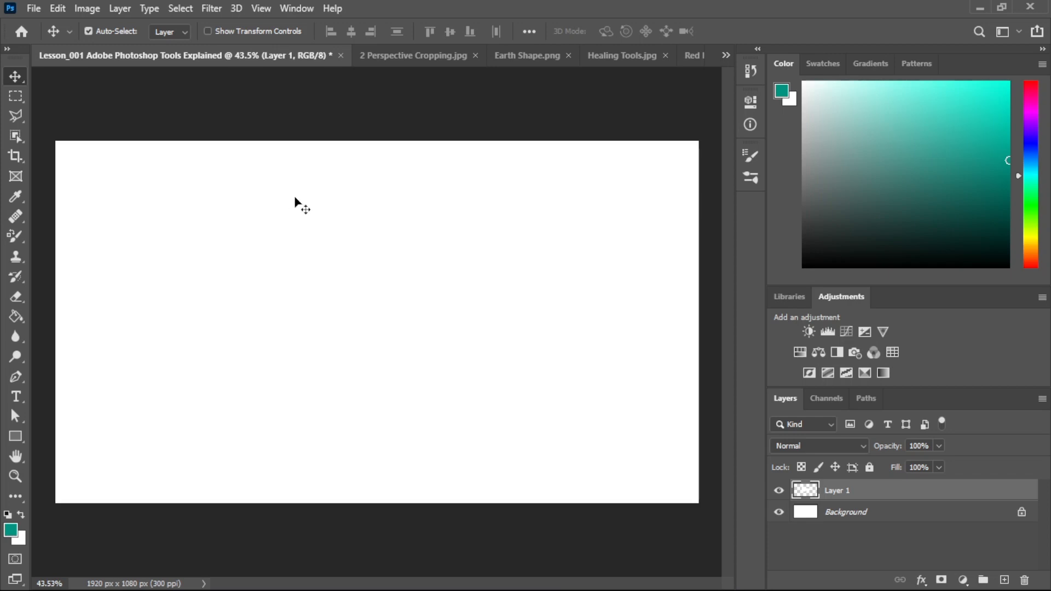
# - Set the workspace to Essentials (Default) and dismiss the Windows Security notification
pyautogui.click(288, 8)
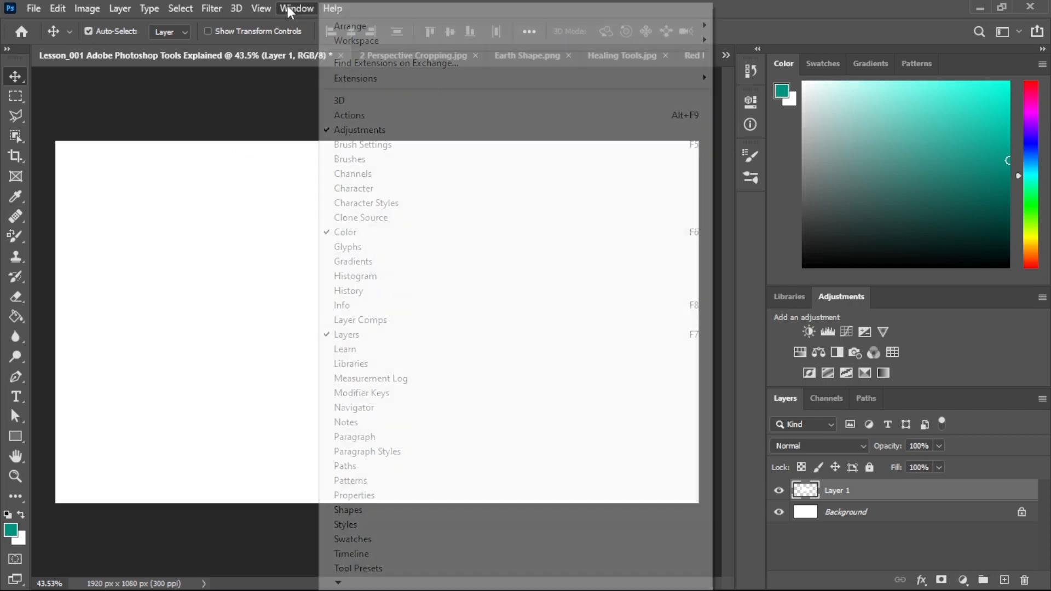
pyautogui.moveTo(387, 41)
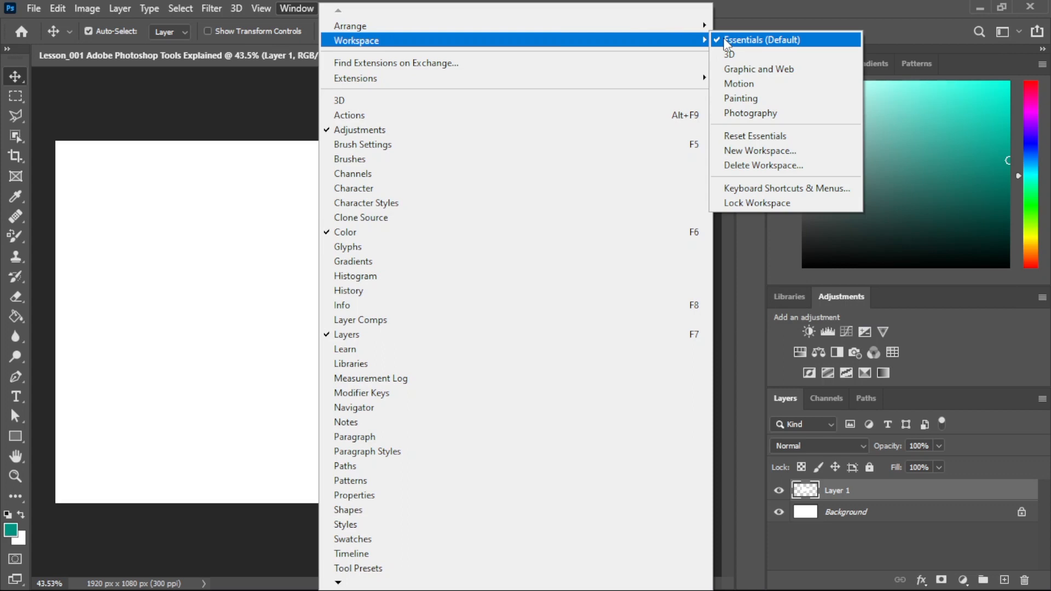
pyautogui.click(728, 41)
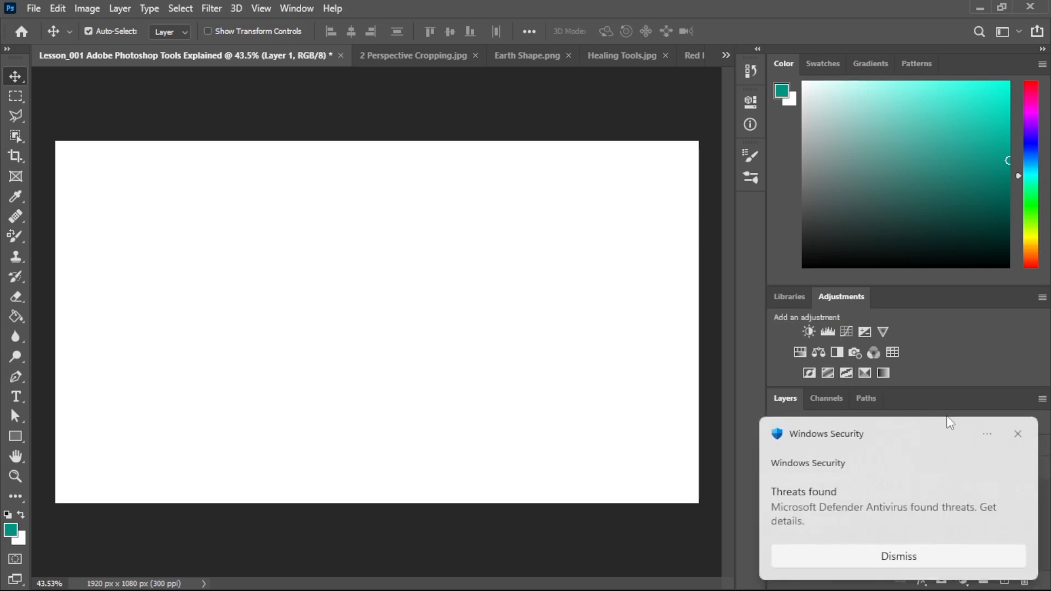
pyautogui.click(1017, 437)
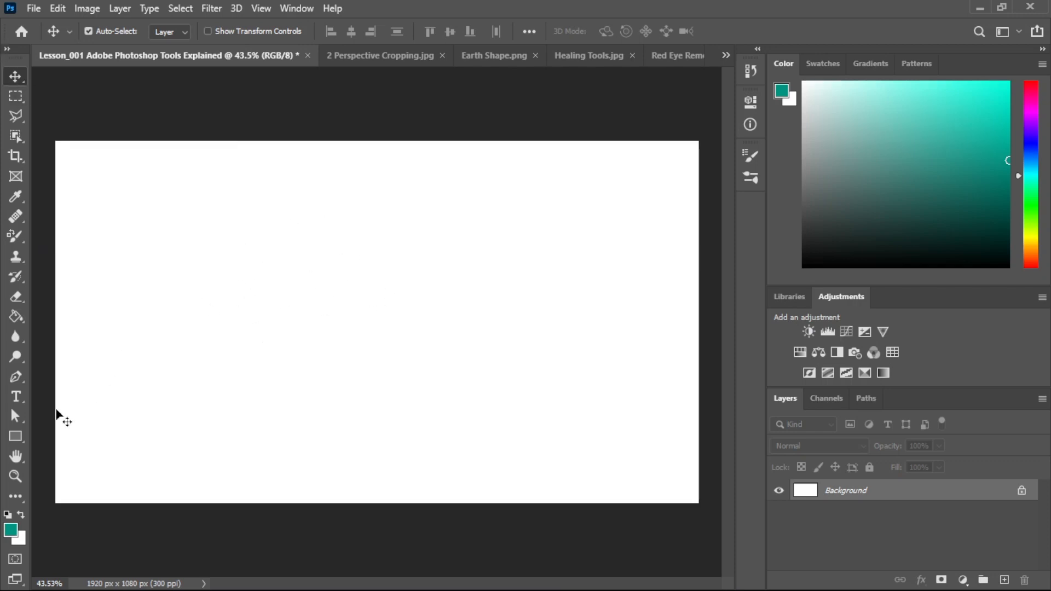
# - Draw a teal rectangle shape about 592 × 462 px and move it near the canvas's upper-left corner
pyautogui.moveTo(15, 437); pyautogui.dragTo(69, 435)
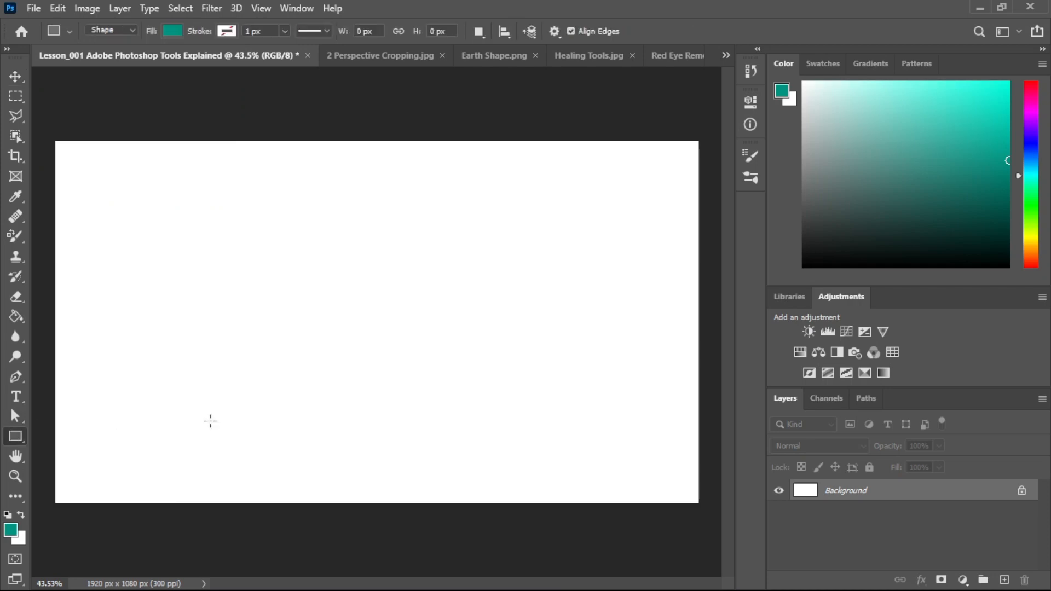
pyautogui.moveTo(224, 208); pyautogui.dragTo(309, 339)
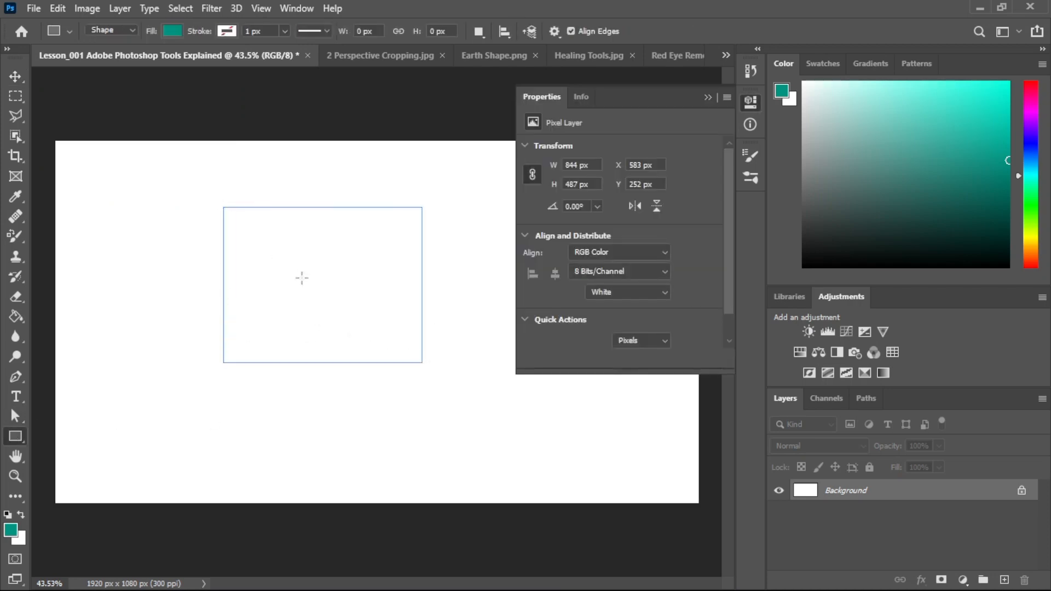
pyautogui.click(706, 97)
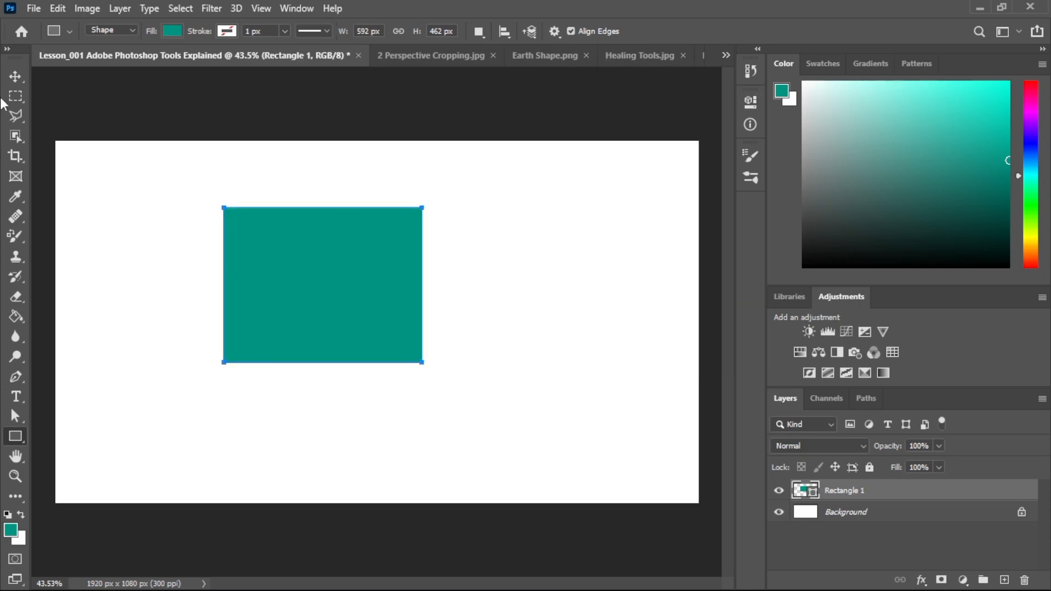
pyautogui.click(16, 77)
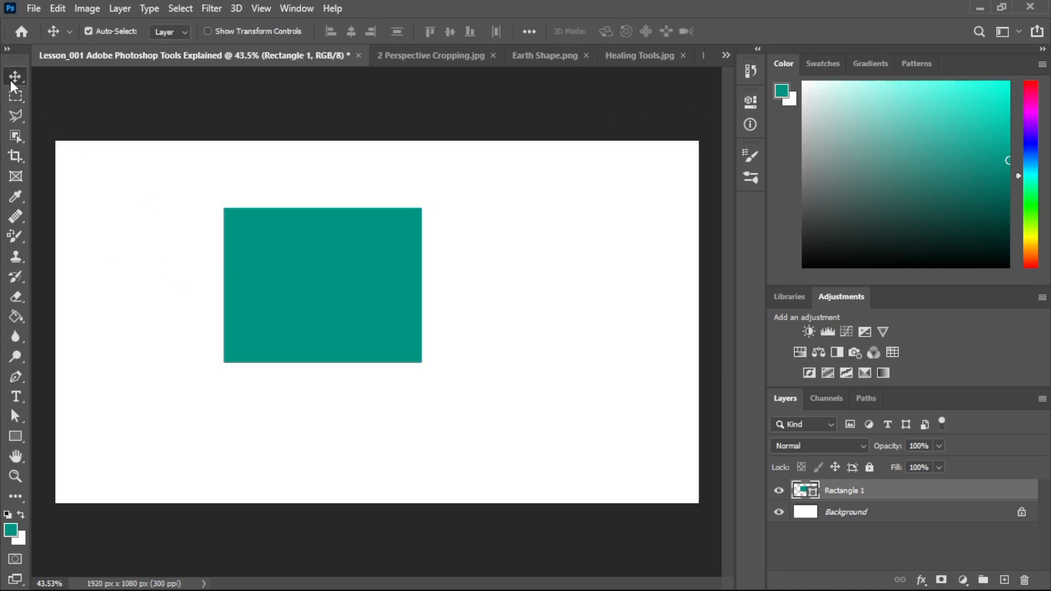
pyautogui.moveTo(317, 305); pyautogui.dragTo(163, 249)
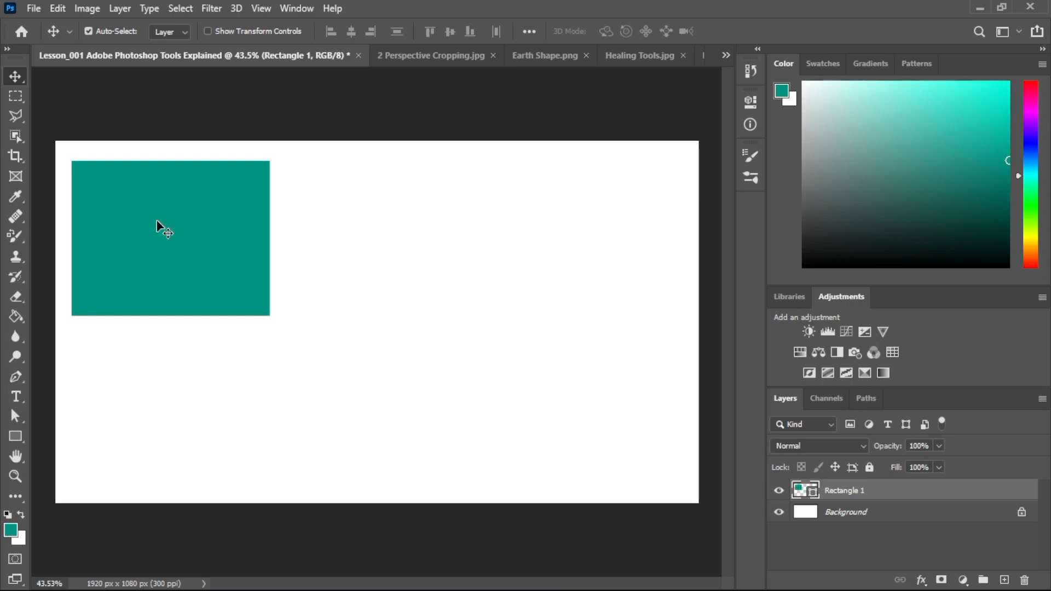
# - Add an artboard about 656 × 1080 px to the right of the canvas with the Artboard Tool
pyautogui.rightClick(22, 84)
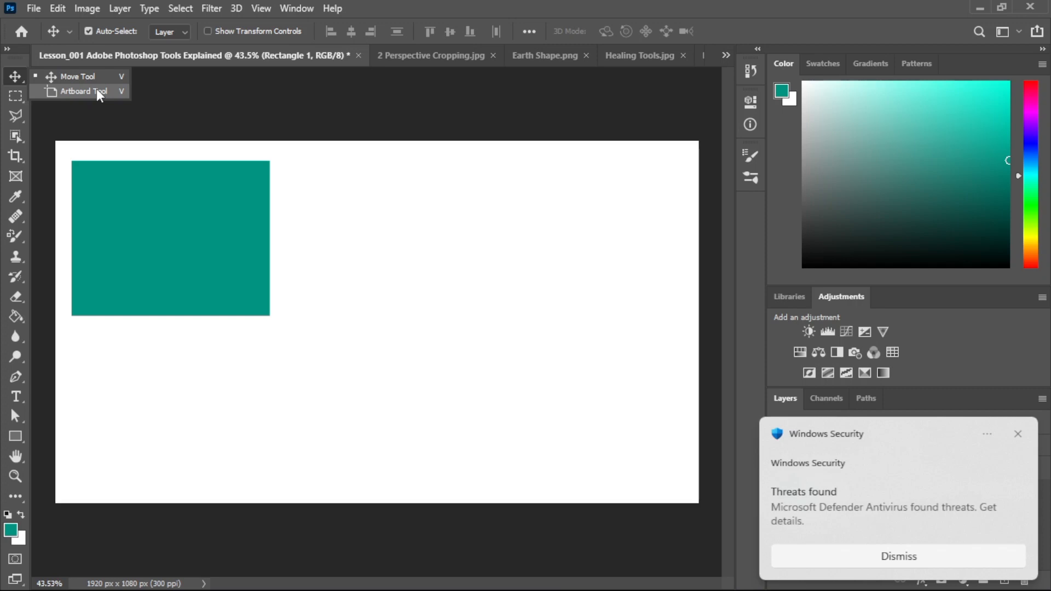
pyautogui.click(97, 91)
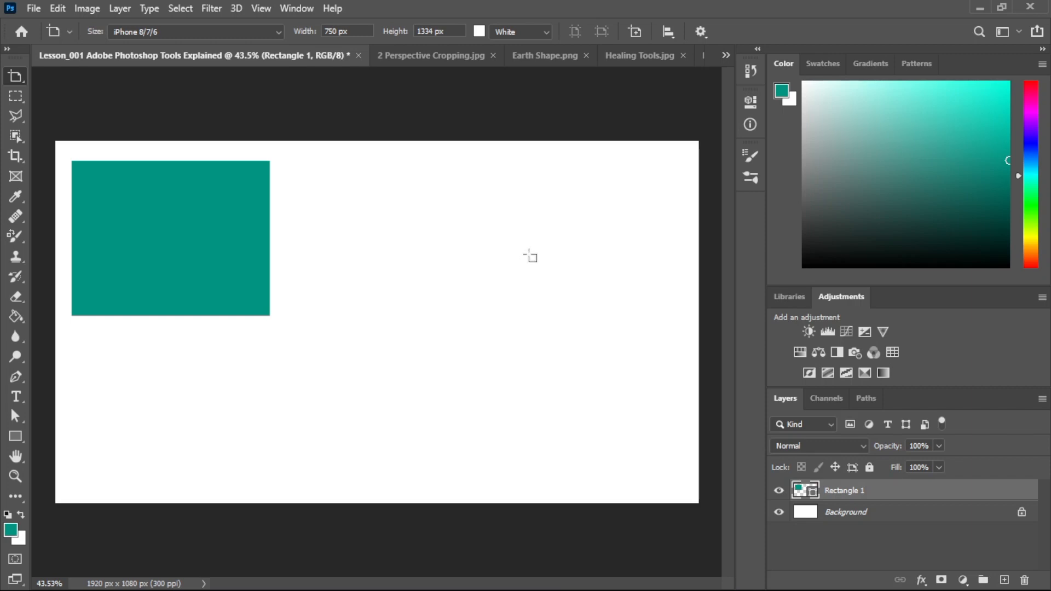
pyautogui.hotkey('ctrl', '-')
pyautogui.hotkey('ctrl', '-')
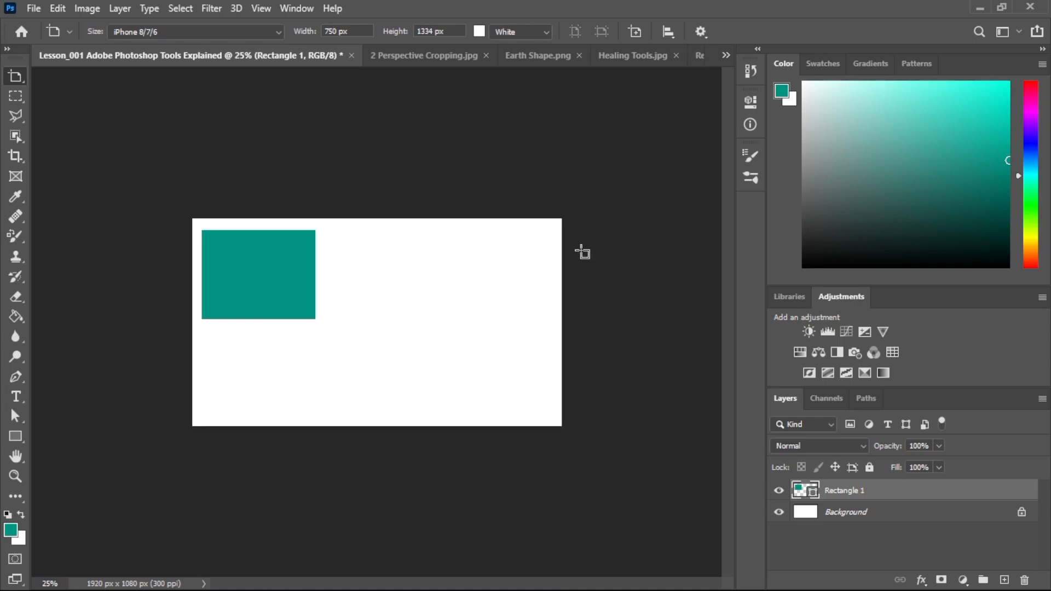
pyautogui.moveTo(575, 220); pyautogui.dragTo(702, 431)
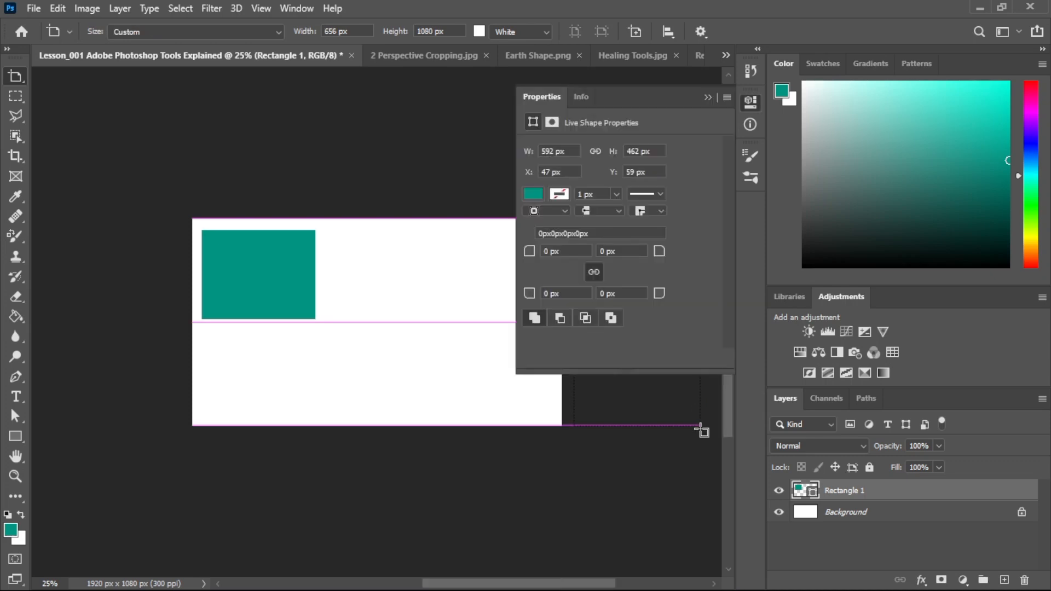
pyautogui.click(708, 99)
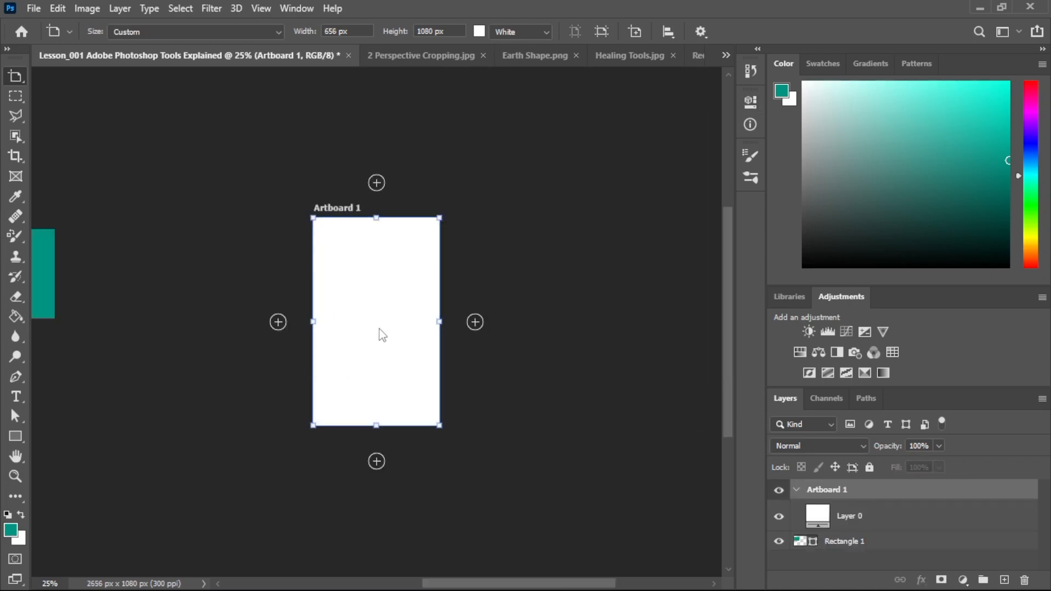
# - Add a second artboard about 736 × 1080 px between the rectangle and the first artboard, and undo back to the original canvas
pyautogui.moveTo(425, 584); pyautogui.dragTo(367, 560)
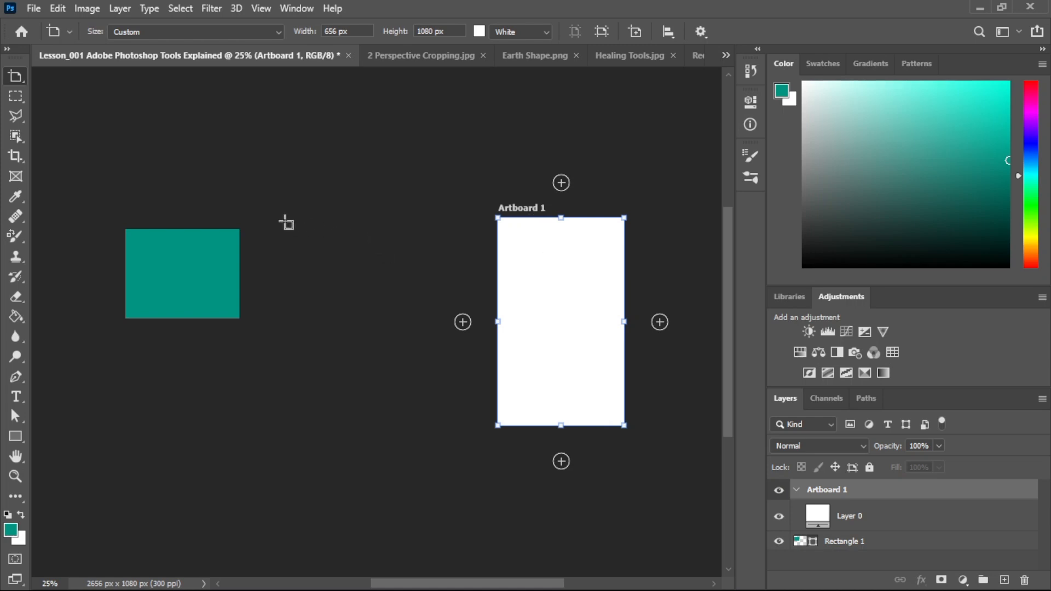
pyautogui.moveTo(283, 219); pyautogui.dragTo(425, 429)
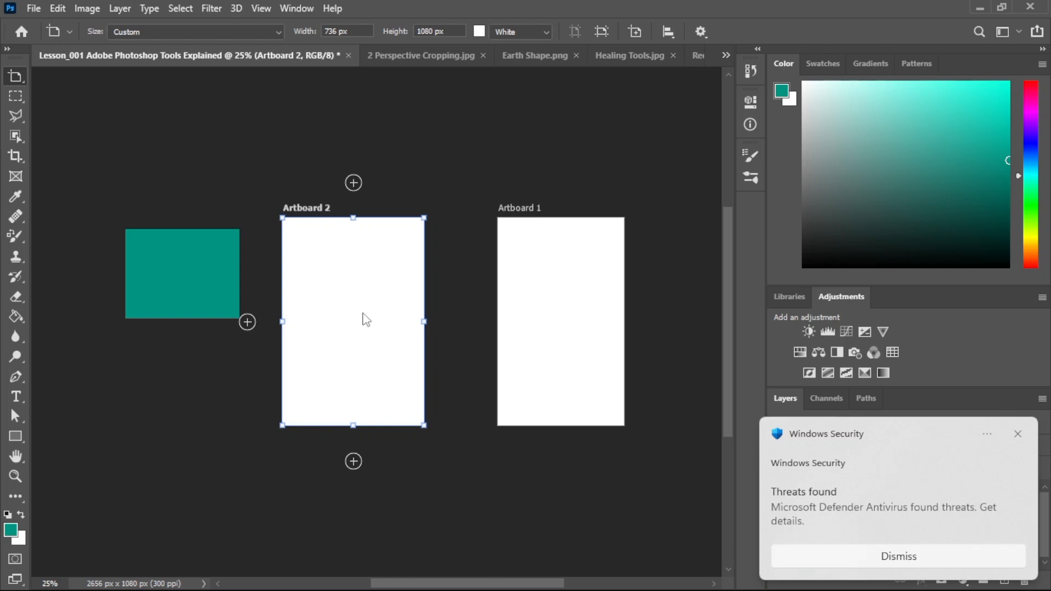
pyautogui.hotkey('ctrl', 'z')
pyautogui.hotkey('ctrl', 'z')
# - Enable Auto-Select for the Move Tool and delete the teal rectangle from the canvas
pyautogui.press('v')
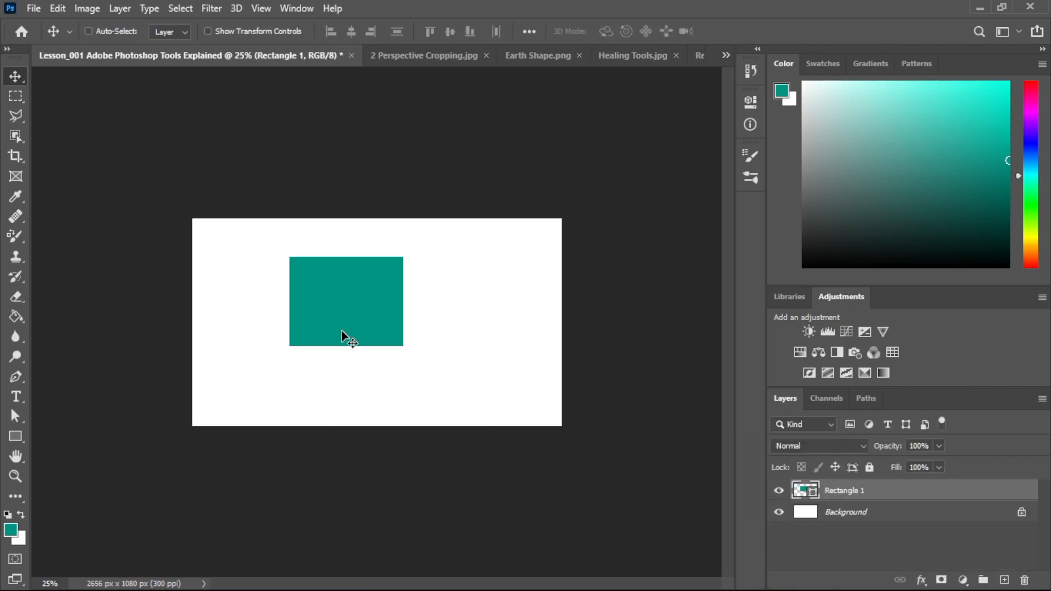
pyautogui.click(88, 31)
pyautogui.moveTo(331, 293)
pyautogui.mouseDown()
pyautogui.moveTo(330, 308)
pyautogui.moveTo(316, 304)
pyautogui.mouseUp()
pyautogui.press('Delete')
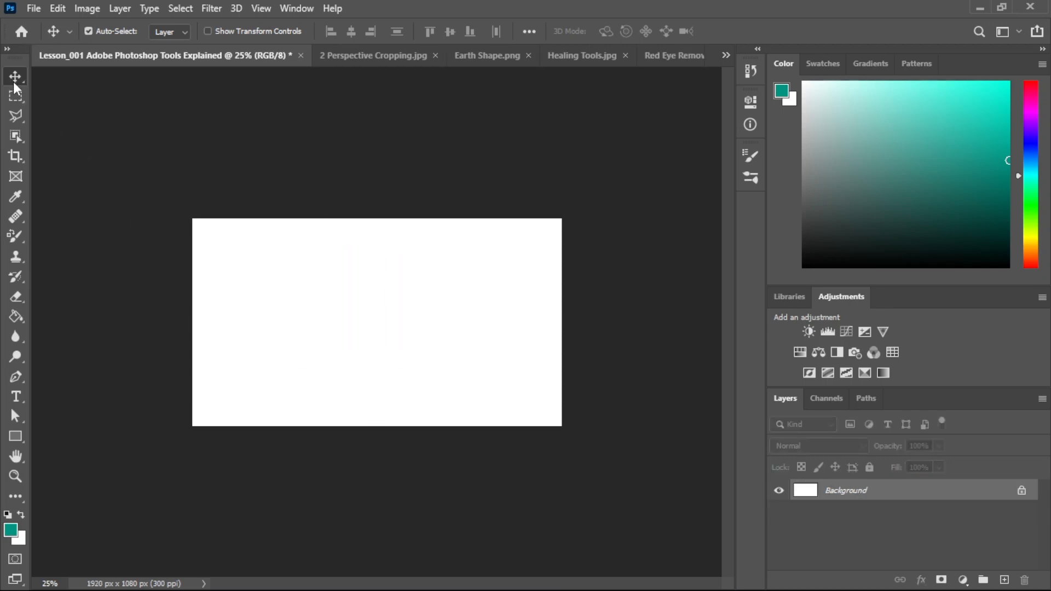
# - Switch to 2 Perspective Cropping.jpg and select a rectangular area of the upper page with the Rectangular Marquee Tool
pyautogui.click(16, 96)
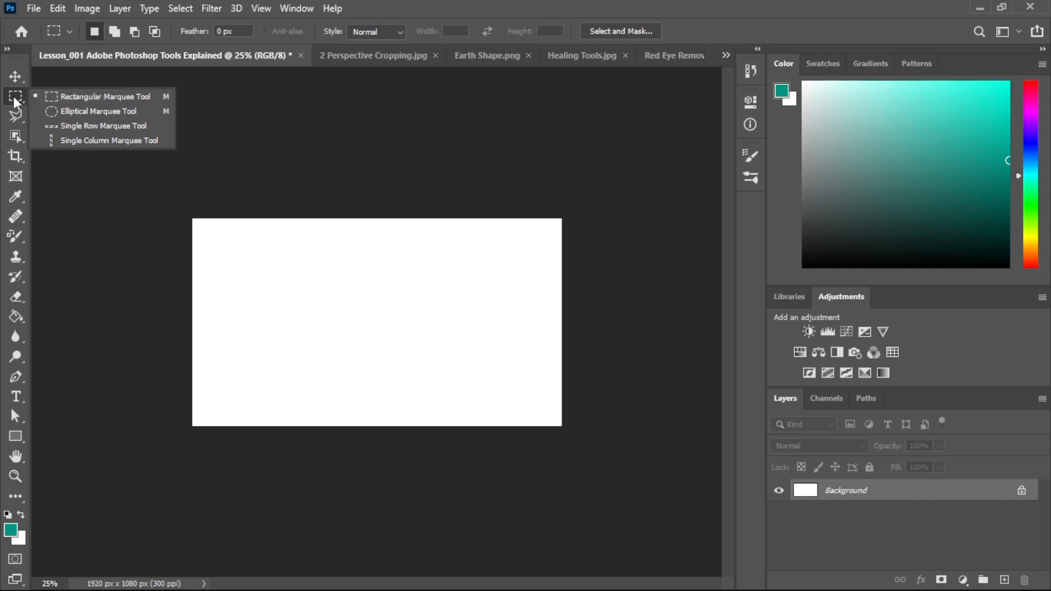
pyautogui.click(15, 96)
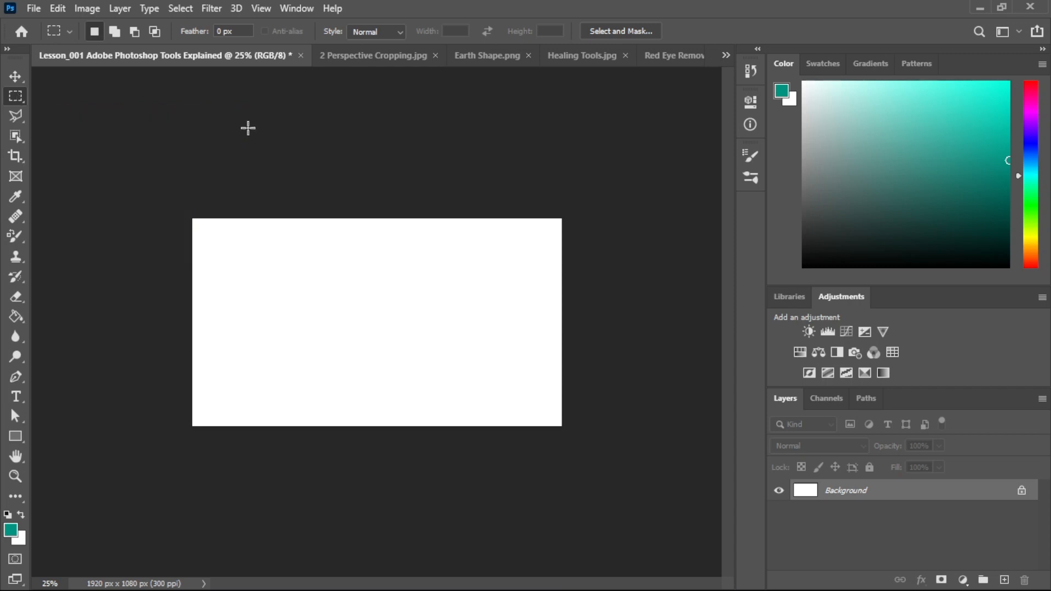
pyautogui.click(347, 61)
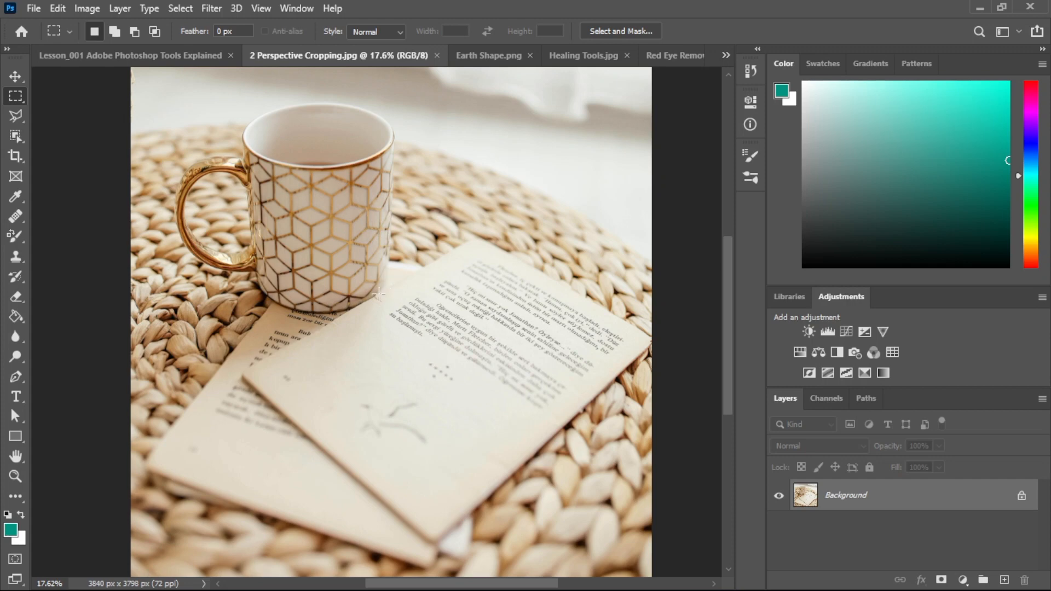
pyautogui.moveTo(379, 294); pyautogui.dragTo(534, 441)
# - Replace the selection with a new rectangular one on the upper page, and undo moving it to the left
pyautogui.click(21, 97)
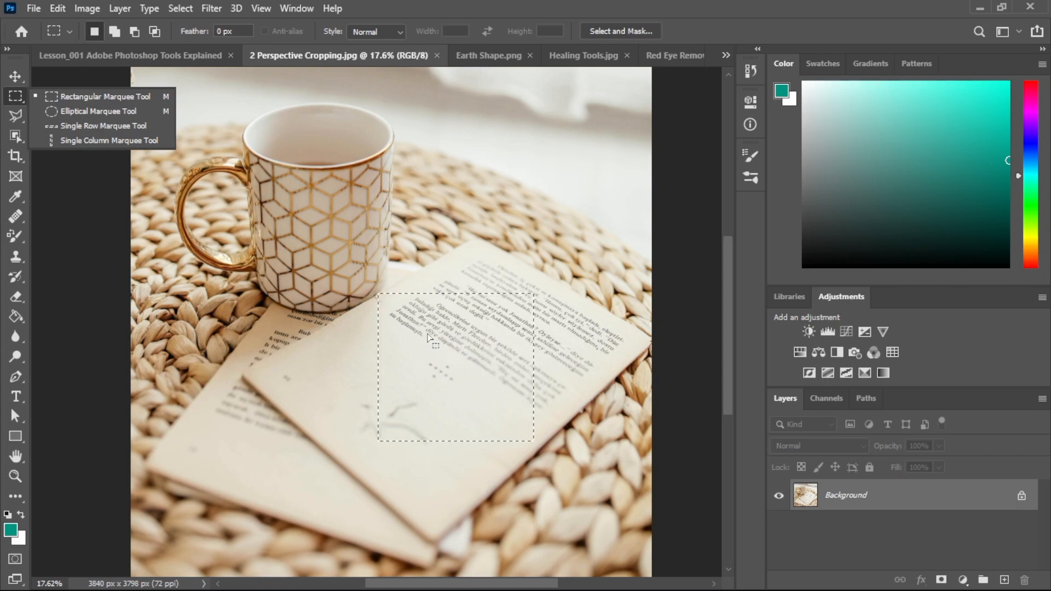
pyautogui.click(398, 365)
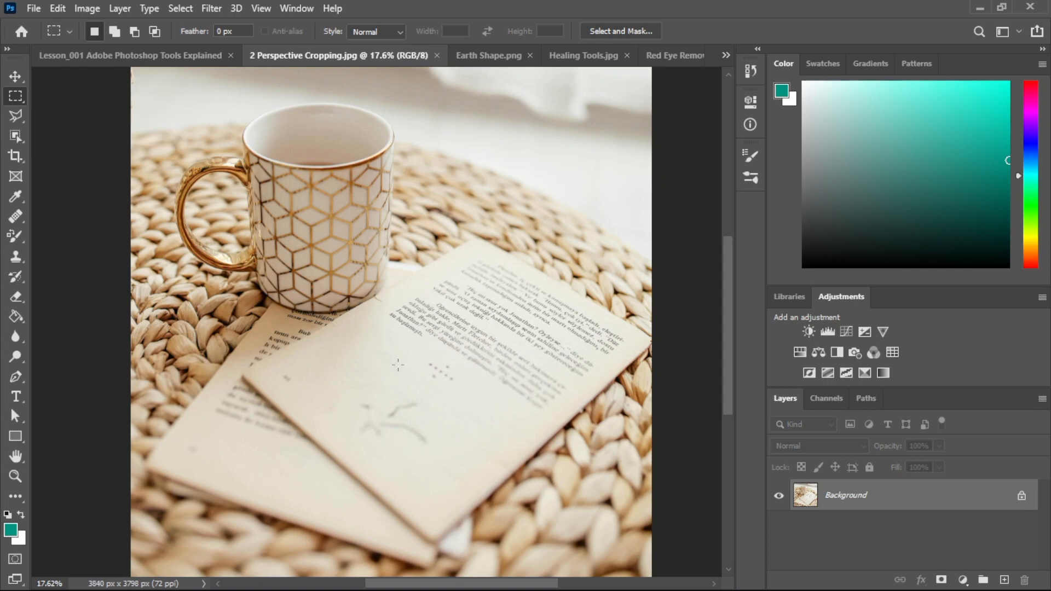
pyautogui.moveTo(376, 333); pyautogui.dragTo(529, 437)
pyautogui.moveTo(443, 379); pyautogui.dragTo(292, 372)
pyautogui.hotkey('ctrl', 'z')
# - Use the Elliptical Marquee Tool to select a large elliptical area spanning the mug's base and both pages
pyautogui.rightClick(21, 100)
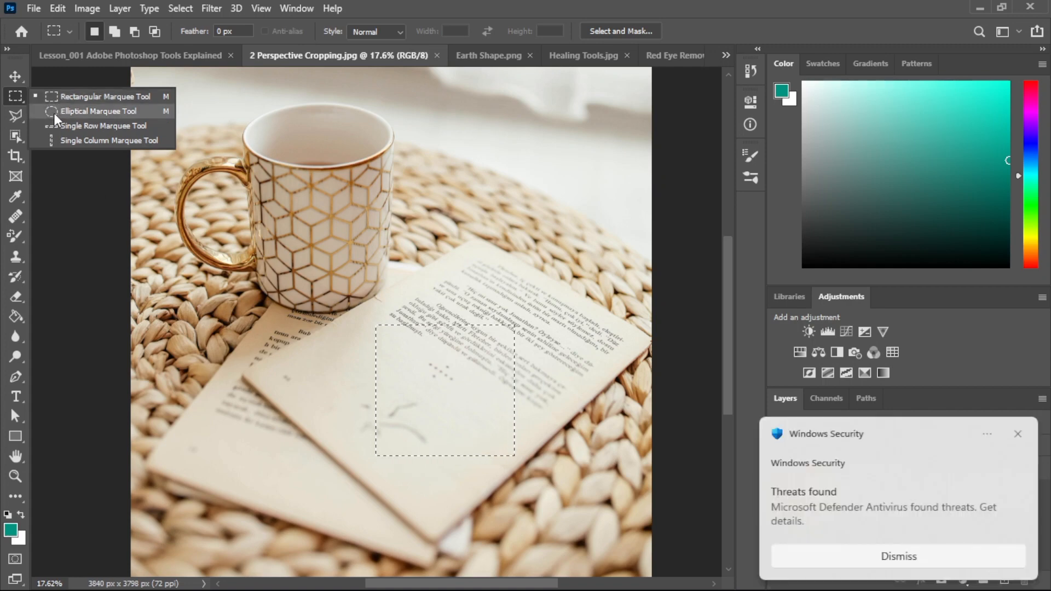
pyautogui.click(68, 113)
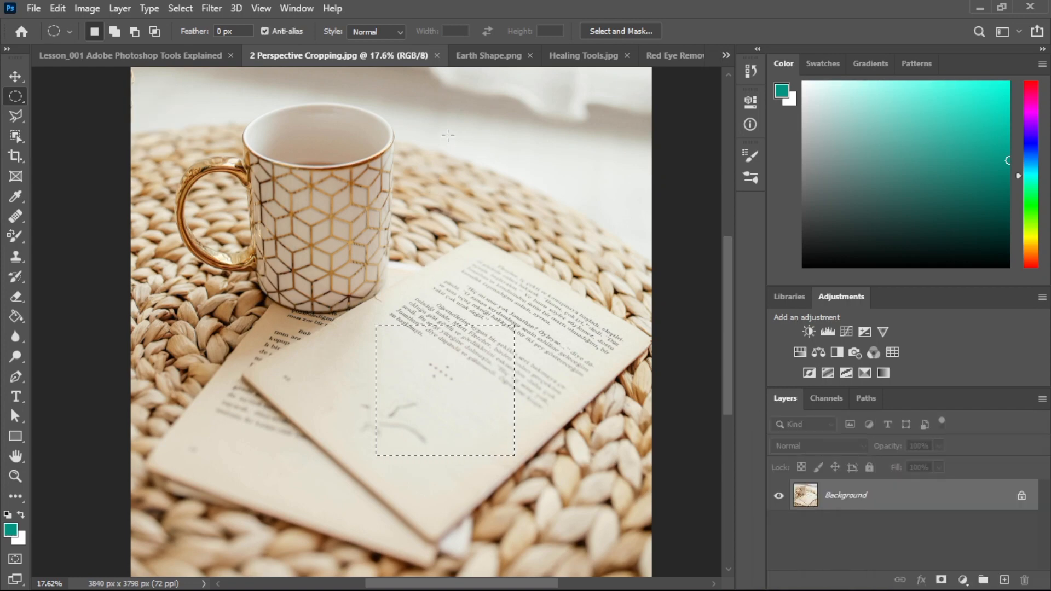
pyautogui.moveTo(448, 135); pyautogui.dragTo(651, 403)
pyautogui.moveTo(251, 243); pyautogui.dragTo(534, 539)
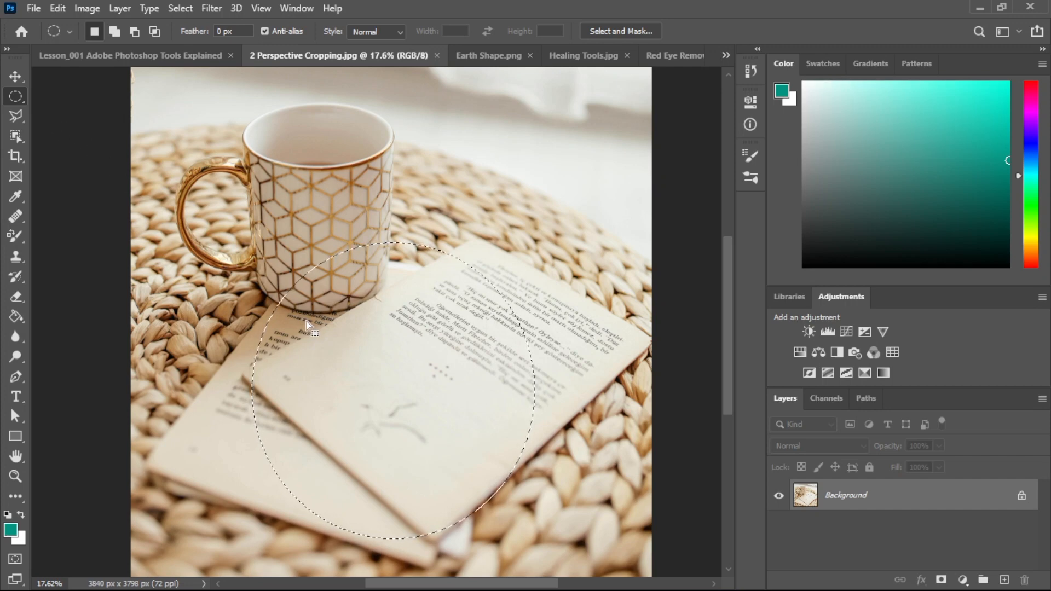
# - Clear the ellipse and make a smaller, nearly circular elliptical selection over the upper page
pyautogui.rightClick(19, 99)
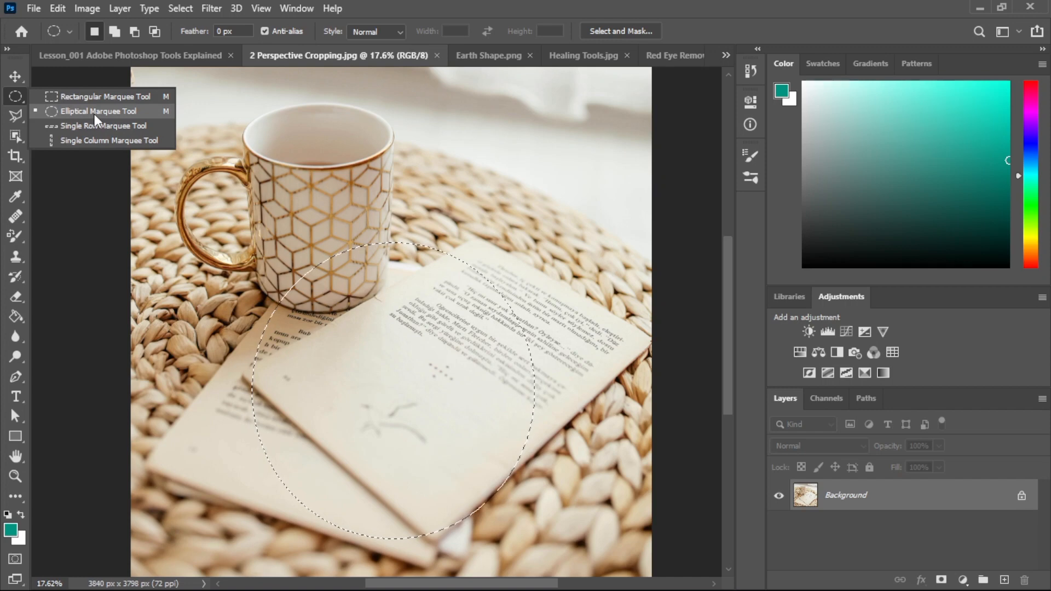
pyautogui.click(360, 337)
pyautogui.moveTo(326, 256); pyautogui.dragTo(563, 500)
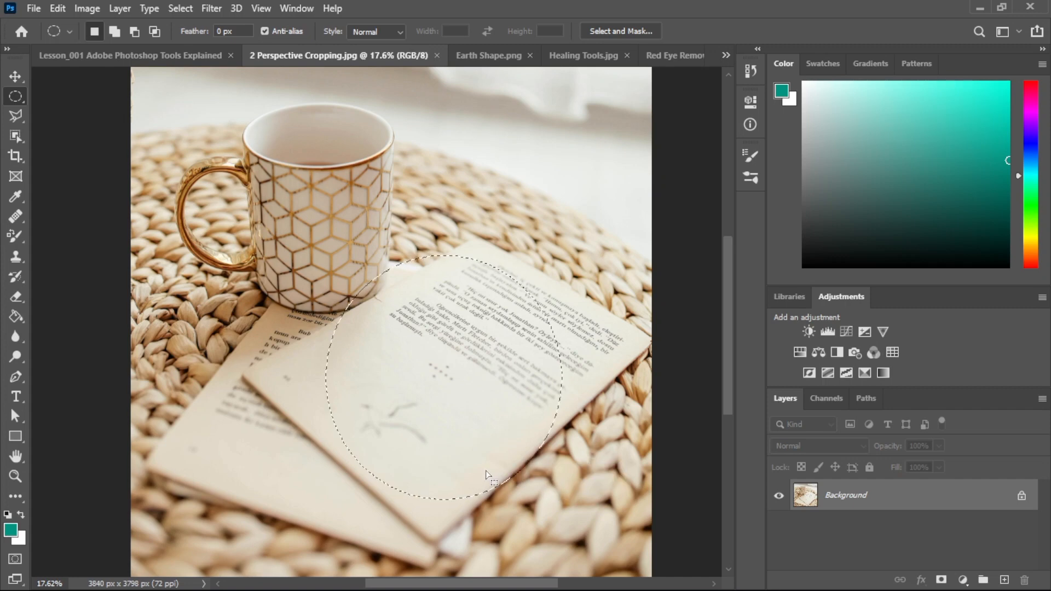
# - Deselect the elliptical selection on the upper page
pyautogui.click(180, 8)
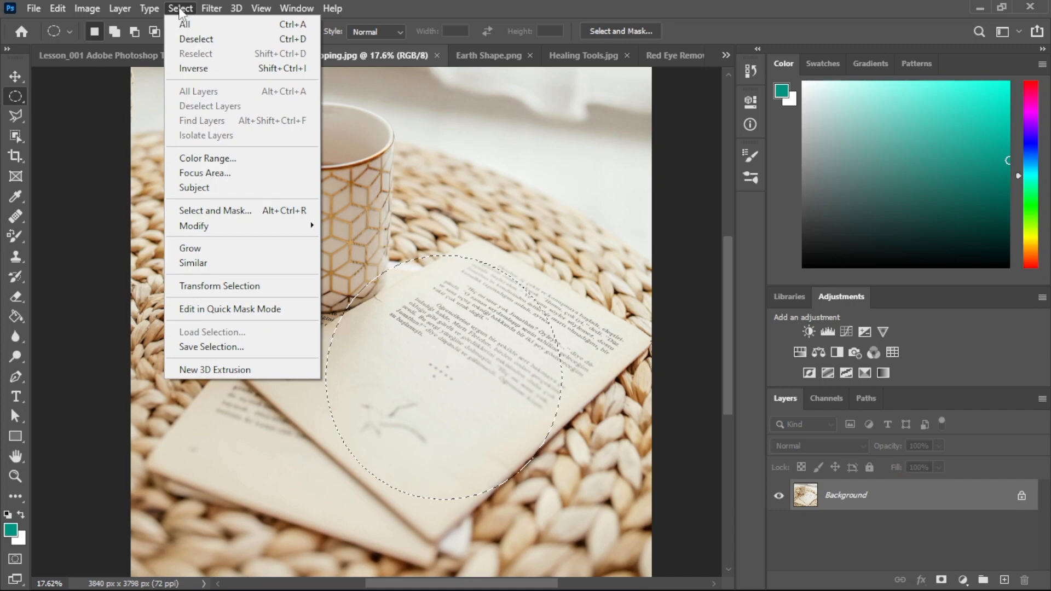
pyautogui.click(180, 8)
pyautogui.click(57, 8)
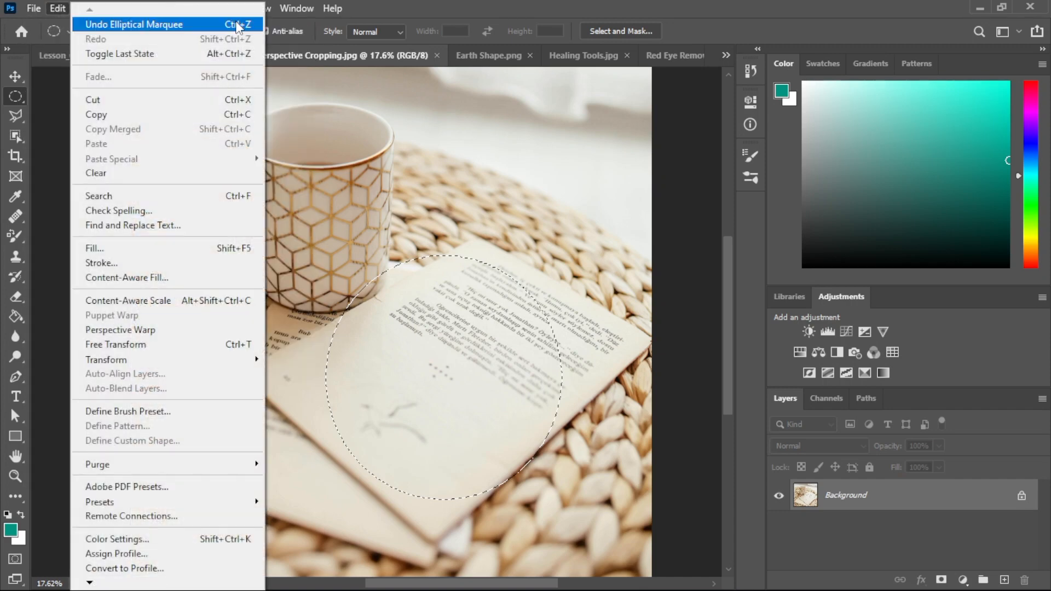
pyautogui.click(386, 10)
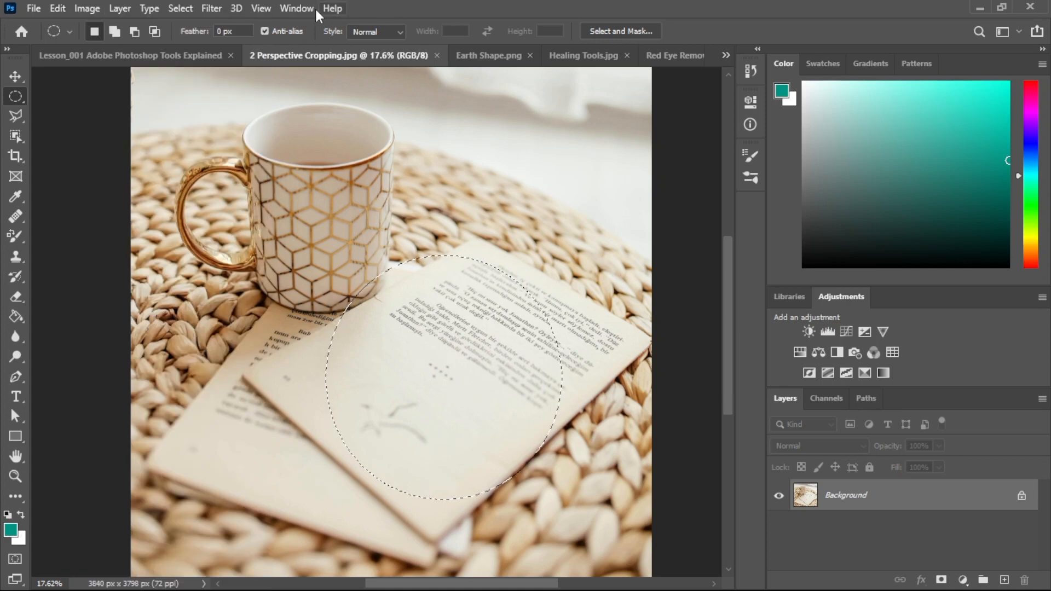
pyautogui.click(181, 8)
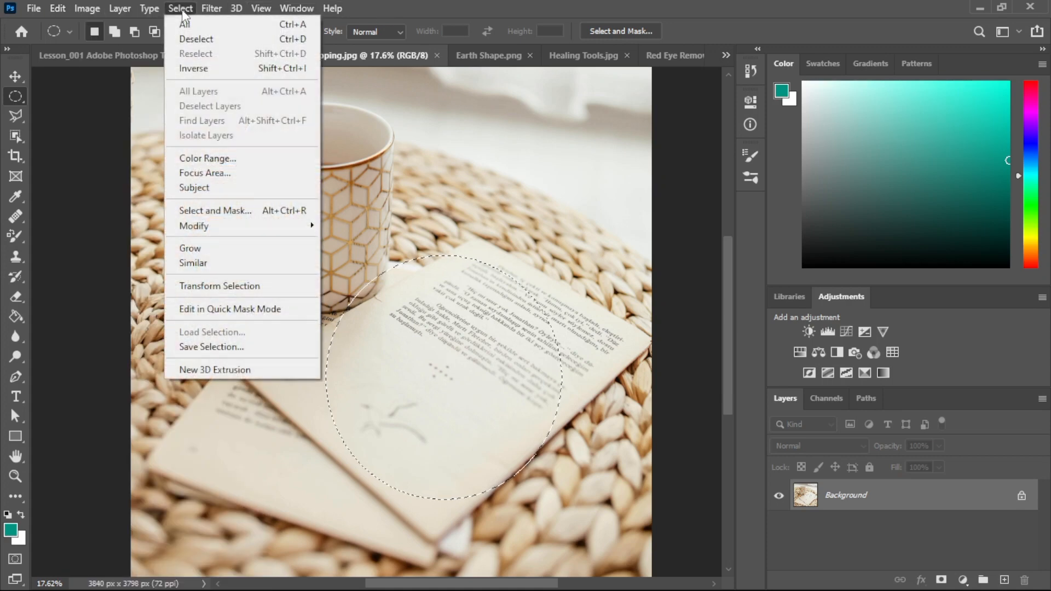
pyautogui.click(198, 44)
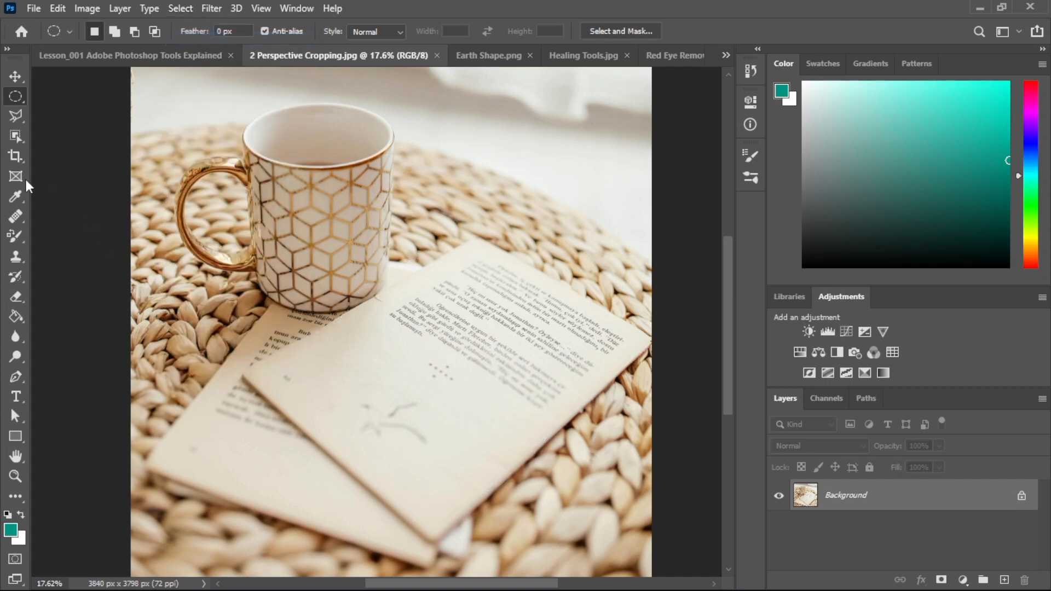
# - Use the Single Row Marquee Tool to select a pixel row across the photo, through the mug just above the upper page
pyautogui.rightClick(7, 96)
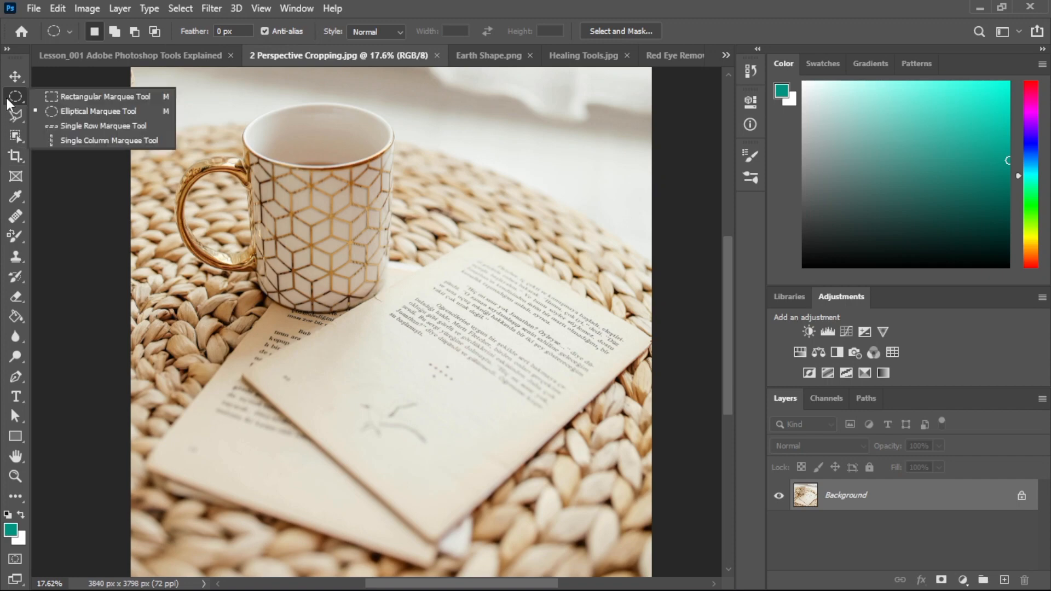
pyautogui.click(87, 127)
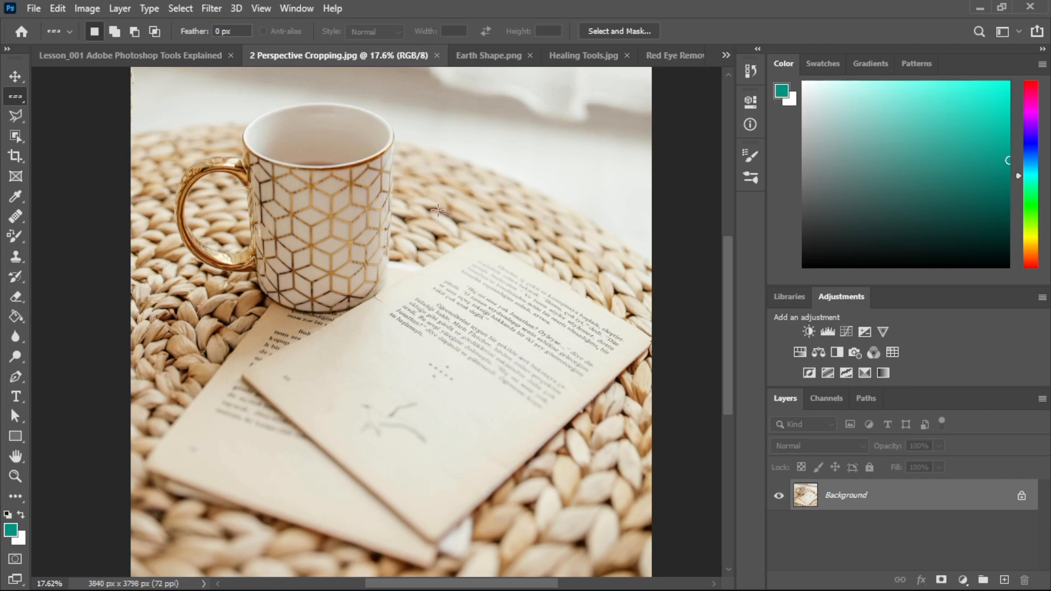
pyautogui.click(418, 247)
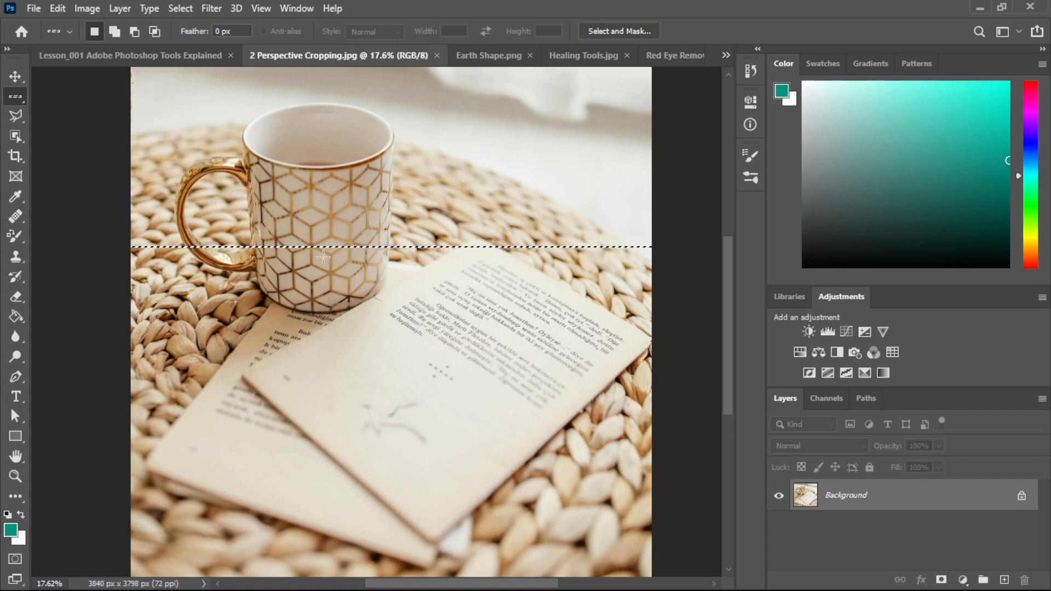
# - With the Single Column Marquee Tool, select a pixel column at the mug's right edge and another down the middle of Earth Shape.png
pyautogui.rightClick(11, 97)
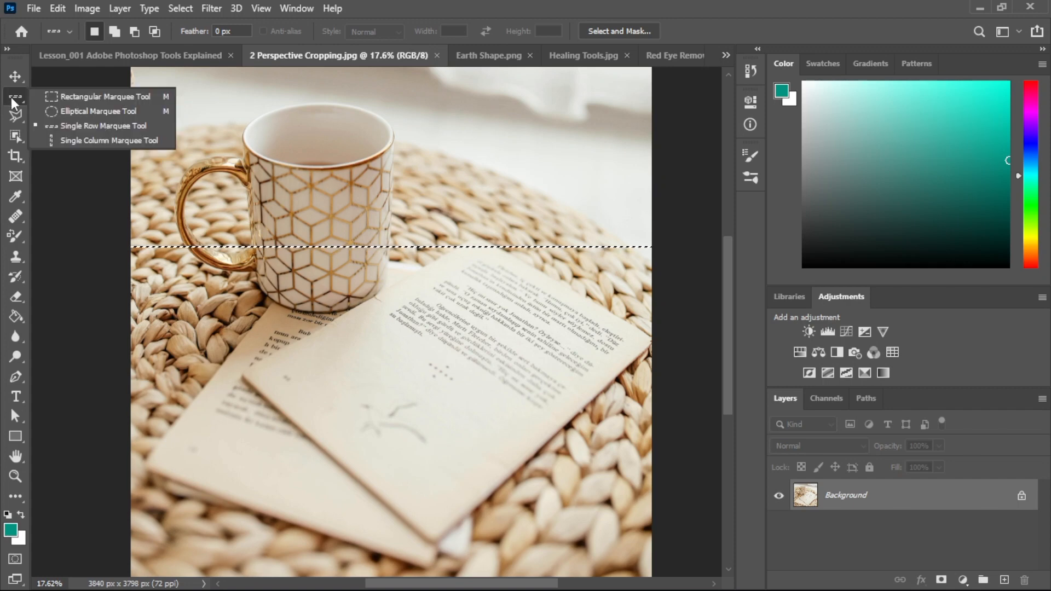
pyautogui.click(84, 141)
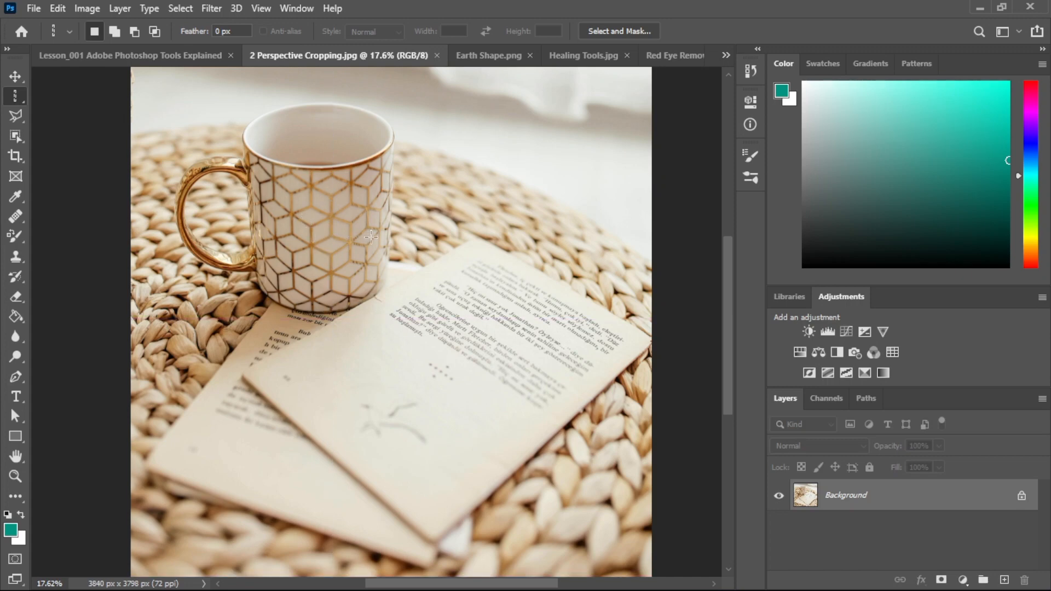
pyautogui.click(393, 230)
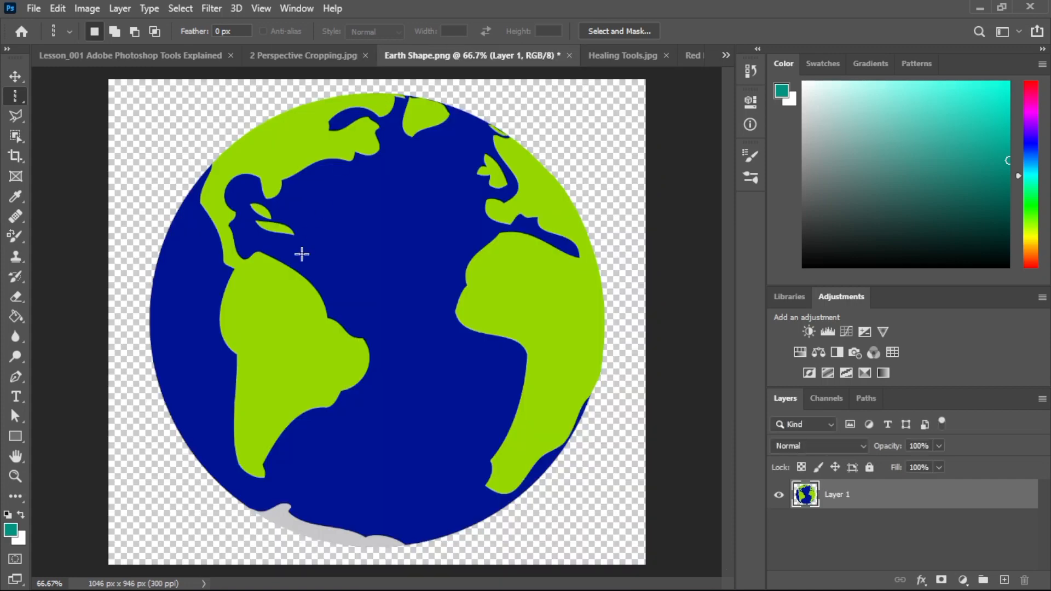
pyautogui.click(376, 272)
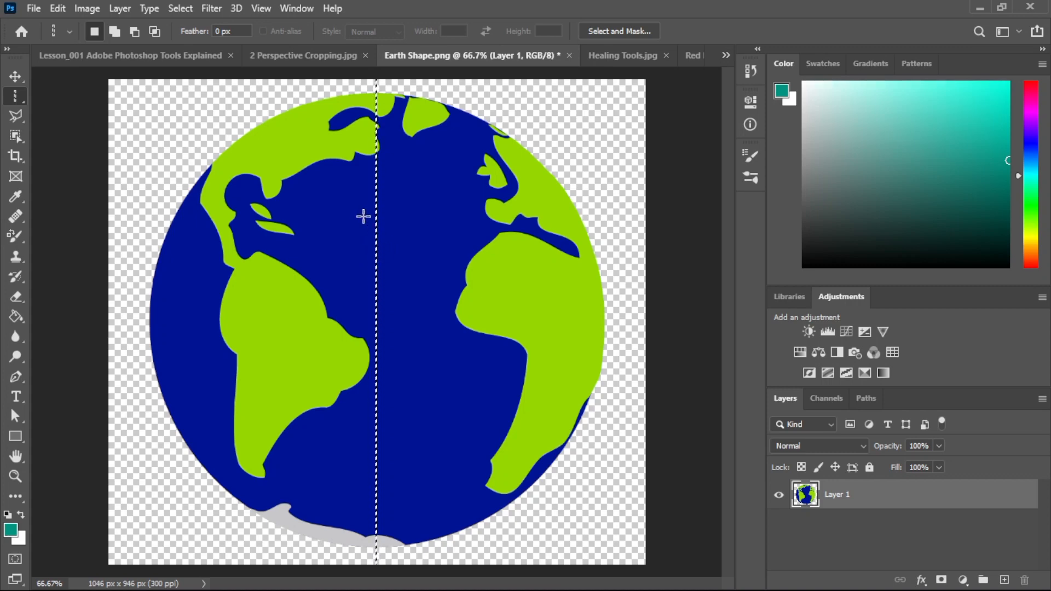
# - Return to the Lesson_001 Adobe Photoshop Tools Explained document and activate the Rectangular Marquee Tool
pyautogui.click(118, 55)
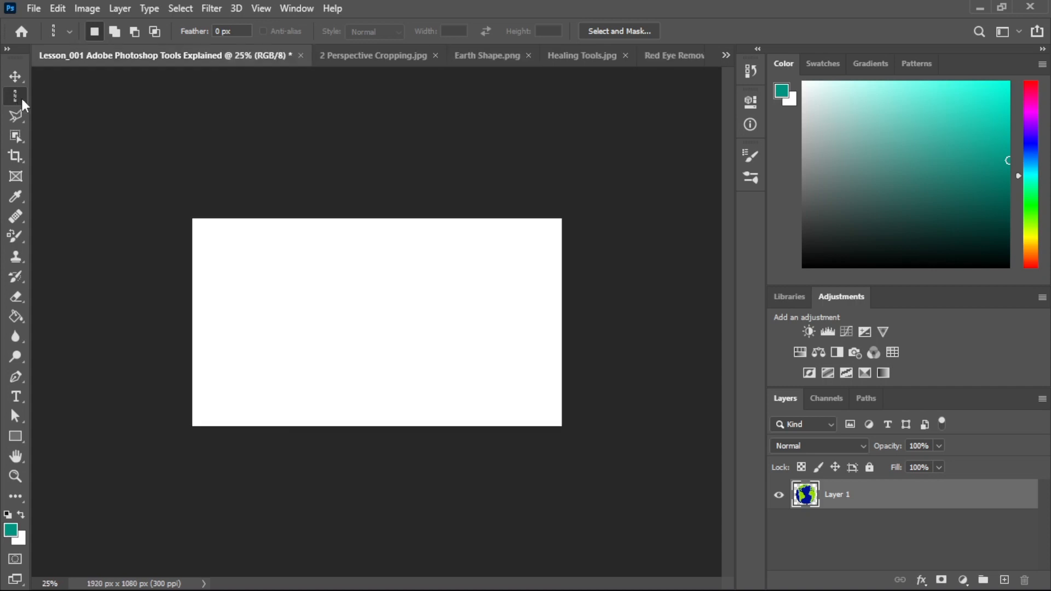
pyautogui.rightClick(16, 98)
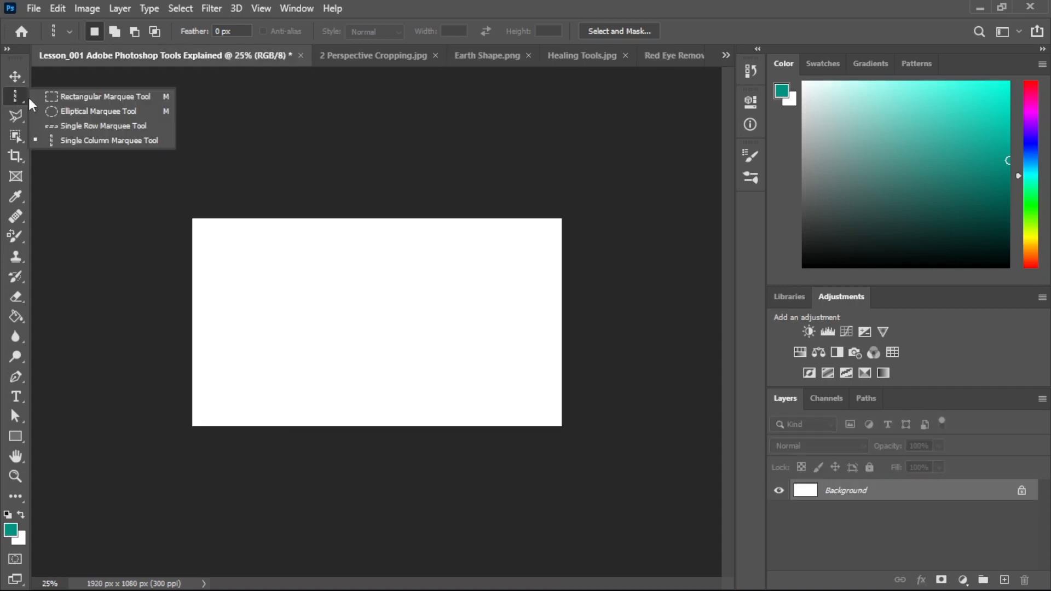
pyautogui.click(80, 98)
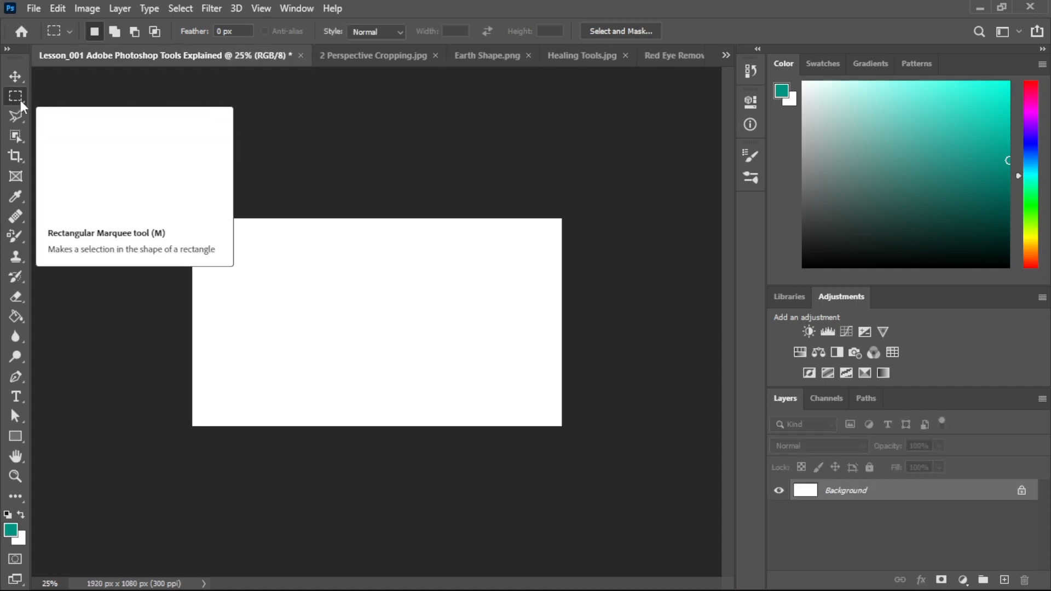
# - Activate the Lasso Tool and draw a freehand selection on the blank white canvas
pyautogui.click(22, 121)
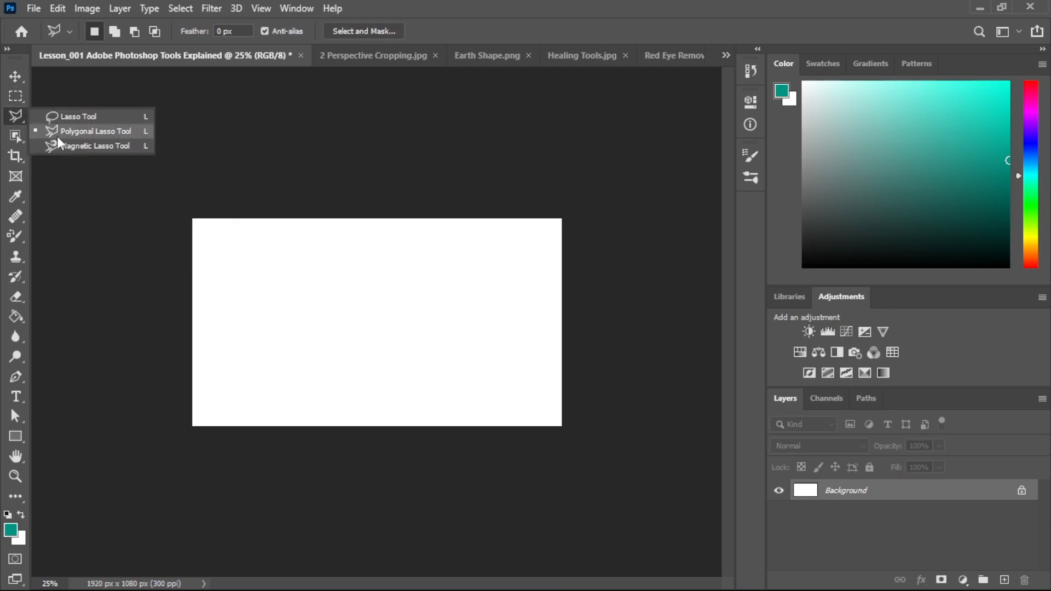
pyautogui.click(78, 116)
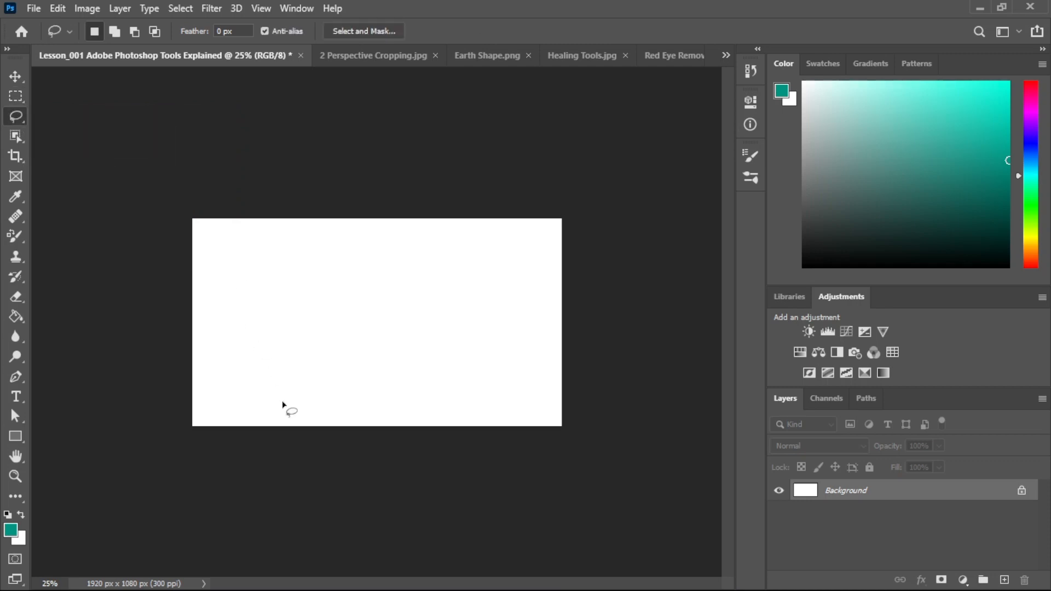
pyautogui.hotkey('ctrl', '+')
pyautogui.hotkey('ctrl', '+')
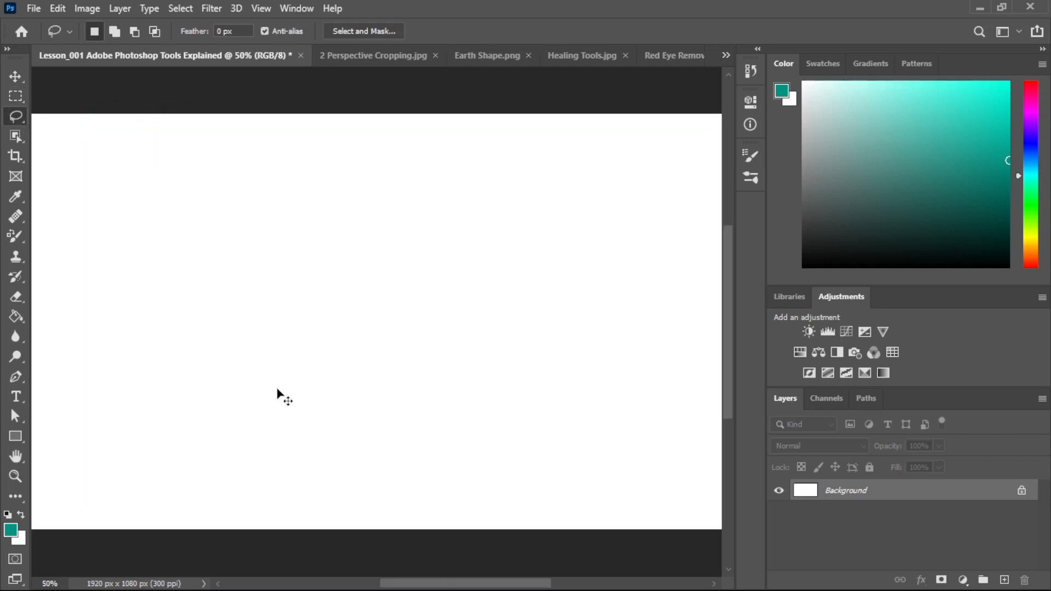
pyautogui.click(12, 119)
pyautogui.click(67, 116)
pyautogui.moveTo(266, 190)
pyautogui.mouseDown()
pyautogui.moveTo(170, 284)
pyautogui.moveTo(166, 319)
pyautogui.moveTo(219, 374)
pyautogui.moveTo(328, 406)
pyautogui.moveTo(424, 342)
pyautogui.moveTo(426, 236)
pyautogui.moveTo(344, 226)
pyautogui.moveTo(316, 190)
pyautogui.moveTo(268, 190)
pyautogui.mouseUp()
# - In 2 Perspective Cropping.jpg, draw a loose freehand lasso selection around the whole mug and its handle
pyautogui.click(323, 55)
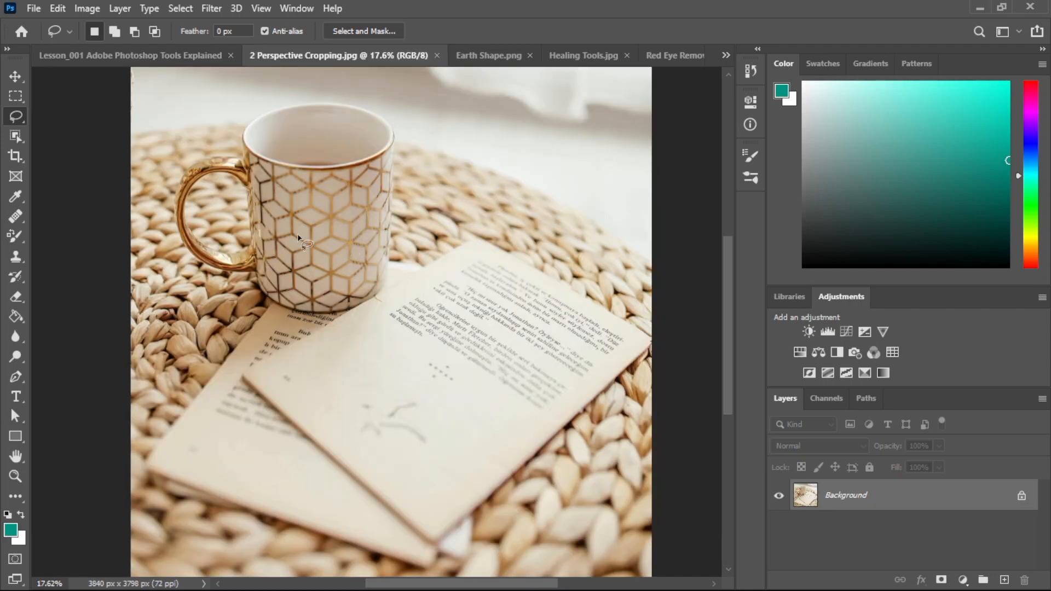
pyautogui.moveTo(182, 108)
pyautogui.mouseDown()
pyautogui.moveTo(161, 196)
pyautogui.moveTo(179, 269)
pyautogui.moveTo(253, 322)
pyautogui.moveTo(328, 336)
pyautogui.moveTo(401, 273)
pyautogui.moveTo(403, 129)
pyautogui.mouseUp()
pyautogui.rightClick(16, 119)
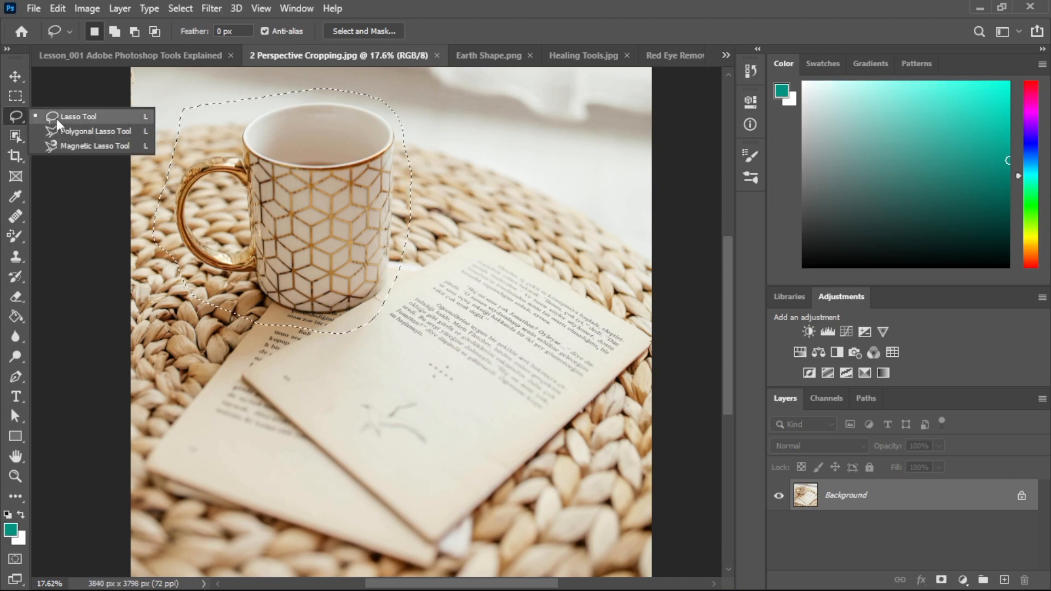
pyautogui.click(14, 122)
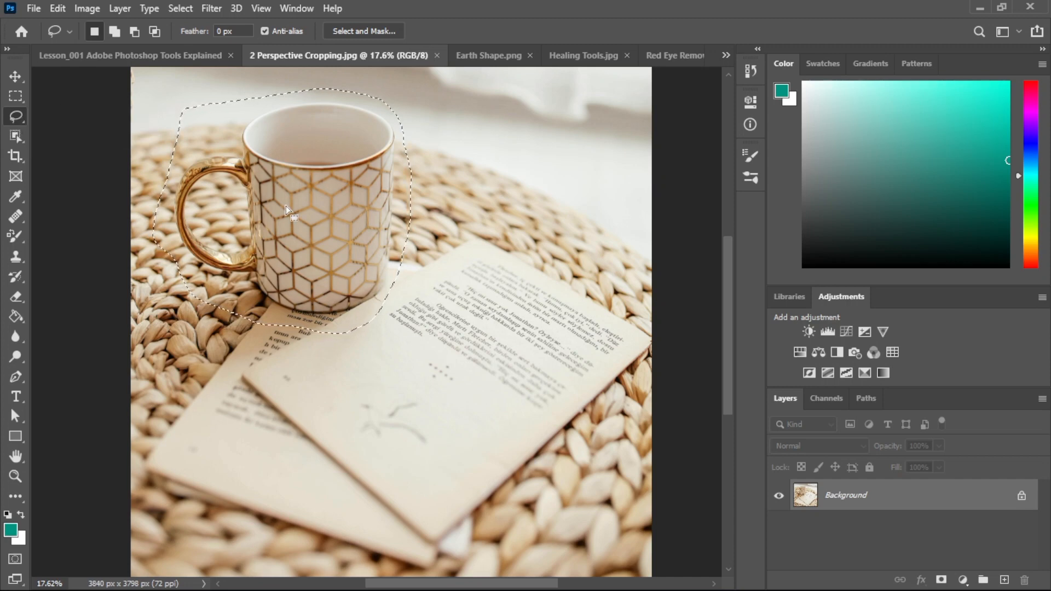
# - Undo the last lasso drag over the mug and clear the freehand selection
pyautogui.moveTo(312, 148)
pyautogui.mouseDown()
pyautogui.moveTo(333, 197)
pyautogui.moveTo(361, 210)
pyautogui.moveTo(485, 334)
pyautogui.moveTo(439, 271)
pyautogui.moveTo(256, 241)
pyautogui.moveTo(294, 196)
pyautogui.moveTo(339, 340)
pyautogui.moveTo(364, 363)
pyautogui.moveTo(345, 331)
pyautogui.mouseUp()
pyautogui.hotkey('ctrl', 'z')
pyautogui.click(294, 224)
# - Use the Polygonal Lasso Tool to select the upper page by placing points at its four corners and closing the outline
pyautogui.rightClick(19, 119)
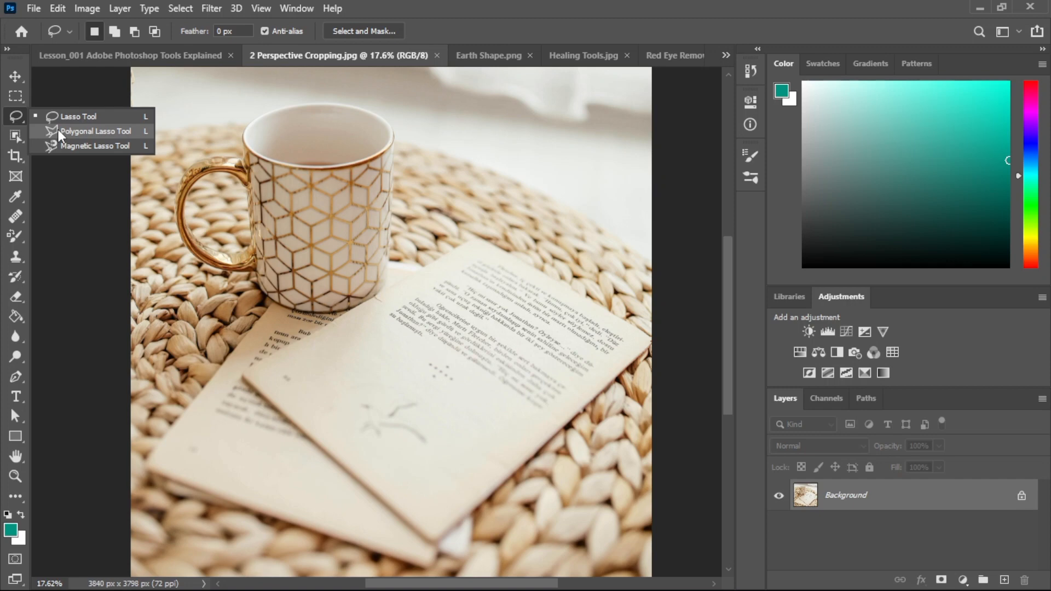
pyautogui.click(93, 132)
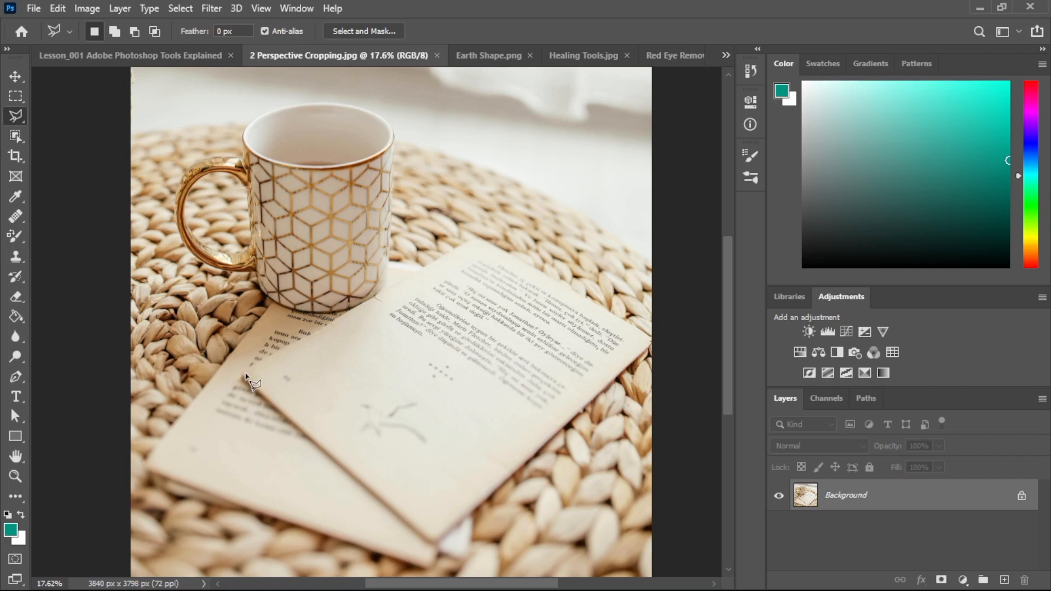
pyautogui.rightClick(15, 117)
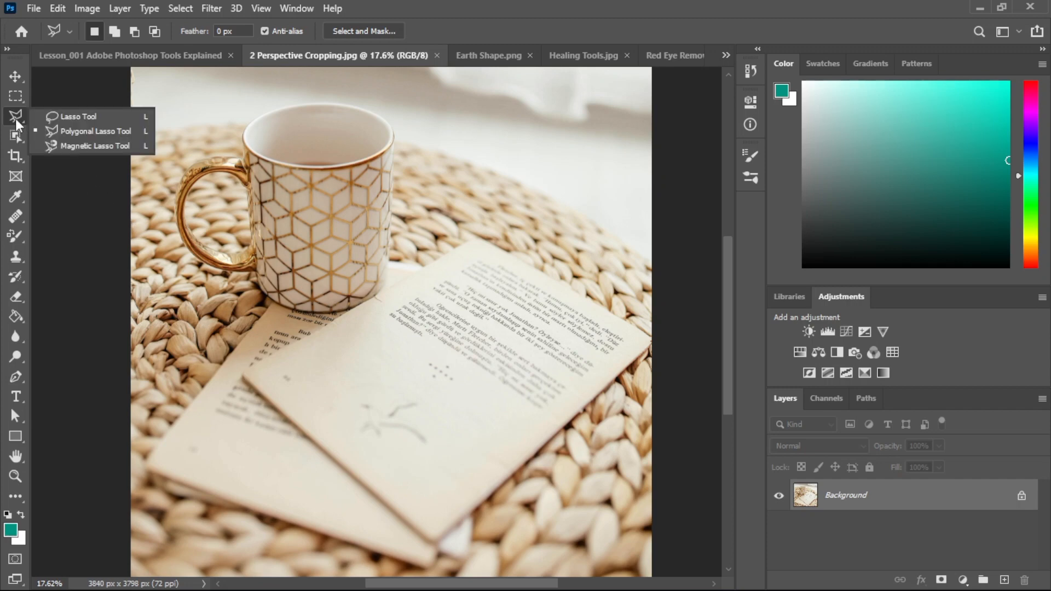
pyautogui.click(245, 376)
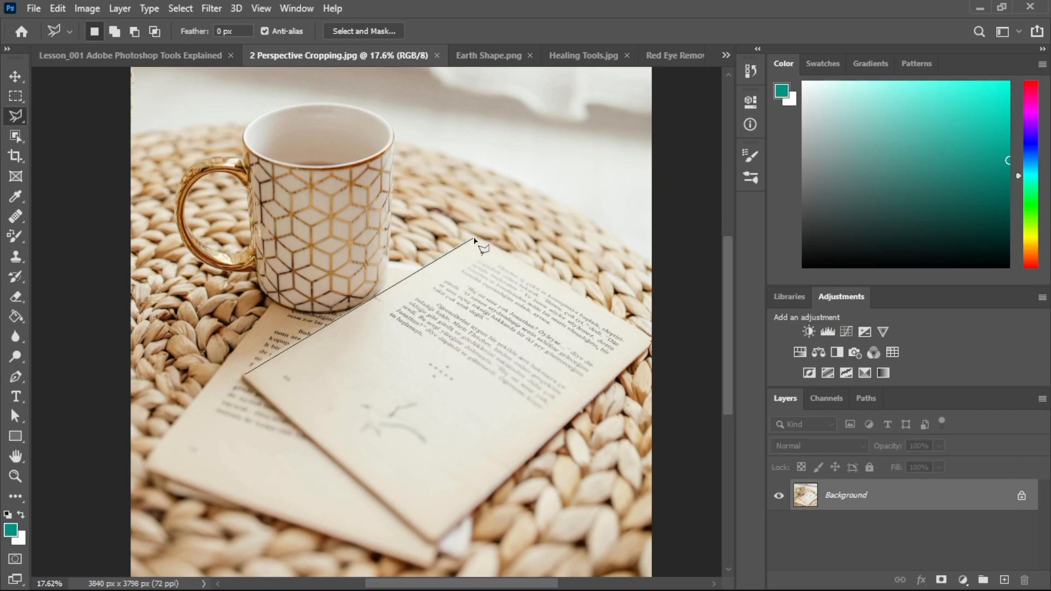
pyautogui.click(474, 238)
pyautogui.click(650, 337)
pyautogui.click(436, 543)
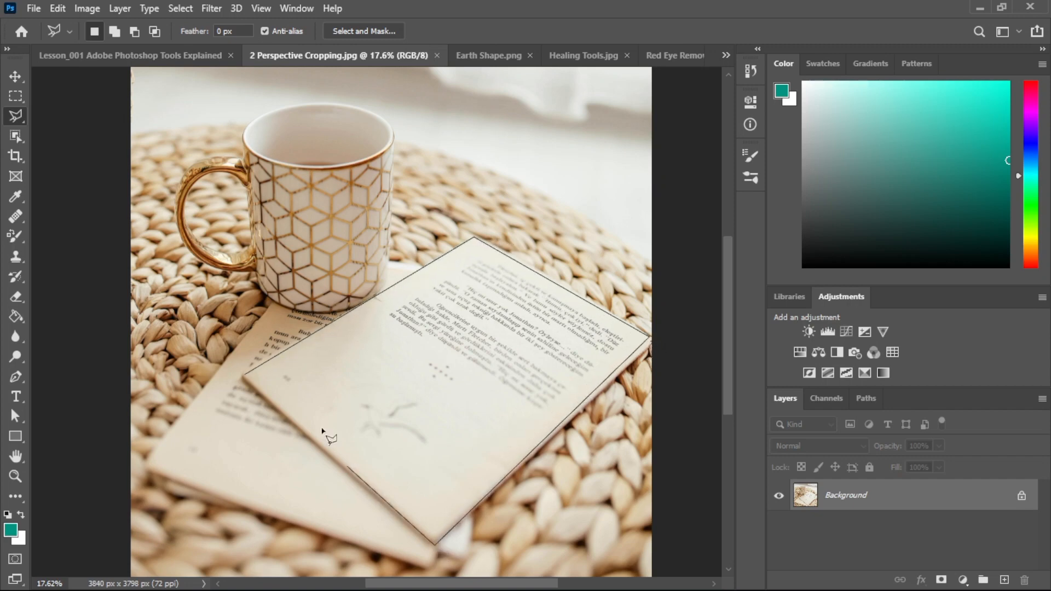
pyautogui.click(245, 376)
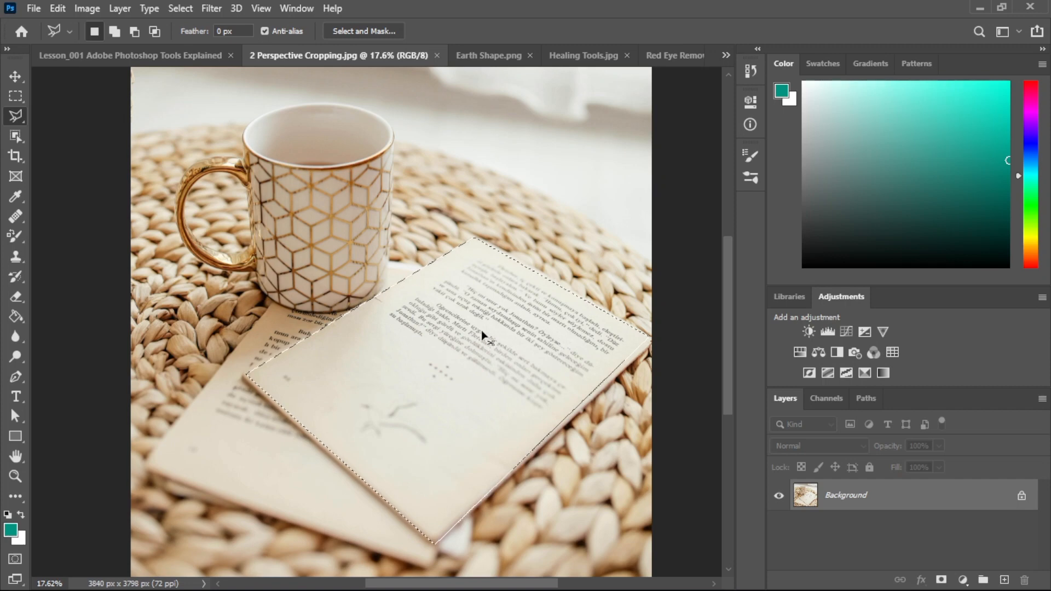
# - Try moving the selected page slightly up and to the left, undo the move, and deselect the page
pyautogui.moveTo(482, 334)
pyautogui.mouseDown()
pyautogui.moveTo(300, 302)
pyautogui.moveTo(392, 254)
pyautogui.moveTo(310, 294)
pyautogui.moveTo(373, 263)
pyautogui.moveTo(418, 347)
pyautogui.moveTo(429, 302)
pyautogui.moveTo(471, 318)
pyautogui.mouseUp()
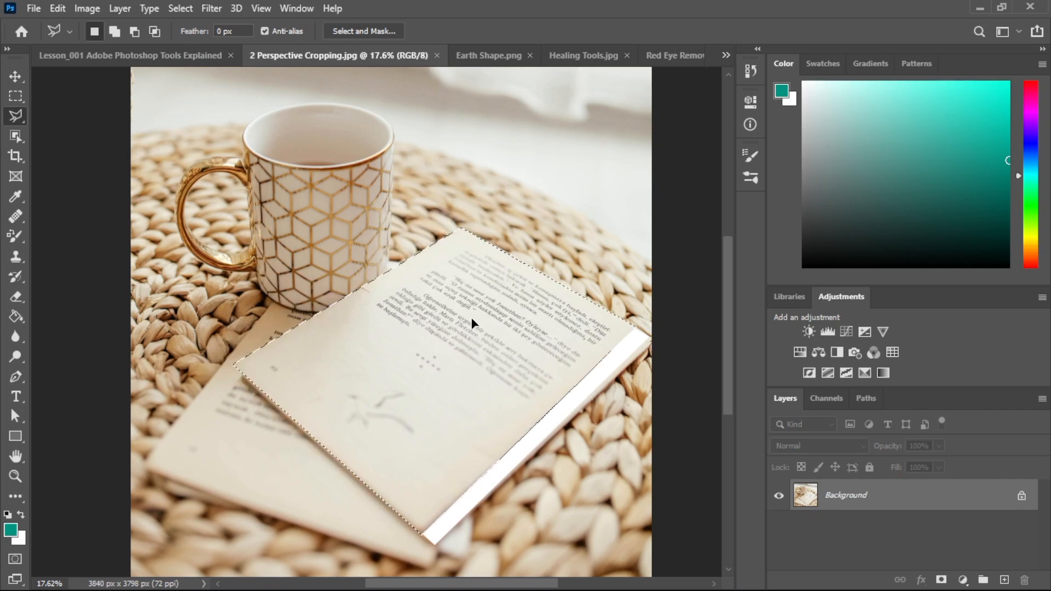
pyautogui.hotkey('ctrl', 'd')
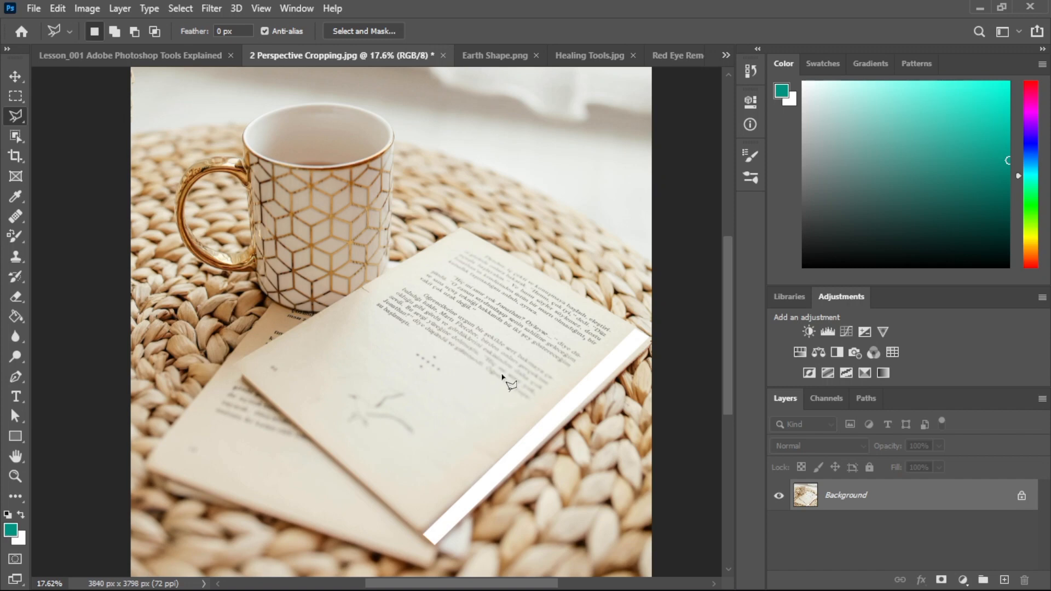
pyautogui.hotkey('ctrl', 'z')
pyautogui.hotkey('ctrl', 'z')
pyautogui.hotkey('ctrl', 'd')
# - Trace the mug's patterned body and handle with the Magnetic Lasso Tool and close the outline into a selection
pyautogui.rightClick(15, 116)
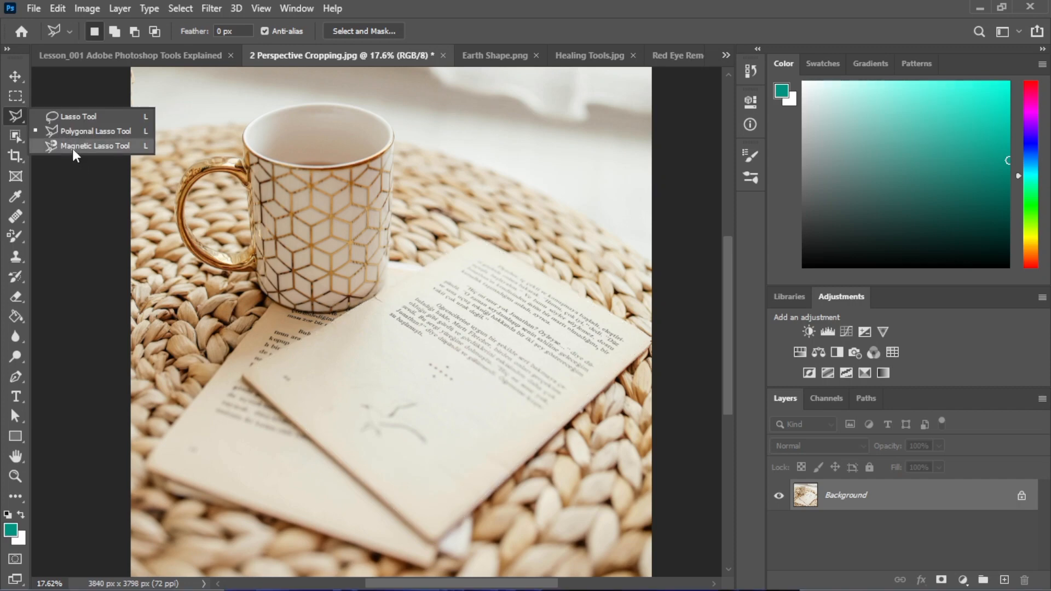
pyautogui.click(77, 147)
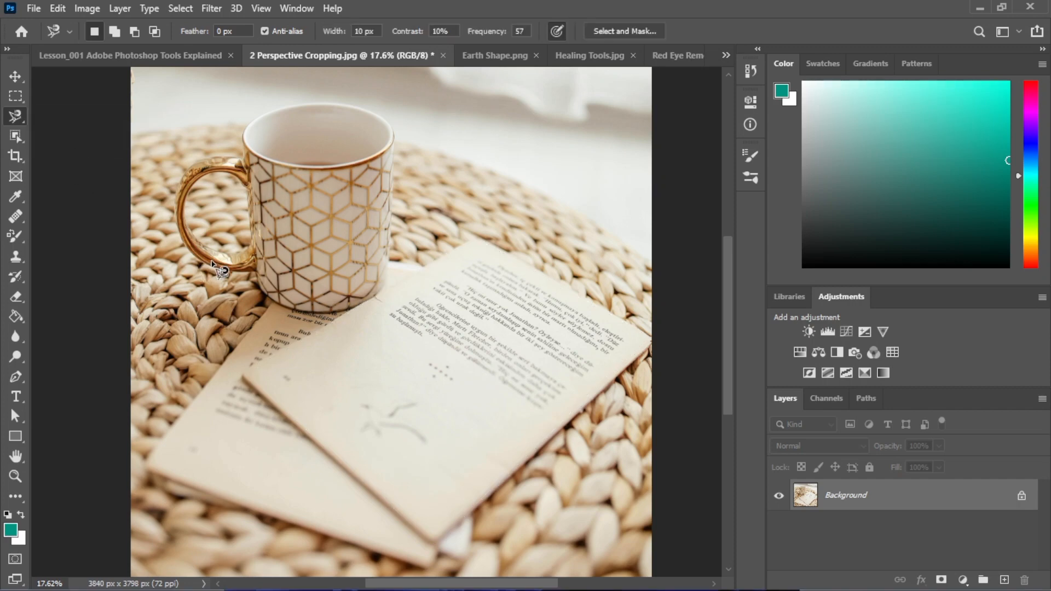
pyautogui.click(303, 237)
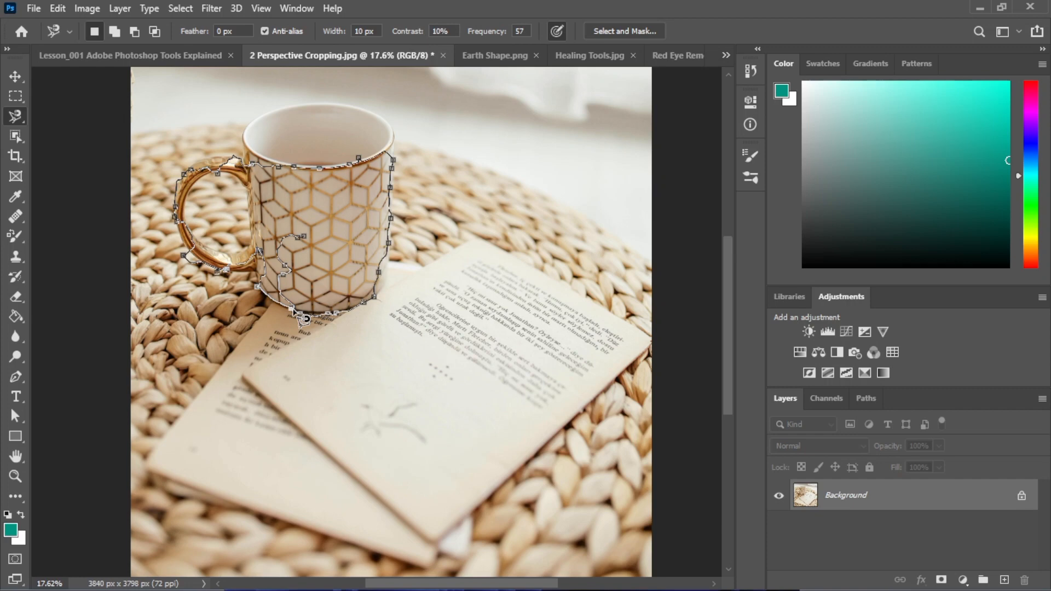
pyautogui.click(323, 329)
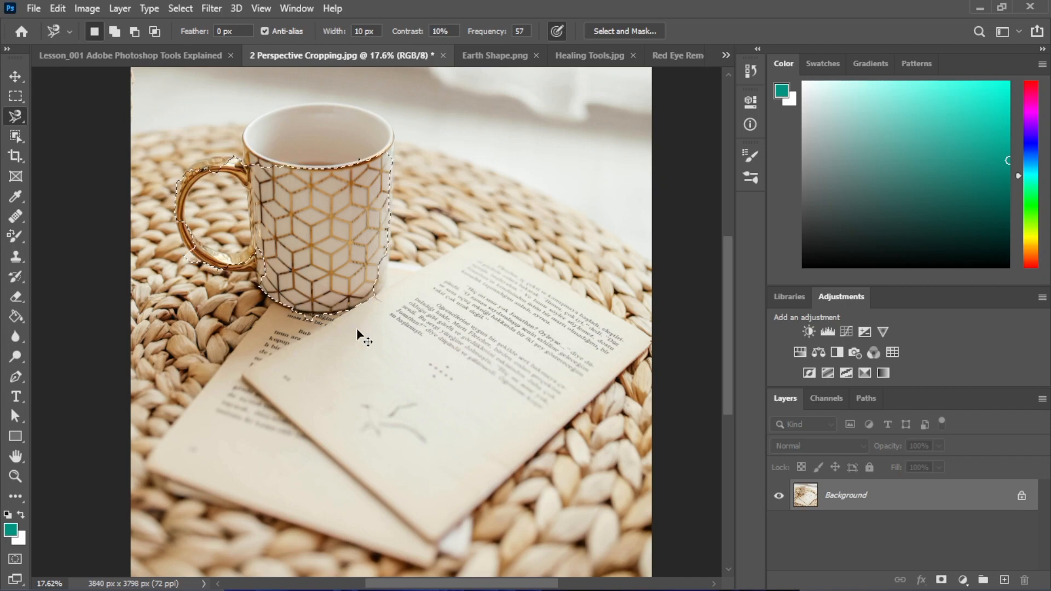
# - Deselect the mug and trace the upper page's edges with the Magnetic Lasso Tool to select the page
pyautogui.hotkey('ctrl', 'd')
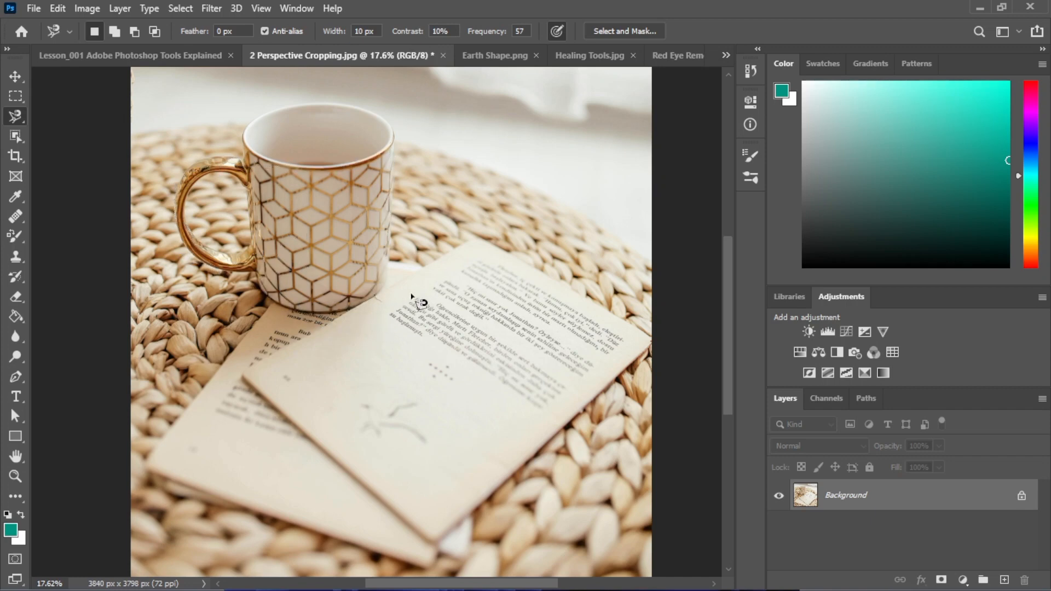
pyautogui.click(476, 235)
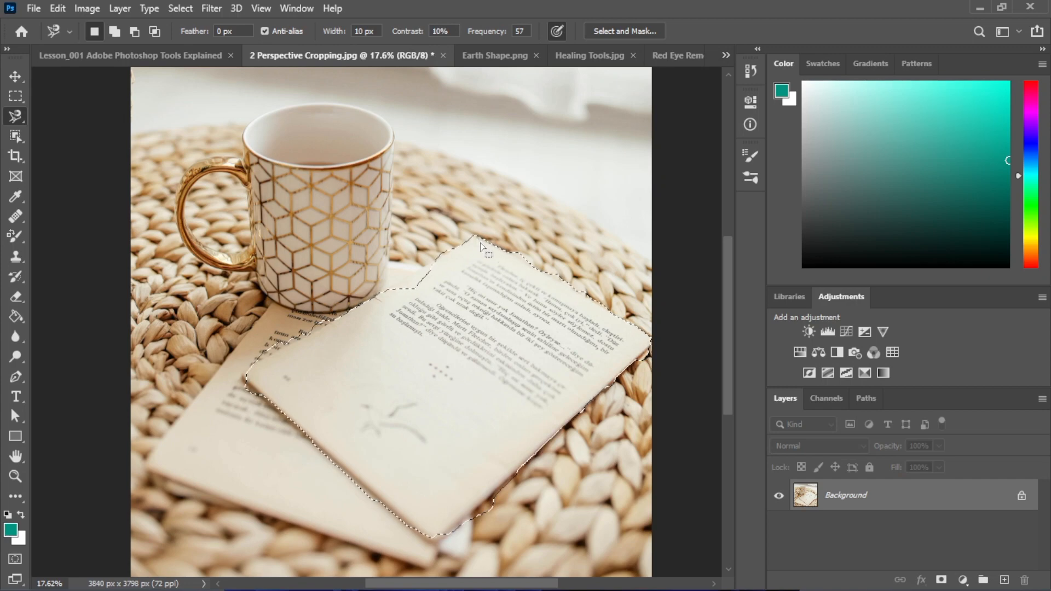
pyautogui.rightClick(21, 119)
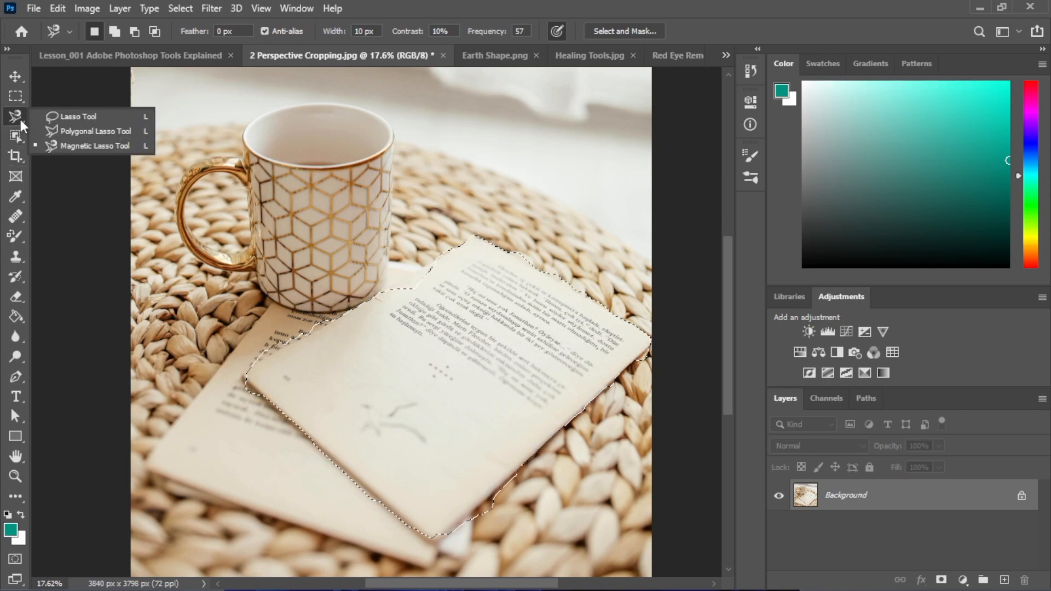
pyautogui.click(57, 143)
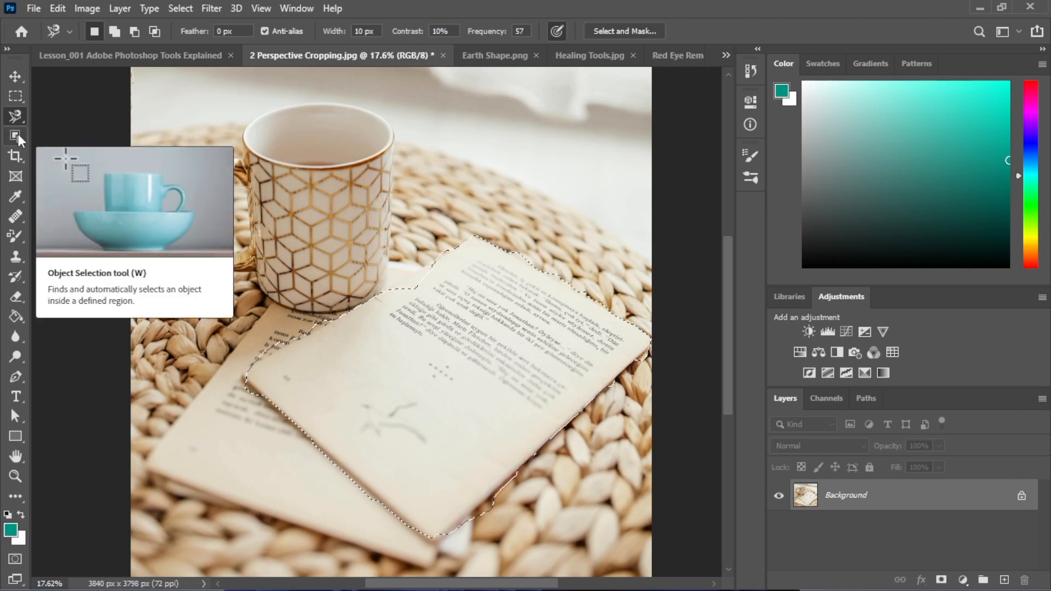
# - In Earth Shape.png, clear the existing selection and select the whole globe with the Object Selection Tool using a rectangle of about 966 × 910 px
pyautogui.click(18, 133)
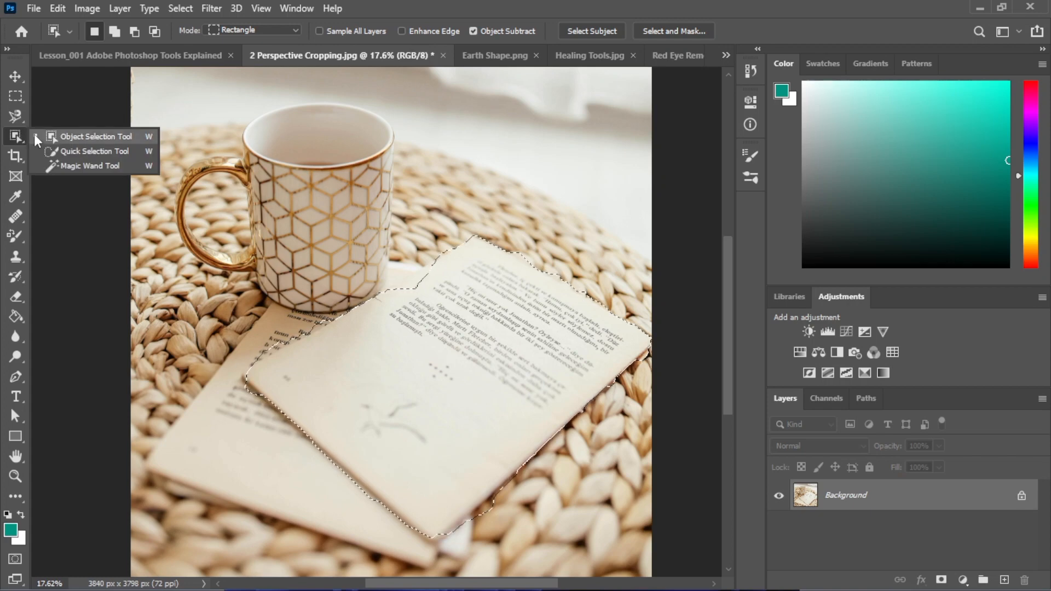
pyautogui.click(3, 133)
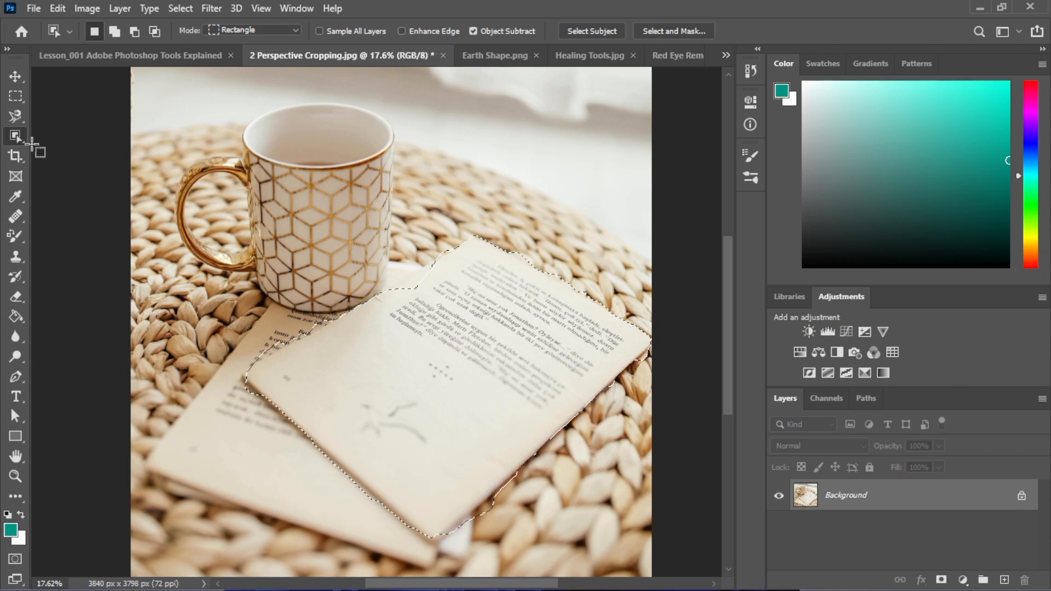
pyautogui.rightClick(18, 135)
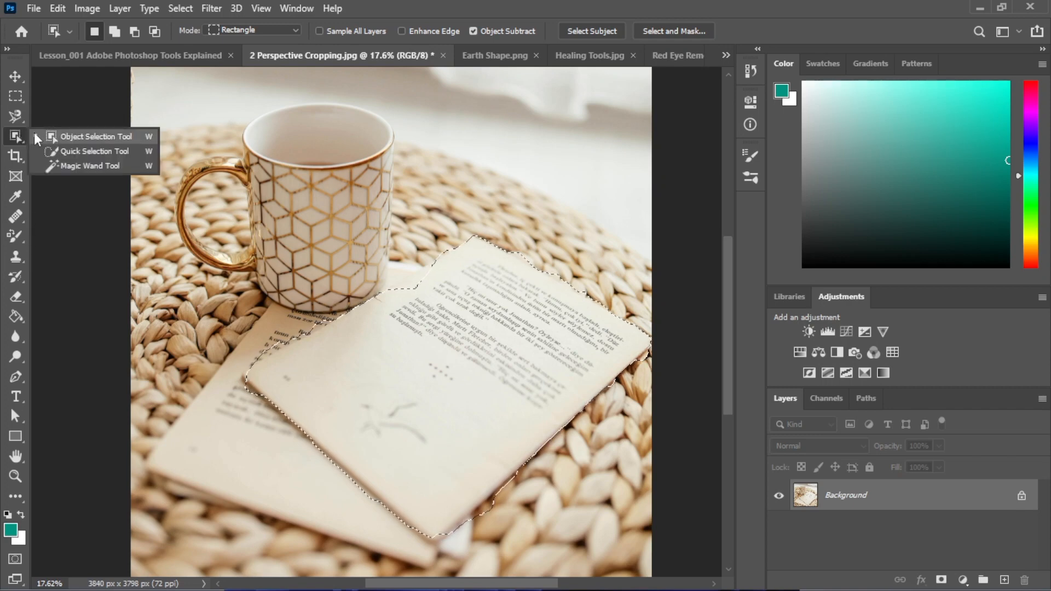
pyautogui.click(64, 136)
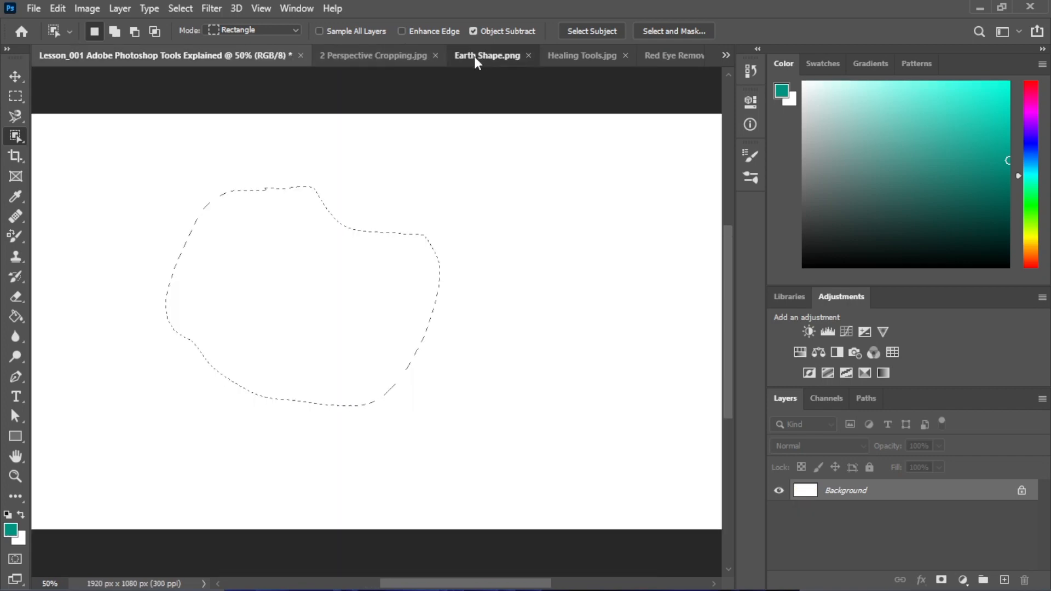
pyautogui.click(475, 56)
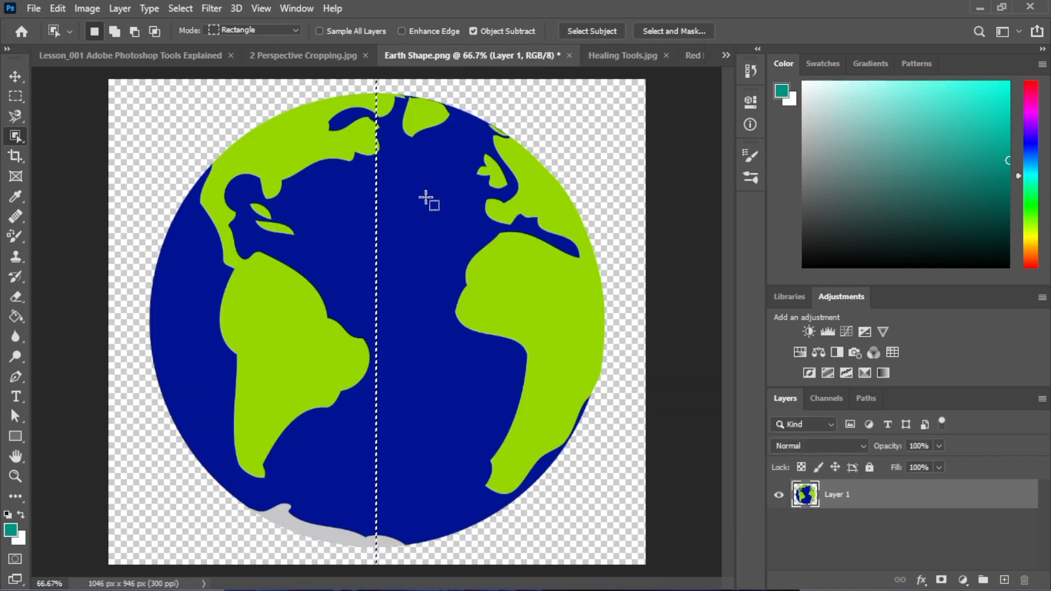
pyautogui.hotkey('ctrl', 'd')
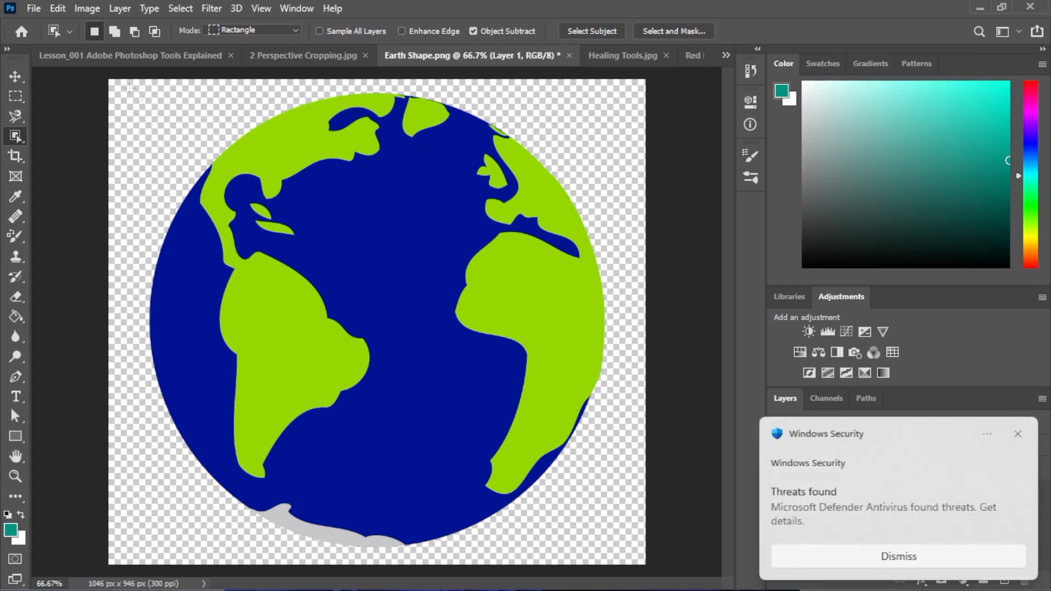
pyautogui.moveTo(128, 86); pyautogui.dragTo(625, 554)
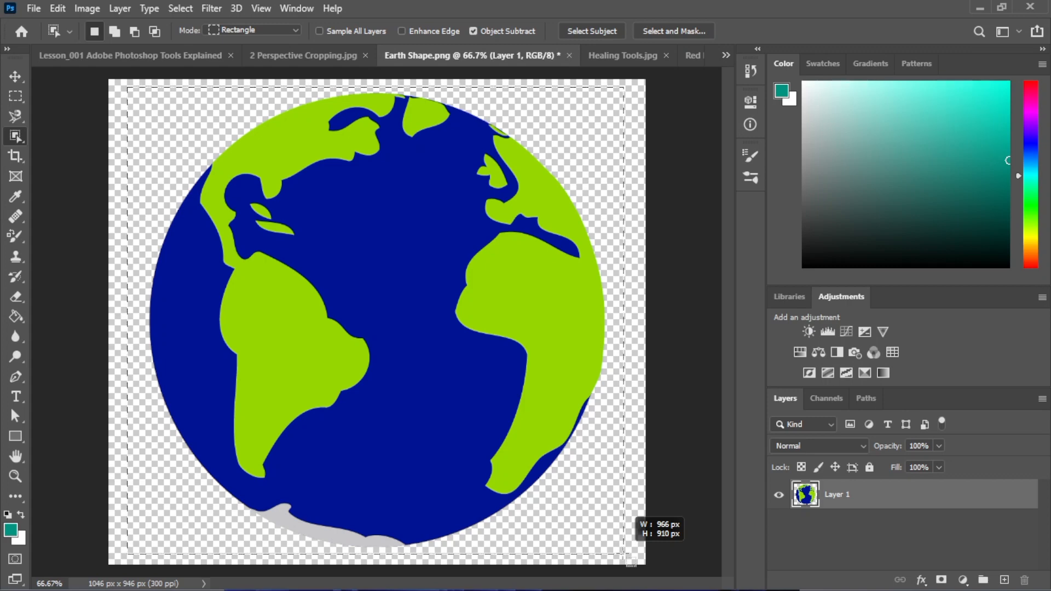
pyautogui.moveTo(627, 556); pyautogui.dragTo(627, 557)
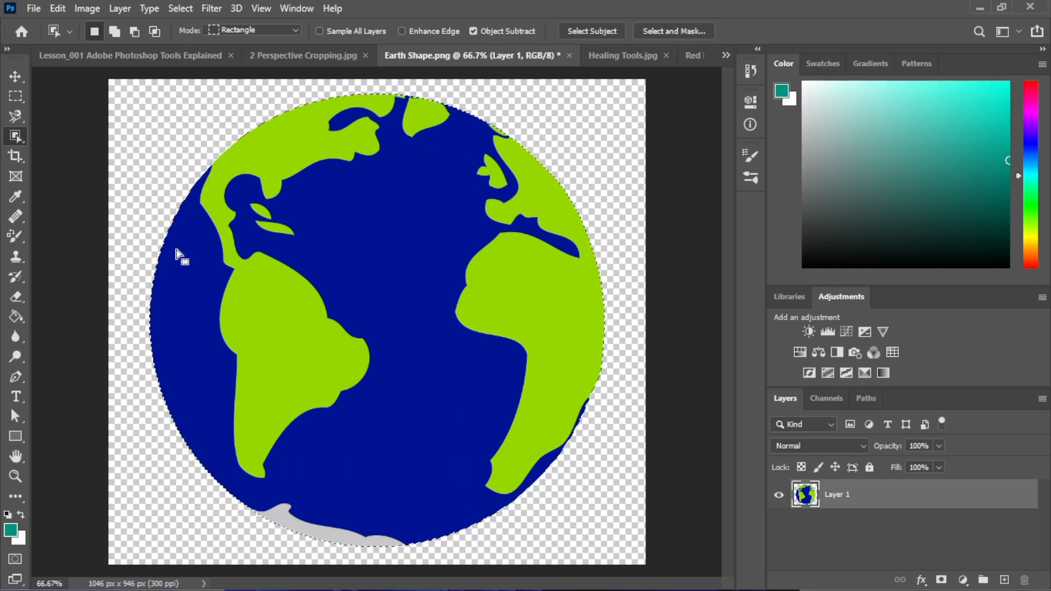
# - Select South America, North America and the small Caribbean island with the Quick Selection Tool
pyautogui.rightClick(21, 137)
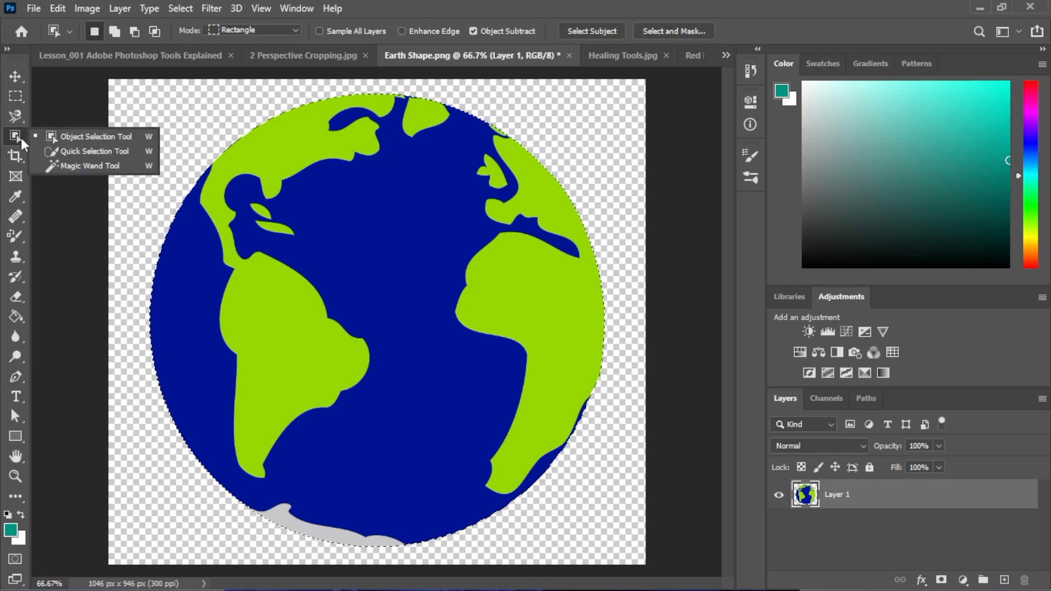
pyautogui.click(87, 153)
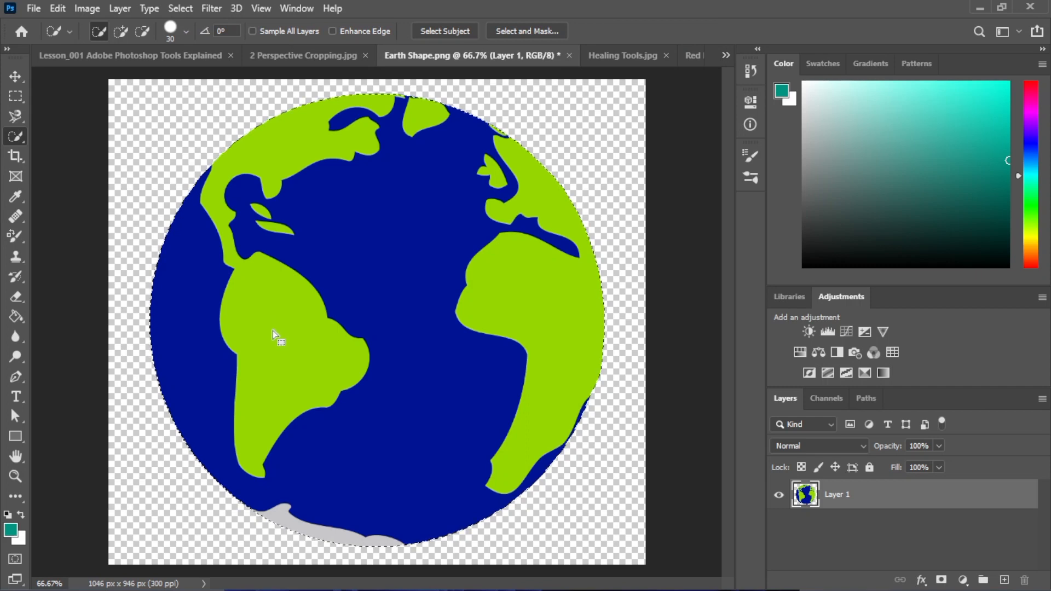
pyautogui.click(258, 288)
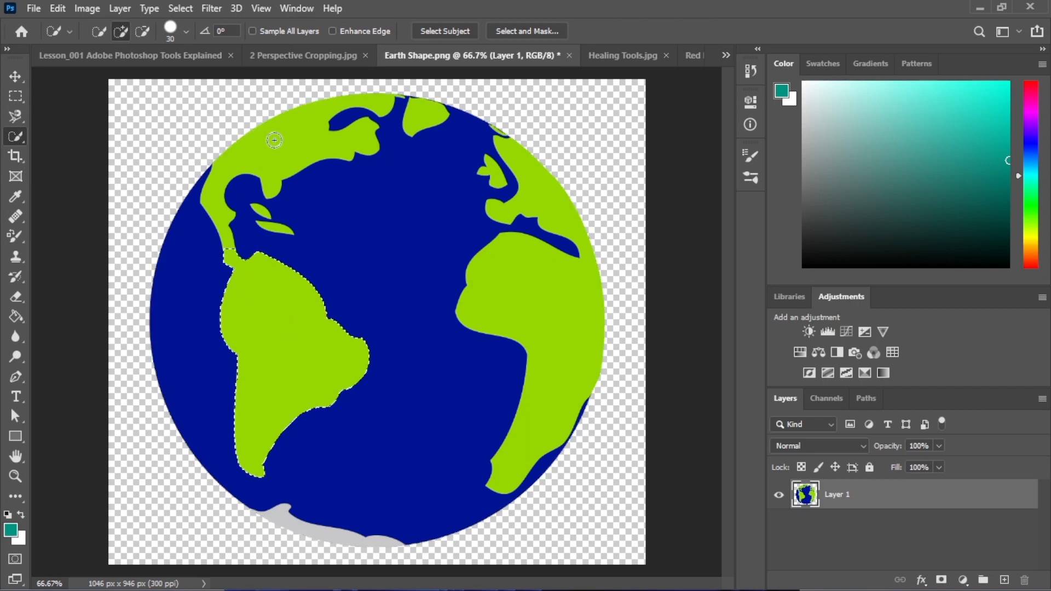
pyautogui.moveTo(274, 139); pyautogui.dragTo(321, 141)
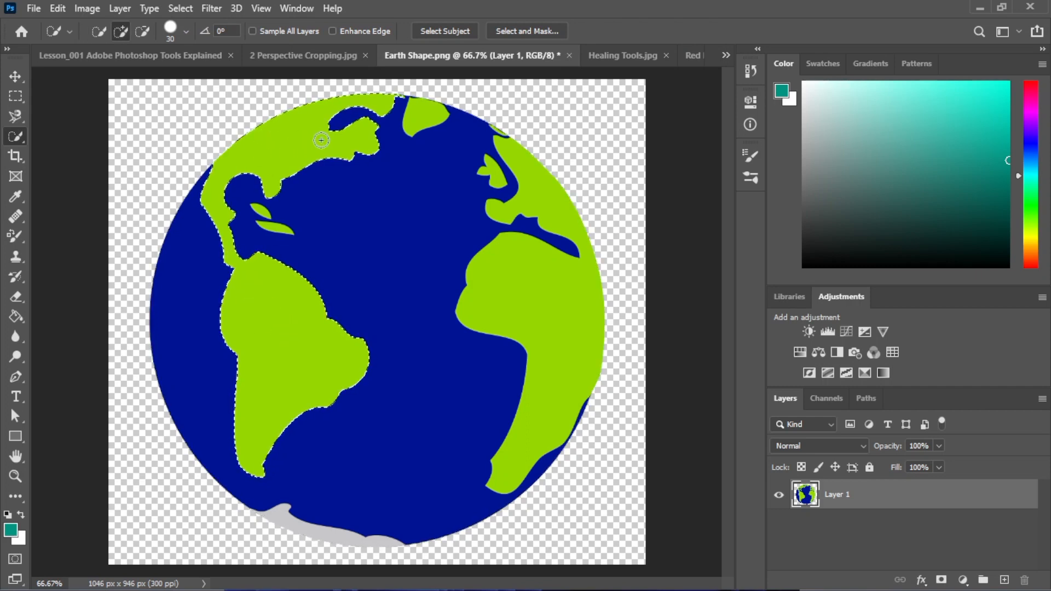
pyautogui.click(260, 214)
pyautogui.click(272, 227)
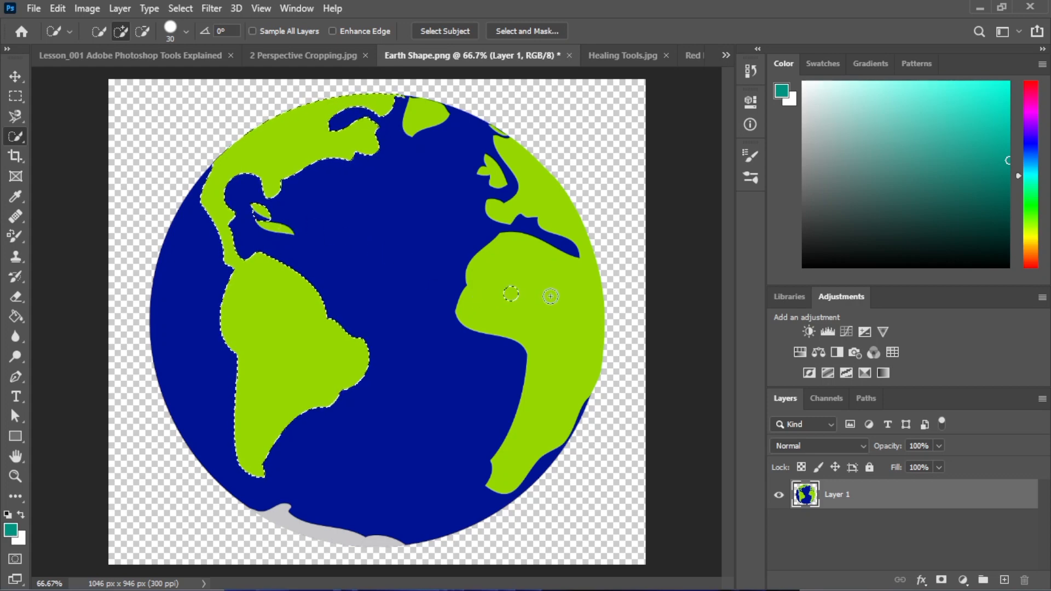
# - Add Africa, Europe, the British Isles and Greenland to the quick selection, and deselect everything
pyautogui.click(507, 282)
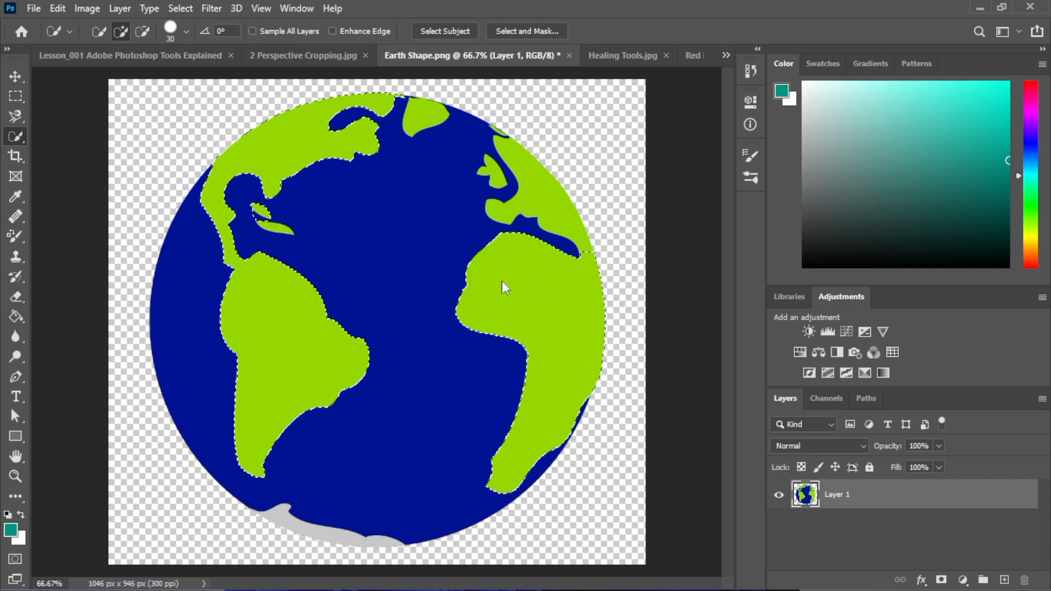
pyautogui.click(530, 195)
pyautogui.moveTo(485, 168)
pyautogui.mouseDown()
pyautogui.moveTo(494, 174)
pyautogui.moveTo(494, 162)
pyautogui.moveTo(484, 170)
pyautogui.mouseUp()
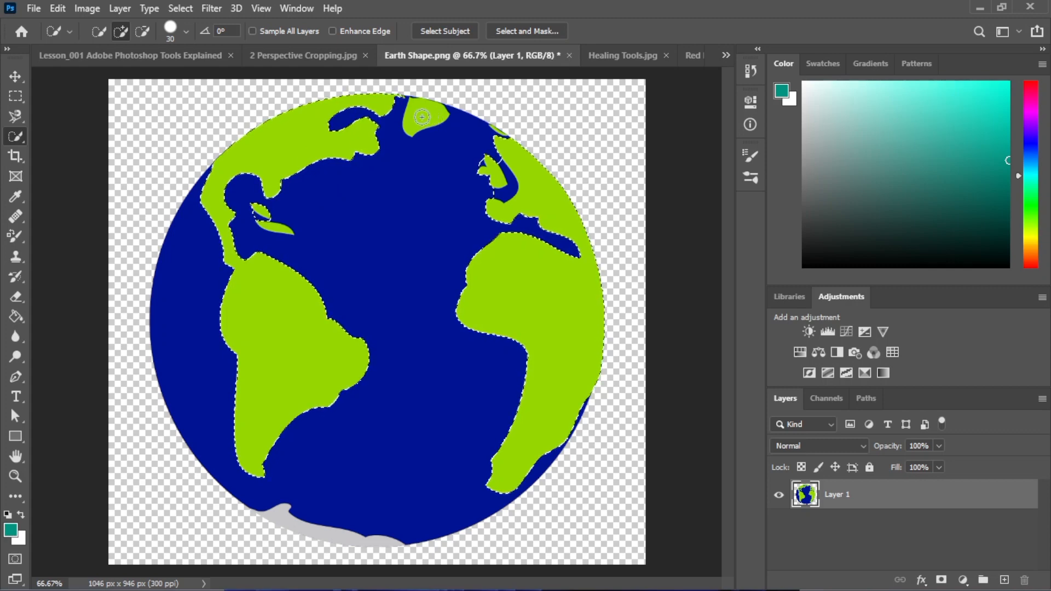
pyautogui.click(419, 117)
pyautogui.hotkey('ctrl', 'd')
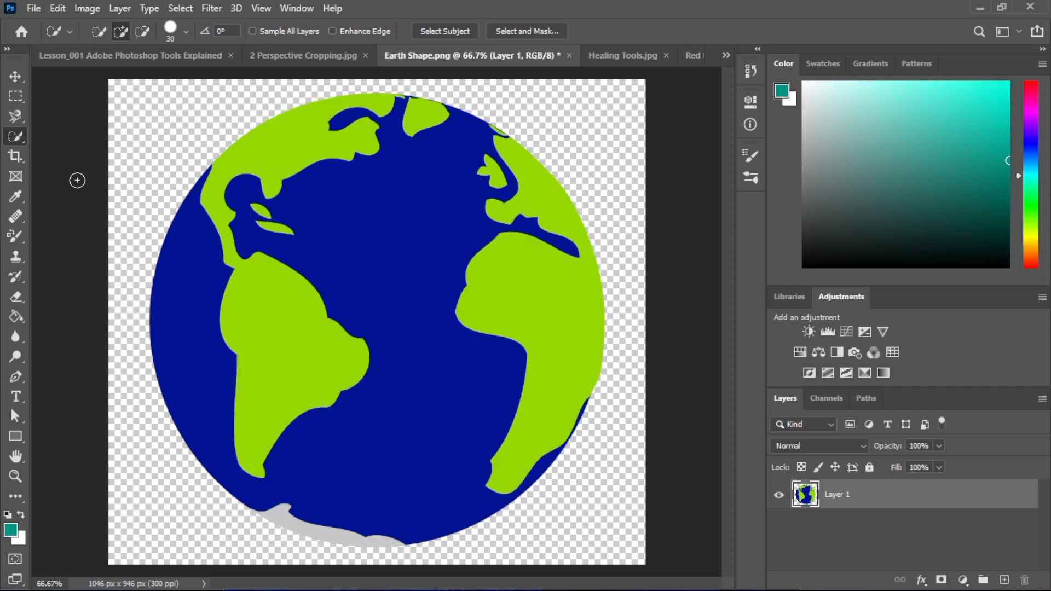
# - Use the Magic Wand Tool to select the green Americas, and replace that selection with the green Europe and Africa landmass
pyautogui.click(21, 139)
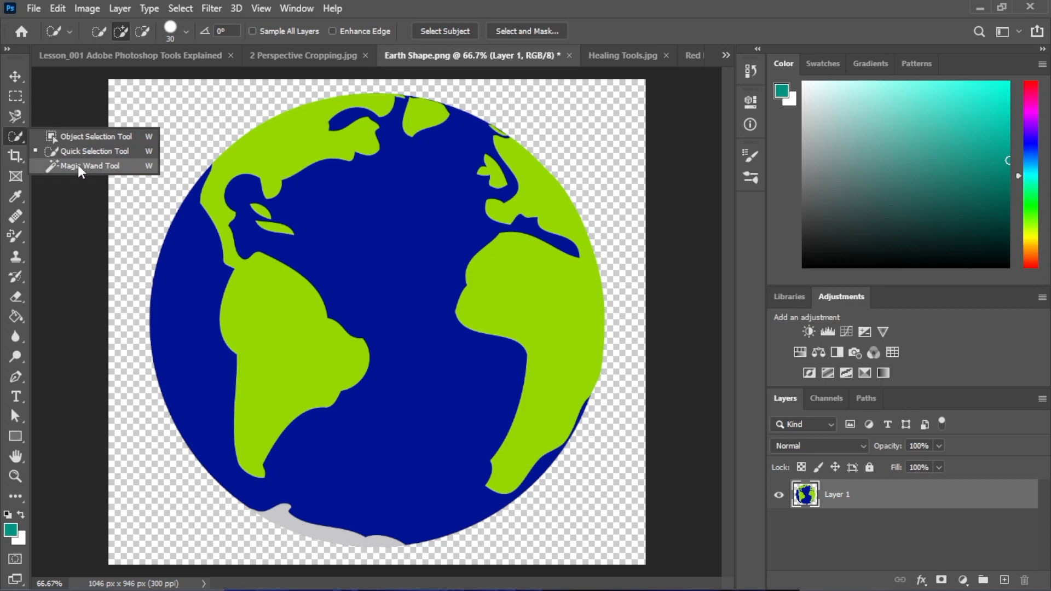
pyautogui.click(99, 165)
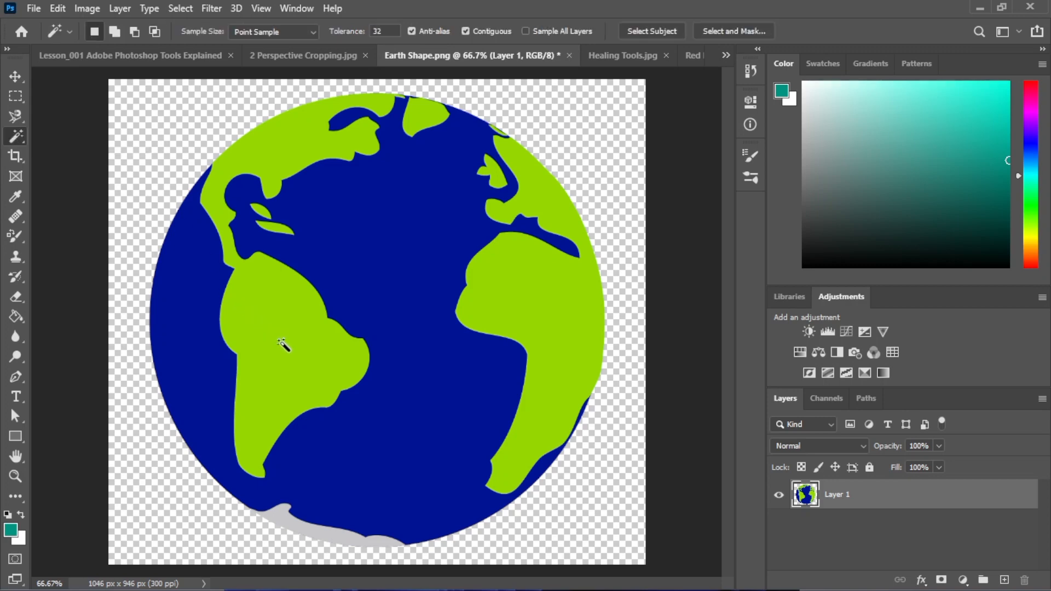
pyautogui.click(21, 137)
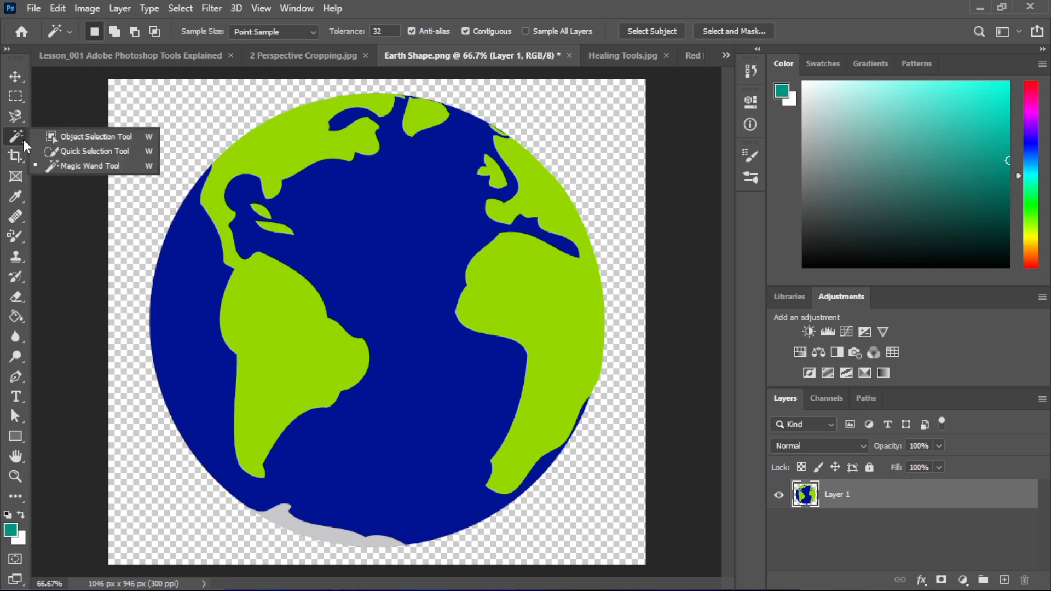
pyautogui.click(91, 167)
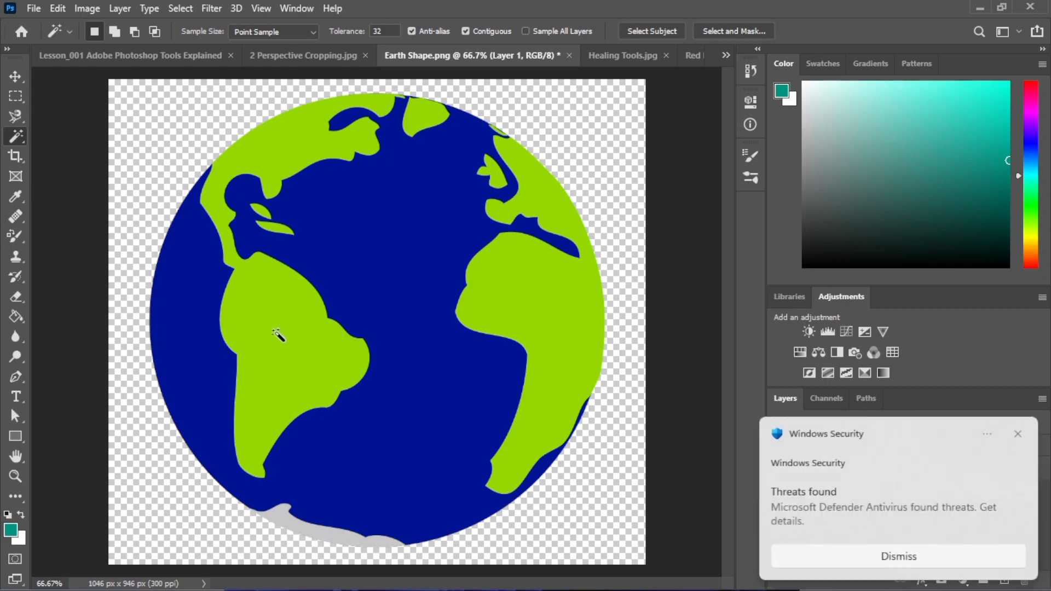
pyautogui.click(276, 332)
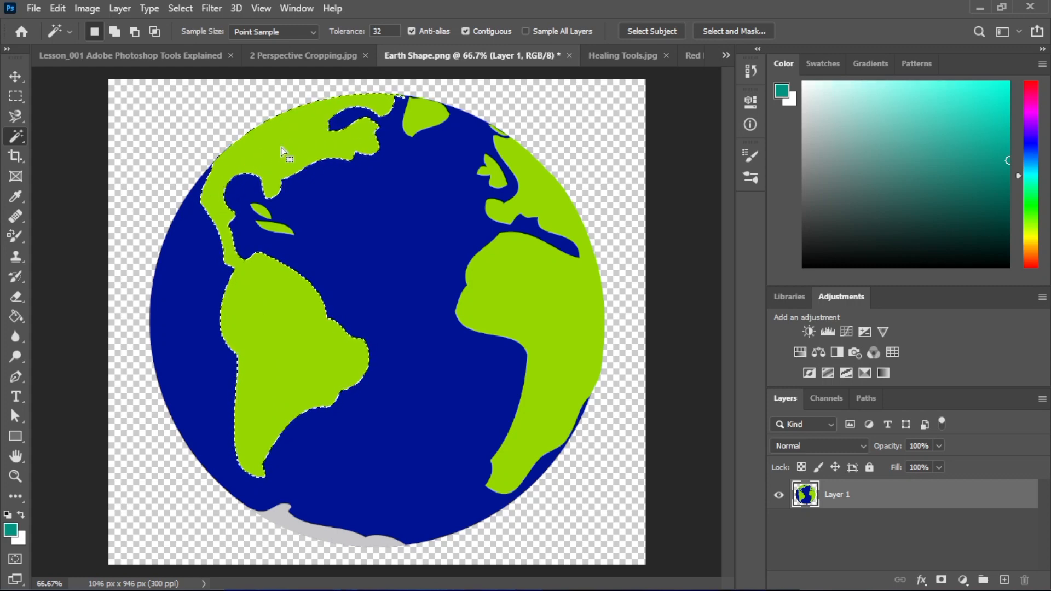
pyautogui.click(530, 292)
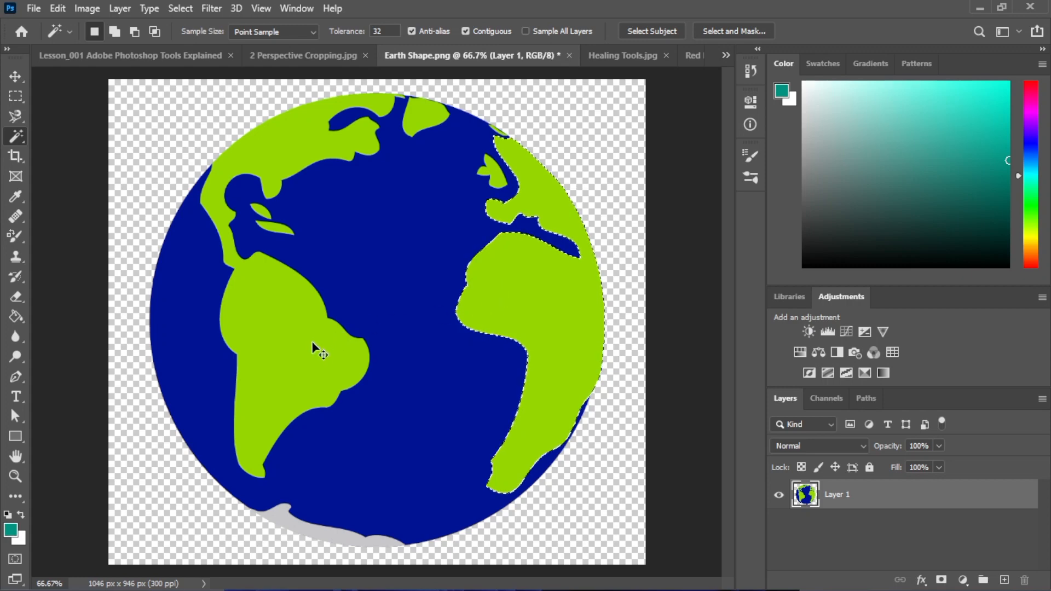
# - Add the Americas, the Caribbean islands, Greenland and the British Isles to the Magic Wand selection, and deselect everything
pyautogui.press('shift')
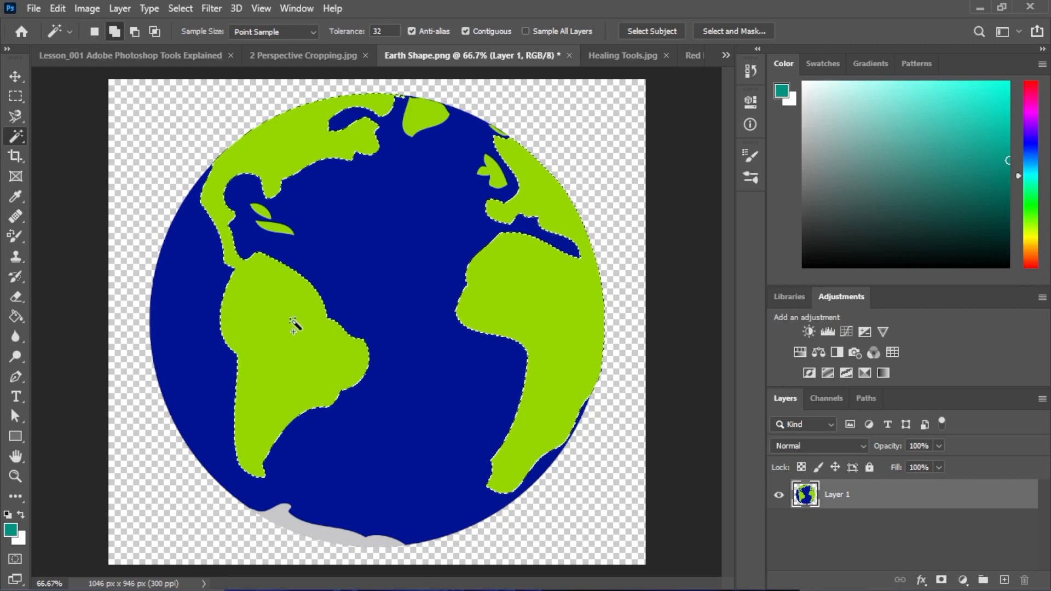
pyautogui.click(262, 224)
pyautogui.keyDown('shift'); pyautogui.click(425, 120); pyautogui.keyUp('shift')
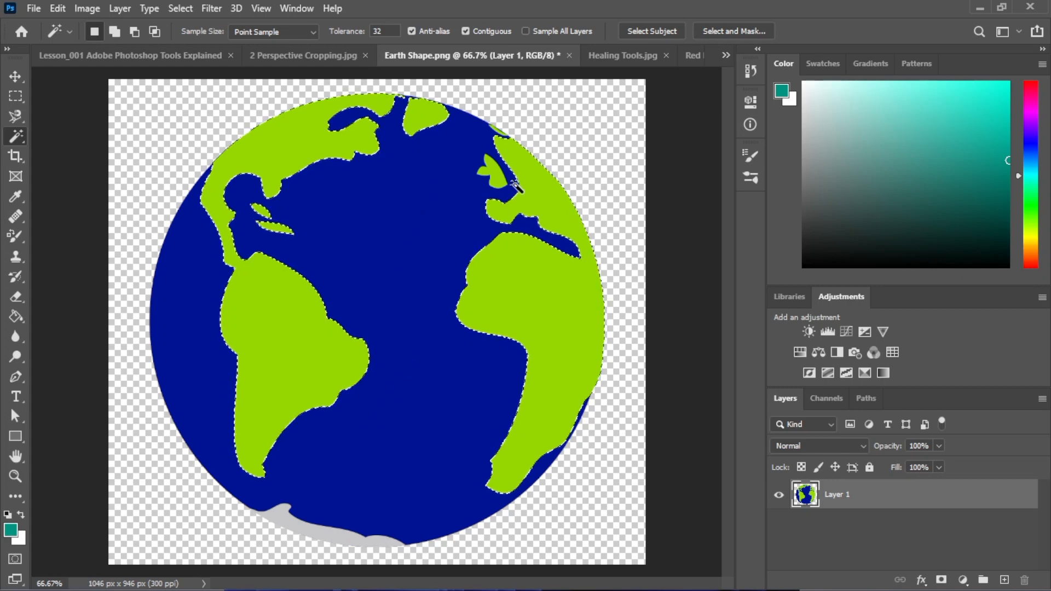
pyautogui.press('shift')
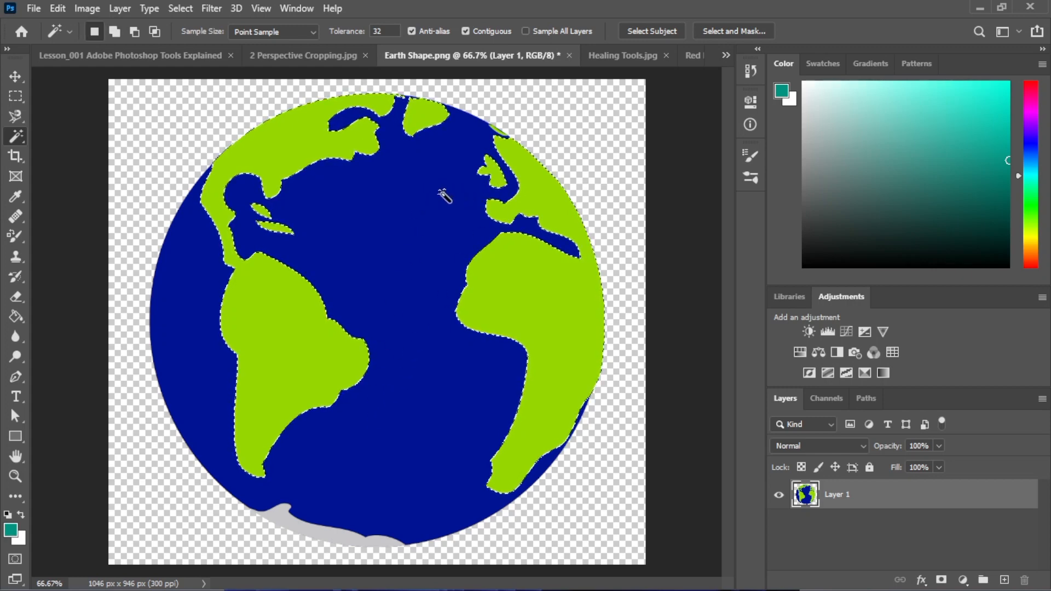
pyautogui.rightClick(10, 139)
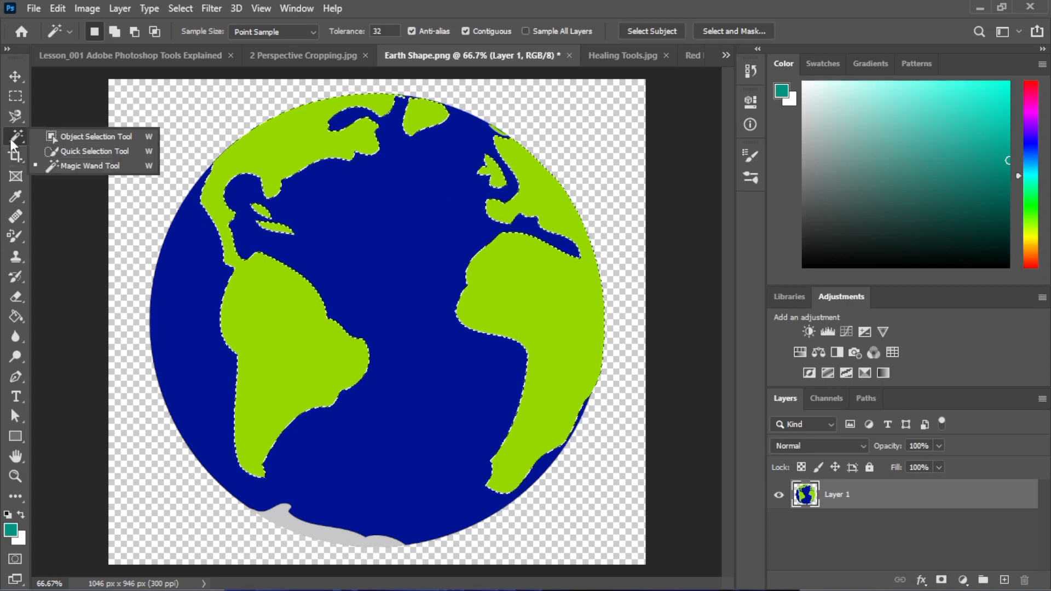
pyautogui.click(98, 166)
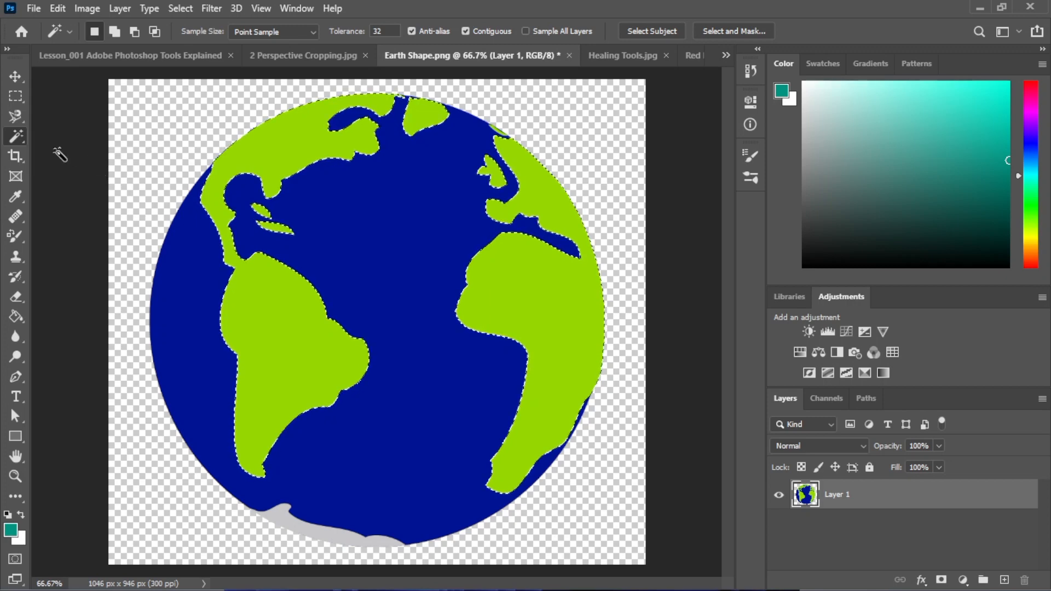
pyautogui.click(100, 155)
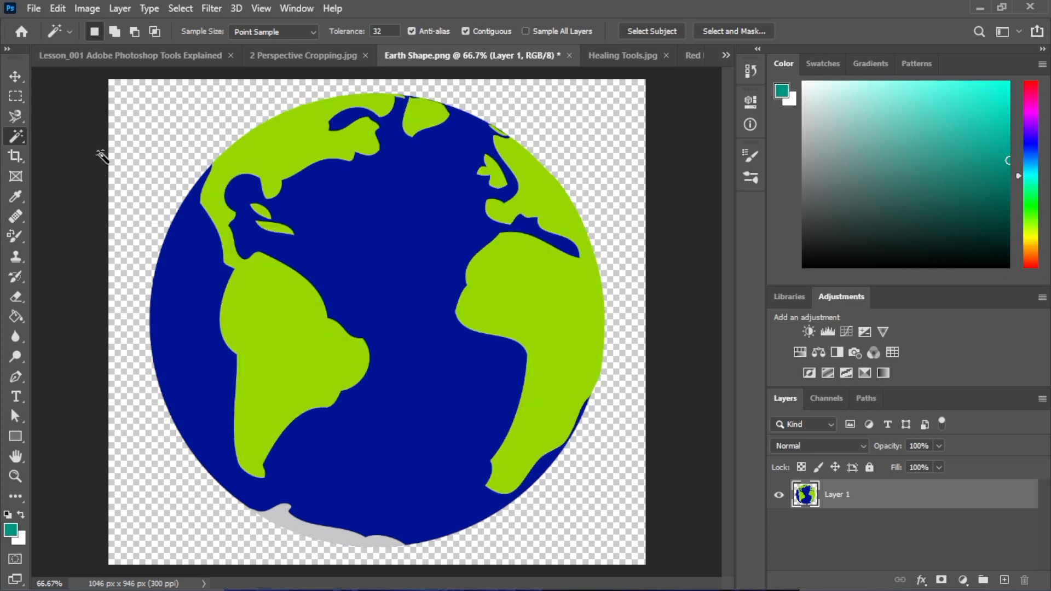
# - Crop the globe image to its left half, about 539 px wide, with the Crop Tool and apply the crop
pyautogui.click(18, 153)
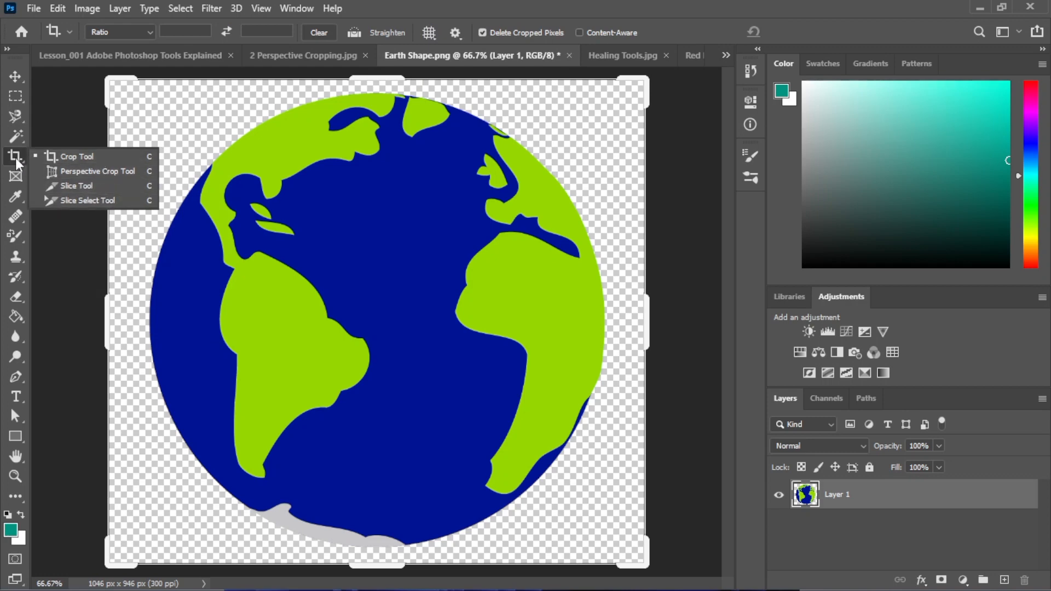
pyautogui.click(96, 158)
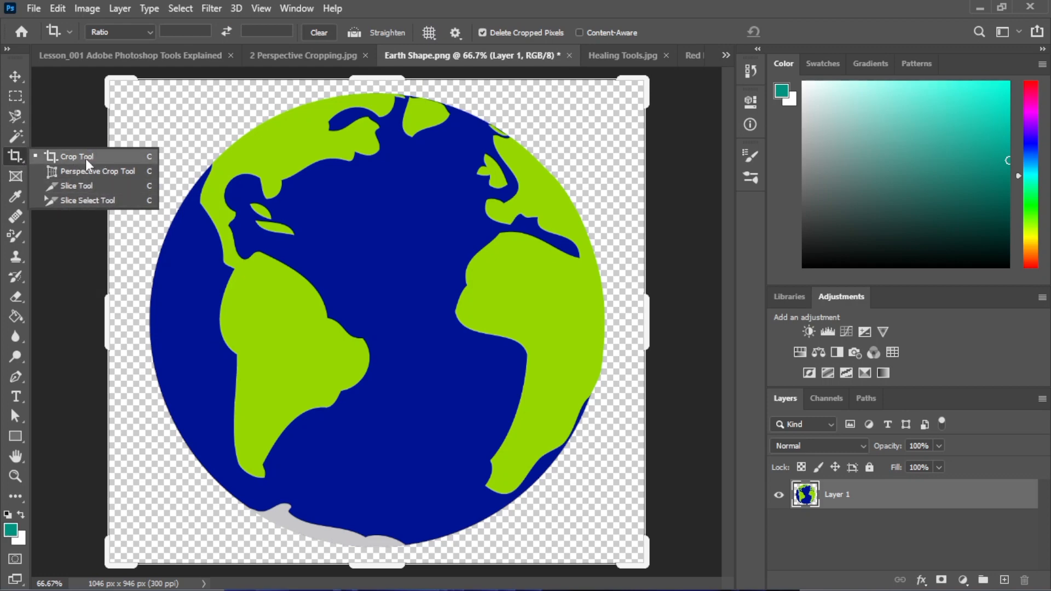
pyautogui.click(87, 159)
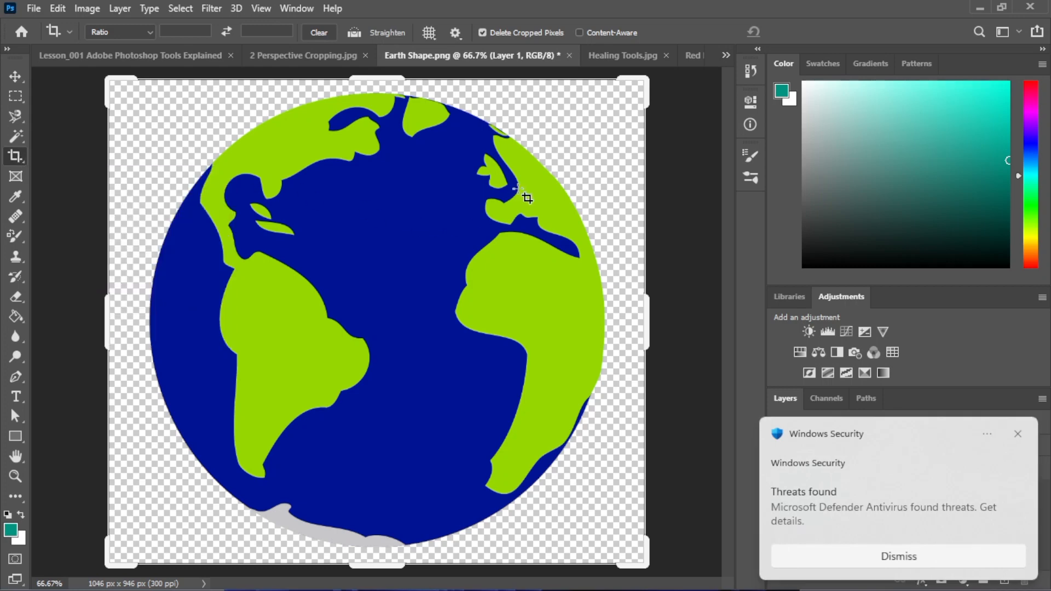
pyautogui.moveTo(644, 317); pyautogui.dragTo(514, 313)
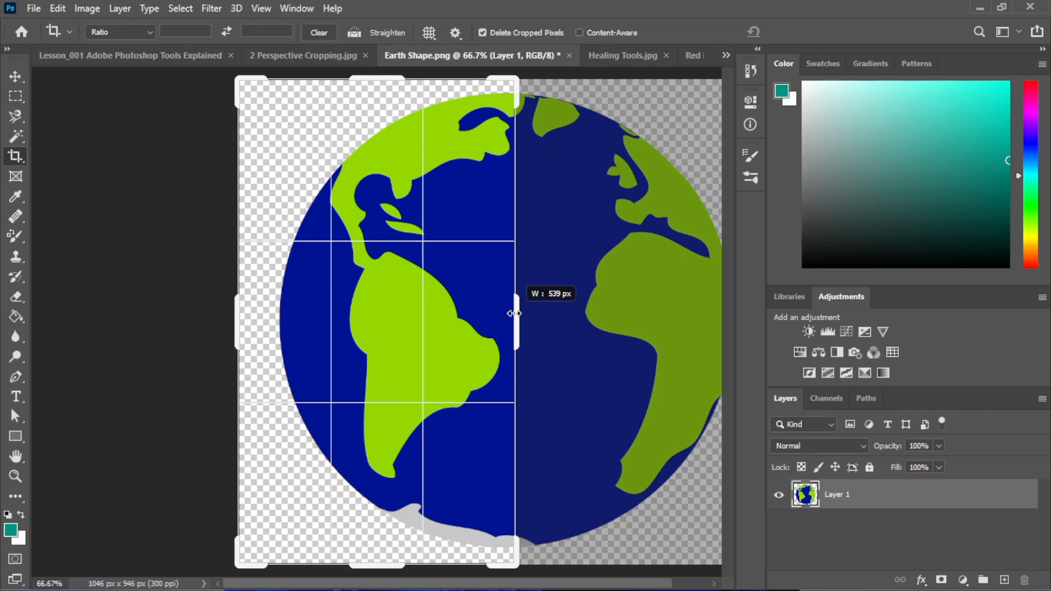
pyautogui.moveTo(515, 313); pyautogui.dragTo(515, 313)
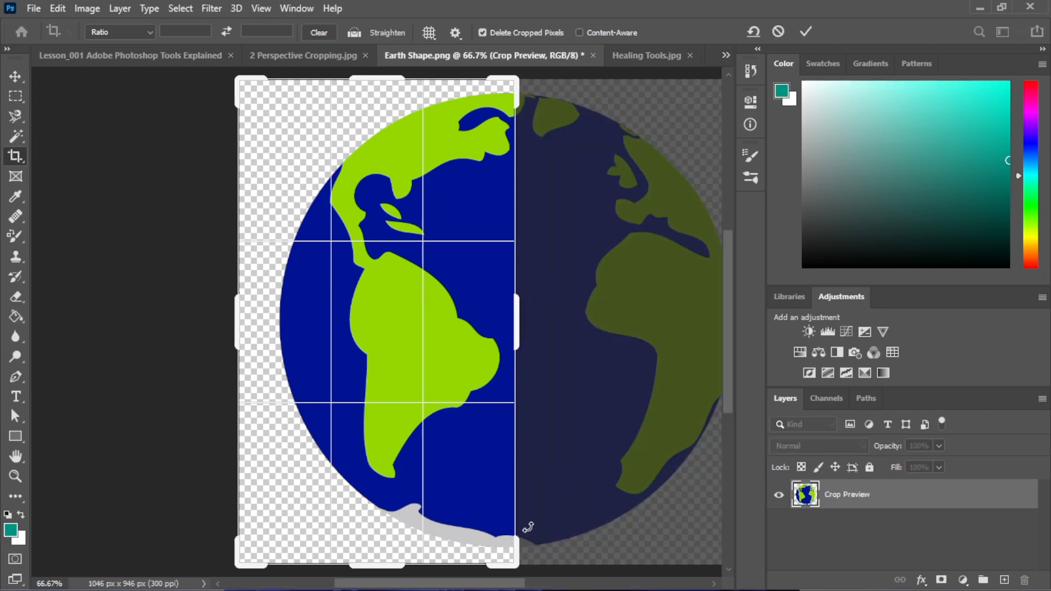
pyautogui.moveTo(488, 585); pyautogui.dragTo(514, 585)
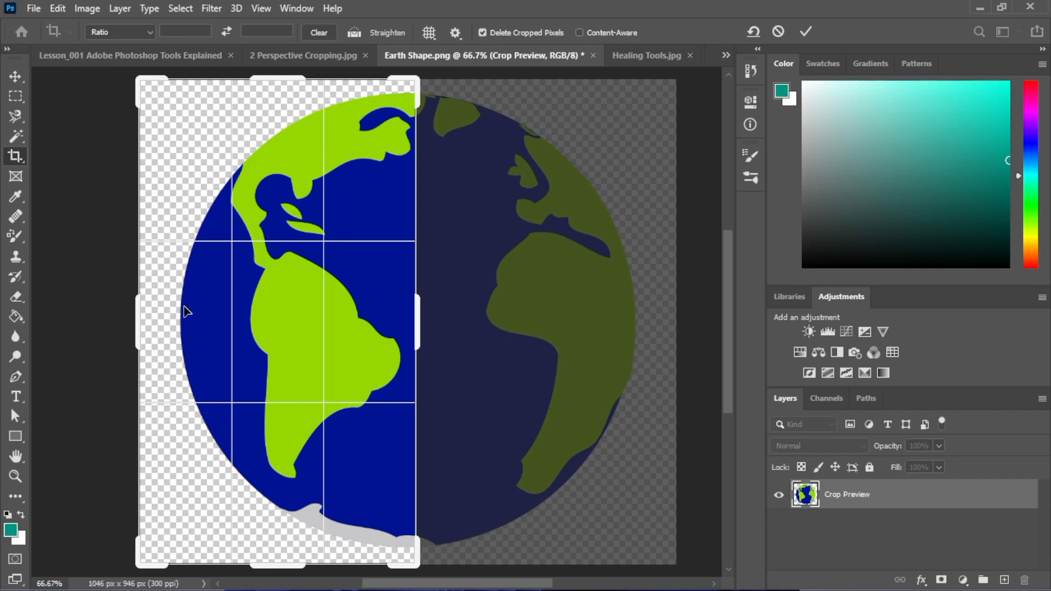
pyautogui.click(805, 31)
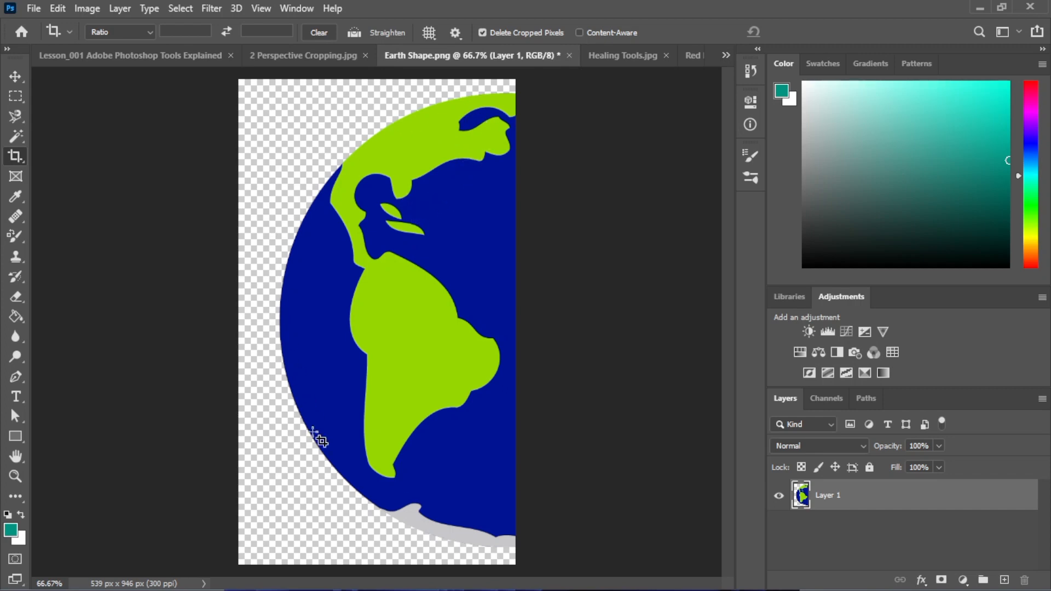
# - Undo the crop of the globe image and activate the Perspective Crop Tool
pyautogui.press('ctrl')
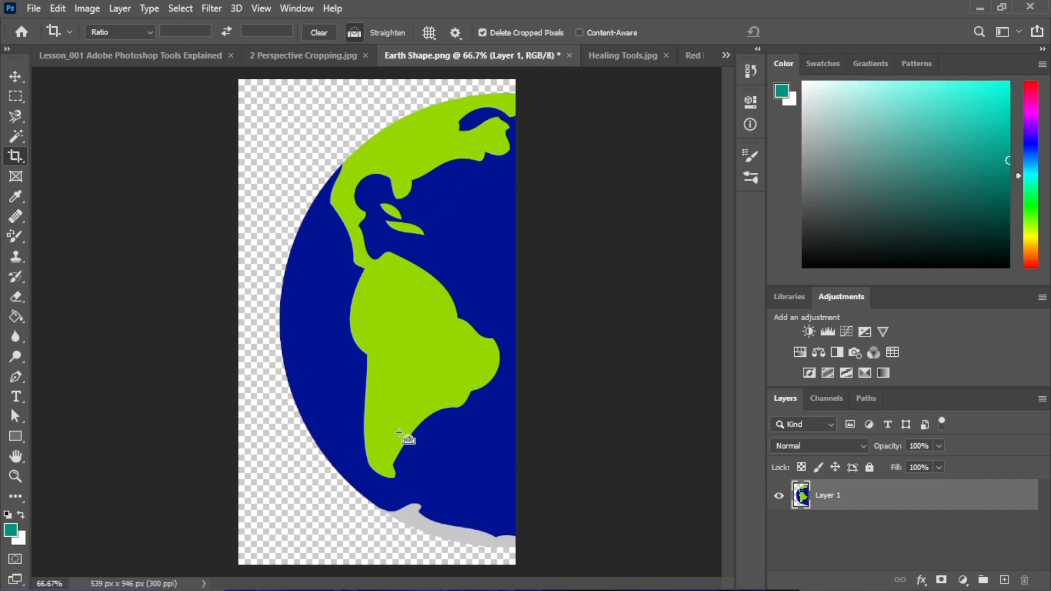
pyautogui.hotkey('ctrl', 'z')
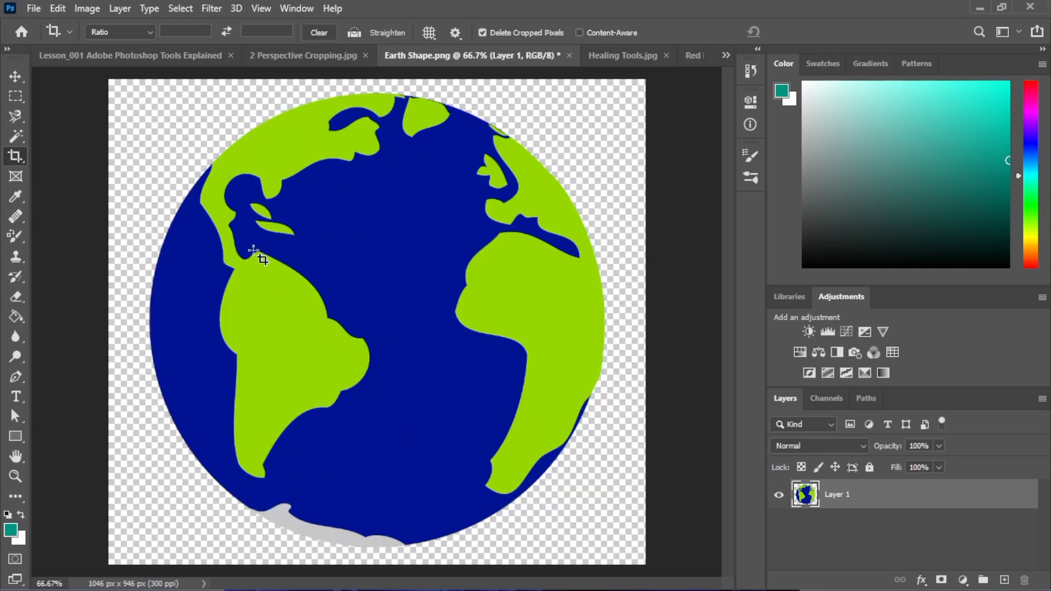
pyautogui.rightClick(17, 158)
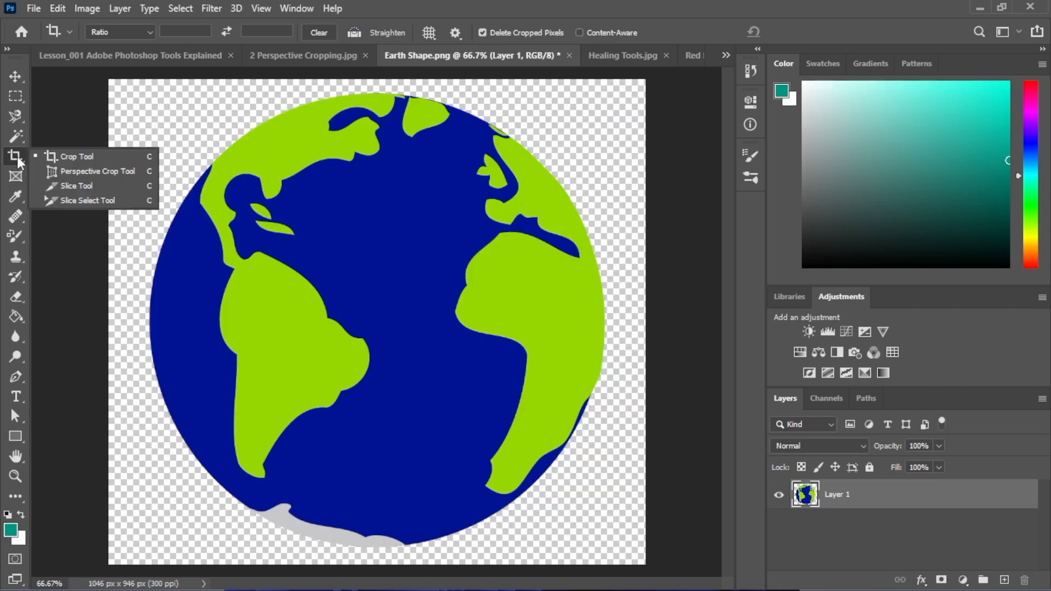
pyautogui.click(64, 172)
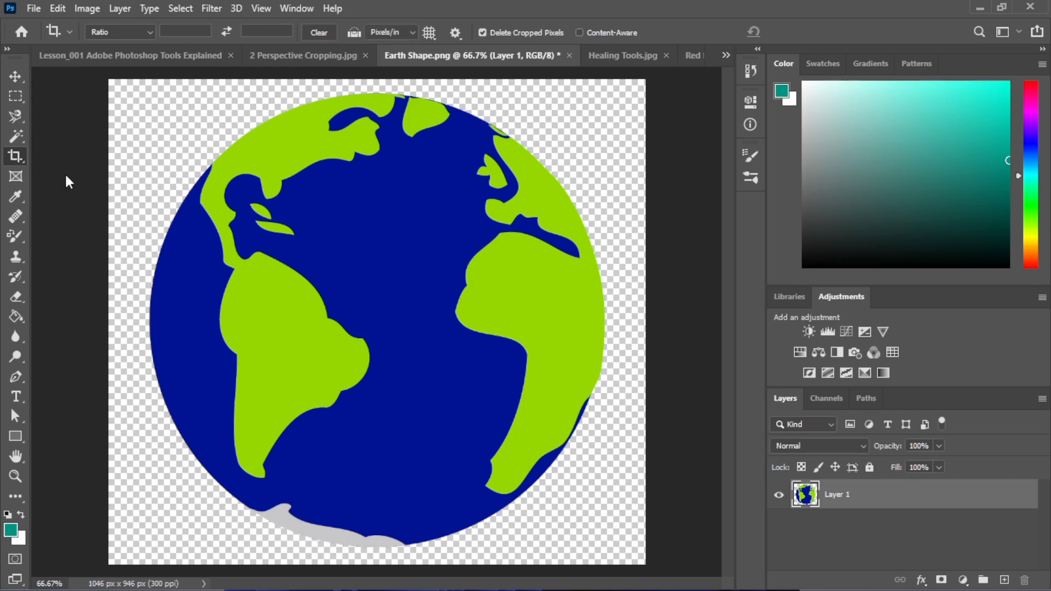
# - Bring up the 2 Perspective Cropping.jpg document and close the Windows Security notification
pyautogui.click(274, 62)
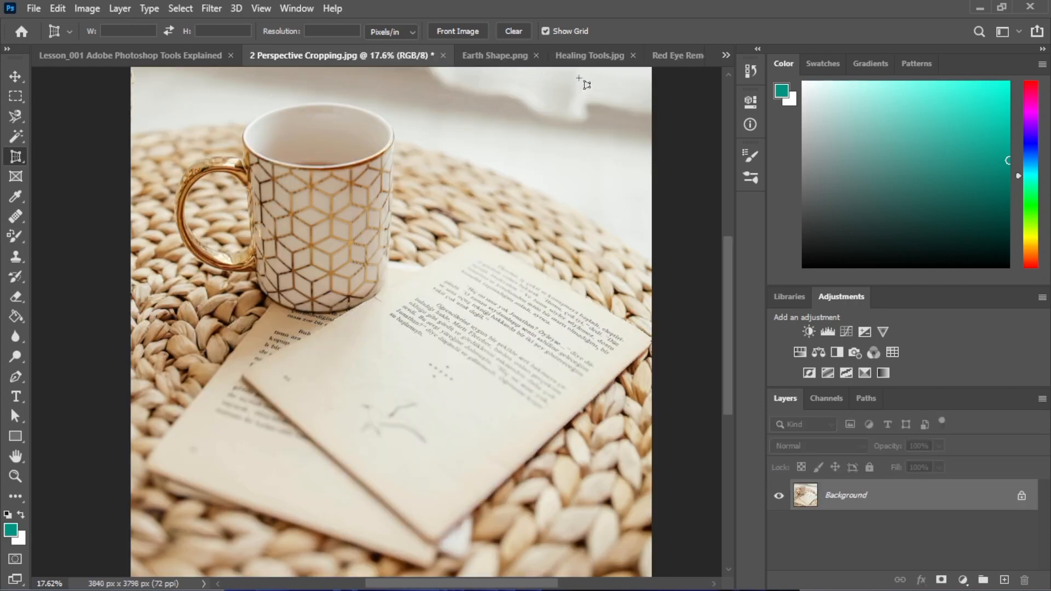
pyautogui.click(564, 57)
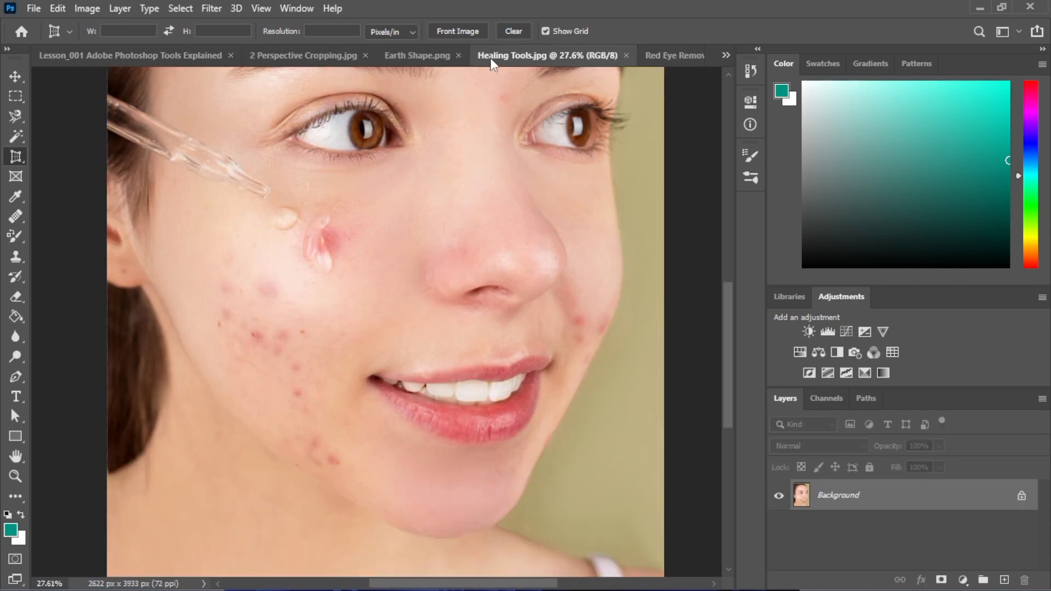
pyautogui.click(438, 57)
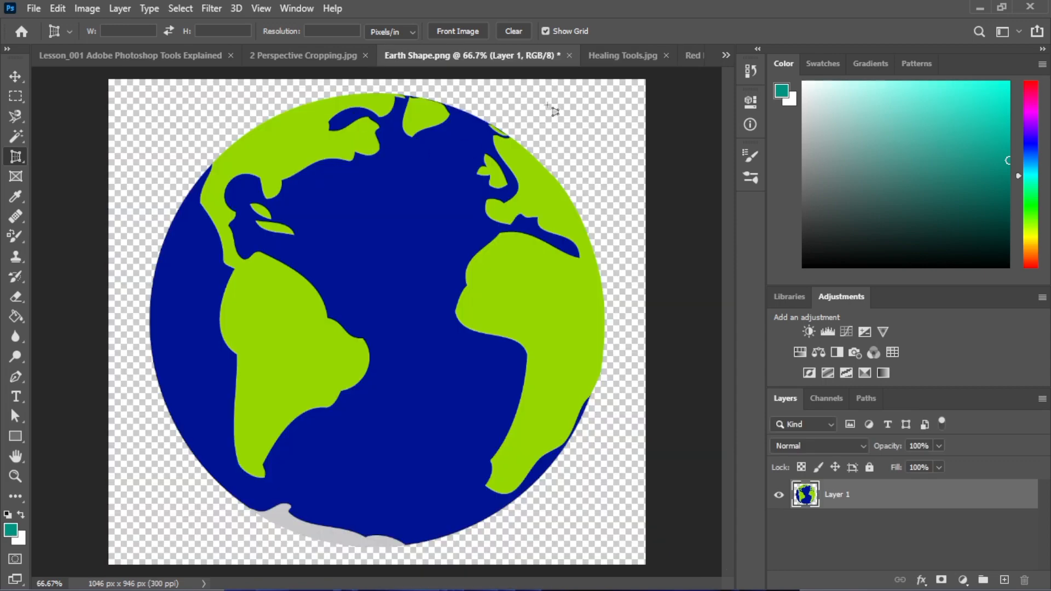
pyautogui.click(642, 58)
pyautogui.click(724, 55)
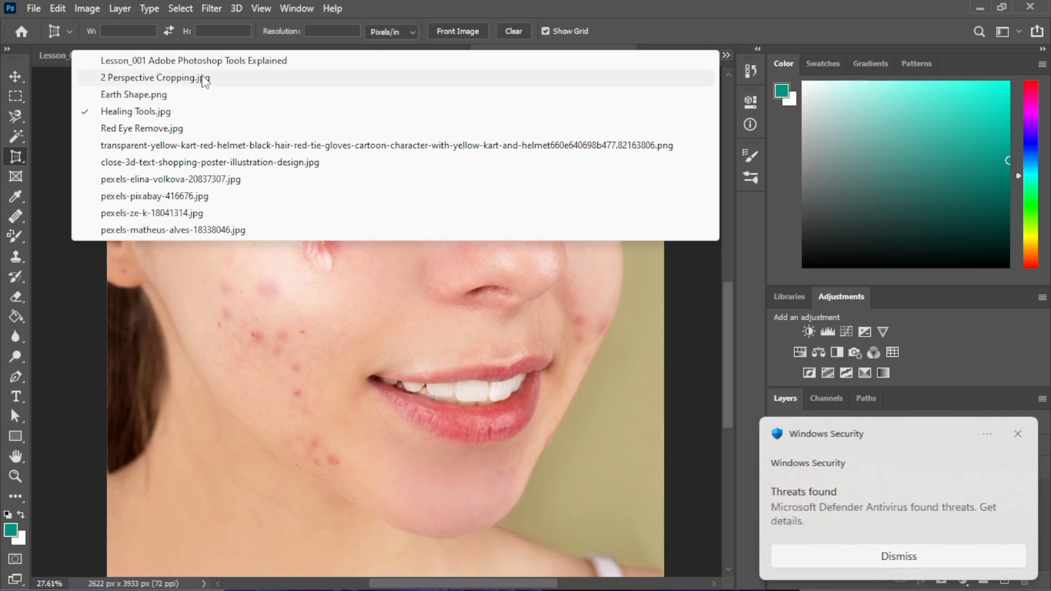
pyautogui.click(200, 77)
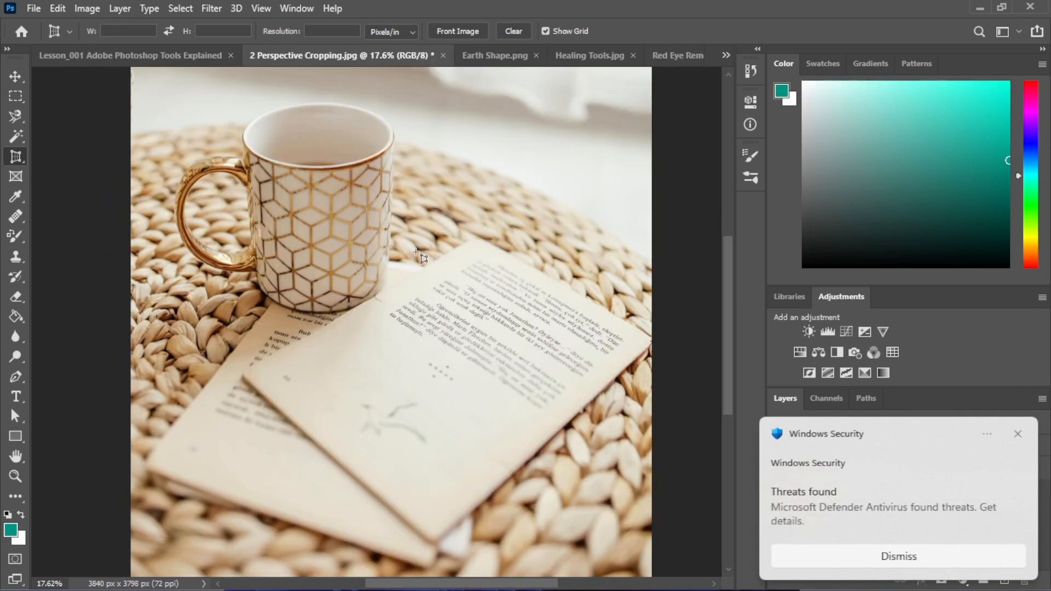
pyautogui.click(1018, 434)
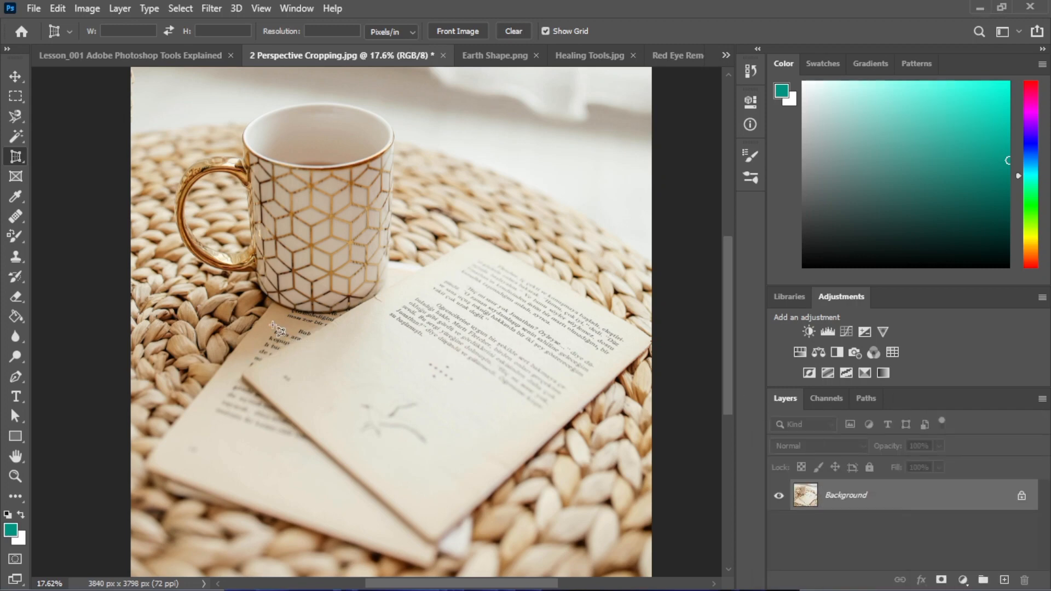
# - Perspective-crop the photo to the four corners of the upper book page, and undo the applied crop
pyautogui.moveTo(227, 255); pyautogui.dragTo(438, 532)
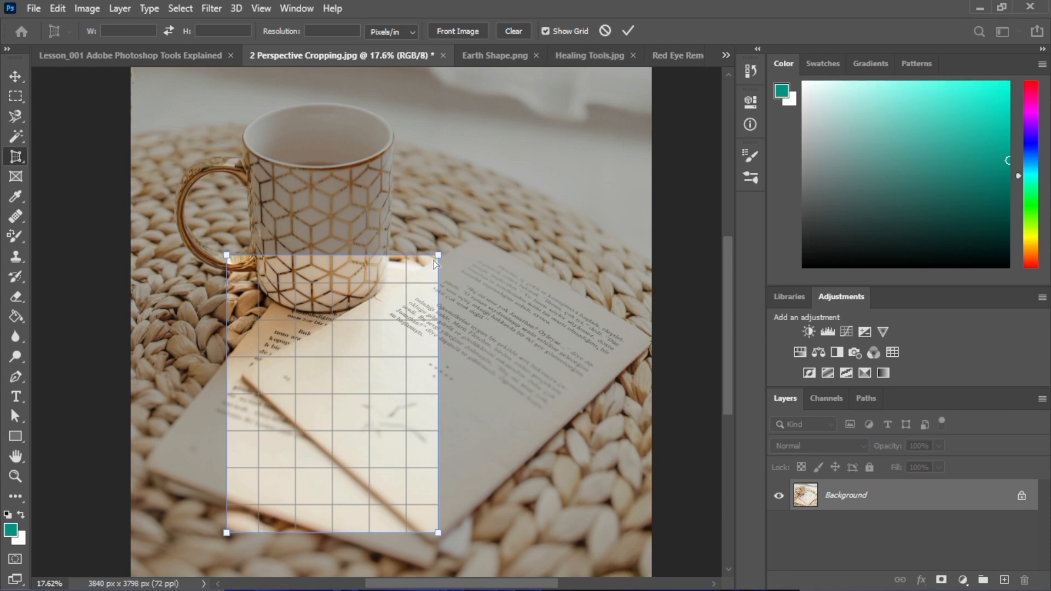
pyautogui.moveTo(438, 256); pyautogui.dragTo(653, 344)
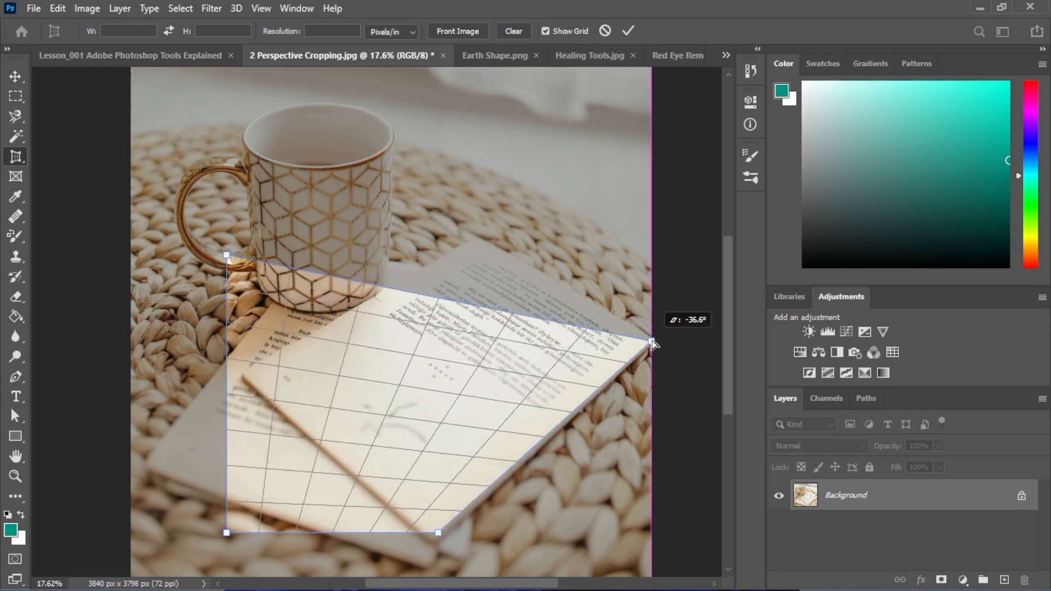
pyautogui.moveTo(227, 255); pyautogui.dragTo(478, 240)
pyautogui.moveTo(227, 532); pyautogui.dragTo(242, 375)
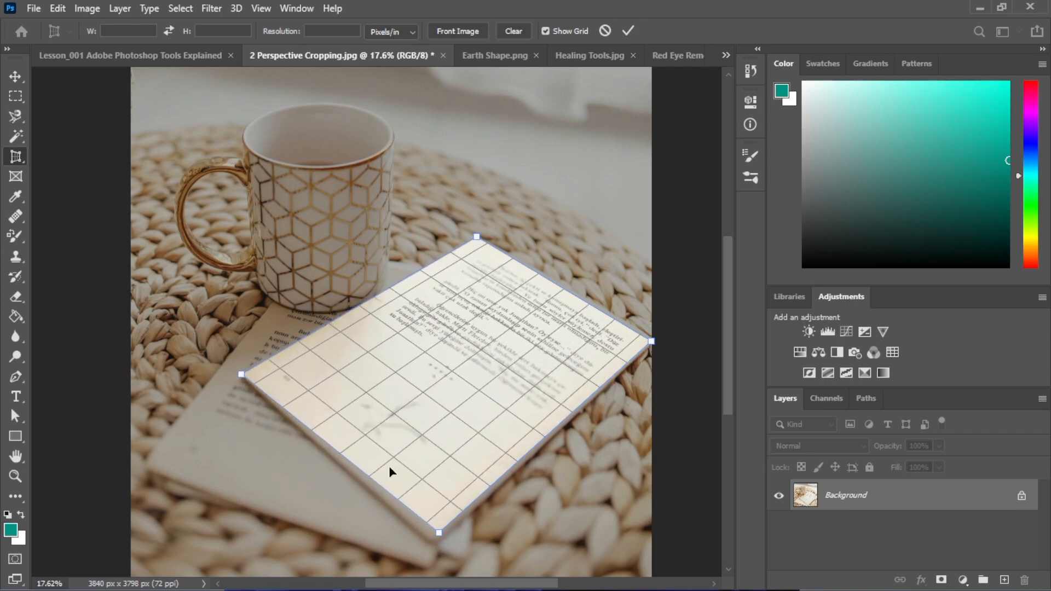
pyautogui.moveTo(439, 532); pyautogui.dragTo(434, 543)
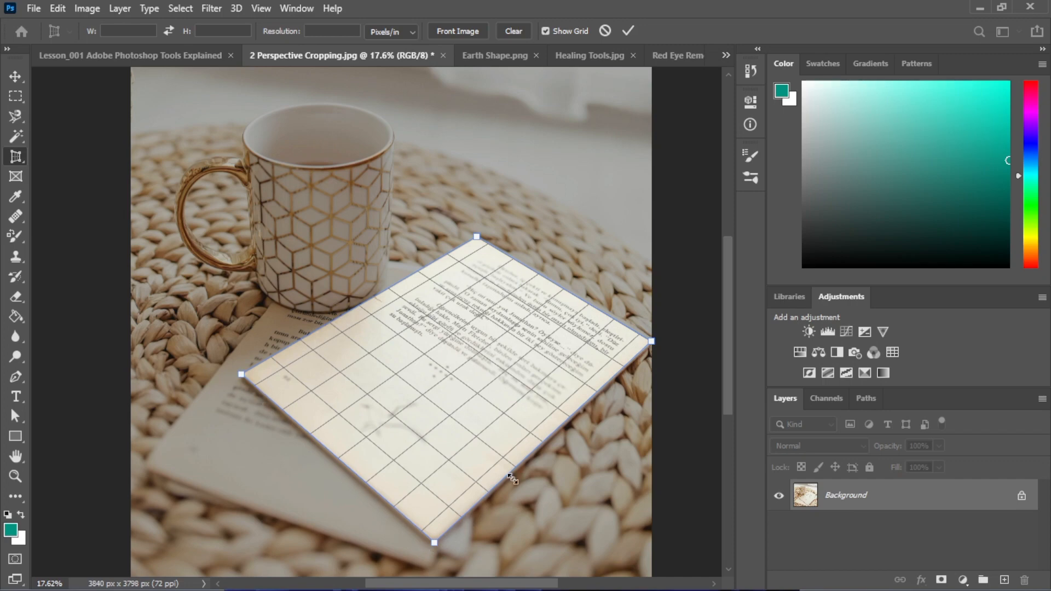
pyautogui.click(628, 31)
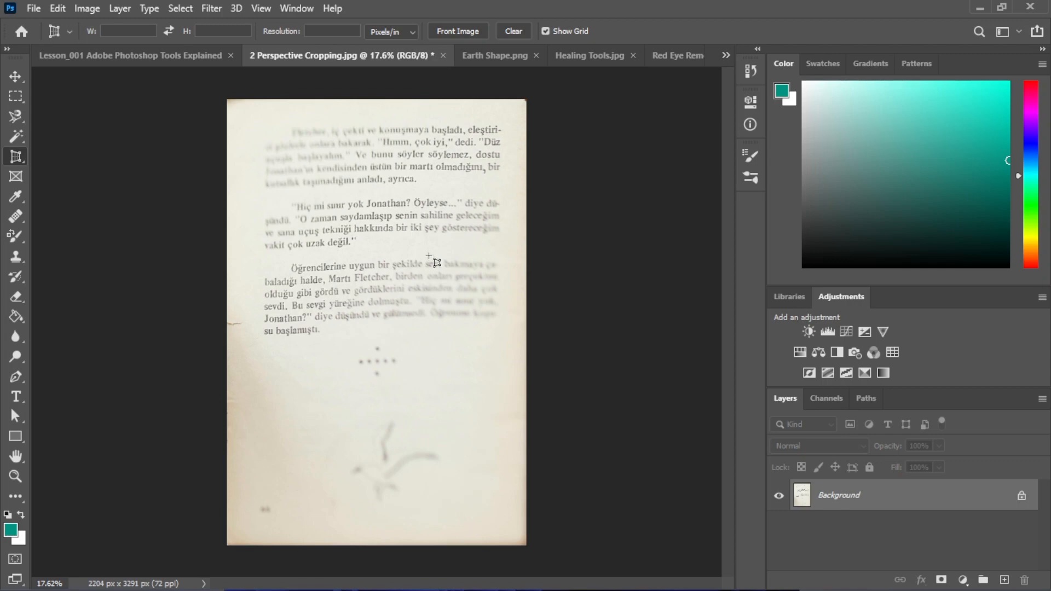
pyautogui.hotkey('ctrl', 'z')
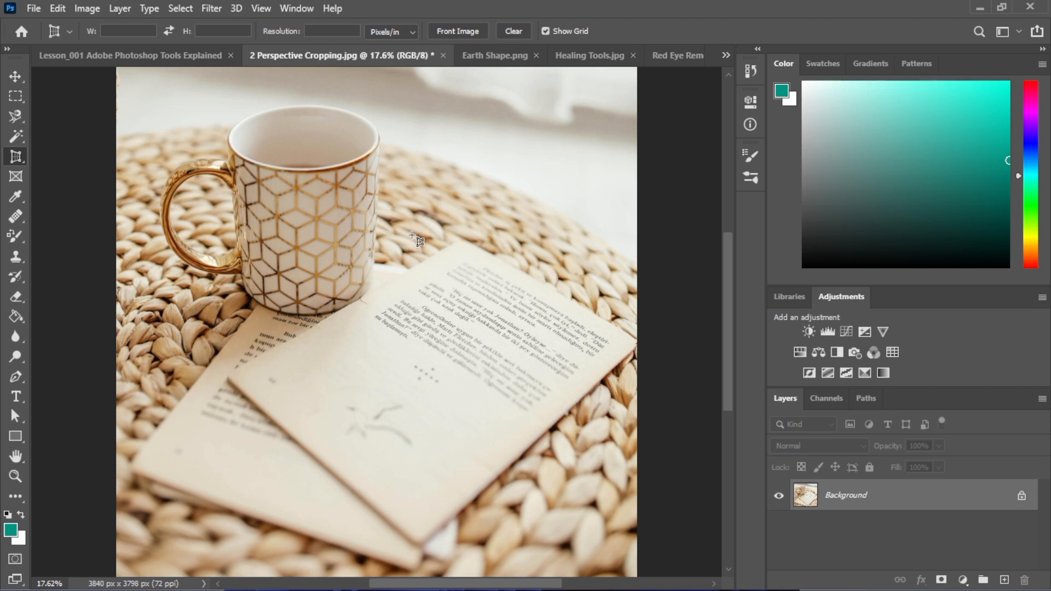
# - Activate the Slice Tool, switch to the Lesson_001 Adobe Photoshop Tools Explained document and deselect its freeform selection
pyautogui.rightClick(18, 156)
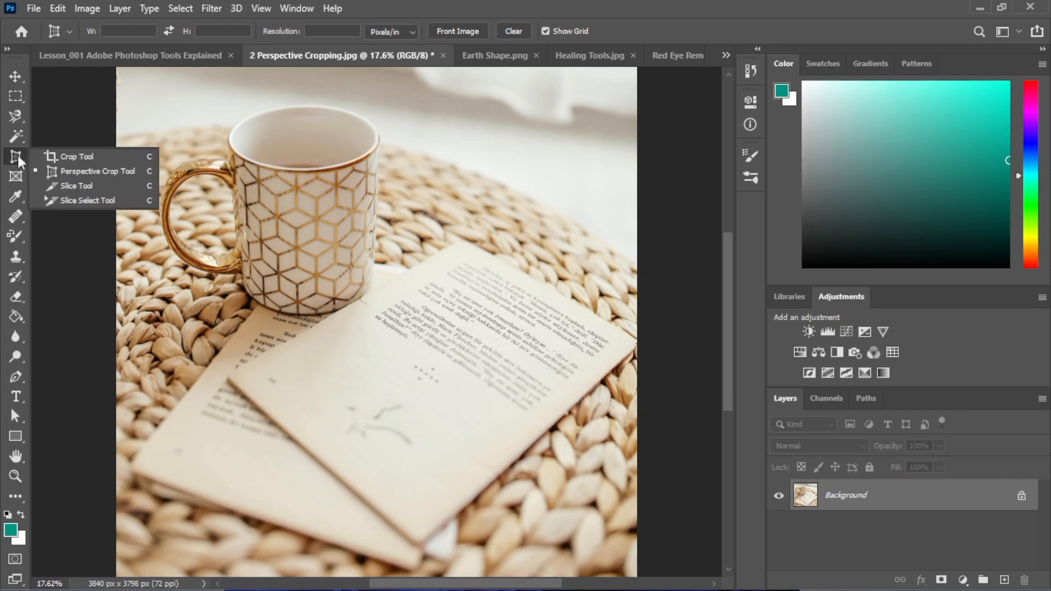
pyautogui.click(98, 186)
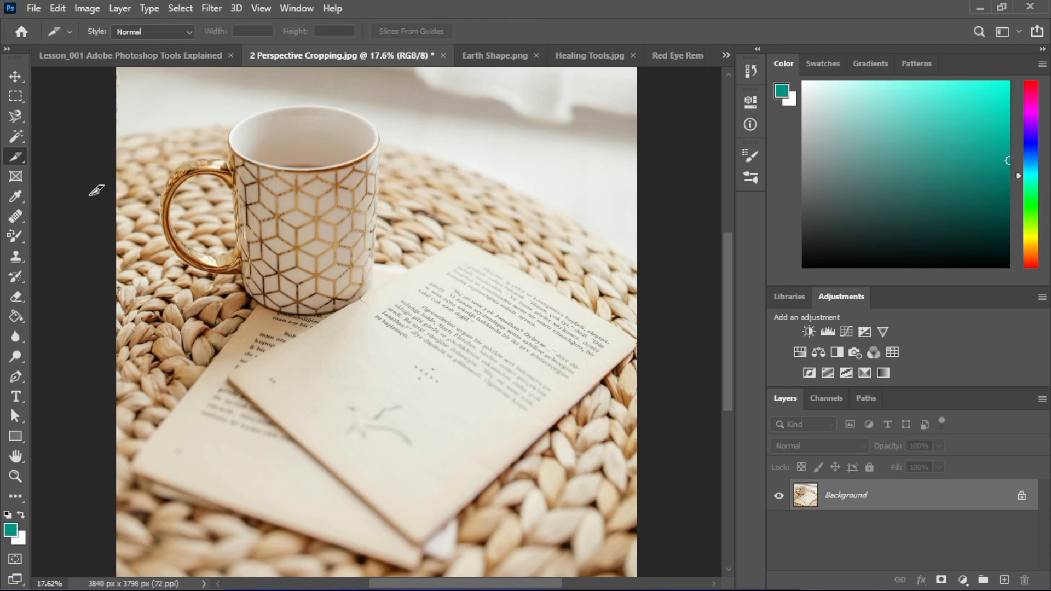
pyautogui.click(156, 62)
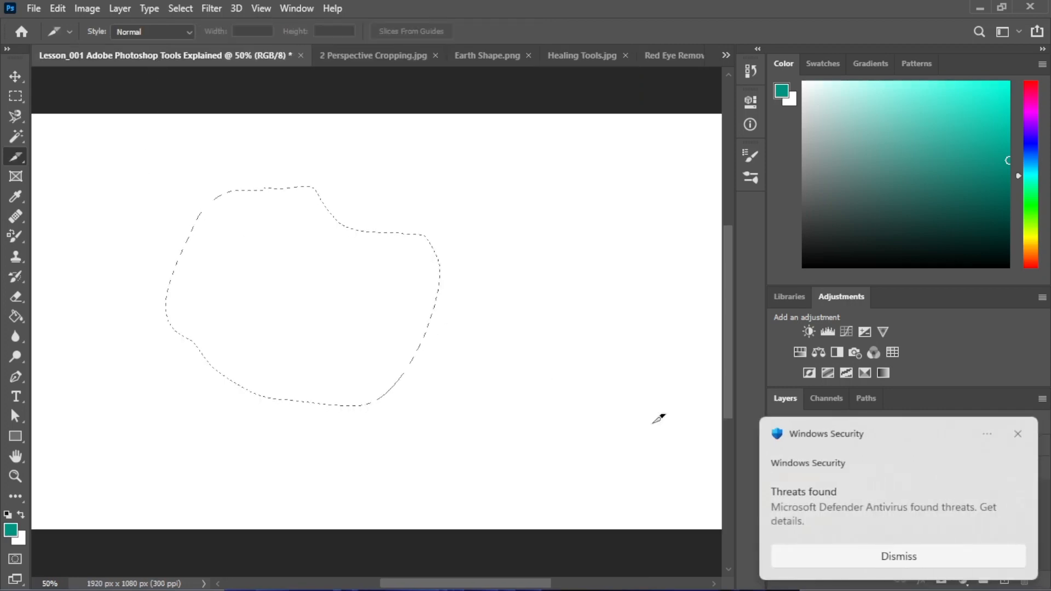
pyautogui.hotkey('ctrl', 'd')
# - Draw a slice from the canvas's upper-left corner, about half its width and a quarter of its height
pyautogui.hotkey('ctrl', '-')
pyautogui.hotkey('ctrl', '+')
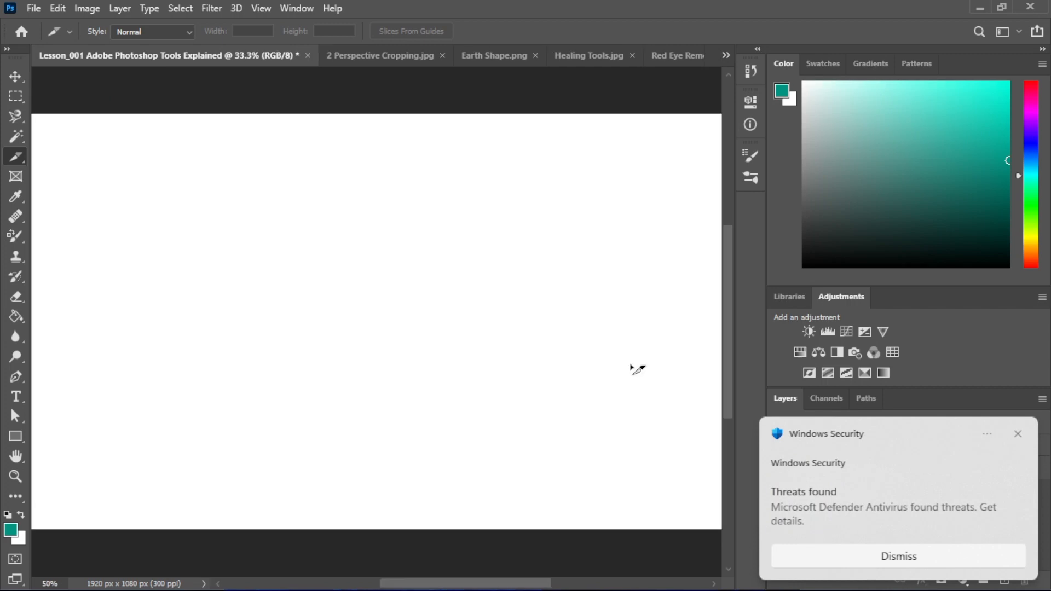
pyautogui.hotkey('ctrl', '-')
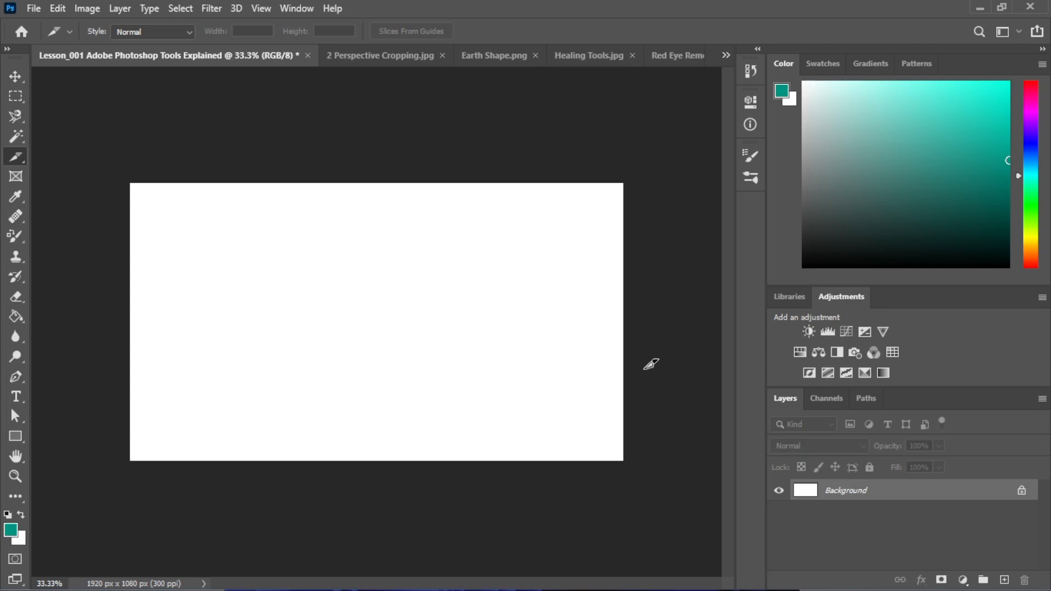
pyautogui.hotkey('ctrl', '+')
pyautogui.hotkey('ctrl', '-')
pyautogui.moveTo(131, 182); pyautogui.dragTo(388, 253)
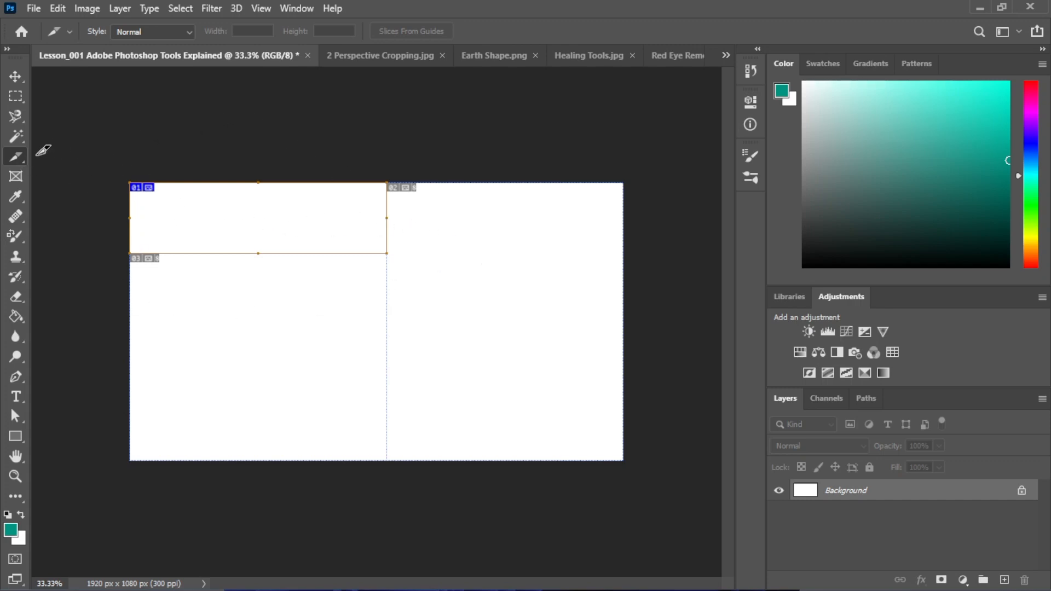
pyautogui.rightClick(16, 157)
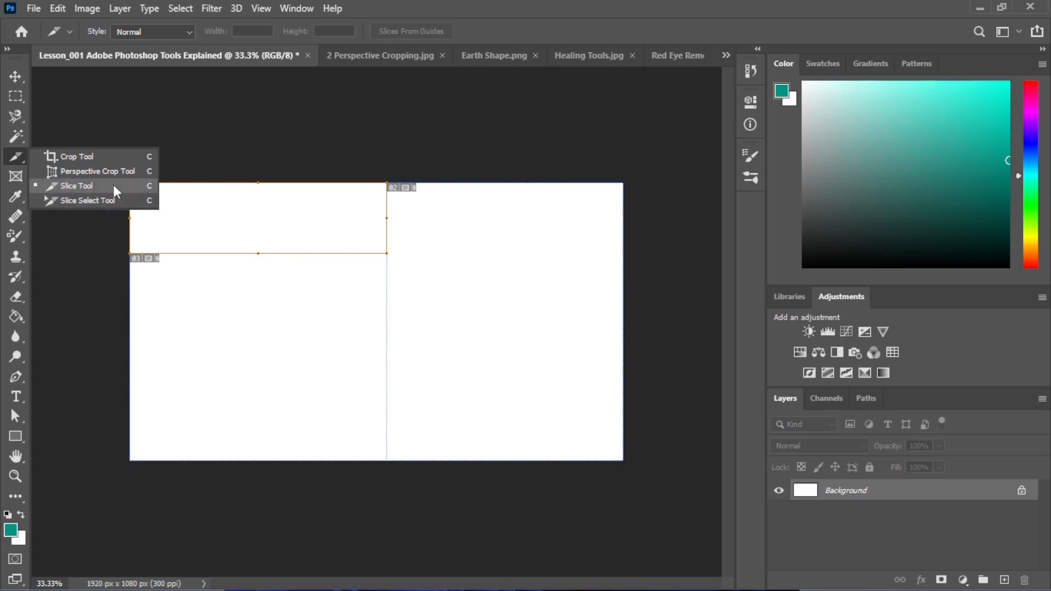
pyautogui.click(21, 155)
pyautogui.rightClick(21, 154)
pyautogui.click(55, 156)
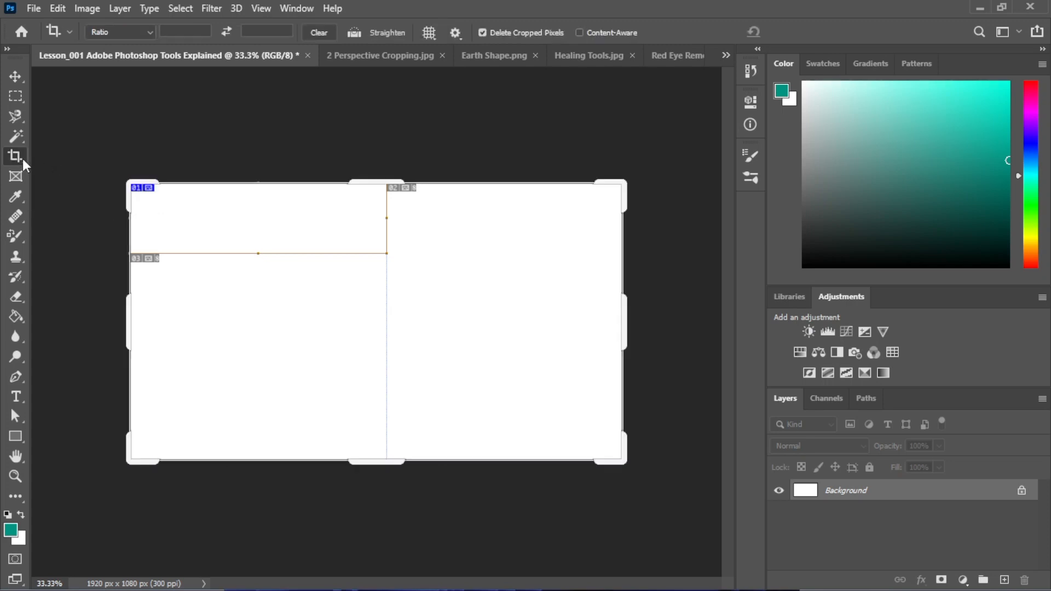
pyautogui.rightClick(22, 159)
pyautogui.click(62, 171)
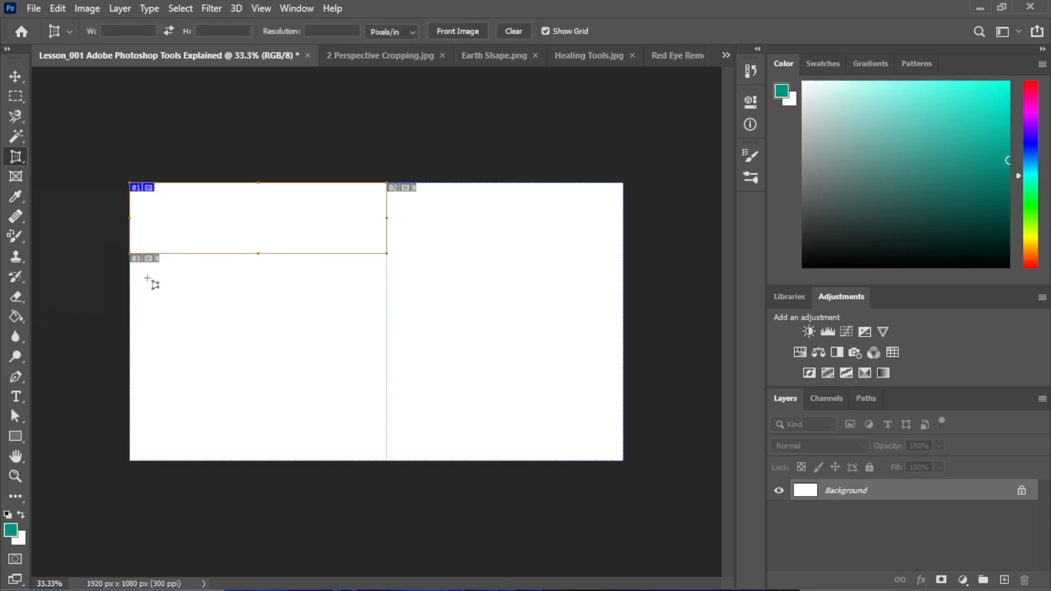
pyautogui.rightClick(19, 162)
pyautogui.click(65, 187)
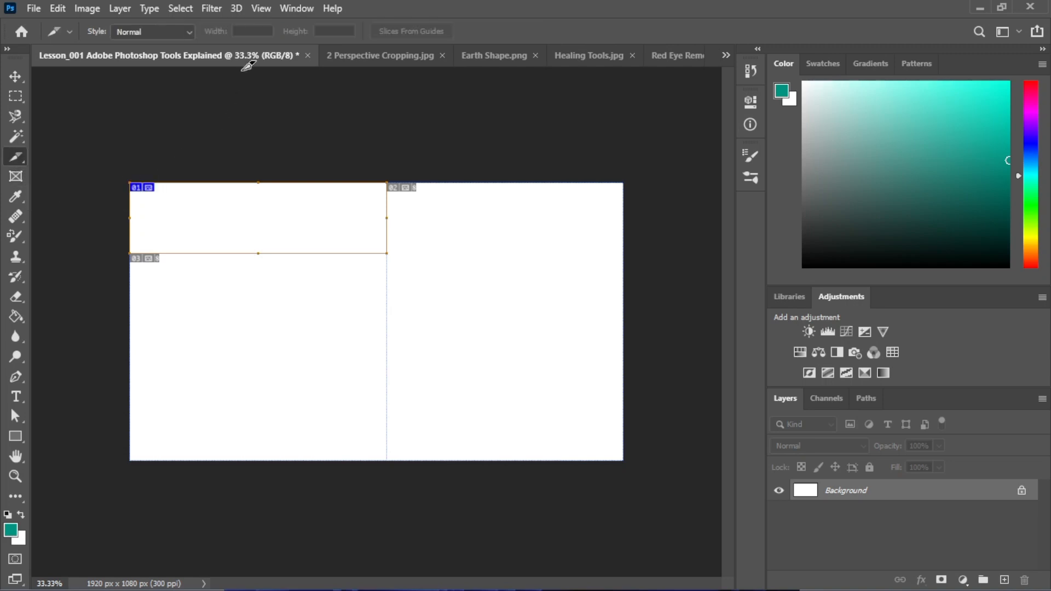
pyautogui.click(68, 31)
pyautogui.click(69, 31)
# - Undo back past the slice, and delete the green rectangle from the canvas
pyautogui.hotkey('ctrl', 'z')
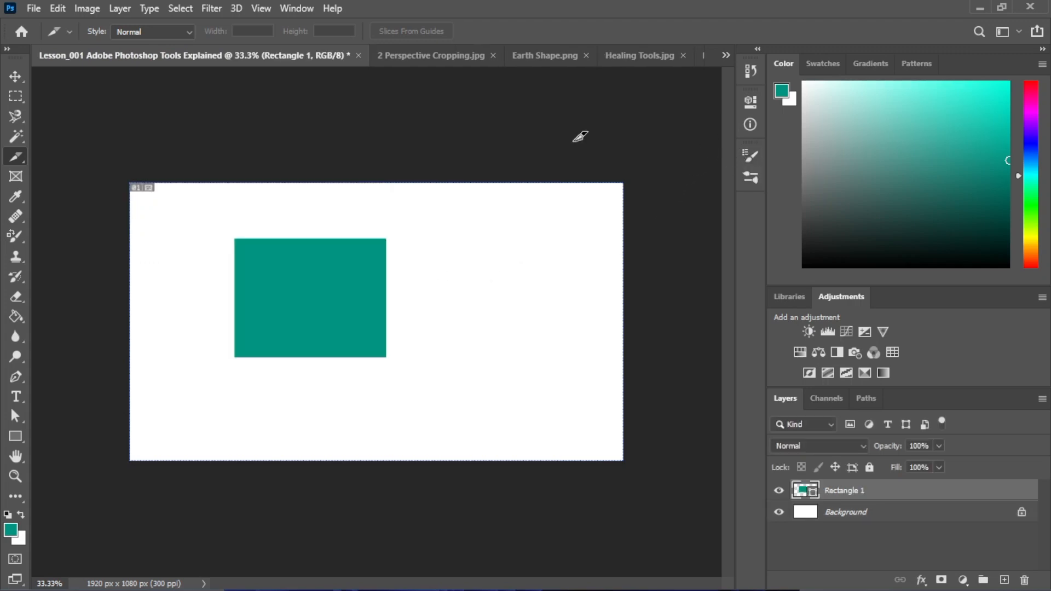
pyautogui.click(15, 76)
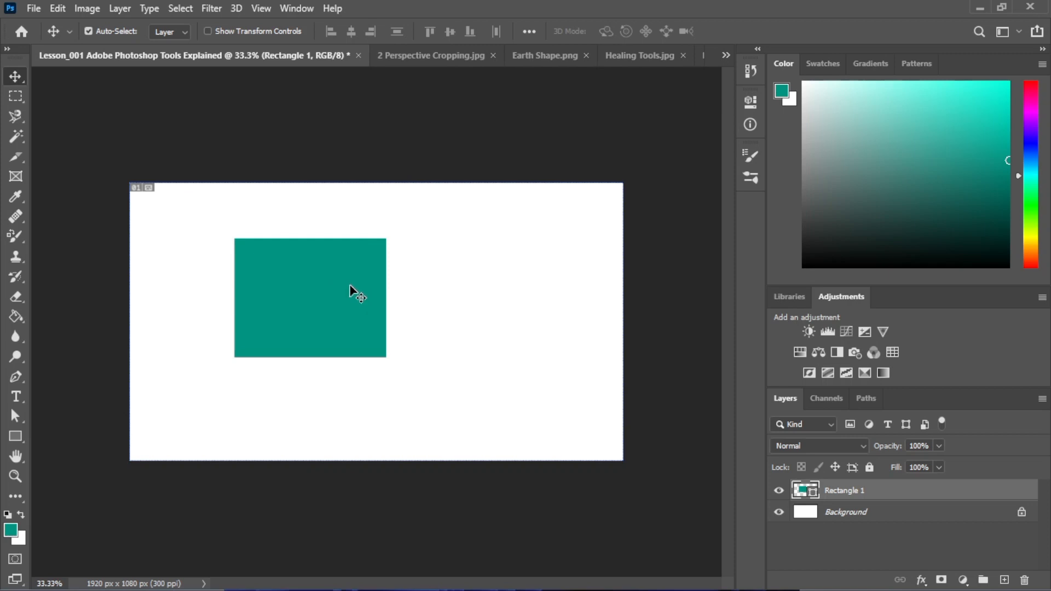
pyautogui.press('Delete')
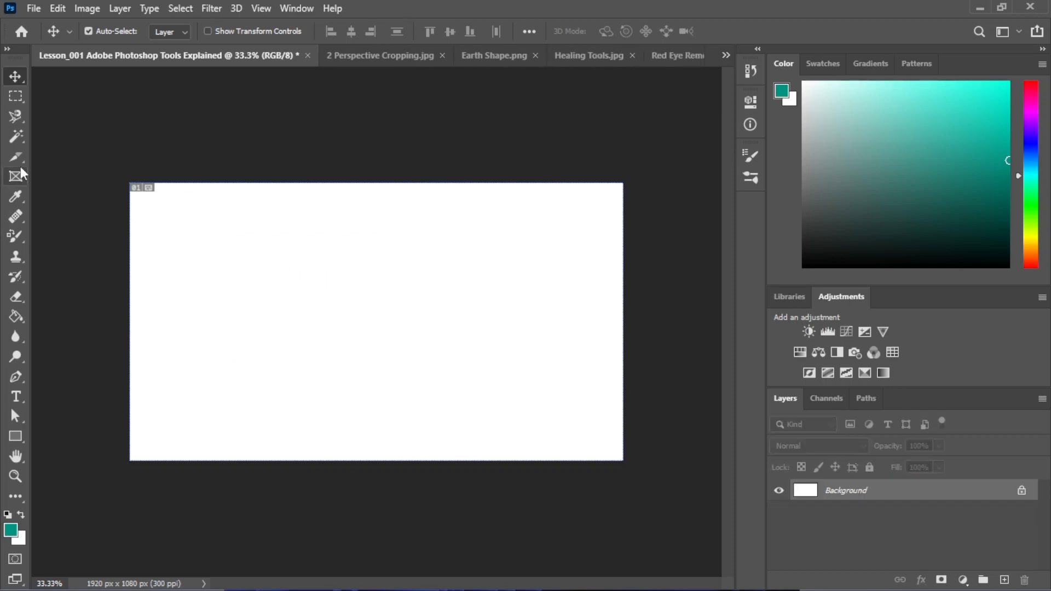
# - Hide the auto slices using the Slice Select Tool's options
pyautogui.click(19, 157)
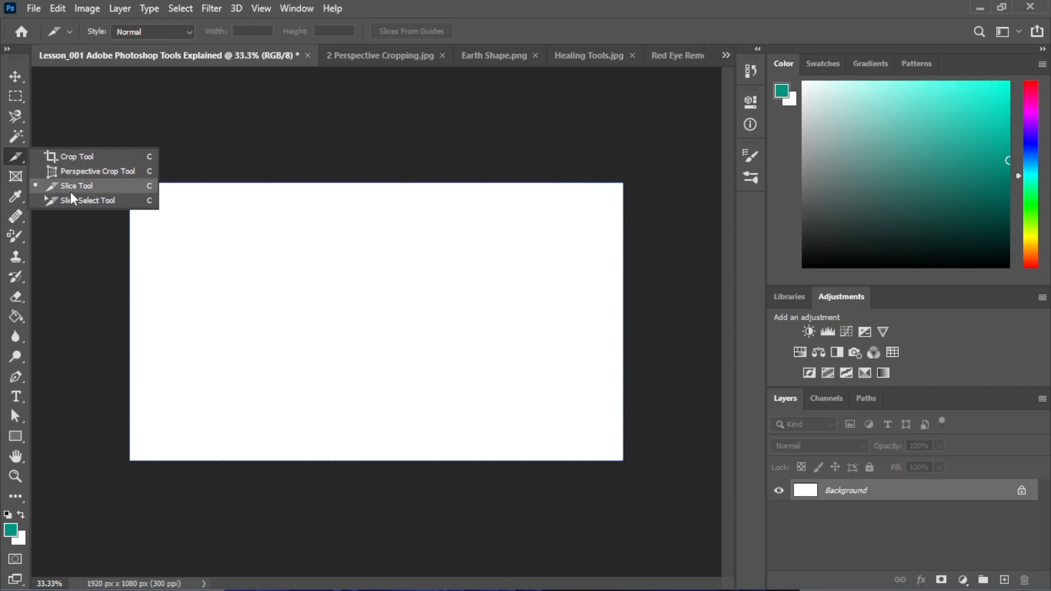
pyautogui.click(73, 203)
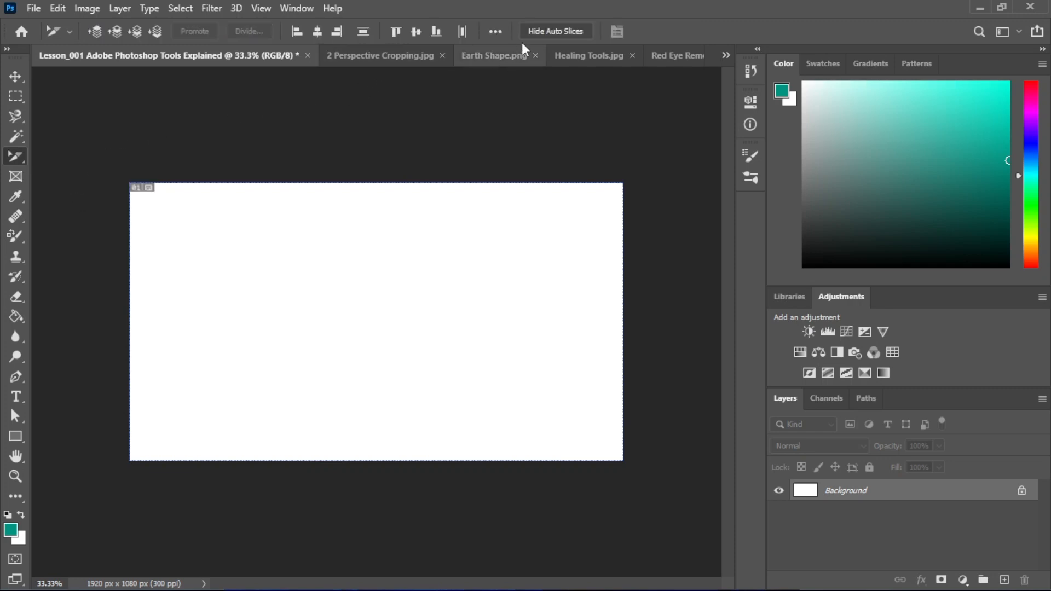
pyautogui.click(539, 33)
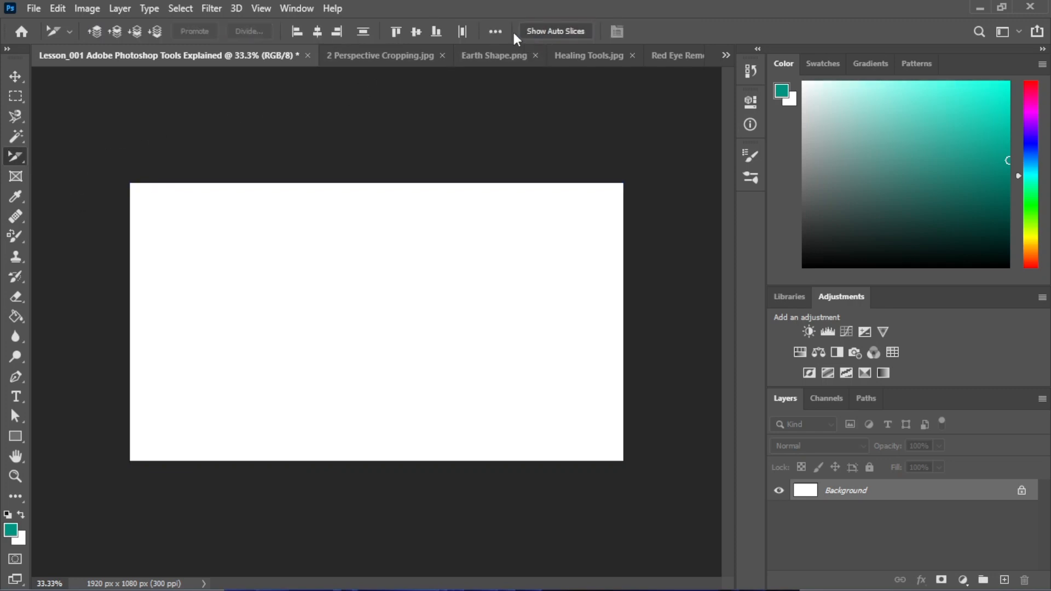
# - Draw a rectangular frame about 545 × 792 px on the left part of the canvas with the Frame Tool
pyautogui.click(16, 78)
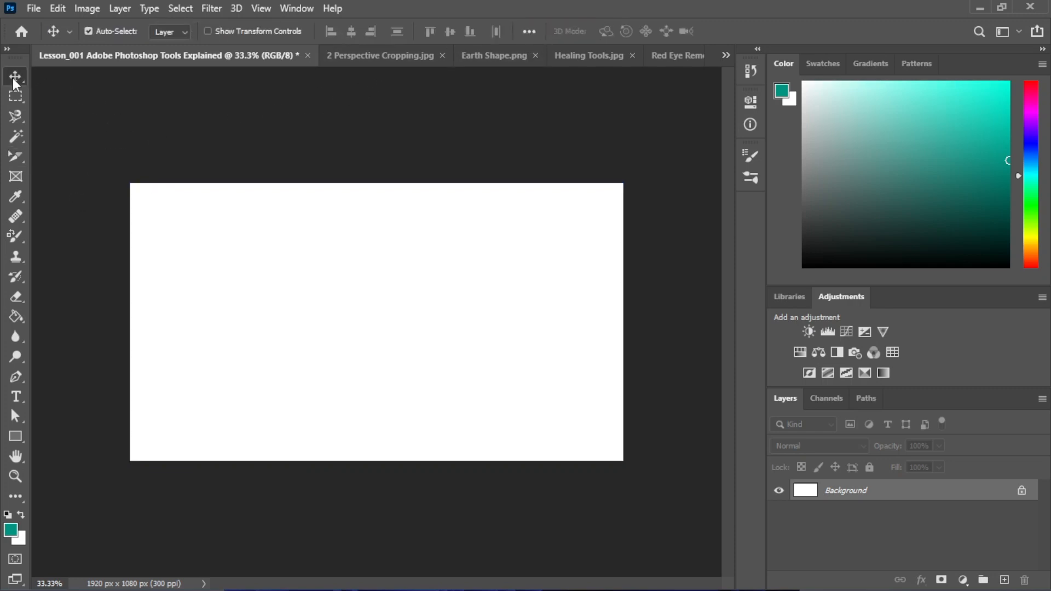
pyautogui.click(15, 183)
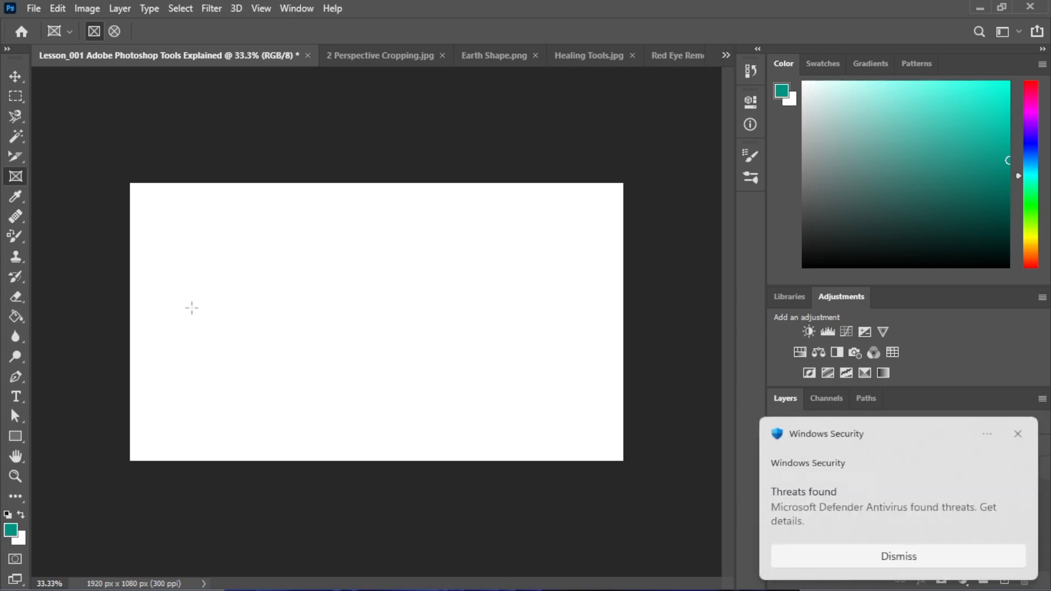
pyautogui.moveTo(171, 215); pyautogui.dragTo(312, 420)
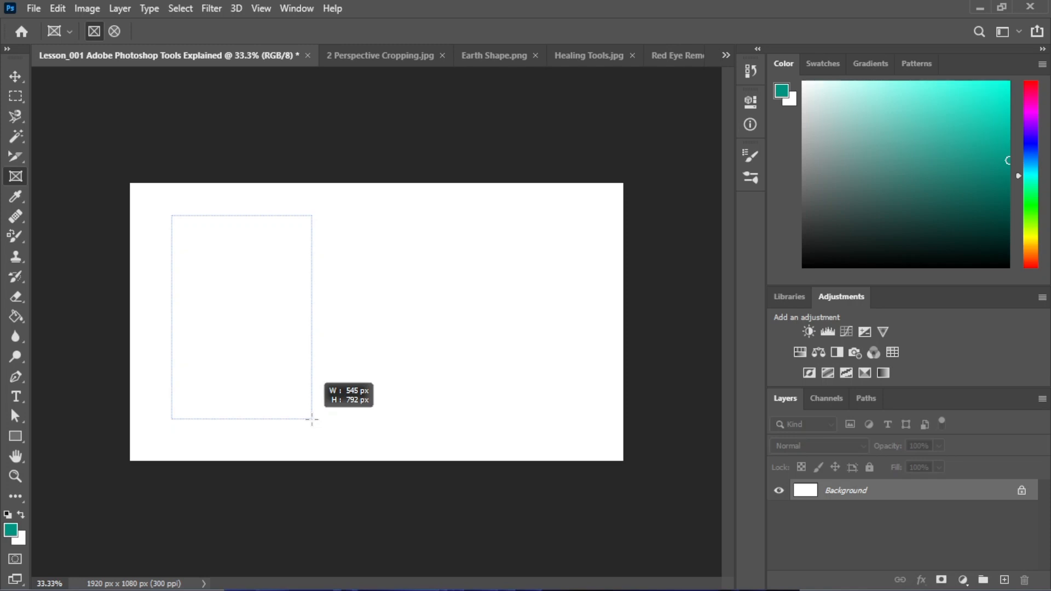
# - Finish the 545 × 792 px frame and open the frame layer's properties, enlarging the layer list for a better view
pyautogui.moveTo(312, 420); pyautogui.dragTo(312, 420)
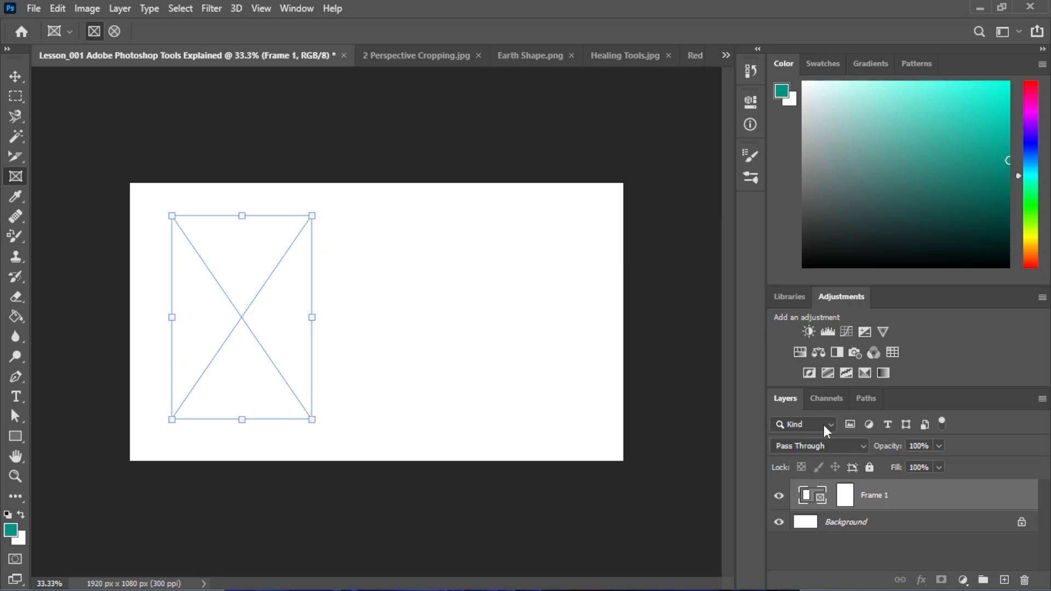
pyautogui.moveTo(854, 388); pyautogui.dragTo(857, 351)
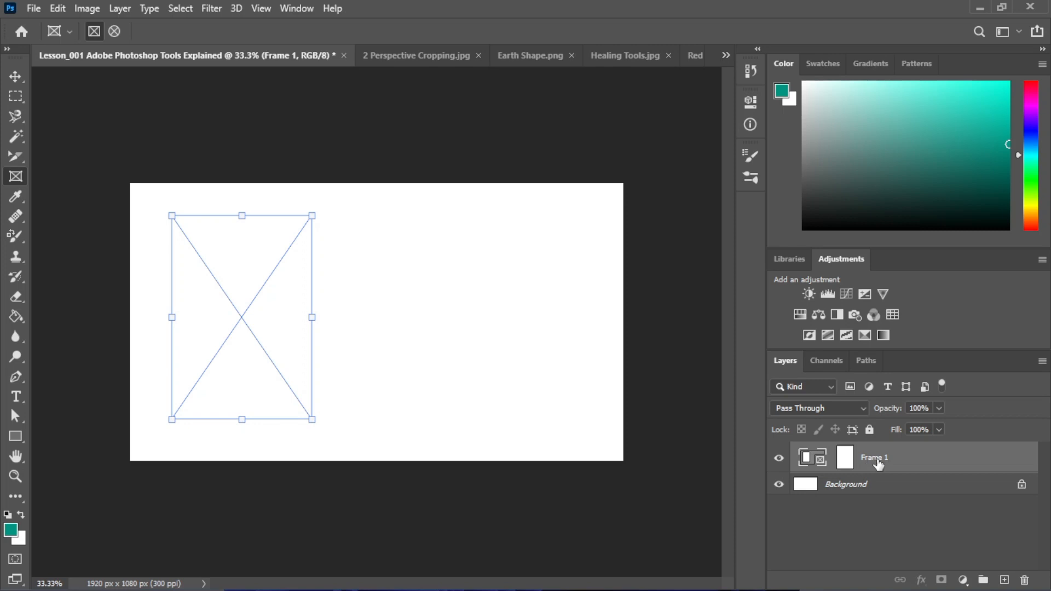
pyautogui.doubleClick(820, 464)
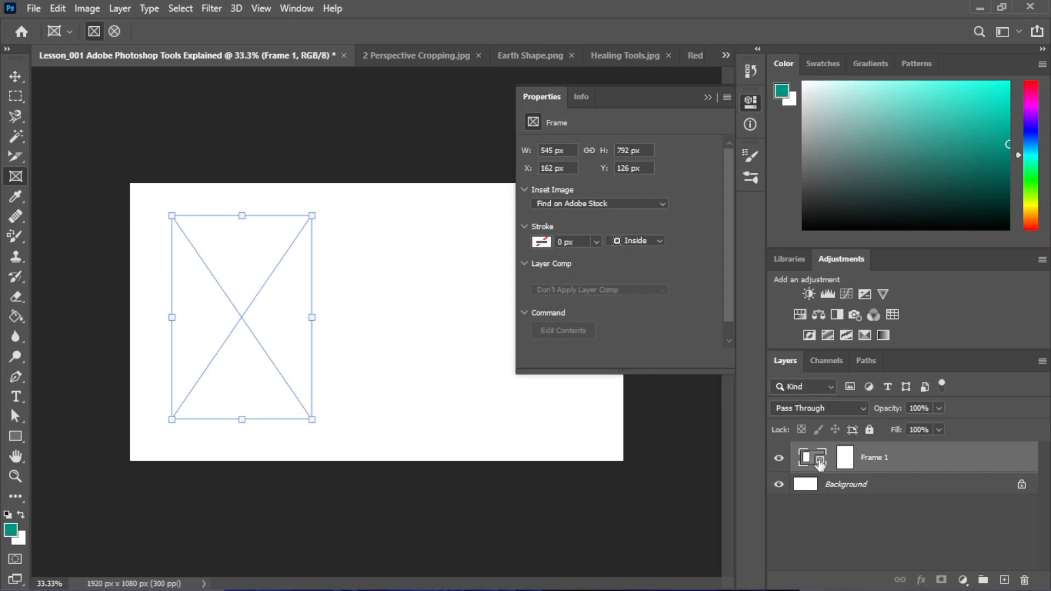
# - Place the pexels-pixabay-416676 photo from the Downloads folder into the frame as an embedded image
pyautogui.click(557, 202)
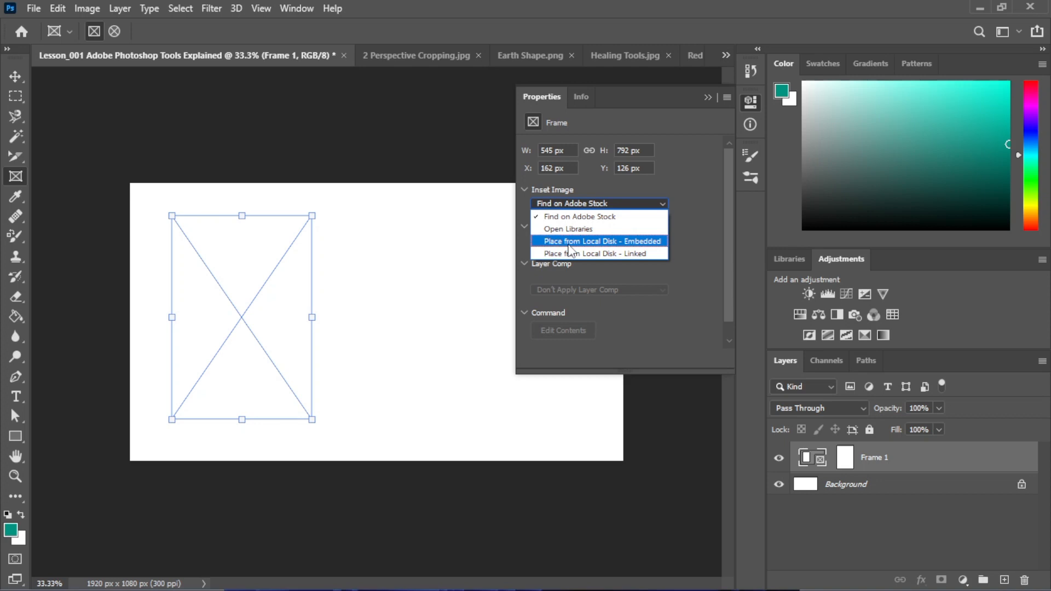
pyautogui.click(568, 243)
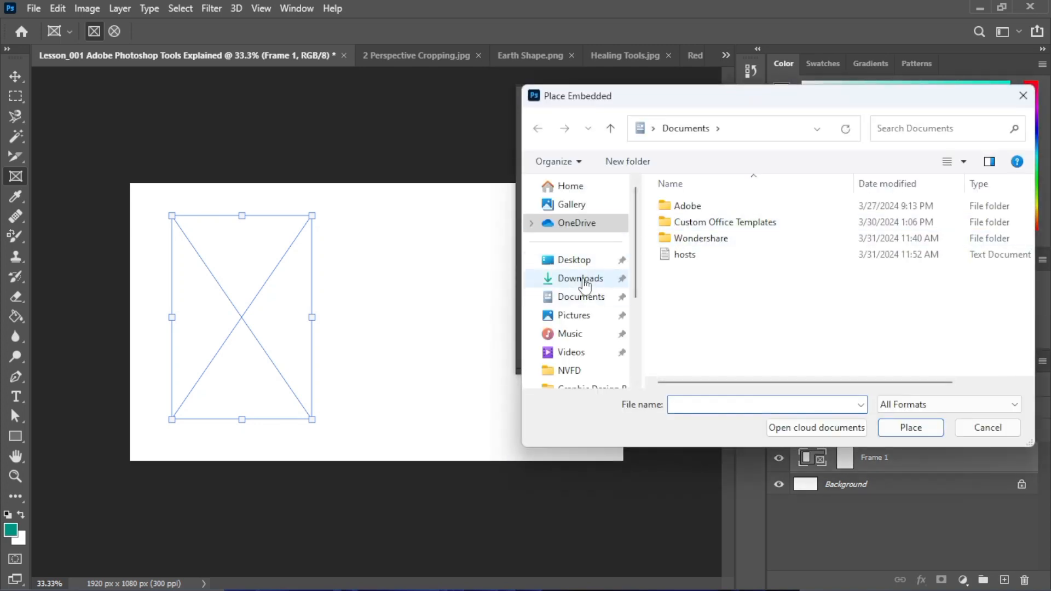
pyautogui.click(582, 280)
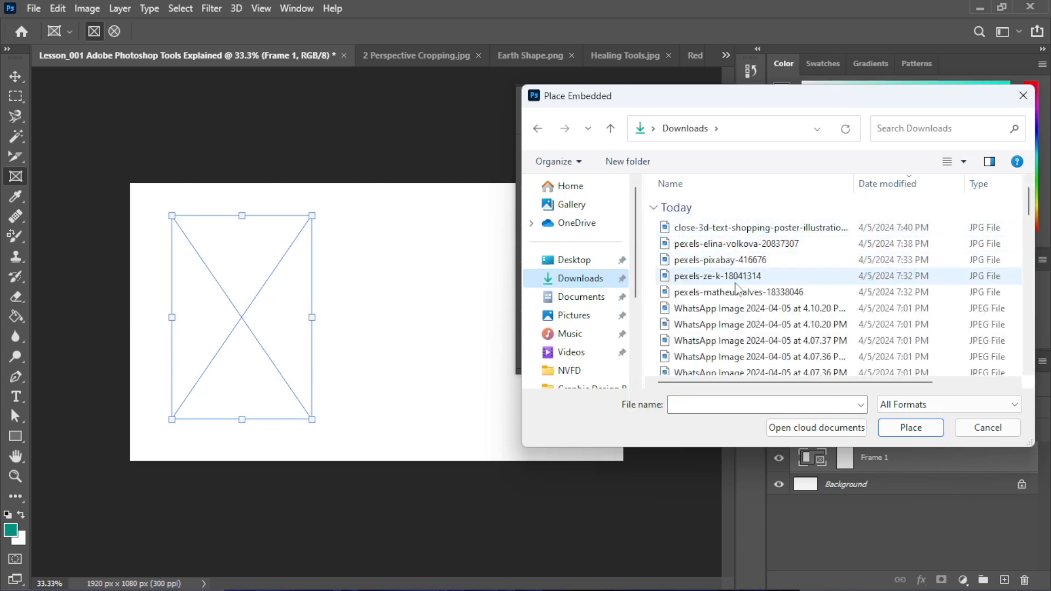
pyautogui.scroll(-2, 772, 287)
pyautogui.scroll(2, 775, 288)
pyautogui.click(798, 261)
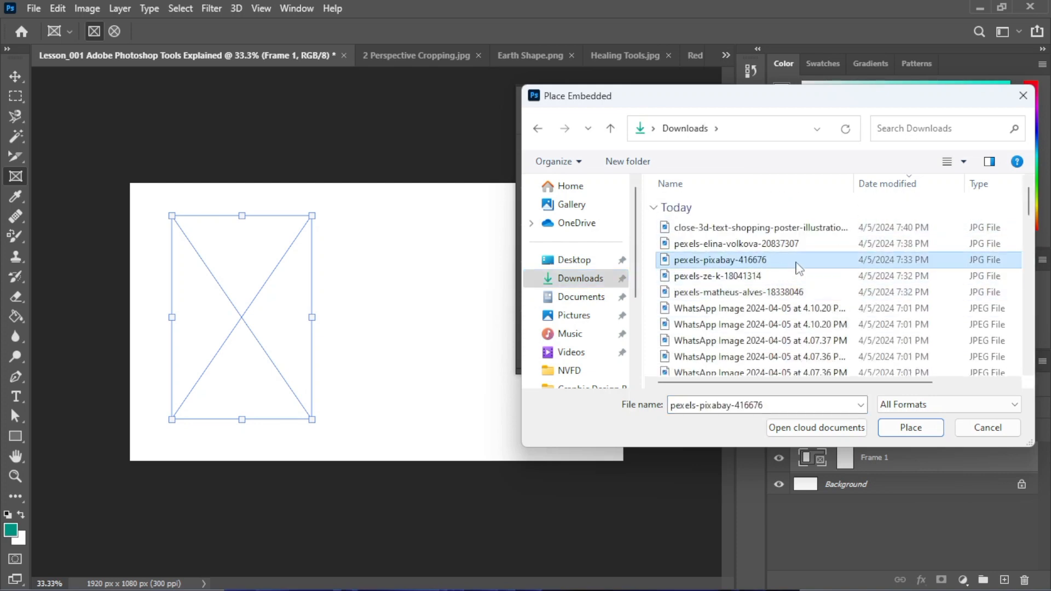
pyautogui.click(911, 430)
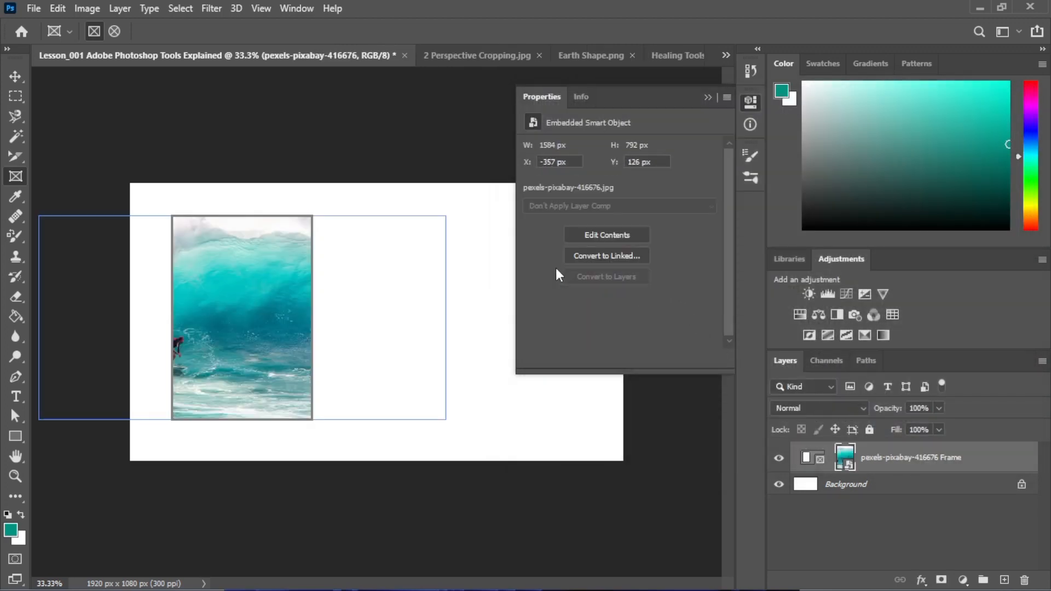
# - Shift the wave photo rightward inside its frame in two moves, the second with the Move Tool, bringing the surfer into the frame
pyautogui.moveTo(233, 305); pyautogui.dragTo(293, 309)
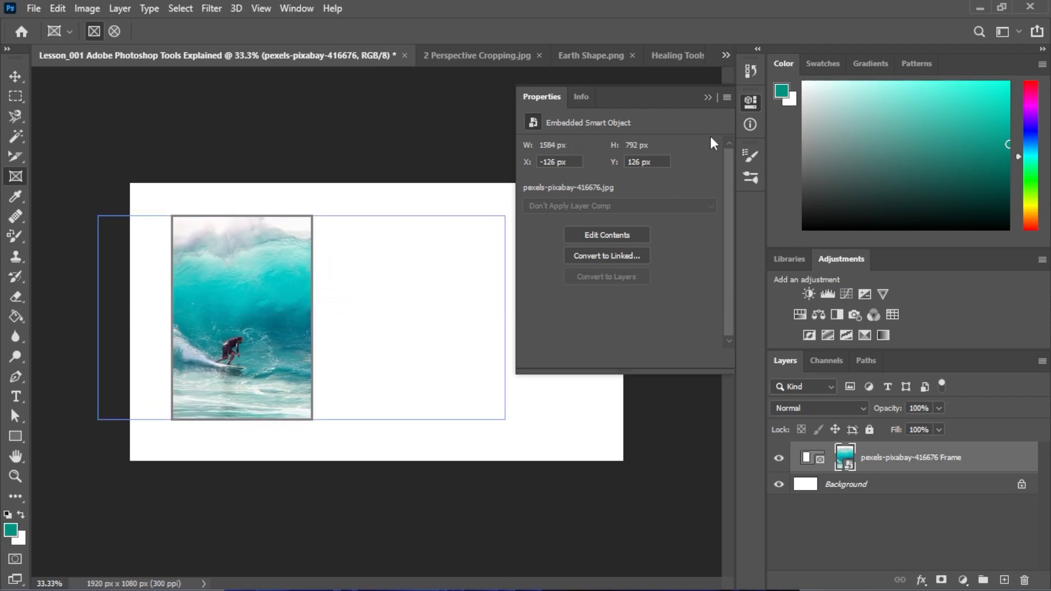
pyautogui.click(709, 98)
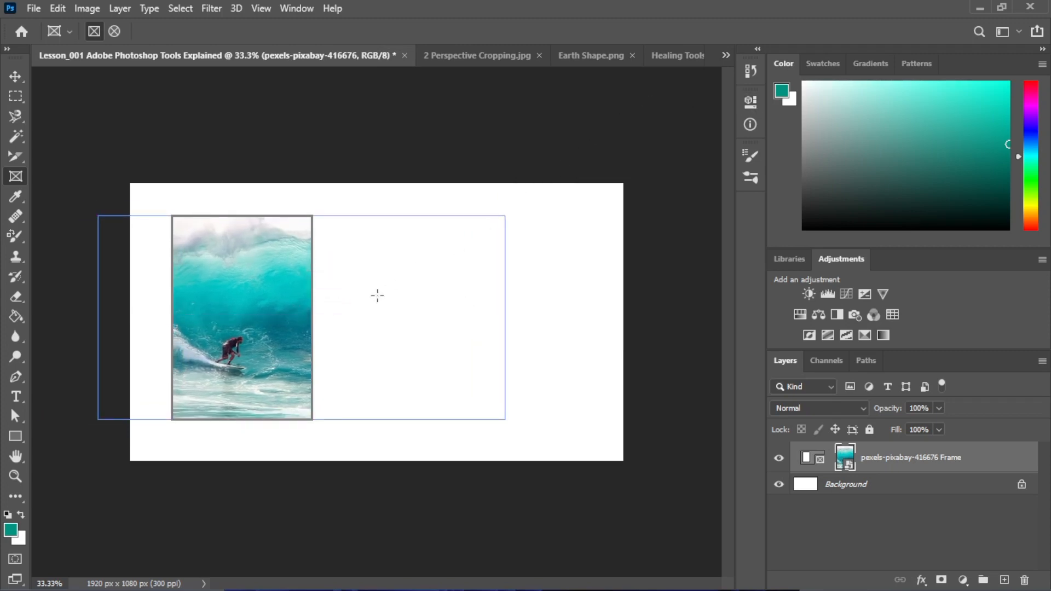
pyautogui.click(18, 77)
pyautogui.moveTo(248, 270); pyautogui.dragTo(271, 269)
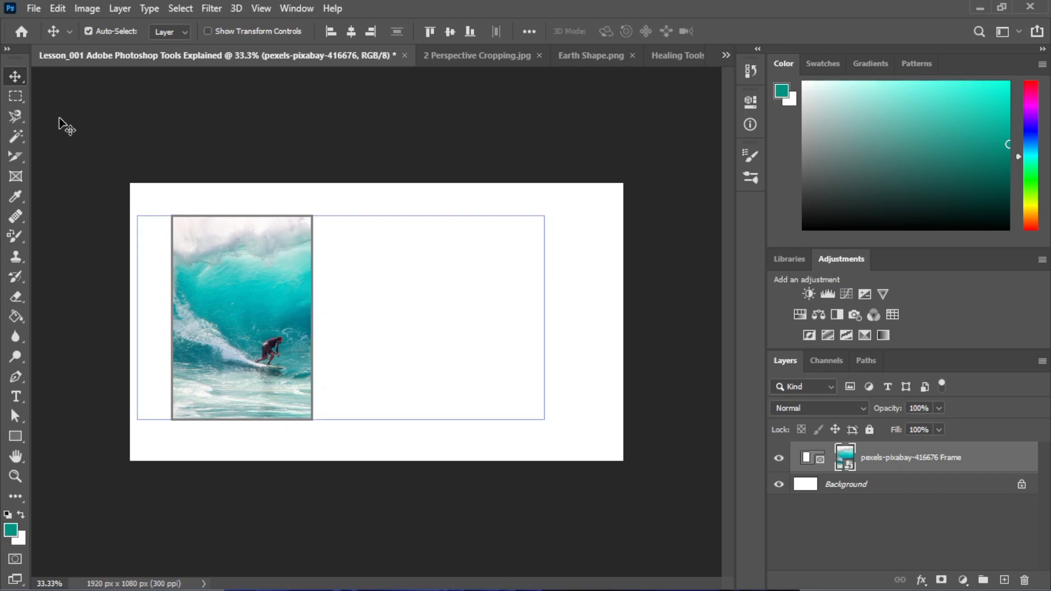
# - Undo the photo moves, the image placement and the frame, back to the blank white canvas
pyautogui.press('ctrl')
pyautogui.hotkey('ctrl', 'z')
pyautogui.hotkey('ctrl', 'z')
pyautogui.hotkey('ctrl', 'z')
pyautogui.hotkey('ctrl', 'z')
pyautogui.hotkey('ctrl', 'z')
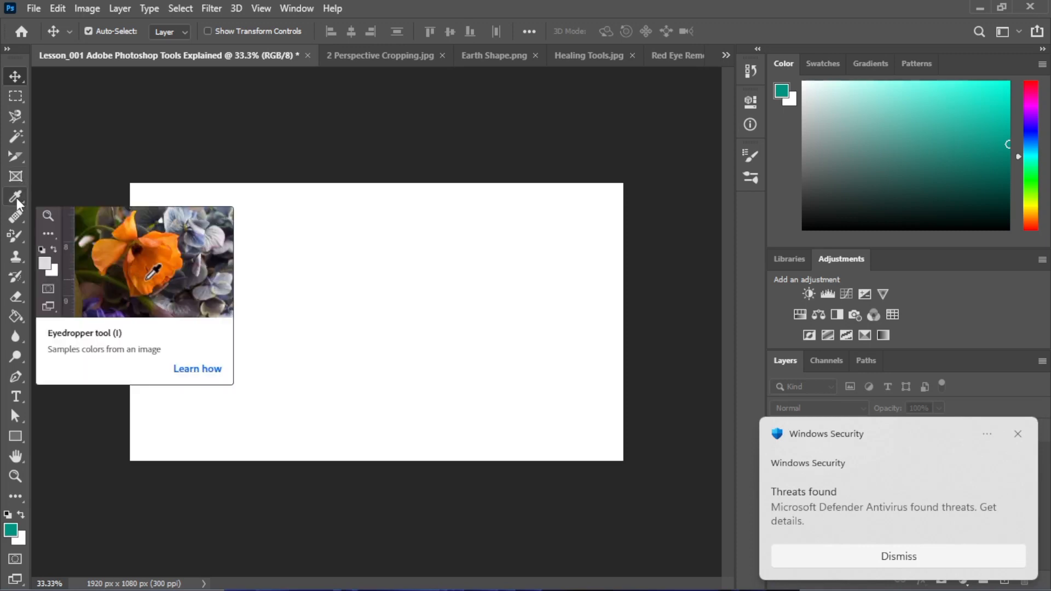
# - In Healing Tools.jpg, sample the lip color with the Eyedropper, and move the sampling point to the skin on the nose
pyautogui.click(16, 198)
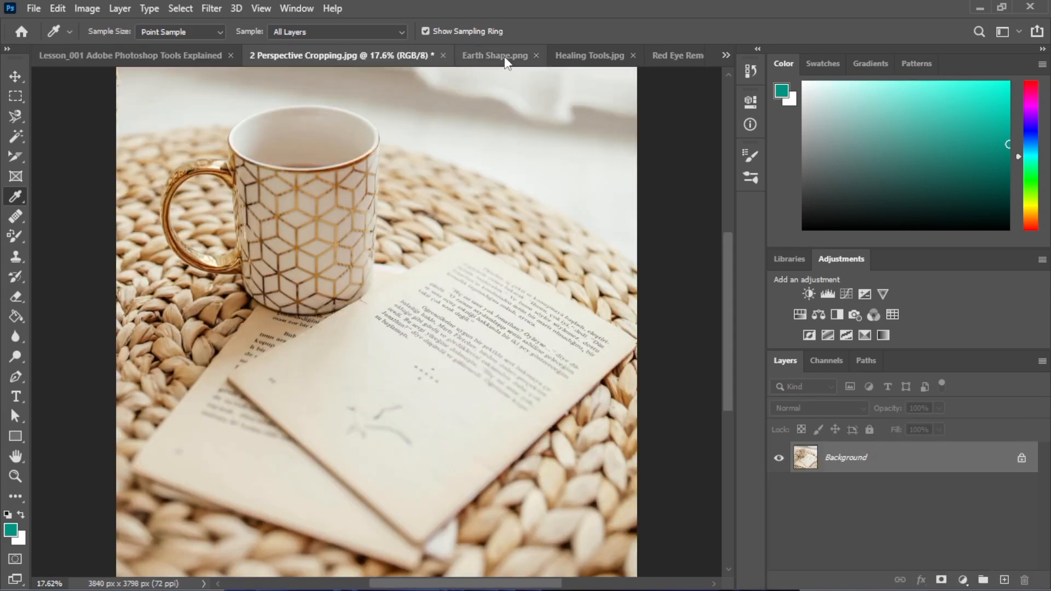
pyautogui.click(503, 60)
pyautogui.click(603, 57)
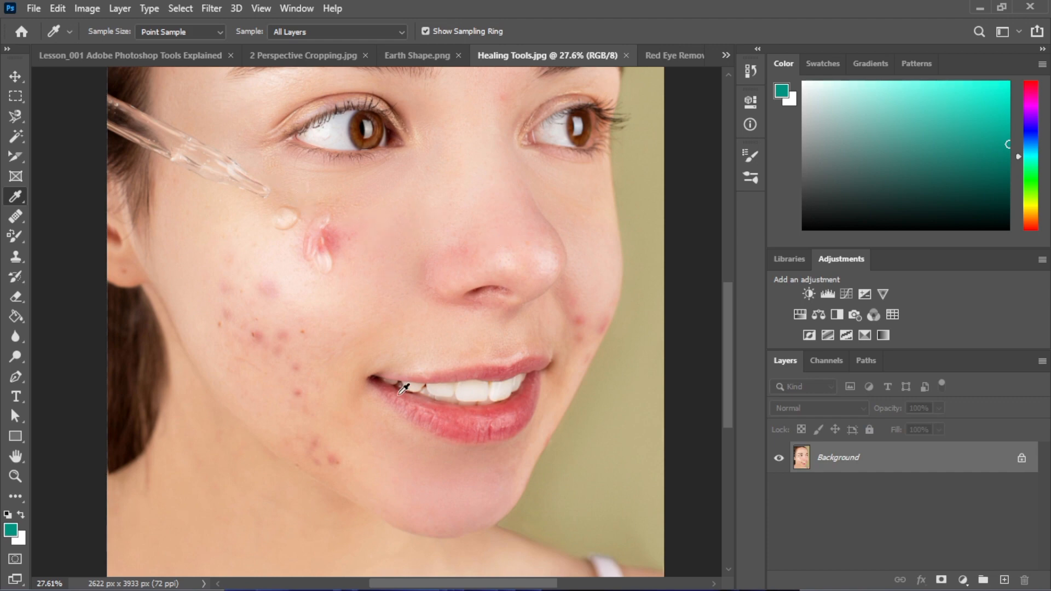
pyautogui.click(454, 411)
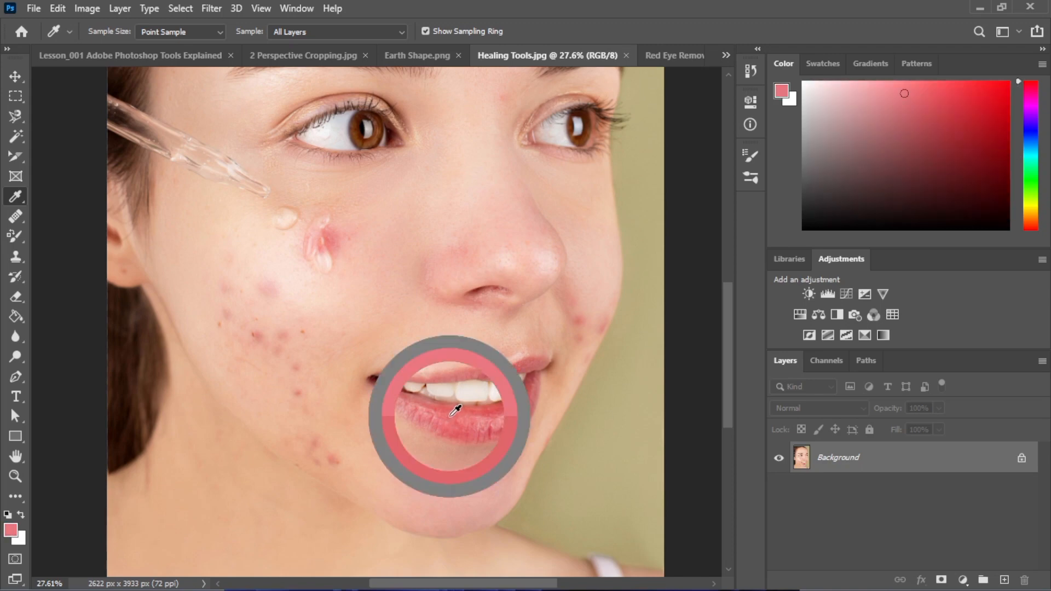
pyautogui.moveTo(454, 412)
pyautogui.mouseDown()
pyautogui.moveTo(478, 279)
pyautogui.moveTo(413, 203)
pyautogui.moveTo(425, 213)
pyautogui.moveTo(441, 206)
pyautogui.moveTo(281, 270)
pyautogui.moveTo(317, 242)
pyautogui.moveTo(406, 207)
pyautogui.moveTo(482, 219)
pyautogui.mouseUp()
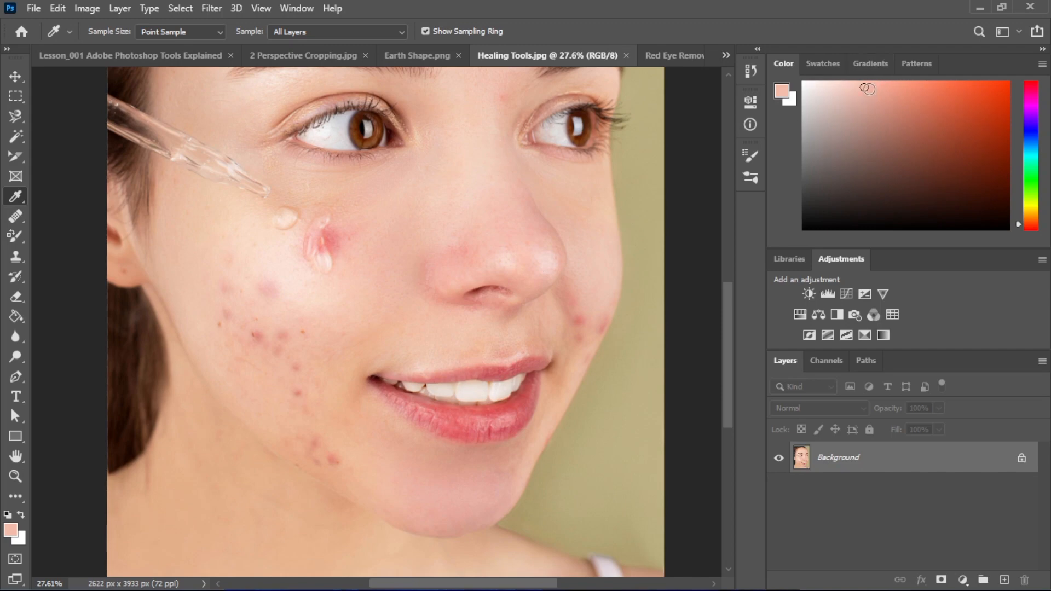
# - Copy the hex code of the sampled foreground color from the Color Picker
pyautogui.click(782, 94)
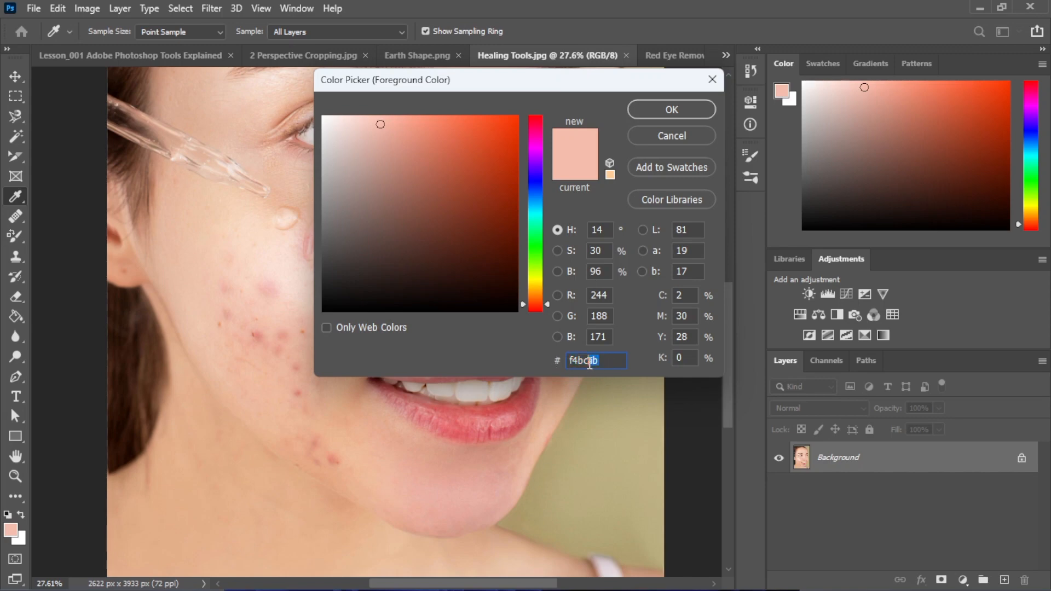
pyautogui.moveTo(556, 358)
pyautogui.mouseDown()
pyautogui.moveTo(605, 363)
pyautogui.moveTo(557, 360)
pyautogui.mouseUp()
pyautogui.rightClick(579, 362)
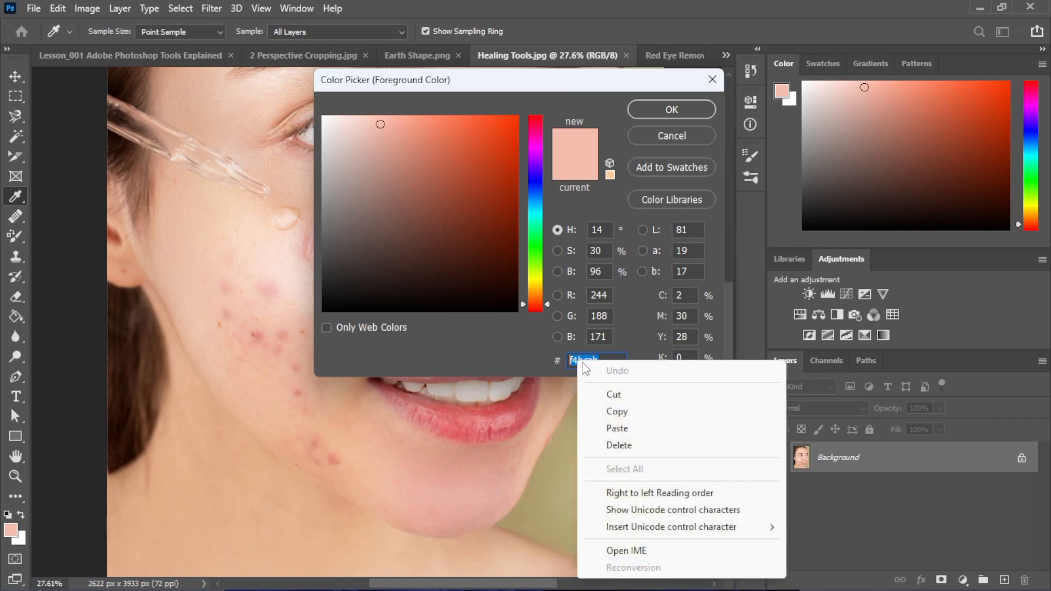
pyautogui.click(613, 413)
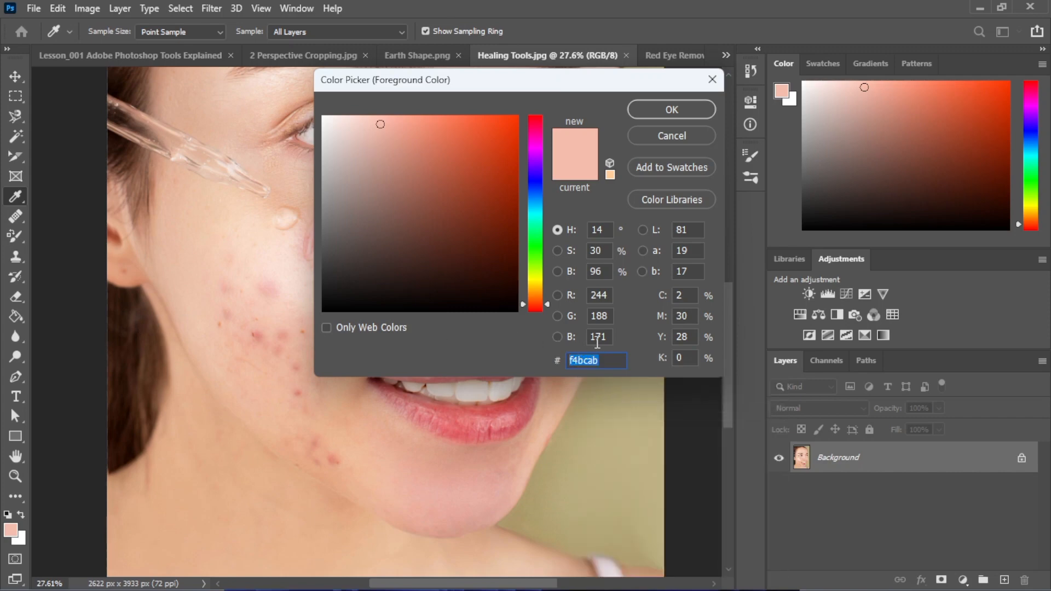
pyautogui.click(677, 111)
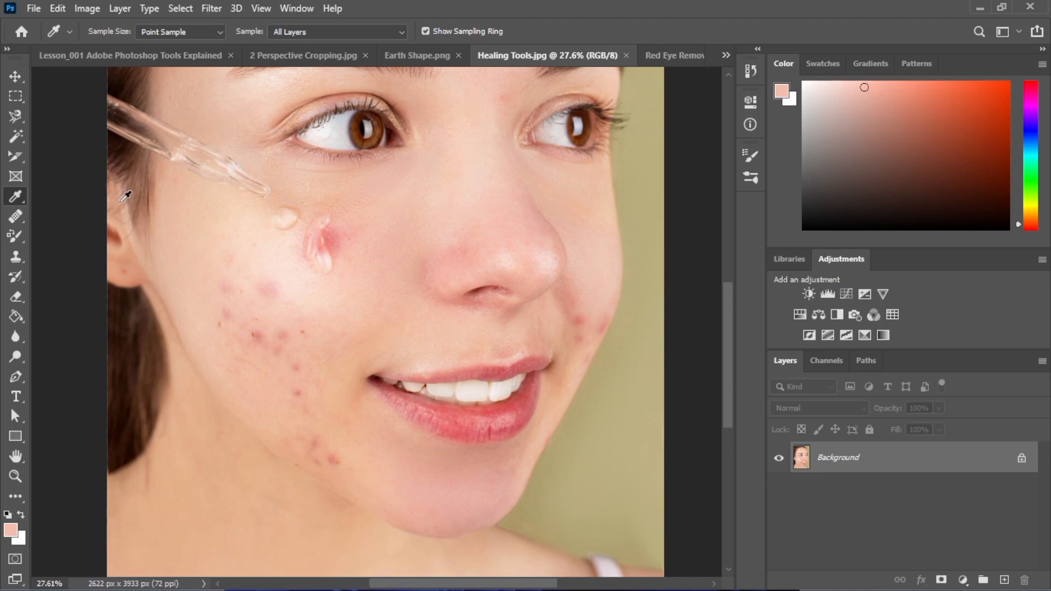
# - Place five Color Sampler points on the portrait: the iris, the inner cheek, above the upper lip, the outer cheek and the nose bridge
pyautogui.rightClick(15, 200)
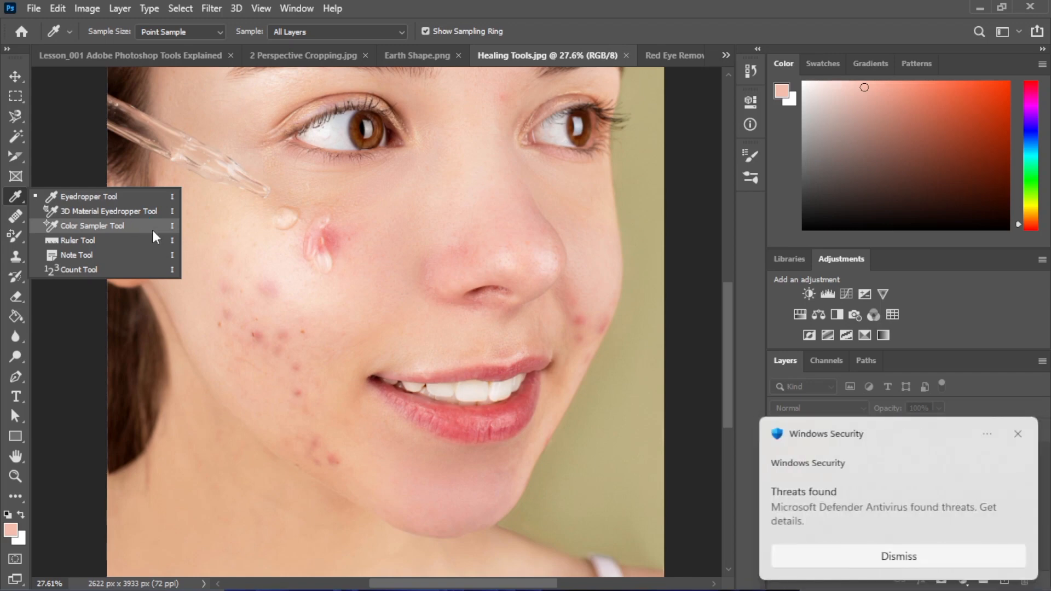
pyautogui.click(83, 228)
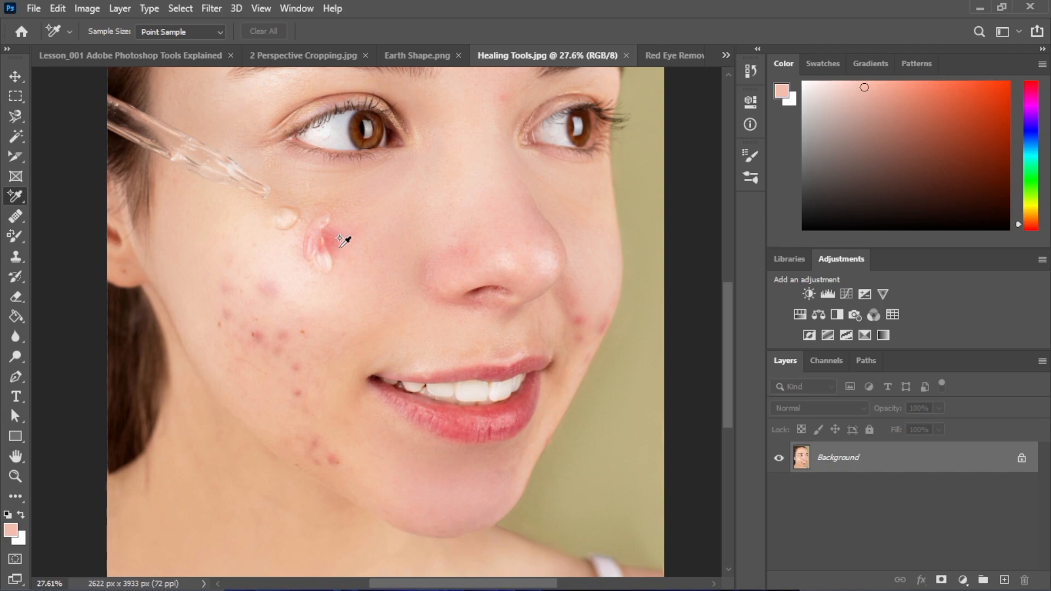
pyautogui.rightClick(18, 203)
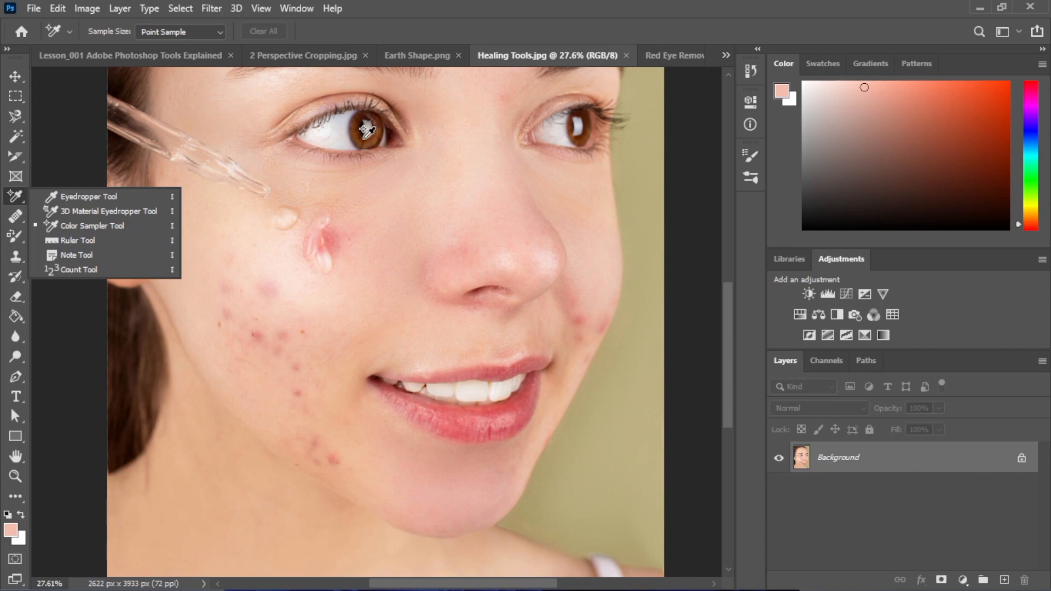
pyautogui.hotkey('ctrl', '+')
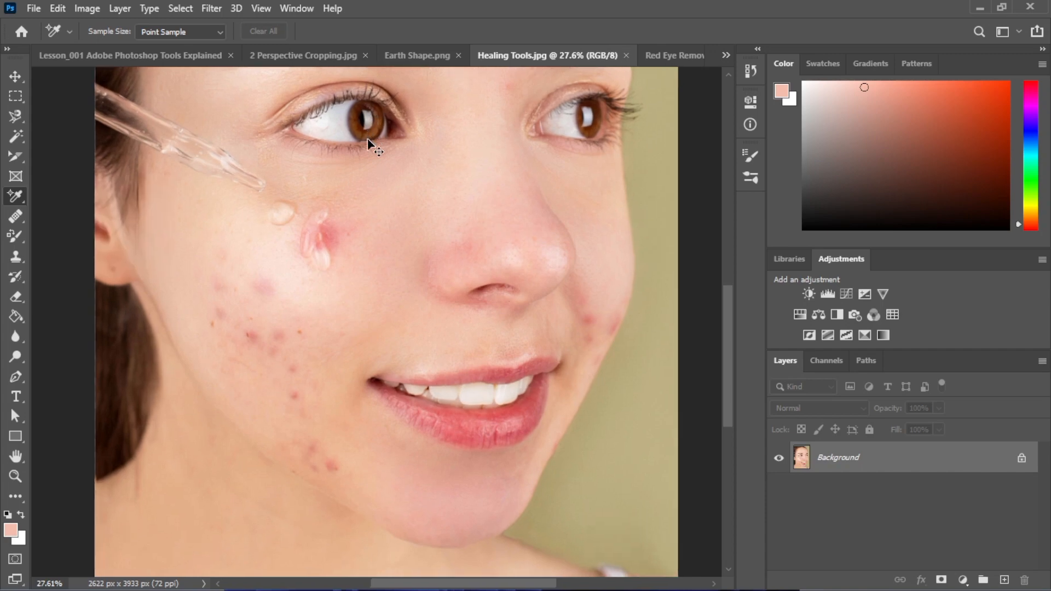
pyautogui.click(350, 100)
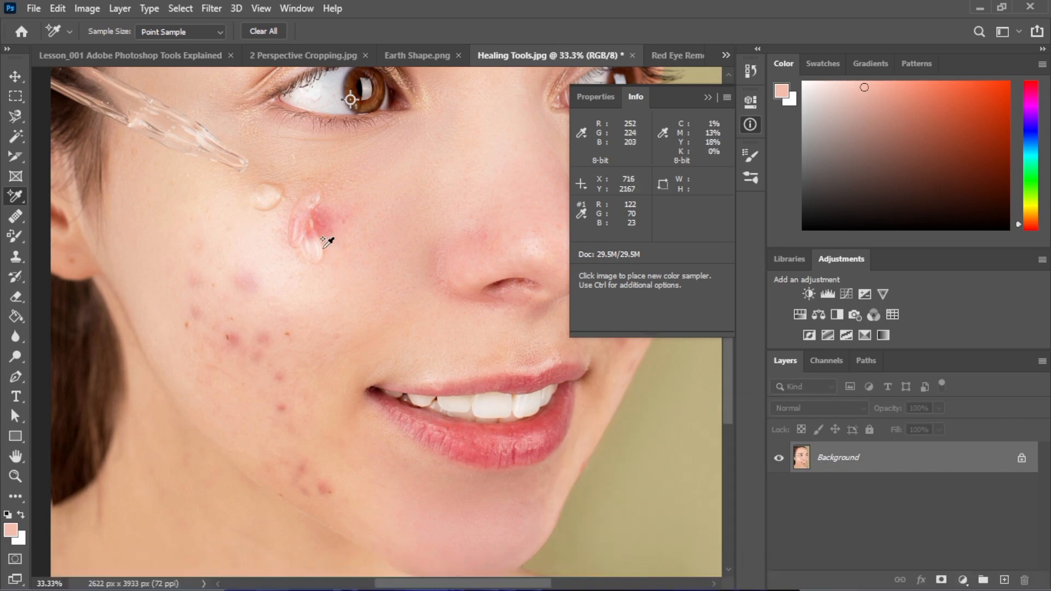
pyautogui.click(323, 296)
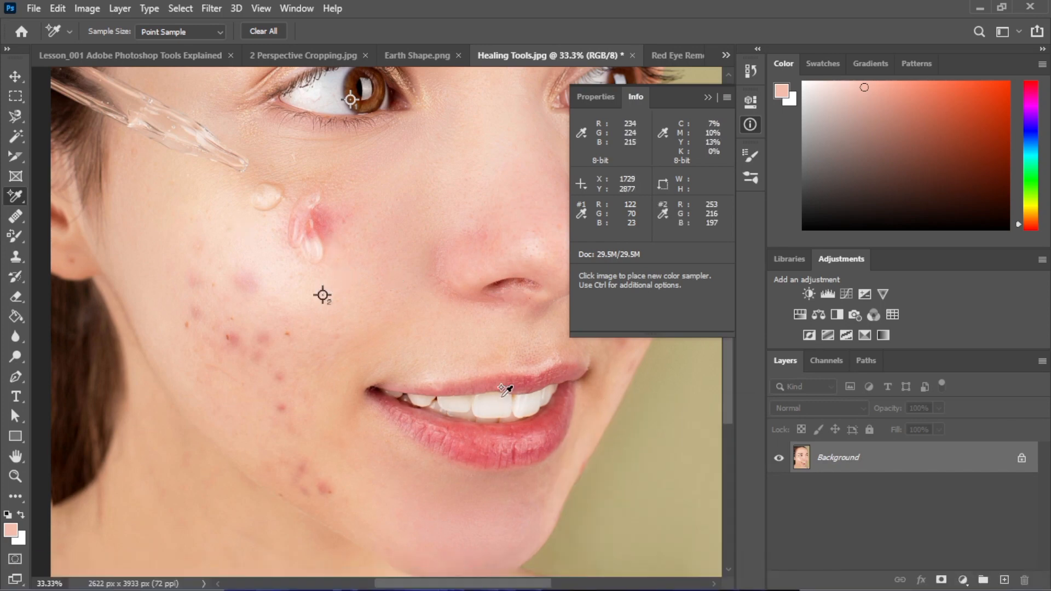
pyautogui.click(474, 354)
pyautogui.click(184, 286)
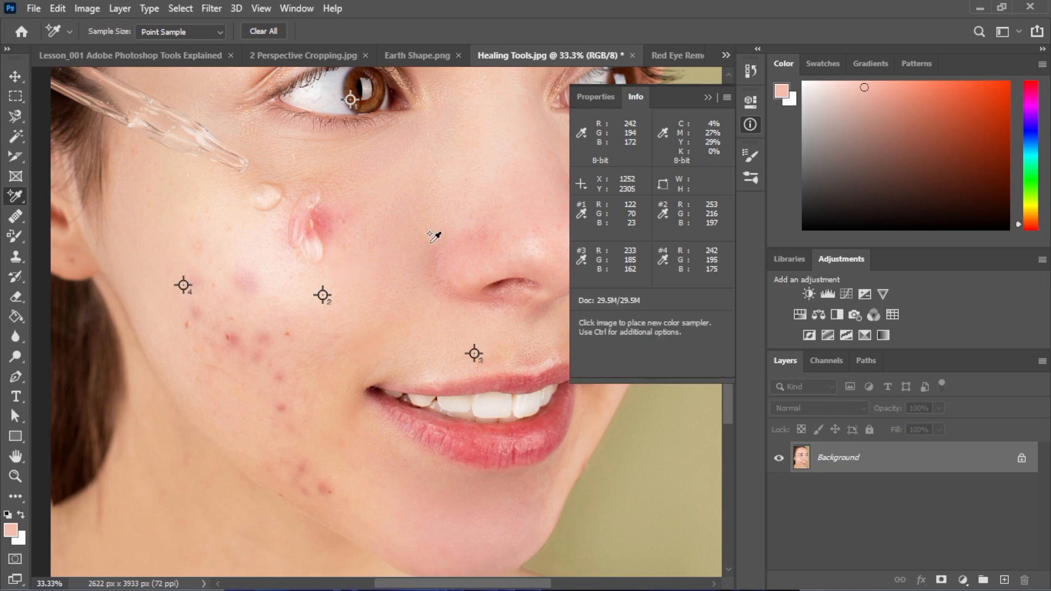
pyautogui.click(481, 158)
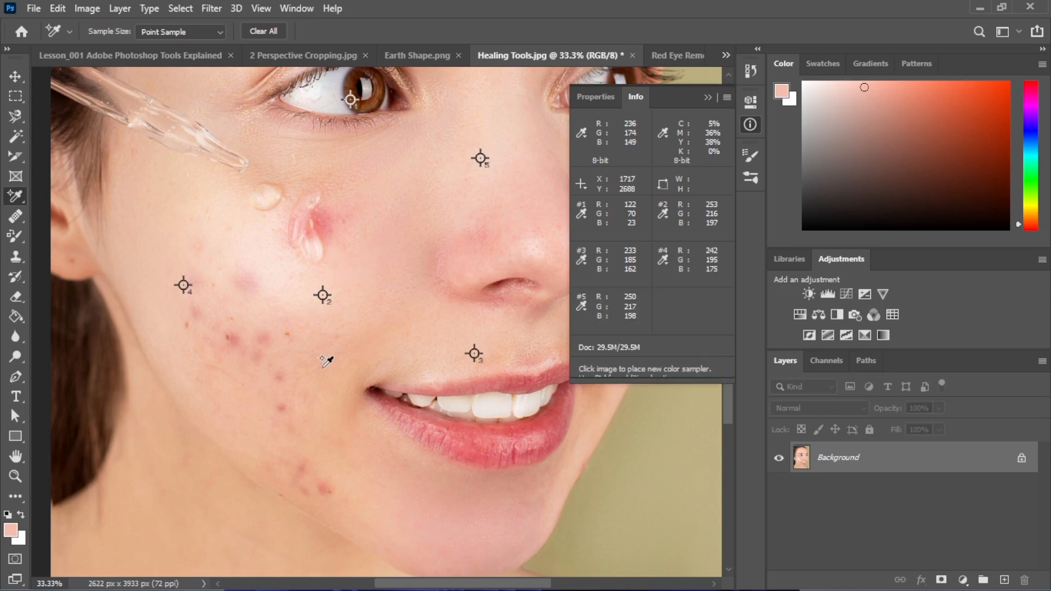
# - Choose Actual Color for sampler #1's readout, and clear all color samplers from the portrait
pyautogui.click(581, 216)
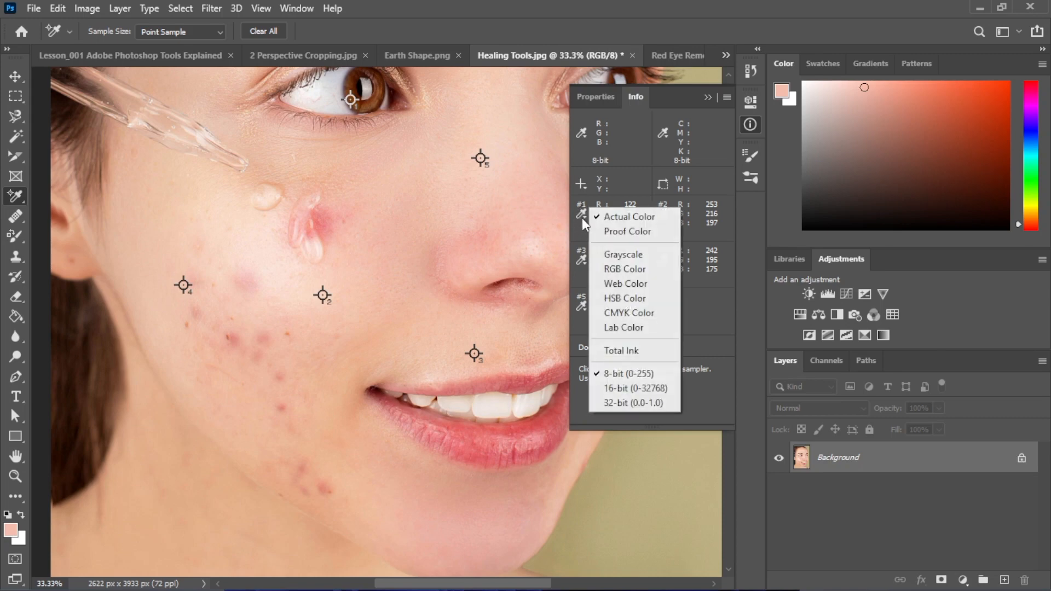
pyautogui.click(622, 218)
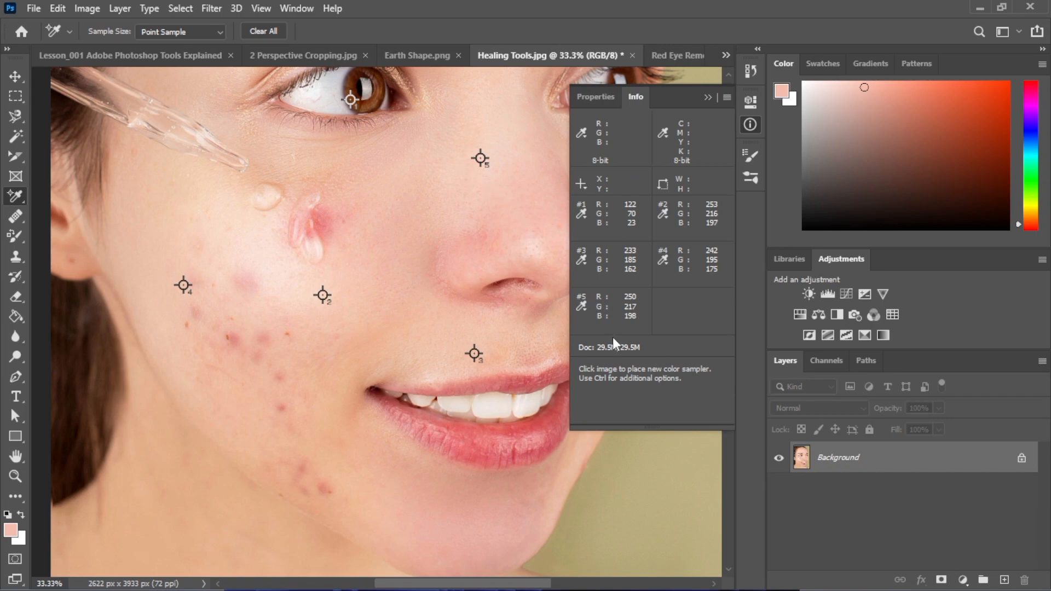
pyautogui.click(711, 97)
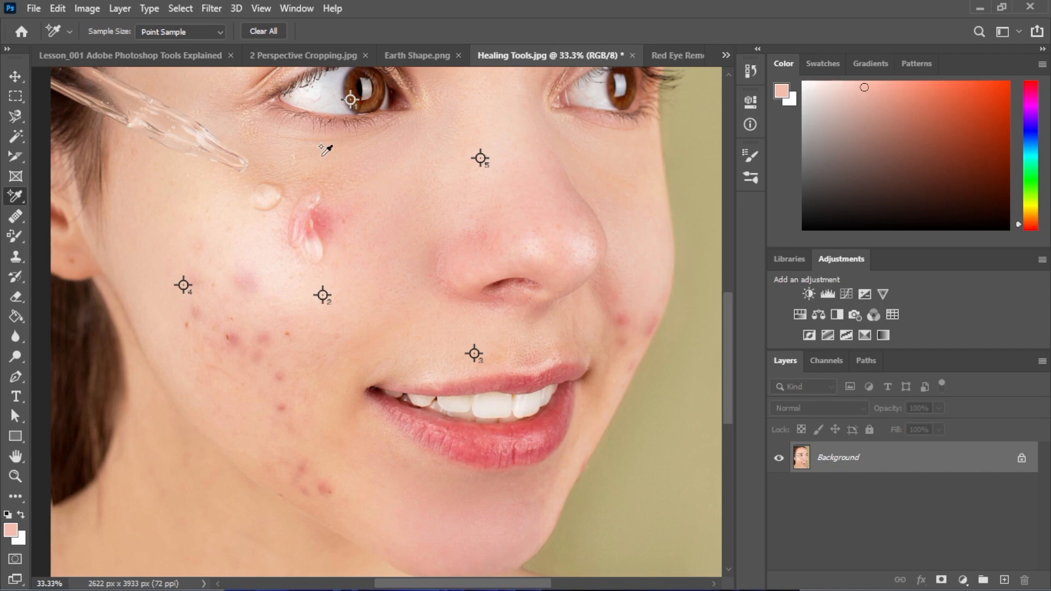
pyautogui.click(274, 33)
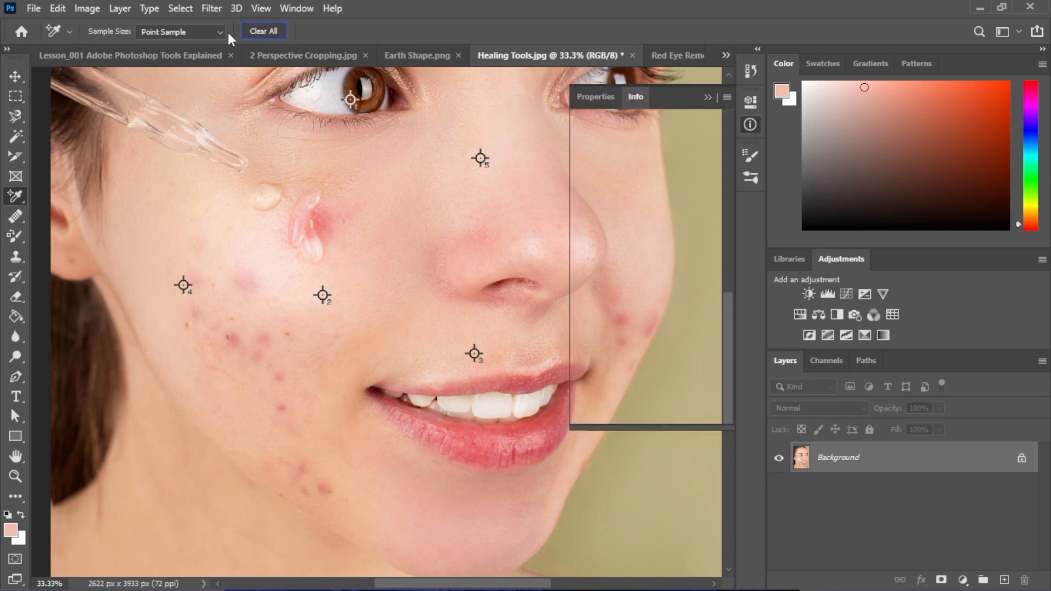
pyautogui.click(707, 99)
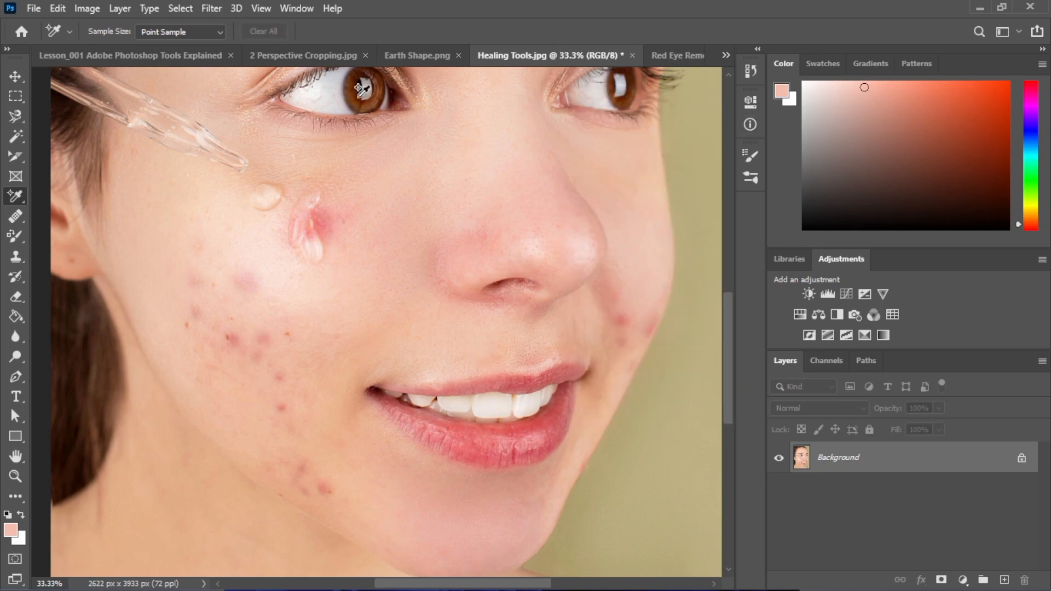
# - In Healing Tools.jpg, measure across the face at eye level to the photo's edge with the Ruler tool
pyautogui.rightClick(16, 196)
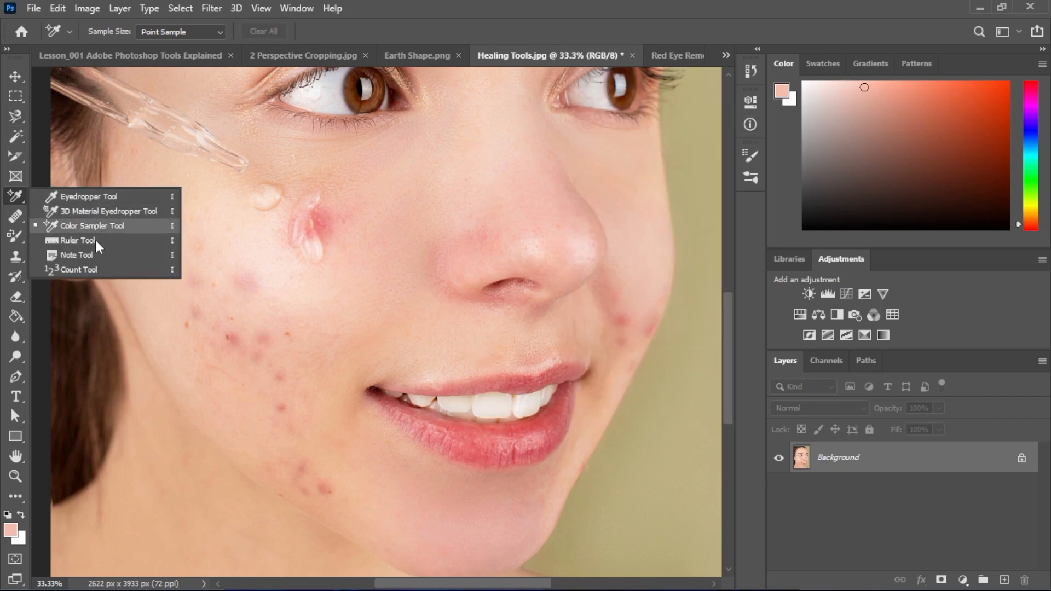
pyautogui.click(77, 240)
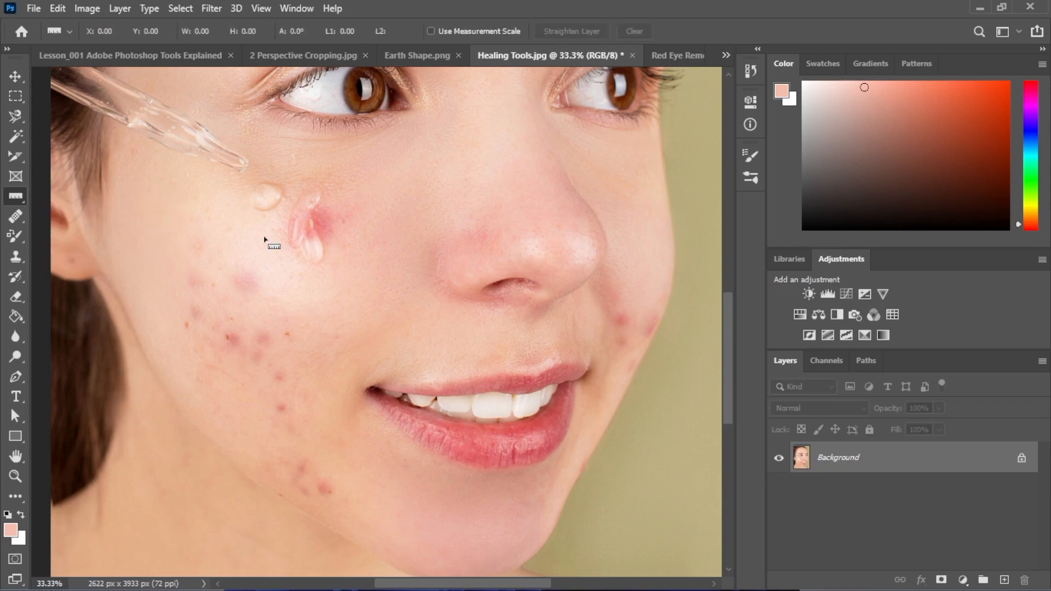
pyautogui.hotkey('ctrl', '-')
pyautogui.hotkey('ctrl', '-')
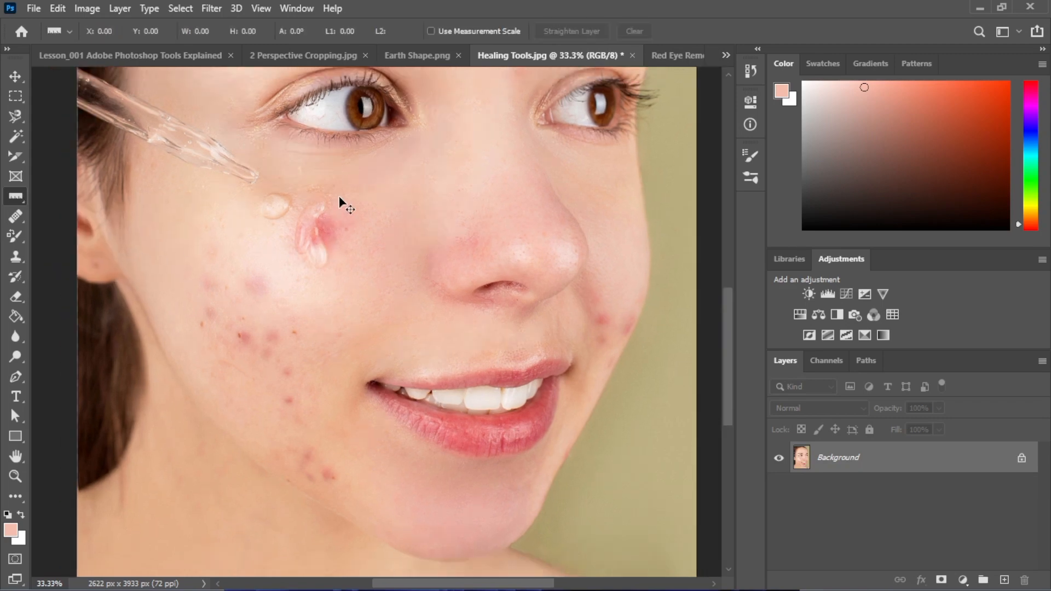
pyautogui.hotkey('ctrl', '+')
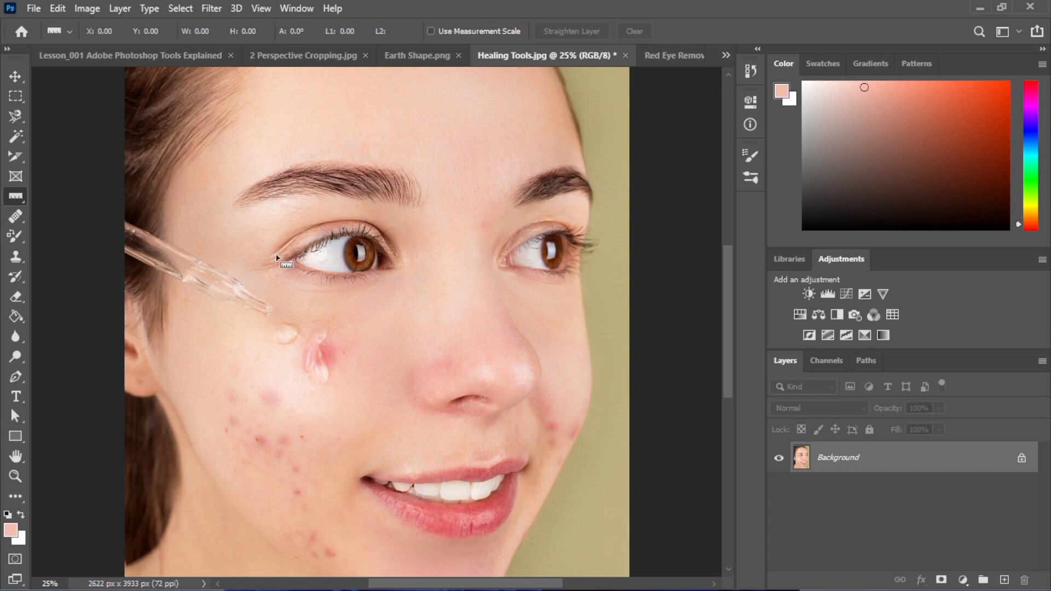
pyautogui.moveTo(195, 251); pyautogui.dragTo(629, 249)
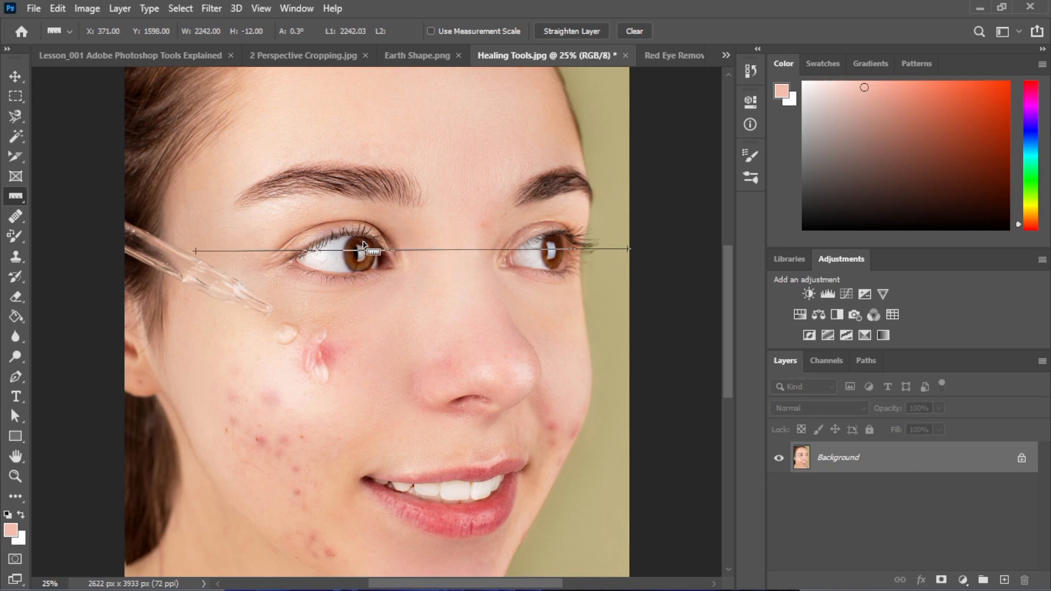
# - In the blank Lesson_001 document, draw two pink rectangles side by side, the second about 233 × 201 px
pyautogui.click(89, 55)
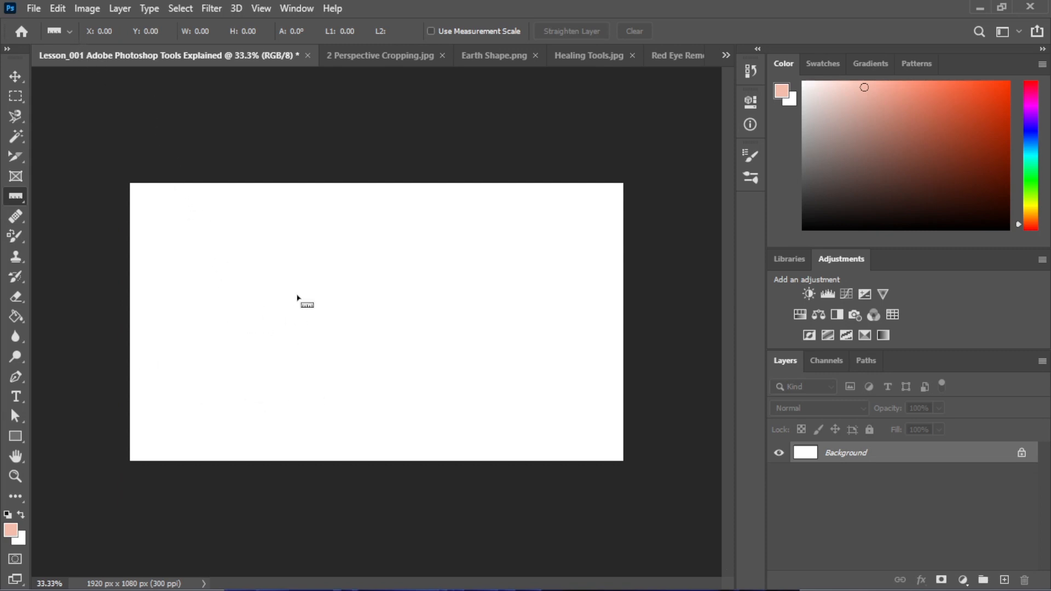
pyautogui.hotkey('ctrl', '+')
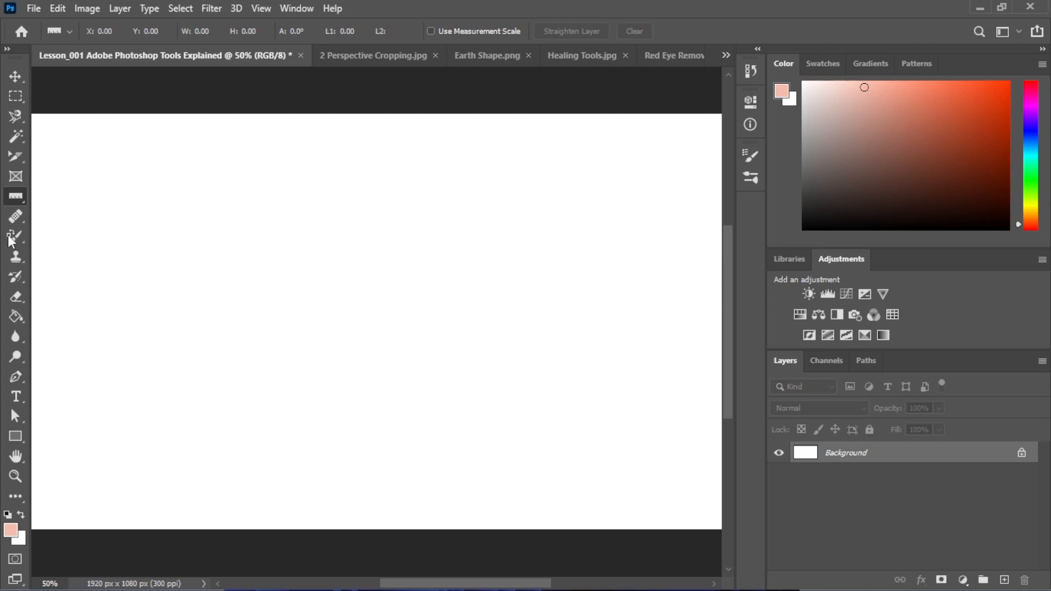
pyautogui.click(15, 437)
pyautogui.moveTo(184, 268); pyautogui.dragTo(252, 341)
pyautogui.moveTo(378, 277); pyautogui.dragTo(383, 317)
pyautogui.click(16, 76)
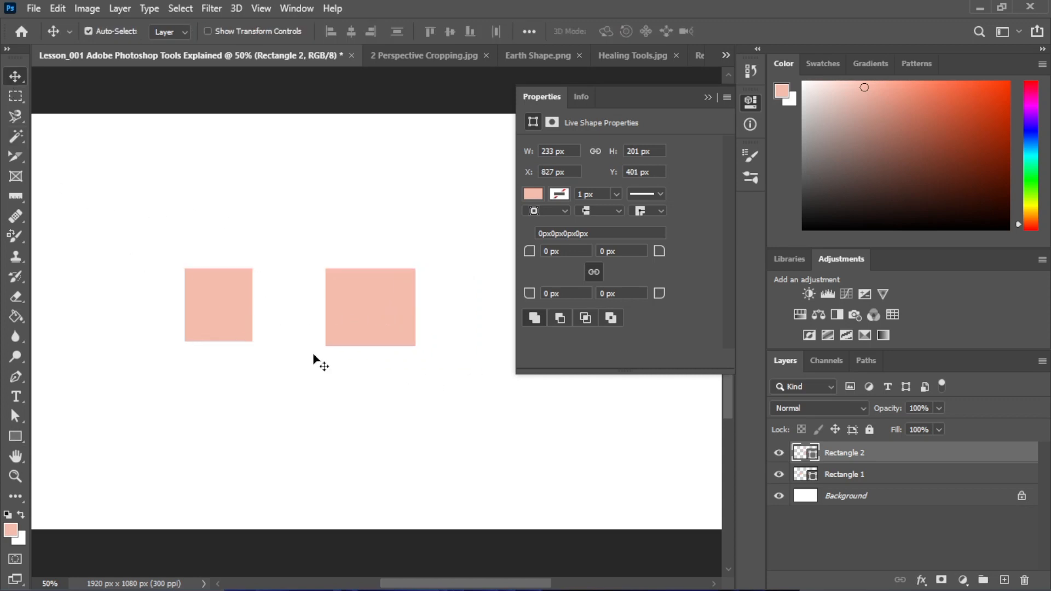
pyautogui.click(710, 99)
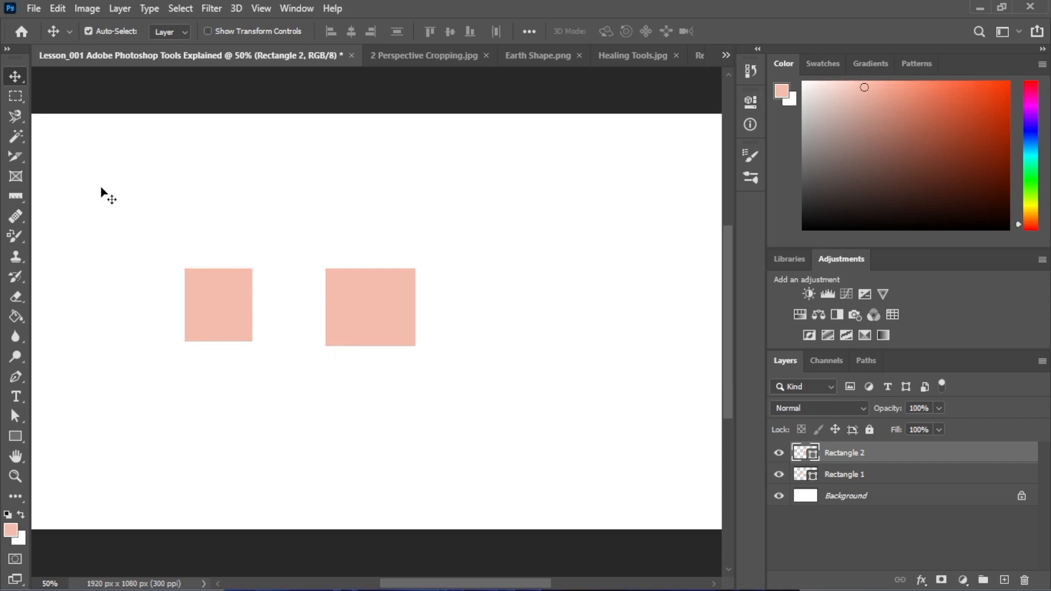
# - Measure along both rectangles' top edges with the Ruler tool, and move the measuring line to their bottom edges to compare alignment
pyautogui.click(15, 197)
pyautogui.rightClick(15, 199)
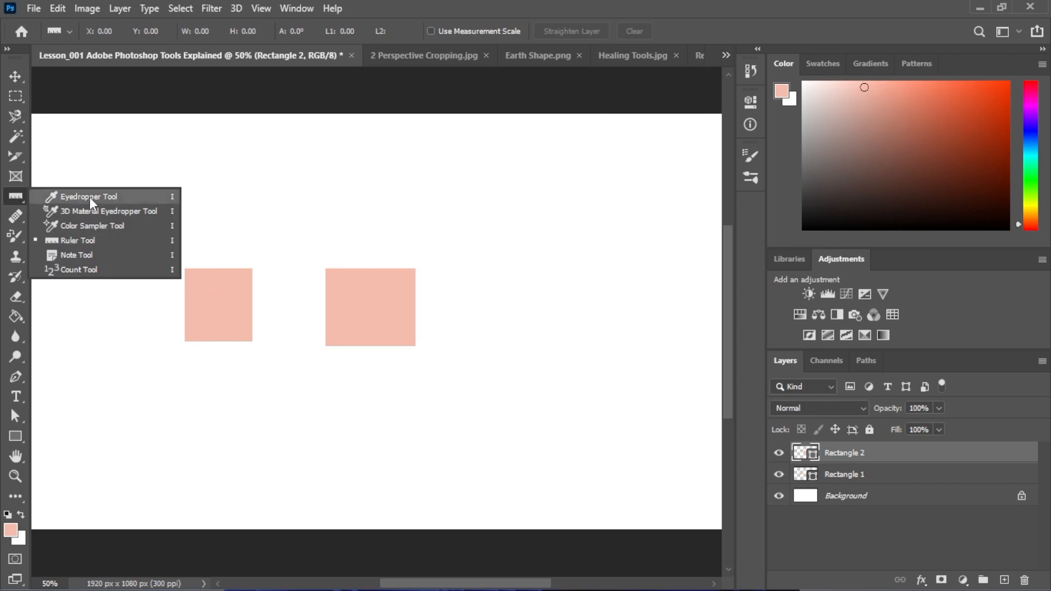
pyautogui.click(82, 241)
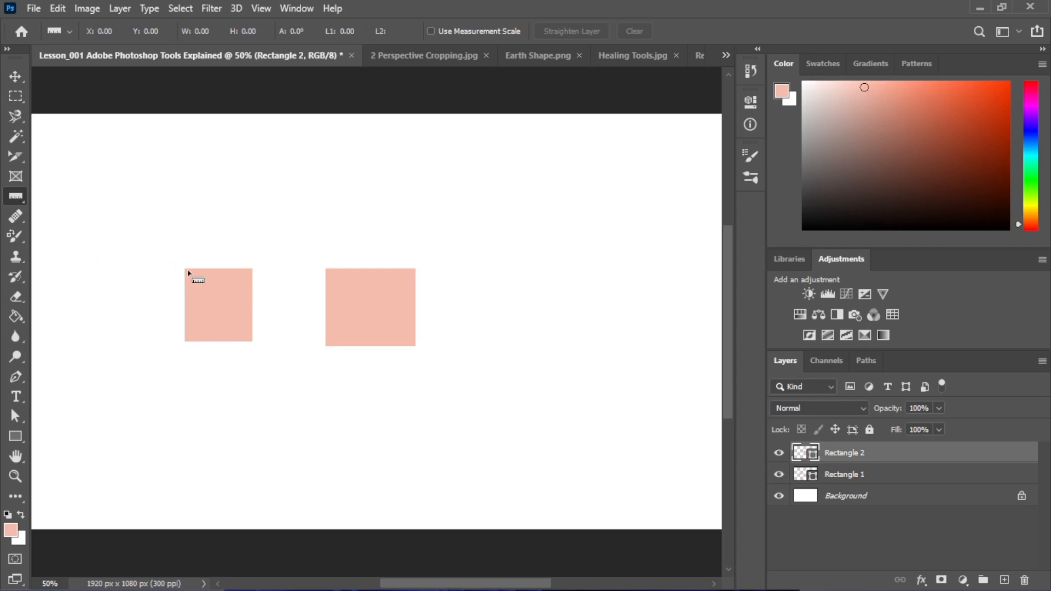
pyautogui.moveTo(186, 269); pyautogui.dragTo(418, 269)
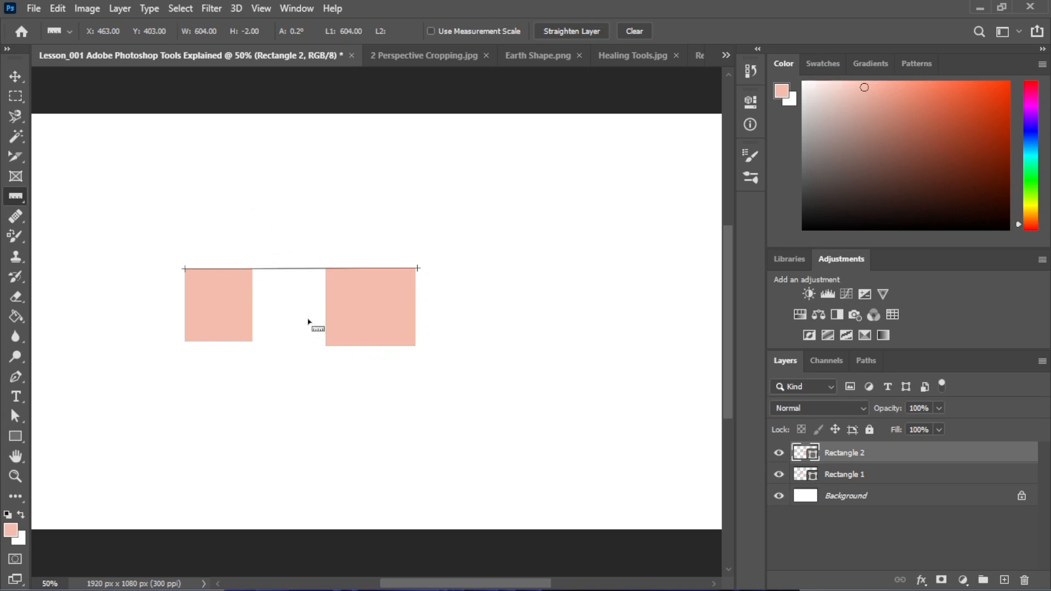
pyautogui.moveTo(249, 269); pyautogui.dragTo(248, 342)
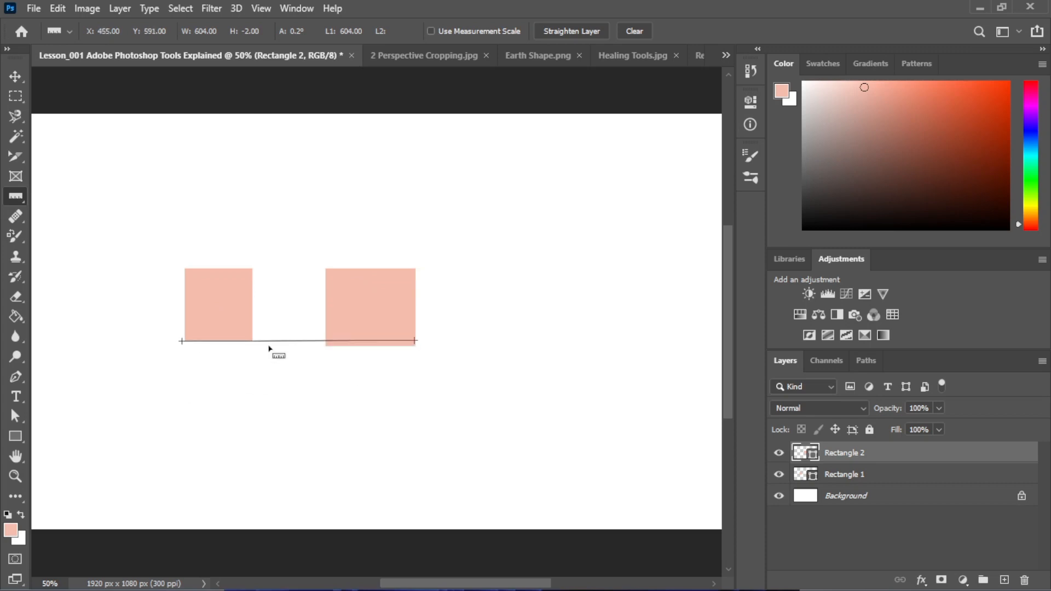
pyautogui.hotkey('ctrl', '1')
pyautogui.hotkey('ctrl', '+')
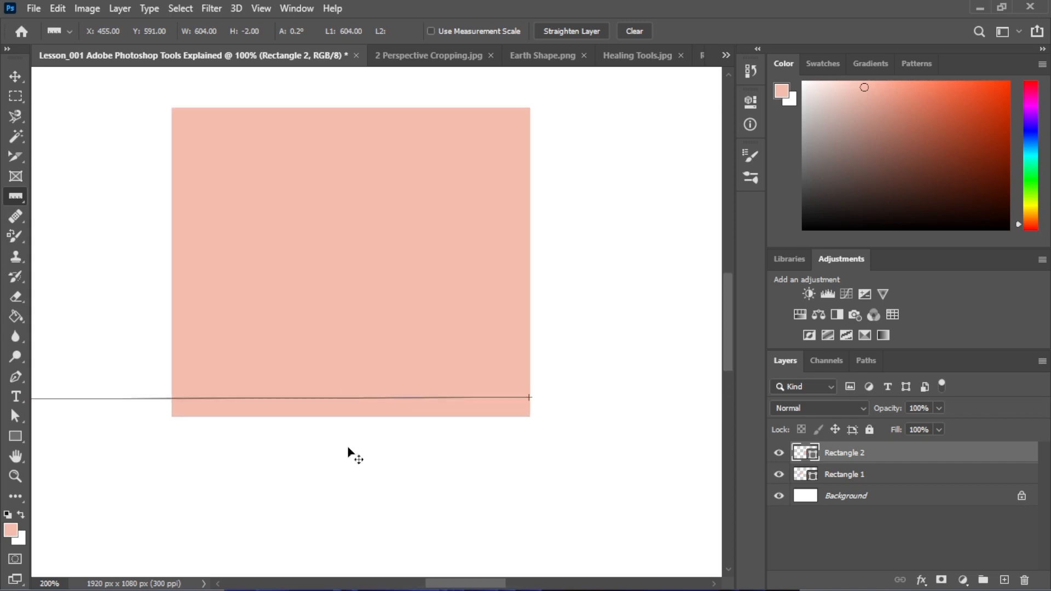
pyautogui.moveTo(432, 583); pyautogui.dragTo(383, 583)
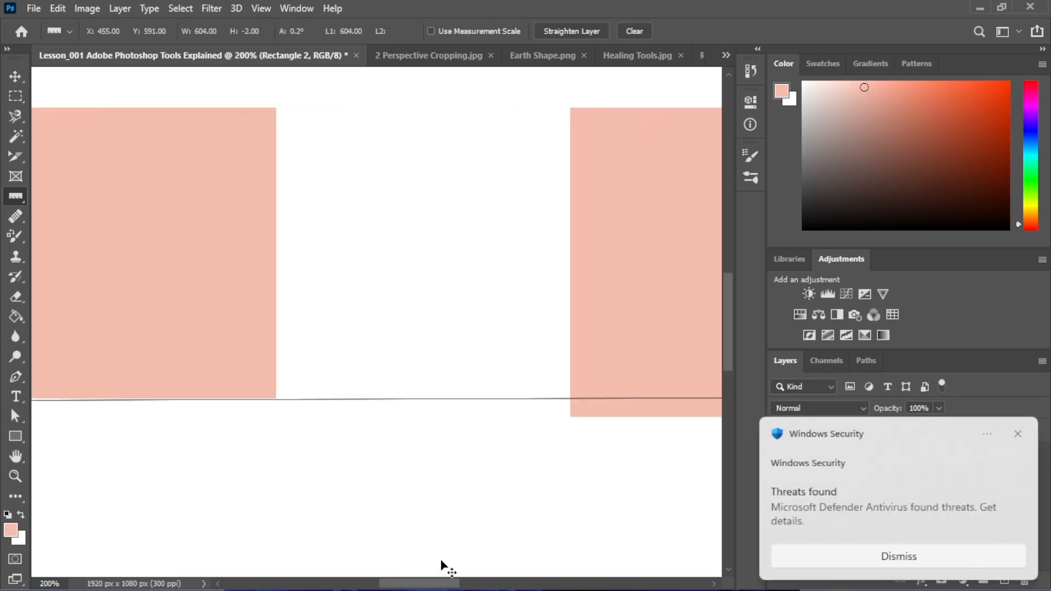
pyautogui.hotkey('ctrl', '-')
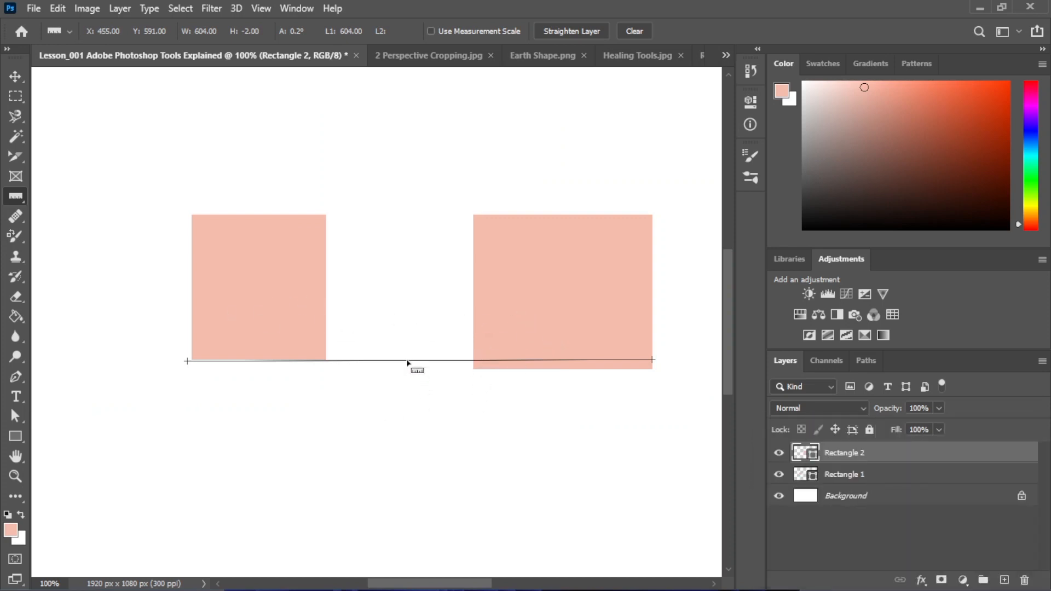
# - Undo the two pink rectangles, and remove the teal rectangle from the Lesson_001 canvas
pyautogui.rightClick(27, 196)
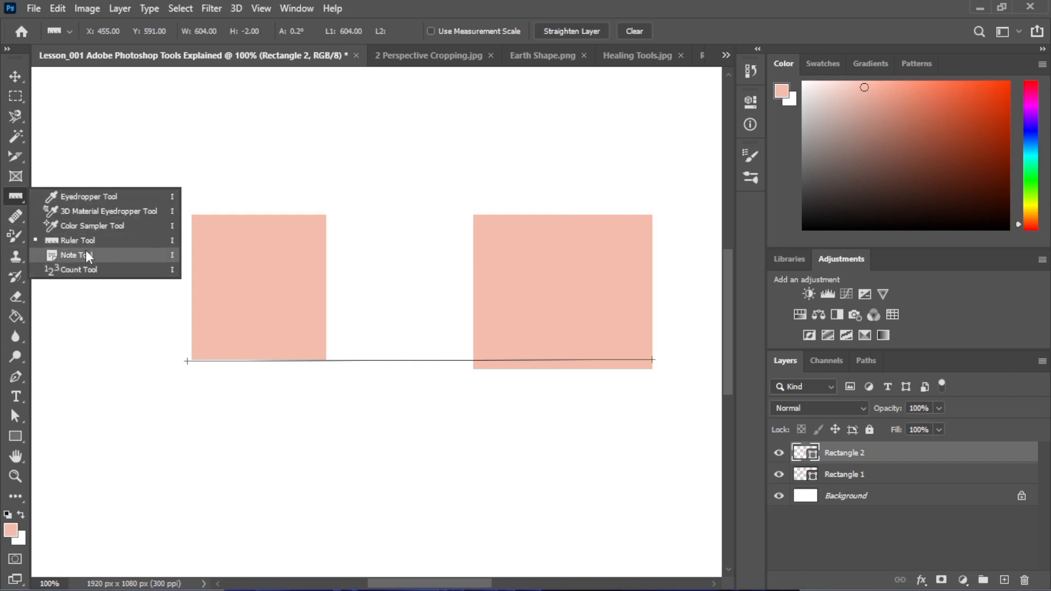
pyautogui.press('Escape')
pyautogui.hotkey('ctrl', '-')
pyautogui.hotkey('ctrl', '-')
pyautogui.hotkey('ctrl', '-')
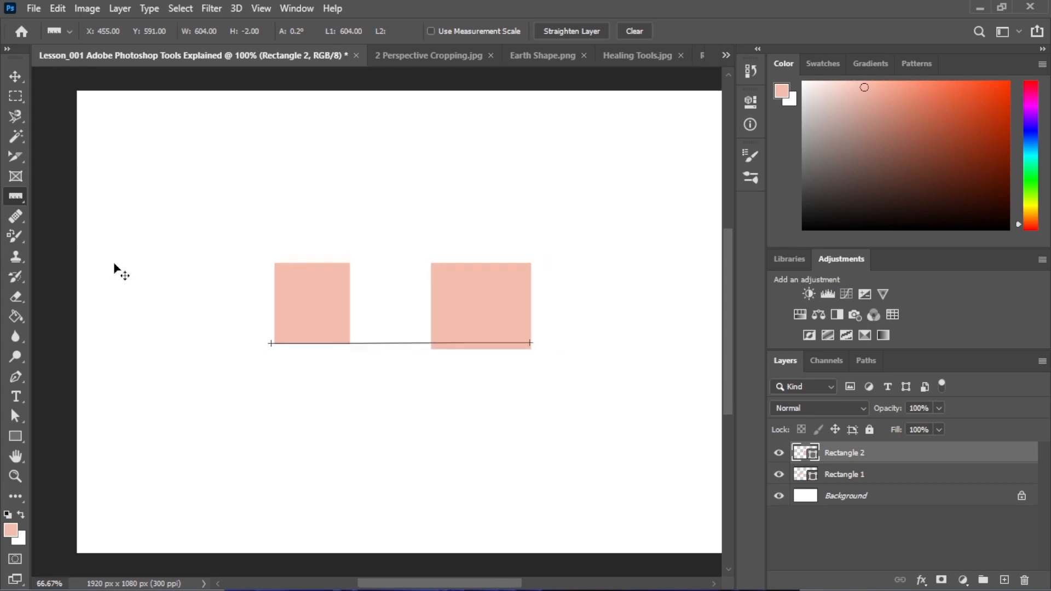
pyautogui.hotkey('ctrl', 'z')
pyautogui.hotkey('ctrl', 'z')
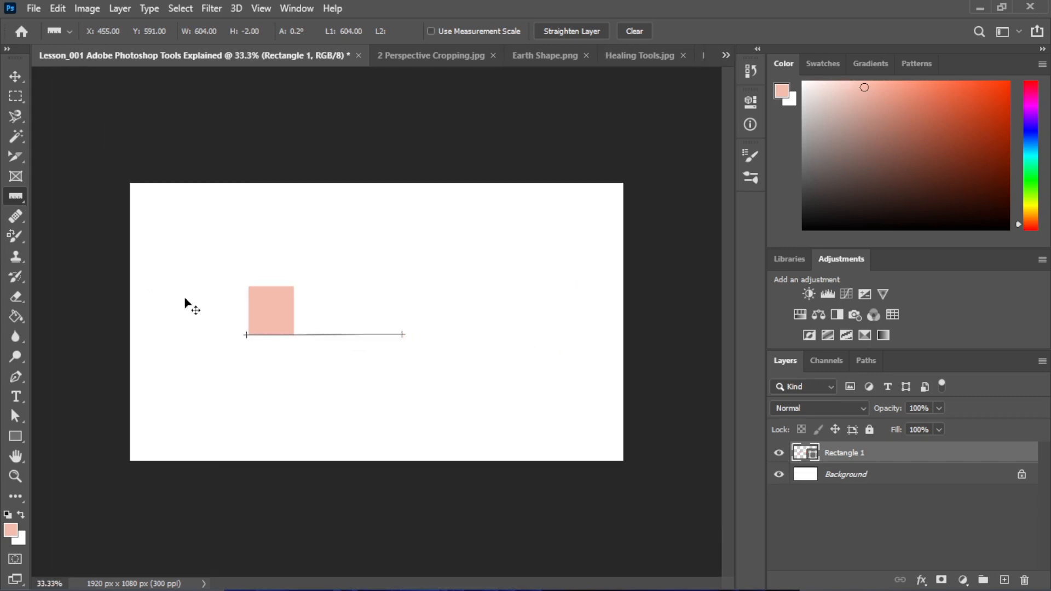
pyautogui.hotkey('ctrl', 'shift', 'z')
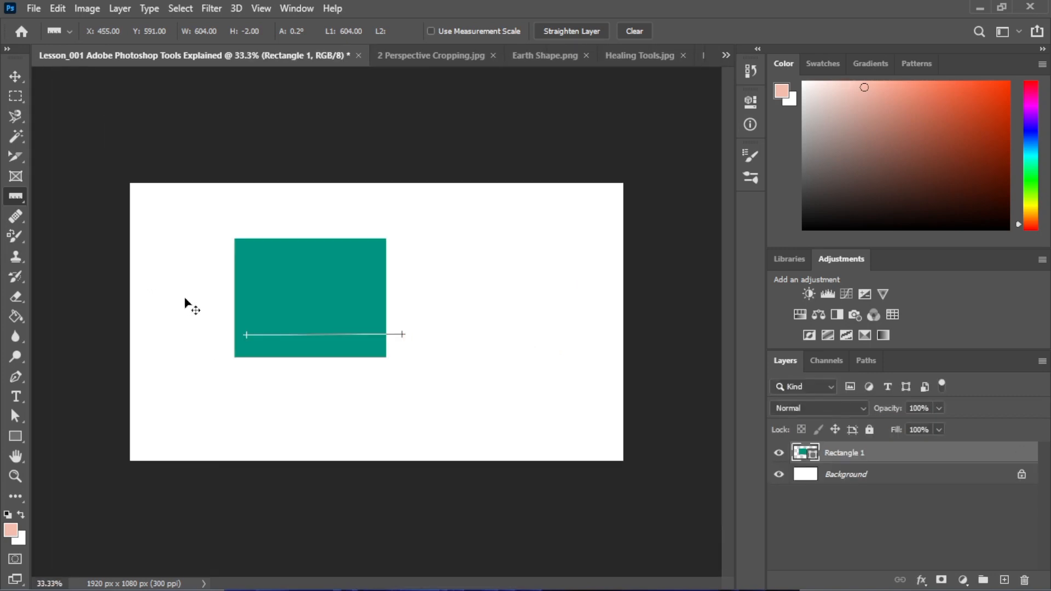
pyautogui.click(16, 78)
pyautogui.moveTo(290, 304)
pyautogui.mouseDown()
pyautogui.moveTo(274, 306)
pyautogui.moveTo(283, 321)
pyautogui.mouseUp()
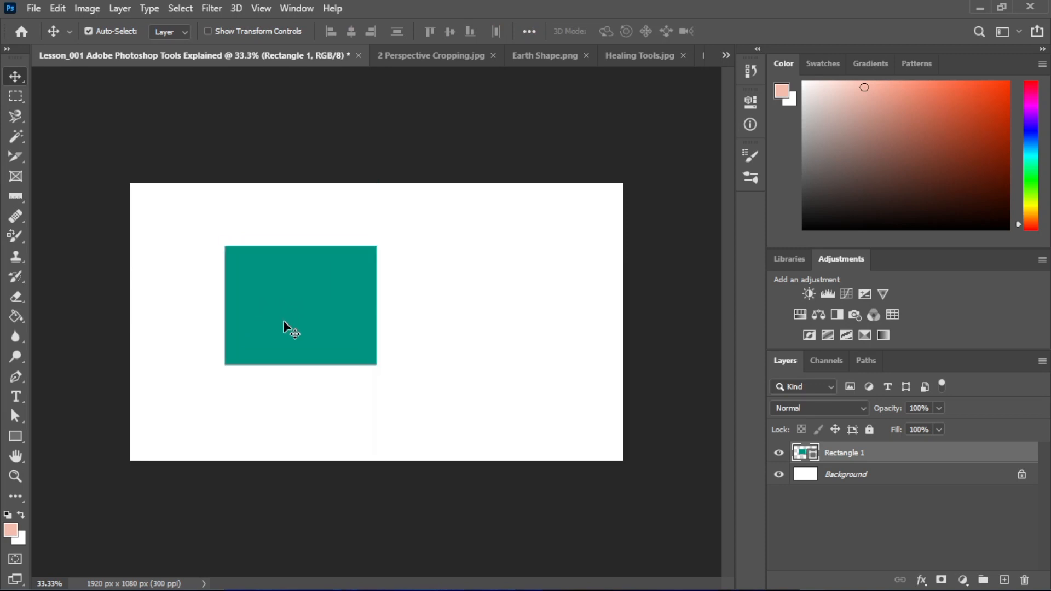
pyautogui.hotkey('ctrl', 'e')
# - Place a note above the canvas with the Note tool, containing "Theme: Upper Room"
pyautogui.click(14, 195)
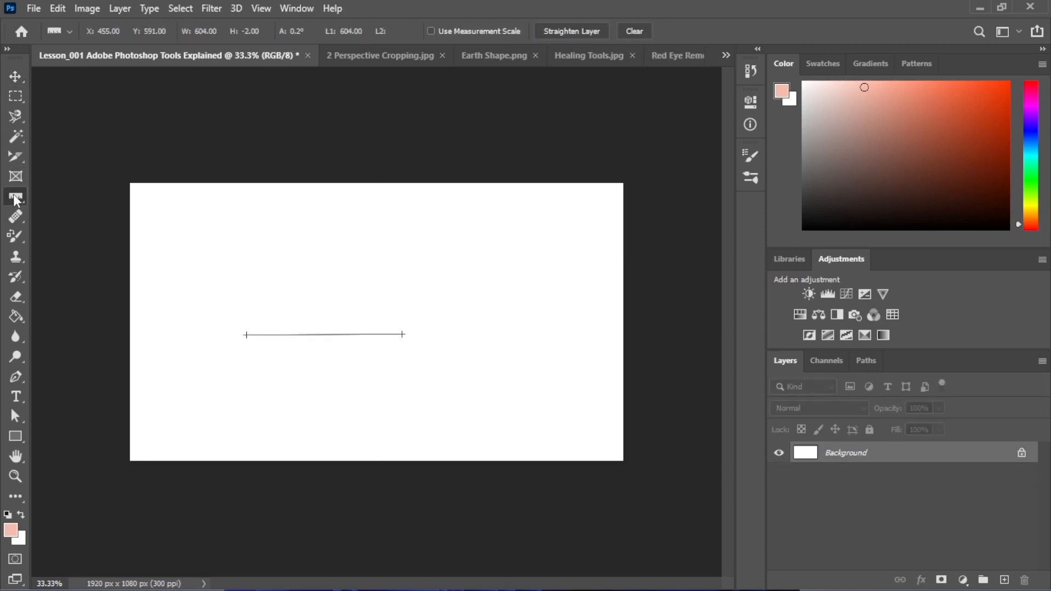
pyautogui.click(91, 255)
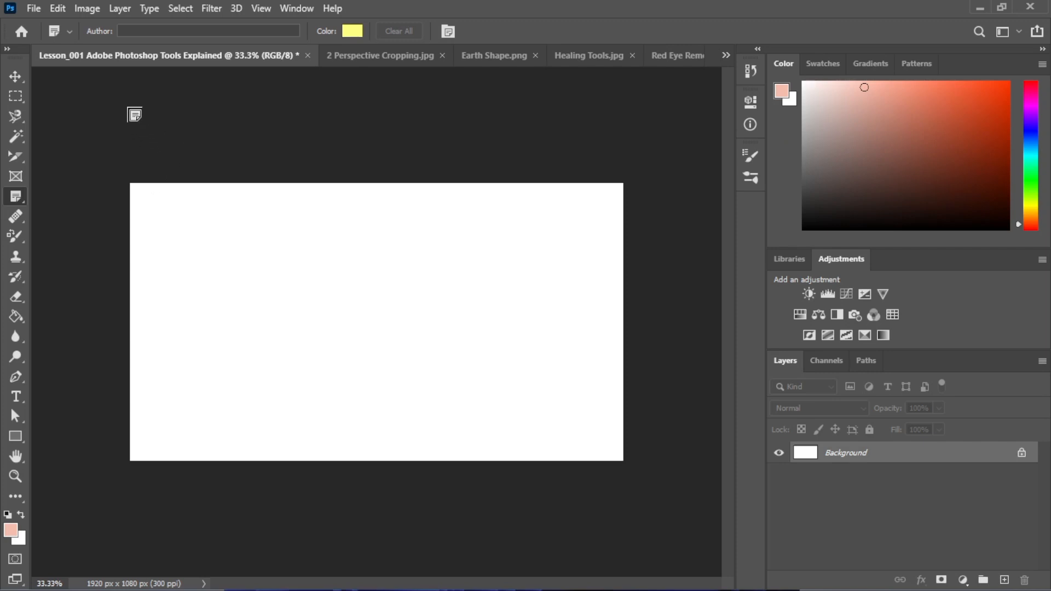
pyautogui.click(134, 115)
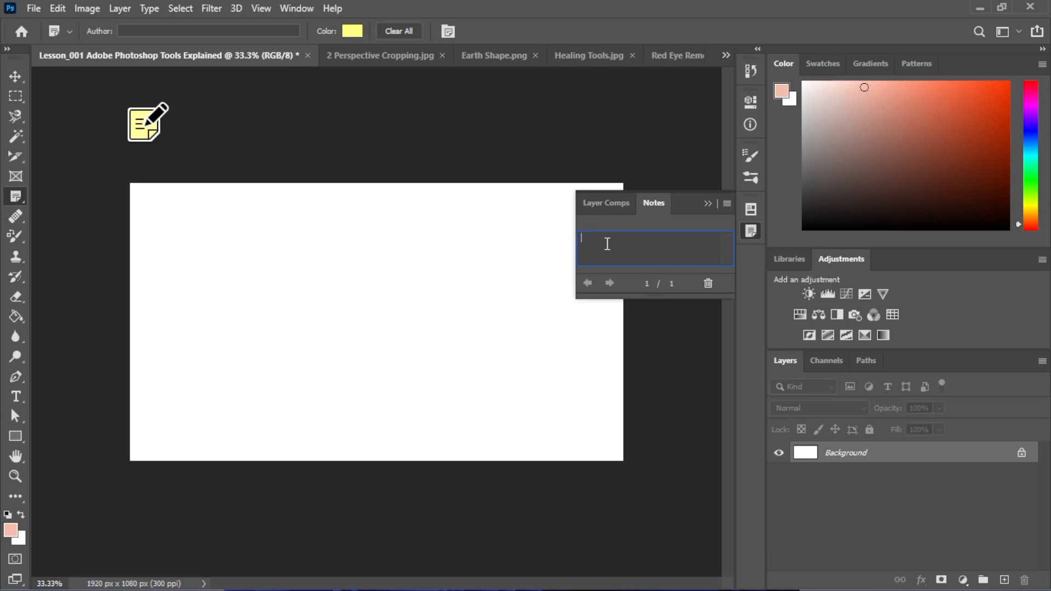
pyautogui.write('Theme')
pyautogui.write('s')
pyautogui.write('-Uppe')
pyautogui.write('r Room')
# - Add a second note beside the first reading "Footer Info: Date 27th May", "Time: 9AM" and "Venue: Saint Collage Academy" on separate lines
pyautogui.click(205, 113)
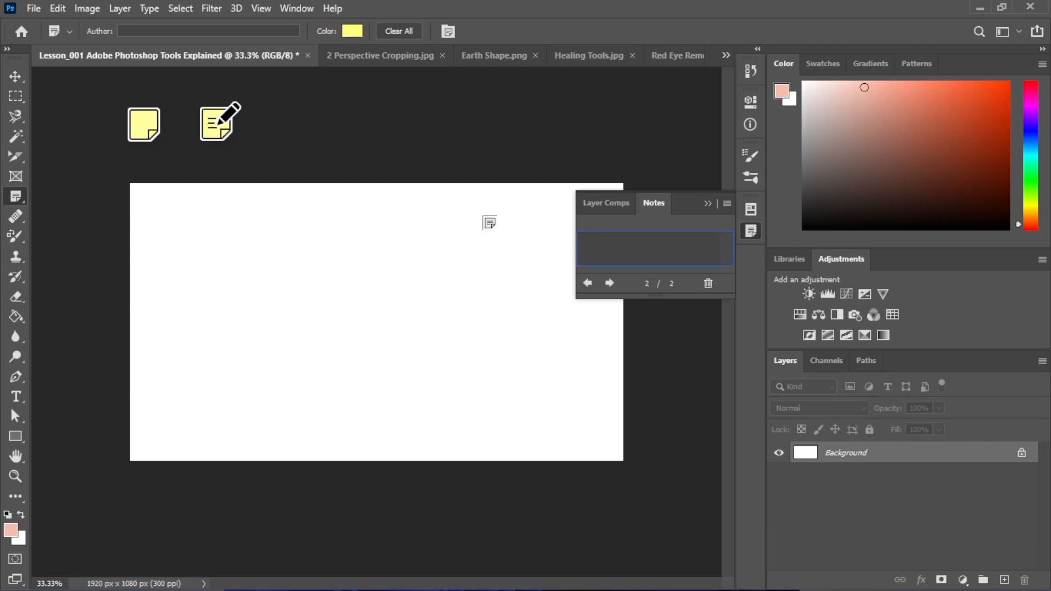
pyautogui.write('Date ')
pyautogui.write('nfo')
pyautogui.write(': ')
pyautogui.write('Date ')
pyautogui.write('27th ')
pyautogui.write('May')
pyautogui.write('ime')
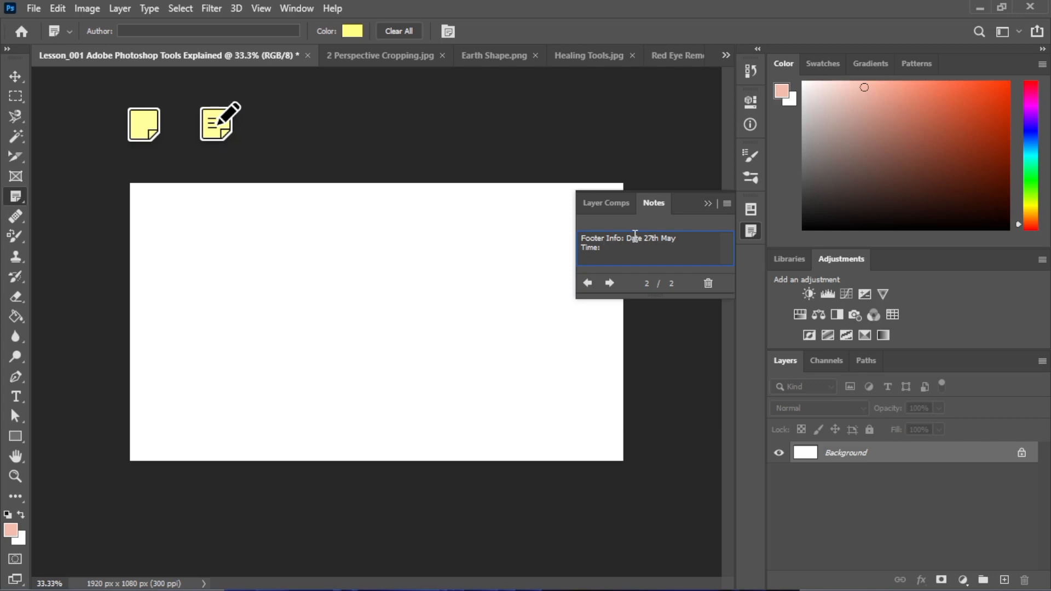
pyautogui.write(': 9AM')
pyautogui.write('Ven')
pyautogui.write('ue: Saint Co')
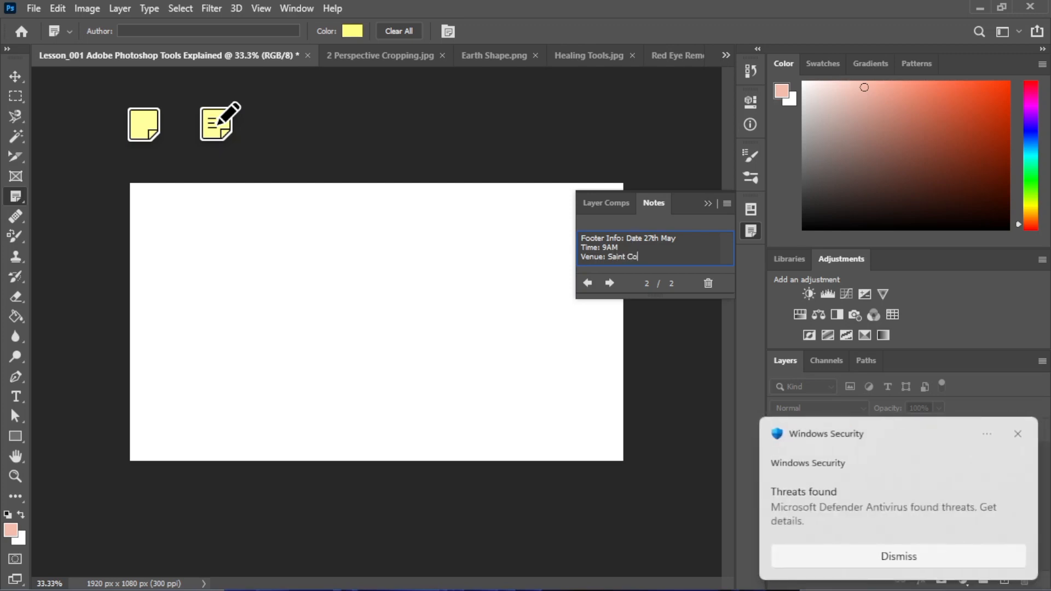
pyautogui.write('lage ')
pyautogui.write('age')
pyautogui.write(' Academy')
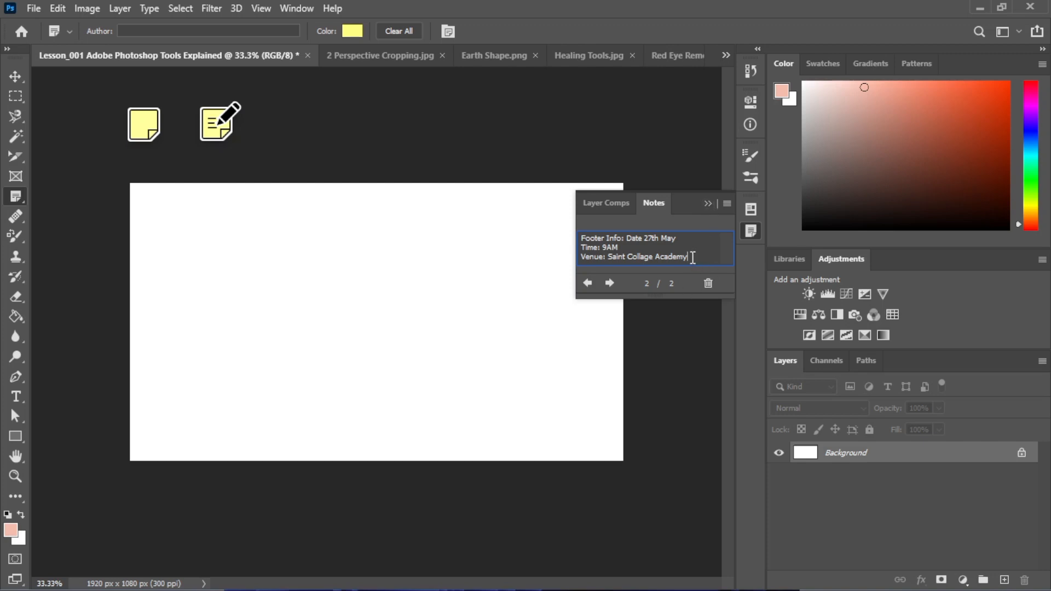
pyautogui.click(707, 203)
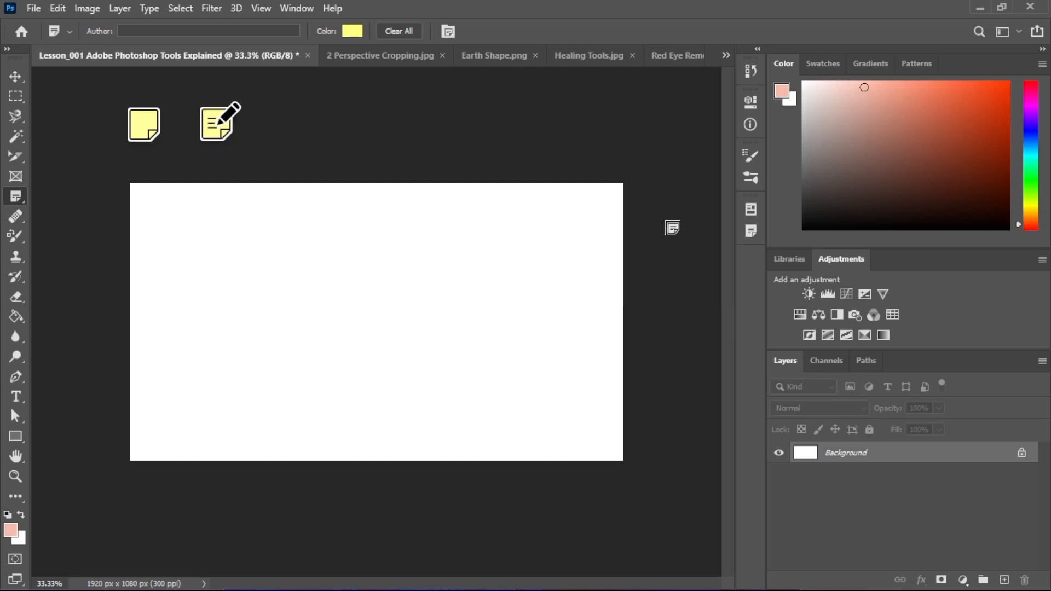
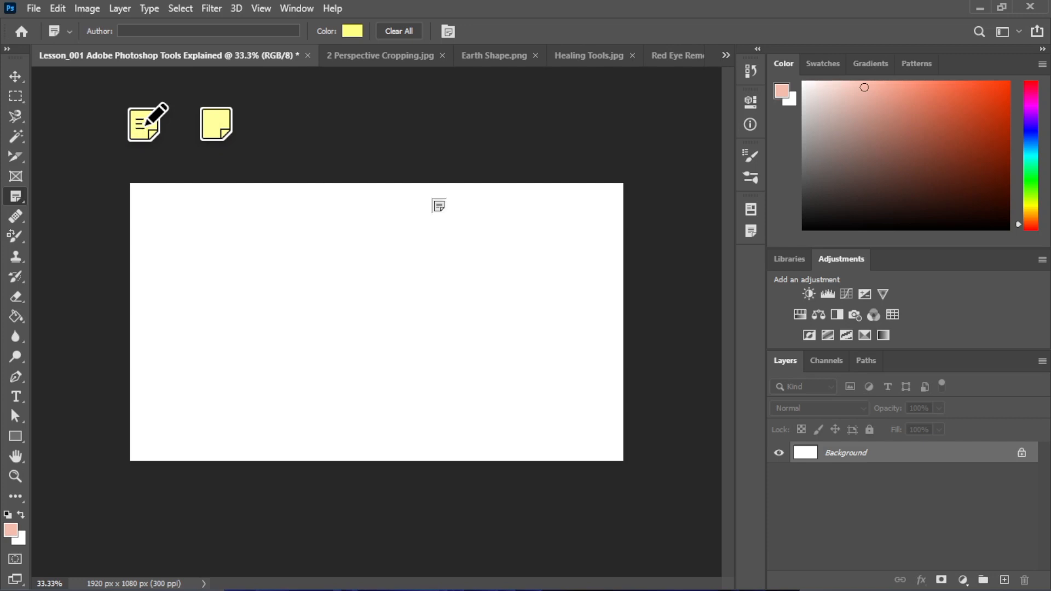
# - Reopen the first note to read its theme text, and collapse the notes again
pyautogui.click(749, 213)
pyautogui.click(751, 231)
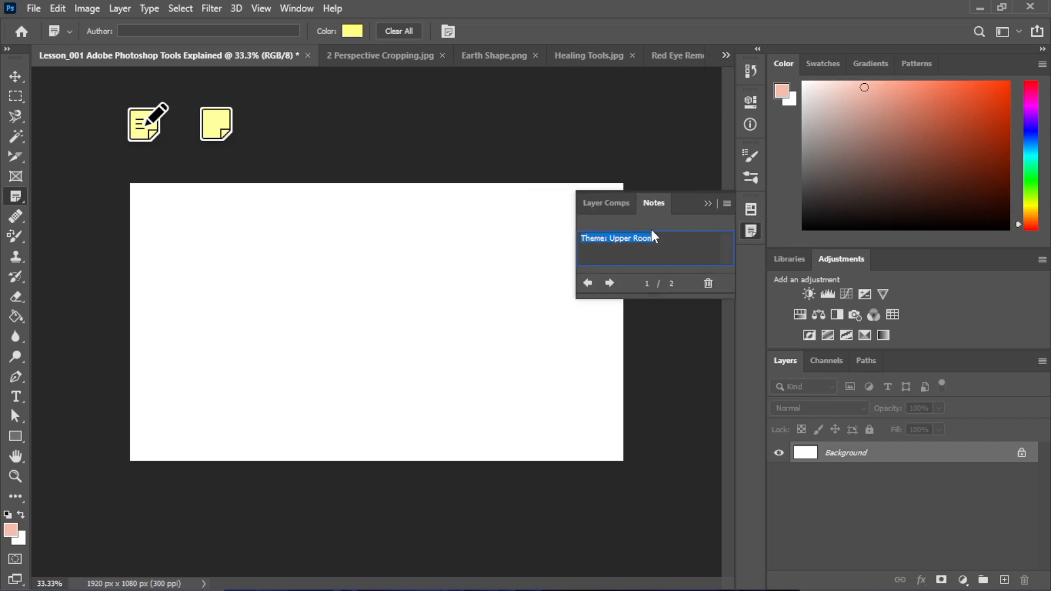
pyautogui.click(684, 237)
pyautogui.click(708, 204)
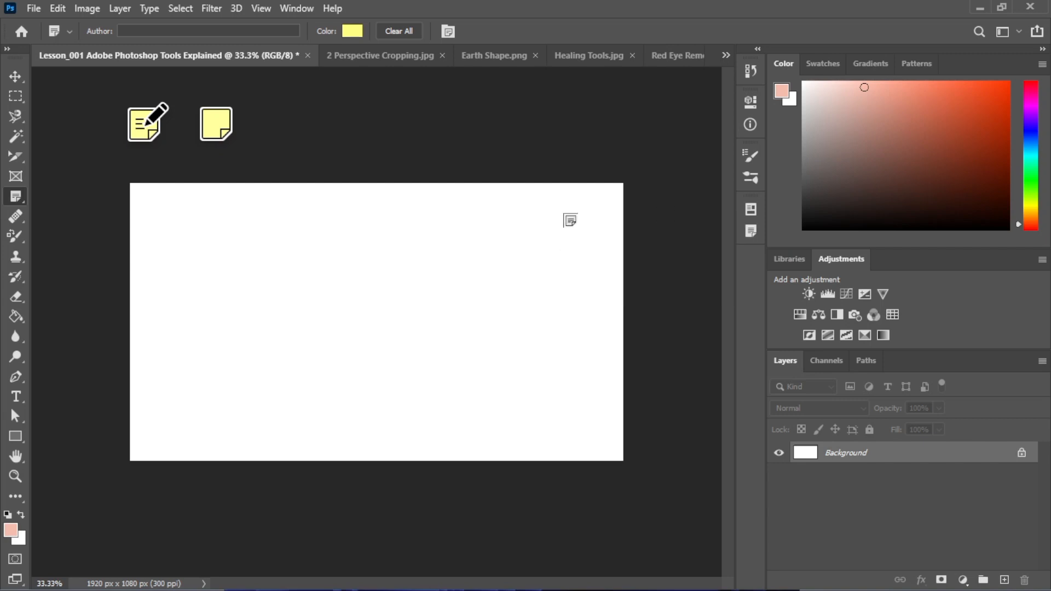
# - On Earth Shape.png, place a trial marker with the Count tool on the North American landmass and undo it
pyautogui.rightClick(15, 198)
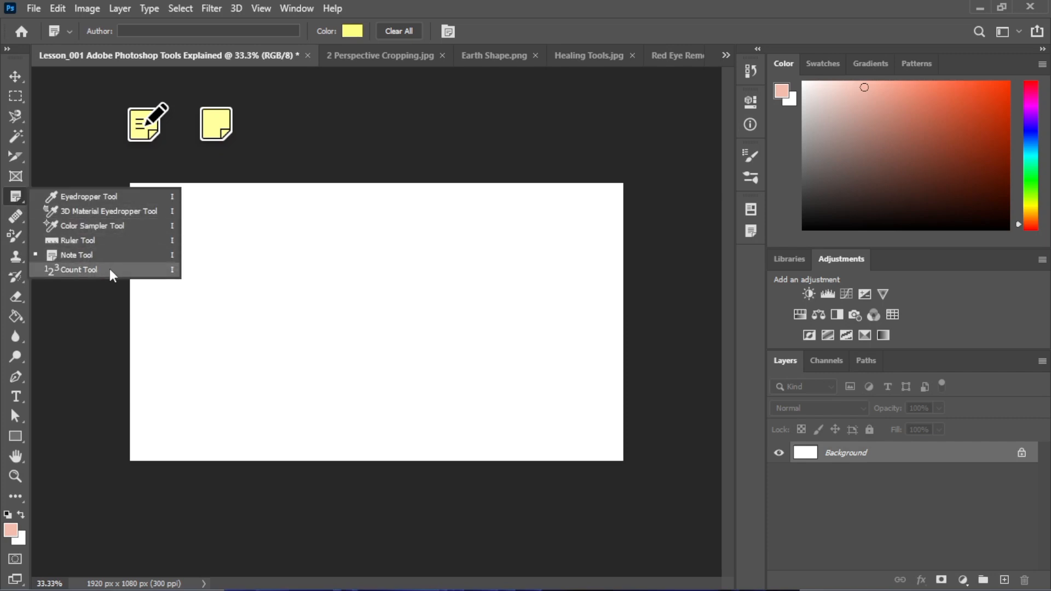
pyautogui.click(79, 270)
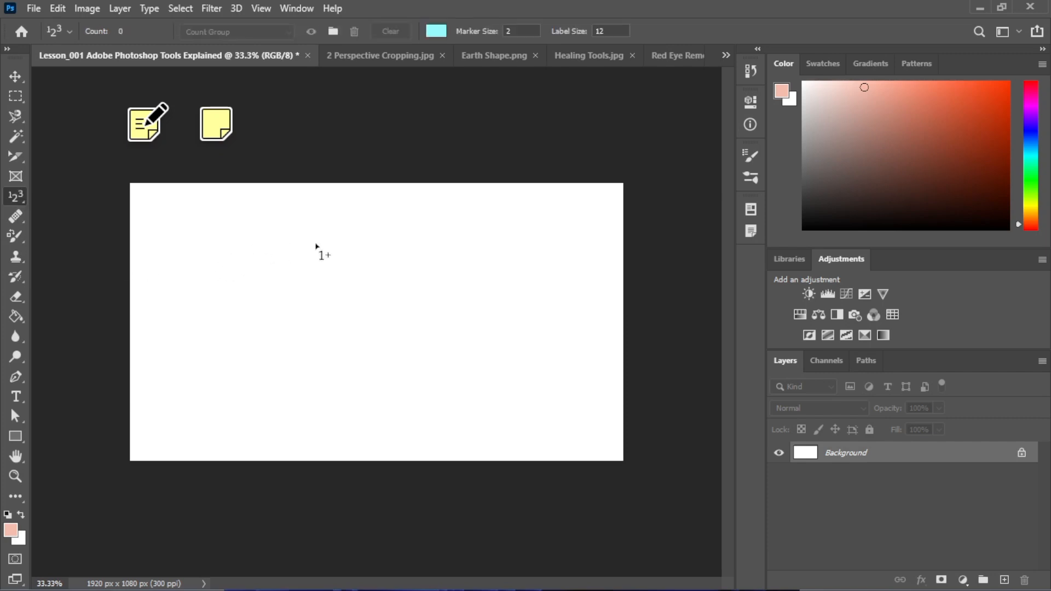
pyautogui.click(499, 55)
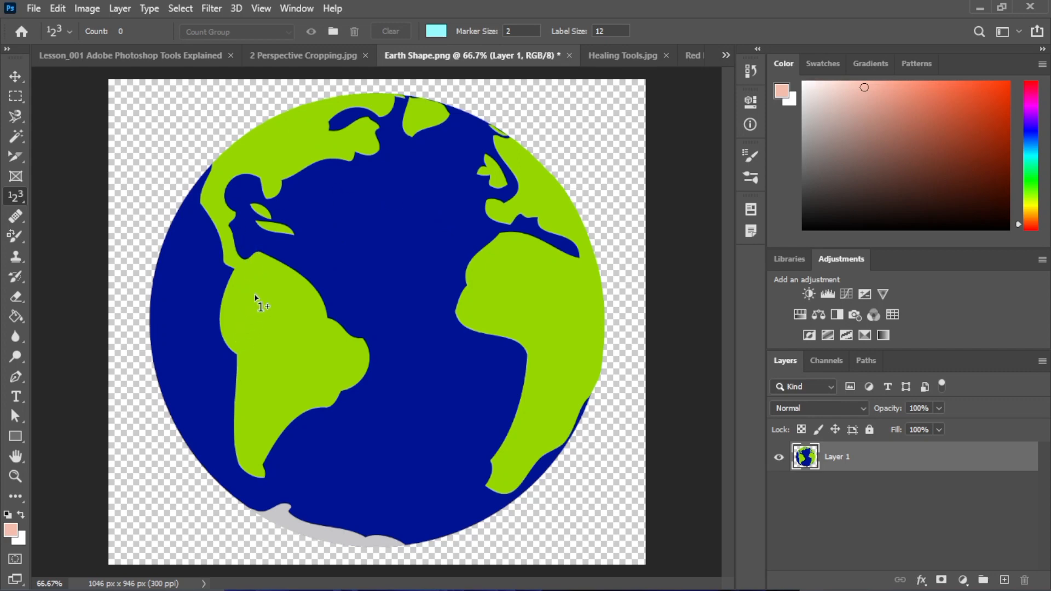
pyautogui.click(278, 130)
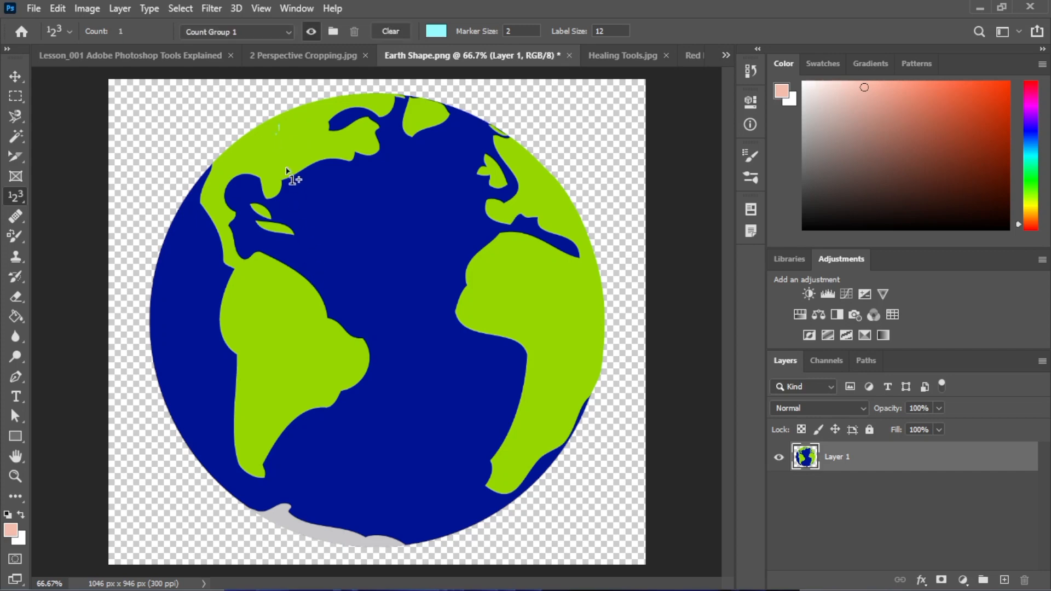
pyautogui.hotkey('ctrl', 'z')
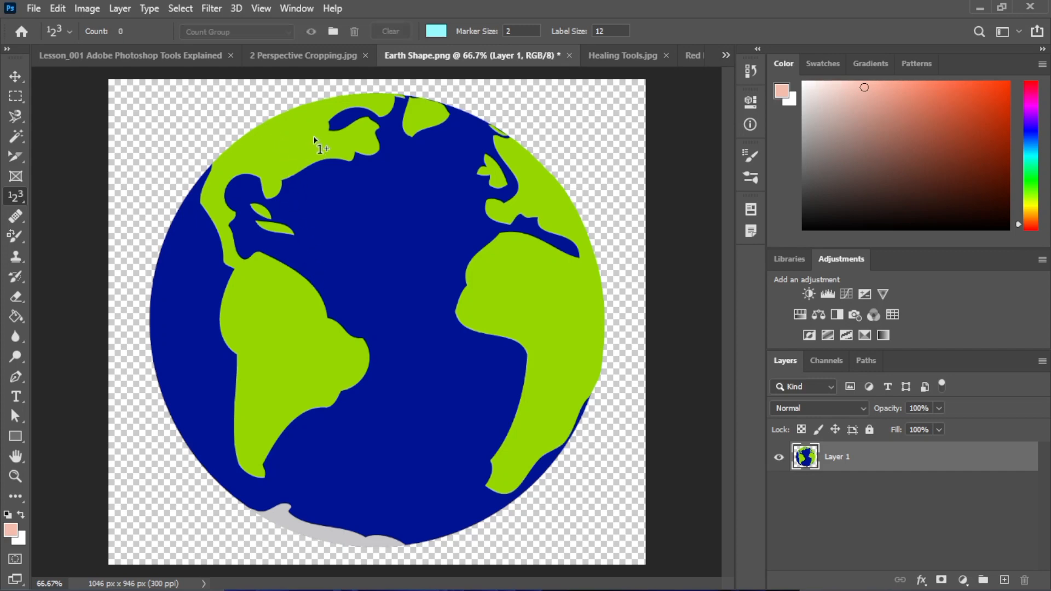
# - Set the Count tool's marker colour to black (000000) and its label size to 20
pyautogui.click(444, 35)
pyautogui.moveTo(394, 95); pyautogui.dragTo(508, 186)
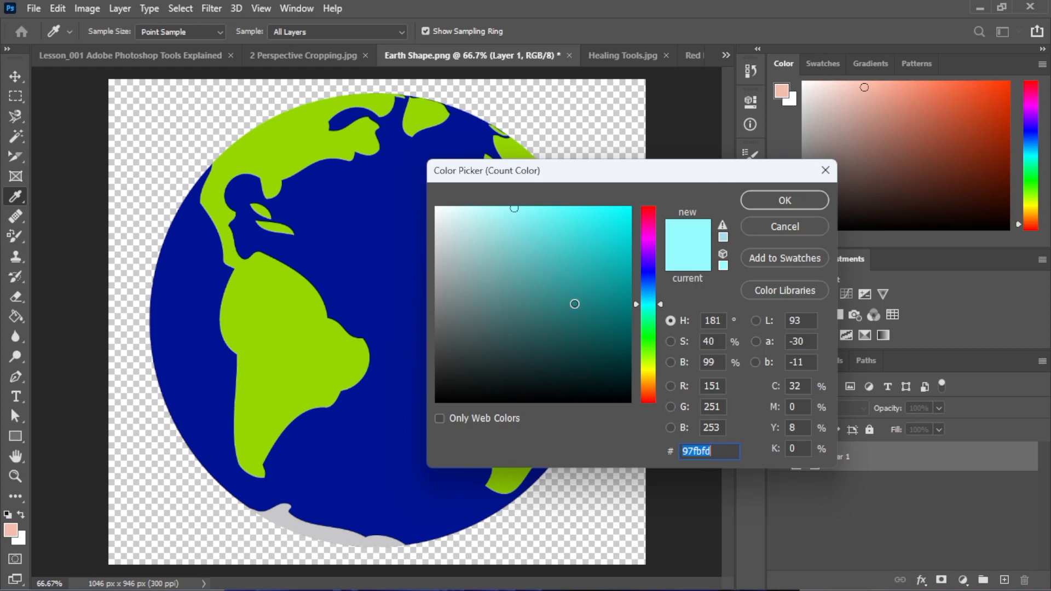
pyautogui.moveTo(575, 303); pyautogui.dragTo(646, 435)
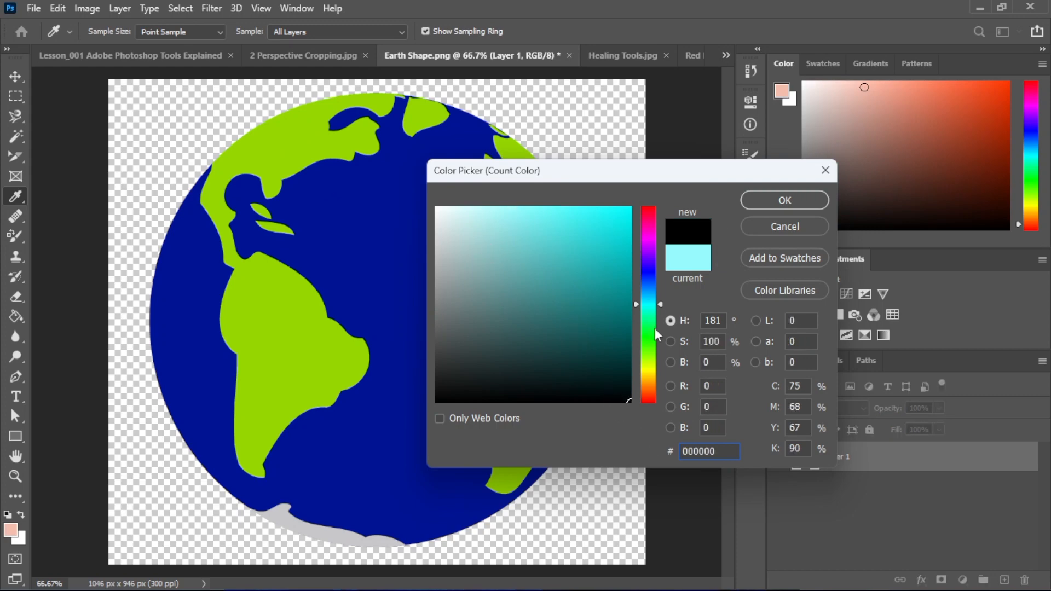
pyautogui.click(778, 200)
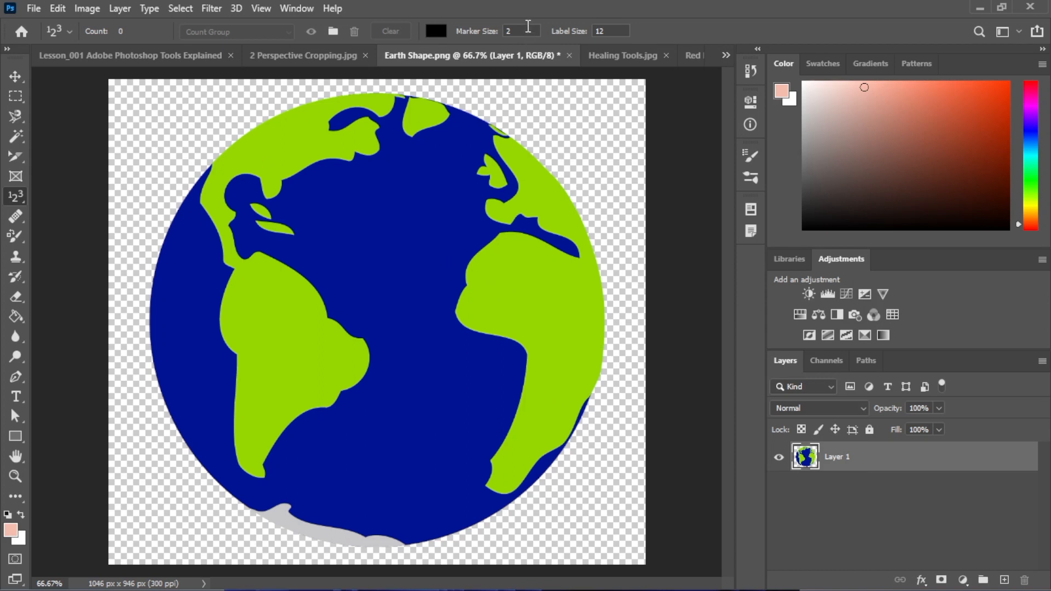
pyautogui.moveTo(606, 33); pyautogui.dragTo(566, 33)
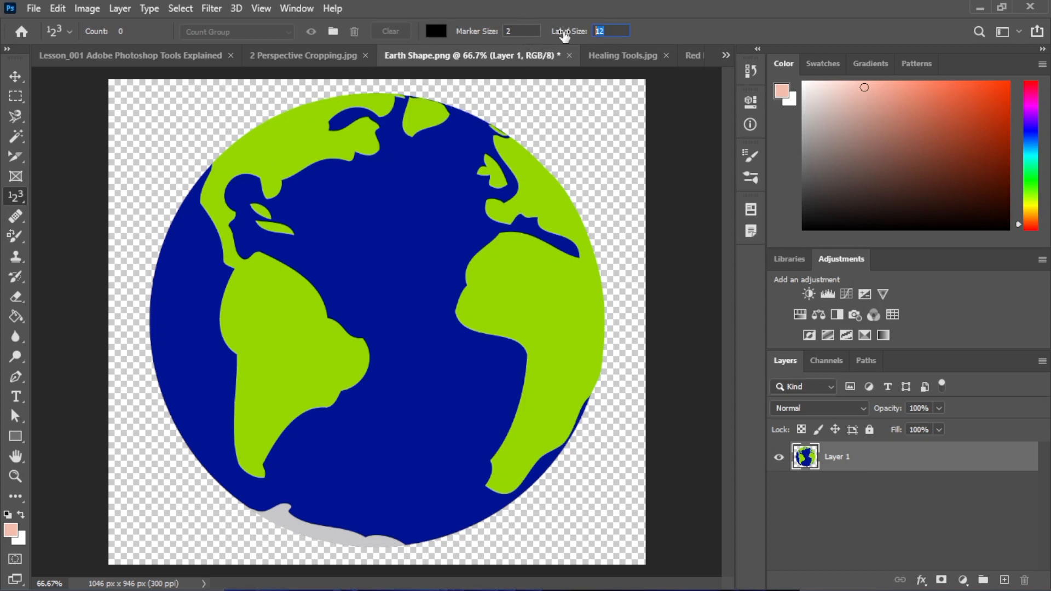
pyautogui.write('2')
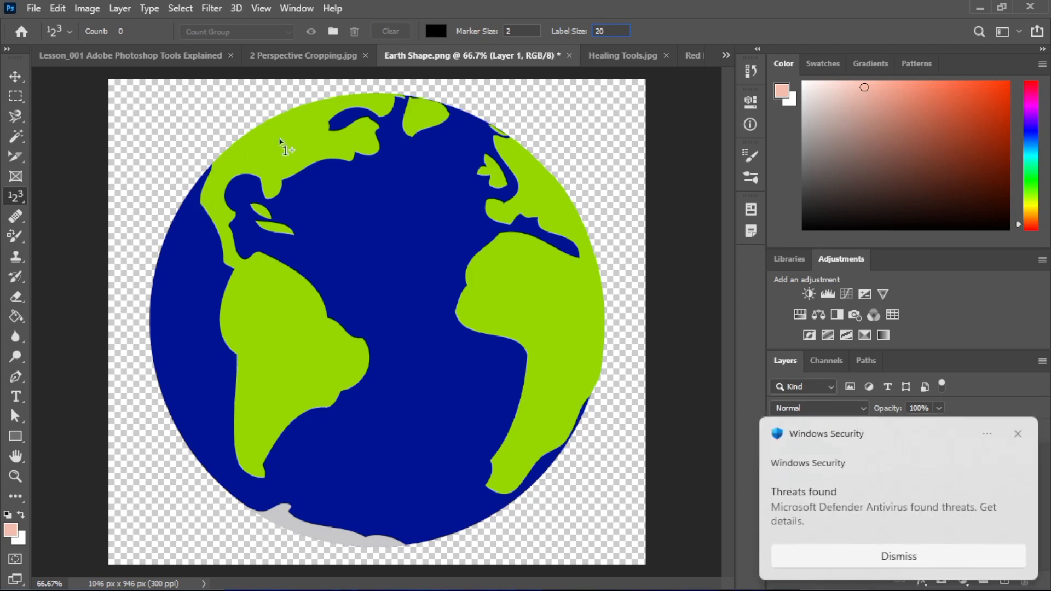
pyautogui.write('0')
# - Place seven count markers on the green landmasses: North America, the two Caribbean islands, Greenland, Europe, Britain and Africa
pyautogui.click(287, 137)
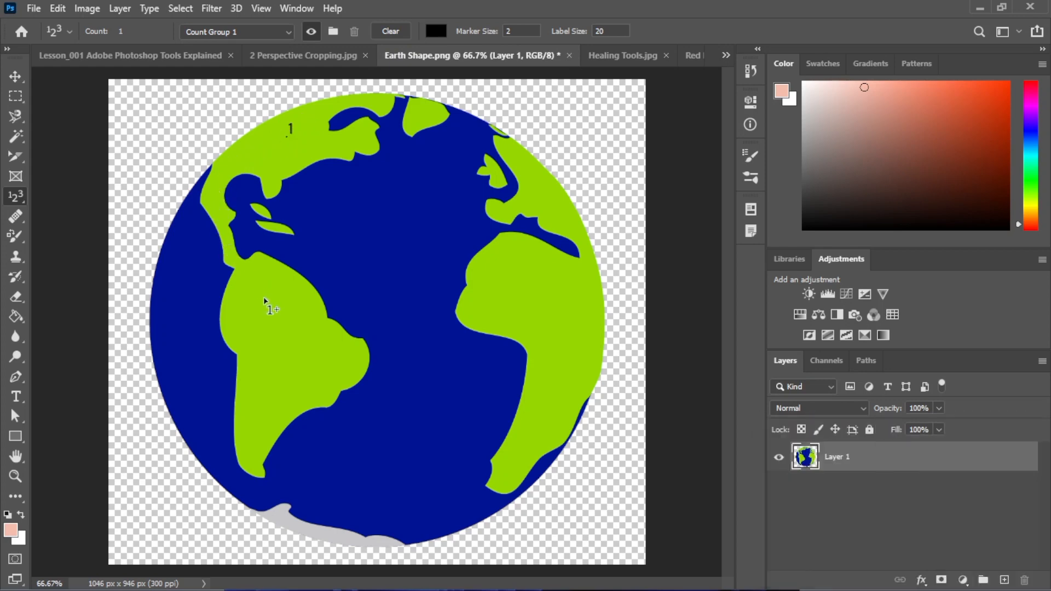
pyautogui.click(257, 204)
pyautogui.click(273, 228)
pyautogui.click(420, 107)
pyautogui.click(542, 194)
pyautogui.click(490, 169)
pyautogui.click(504, 298)
# - Clear all the count markers from the globe
pyautogui.rightClick(15, 195)
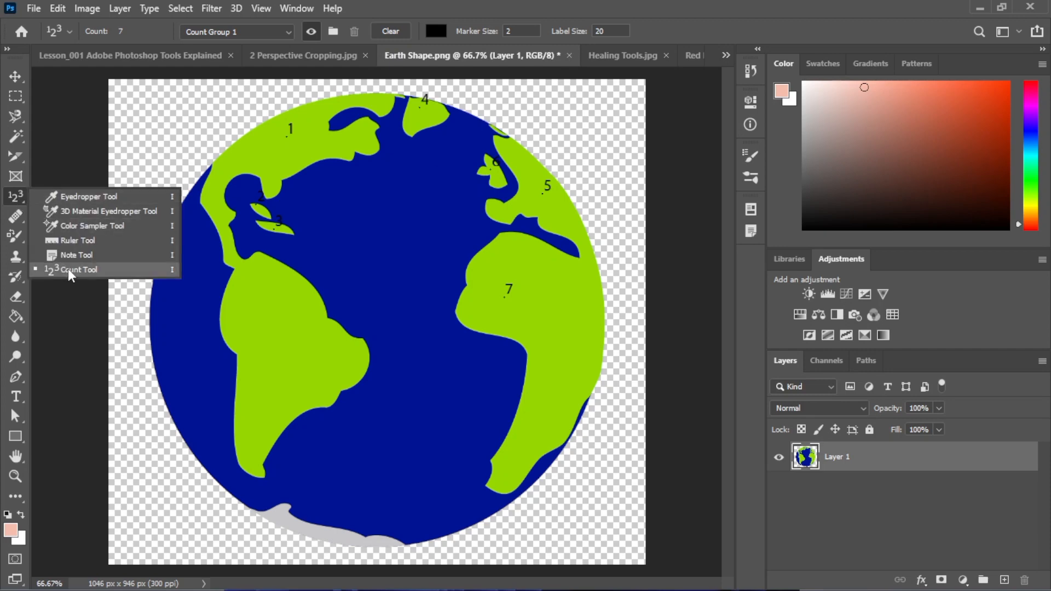
pyautogui.click(100, 271)
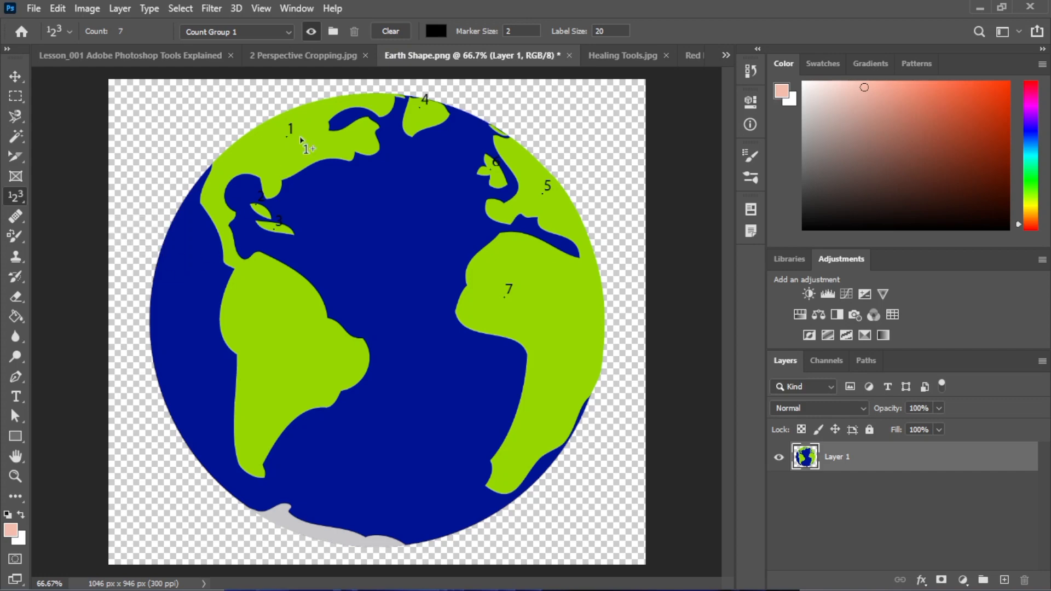
pyautogui.click(400, 31)
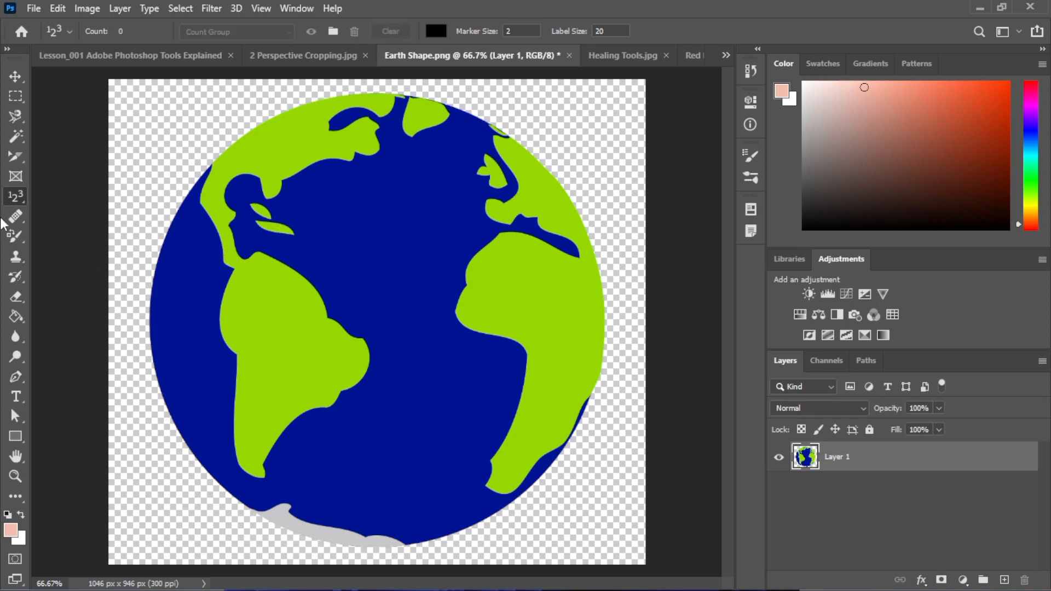
# - Make the Eyedropper tool active again in place of the Count tool
pyautogui.rightClick(15, 196)
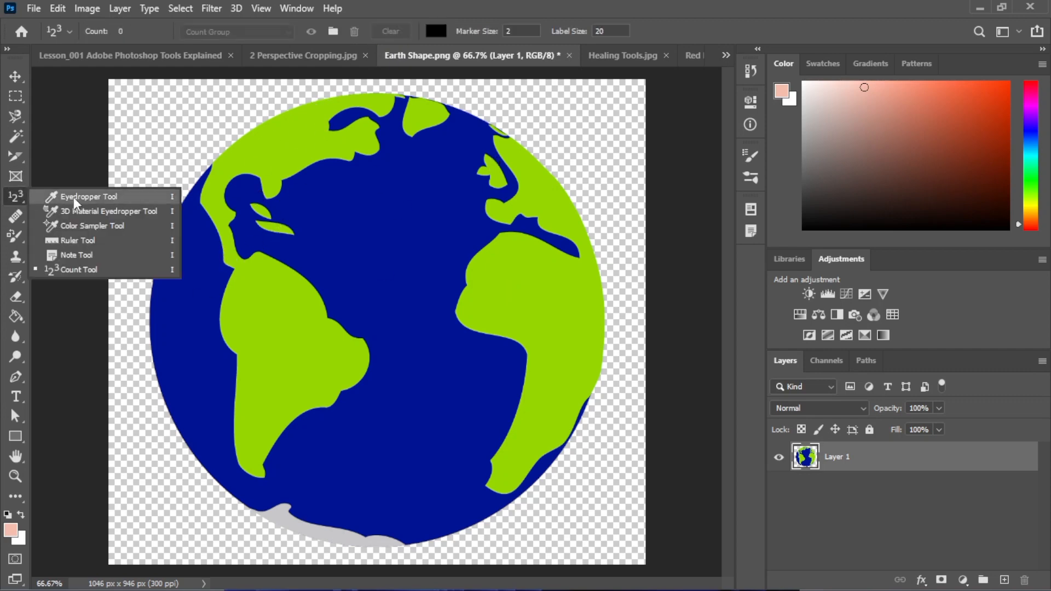
pyautogui.click(74, 197)
pyautogui.rightClick(22, 199)
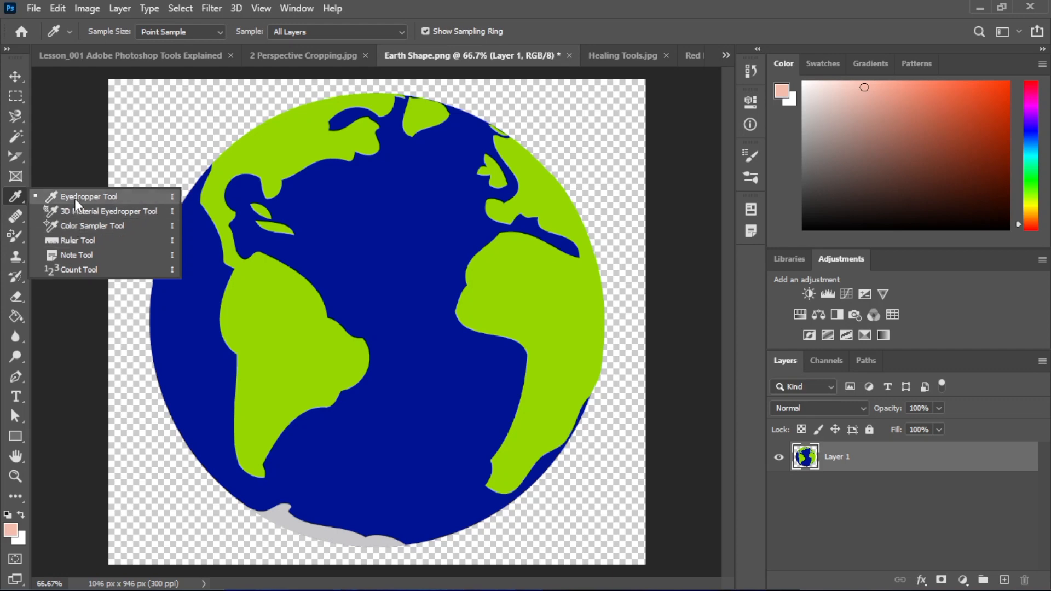
# - Activate the Spot Healing Brush tool, switch to Healing Tools.jpg and bring the blemished cheek into view
pyautogui.click(19, 219)
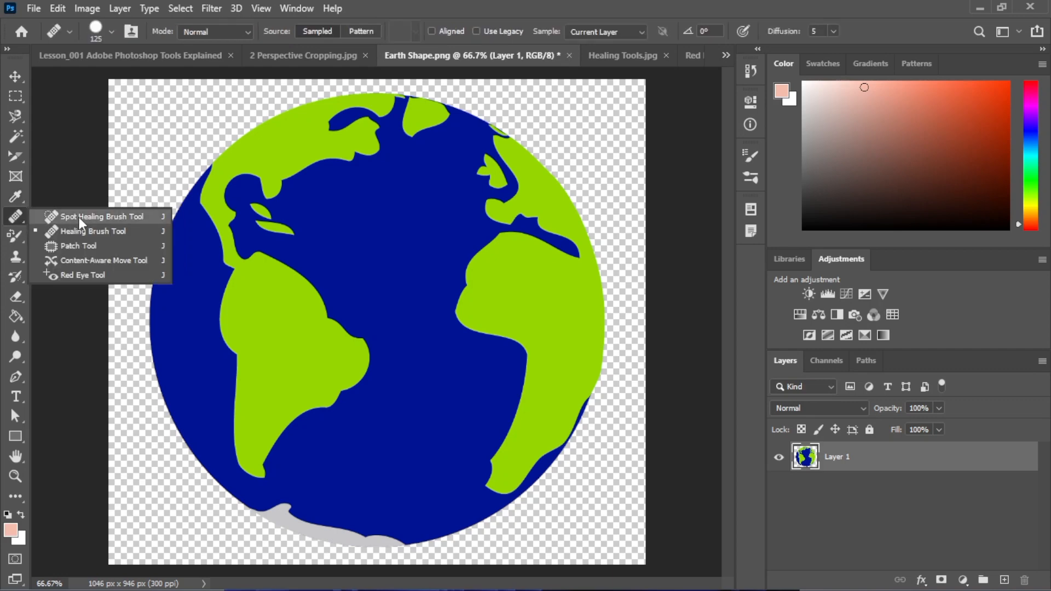
pyautogui.click(81, 218)
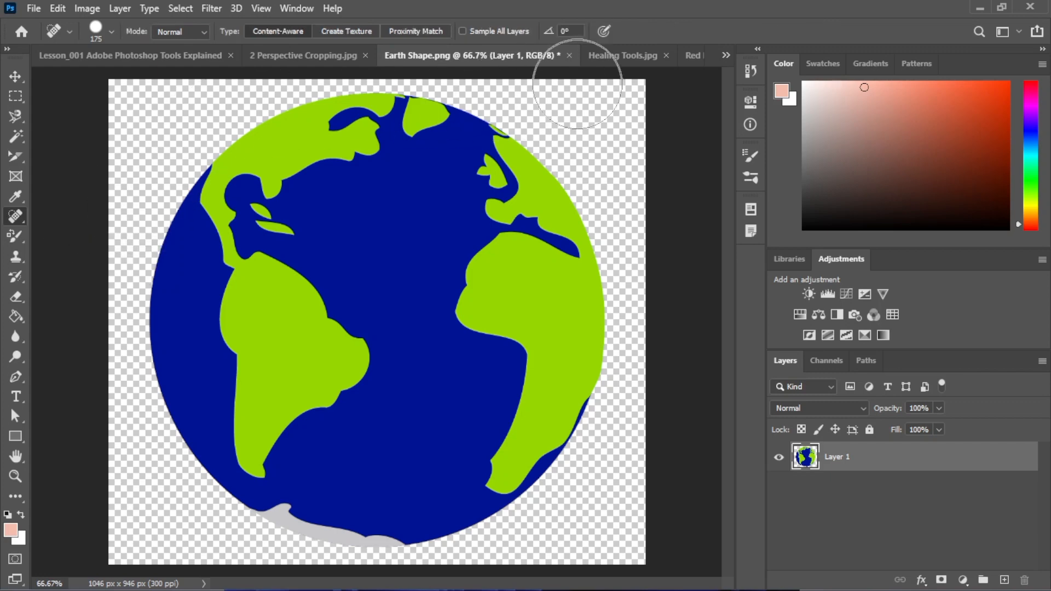
pyautogui.click(612, 56)
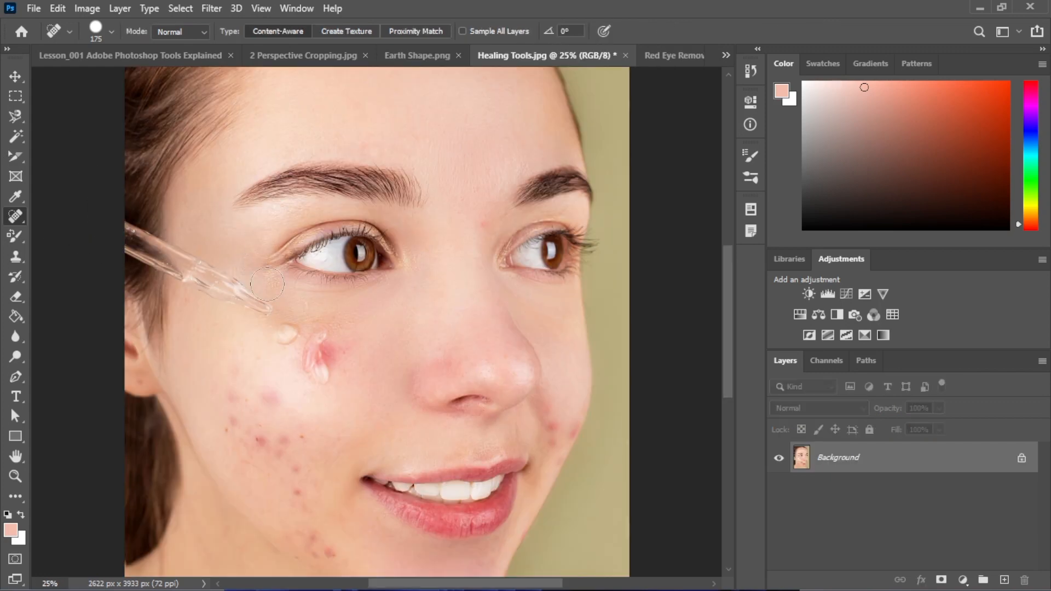
pyautogui.scroll(-4, 268, 284)
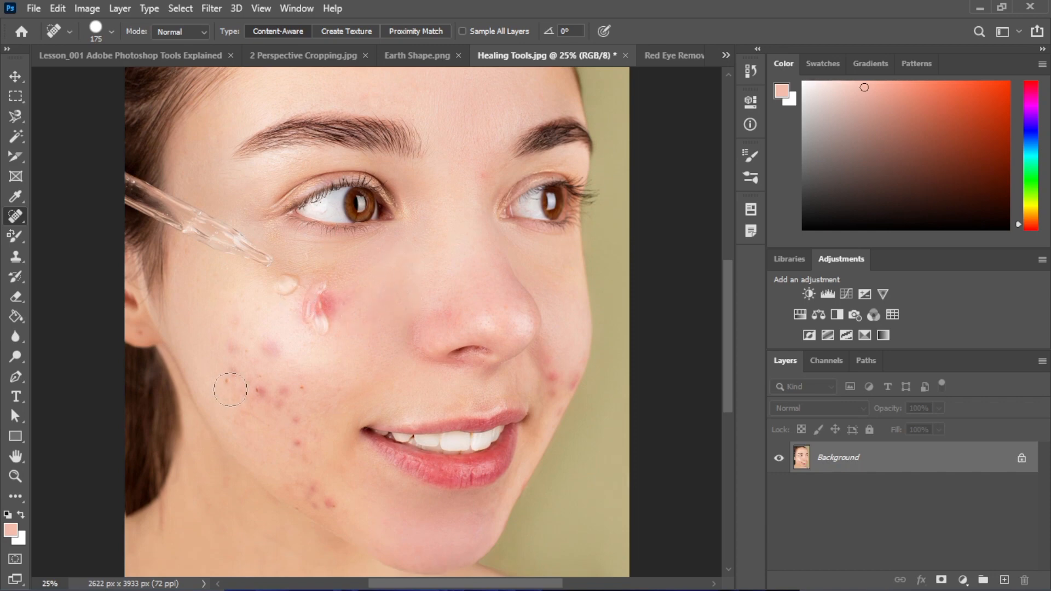
pyautogui.rightClick(15, 216)
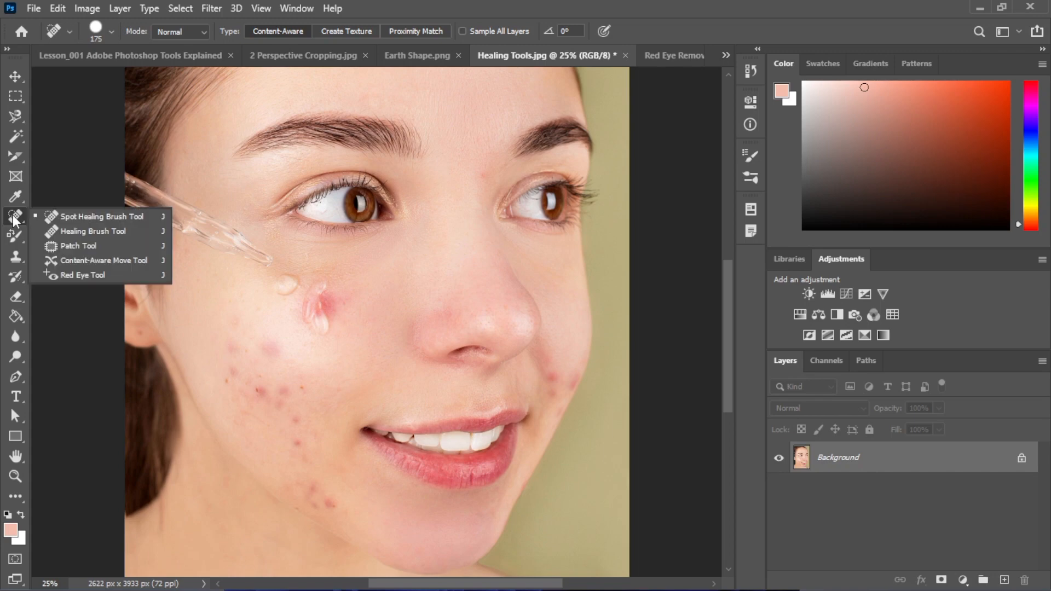
pyautogui.click(113, 220)
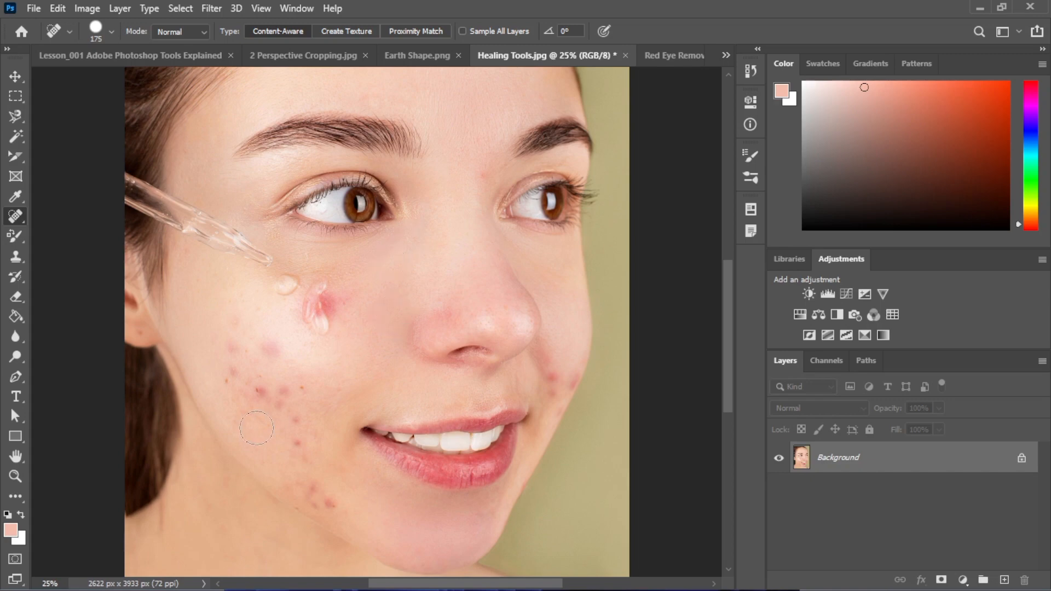
# - Try healing a cheek blemish directly on the Background layer, undo it, and duplicate the Background layer
pyautogui.click(255, 394)
pyautogui.hotkey('ctrl', 'z')
pyautogui.hotkey('ctrl', 'j')
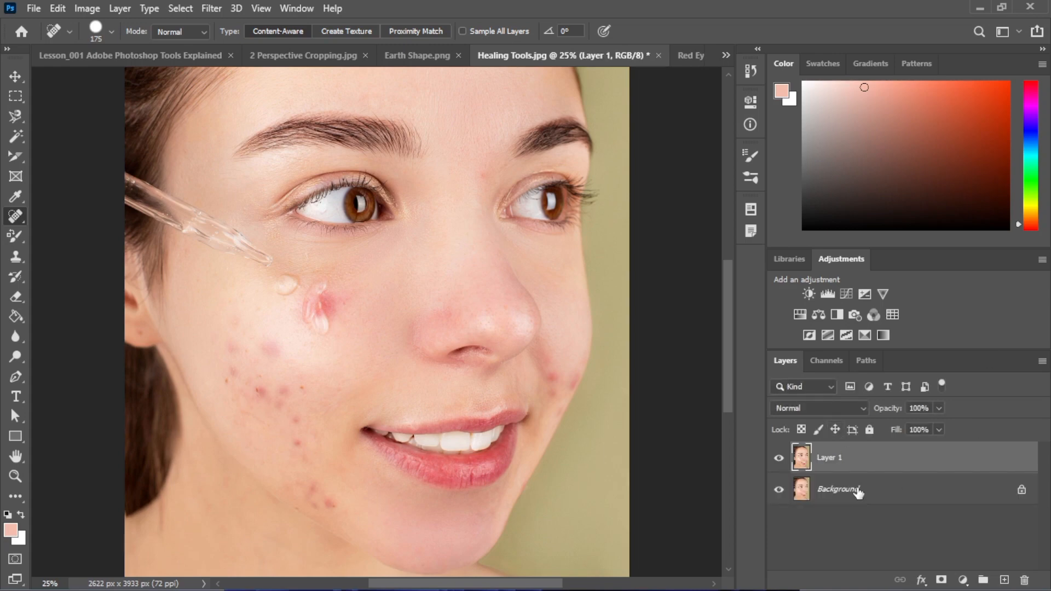
# - Heal two neighbouring blemish spots on the cheek on Layer 1 with the 175 px Spot Healing Brush
pyautogui.click(259, 391)
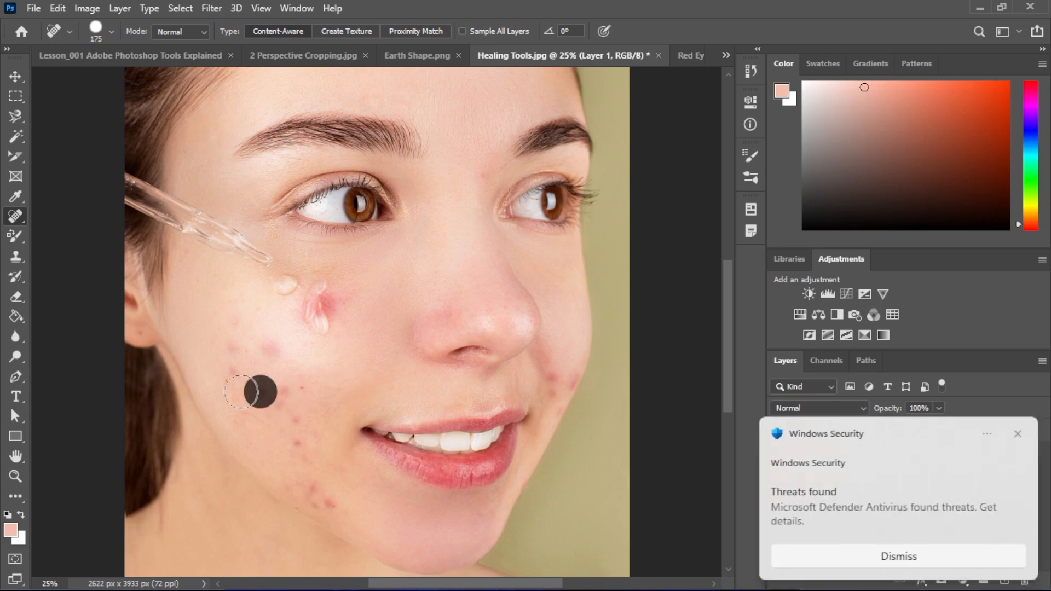
pyautogui.click(1018, 434)
pyautogui.click(291, 395)
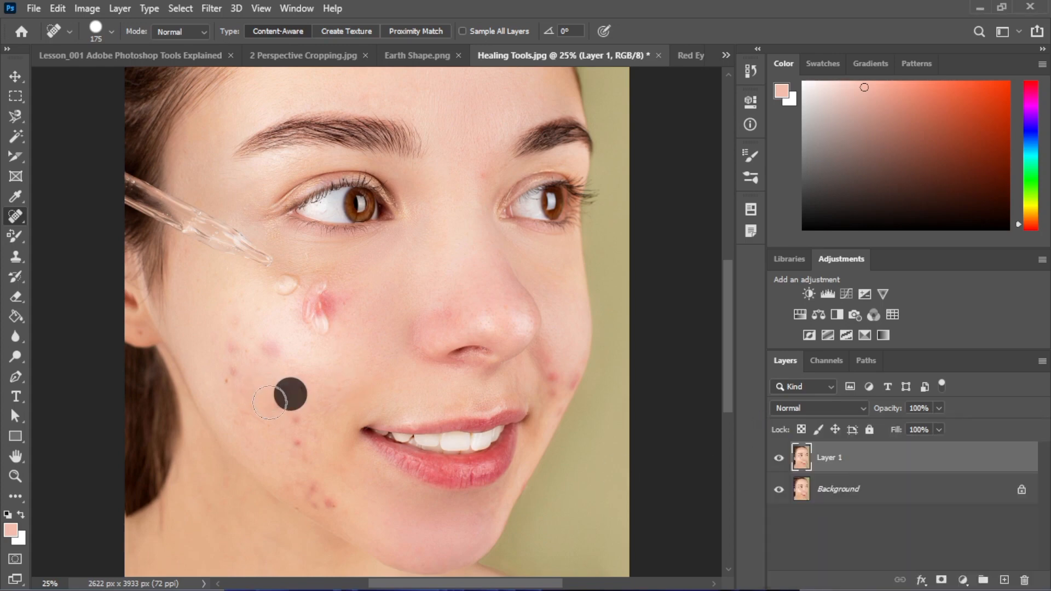
# - Enlarge and shrink the Spot Healing Brush repeatedly over the cheek, ending at 175 px
pyautogui.hotkey('ctrl', '+')
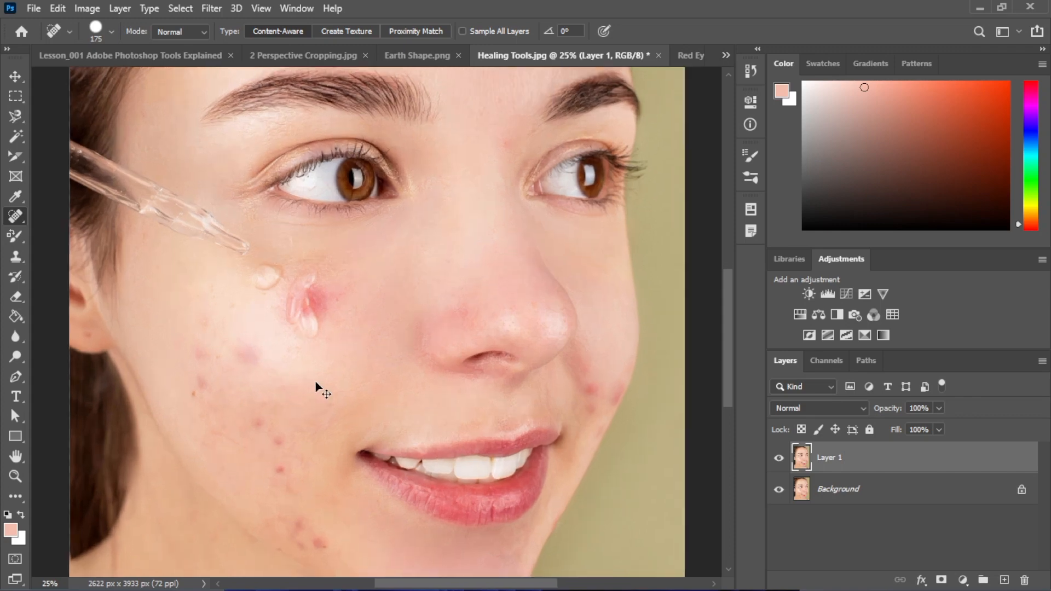
pyautogui.scroll(-4, 178, 409)
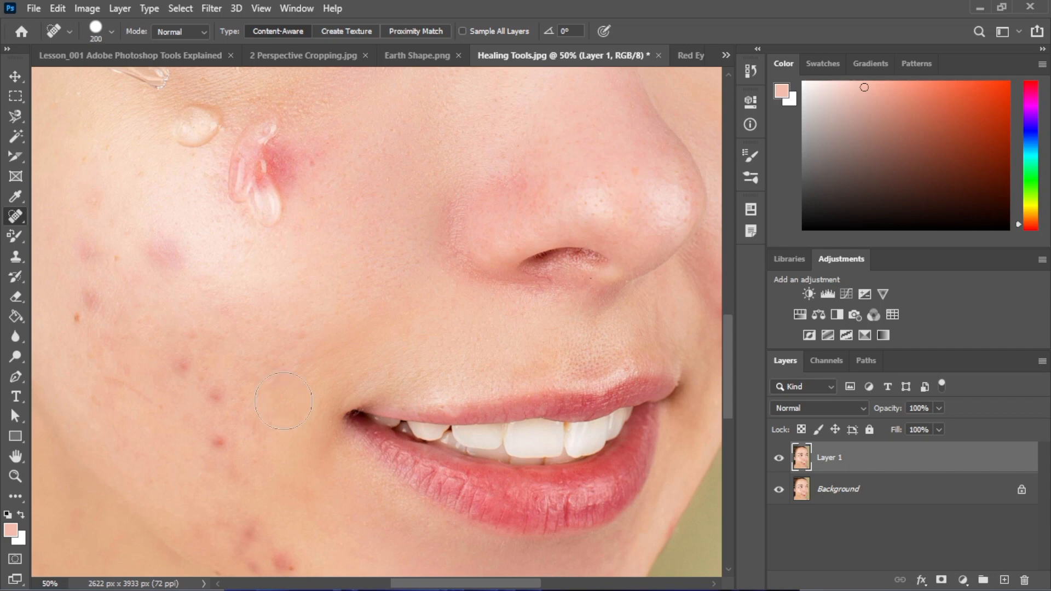
pyautogui.press(']')
pyautogui.press(']')
pyautogui.press('[')
pyautogui.press('[')
pyautogui.press('[')
pyautogui.press('[')
pyautogui.press('[')
pyautogui.press('[')
pyautogui.press(']')
pyautogui.press(']')
pyautogui.press(']')
pyautogui.press(']')
pyautogui.press(']')
# - Set the Spot Healing Brush size to 26 px and heal two small red spots on the cheek beside the mouth corner
pyautogui.click(112, 31)
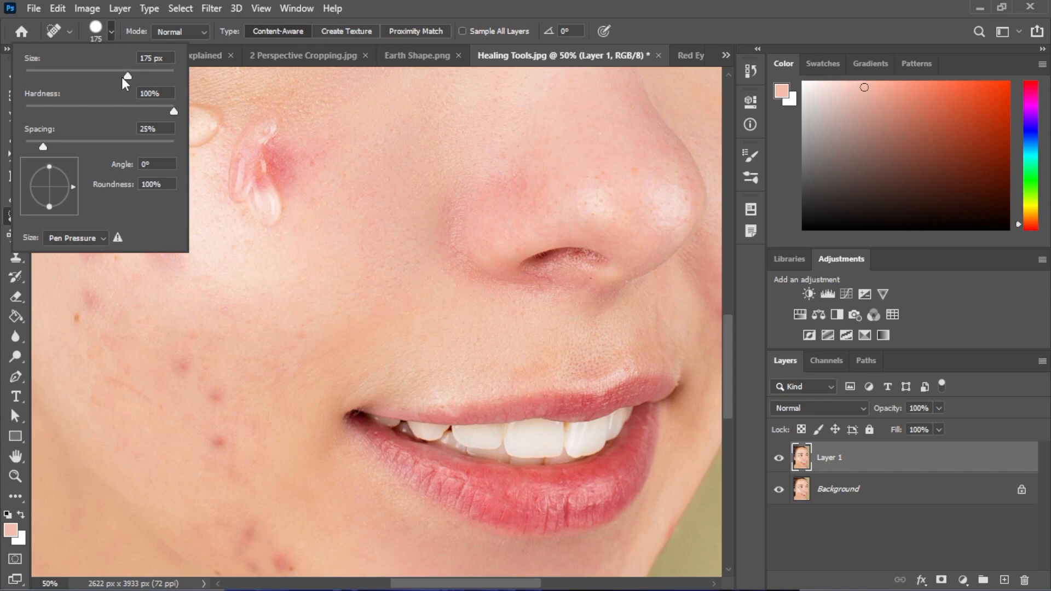
pyautogui.moveTo(108, 76)
pyautogui.mouseDown()
pyautogui.moveTo(173, 76)
pyautogui.moveTo(43, 77)
pyautogui.mouseUp()
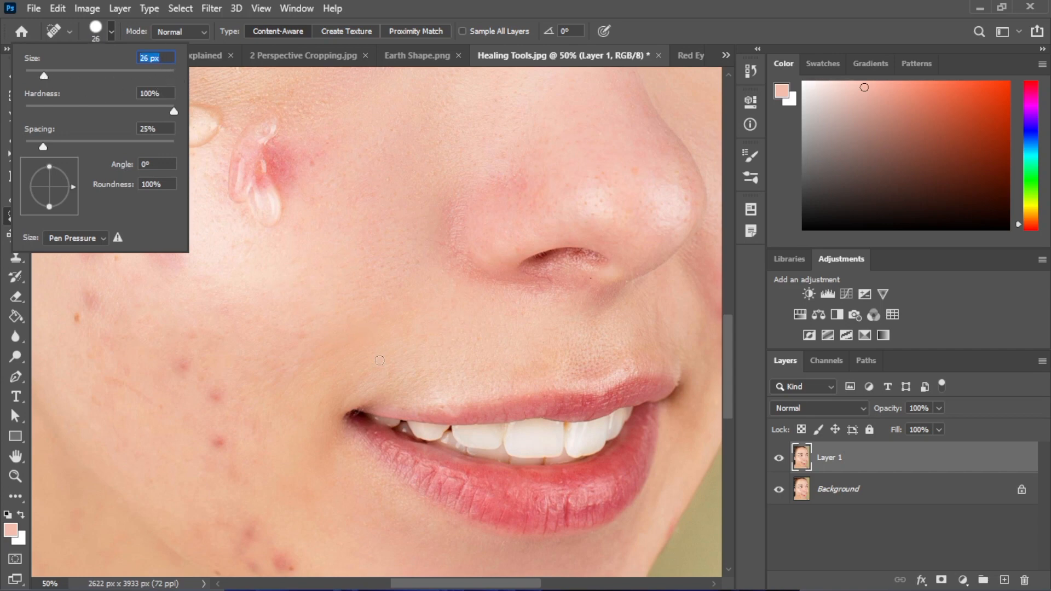
pyautogui.click(217, 440)
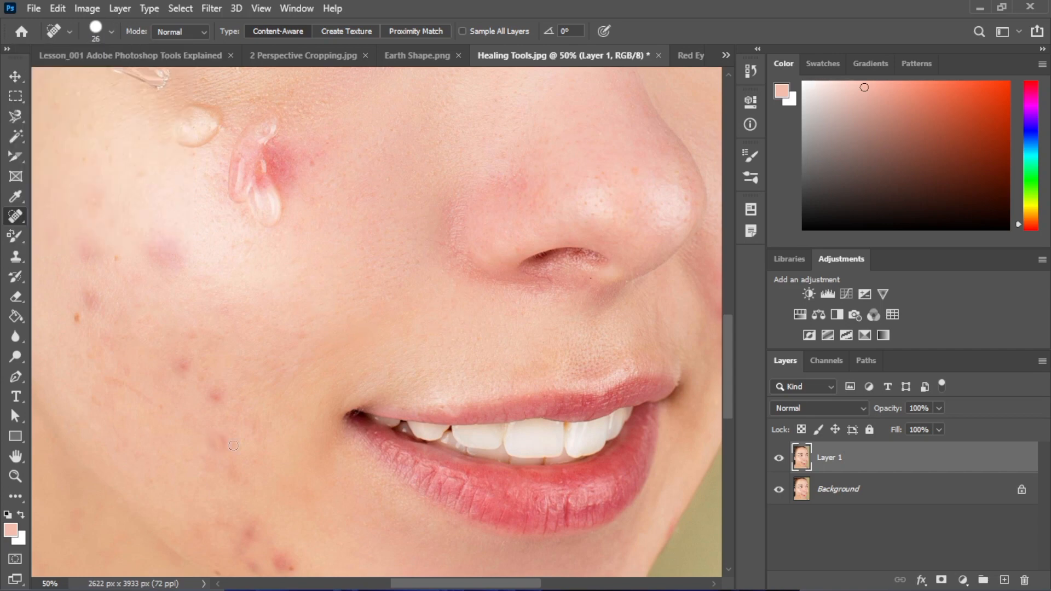
pyautogui.click(218, 400)
# - Step the Spot Healing Brush size up and down, finishing at 40 px
pyautogui.press('[')
pyautogui.press(']')
pyautogui.press(']')
pyautogui.press(']')
pyautogui.press(']')
pyautogui.press(']')
pyautogui.press(']')
pyautogui.press(']')
pyautogui.press(']')
pyautogui.press(']')
pyautogui.press('[')
pyautogui.press('[')
pyautogui.press('[')
pyautogui.press('[')
pyautogui.press('[')
pyautogui.press('[')
pyautogui.press('[')
pyautogui.press('[')
pyautogui.press('[')
pyautogui.press('[')
pyautogui.press('[')
# - Heal the remaining dark spots and the pinkish patch on the upper and outer cheek with the 40 px Spot Healing Brush
pyautogui.click(182, 370)
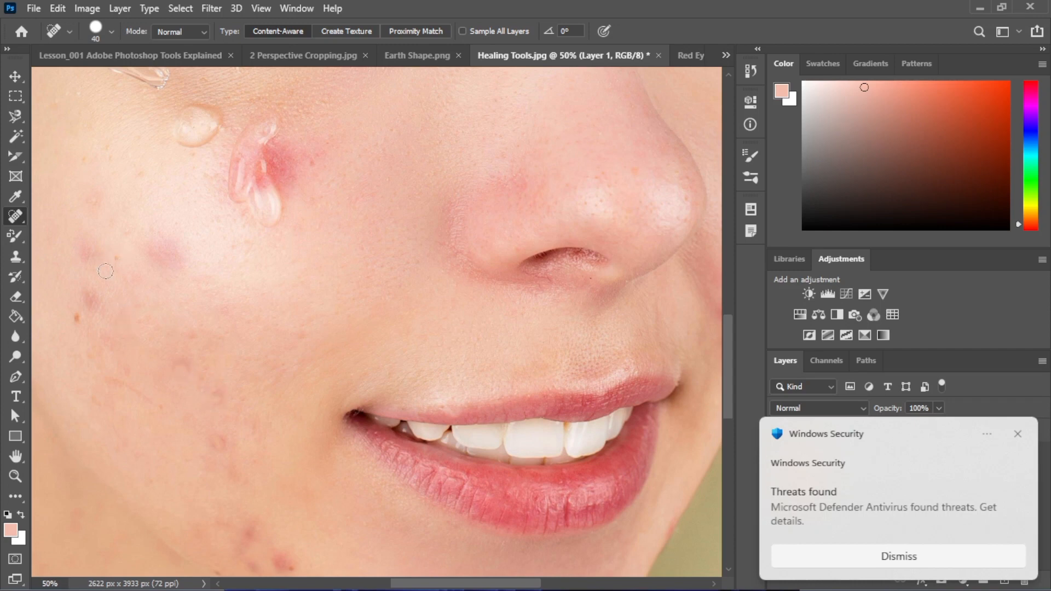
pyautogui.moveTo(92, 255)
pyautogui.mouseDown()
pyautogui.moveTo(80, 283)
pyautogui.moveTo(90, 304)
pyautogui.mouseUp()
pyautogui.click(71, 321)
pyautogui.click(163, 263)
pyautogui.click(162, 260)
pyautogui.moveTo(149, 256); pyautogui.dragTo(176, 254)
pyautogui.click(173, 253)
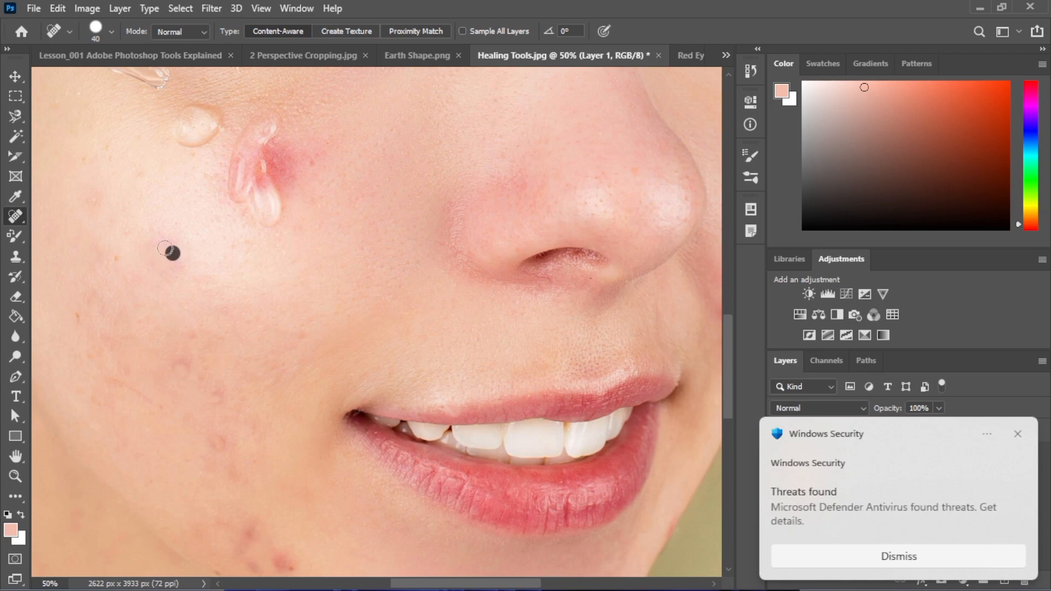
pyautogui.click(215, 385)
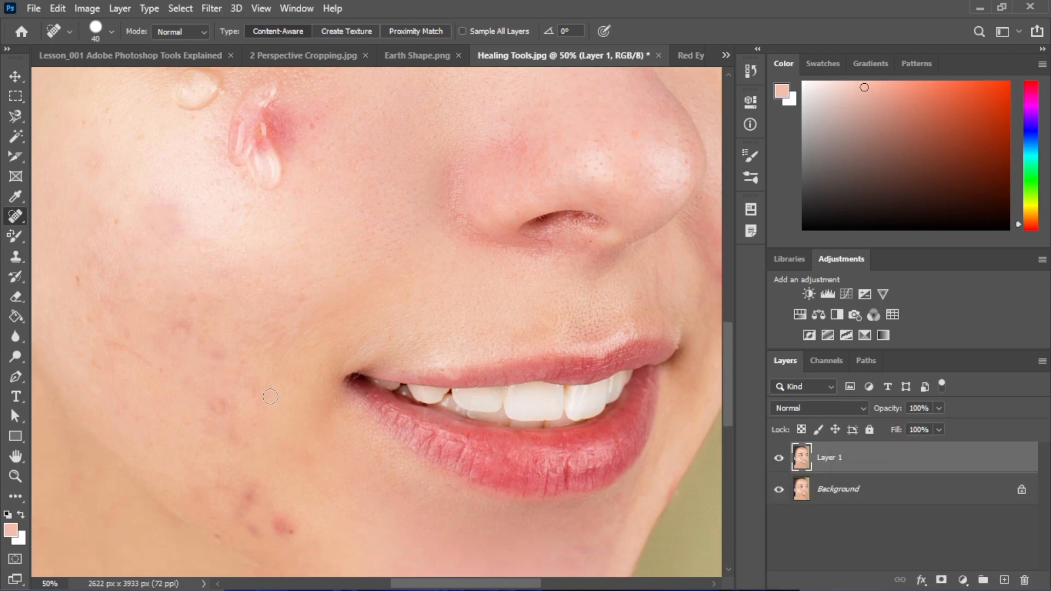
# - Heal the cluster of red blemishes along the jawline below the mouth corner
pyautogui.scroll(-5, 246, 433)
pyautogui.moveTo(268, 433)
pyautogui.mouseDown()
pyautogui.moveTo(289, 440)
pyautogui.moveTo(259, 442)
pyautogui.moveTo(243, 411)
pyautogui.mouseUp()
pyautogui.click(293, 442)
pyautogui.click(246, 441)
pyautogui.click(221, 447)
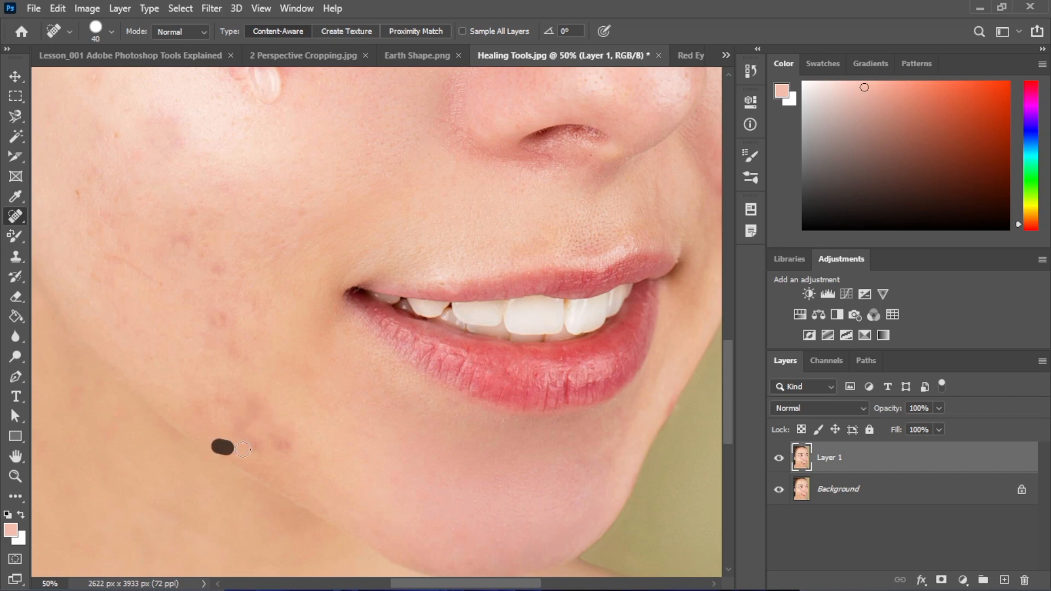
pyautogui.click(266, 440)
# - Heal the leftover reddish marks on the middle of the cheek beside the mouth with short strokes and dabs
pyautogui.click(240, 346)
pyautogui.click(220, 304)
pyautogui.click(218, 324)
pyautogui.moveTo(206, 254); pyautogui.dragTo(224, 290)
pyautogui.moveTo(191, 223)
pyautogui.mouseDown()
pyautogui.moveTo(183, 230)
pyautogui.moveTo(207, 334)
pyautogui.mouseUp()
pyautogui.click(221, 324)
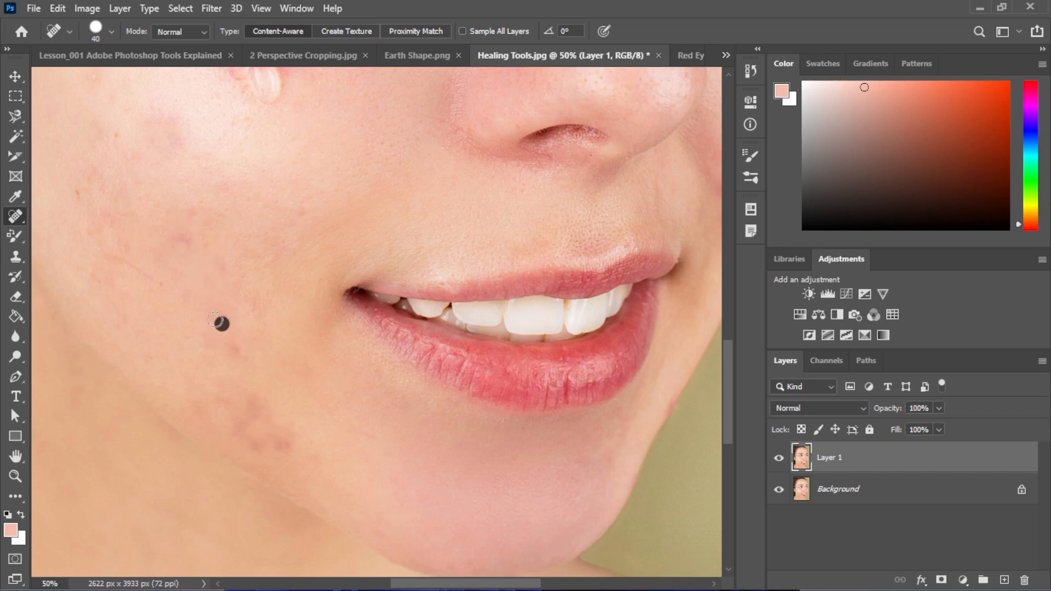
# - Heal the remaining small marks along the outer and middle cheek with Spot Healing Brush dabs and short strokes
pyautogui.click(235, 348)
pyautogui.moveTo(77, 197); pyautogui.dragTo(79, 210)
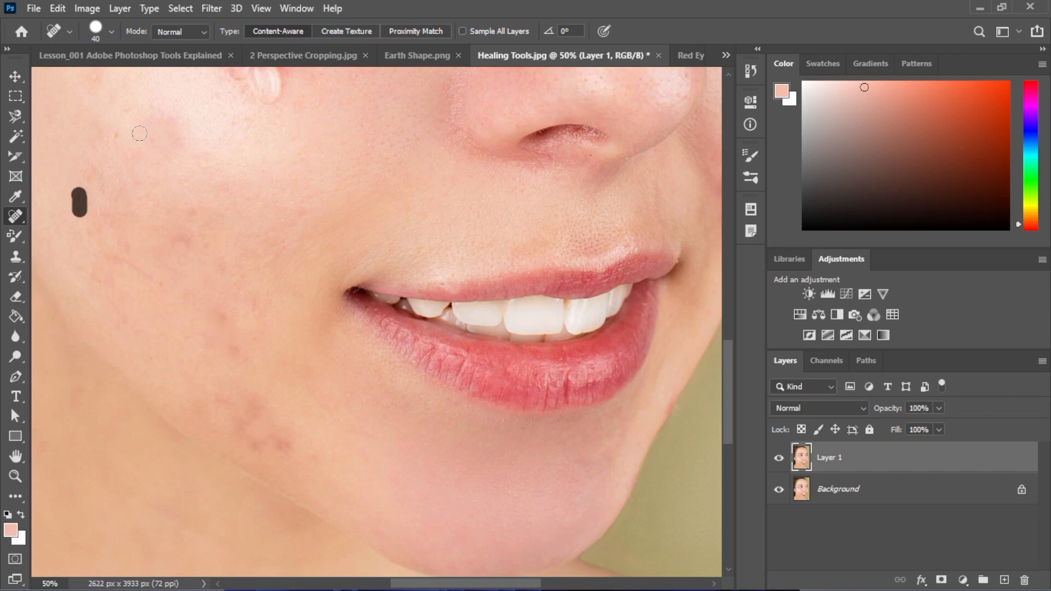
pyautogui.click(110, 135)
pyautogui.click(239, 127)
pyautogui.click(114, 140)
pyautogui.click(112, 209)
pyautogui.click(219, 319)
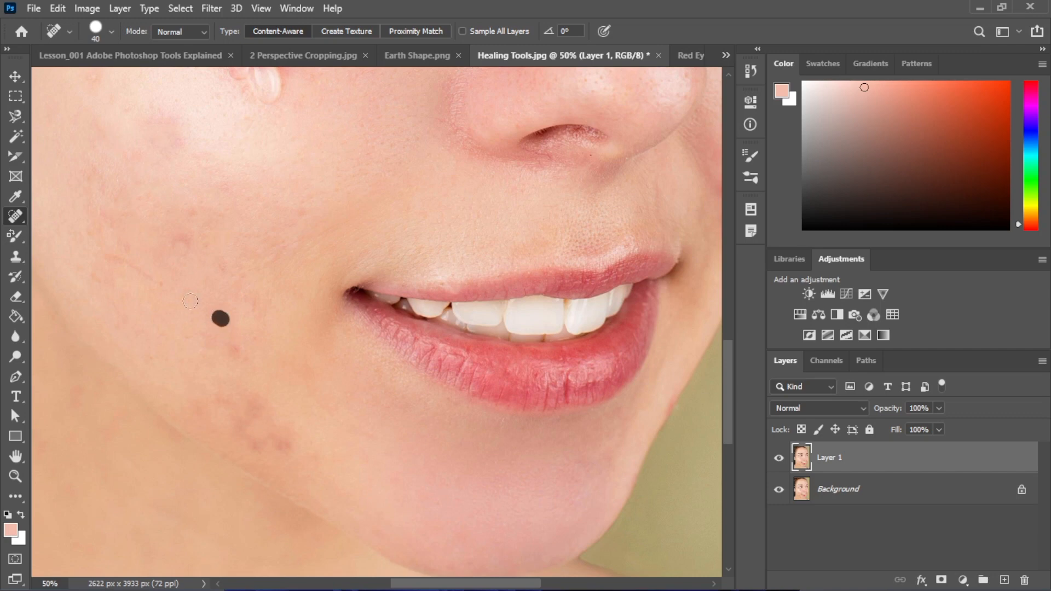
pyautogui.moveTo(186, 243); pyautogui.dragTo(172, 243)
# - Heal the reddish patches on the lower cheek and jawline with short strokes and dabs
pyautogui.click(255, 410)
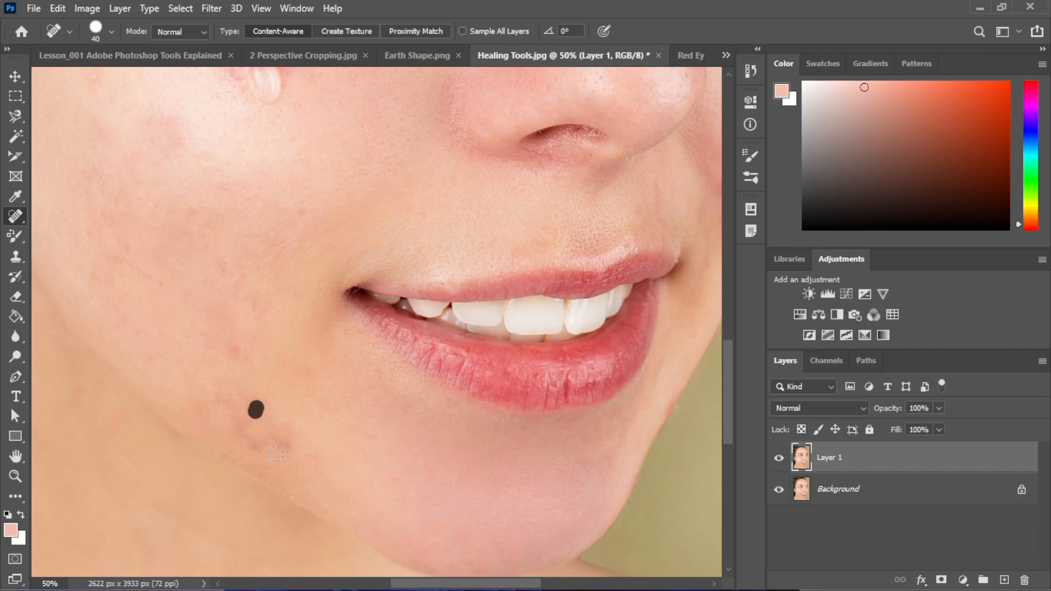
pyautogui.moveTo(257, 419); pyautogui.dragTo(287, 459)
pyautogui.moveTo(269, 401)
pyautogui.mouseDown()
pyautogui.moveTo(231, 390)
pyautogui.moveTo(233, 343)
pyautogui.moveTo(205, 316)
pyautogui.moveTo(250, 394)
pyautogui.mouseUp()
pyautogui.click(235, 349)
pyautogui.click(205, 314)
pyautogui.click(195, 403)
# - Even out the leftover redness on the middle cheek, then heal the reddish jawline patch with longer strokes
pyautogui.moveTo(151, 278); pyautogui.dragTo(122, 257)
pyautogui.moveTo(112, 300); pyautogui.dragTo(111, 255)
pyautogui.click(192, 216)
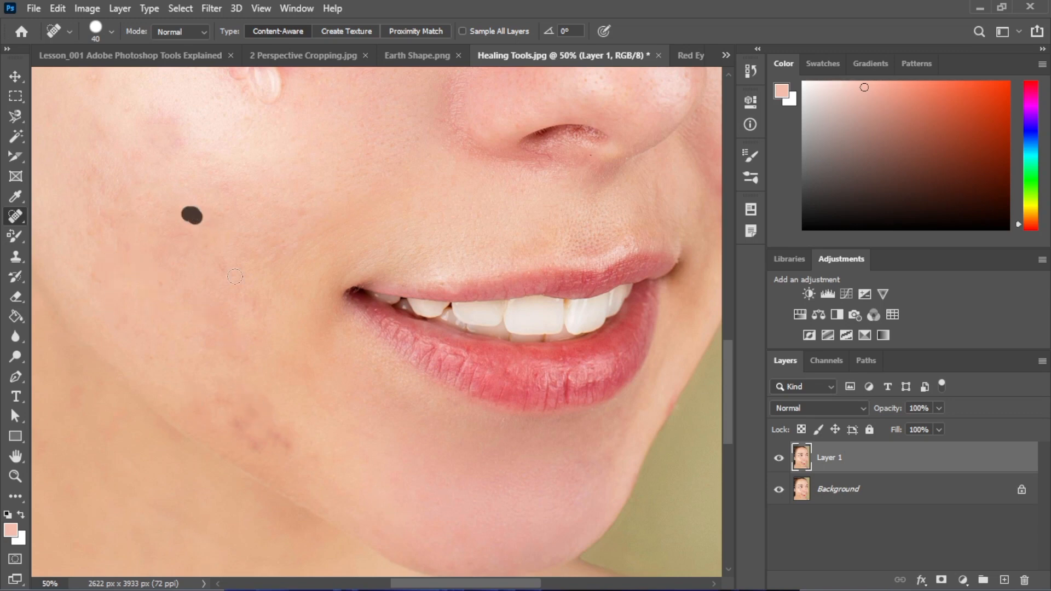
pyautogui.moveTo(233, 277); pyautogui.dragTo(198, 264)
pyautogui.click(219, 261)
pyautogui.click(205, 311)
pyautogui.moveTo(185, 320); pyautogui.dragTo(226, 398)
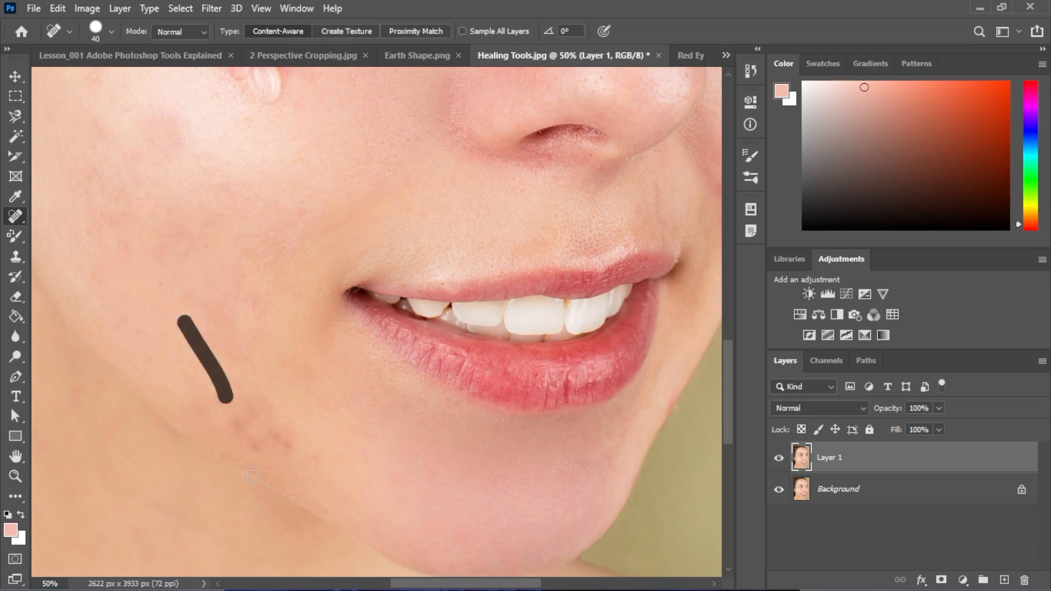
pyautogui.moveTo(314, 462); pyautogui.dragTo(234, 416)
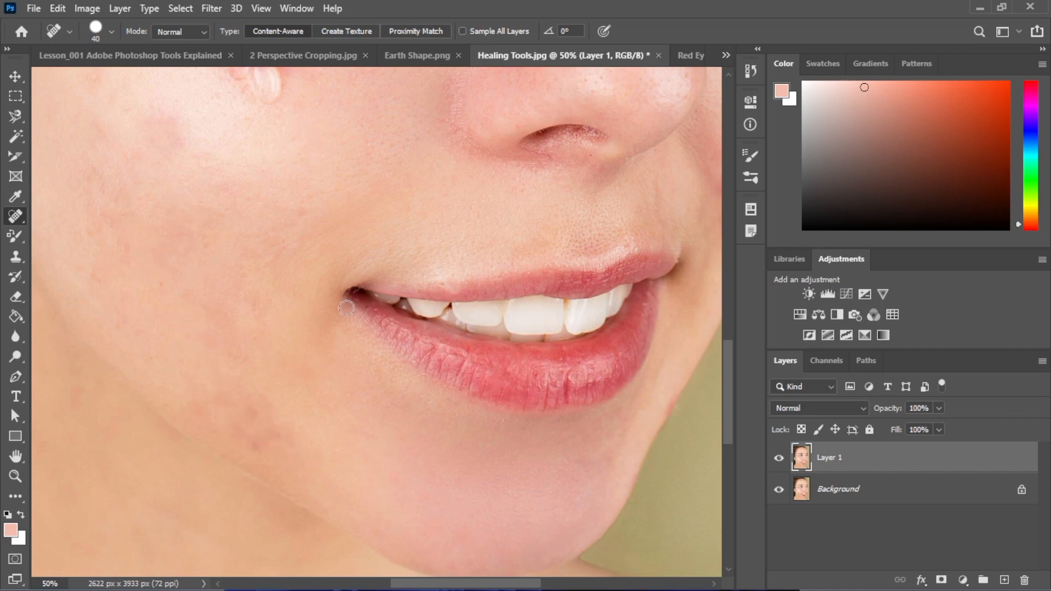
# - Heal the red spots on the far cheek beside the nose with the Spot Healing Brush
pyautogui.hotkey('ctrl', '-')
pyautogui.hotkey('ctrl', '-')
pyautogui.hotkey('ctrl', '-')
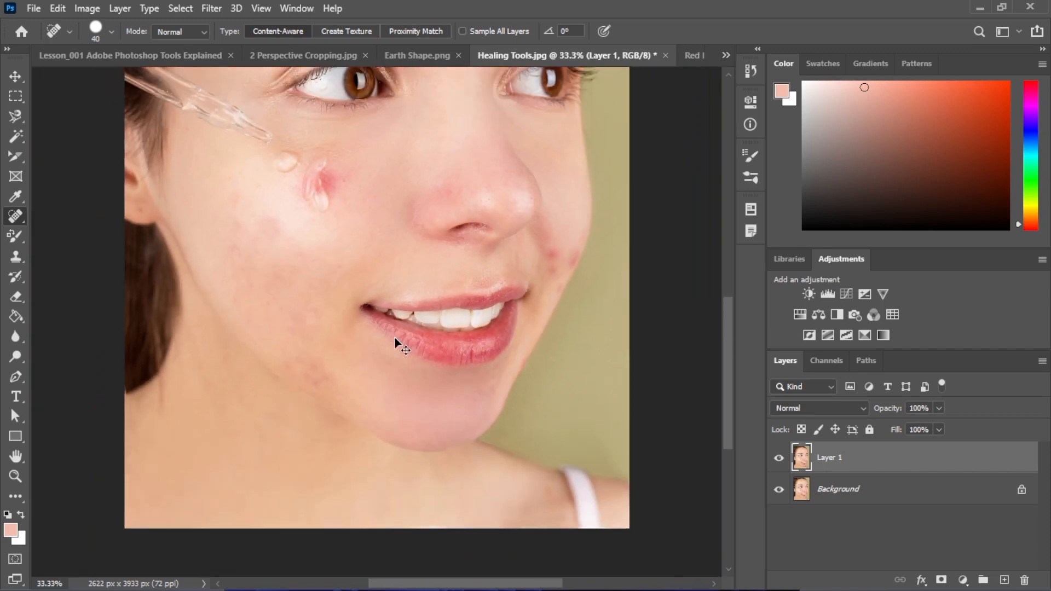
pyautogui.hotkey('ctrl', '+')
pyautogui.hotkey('ctrl', '+')
pyautogui.hotkey('ctrl', '+')
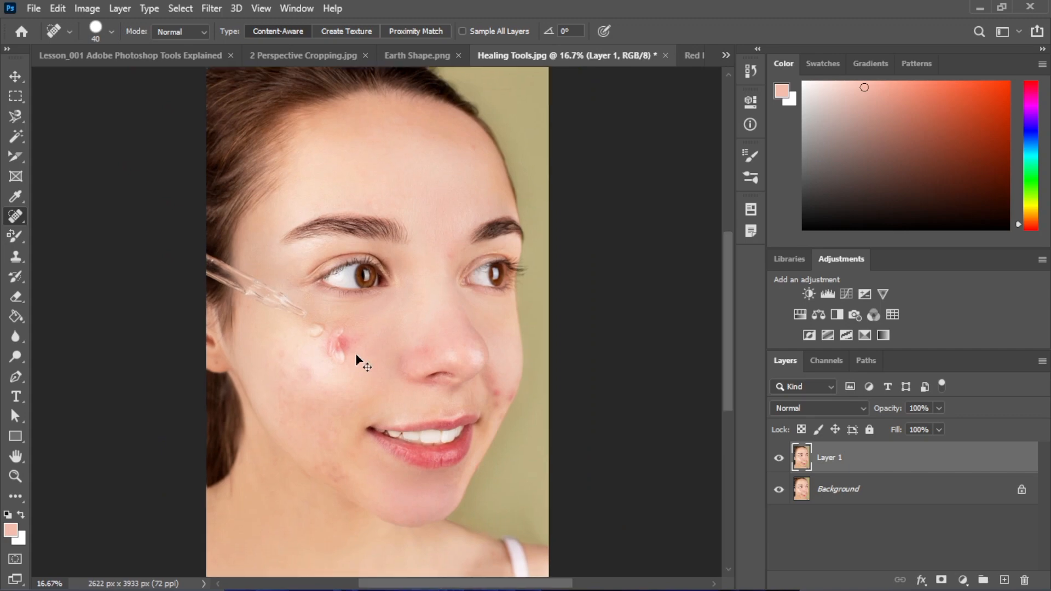
pyautogui.scroll(-1, 681, 503)
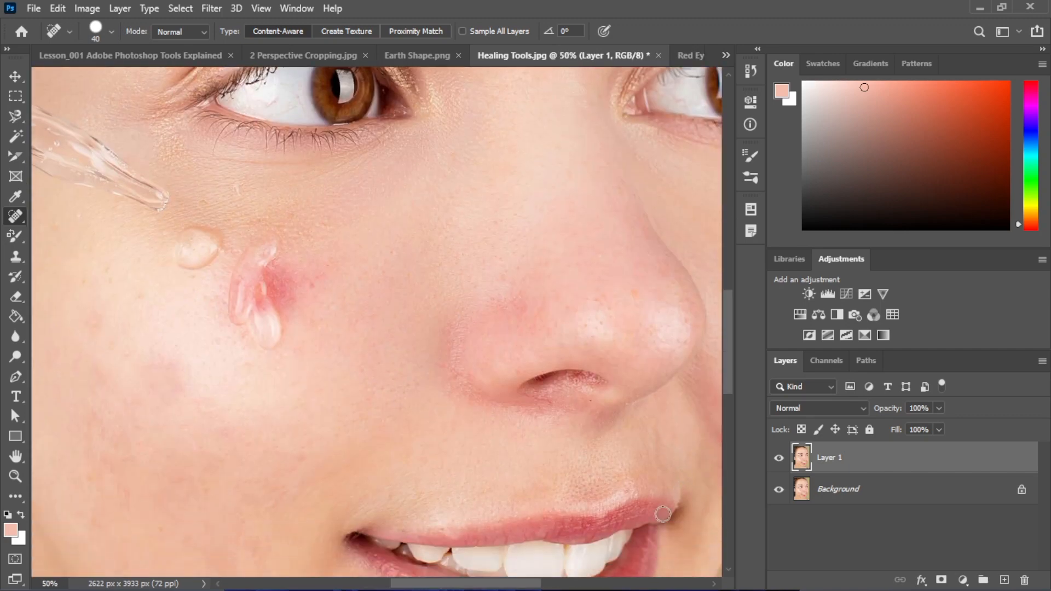
pyautogui.moveTo(447, 585); pyautogui.dragTo(500, 584)
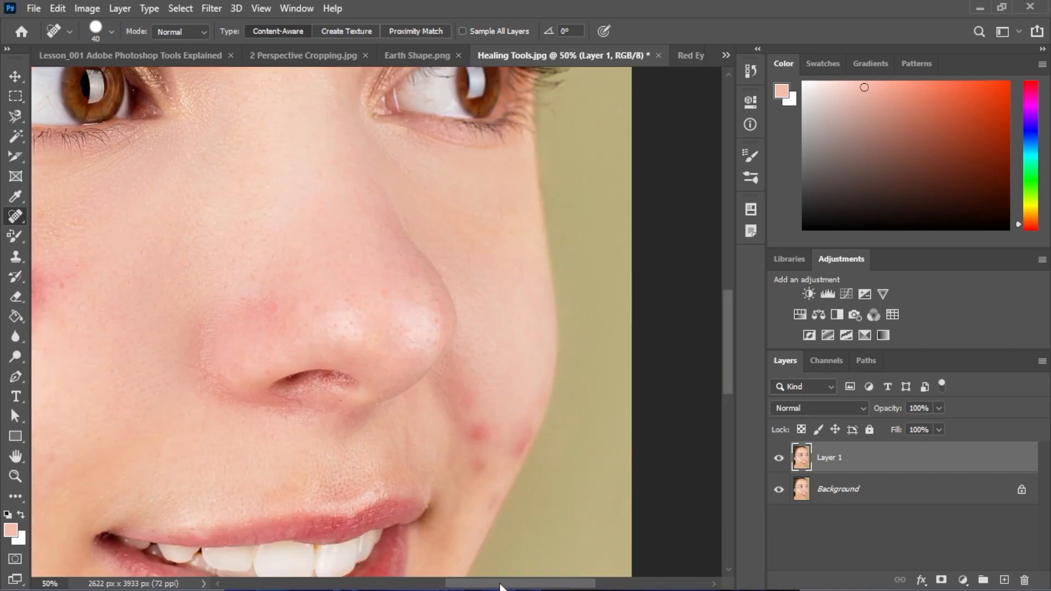
pyautogui.moveTo(474, 432)
pyautogui.mouseDown()
pyautogui.moveTo(453, 430)
pyautogui.moveTo(492, 457)
pyautogui.moveTo(518, 454)
pyautogui.mouseUp()
pyautogui.click(478, 431)
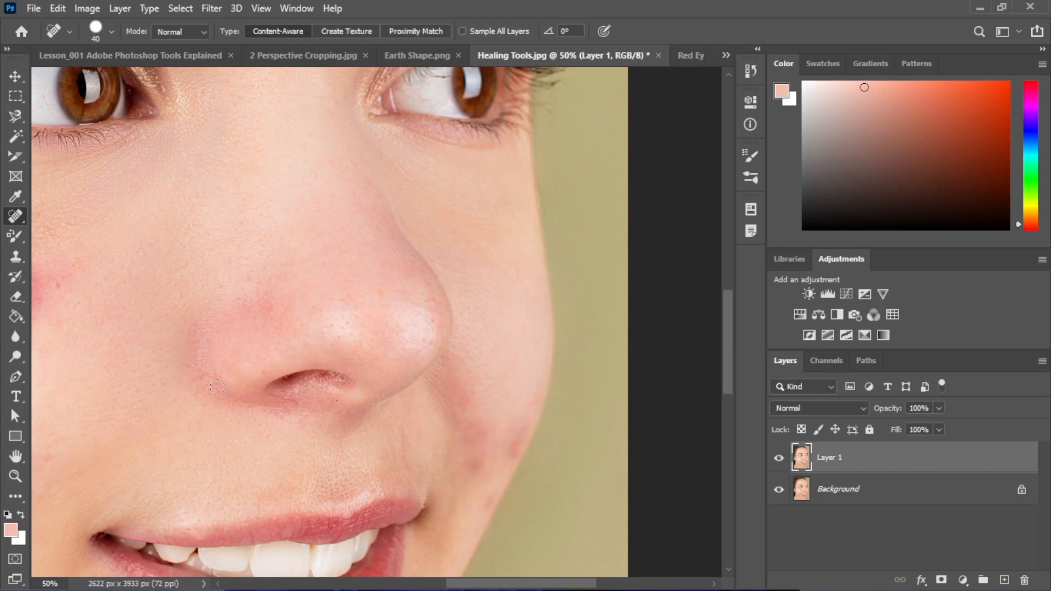
# - Switch to the Healing Brush Tool and try to heal the red wound under the eye without a source point
pyautogui.scroll(-1, 452, 543)
pyautogui.moveTo(478, 586); pyautogui.dragTo(436, 585)
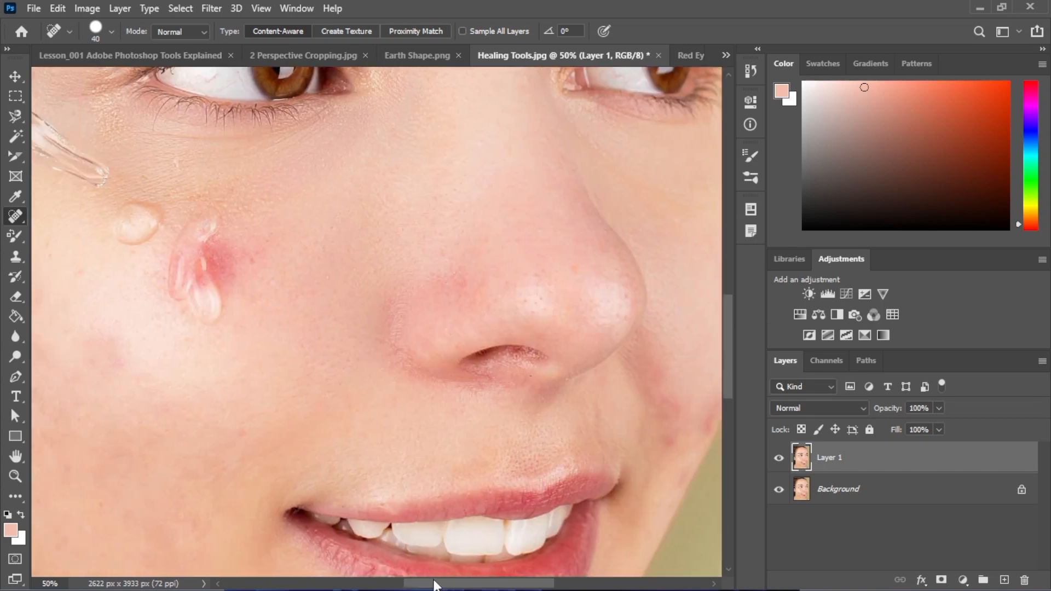
pyautogui.rightClick(16, 216)
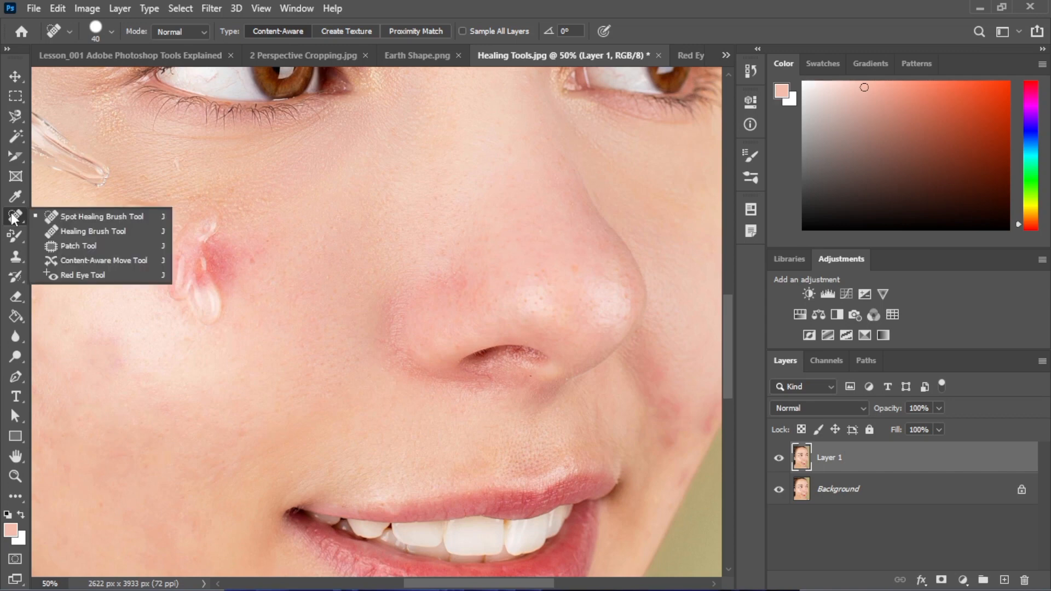
pyautogui.click(100, 231)
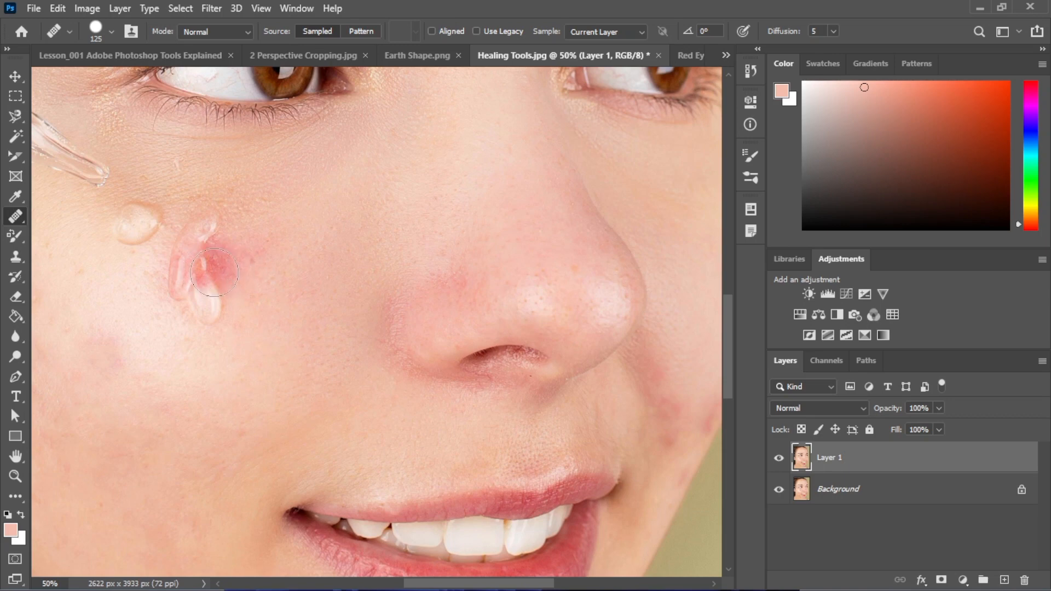
pyautogui.click(234, 267)
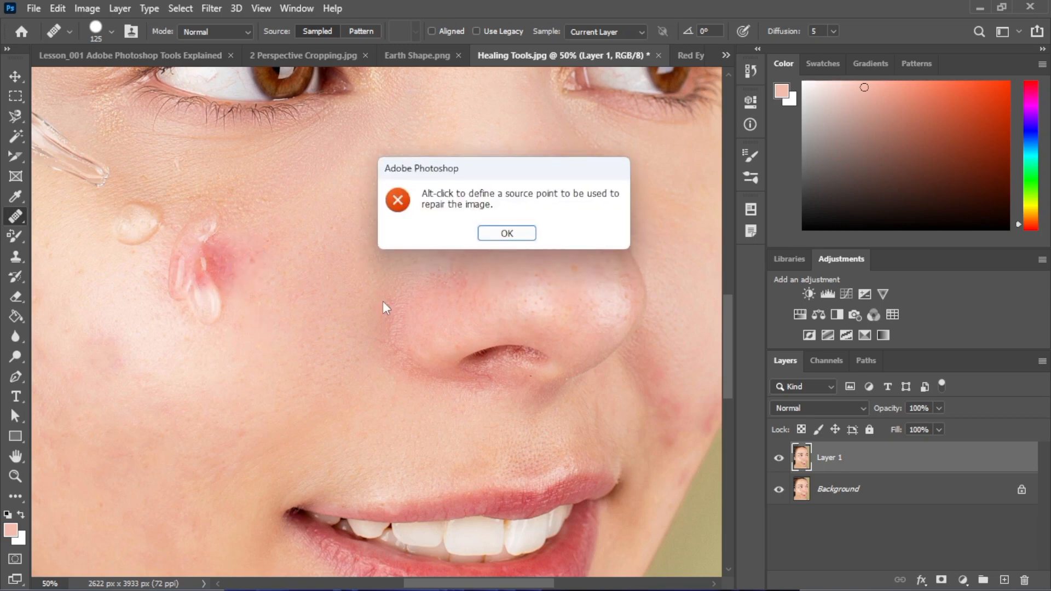
pyautogui.click(498, 236)
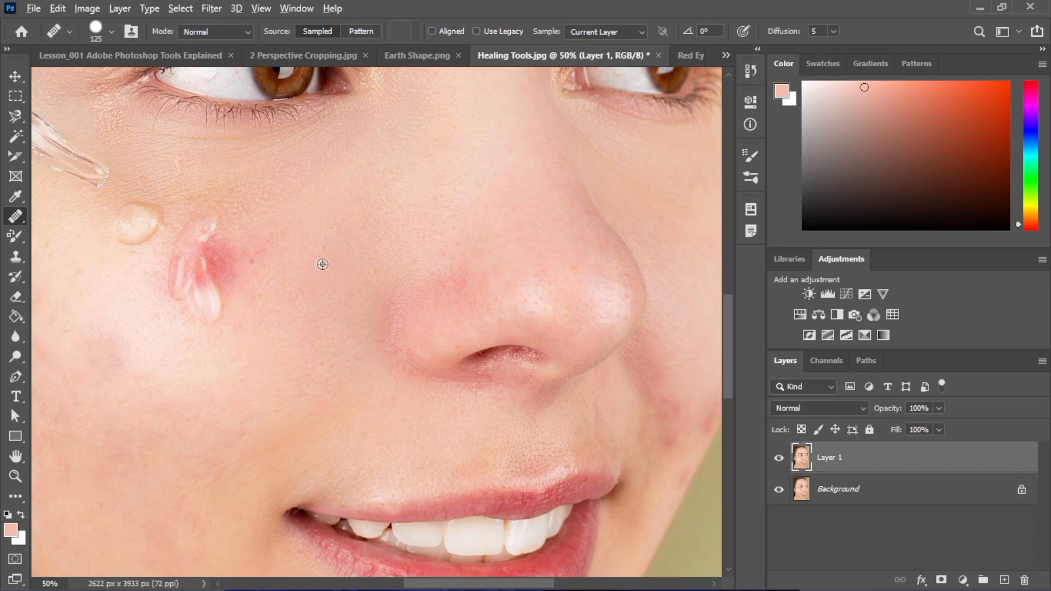
# - Heal the red wound under the eye with the Healing Brush, sampling clear skin between it and the nose
pyautogui.click(232, 256)
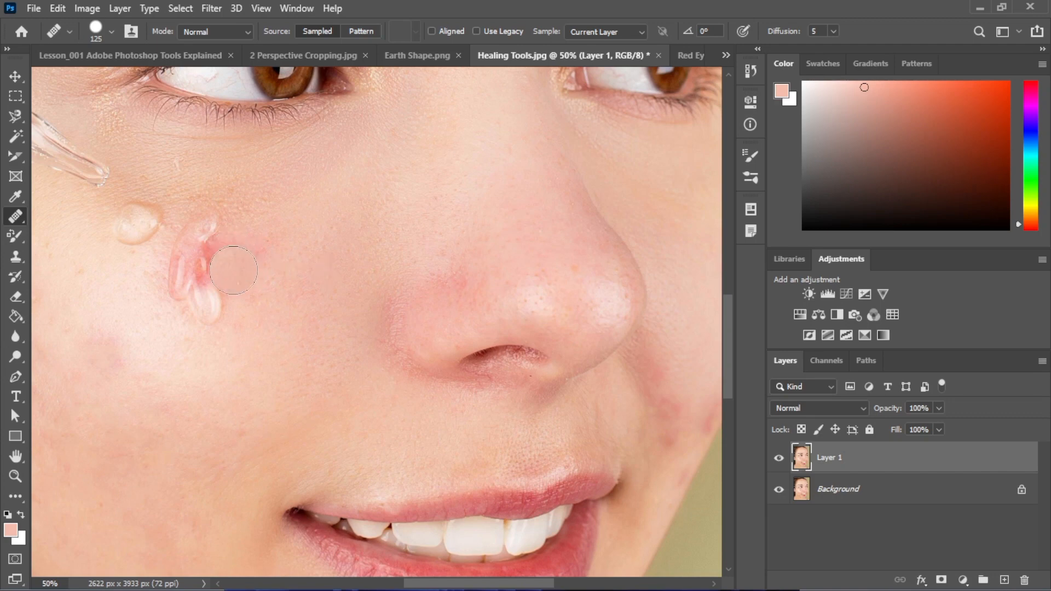
pyautogui.moveTo(238, 271)
pyautogui.mouseDown()
pyautogui.moveTo(225, 253)
pyautogui.moveTo(228, 280)
pyautogui.moveTo(248, 267)
pyautogui.moveTo(220, 270)
pyautogui.moveTo(355, 314)
pyautogui.mouseUp()
pyautogui.click(231, 264)
pyautogui.click(232, 260)
pyautogui.click(230, 263)
pyautogui.click(227, 260)
pyautogui.click(209, 265)
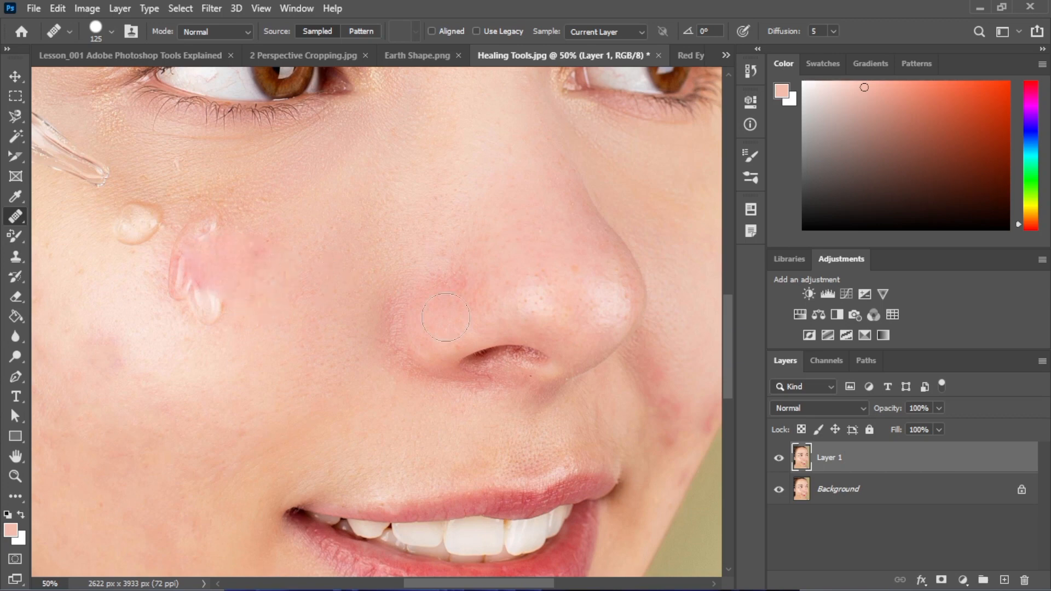
pyautogui.click(218, 262)
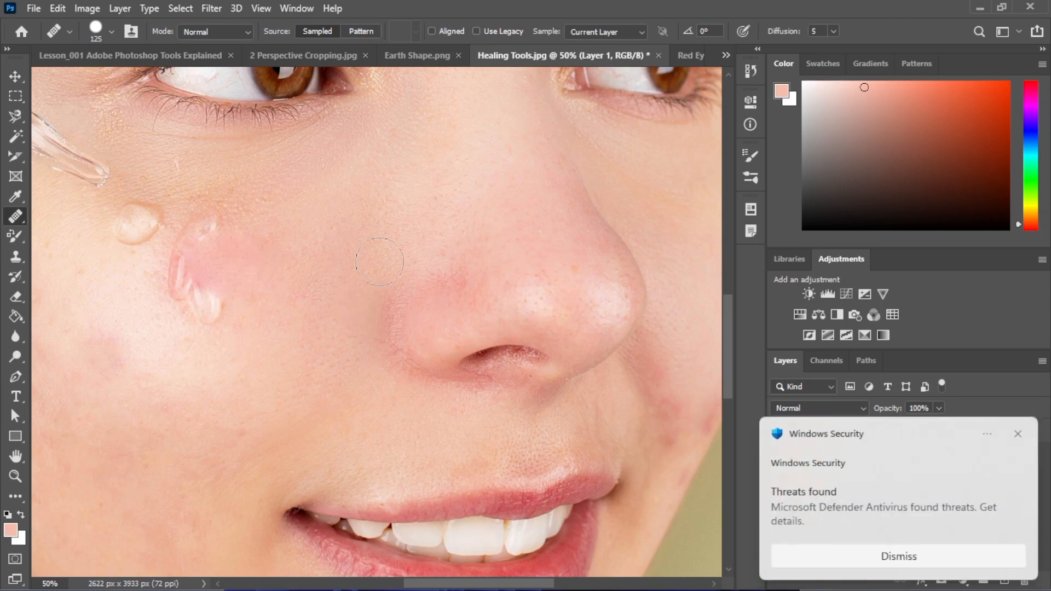
# - Heal the pinkish patch on the near cheek and the reddish marks on the far cheek by the mouth corner with the Healing Brush
pyautogui.scroll(-2, 167, 367)
pyautogui.click(112, 286)
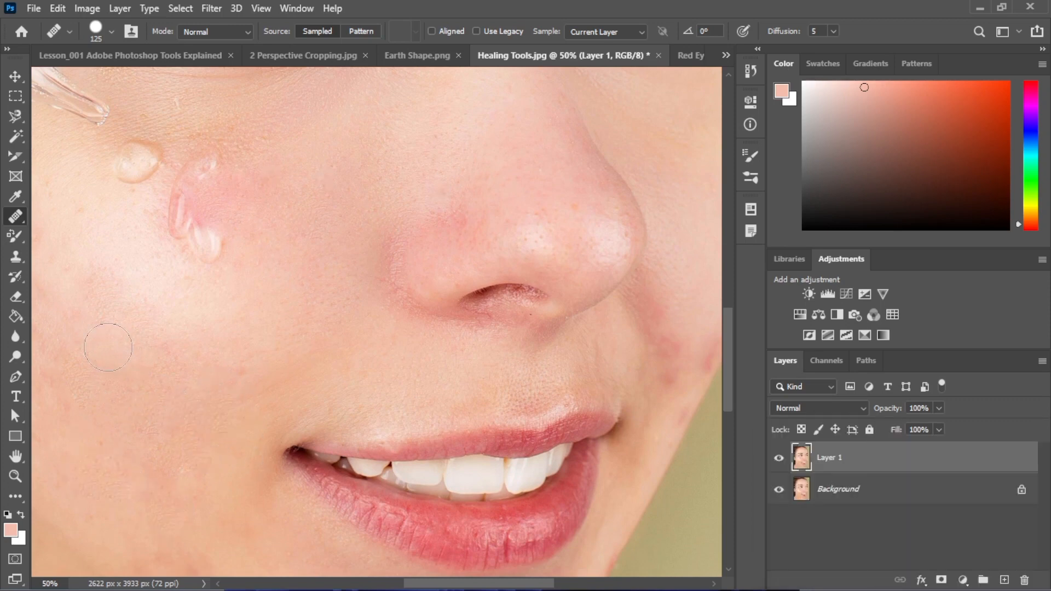
pyautogui.click(448, 419)
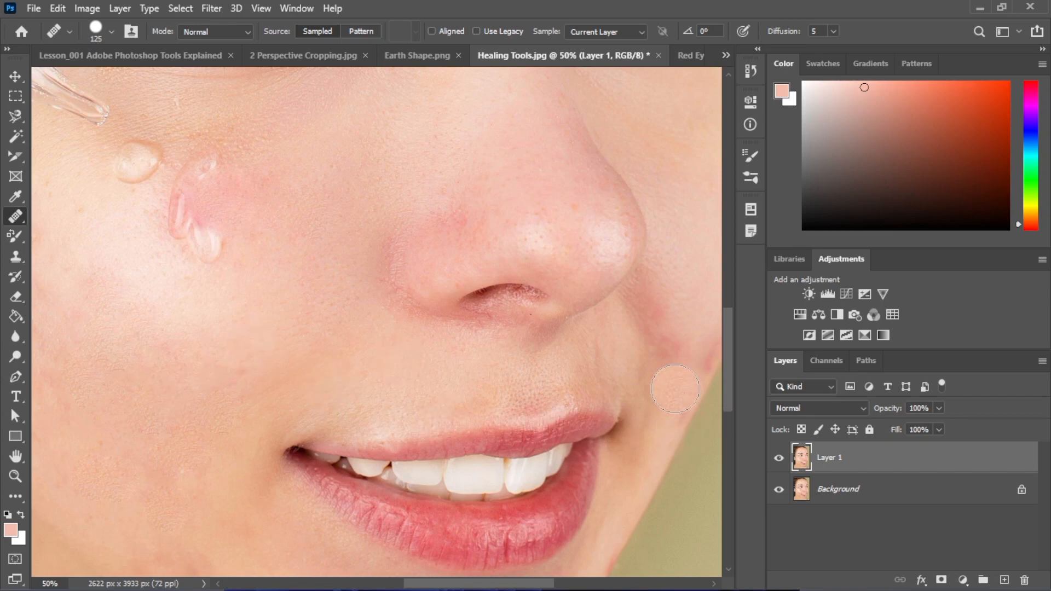
pyautogui.moveTo(677, 359)
pyautogui.mouseDown()
pyautogui.moveTo(669, 352)
pyautogui.moveTo(683, 348)
pyautogui.mouseUp()
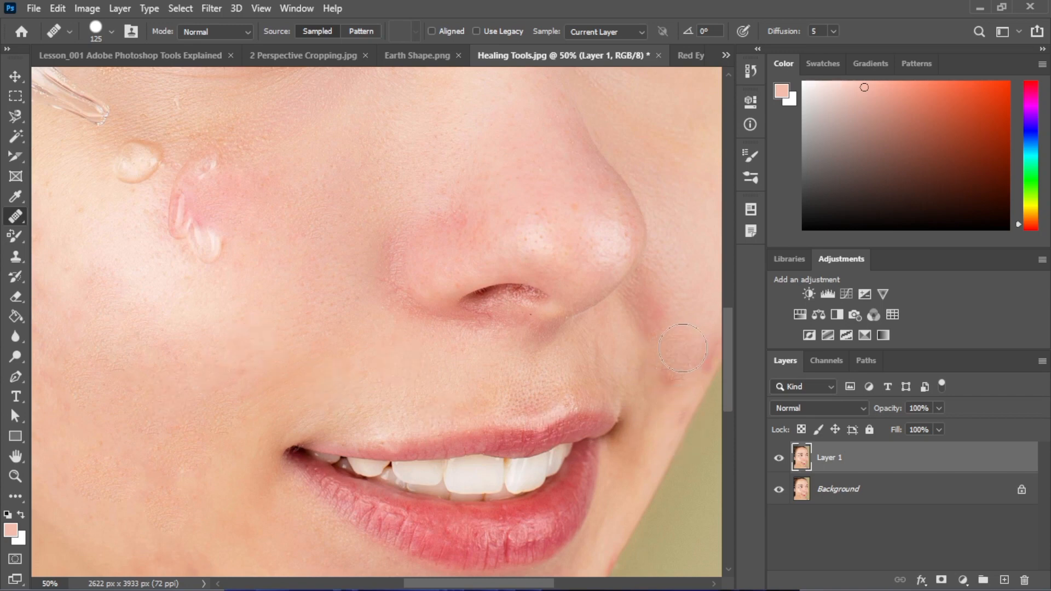
pyautogui.moveTo(691, 388); pyautogui.dragTo(655, 386)
pyautogui.moveTo(646, 386); pyautogui.dragTo(657, 443)
pyautogui.click(677, 394)
pyautogui.click(688, 362)
pyautogui.click(650, 346)
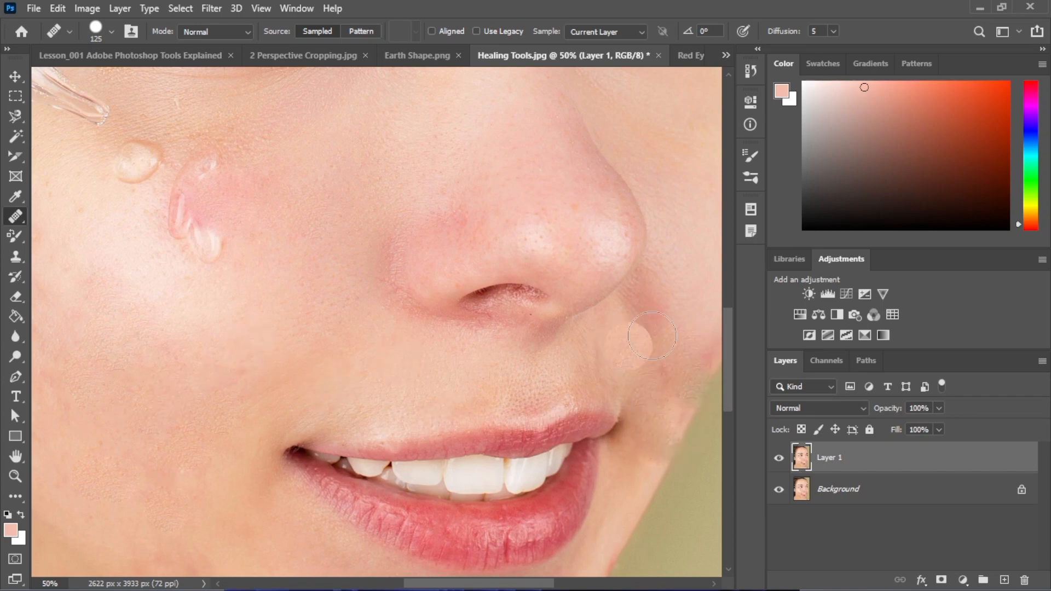
pyautogui.click(682, 346)
pyautogui.click(666, 359)
pyautogui.click(685, 375)
pyautogui.click(633, 374)
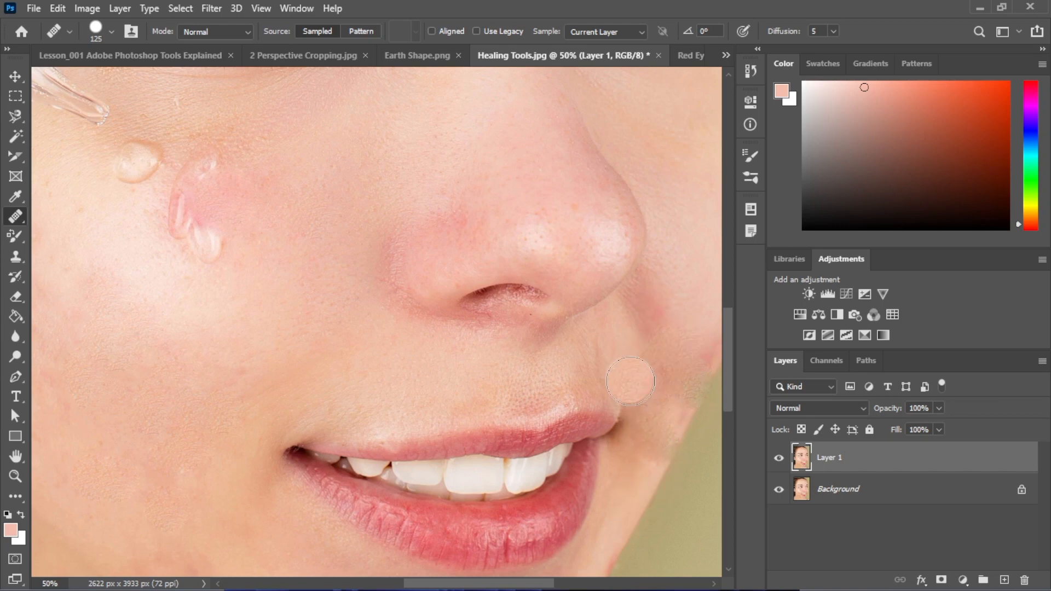
# - Examine the retouched skin across the whole face at 25% zoom
pyautogui.hotkey('ctrl', '-')
pyautogui.hotkey('ctrl', '-')
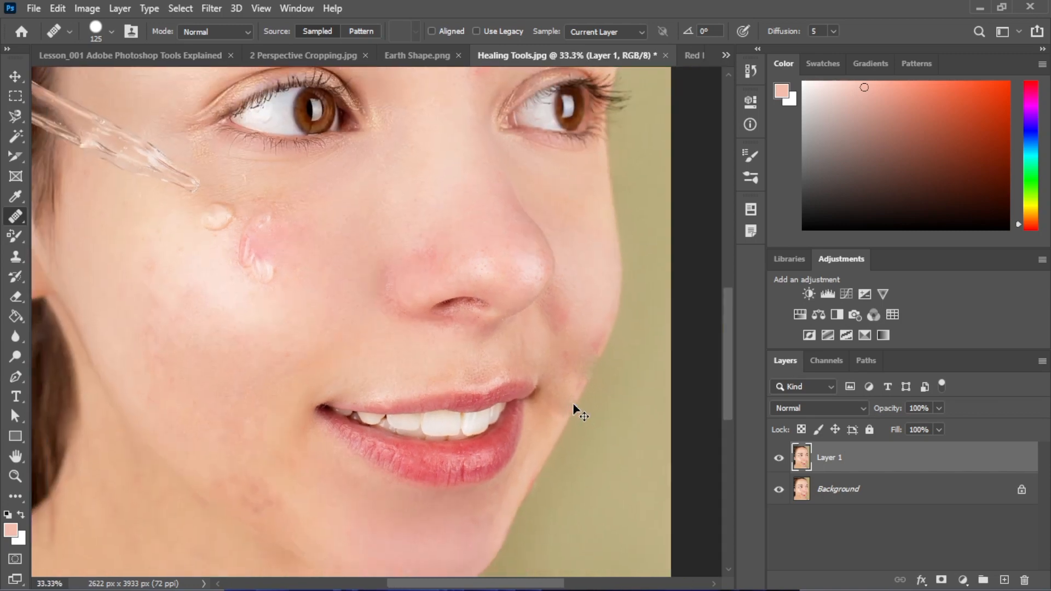
pyautogui.hotkey('ctrl', '-')
pyautogui.hotkey('ctrl', '-')
pyautogui.hotkey('ctrl', '+')
pyautogui.hotkey('ctrl', '+')
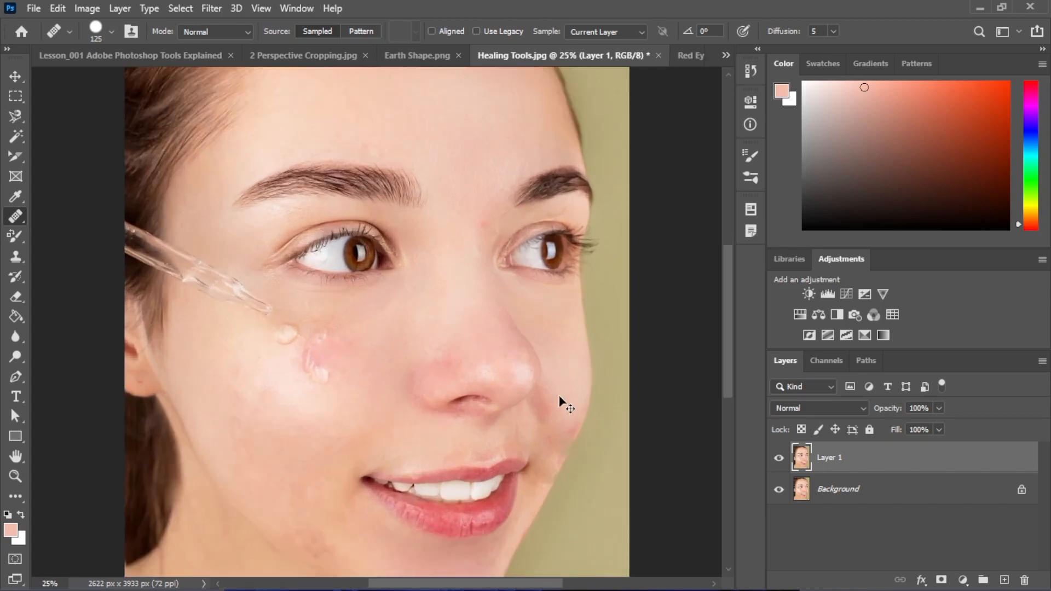
pyautogui.click(408, 334)
pyautogui.scroll(-3, 406, 334)
pyautogui.scroll(2, 406, 350)
pyautogui.click(411, 361)
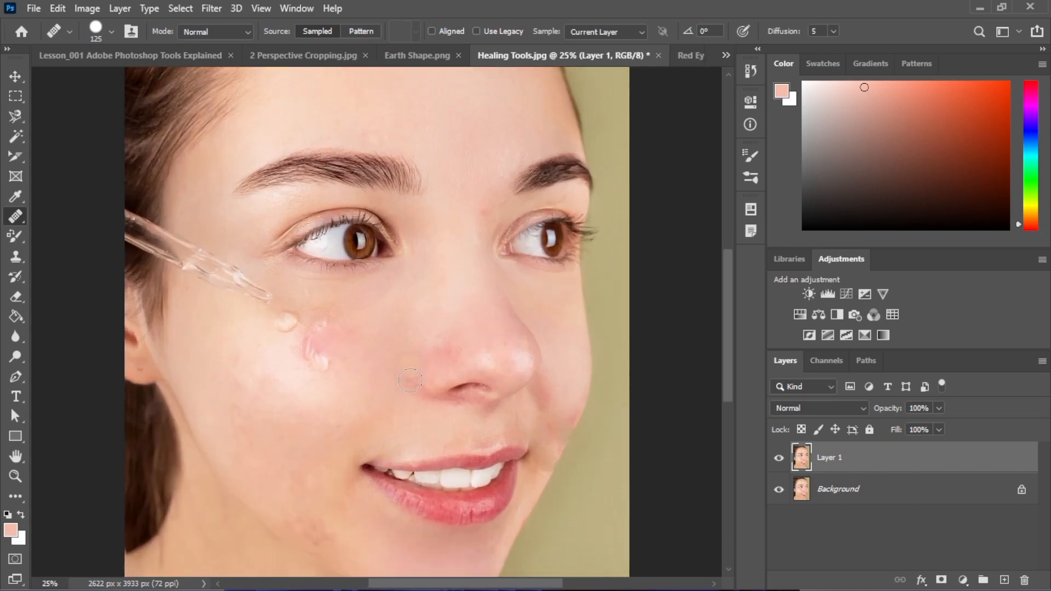
# - Hide and show Layer 1 repeatedly to compare the retouched face with the original, leaving the layer visible
pyautogui.click(15, 76)
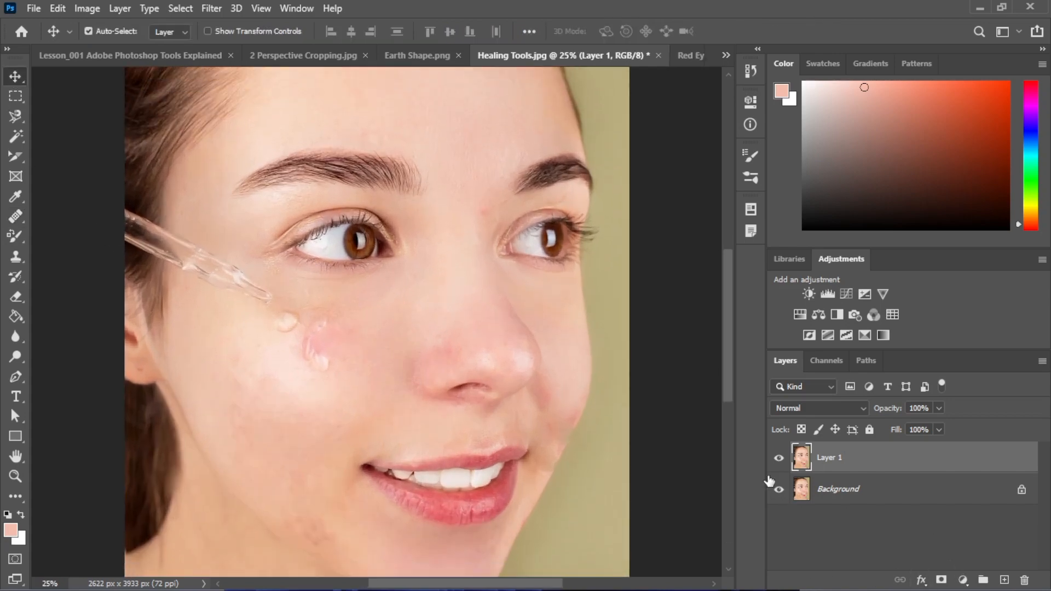
pyautogui.click(777, 459)
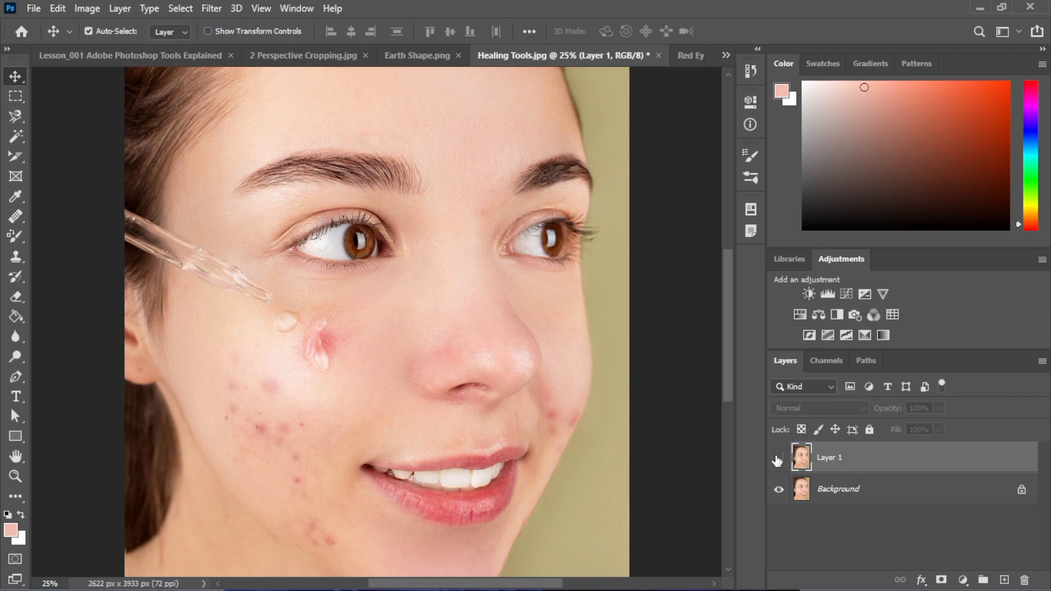
pyautogui.click(777, 459)
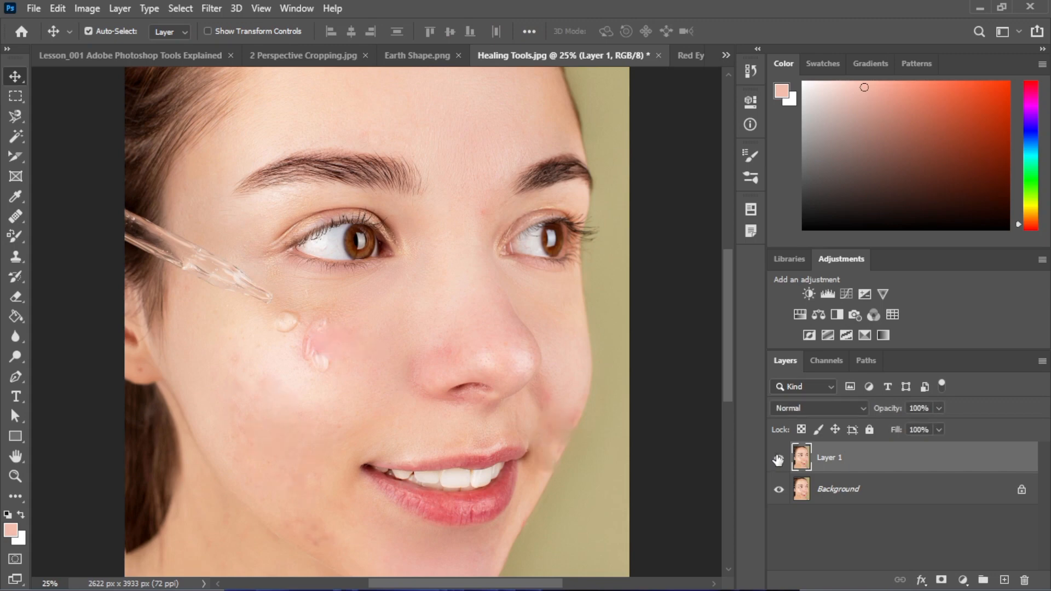
pyautogui.click(778, 460)
pyautogui.click(778, 460)
pyautogui.click(779, 460)
pyautogui.scroll(-3, 389, 429)
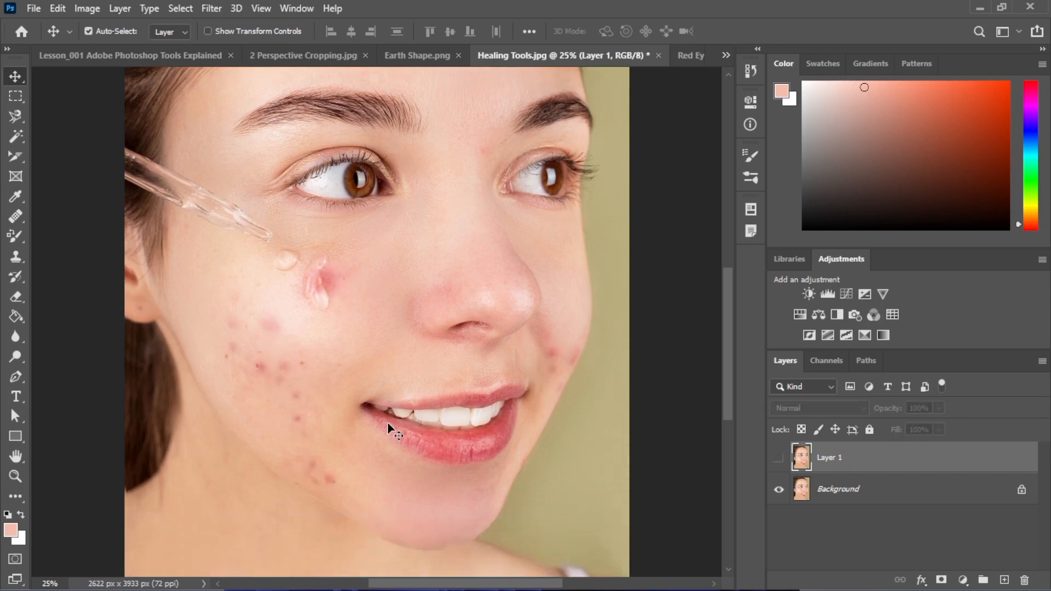
pyautogui.click(778, 460)
pyautogui.click(778, 460)
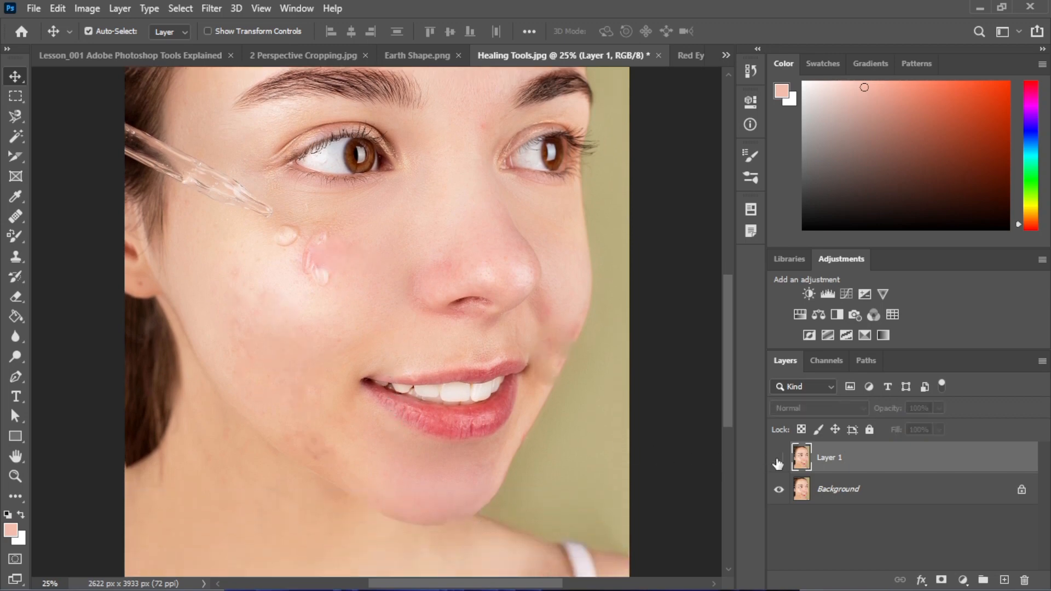
pyautogui.click(779, 460)
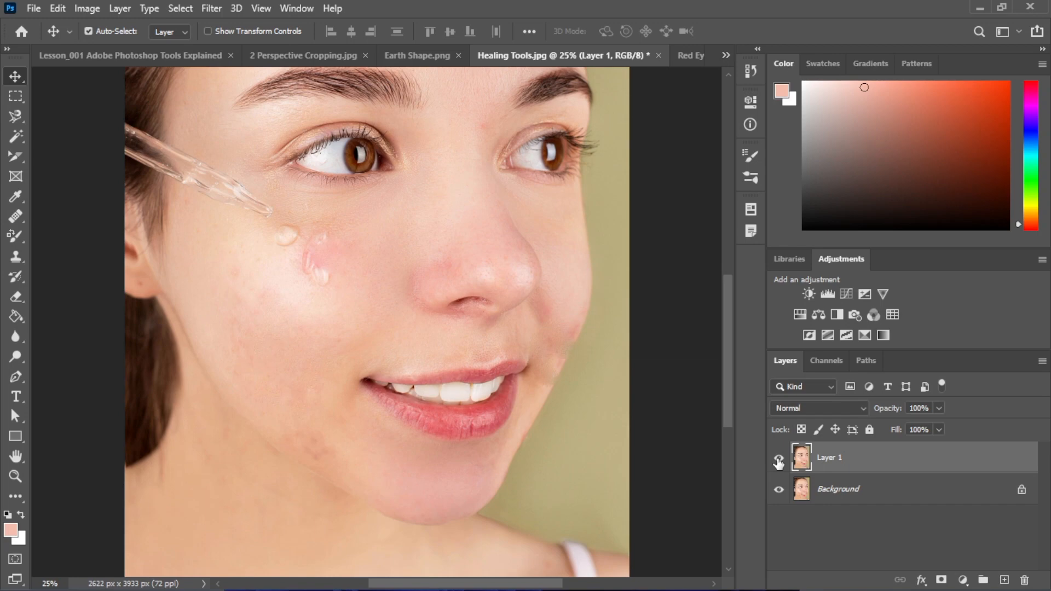
# - Patch a small outlined area of the near lower cheek with texture from the mouth using the Patch tool, and toggle the Transparent option on and off
pyautogui.click(25, 218)
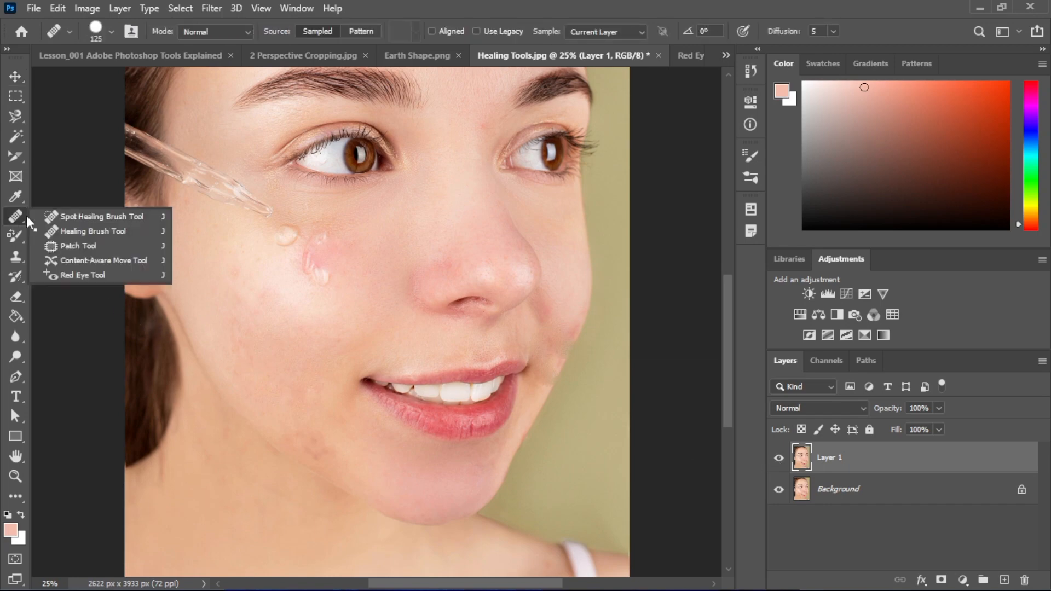
pyautogui.click(78, 247)
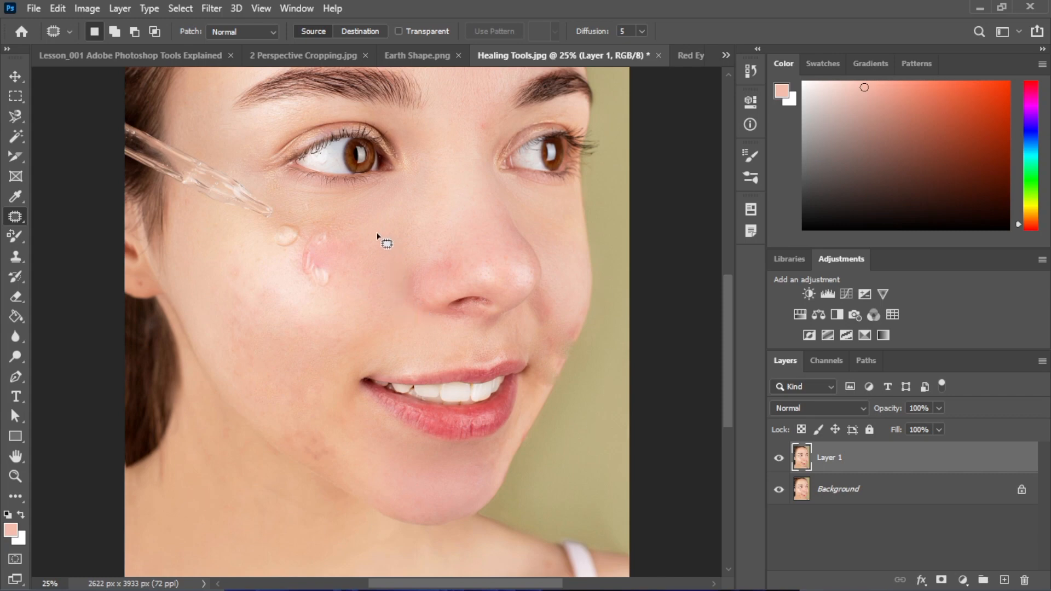
pyautogui.moveTo(377, 235)
pyautogui.mouseDown()
pyautogui.moveTo(380, 288)
pyautogui.moveTo(395, 262)
pyautogui.moveTo(378, 236)
pyautogui.mouseUp()
pyautogui.moveTo(385, 266); pyautogui.dragTo(307, 349)
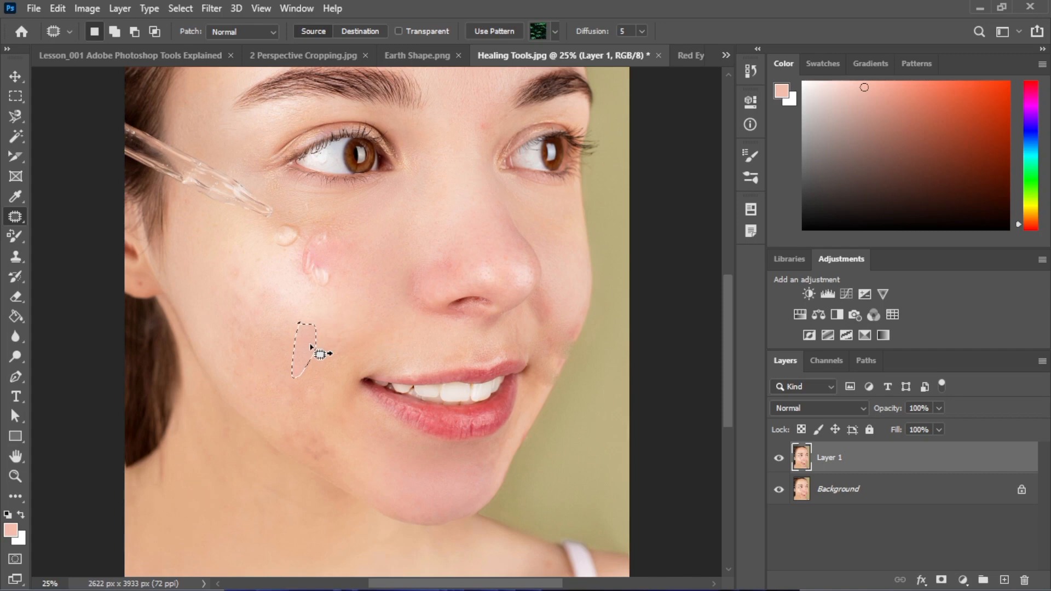
pyautogui.moveTo(375, 348); pyautogui.dragTo(326, 372)
pyautogui.click(434, 31)
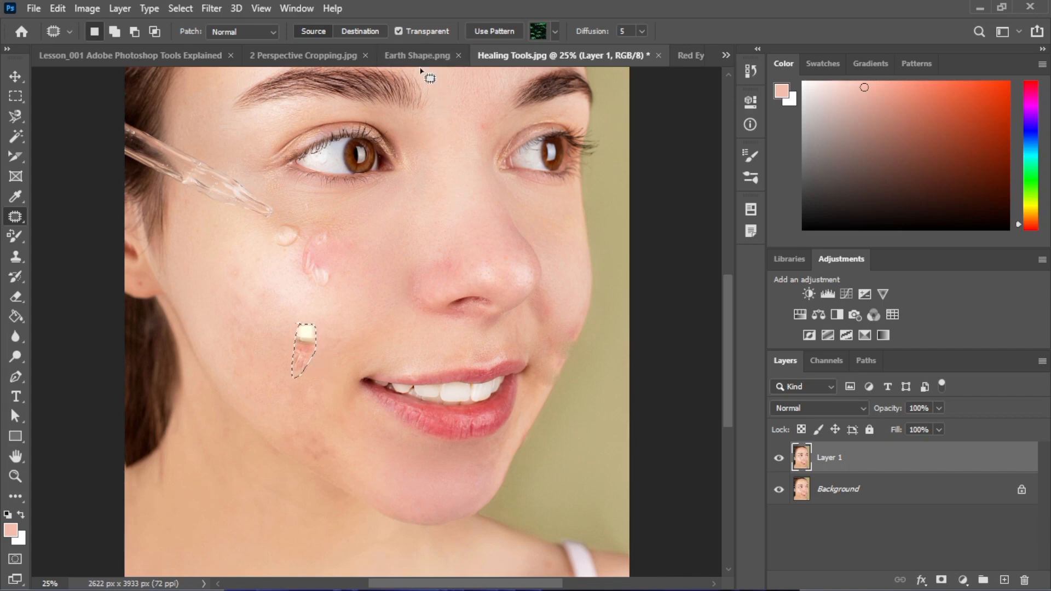
pyautogui.click(423, 31)
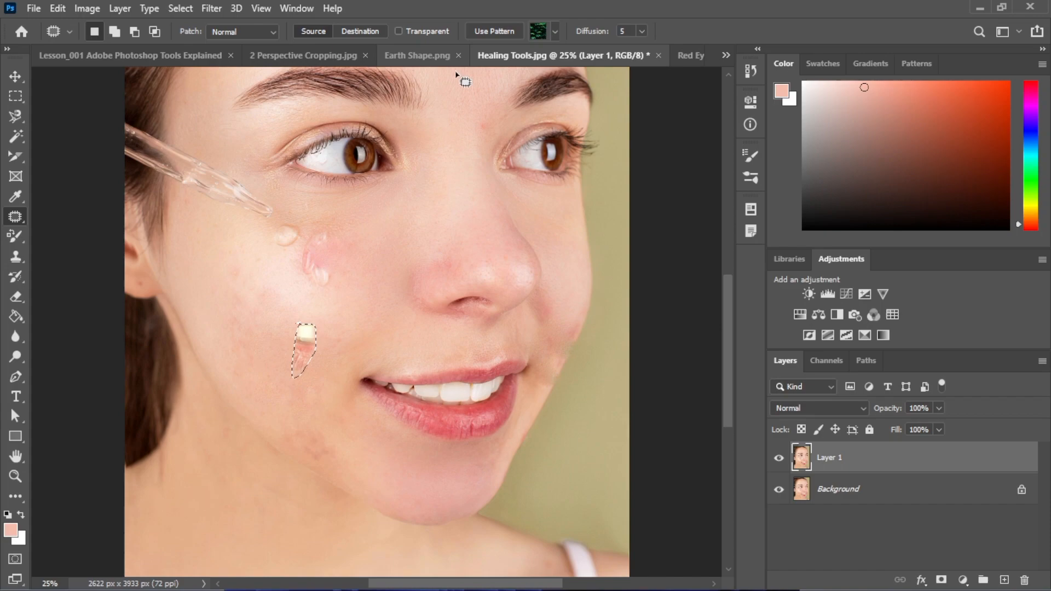
# - Switch to the surfer photo pexels-pixabay-416676.jpg
pyautogui.click(698, 58)
pyautogui.click(727, 56)
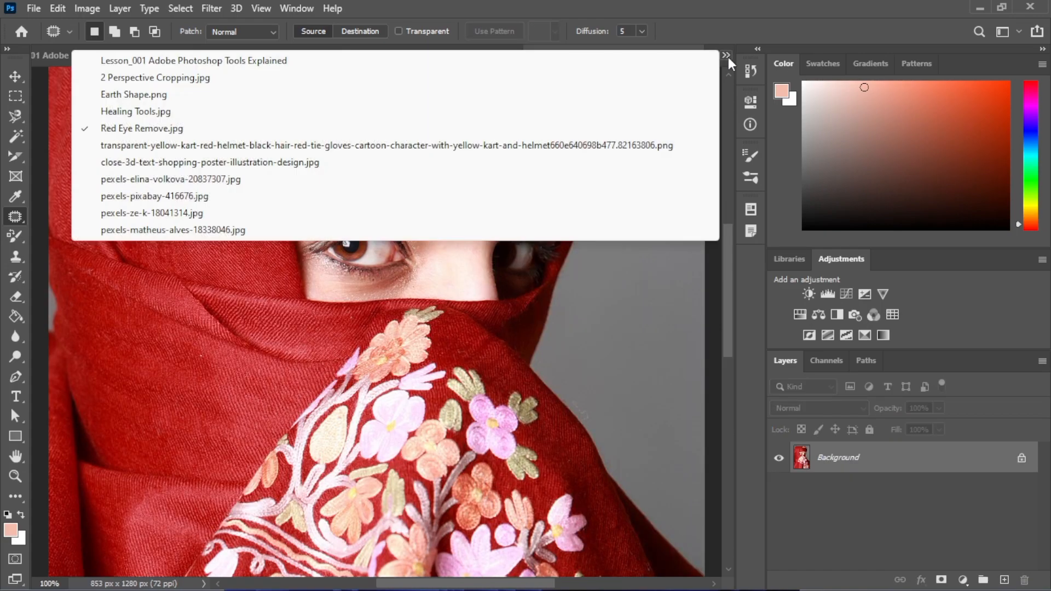
pyautogui.click(260, 163)
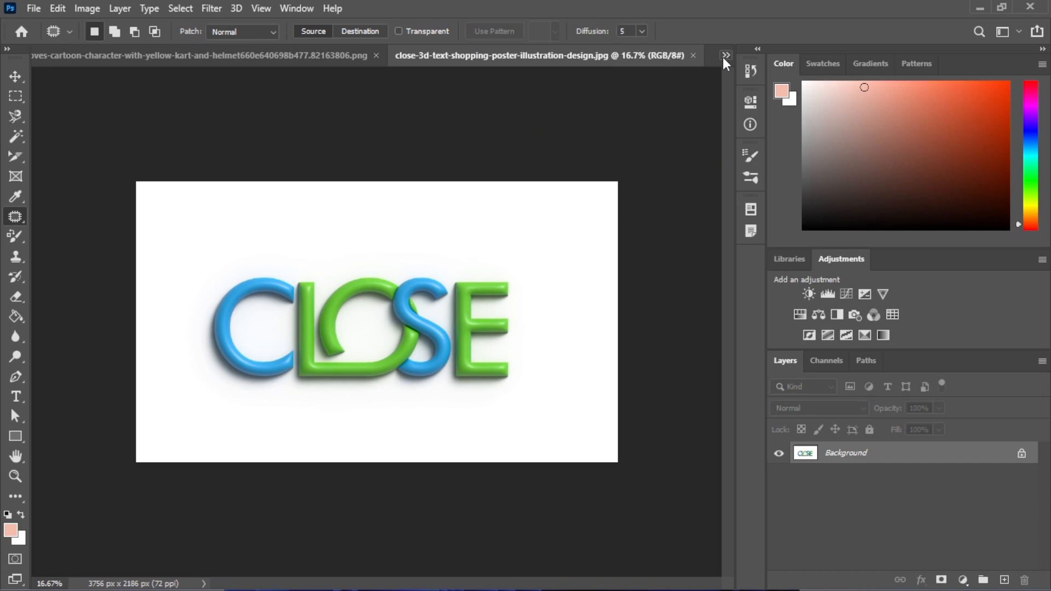
pyautogui.click(726, 55)
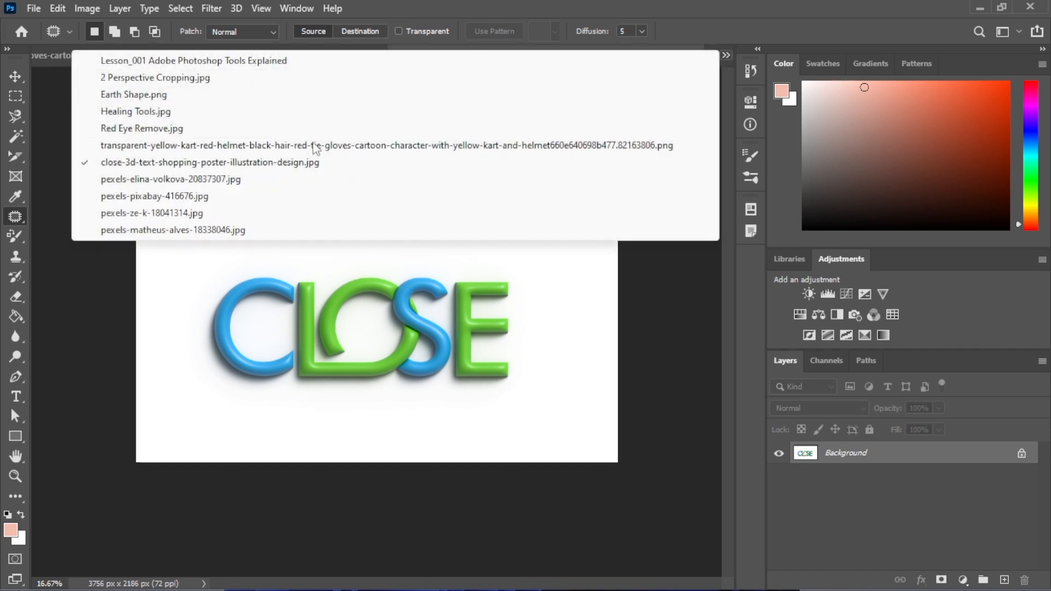
pyautogui.click(146, 202)
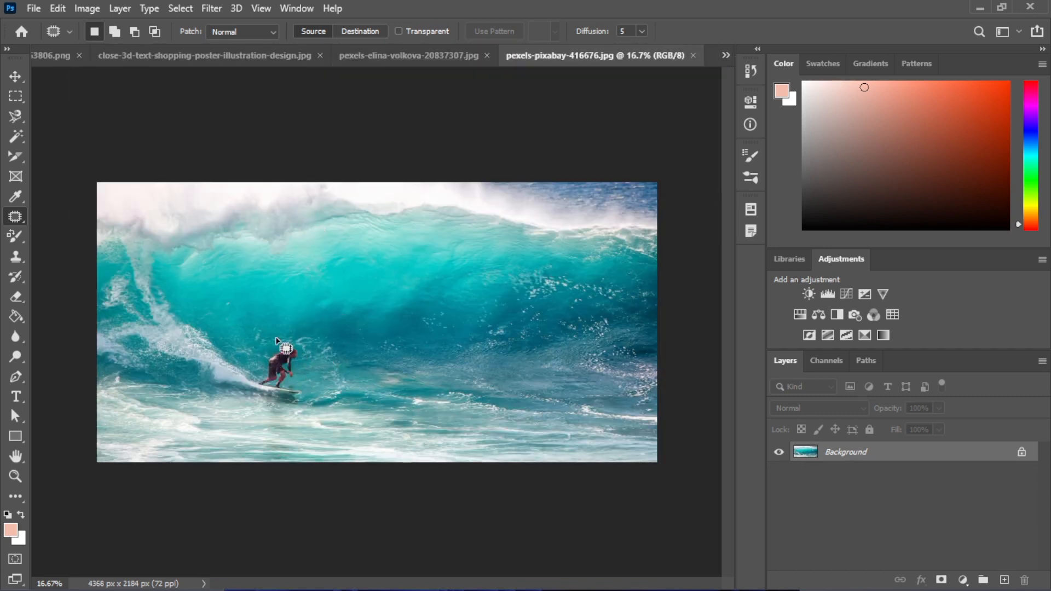
# - Try to remove the surfer by outlining him with the Patch tool and replacing the area with water from the wave above, and undo it
pyautogui.moveTo(277, 341)
pyautogui.mouseDown()
pyautogui.moveTo(249, 388)
pyautogui.moveTo(311, 373)
pyautogui.moveTo(284, 333)
pyautogui.mouseUp()
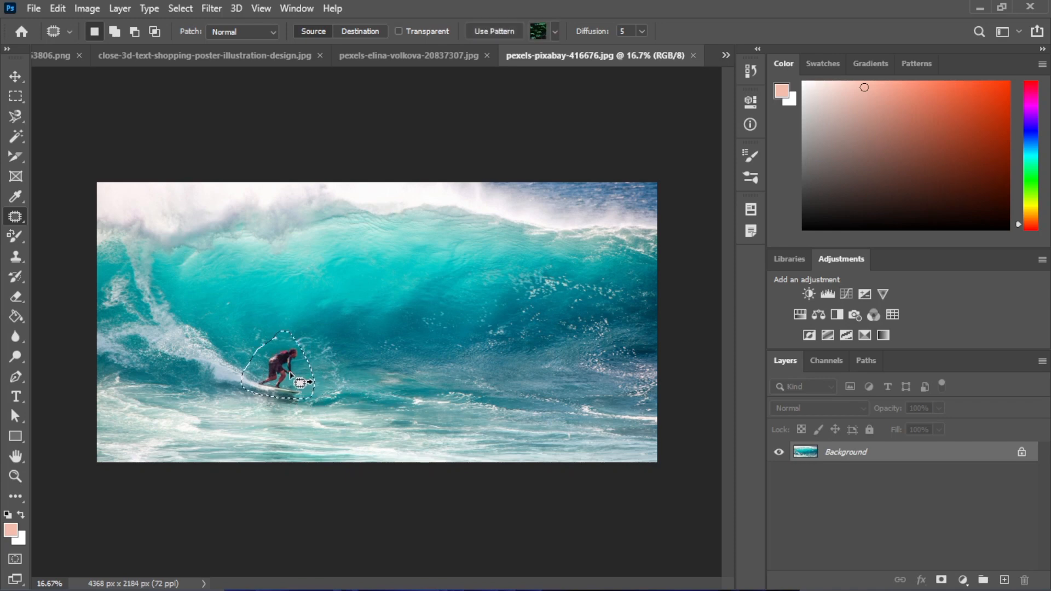
pyautogui.moveTo(300, 383); pyautogui.dragTo(352, 347)
pyautogui.click(15, 77)
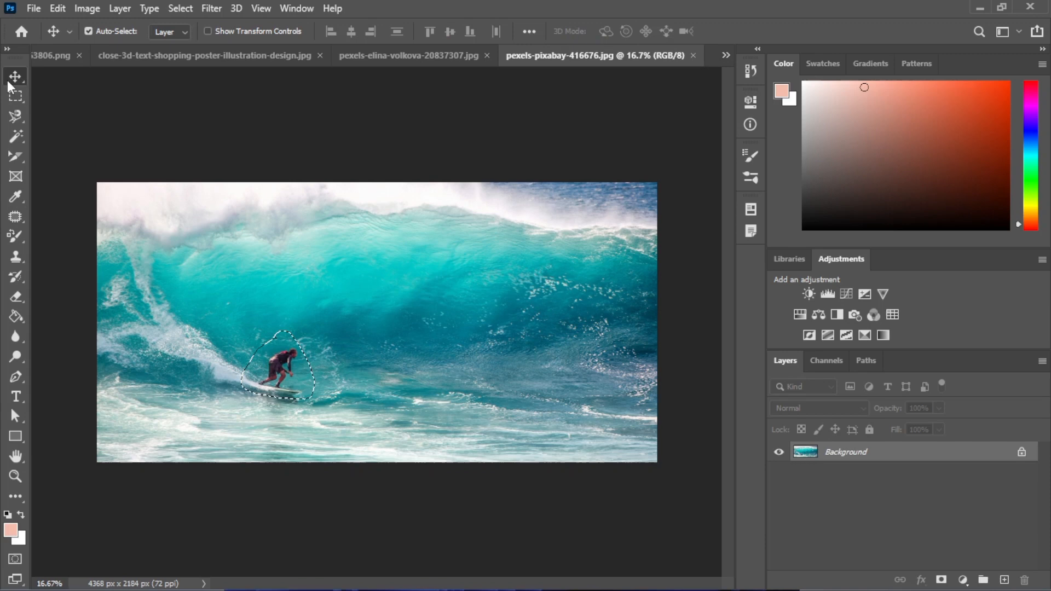
pyautogui.click(13, 219)
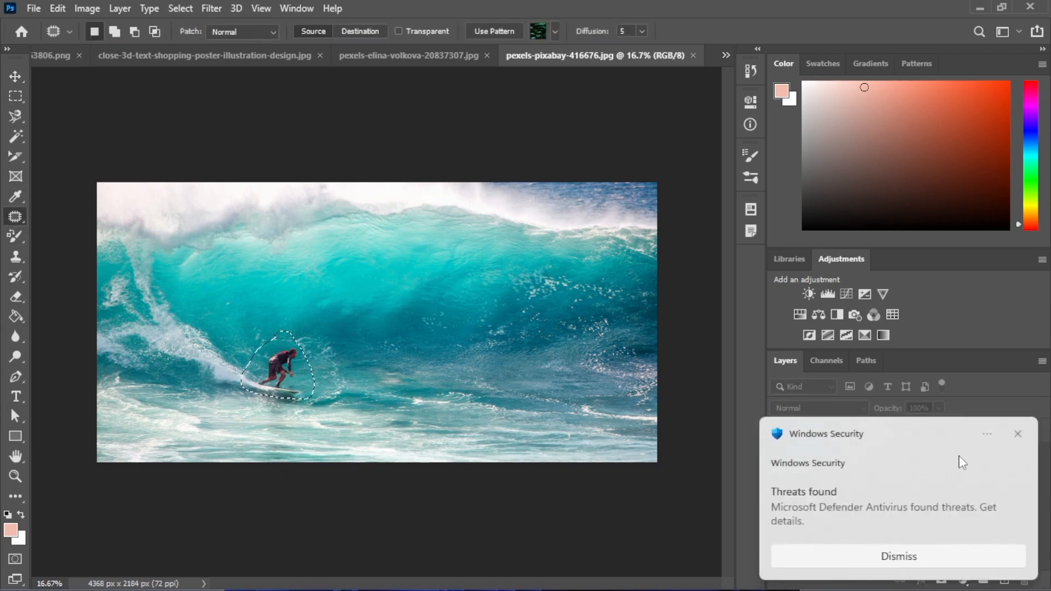
pyautogui.click(1018, 437)
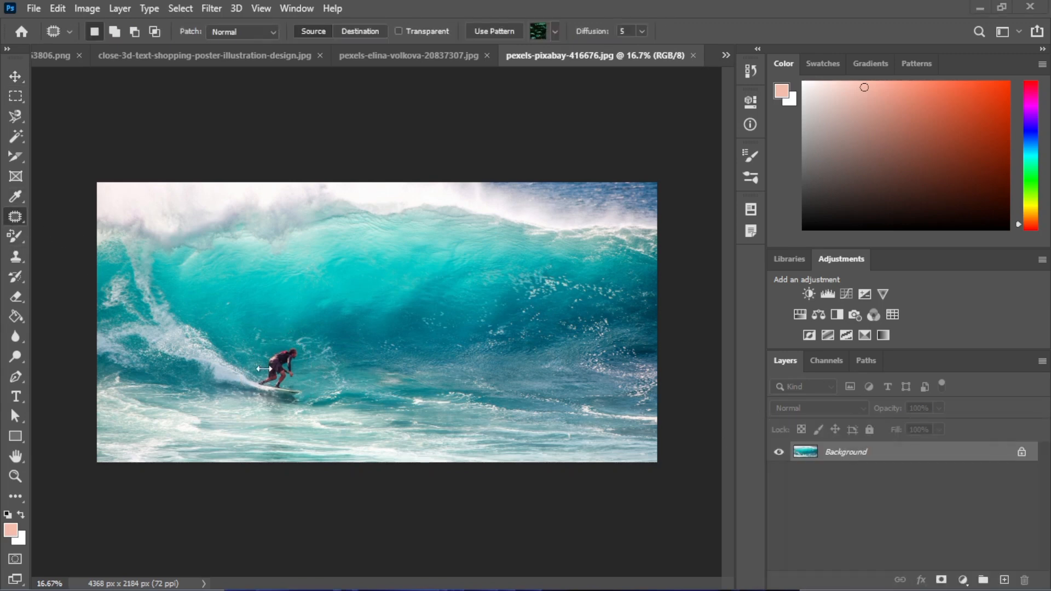
pyautogui.moveTo(282, 347); pyautogui.dragTo(281, 296)
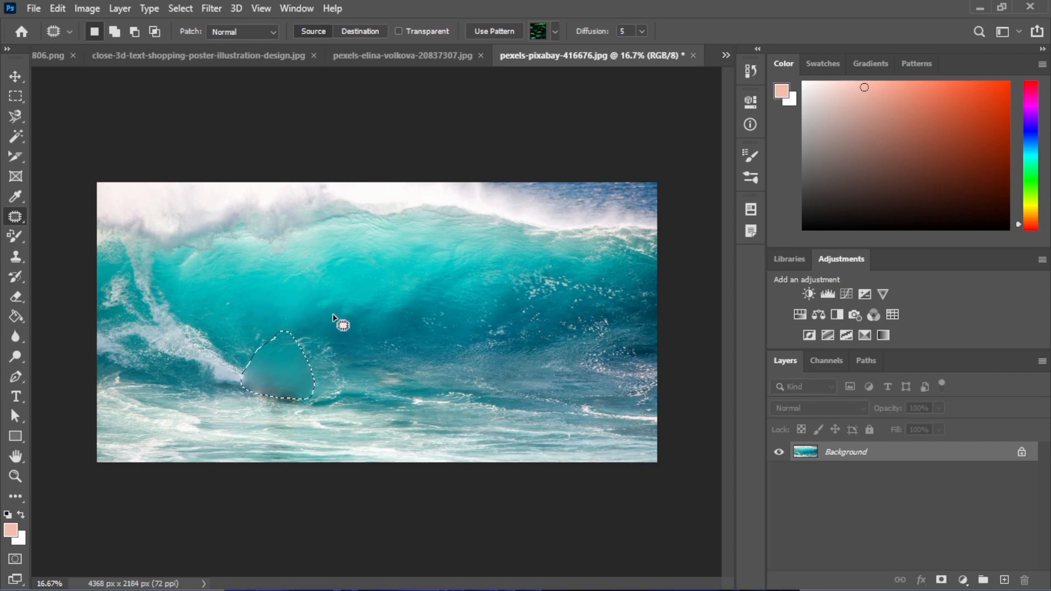
pyautogui.click(339, 378)
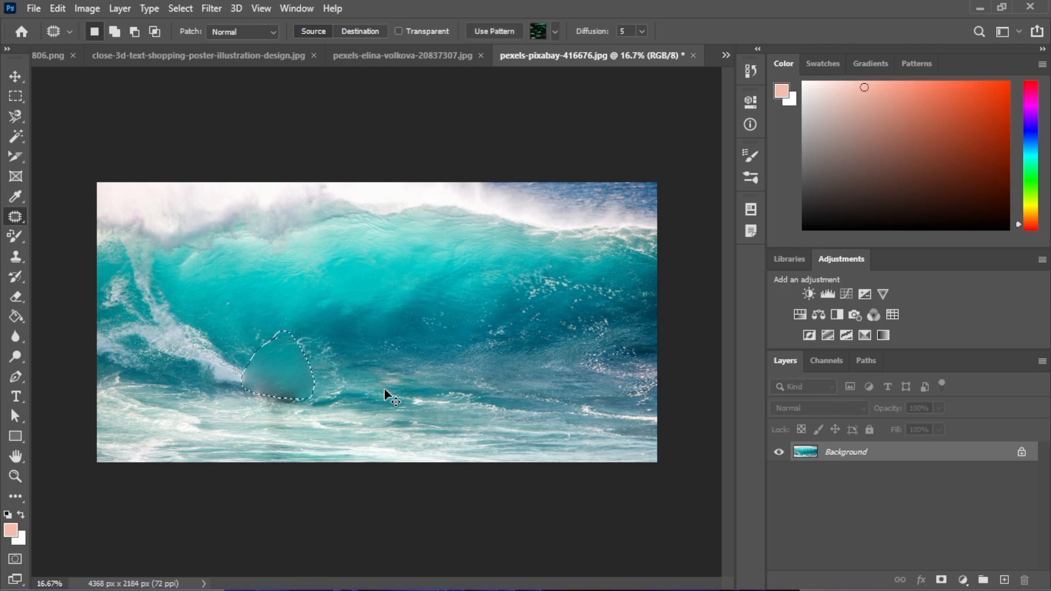
pyautogui.hotkey('ctrl', 'z')
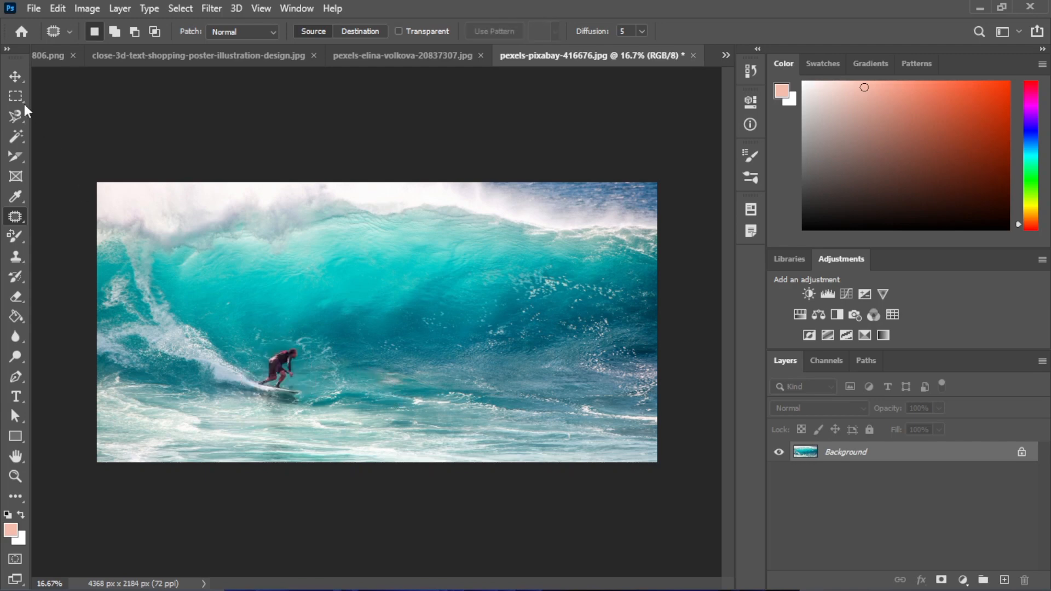
# - Try the Content-Aware Move tool by moving a small oval of bright turquoise water from the wave's centre to the darker water near its foot
pyautogui.rightClick(16, 217)
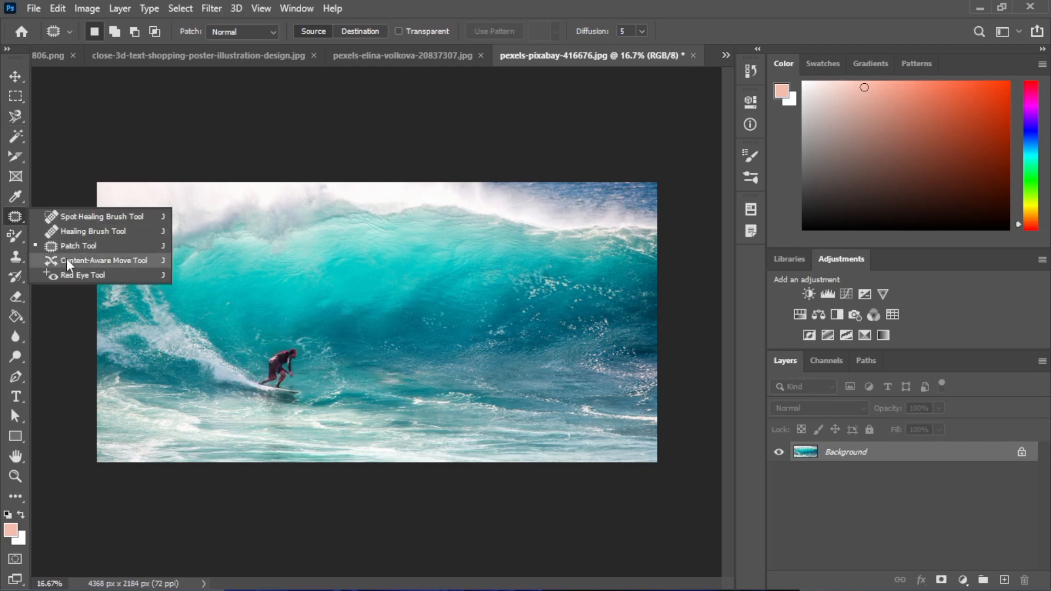
pyautogui.click(71, 260)
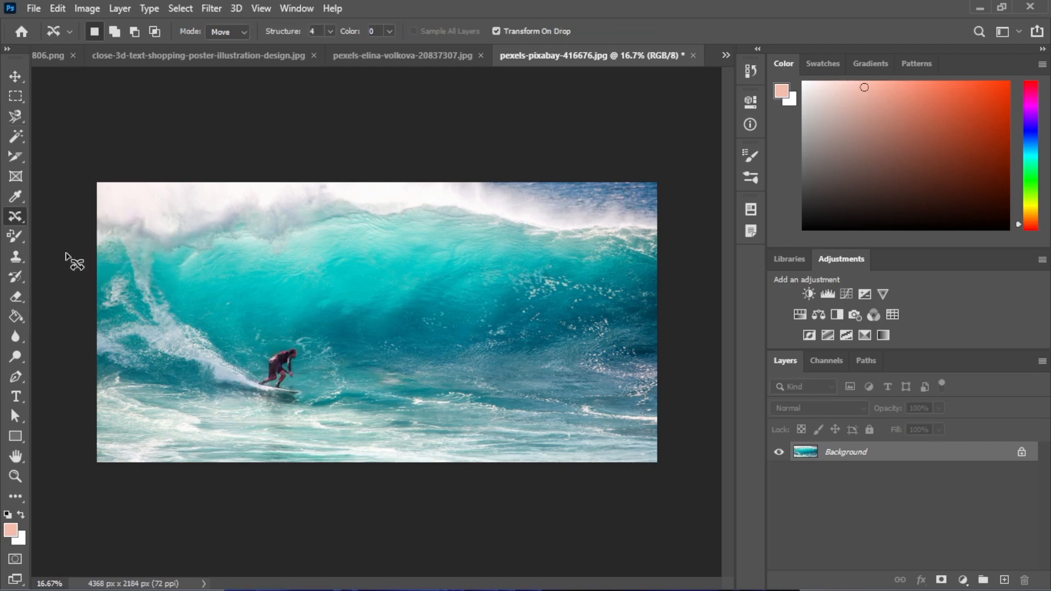
pyautogui.rightClick(15, 219)
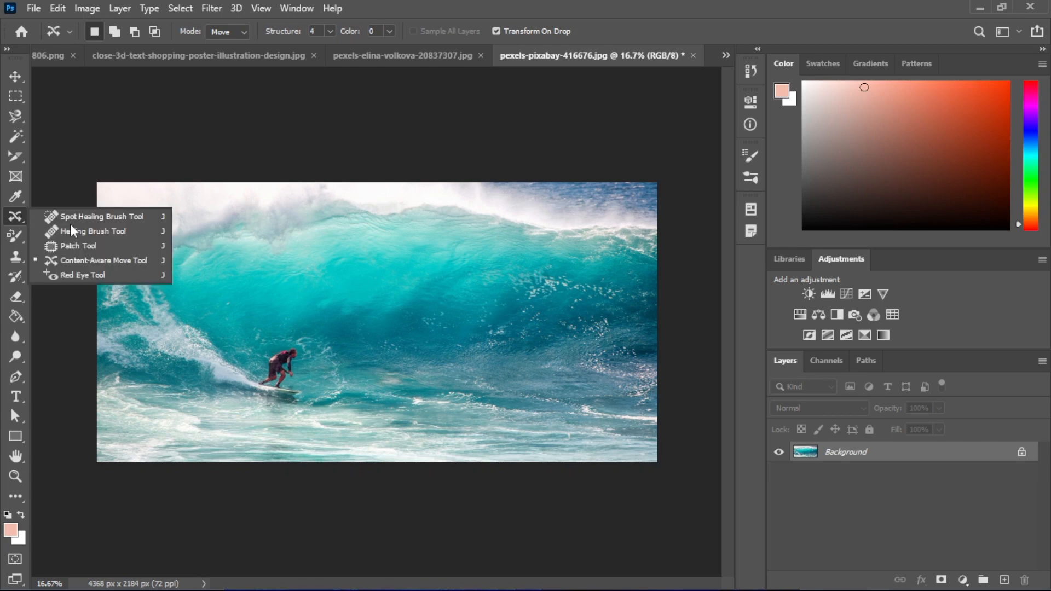
pyautogui.click(86, 262)
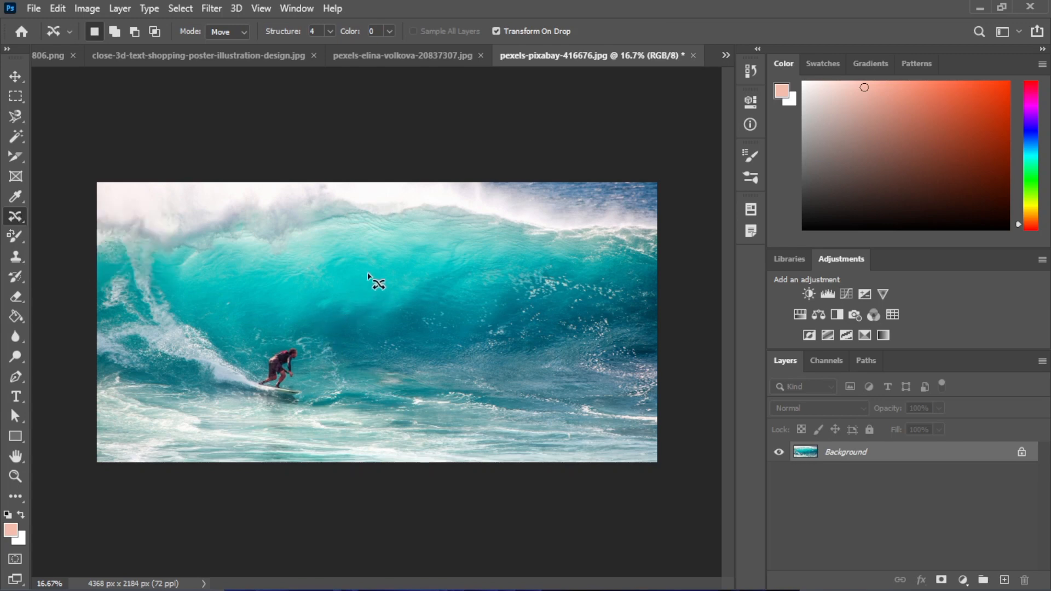
pyautogui.moveTo(367, 274)
pyautogui.mouseDown()
pyautogui.moveTo(346, 291)
pyautogui.moveTo(355, 268)
pyautogui.moveTo(371, 284)
pyautogui.moveTo(350, 294)
pyautogui.mouseUp()
pyautogui.moveTo(360, 289); pyautogui.dragTo(420, 335)
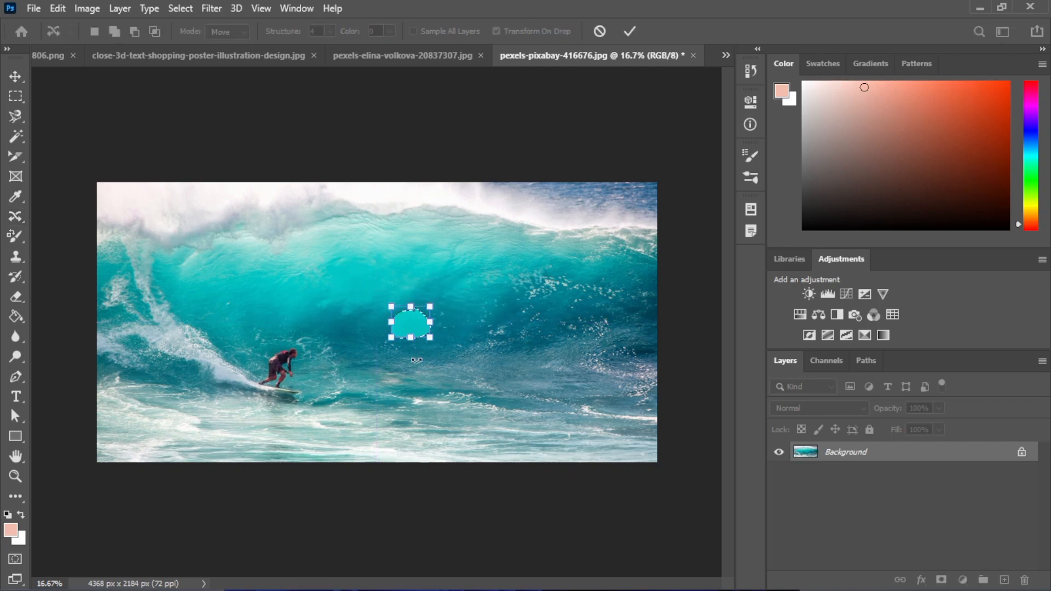
pyautogui.moveTo(408, 338); pyautogui.dragTo(529, 364)
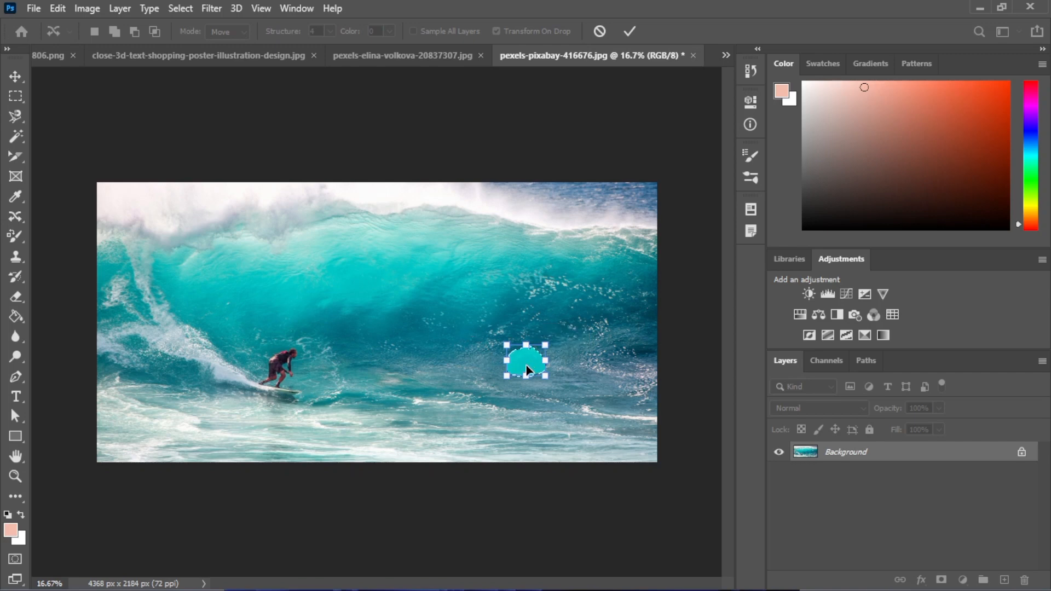
pyautogui.click(630, 31)
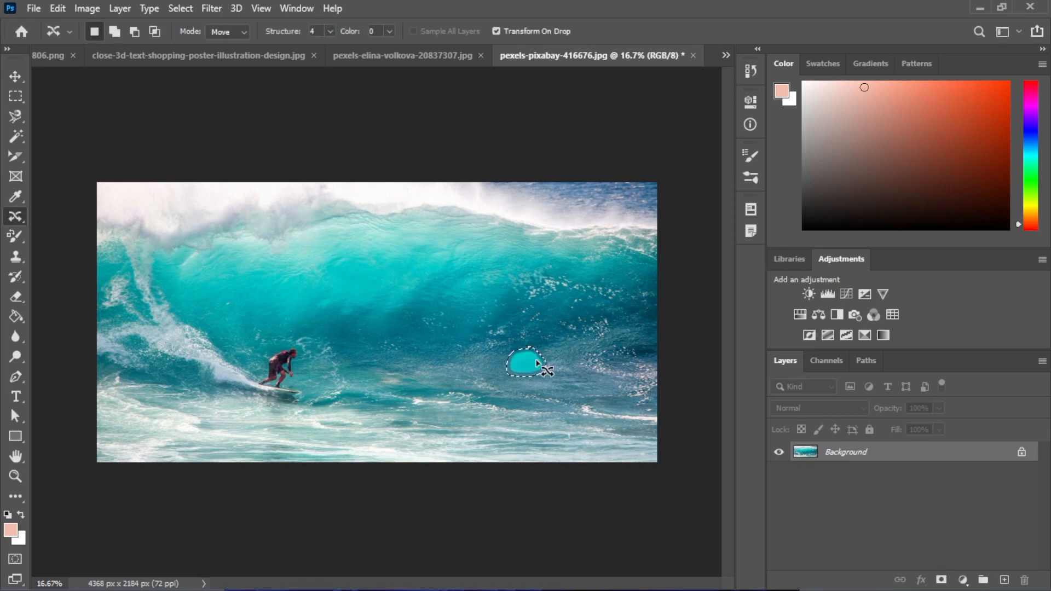
# - Move the turquoise oval farther up the wave with Content-Aware Move, and undo both moves
pyautogui.moveTo(513, 361); pyautogui.dragTo(557, 330)
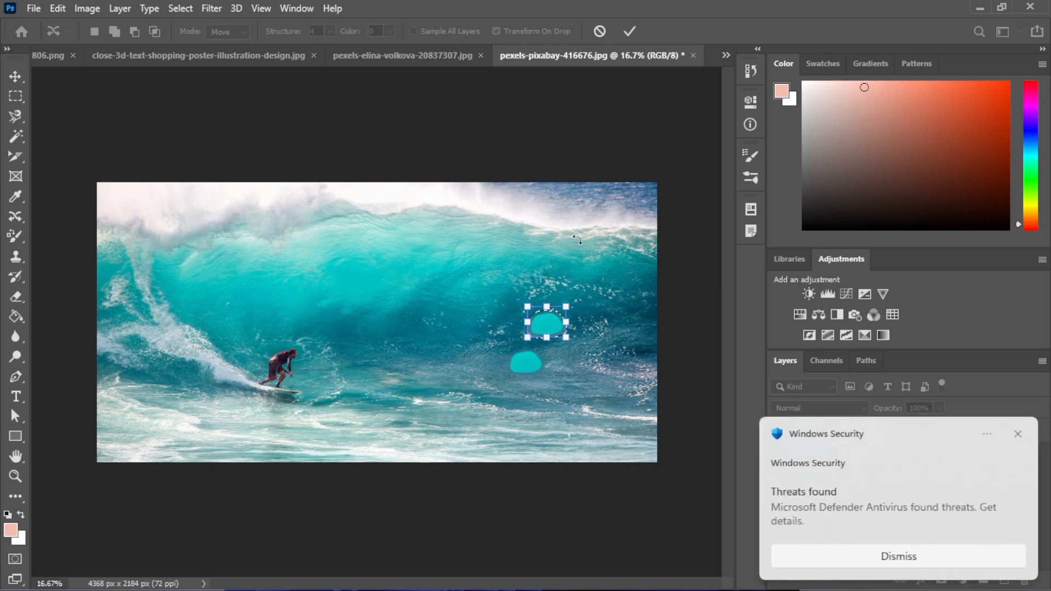
pyautogui.click(630, 31)
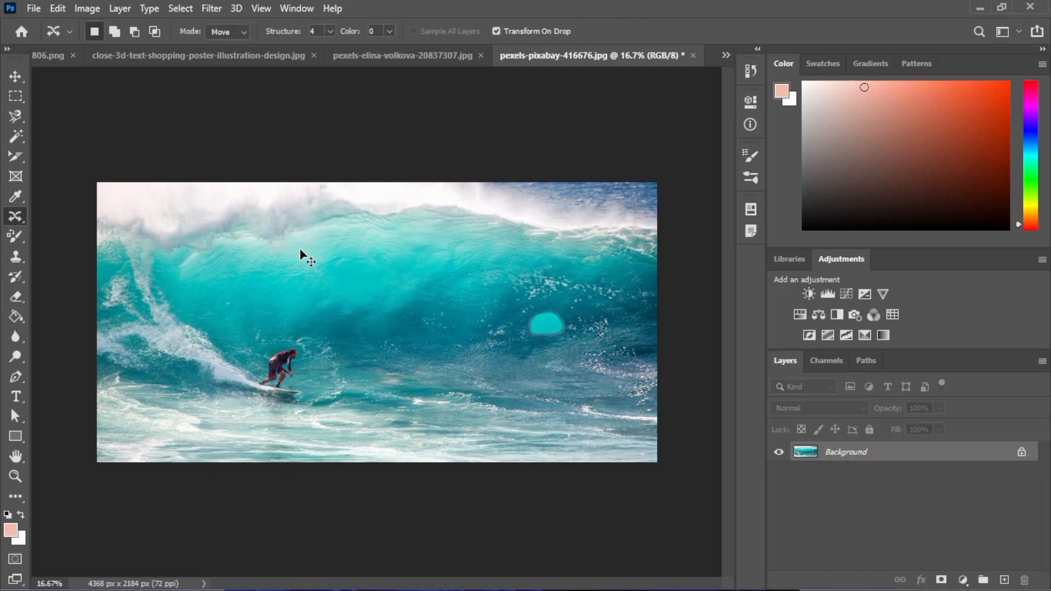
pyautogui.hotkey('ctrl', 'z')
pyautogui.hotkey('ctrl', 'z')
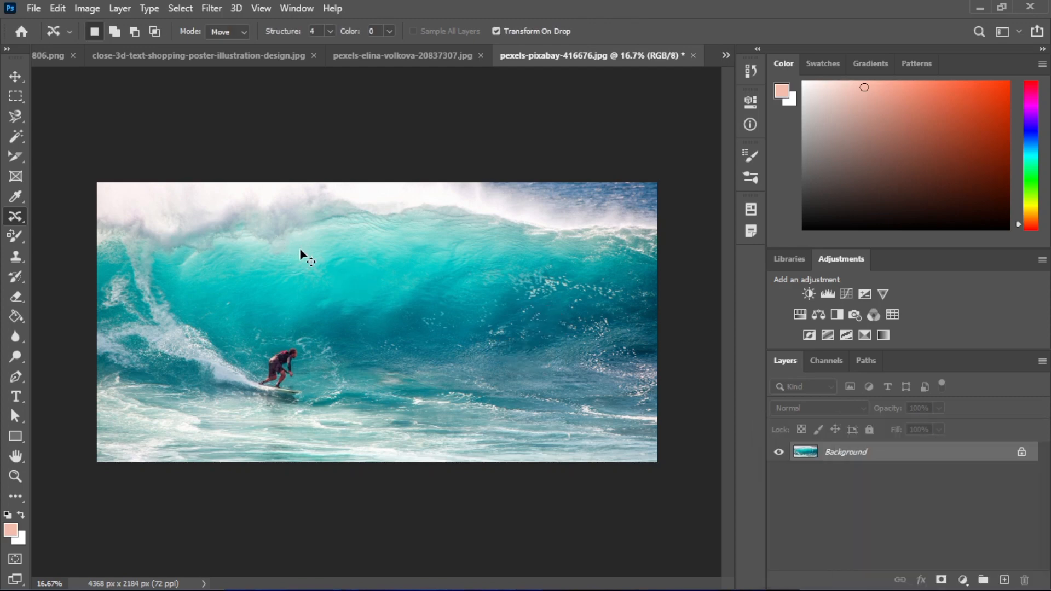
# - Activate the Red Eye tool and switch to the image Red Eye Remove.jpg
pyautogui.rightClick(13, 219)
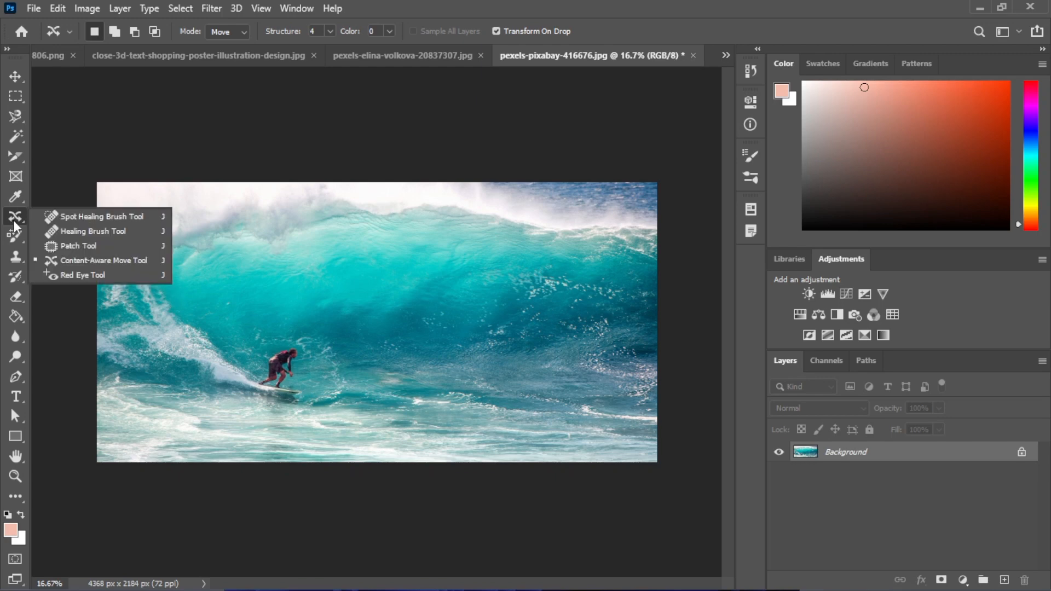
pyautogui.click(98, 276)
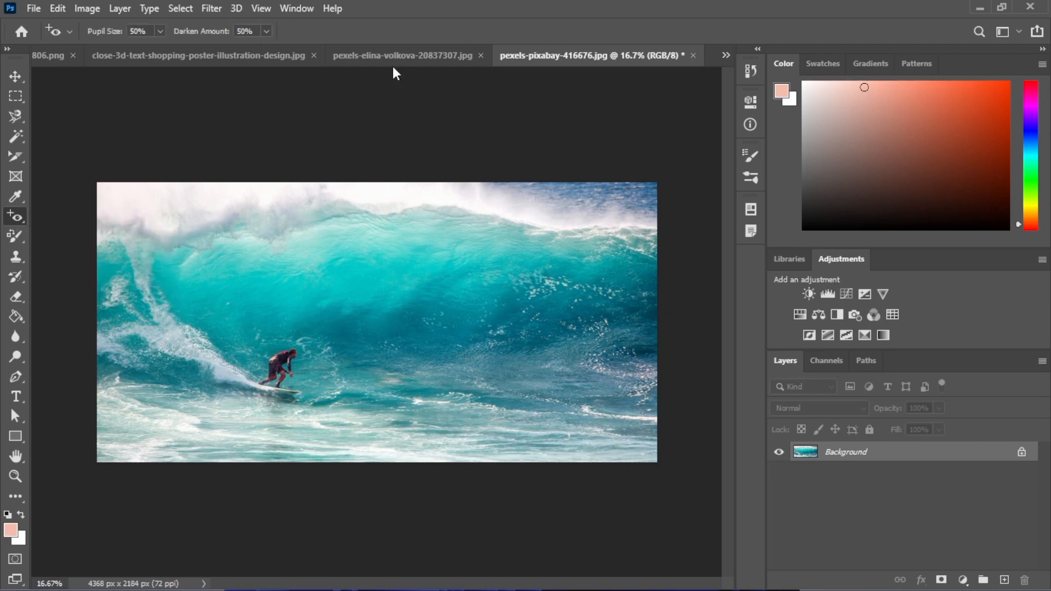
pyautogui.click(347, 66)
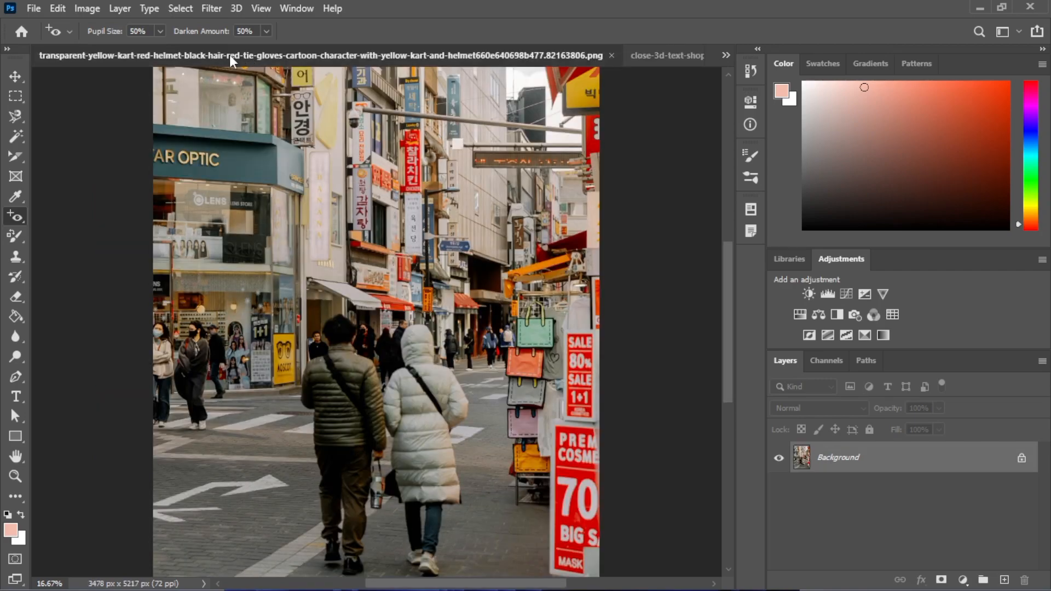
pyautogui.click(232, 56)
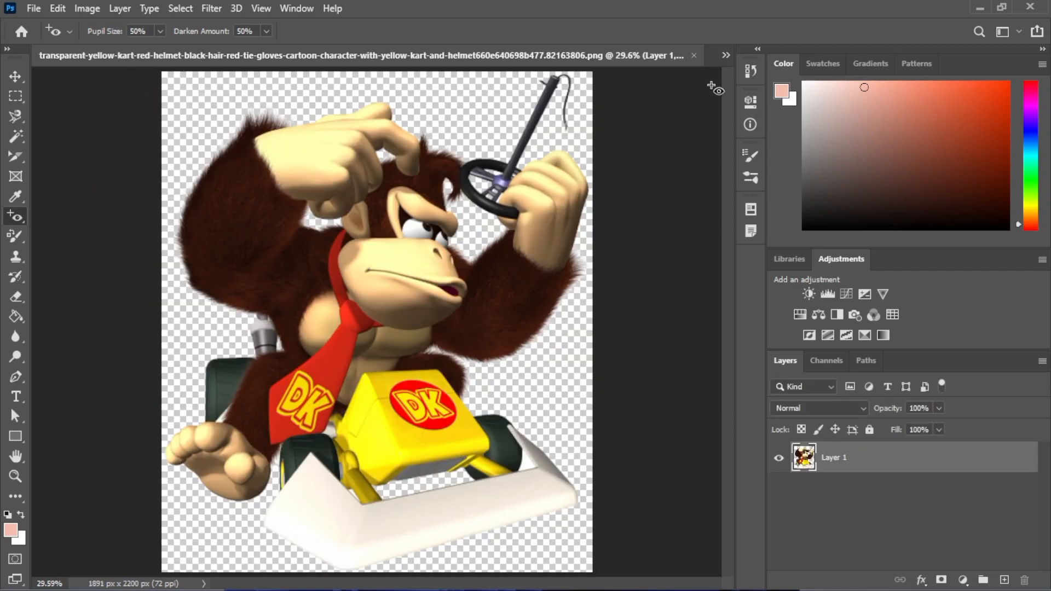
pyautogui.click(726, 56)
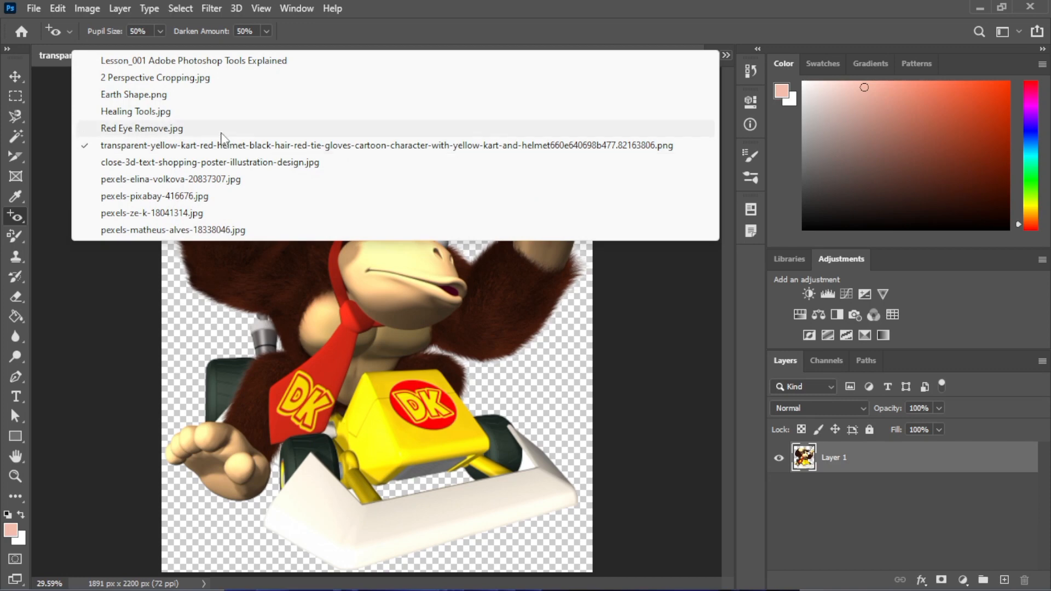
pyautogui.click(224, 134)
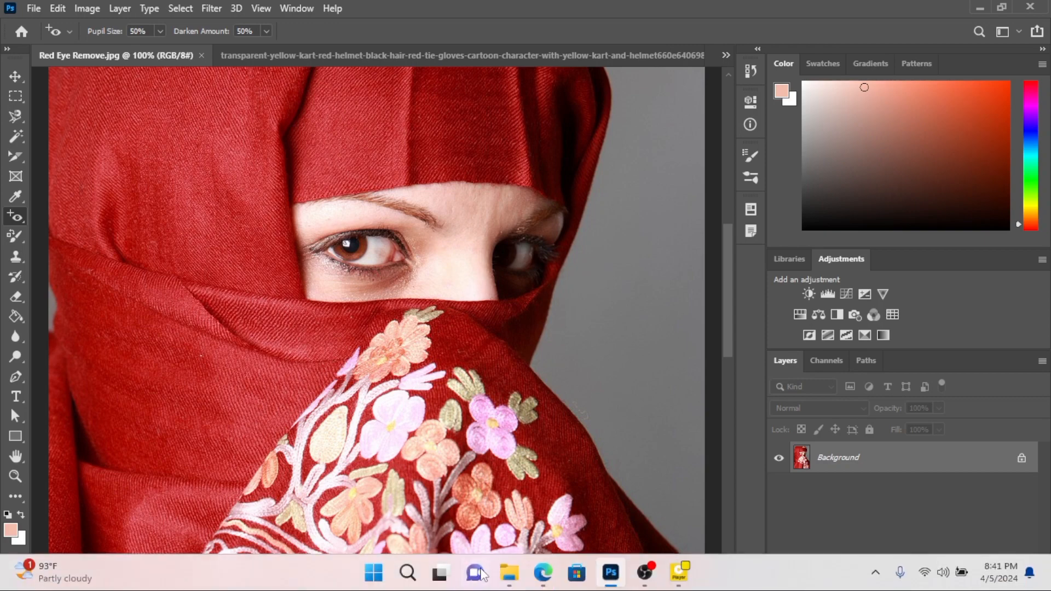
# - Switch to the Google Meet call in Edge to check the participants, and return to Red Eye Remove.jpg in Photoshop
pyautogui.moveTo(545, 575)
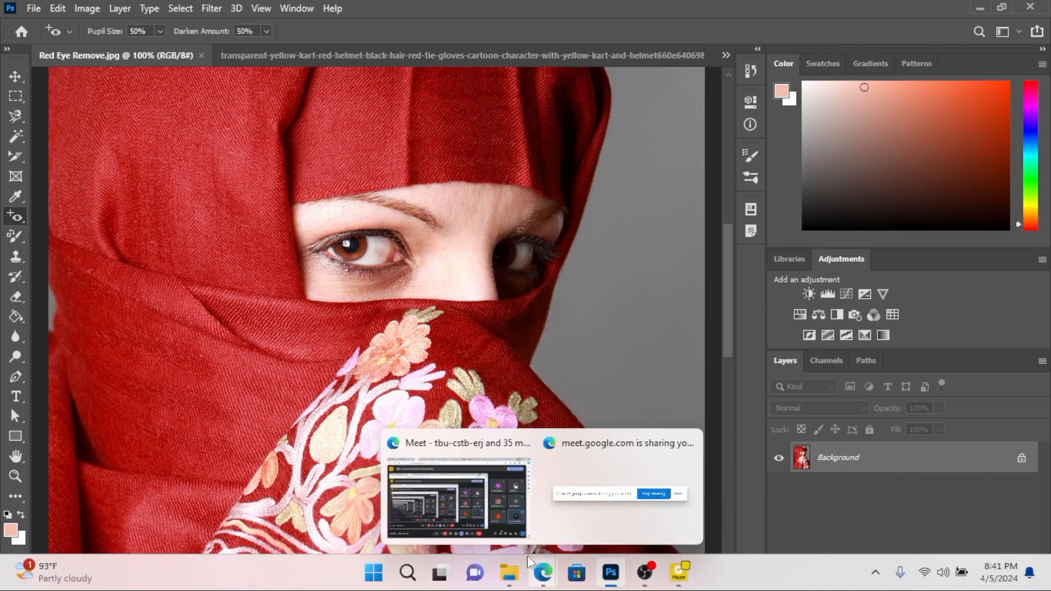
pyautogui.click(470, 504)
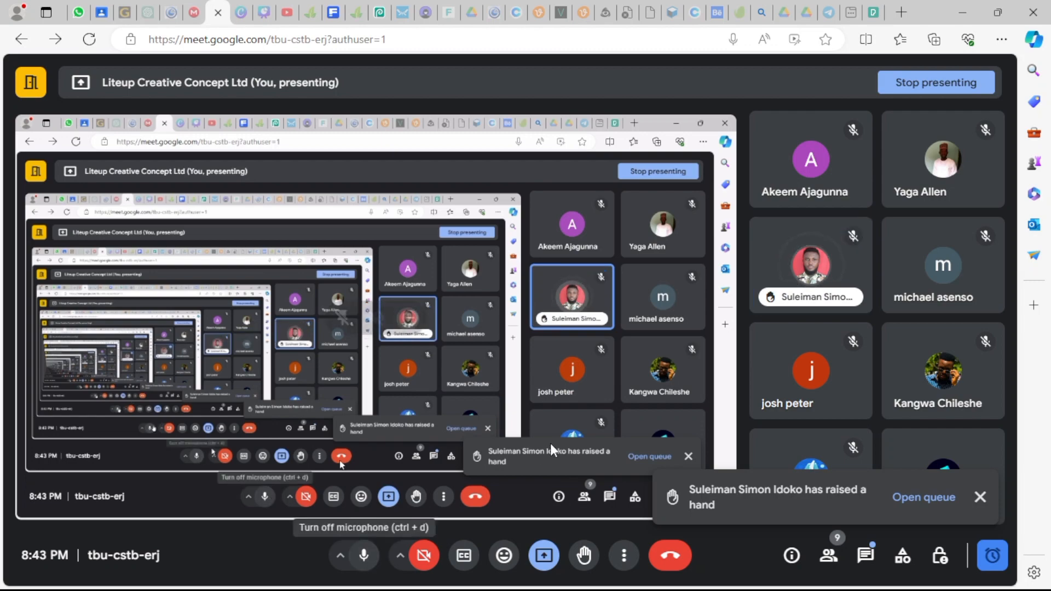
pyautogui.moveTo(611, 572)
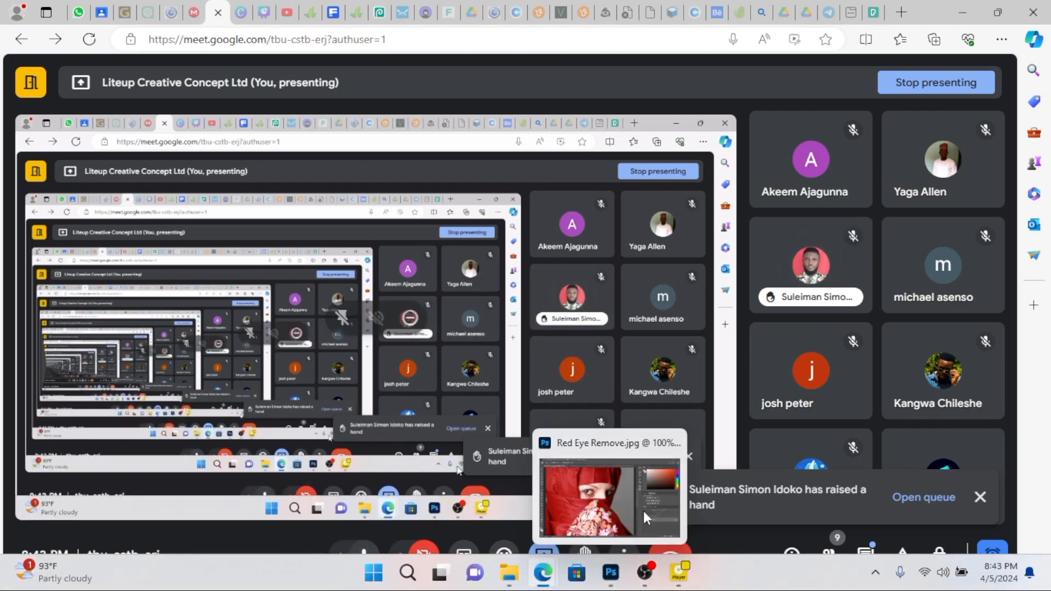
pyautogui.click(643, 511)
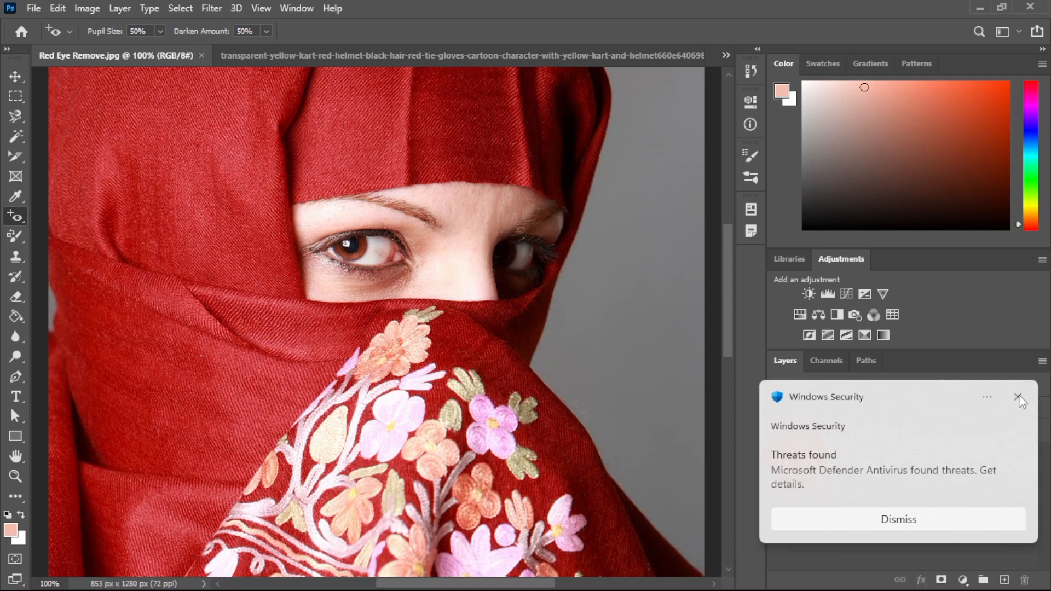
# - Dismiss the Windows Security notification and activate the Red Eye Tool for the portrait
pyautogui.click(1018, 397)
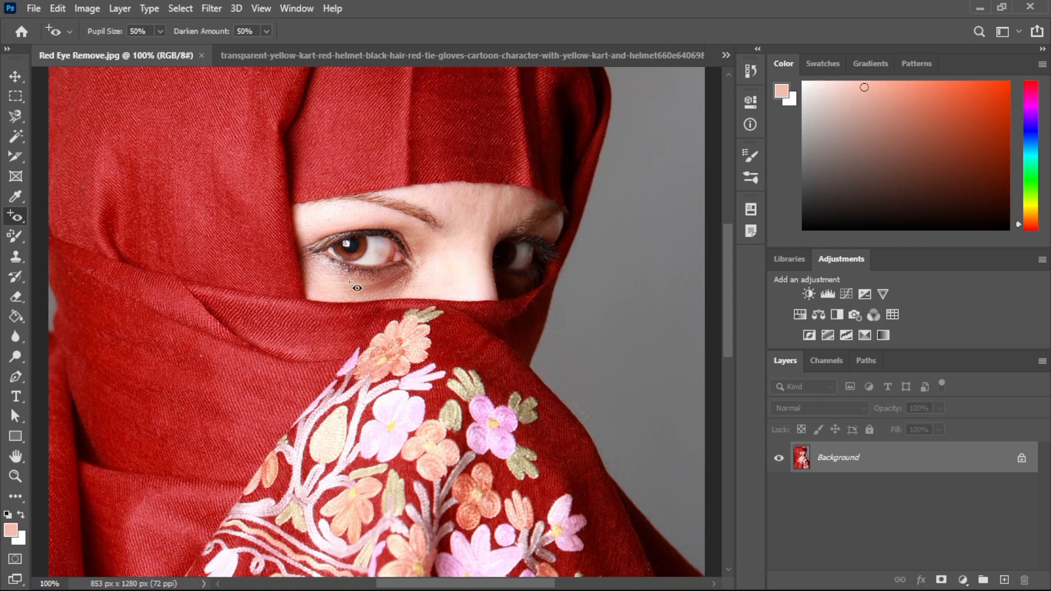
pyautogui.rightClick(22, 222)
pyautogui.click(78, 279)
pyautogui.rightClick(19, 221)
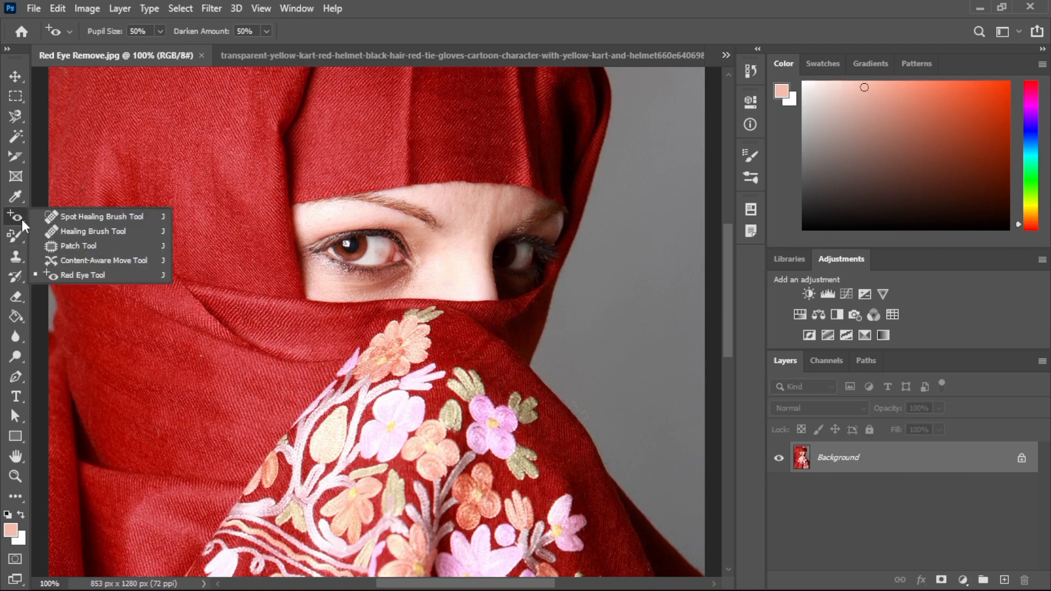
pyautogui.click(96, 274)
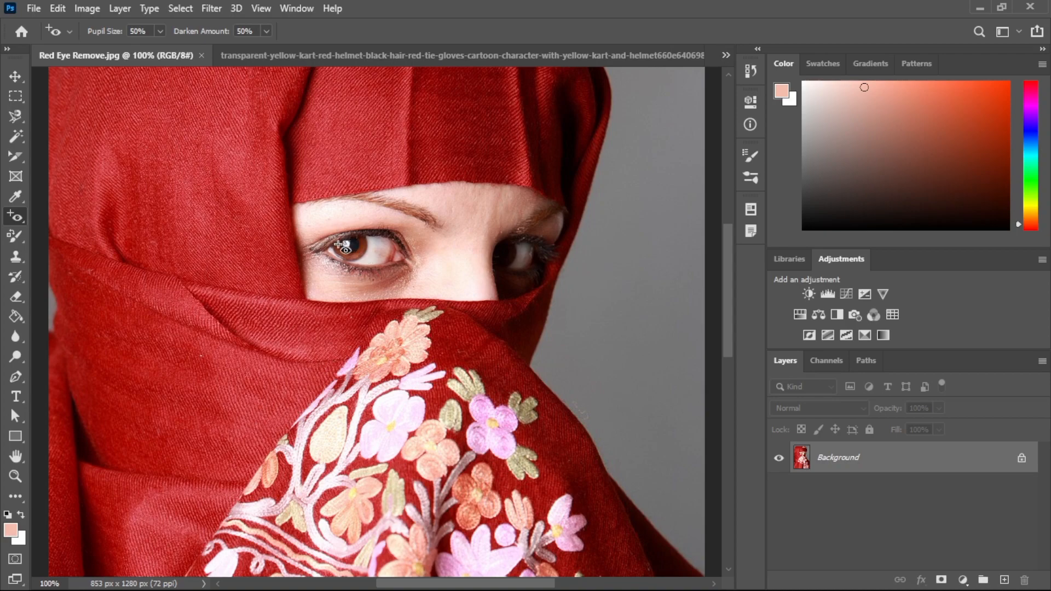
# - Apply the Red Eye Tool to the fully visible eye's pupil with 50% pupil size and 50% darken amount
pyautogui.scroll(5, 416, 293)
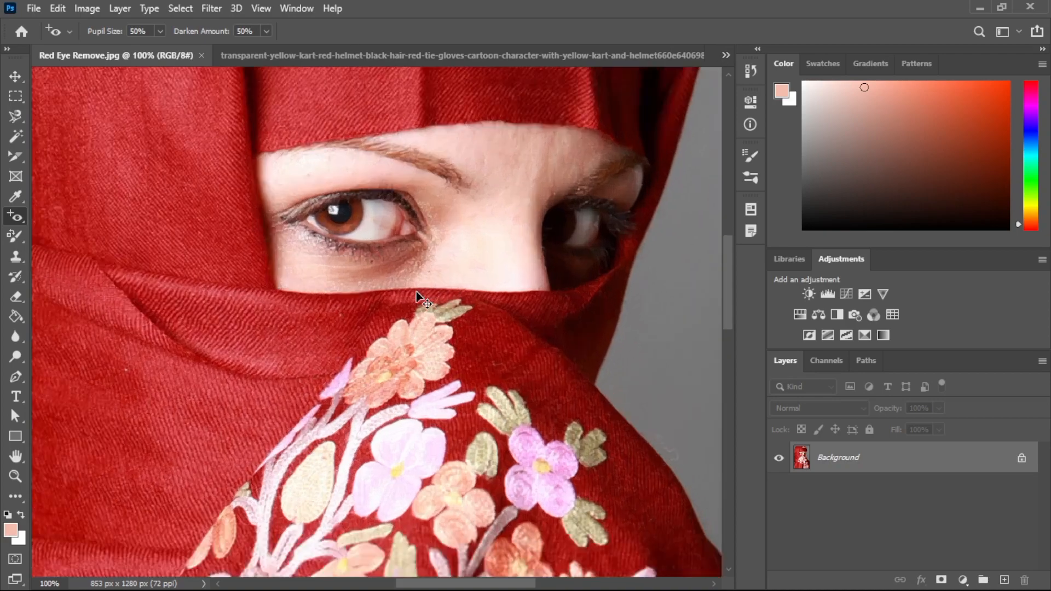
pyautogui.scroll(-4, 416, 295)
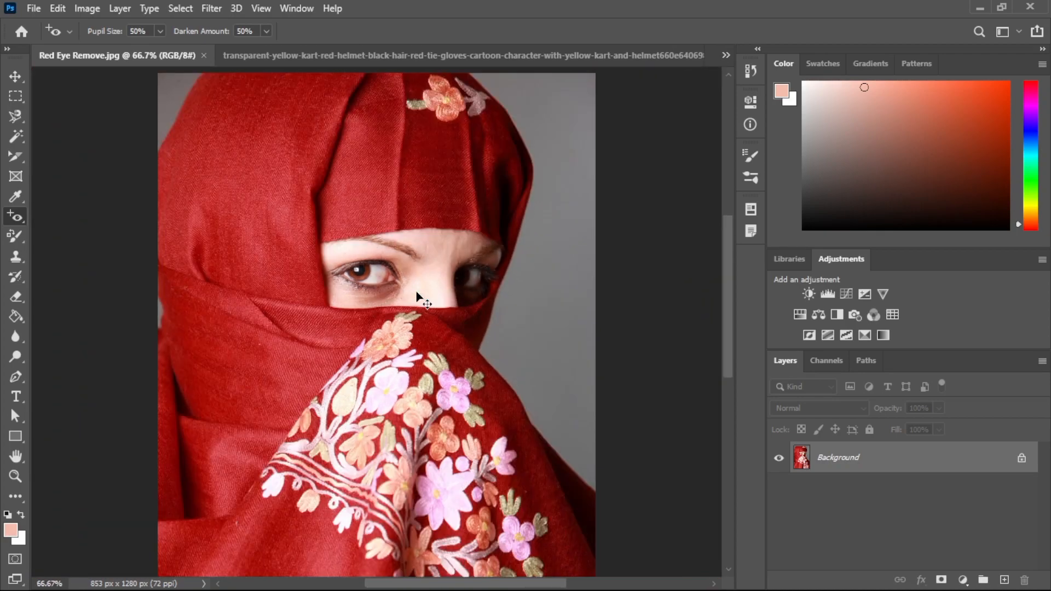
pyautogui.scroll(3, 417, 295)
pyautogui.scroll(-2, 417, 296)
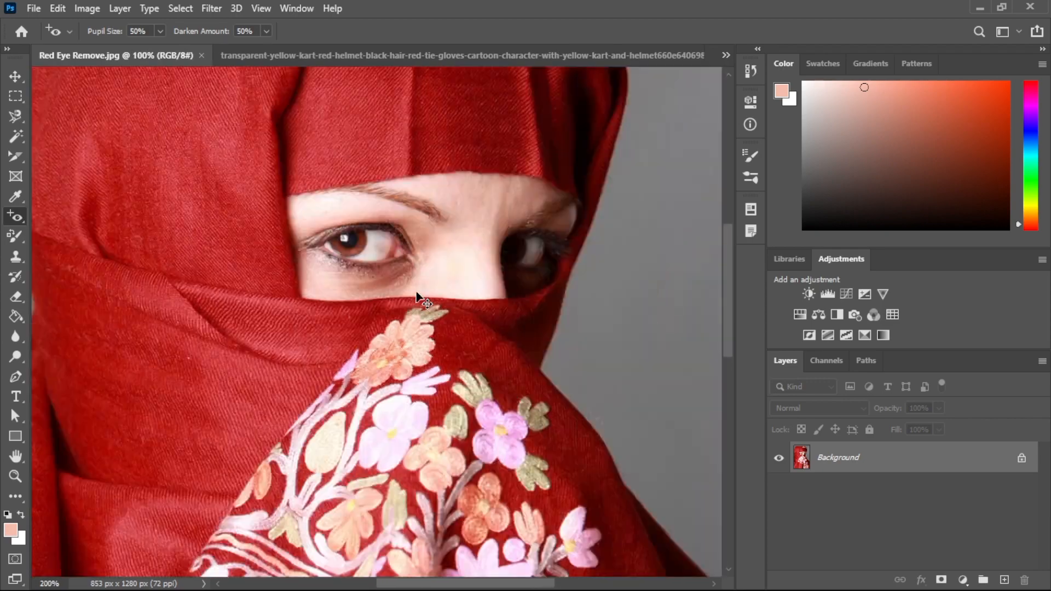
pyautogui.scroll(-1, 417, 295)
pyautogui.scroll(2, 416, 295)
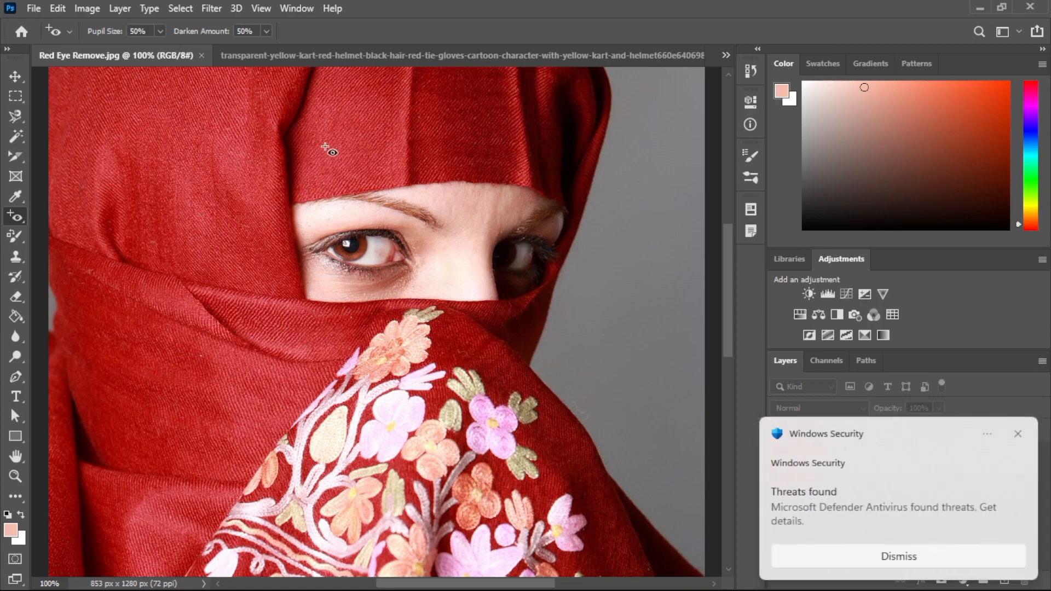
pyautogui.click(355, 254)
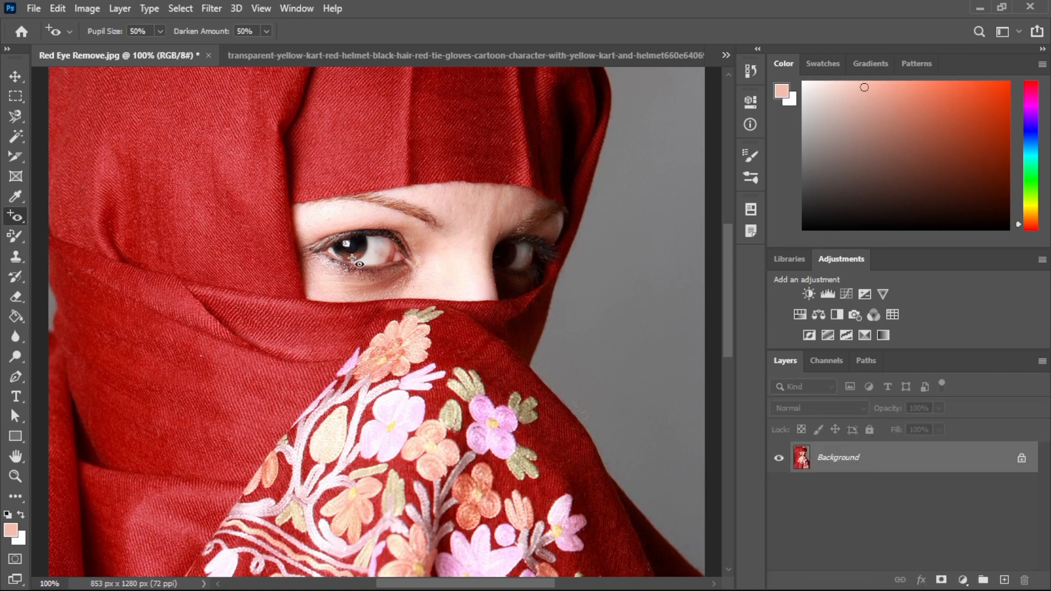
pyautogui.click(392, 258)
# - Remove the remaining reddish-brown colour from the same eye's iris with another Red Eye Tool correction
pyautogui.hotkey('ctrl', '-')
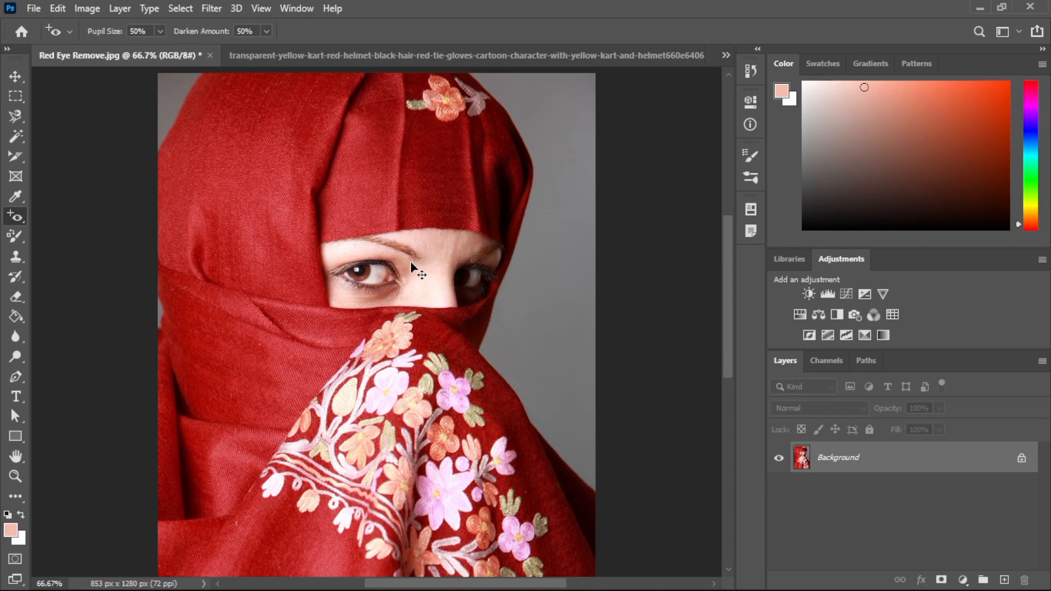
pyautogui.hotkey('ctrl', '-')
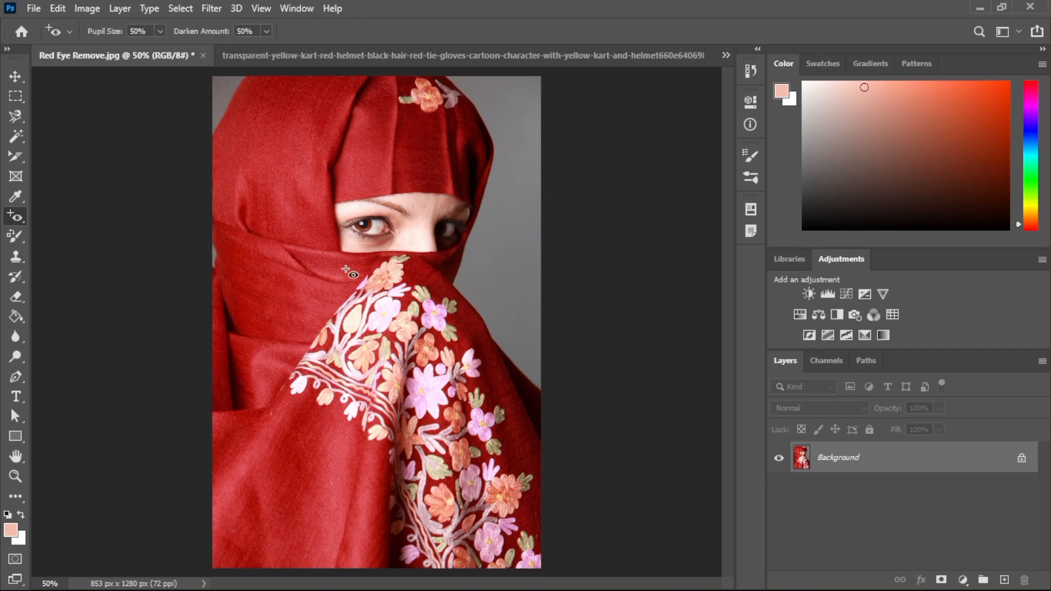
pyautogui.click(363, 227)
pyautogui.hotkey('ctrl', '+')
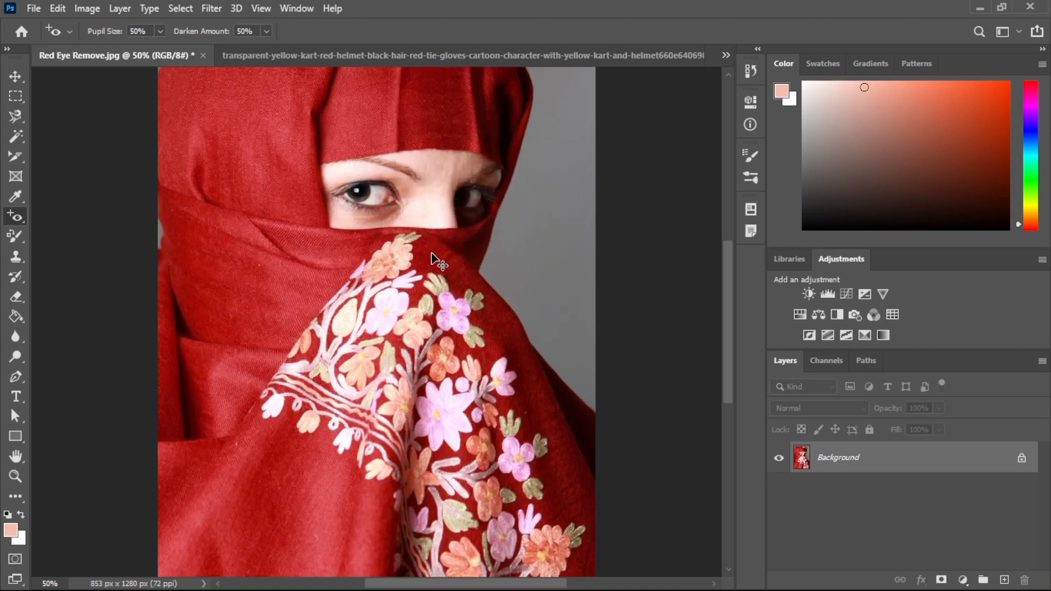
pyautogui.hotkey('ctrl', '+')
pyautogui.scroll(3, 378, 249)
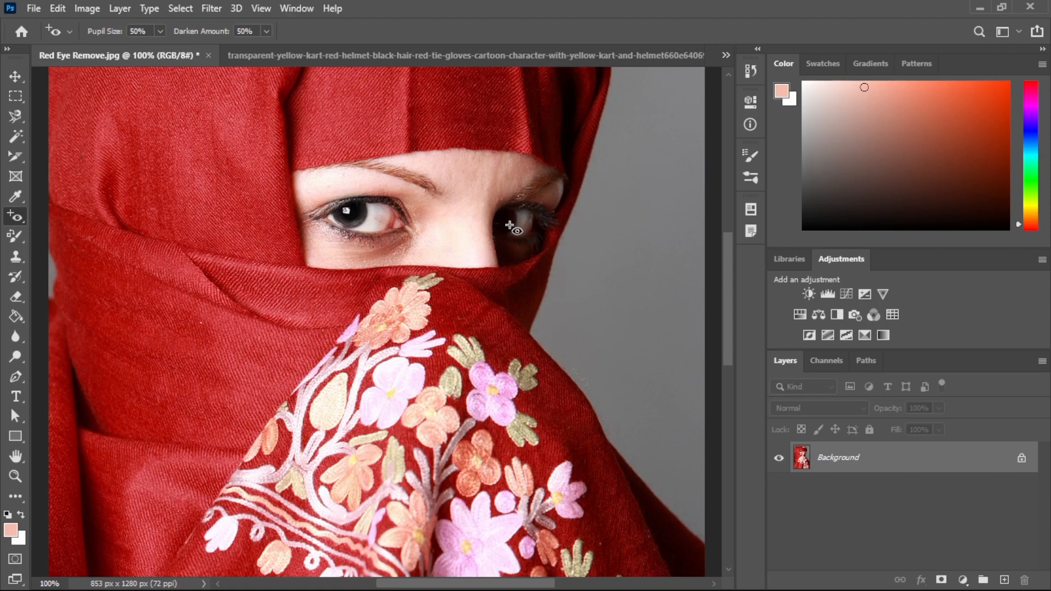
# - Examine the corrected eyes in the portrait at several magnifications
pyautogui.hotkey('ctrl', '-')
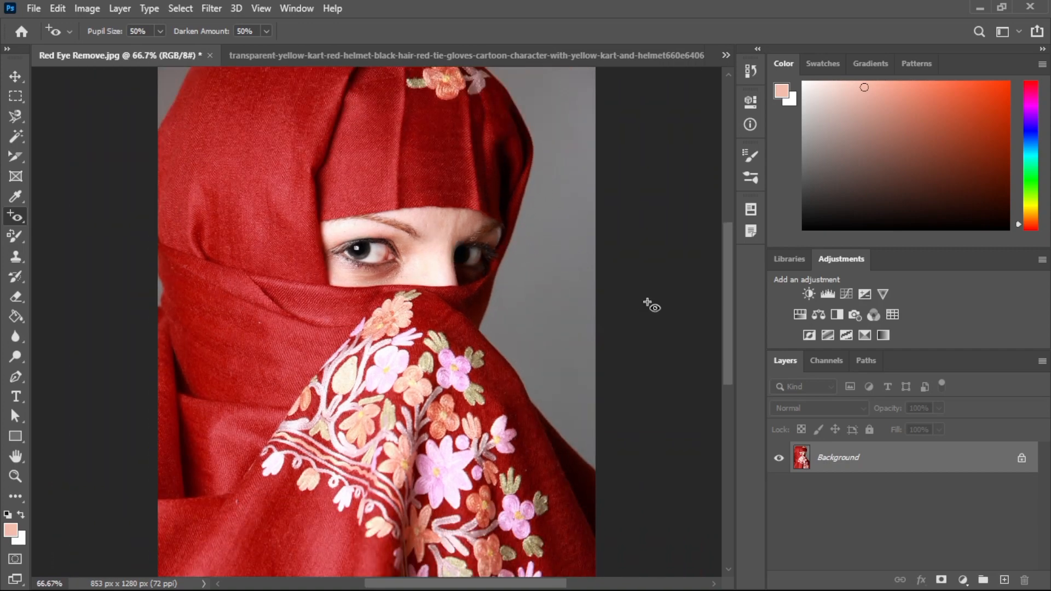
pyautogui.hotkey('ctrl', '-')
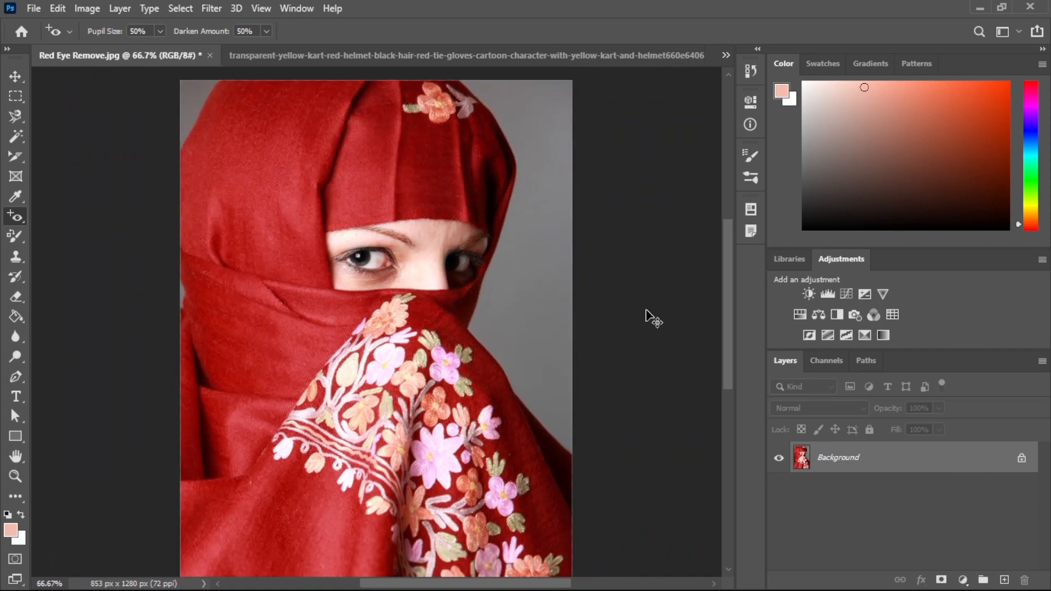
pyautogui.hotkey('ctrl', '-')
pyautogui.hotkey('ctrl', '+')
pyautogui.hotkey('ctrl', '-')
pyautogui.hotkey('ctrl', '-')
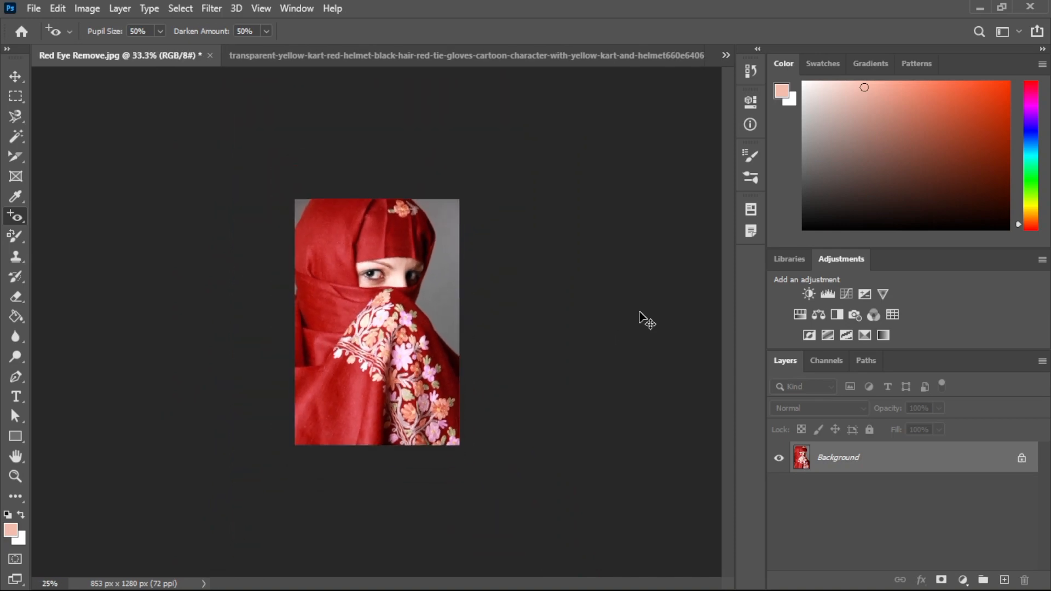
pyautogui.hotkey('ctrl', '+')
pyautogui.hotkey('ctrl', '+')
pyautogui.hotkey('ctrl', '+')
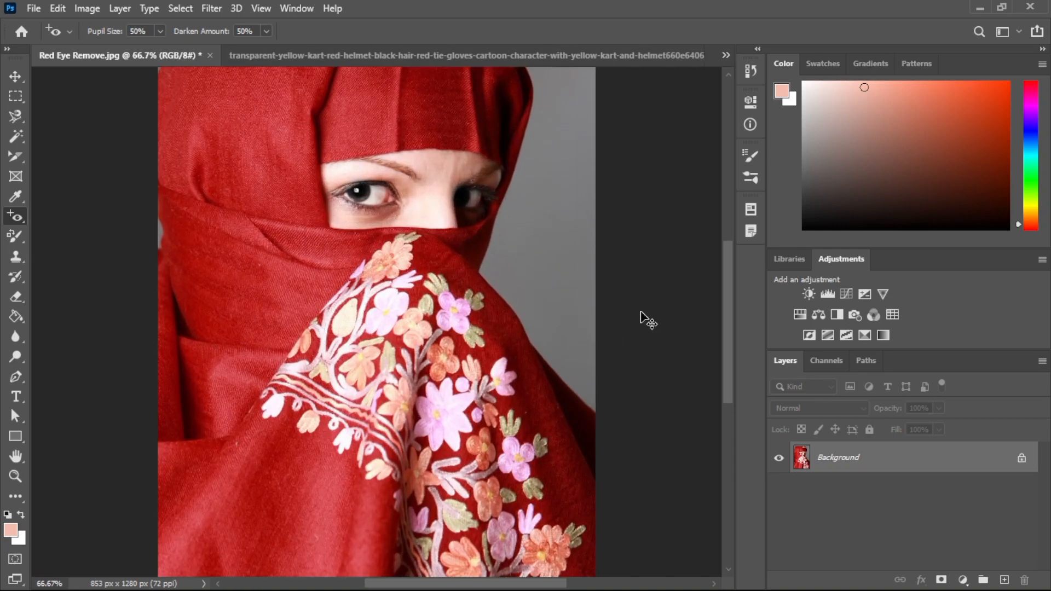
pyautogui.scroll(3, 539, 313)
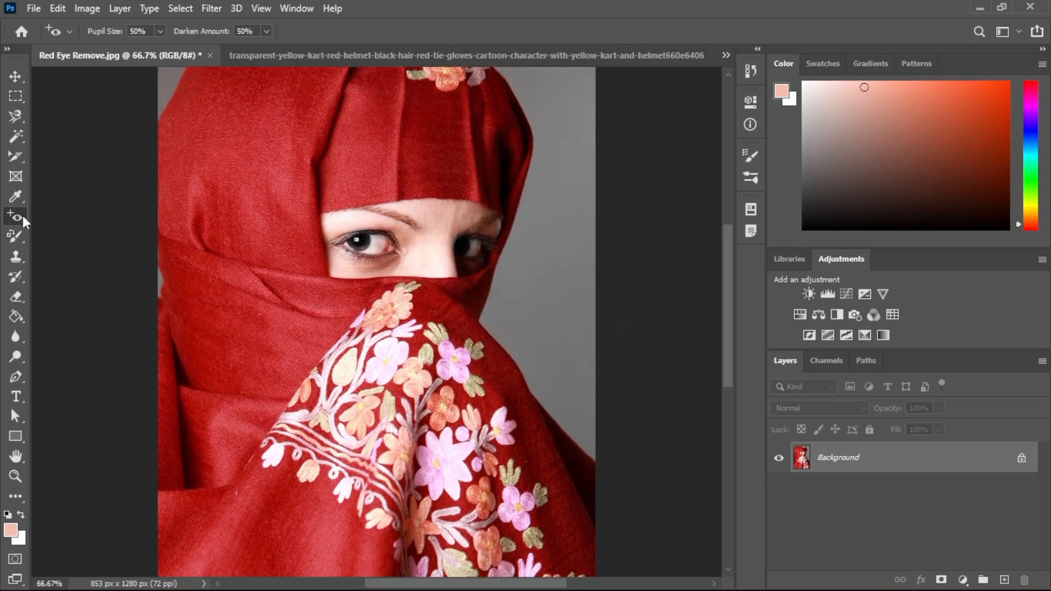
# - Switch from the Red Eye Tool to the Brush Tool
pyautogui.click(22, 216)
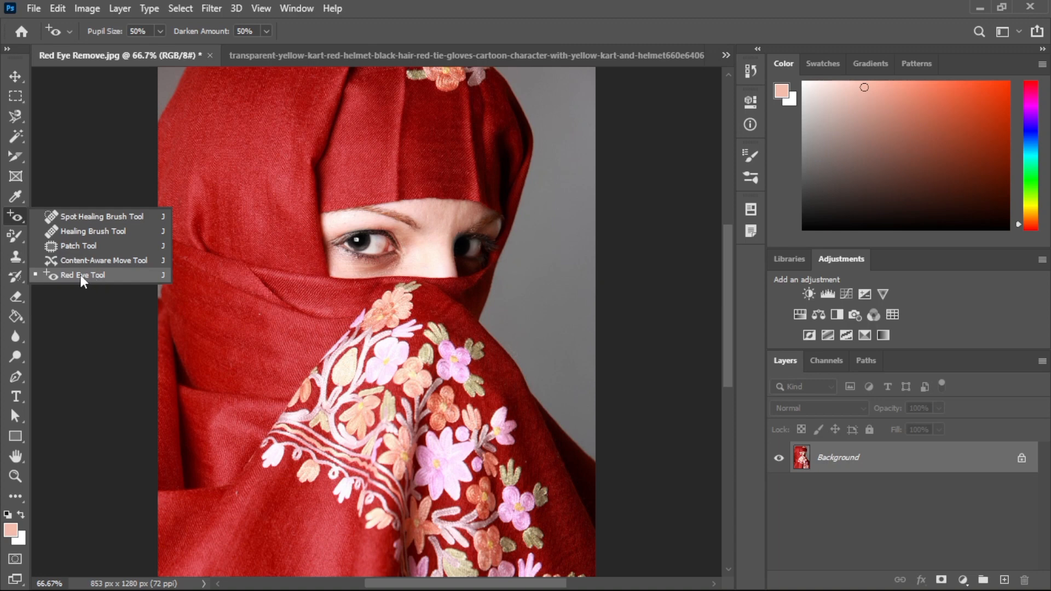
pyautogui.click(16, 238)
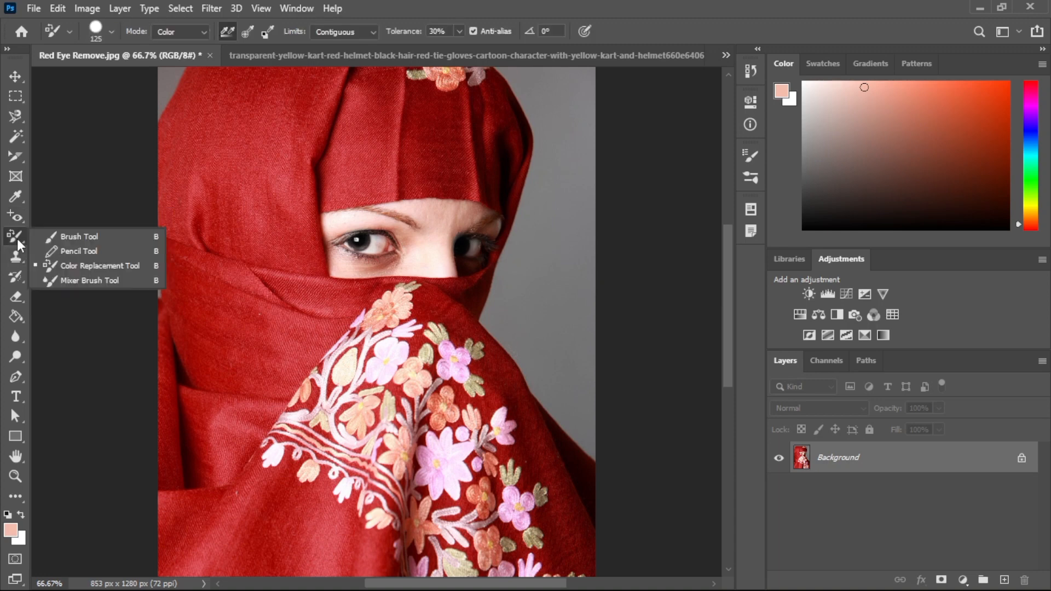
pyautogui.click(90, 238)
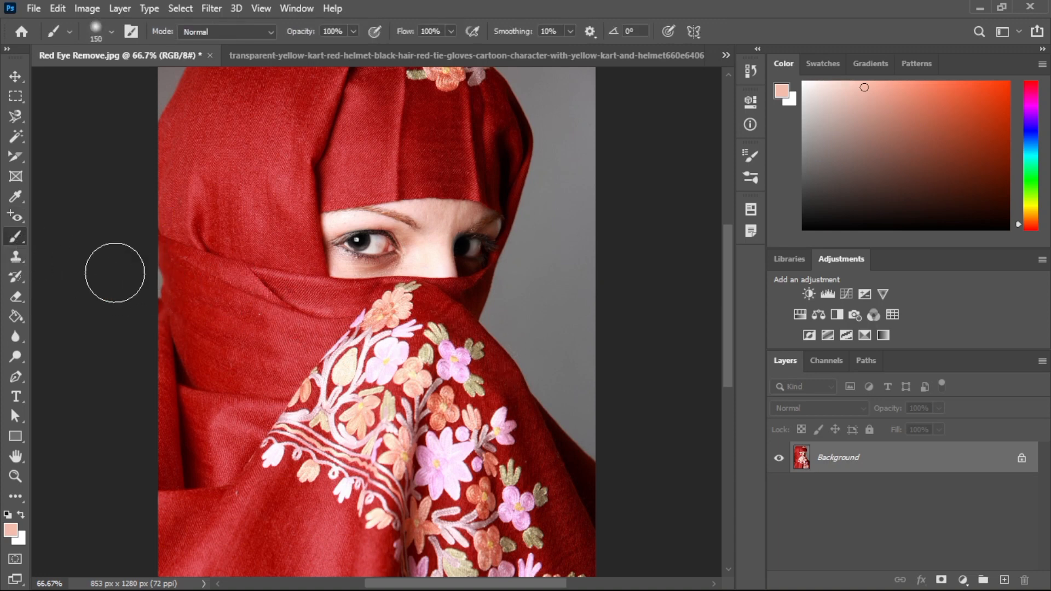
pyautogui.click(17, 237)
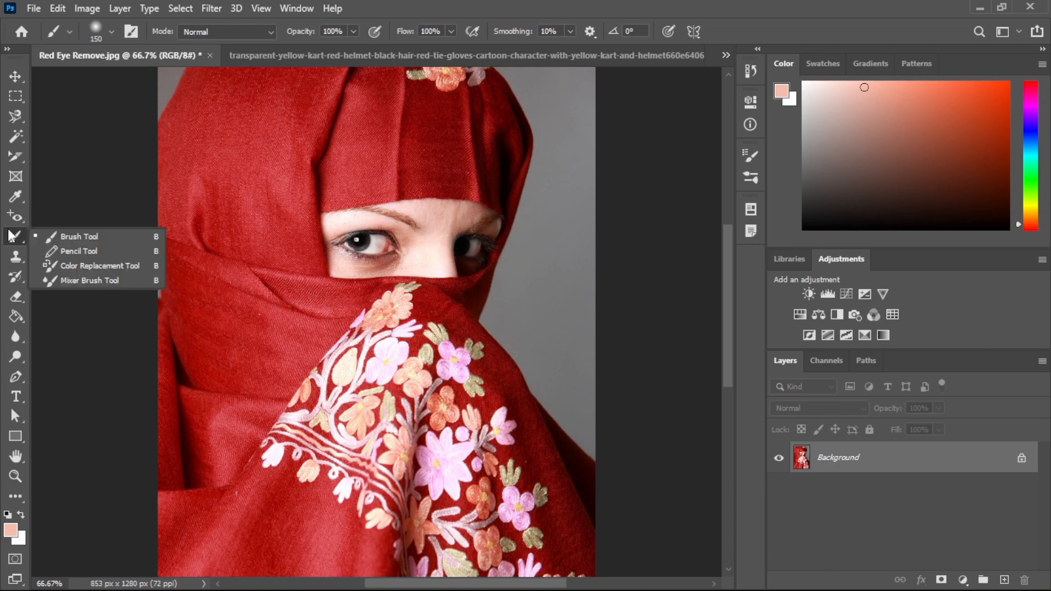
pyautogui.click(88, 239)
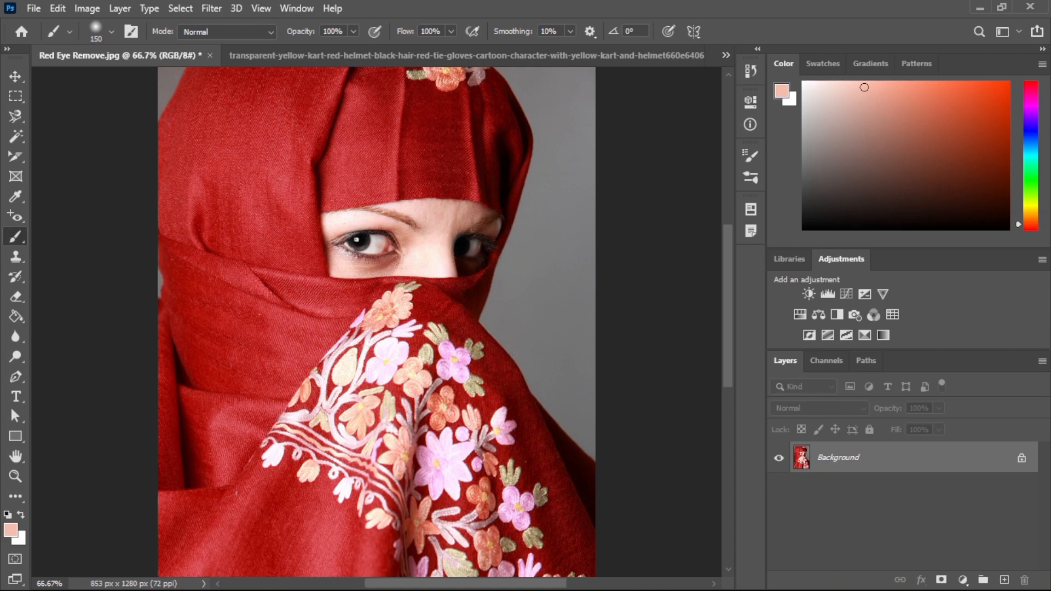
pyautogui.moveTo(1019, 589)
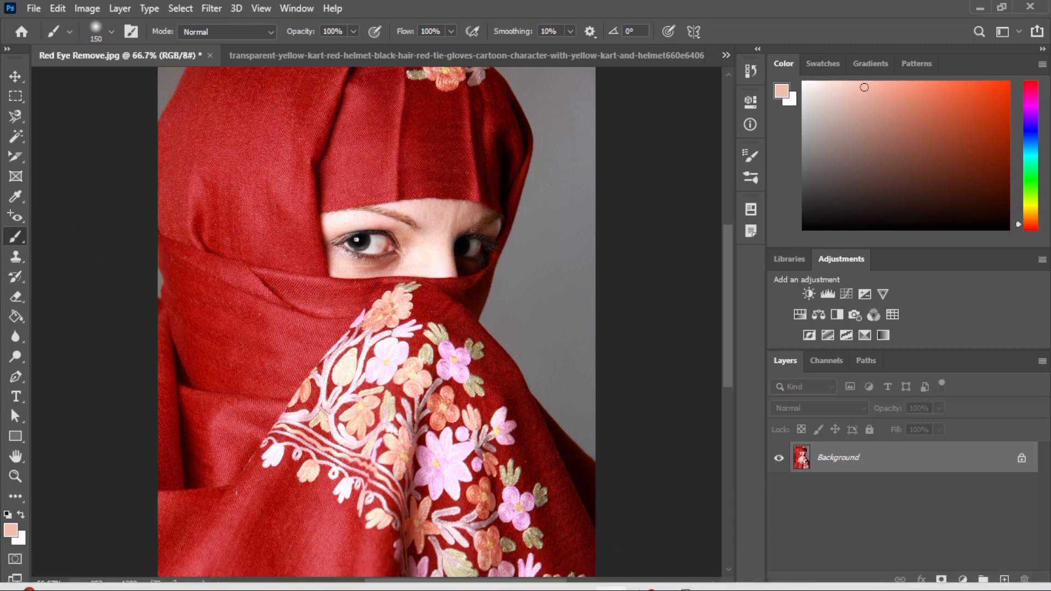
pyautogui.moveTo(645, 573)
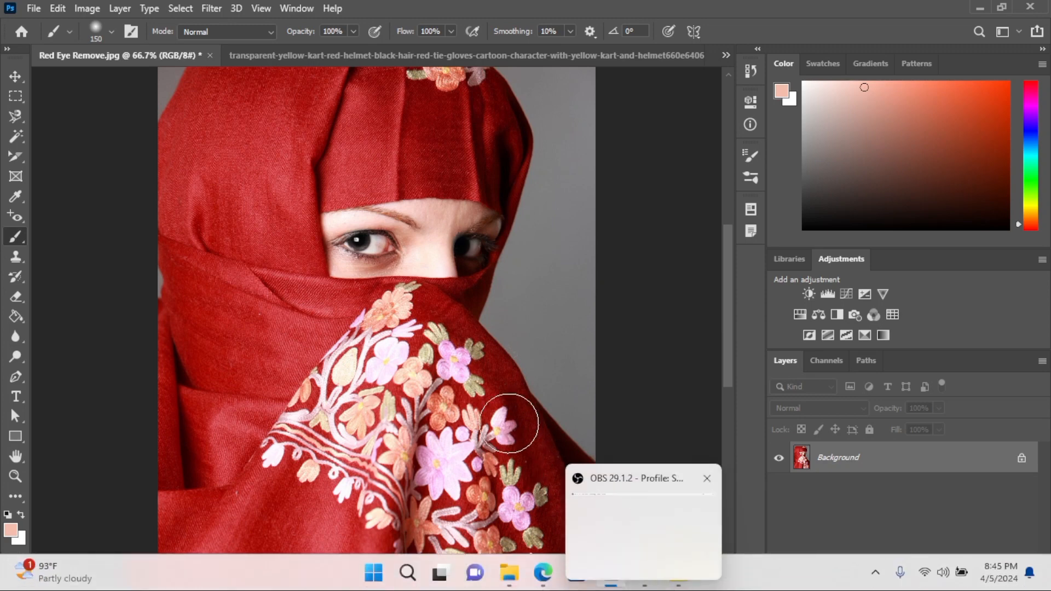
pyautogui.click(16, 77)
pyautogui.moveTo(641, 589)
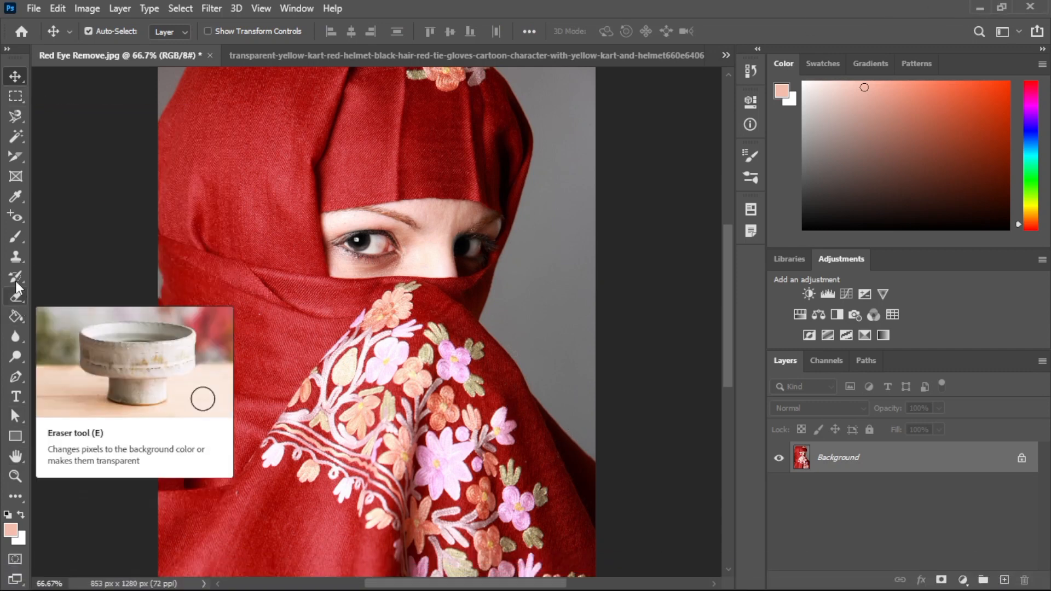
pyautogui.click(15, 237)
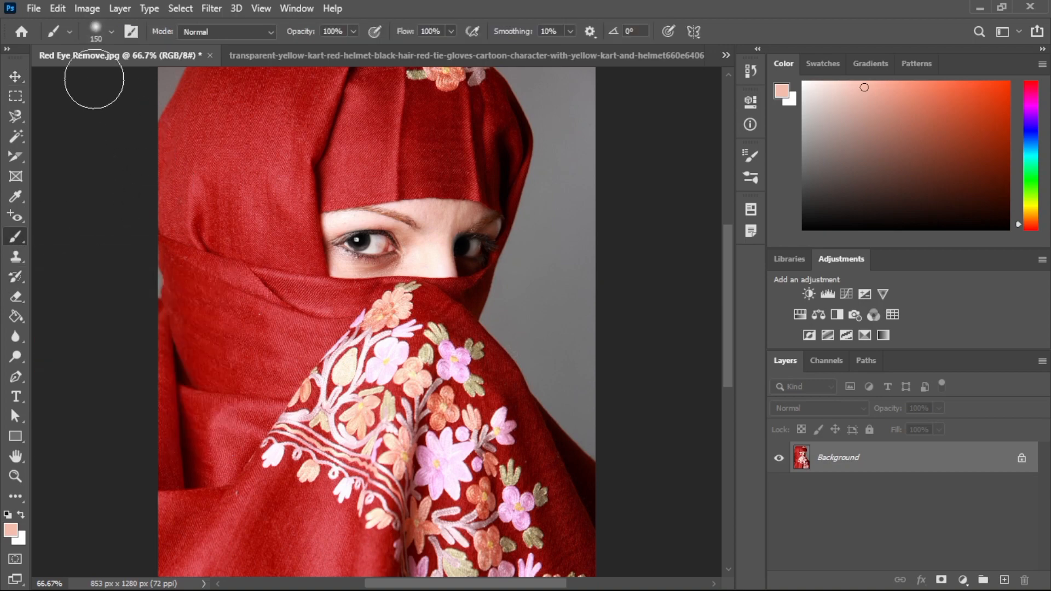
# - Switch to the open document Lesson_001 Adobe Photoshop Tools Explained and activate the Move Tool
pyautogui.click(726, 55)
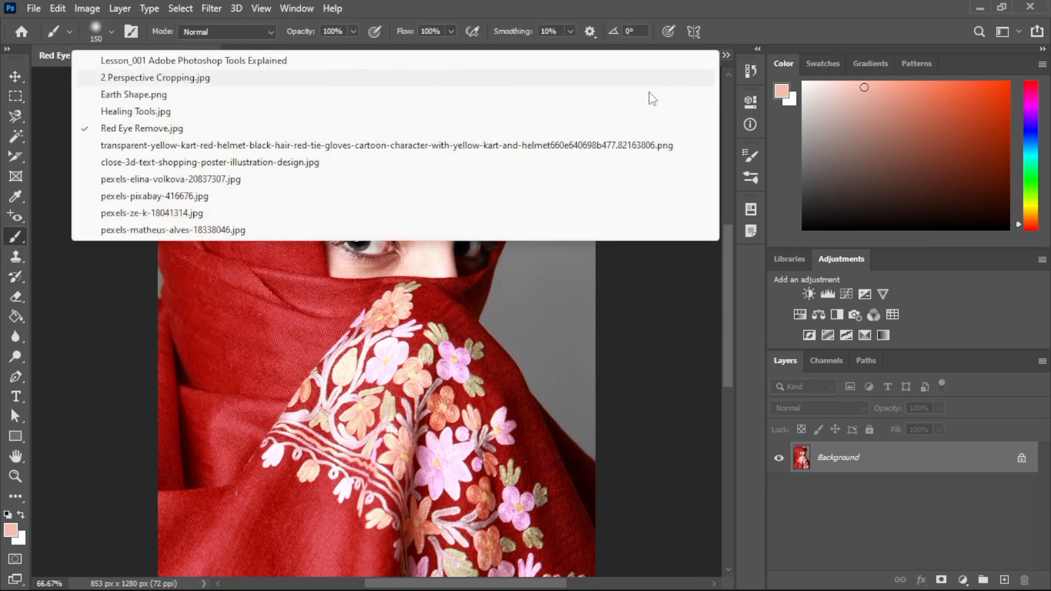
pyautogui.click(328, 56)
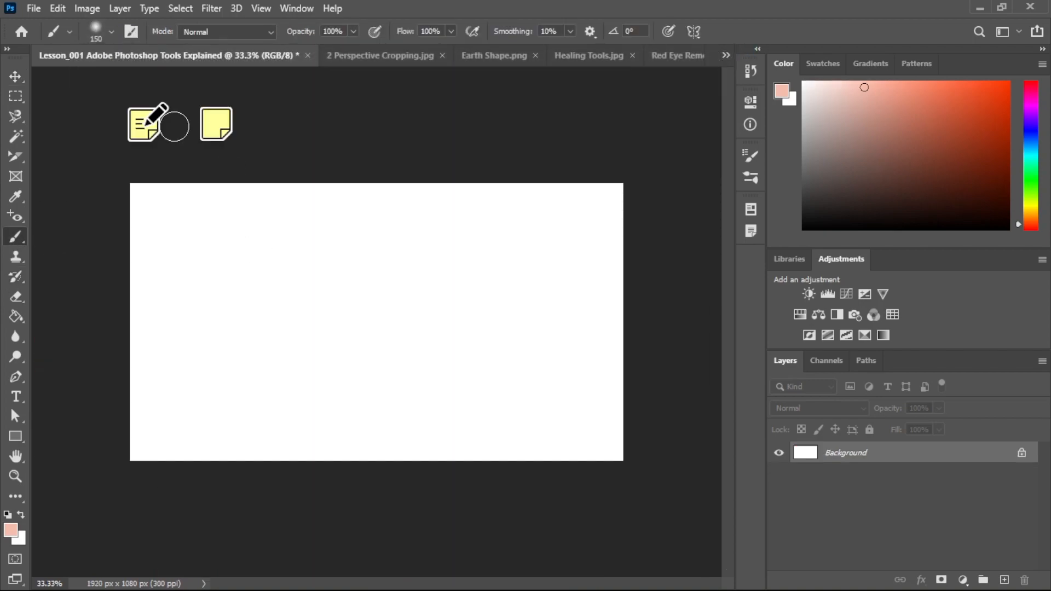
pyautogui.click(13, 78)
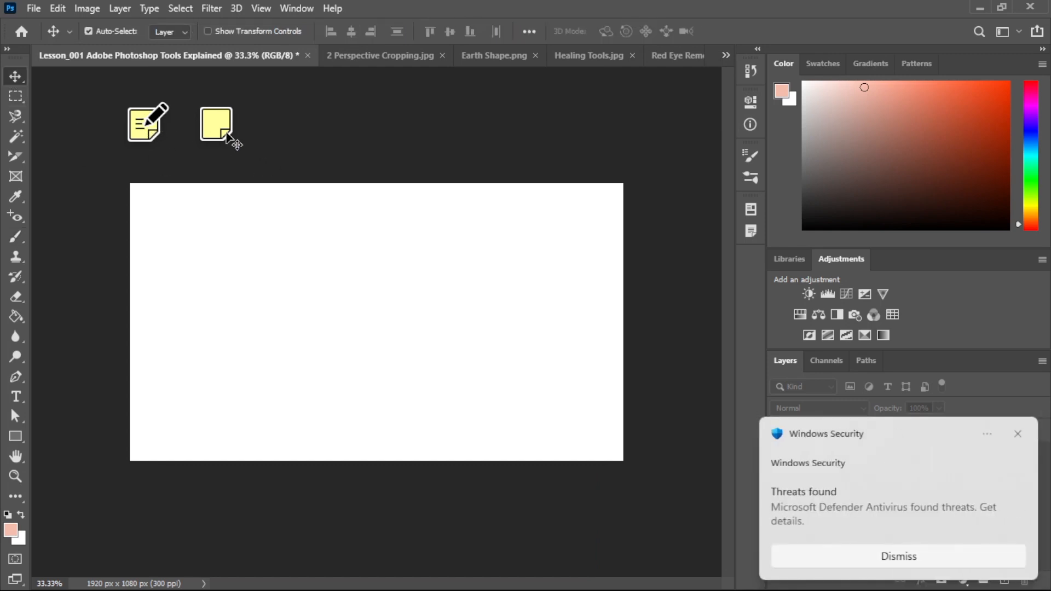
# - Clear both notes from the Lesson_001 document with the Note Tool and return to the Move Tool
pyautogui.moveTo(19, 202); pyautogui.dragTo(80, 264)
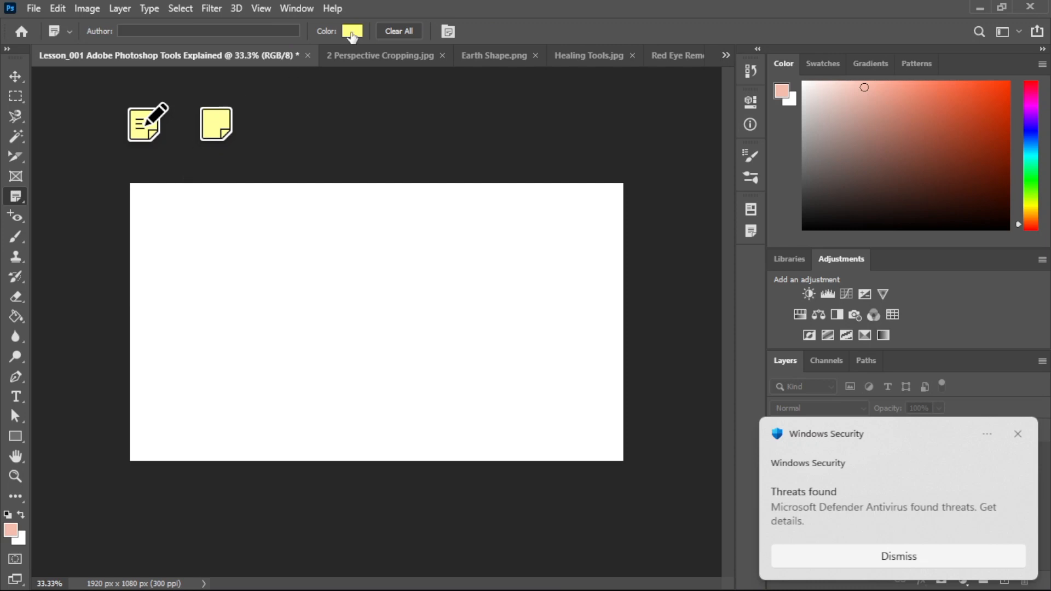
pyautogui.click(412, 29)
pyautogui.click(448, 235)
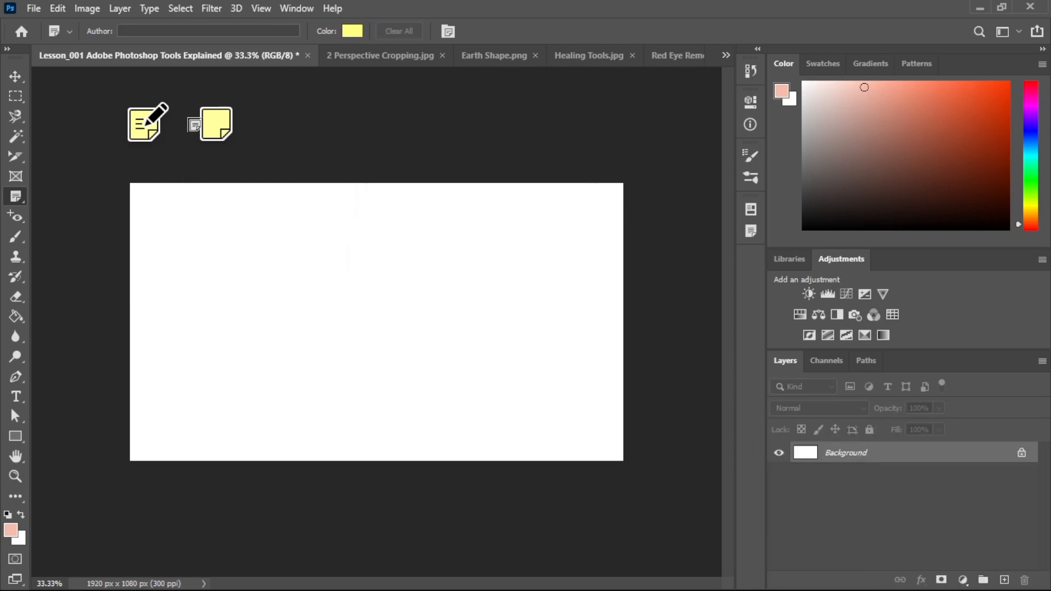
pyautogui.click(15, 75)
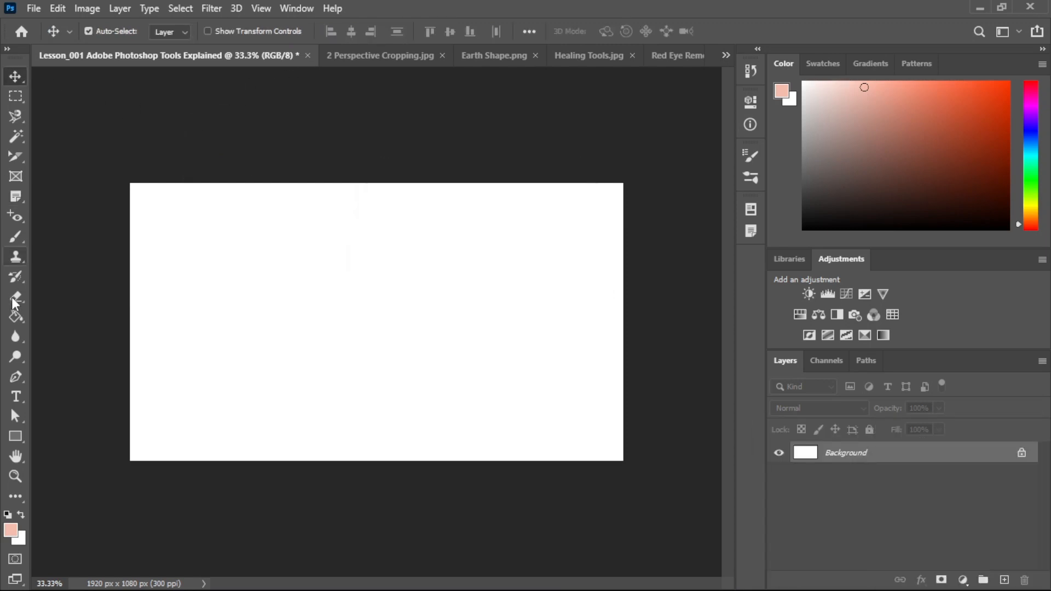
# - Activate the Brush Tool and enlarge the brush to 1000 px over the blank canvas
pyautogui.click(16, 236)
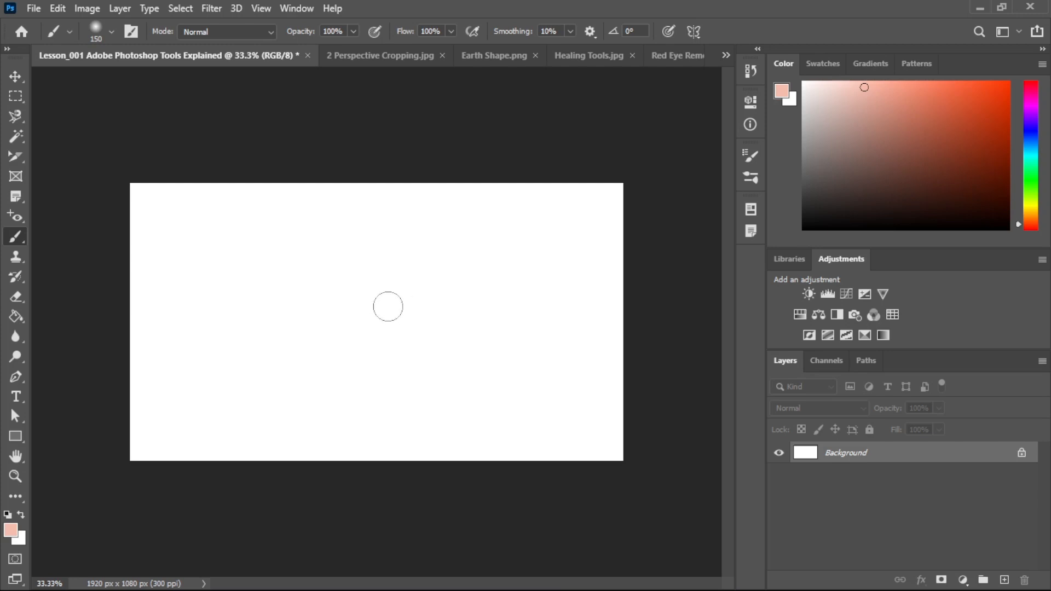
pyautogui.press(']')
pyautogui.press(']')
pyautogui.press(']')
pyautogui.press(']')
pyautogui.press(']')
pyautogui.press(']')
pyautogui.press(']')
pyautogui.press(']')
pyautogui.press(']')
pyautogui.press(']')
pyautogui.press(']')
pyautogui.press(']')
pyautogui.press(']')
pyautogui.press(']')
pyautogui.press(']')
pyautogui.press(']')
pyautogui.press(']')
pyautogui.press(']')
pyautogui.press(']')
pyautogui.press('[')
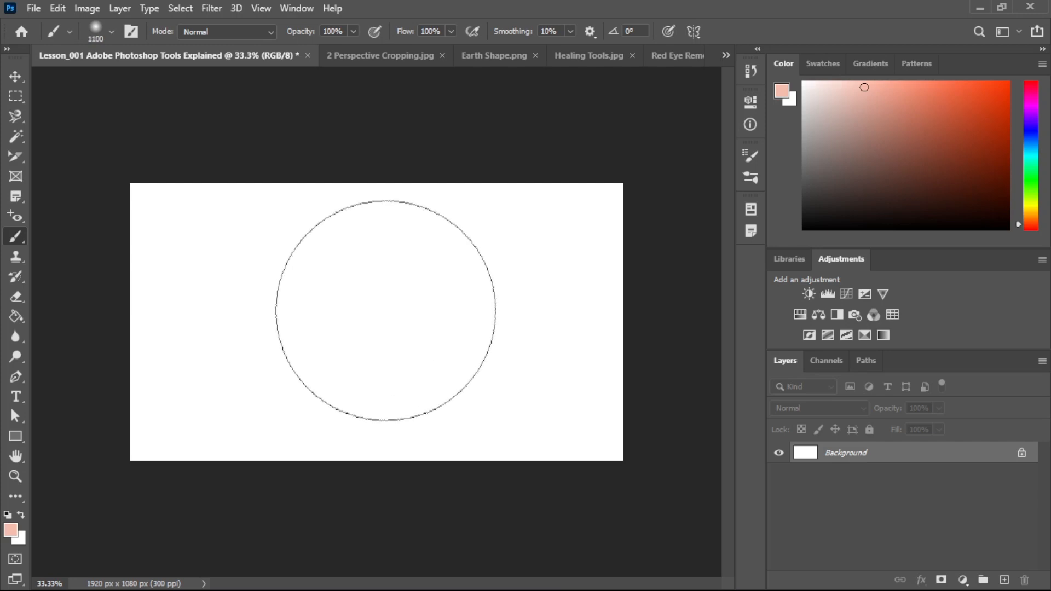
pyautogui.press('[')
pyautogui.press(']')
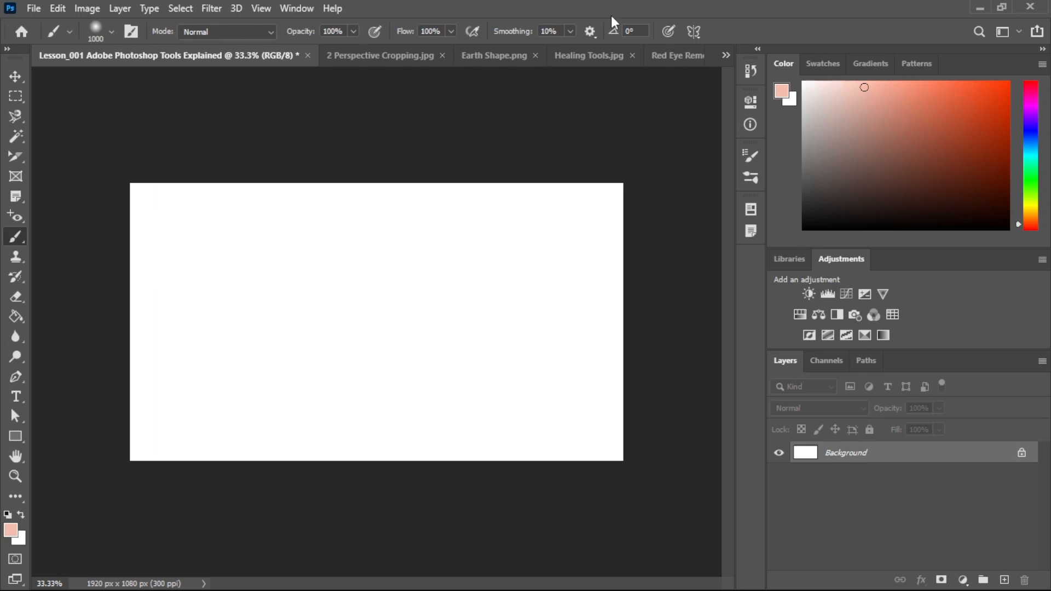
# - Reduce the Brush Tool's size to 202 px in the brush settings
pyautogui.click(69, 31)
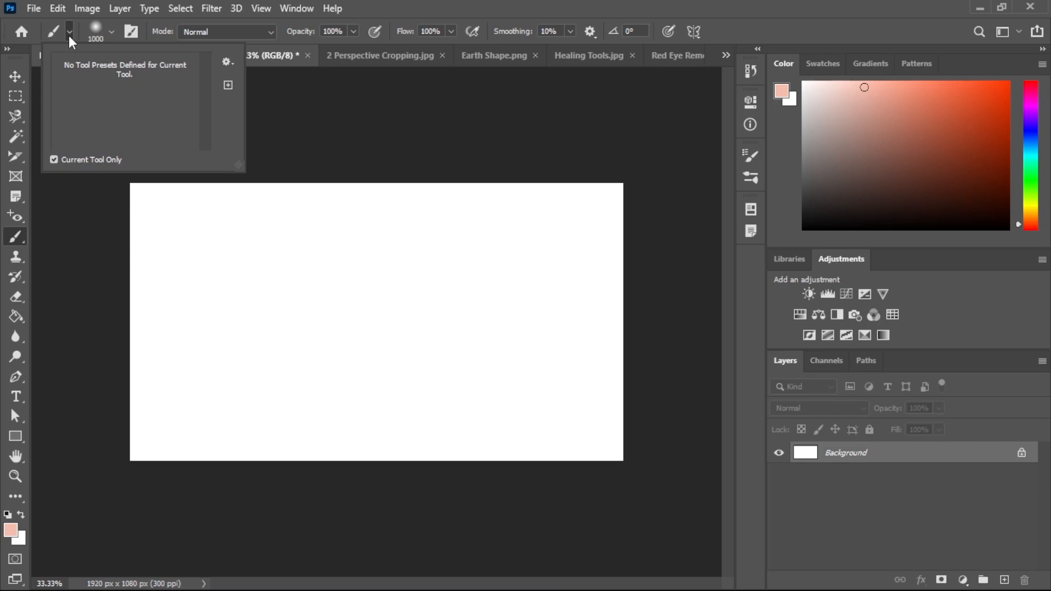
pyautogui.click(112, 32)
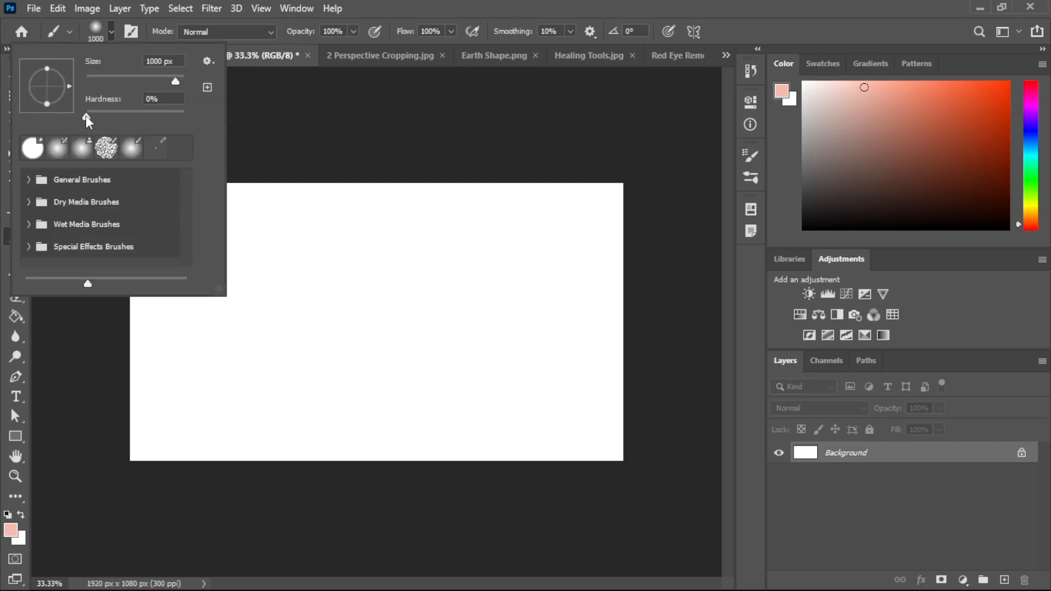
pyautogui.moveTo(175, 79)
pyautogui.mouseDown()
pyautogui.moveTo(106, 78)
pyautogui.moveTo(163, 81)
pyautogui.mouseUp()
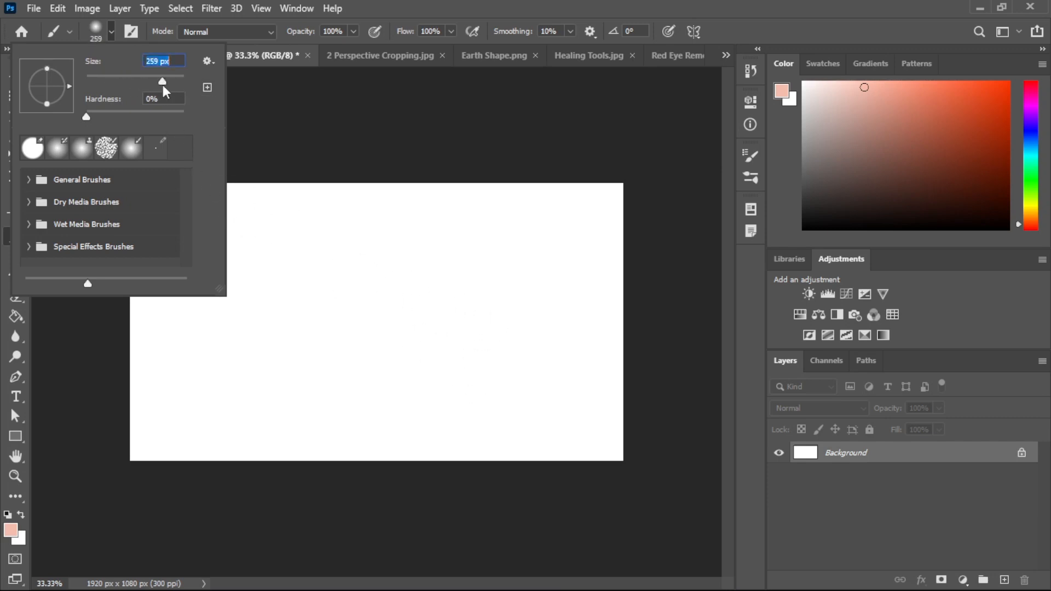
pyautogui.moveTo(163, 83); pyautogui.dragTo(145, 81)
pyautogui.moveTo(145, 81); pyautogui.dragTo(160, 81)
# - Switch to the Eraser Tool and enlarge its brush to 700 px over the blank canvas
pyautogui.press('e')
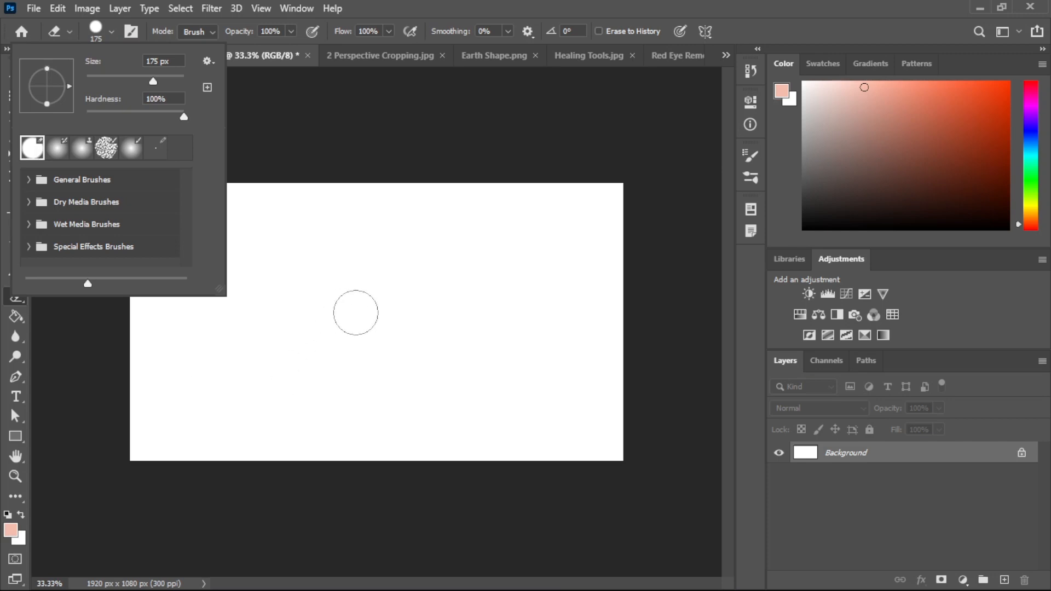
pyautogui.click(407, 311)
pyautogui.press(']')
pyautogui.press(']')
pyautogui.press(']')
pyautogui.press(']')
pyautogui.press(']')
pyautogui.press(']')
pyautogui.press(']')
pyautogui.press(']')
pyautogui.press(']')
pyautogui.press(']')
pyautogui.press(']')
pyautogui.press(']')
pyautogui.press(']')
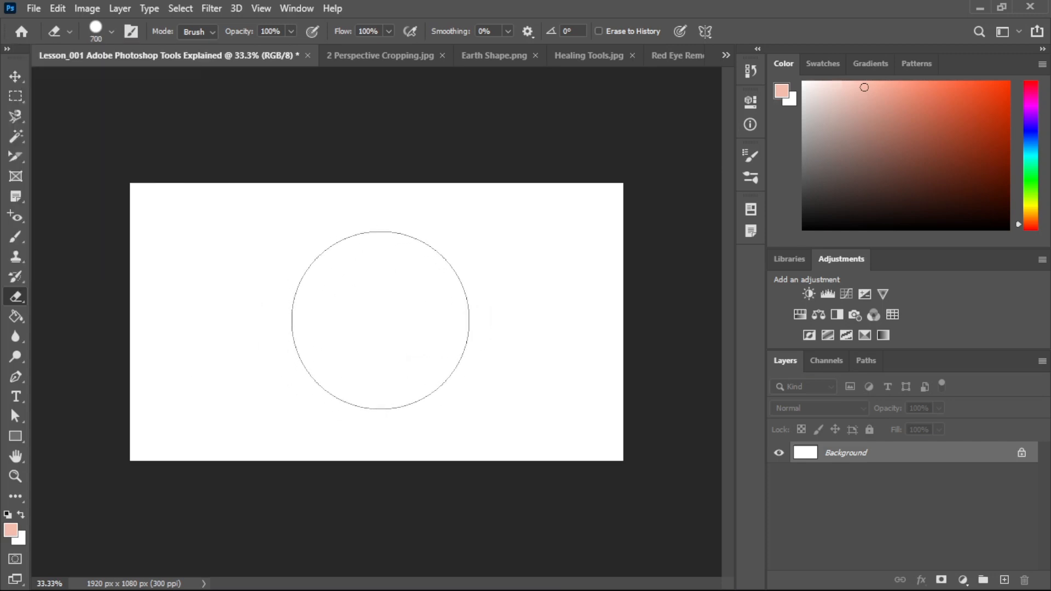
# - Change the foreground color to teal #05c1c8 and return to the Eraser Tool
pyautogui.click(10, 532)
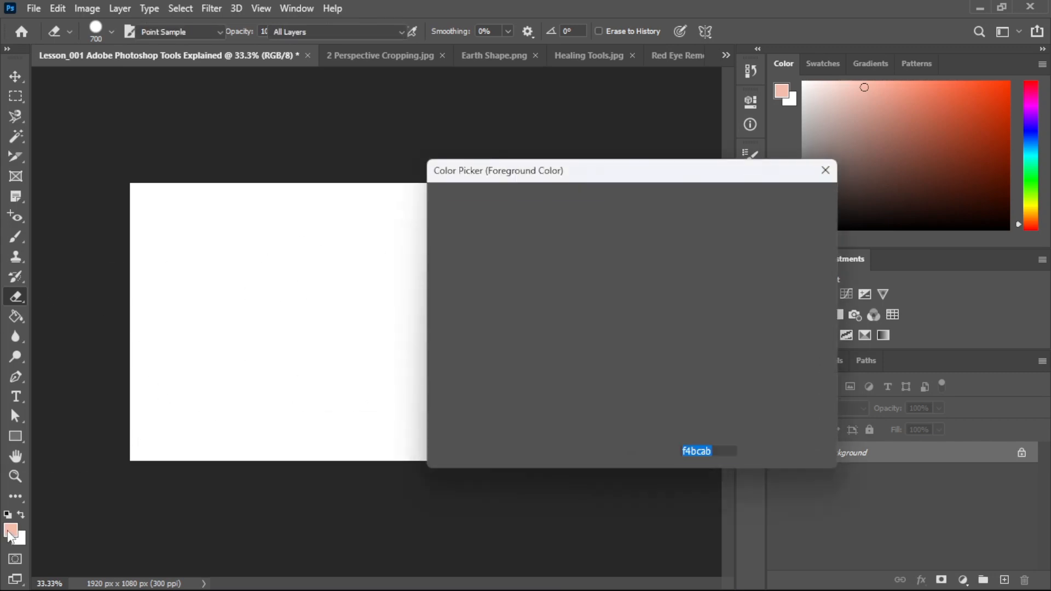
pyautogui.moveTo(549, 172); pyautogui.dragTo(338, 143)
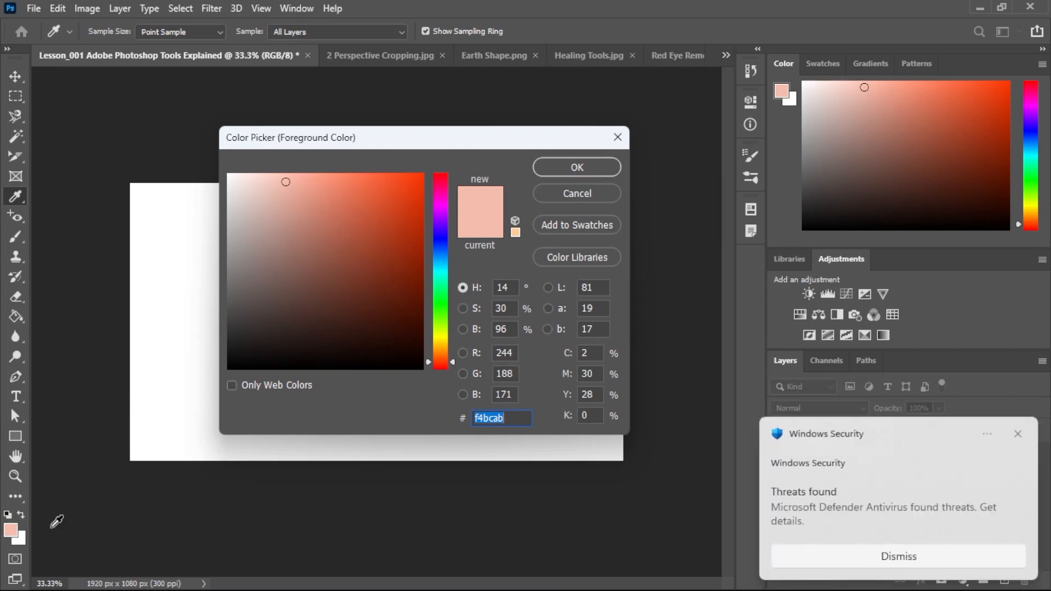
pyautogui.moveTo(388, 222)
pyautogui.mouseDown()
pyautogui.moveTo(424, 318)
pyautogui.moveTo(427, 403)
pyautogui.moveTo(425, 209)
pyautogui.mouseUp()
pyautogui.moveTo(444, 272)
pyautogui.mouseDown()
pyautogui.moveTo(419, 276)
pyautogui.moveTo(433, 208)
pyautogui.moveTo(433, 227)
pyautogui.mouseUp()
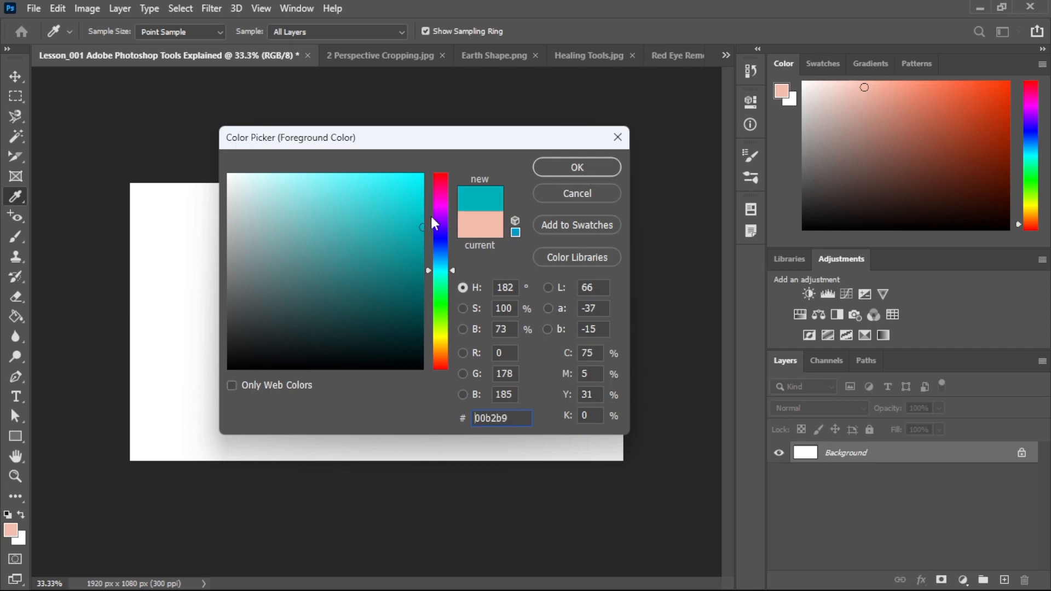
pyautogui.moveTo(432, 218)
pyautogui.mouseDown()
pyautogui.moveTo(426, 203)
pyautogui.moveTo(420, 215)
pyautogui.mouseUp()
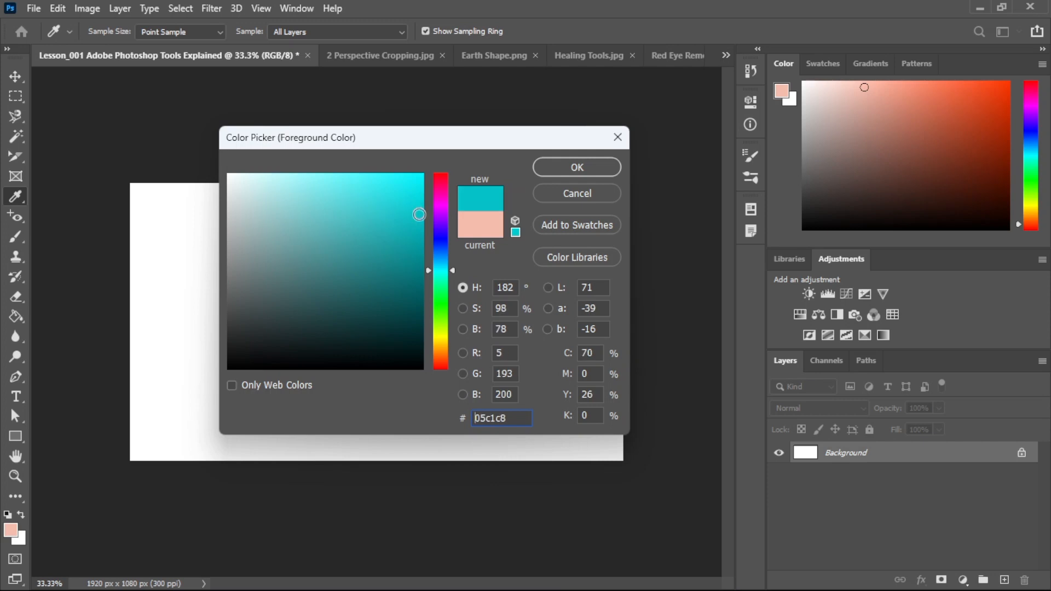
pyautogui.click(560, 167)
pyautogui.press('e')
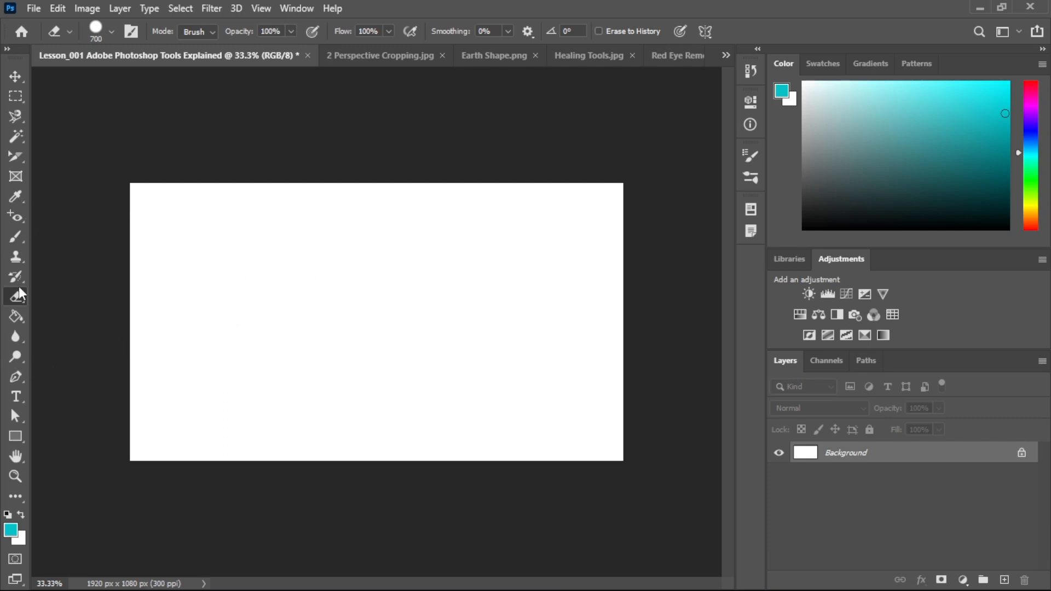
# - Activate the Brush Tool from its tool group and open its size and hardness settings
pyautogui.rightClick(16, 304)
pyautogui.click(14, 235)
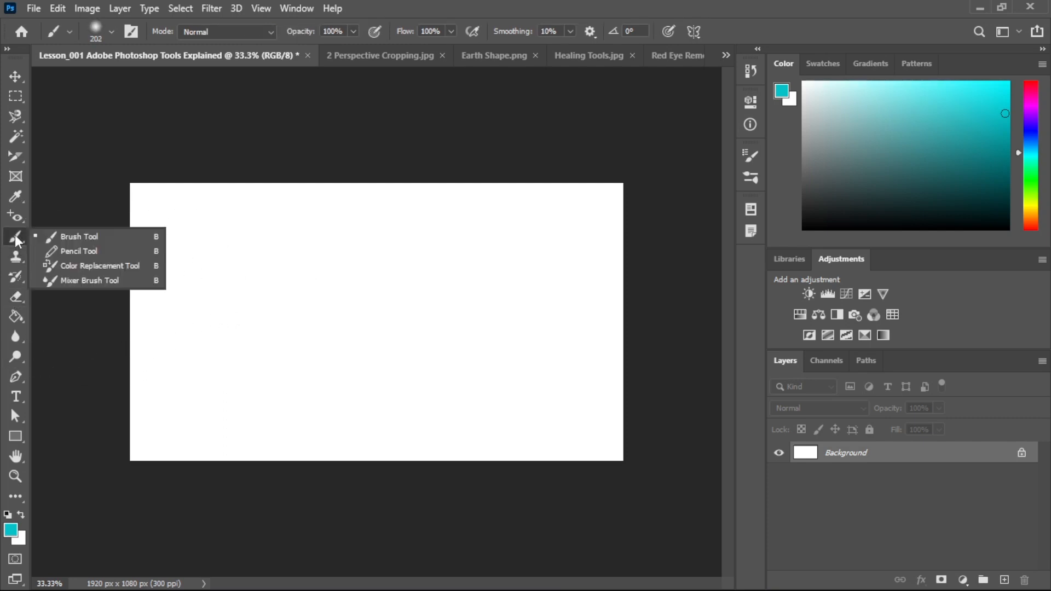
pyautogui.click(80, 241)
pyautogui.rightClick(19, 239)
pyautogui.click(77, 236)
pyautogui.click(111, 31)
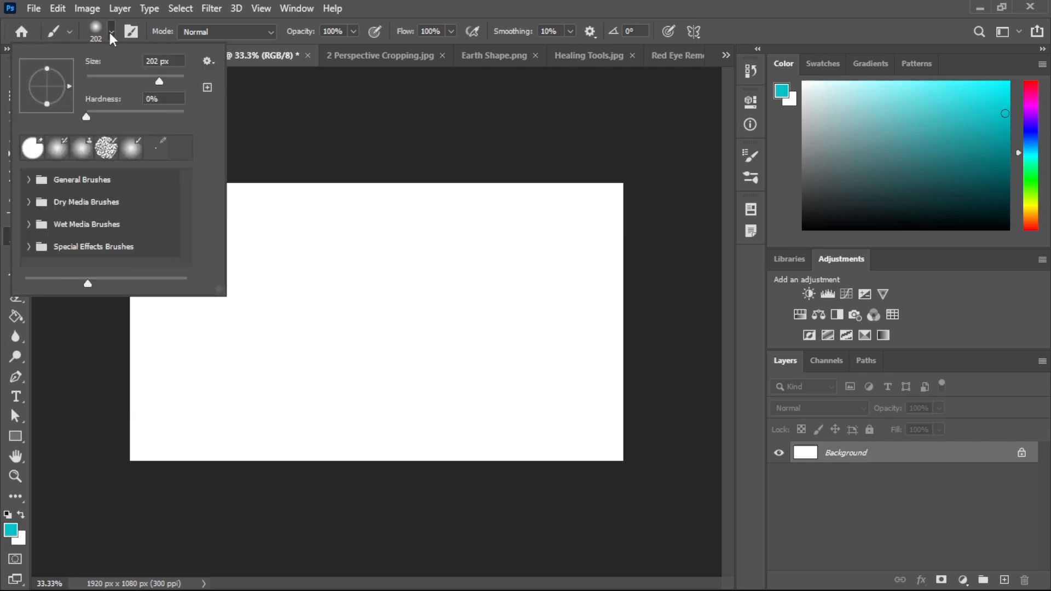
# - Switch to the Eraser Tool and examine its brush size and hardness for comparison with the Brush Tool
pyautogui.press('e')
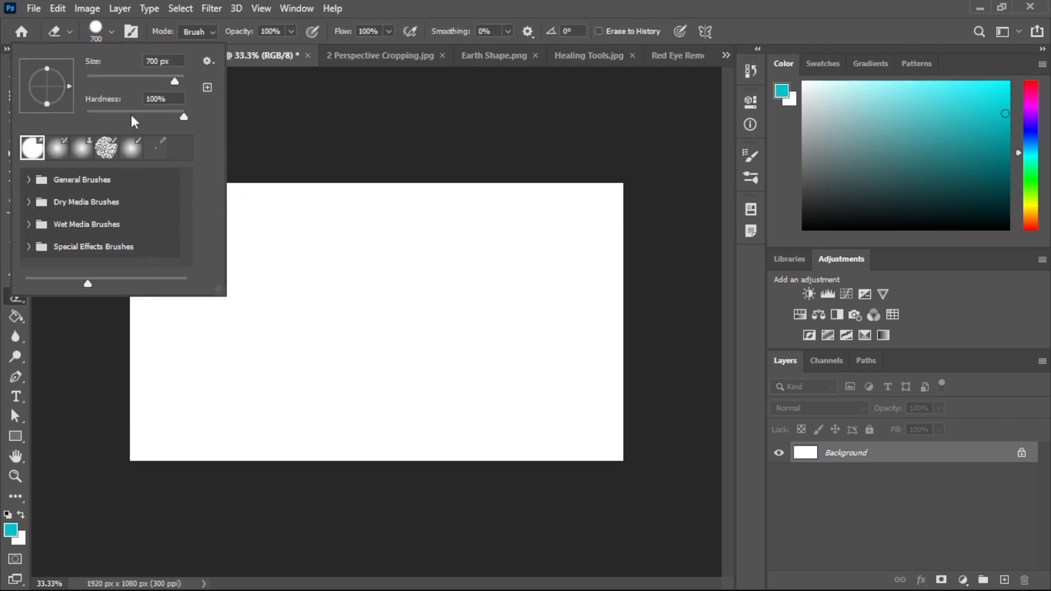
pyautogui.click(91, 31)
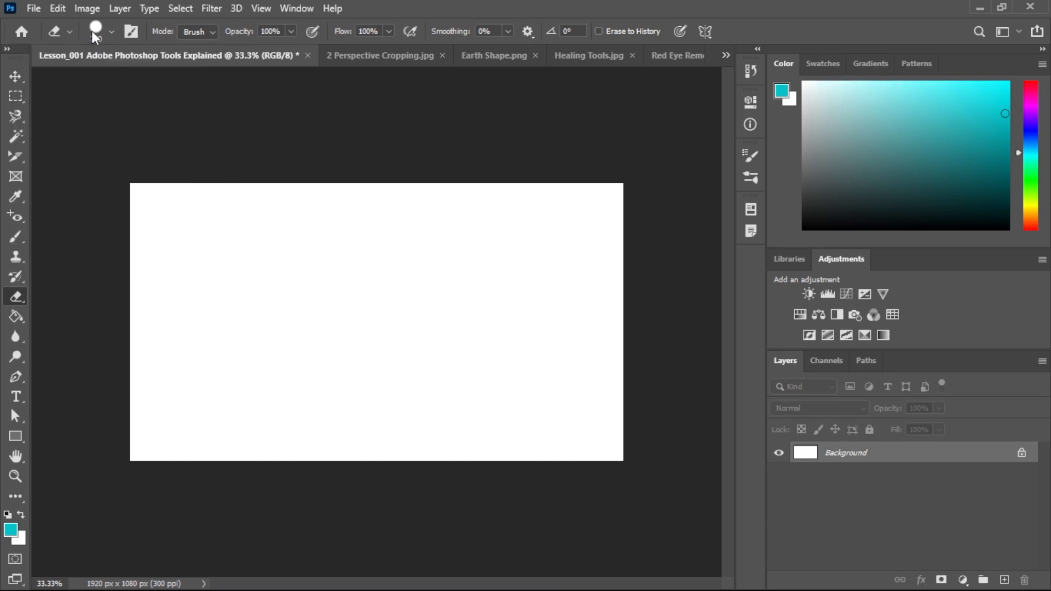
pyautogui.click(91, 31)
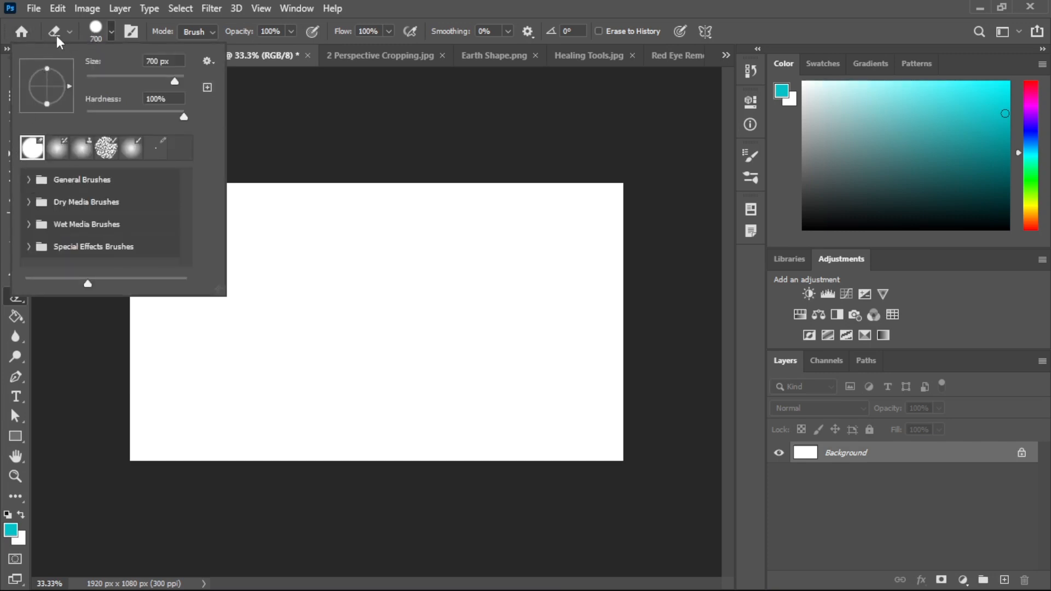
pyautogui.click(434, 316)
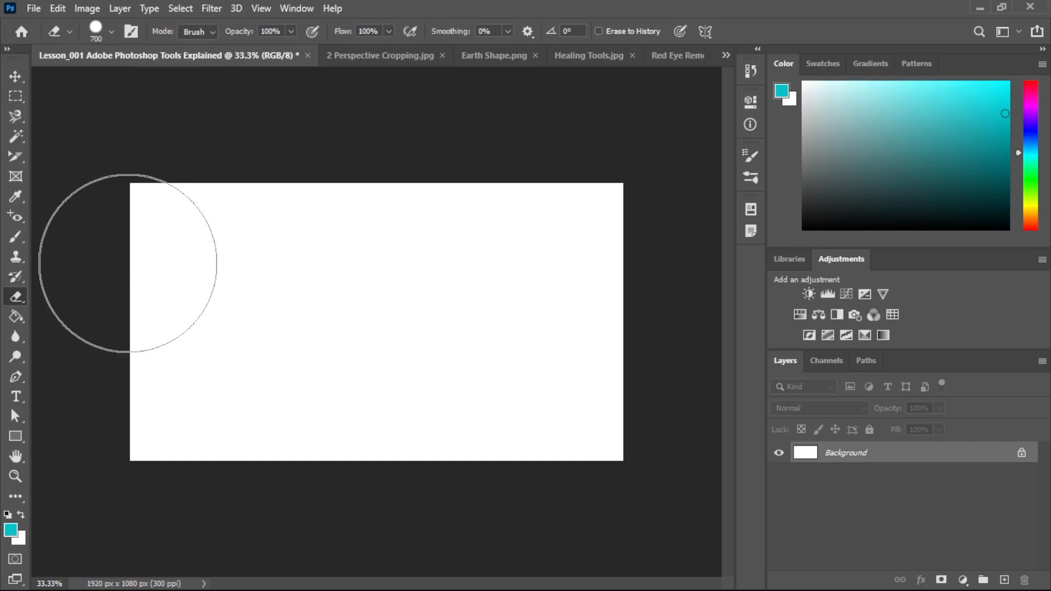
# - Activate the Brush Tool, set its hardness to 100% and enlarge the brush to 700 px
pyautogui.click(20, 235)
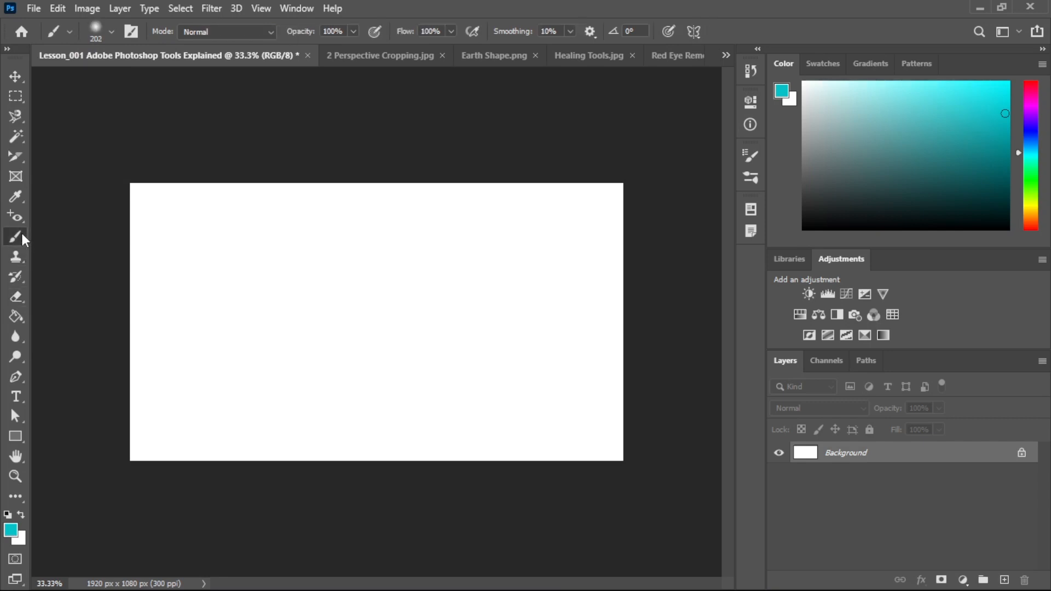
pyautogui.click(112, 32)
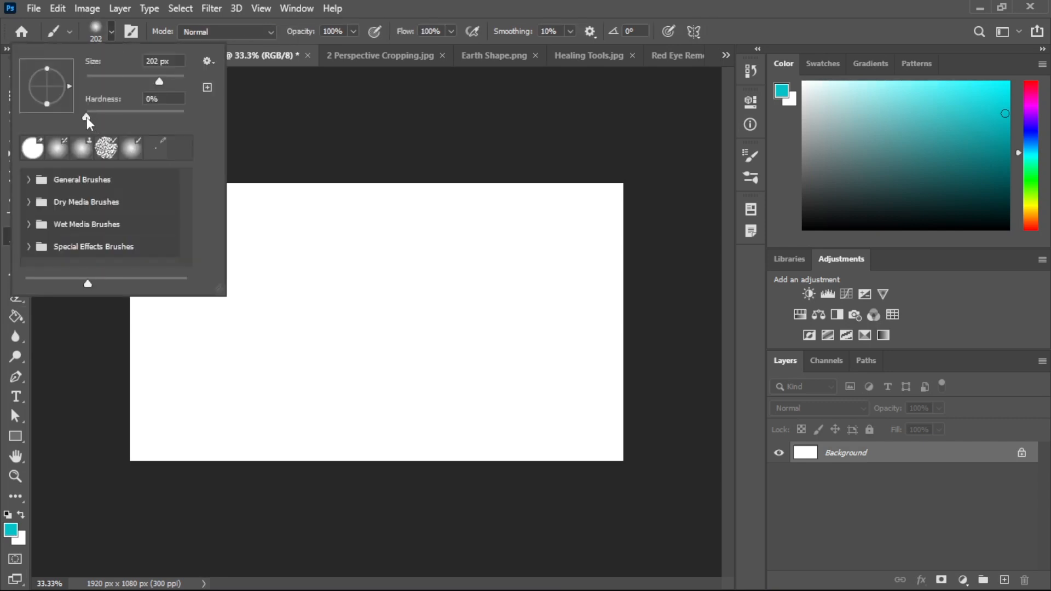
pyautogui.moveTo(86, 117); pyautogui.dragTo(180, 123)
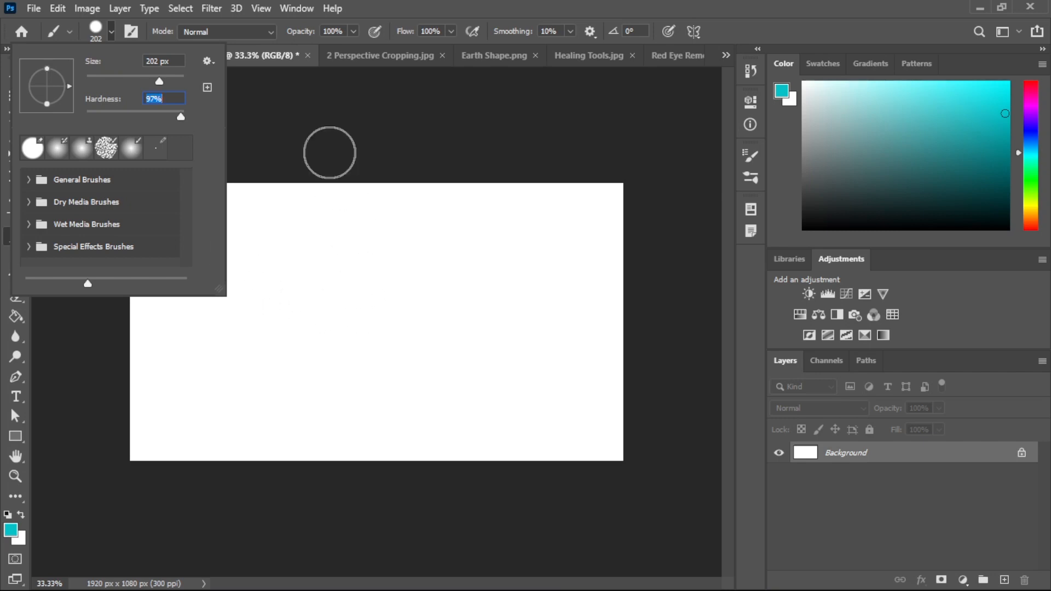
pyautogui.moveTo(182, 116); pyautogui.dragTo(188, 113)
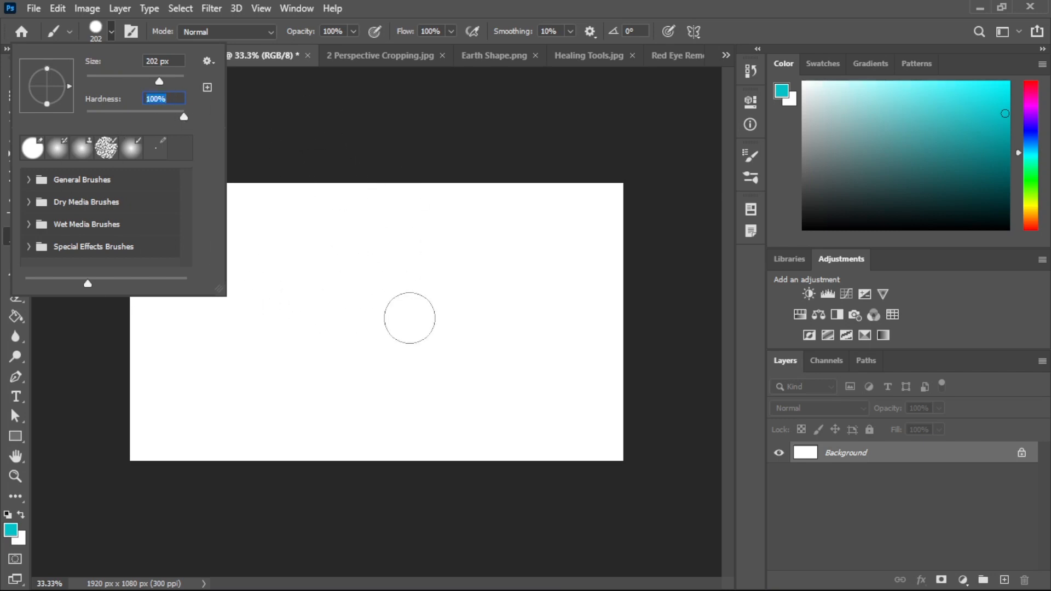
pyautogui.press('Return')
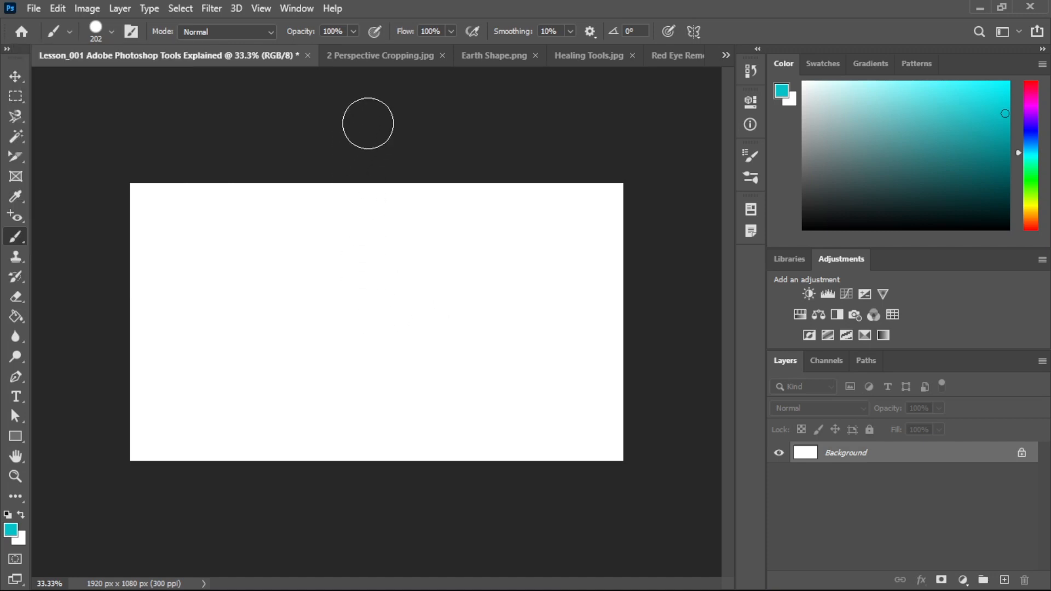
pyautogui.press(']')
pyautogui.press(']')
pyautogui.press(']')
pyautogui.press(']')
pyautogui.press(']')
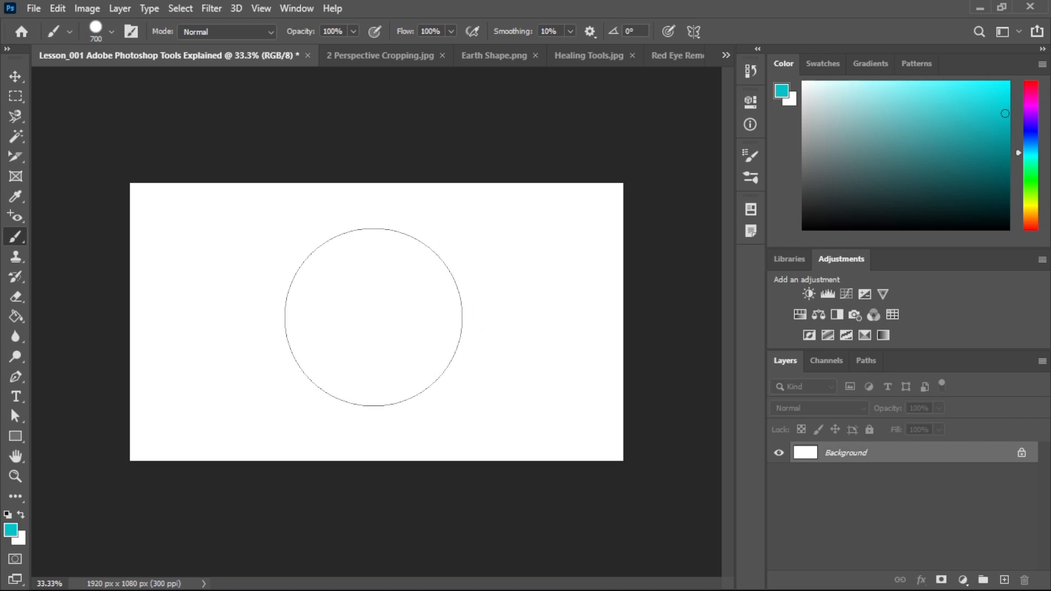
# - Stamp a hard-edged teal circle mid-canvas and cover nearly the whole canvas with further teal strokes
pyautogui.click(374, 317)
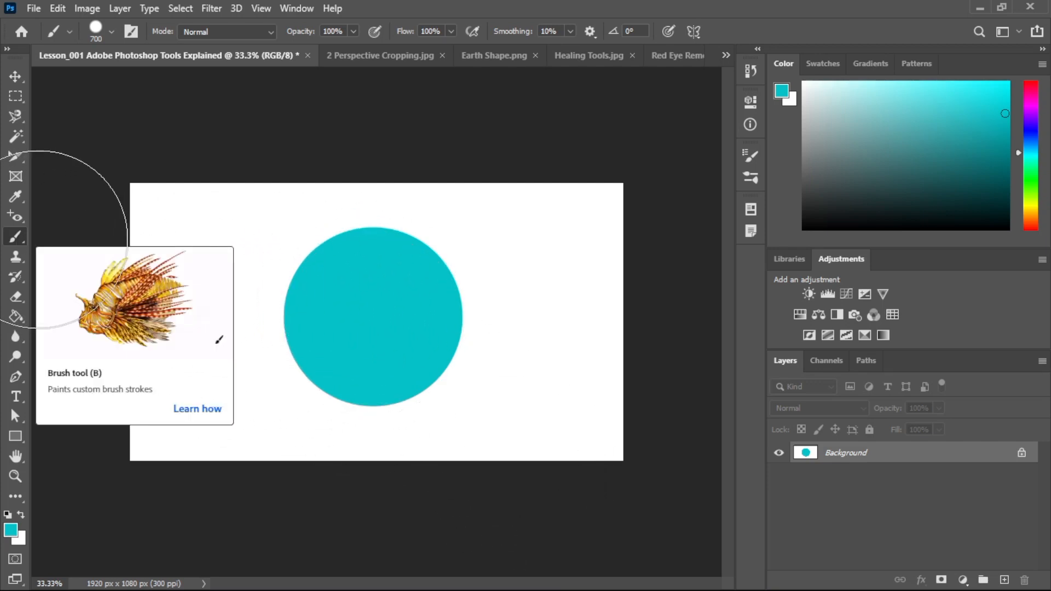
pyautogui.moveTo(324, 261); pyautogui.dragTo(322, 369)
pyautogui.click(500, 362)
pyautogui.click(352, 262)
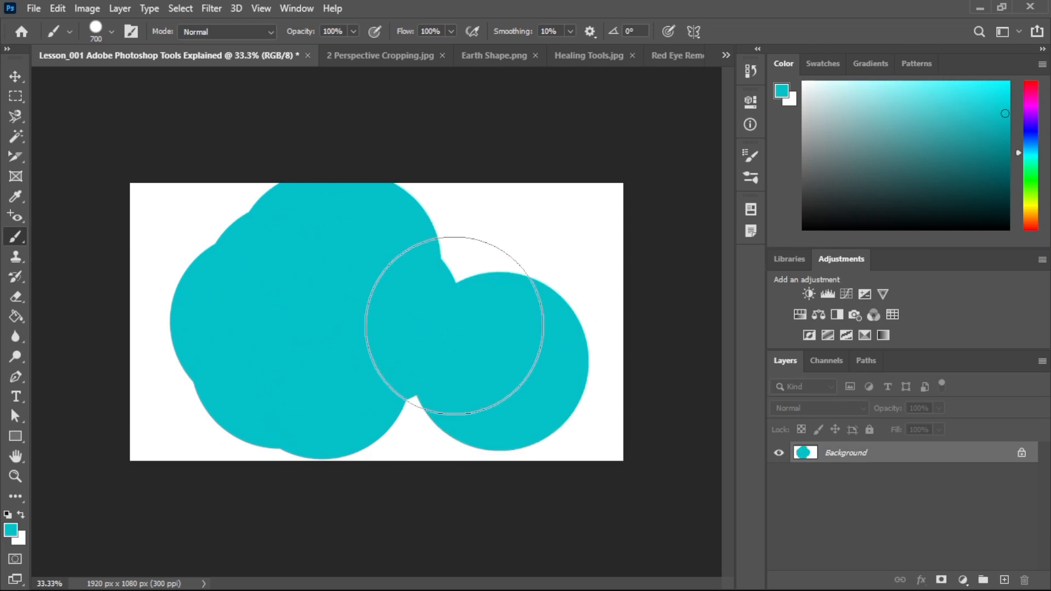
pyautogui.moveTo(455, 326)
pyautogui.mouseDown()
pyautogui.moveTo(314, 324)
pyautogui.moveTo(484, 408)
pyautogui.moveTo(340, 345)
pyautogui.moveTo(281, 421)
pyautogui.moveTo(180, 311)
pyautogui.moveTo(428, 316)
pyautogui.moveTo(525, 291)
pyautogui.moveTo(372, 325)
pyautogui.moveTo(320, 376)
pyautogui.moveTo(538, 376)
pyautogui.moveTo(307, 360)
pyautogui.moveTo(395, 314)
pyautogui.moveTo(245, 432)
pyautogui.moveTo(378, 448)
pyautogui.moveTo(261, 309)
pyautogui.moveTo(303, 267)
pyautogui.moveTo(465, 258)
pyautogui.moveTo(276, 236)
pyautogui.moveTo(202, 245)
pyautogui.moveTo(291, 242)
pyautogui.moveTo(551, 274)
pyautogui.moveTo(570, 235)
pyautogui.moveTo(585, 421)
pyautogui.moveTo(547, 390)
pyautogui.moveTo(494, 430)
pyautogui.mouseUp()
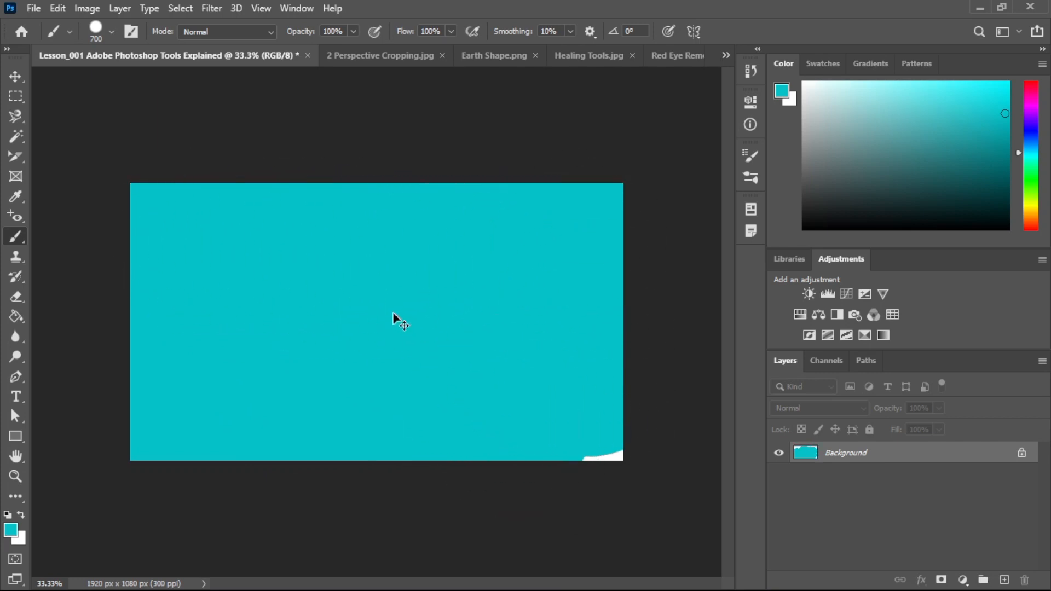
# - Undo all the hard-edged teal brush strokes to clear the canvas
pyautogui.hotkey('ctrl', 'z')
pyautogui.hotkey('ctrl', 'z')
pyautogui.hotkey('ctrl', 'z')
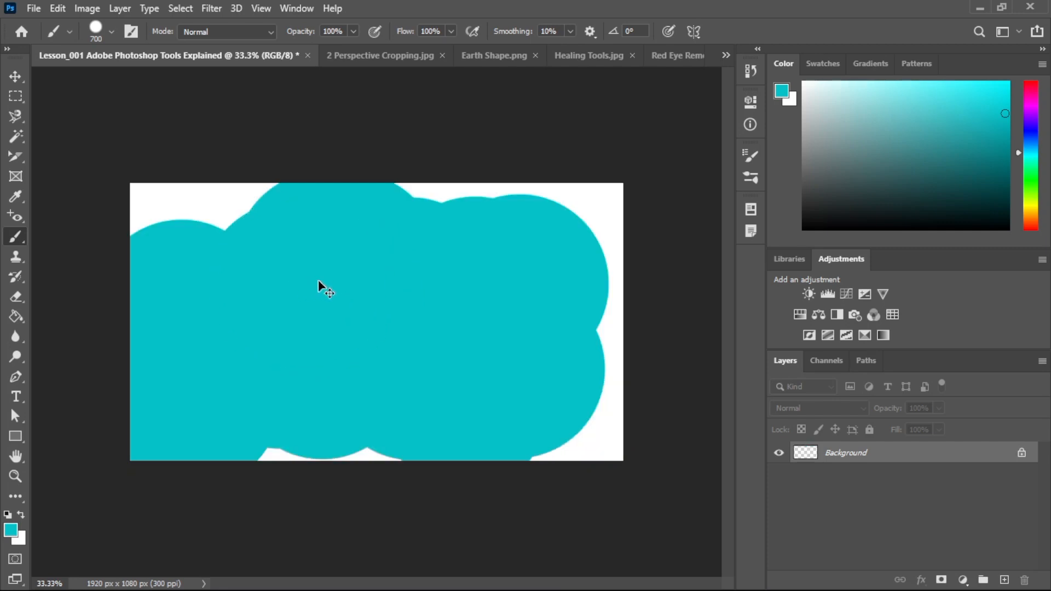
pyautogui.hotkey('ctrl', 'z')
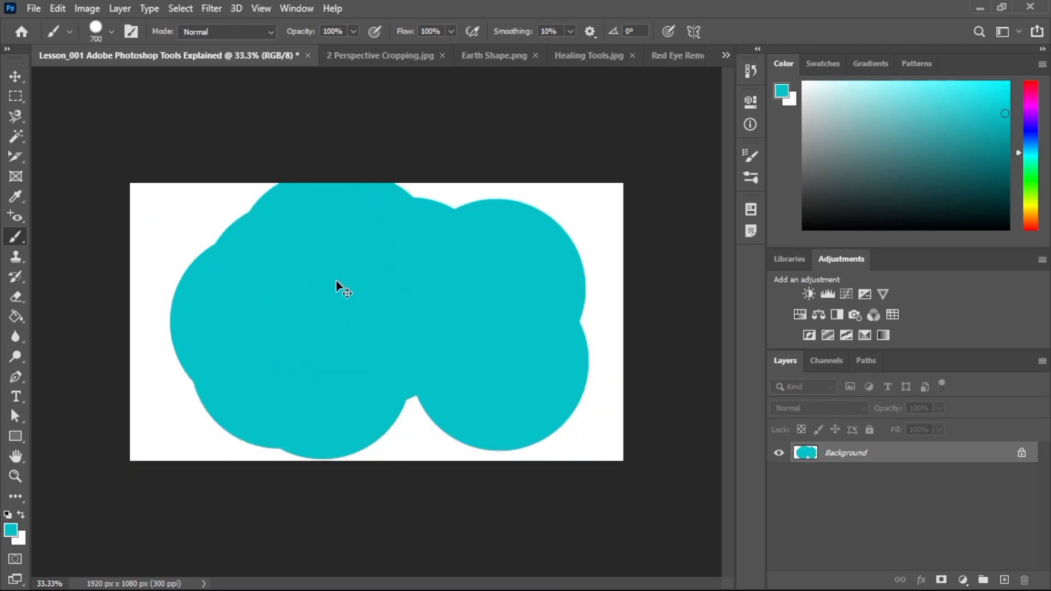
pyautogui.hotkey('ctrl', 'z')
pyautogui.hotkey('ctrl', 'z')
pyautogui.hotkey('ctrl', 'z')
pyautogui.hotkey('ctrl', 'z')
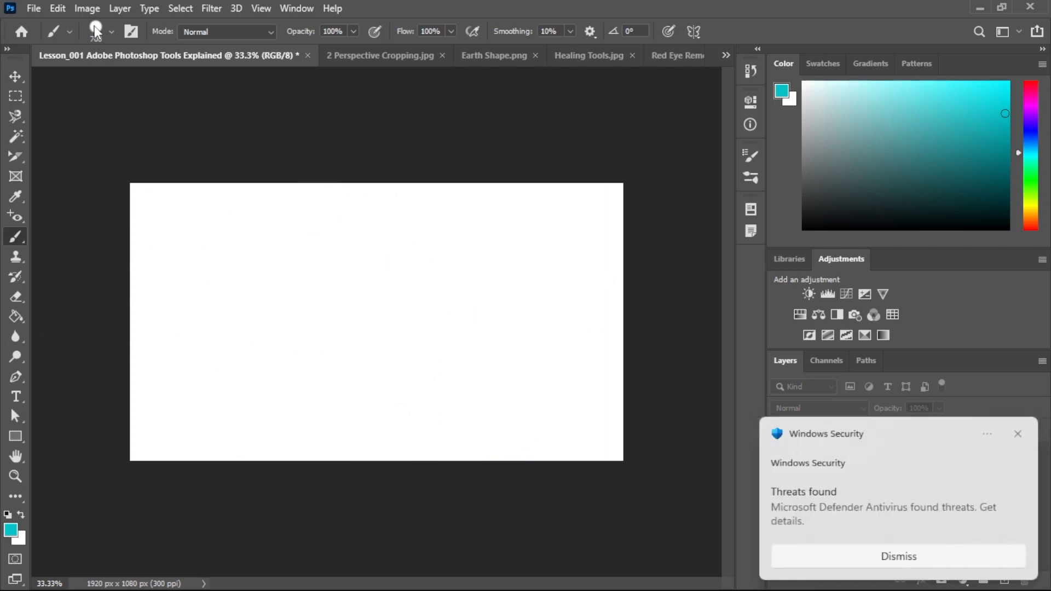
# - Lower the brush hardness to 11% and paint soft-edged teal strokes across most of the canvas
pyautogui.click(108, 32)
pyautogui.moveTo(184, 117); pyautogui.dragTo(97, 118)
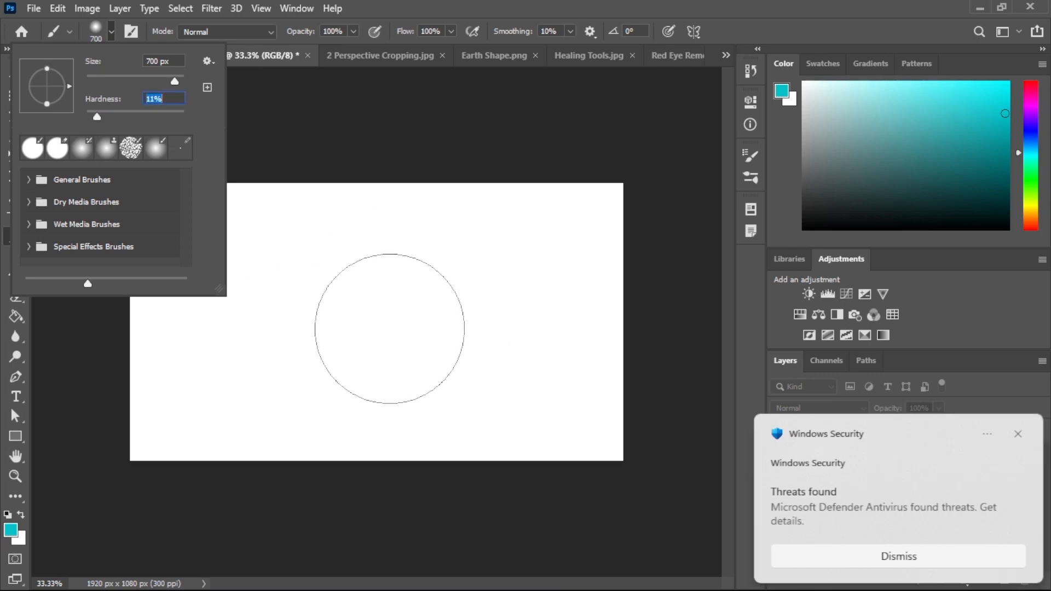
pyautogui.moveTo(376, 316)
pyautogui.mouseDown()
pyautogui.moveTo(220, 320)
pyautogui.moveTo(181, 303)
pyautogui.moveTo(307, 296)
pyautogui.moveTo(492, 344)
pyautogui.moveTo(533, 387)
pyautogui.moveTo(443, 398)
pyautogui.moveTo(222, 378)
pyautogui.moveTo(242, 439)
pyautogui.moveTo(379, 443)
pyautogui.moveTo(524, 349)
pyautogui.moveTo(551, 277)
pyautogui.moveTo(210, 209)
pyautogui.moveTo(474, 241)
pyautogui.moveTo(496, 337)
pyautogui.moveTo(451, 409)
pyautogui.moveTo(477, 420)
pyautogui.moveTo(561, 314)
pyautogui.moveTo(362, 338)
pyautogui.moveTo(185, 310)
pyautogui.moveTo(260, 404)
pyautogui.moveTo(419, 355)
pyautogui.moveTo(483, 293)
pyautogui.moveTo(472, 389)
pyautogui.moveTo(239, 340)
pyautogui.moveTo(203, 386)
pyautogui.moveTo(530, 420)
pyautogui.moveTo(515, 298)
pyautogui.moveTo(537, 245)
pyautogui.moveTo(264, 277)
pyautogui.mouseUp()
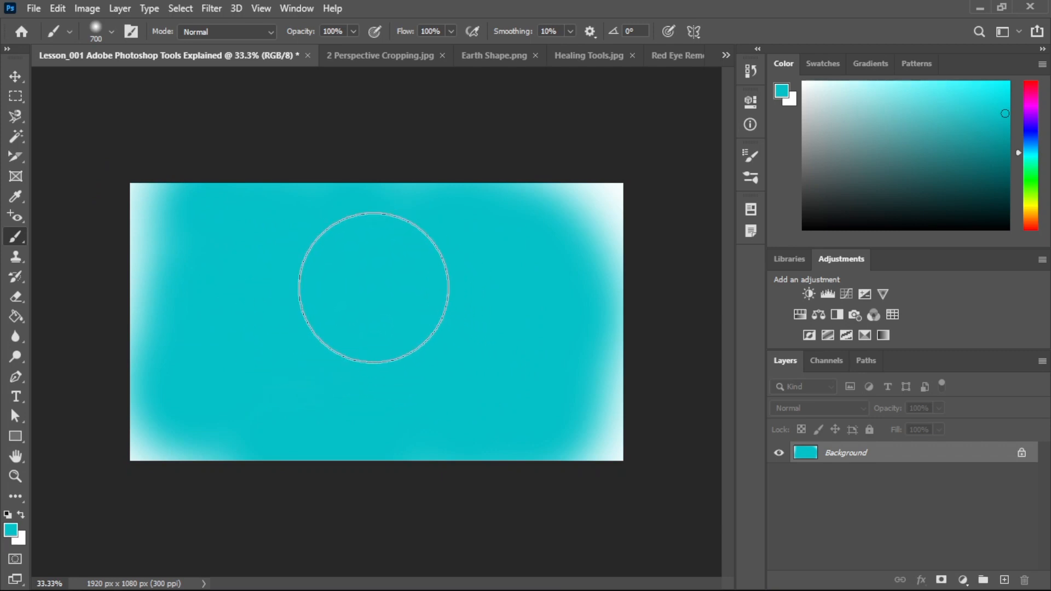
# - Change the foreground color to magenta and paint a large soft-edged patch over the middle of the teal area
pyautogui.click(12, 535)
pyautogui.click(356, 372)
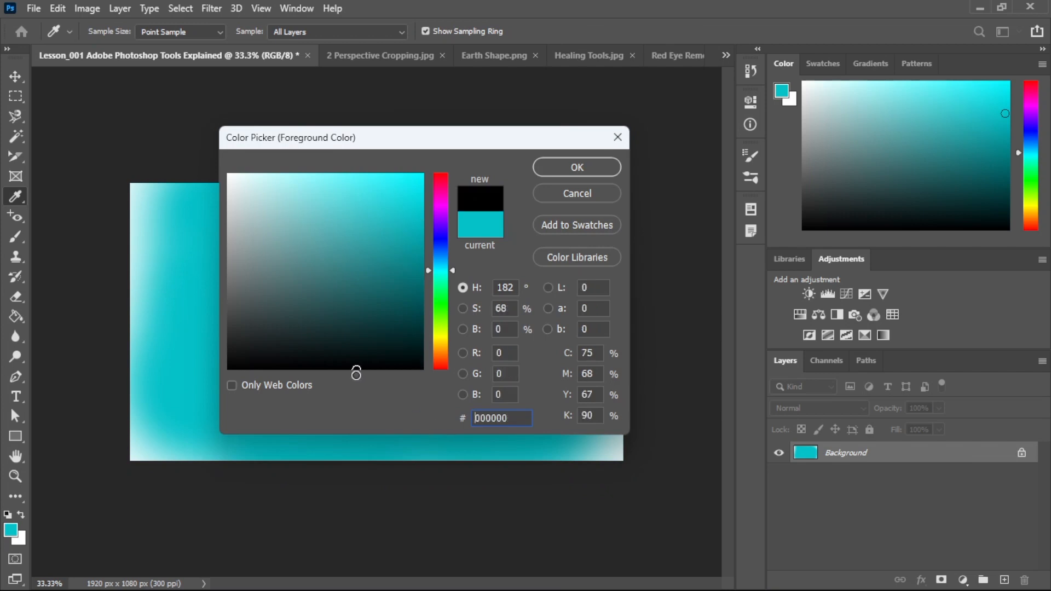
pyautogui.click(442, 305)
pyautogui.moveTo(372, 233); pyautogui.dragTo(420, 157)
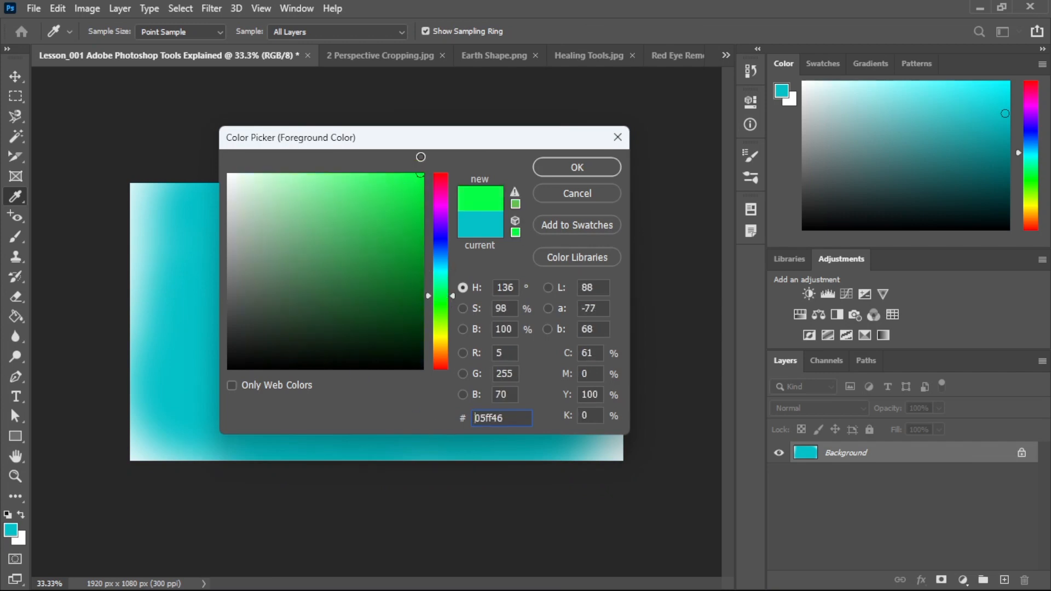
pyautogui.click(440, 198)
pyautogui.click(412, 193)
pyautogui.click(543, 169)
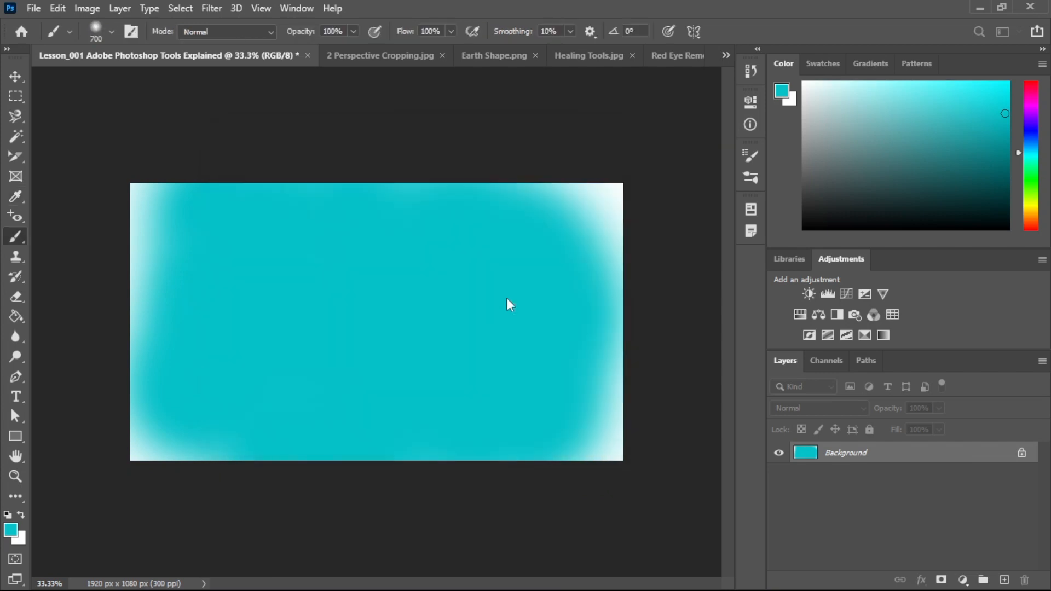
pyautogui.moveTo(300, 236)
pyautogui.mouseDown()
pyautogui.moveTo(336, 329)
pyautogui.moveTo(374, 342)
pyautogui.moveTo(419, 321)
pyautogui.moveTo(453, 325)
pyautogui.moveTo(392, 299)
pyautogui.moveTo(301, 389)
pyautogui.moveTo(291, 308)
pyautogui.moveTo(374, 294)
pyautogui.moveTo(410, 355)
pyautogui.moveTo(455, 368)
pyautogui.moveTo(424, 400)
pyautogui.moveTo(314, 372)
pyautogui.moveTo(415, 297)
pyautogui.mouseUp()
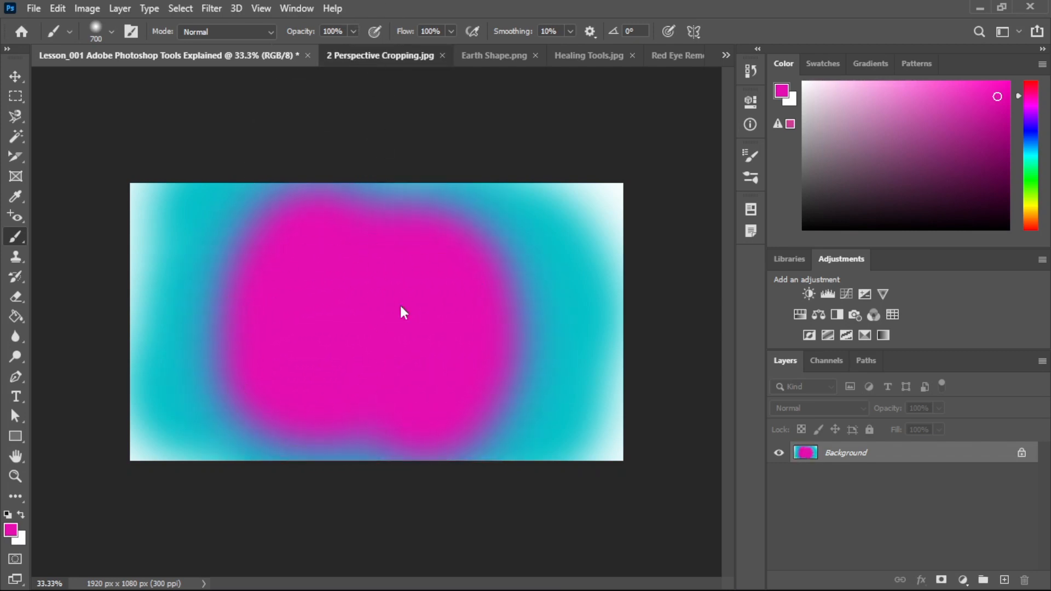
# - Switch to the 2 Perspective Cropping.jpg document and stamp a soft magenta spot on the book page below the mug
pyautogui.hotkey('ctrl', 'Tab')
pyautogui.click(340, 372)
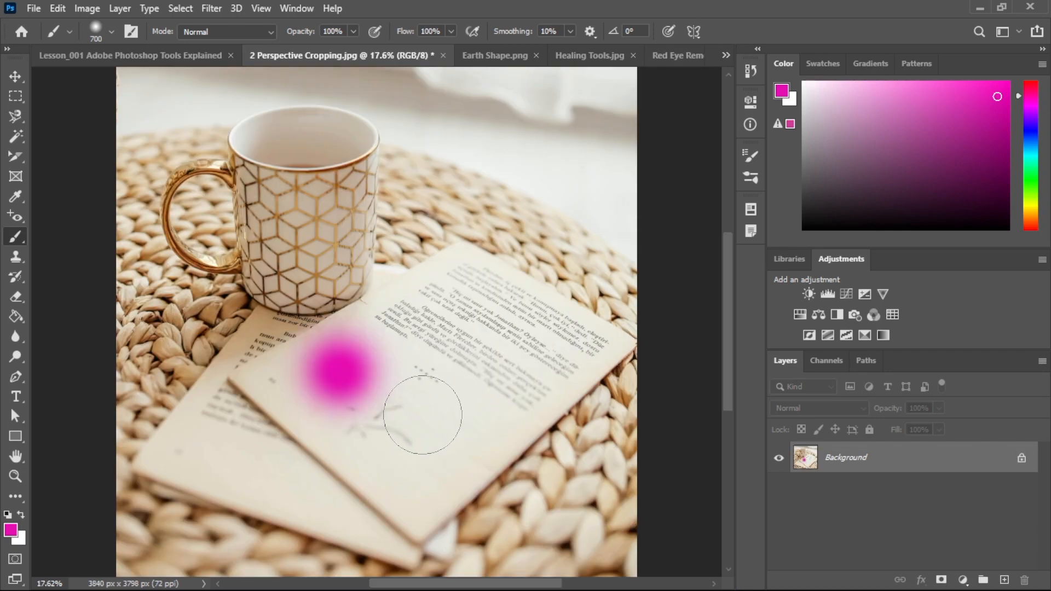
# - Undo the magenta spots stamped on the book page in the mug photo
pyautogui.click(418, 412)
pyautogui.hotkey('ctrl', 'z')
pyautogui.hotkey('ctrl', 'z')
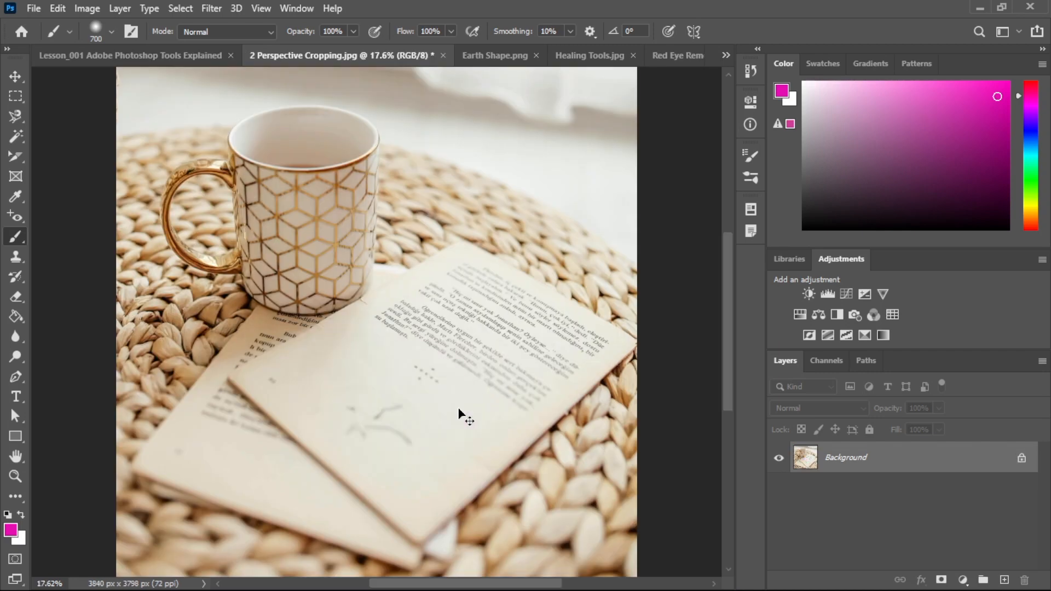
# - Switch to the Lesson_001 Adobe Photoshop Tools Explained document and undo all the magenta and teal brush strokes to blank the canvas
pyautogui.click(169, 55)
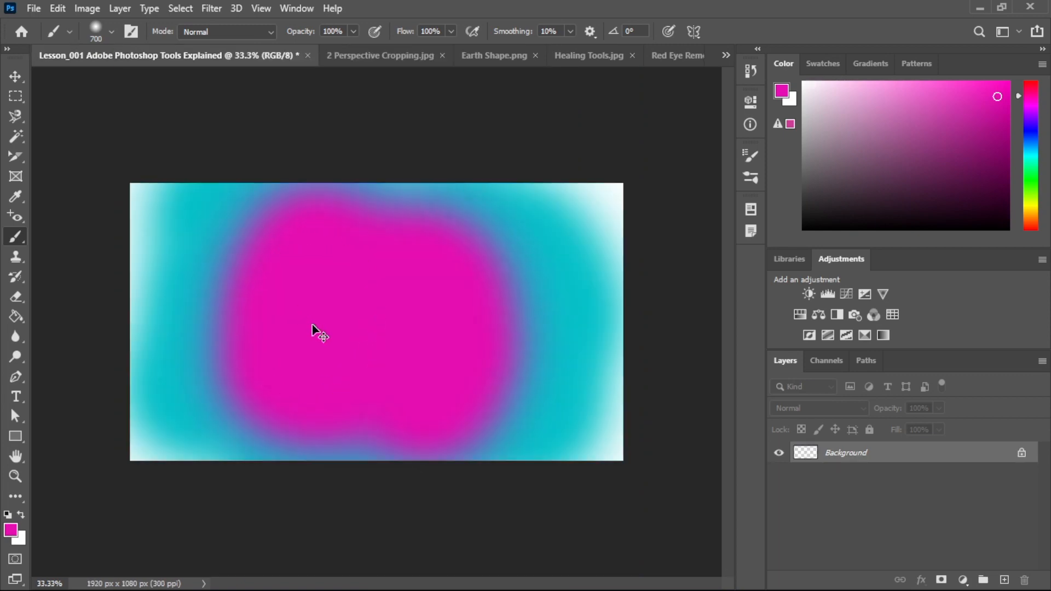
pyautogui.hotkey('ctrl', 'z')
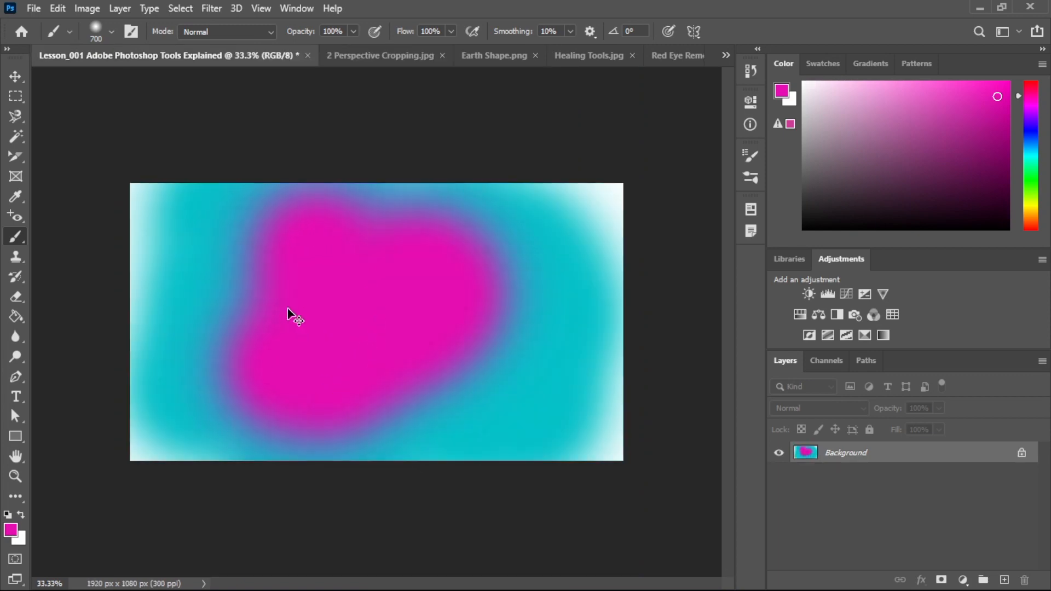
pyautogui.hotkey('ctrl', 'z')
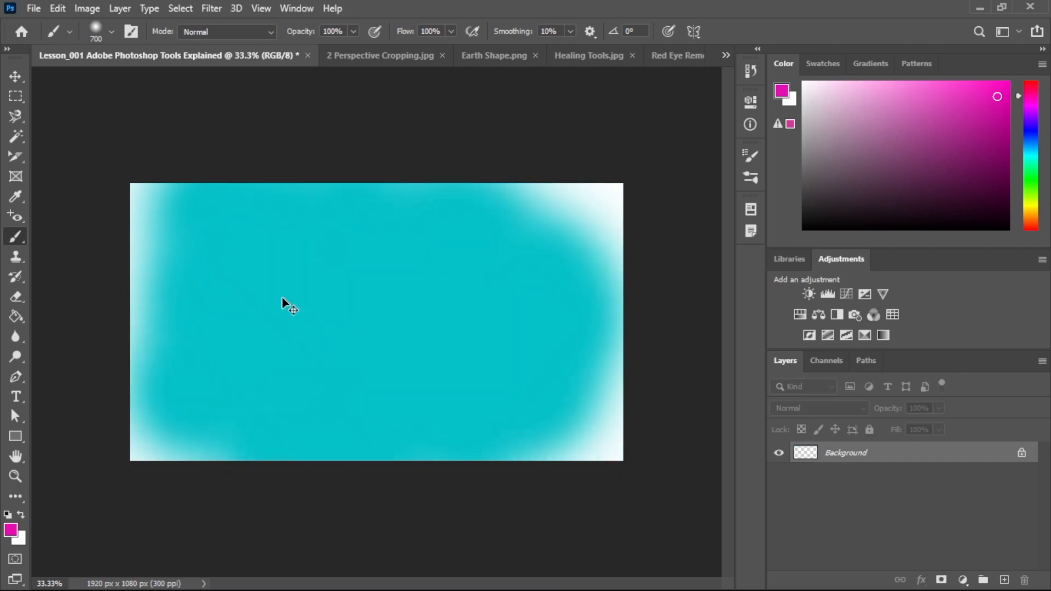
pyautogui.hotkey('ctrl', 'z')
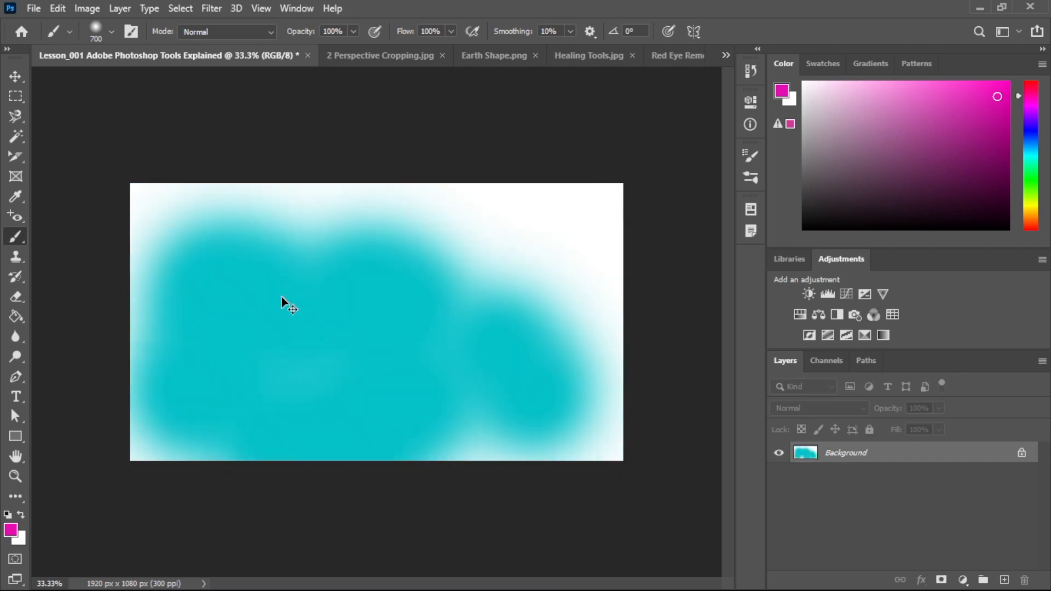
pyautogui.hotkey('ctrl', 'z')
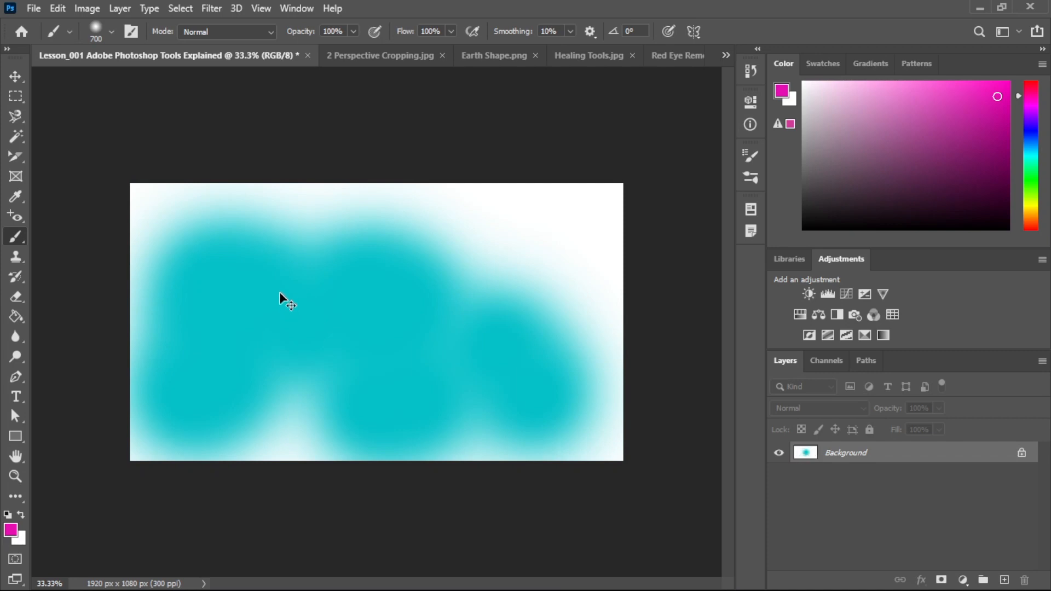
pyautogui.hotkey('ctrl', 'z')
pyautogui.hotkey('ctrl', 'z')
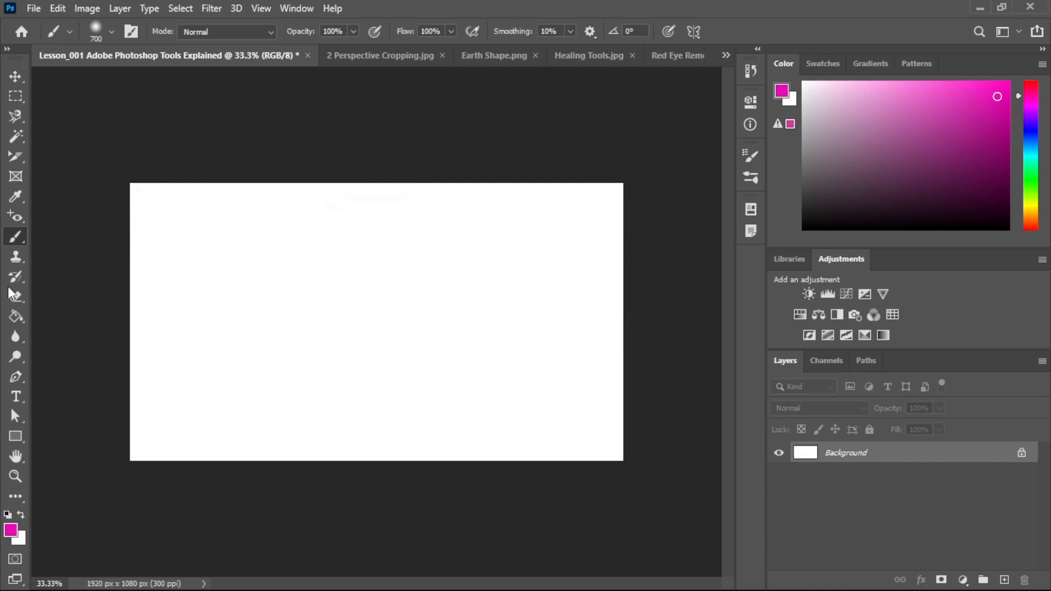
# - Select the Pencil Tool, sketch two thin magenta freehand curves on the blank canvas, and undo both
pyautogui.rightClick(16, 237)
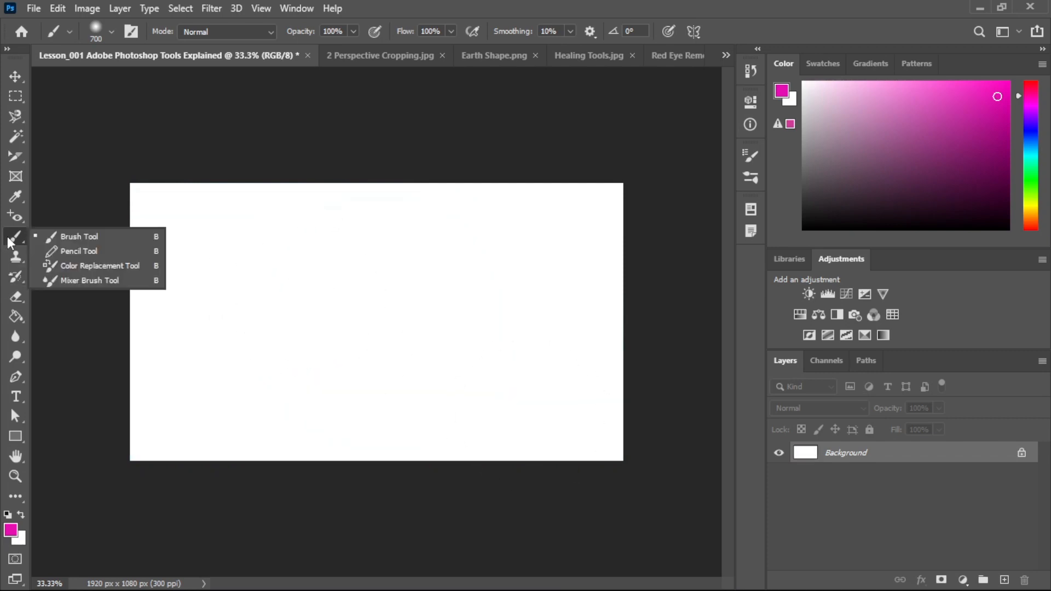
pyautogui.click(93, 252)
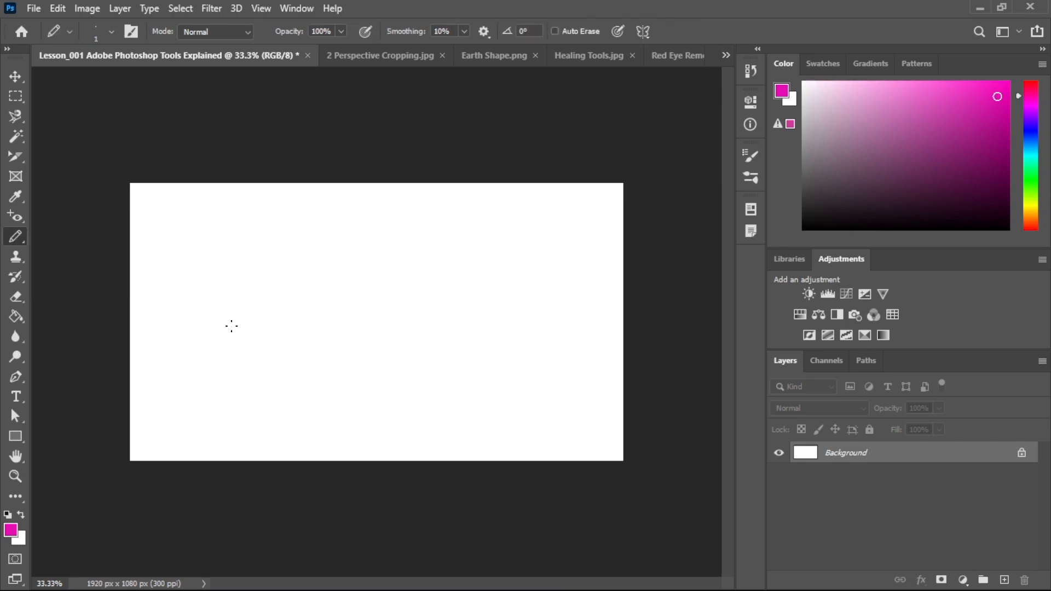
pyautogui.moveTo(217, 256)
pyautogui.mouseDown()
pyautogui.moveTo(331, 330)
pyautogui.moveTo(416, 287)
pyautogui.mouseUp()
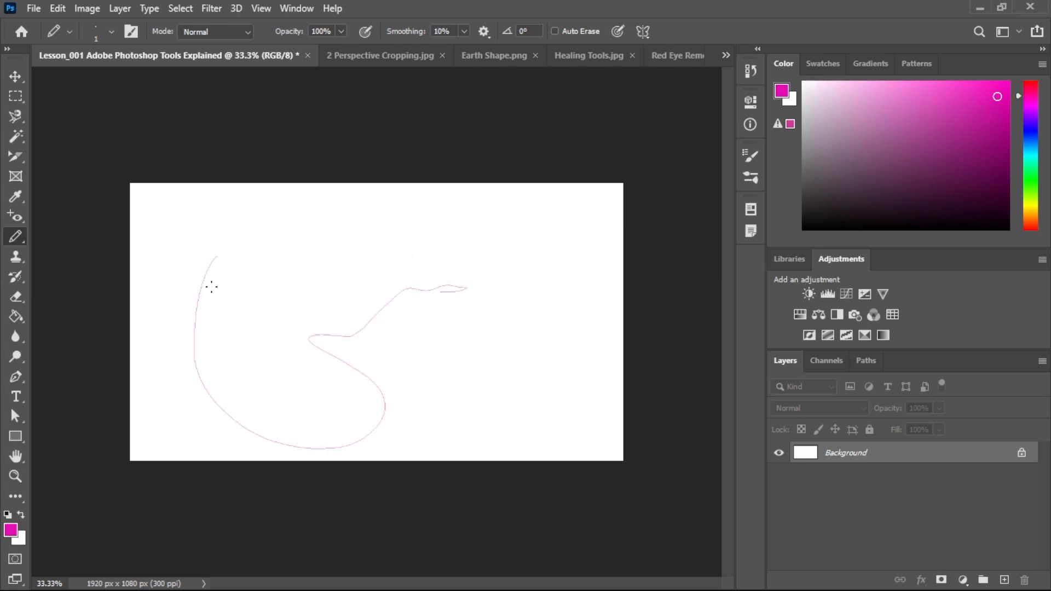
pyautogui.moveTo(245, 246)
pyautogui.mouseDown()
pyautogui.moveTo(365, 232)
pyautogui.moveTo(439, 352)
pyautogui.moveTo(359, 308)
pyautogui.mouseUp()
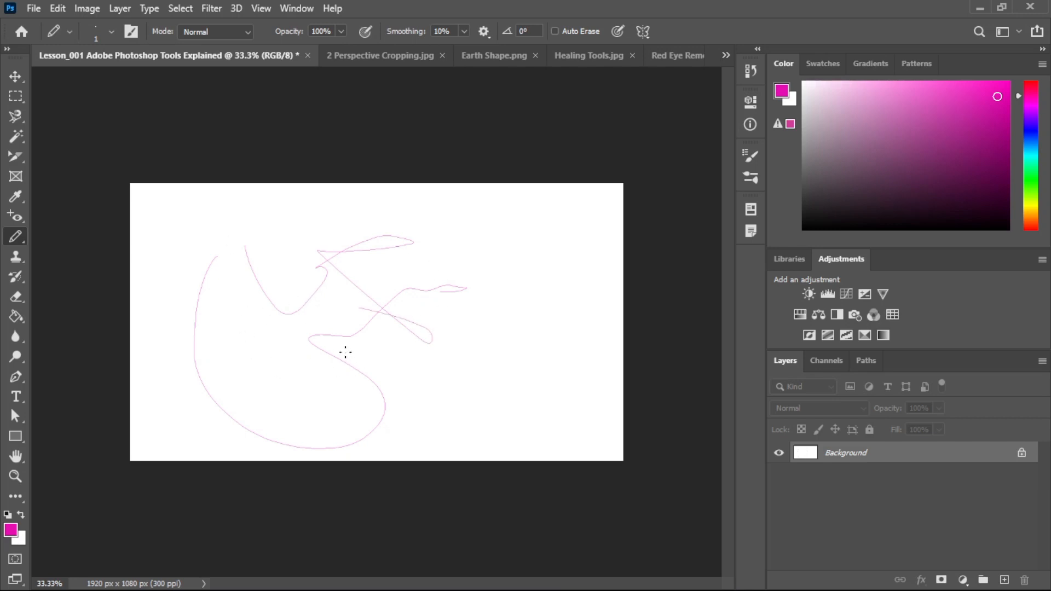
pyautogui.hotkey('ctrl', 'z')
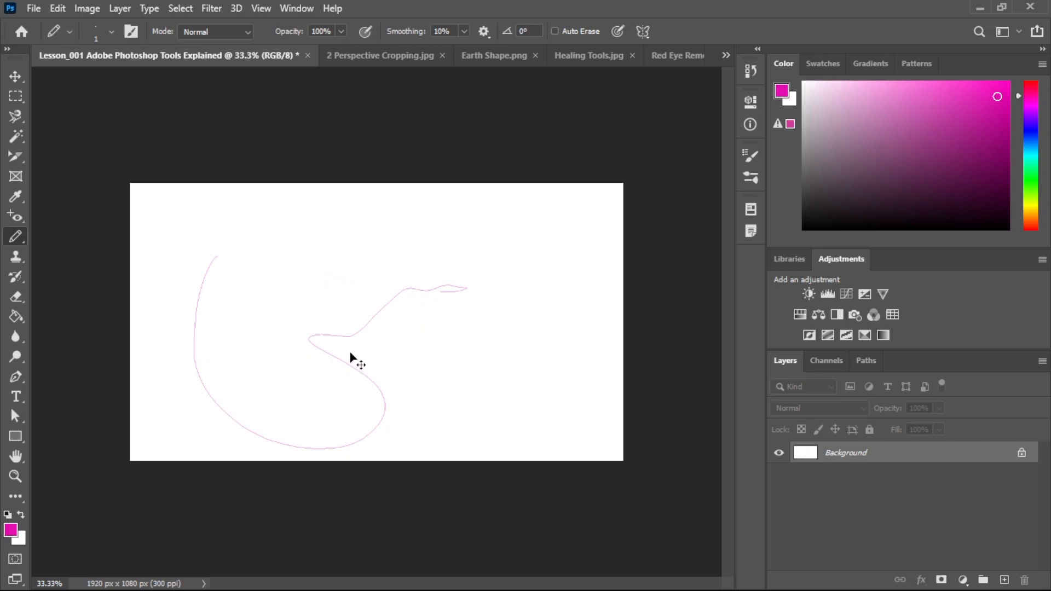
pyautogui.hotkey('ctrl', 'z')
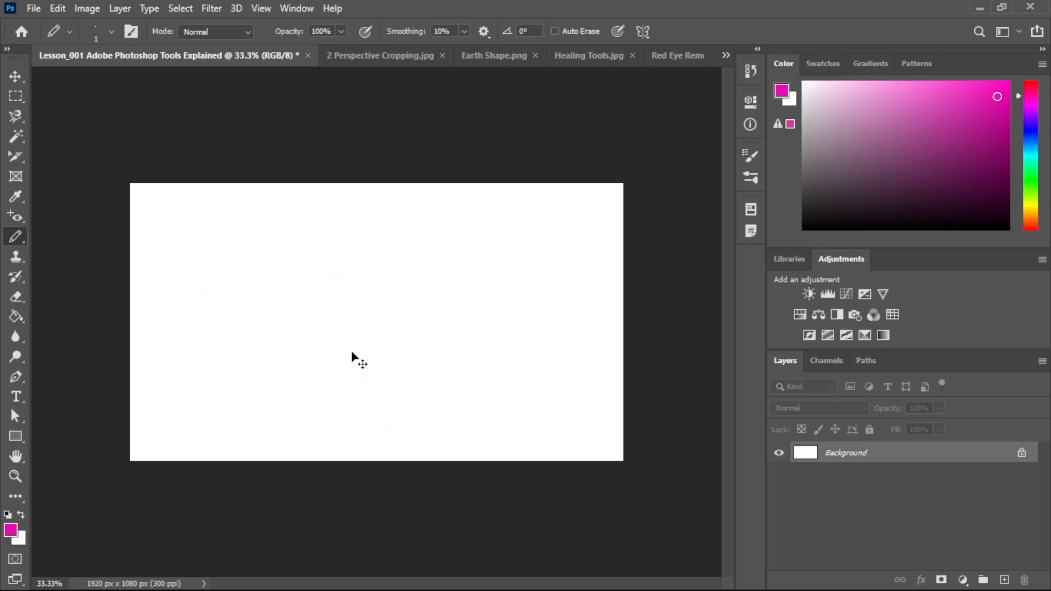
# - Increase the pencil size to 80 px and scribble thick magenta loops across the canvas
pyautogui.click(110, 31)
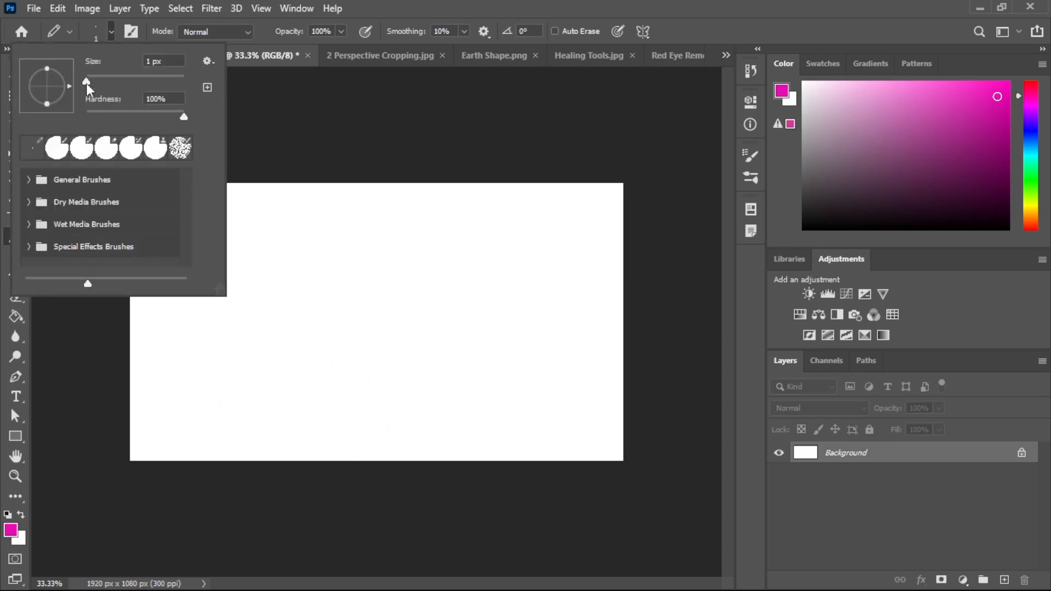
pyautogui.moveTo(87, 82); pyautogui.dragTo(124, 84)
pyautogui.click(363, 302)
pyautogui.moveTo(345, 241)
pyautogui.mouseDown()
pyautogui.moveTo(434, 286)
pyautogui.moveTo(399, 274)
pyautogui.moveTo(232, 472)
pyautogui.moveTo(249, 233)
pyautogui.mouseUp()
pyautogui.moveTo(322, 296)
pyautogui.mouseDown()
pyautogui.moveTo(437, 282)
pyautogui.moveTo(360, 275)
pyautogui.mouseUp()
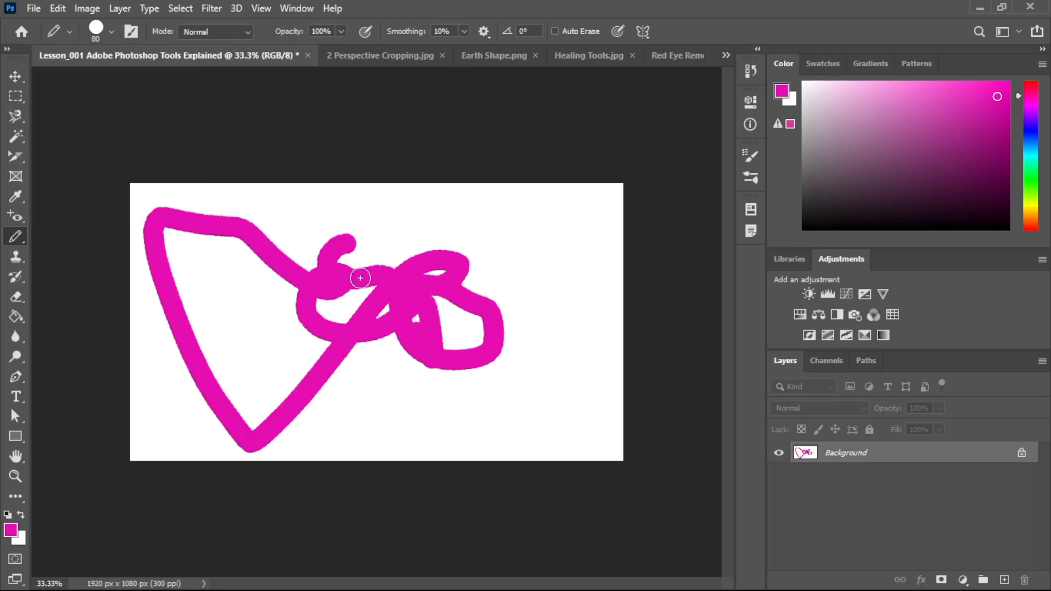
# - Switch to the Color Replacement Tool and undo the thick pencil scribbles on the canvas
pyautogui.rightClick(20, 239)
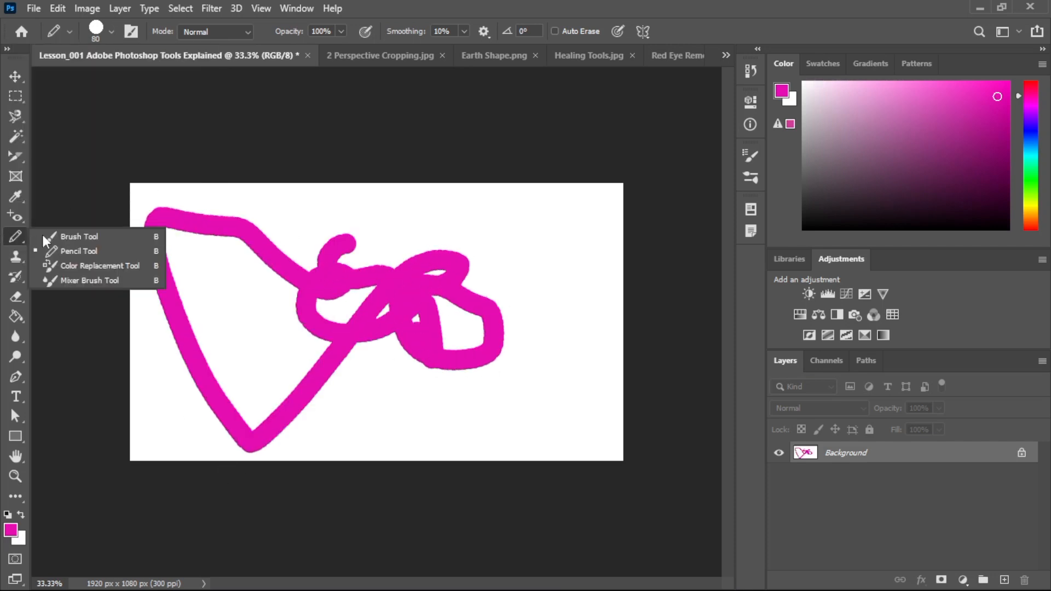
pyautogui.click(85, 267)
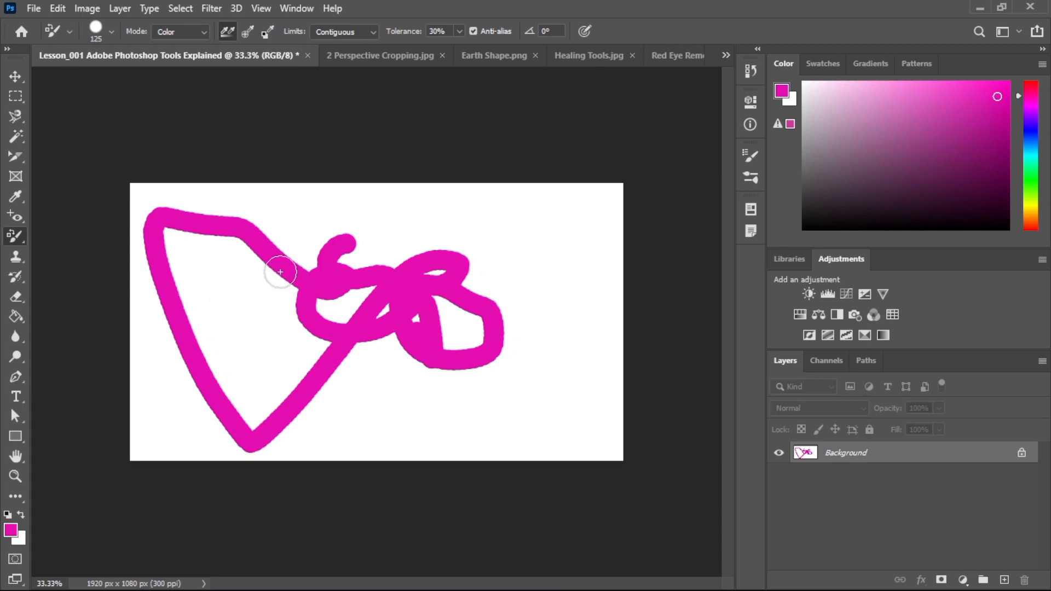
pyautogui.hotkey('ctrl', 'z')
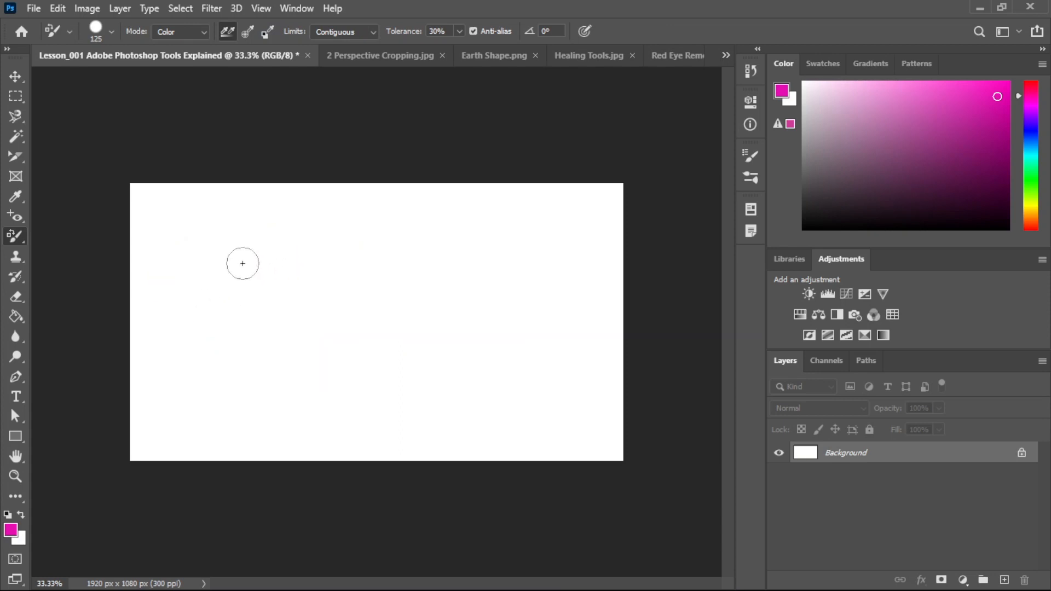
pyautogui.rightClick(24, 242)
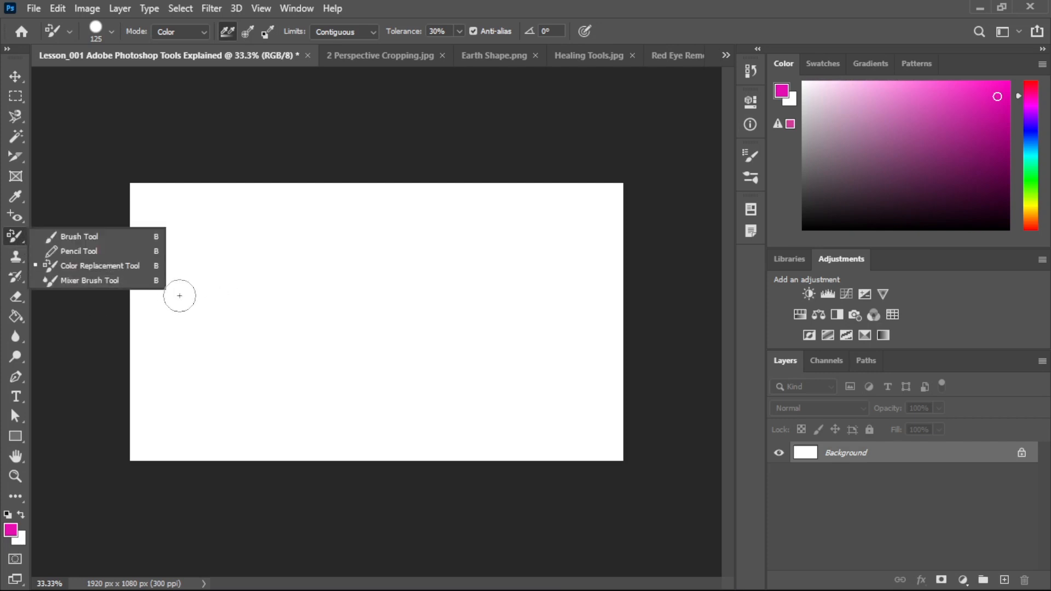
pyautogui.click(235, 304)
# - In 2 Perspective Cropping.jpg, recolor one diamond tile near the mug's base magenta and undo the change
pyautogui.click(360, 56)
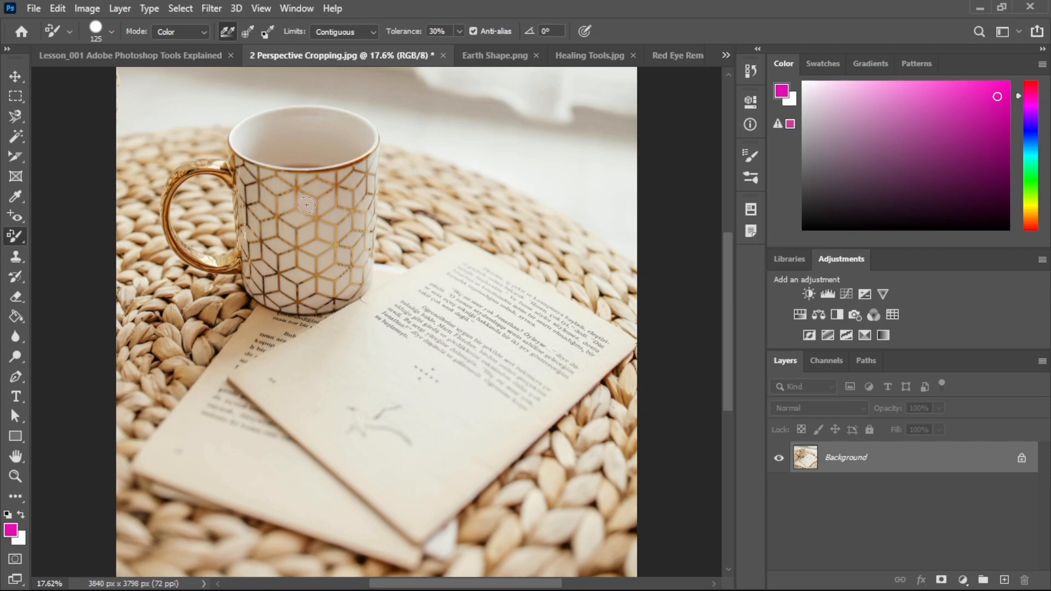
pyautogui.scroll(2, 303, 202)
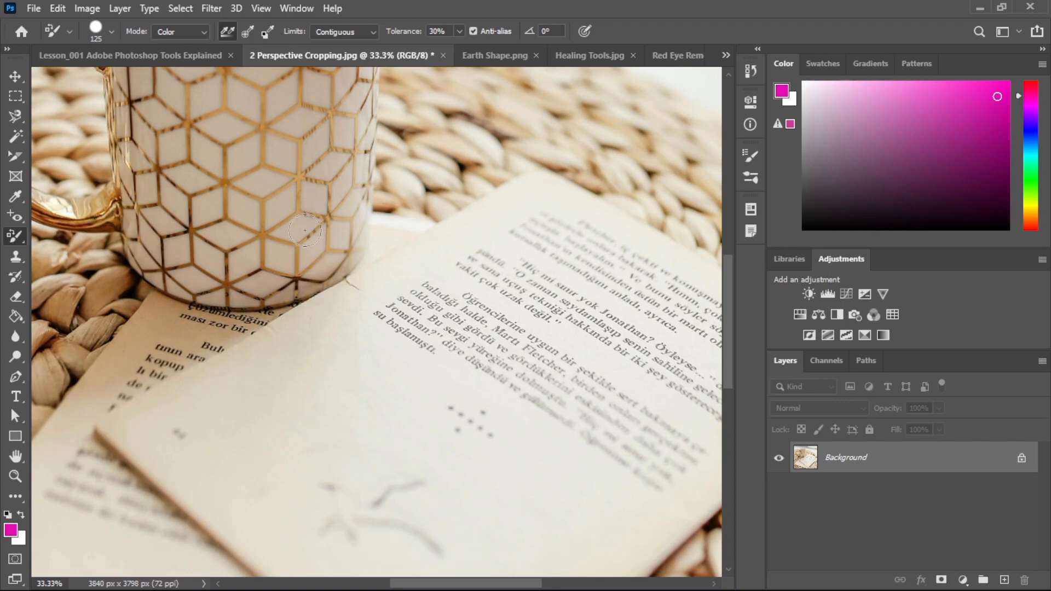
pyautogui.moveTo(300, 227); pyautogui.dragTo(305, 228)
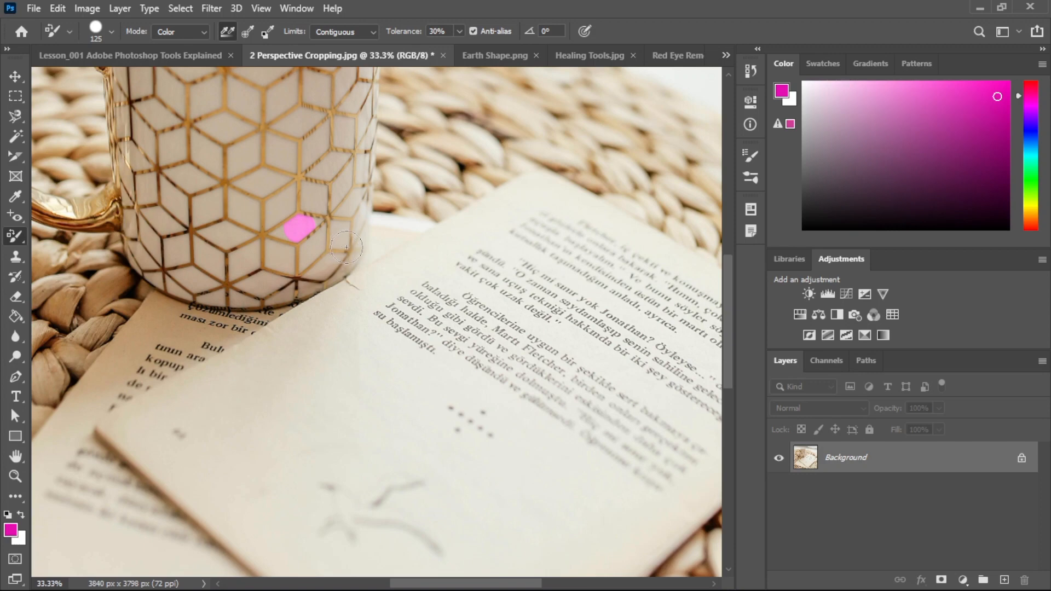
pyautogui.hotkey('ctrl', 'z')
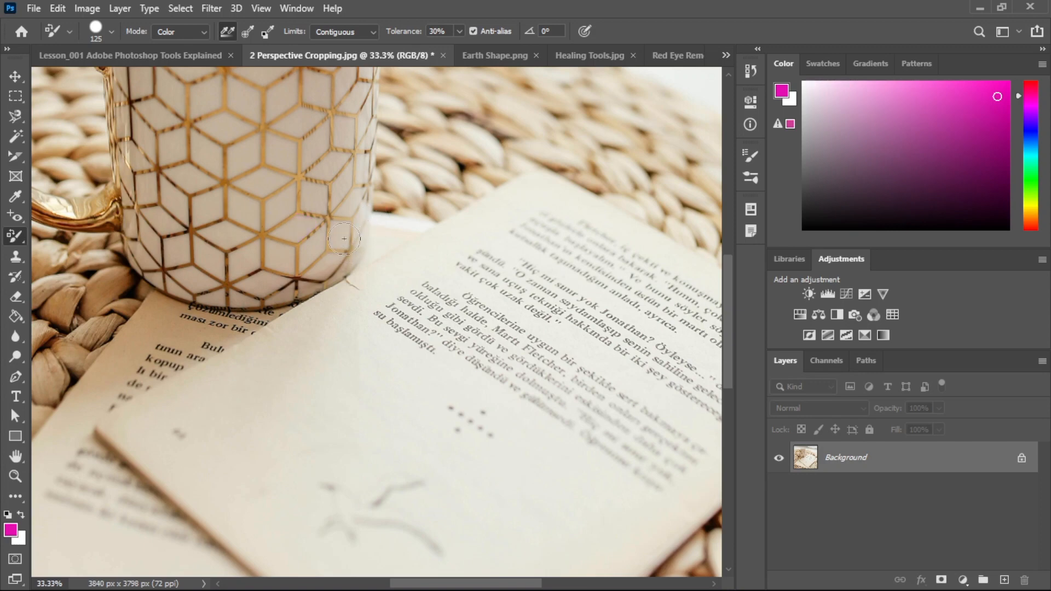
# - Darken the foreground color to black and apply color replacement to a diamond tile on the mug and a patch of the book page
pyautogui.scroll(2, 343, 239)
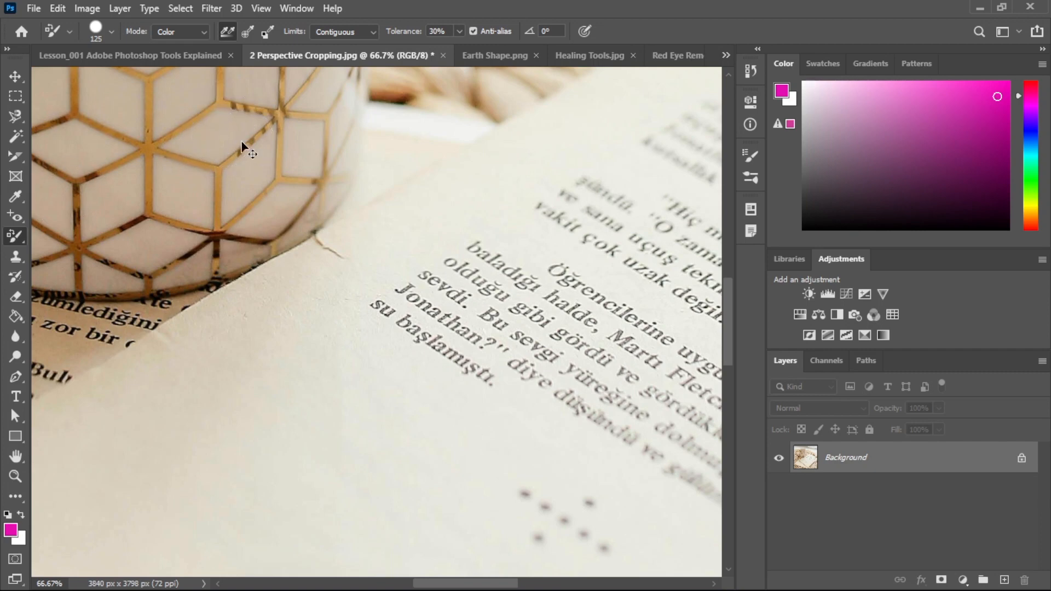
pyautogui.scroll(-1, 242, 142)
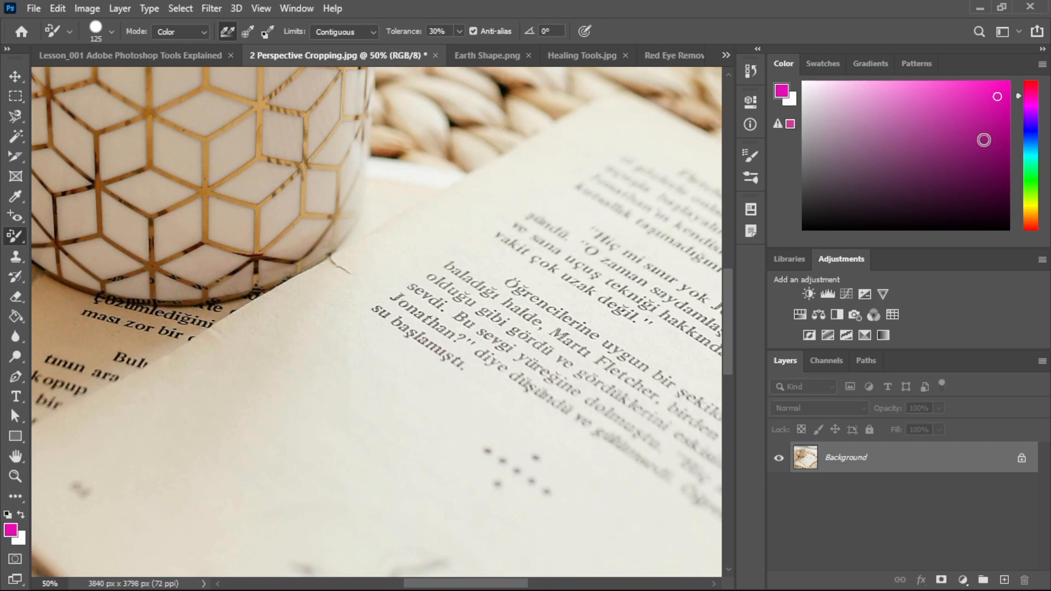
pyautogui.moveTo(984, 139); pyautogui.dragTo(1003, 214)
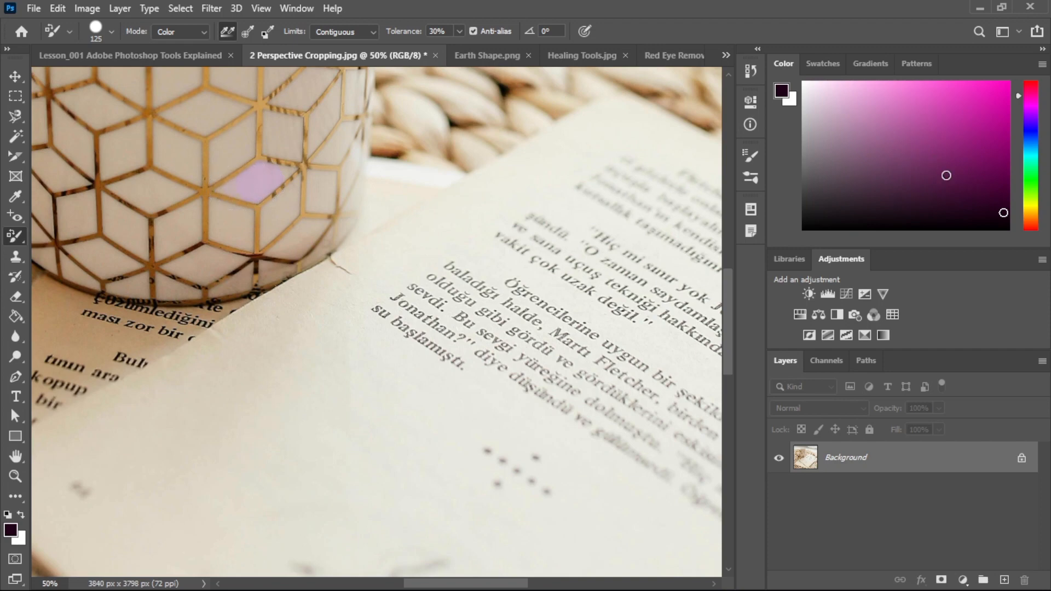
pyautogui.click(1009, 229)
pyautogui.moveTo(279, 172)
pyautogui.mouseDown()
pyautogui.moveTo(223, 190)
pyautogui.moveTo(274, 178)
pyautogui.mouseUp()
pyautogui.moveTo(296, 348)
pyautogui.mouseDown()
pyautogui.moveTo(316, 351)
pyautogui.moveTo(219, 399)
pyautogui.mouseUp()
pyautogui.hotkey('ctrl', 'z')
# - Select the Mixer Brush Tool, smear the recolored diamond tile on the mug, and undo the smear
pyautogui.rightClick(10, 235)
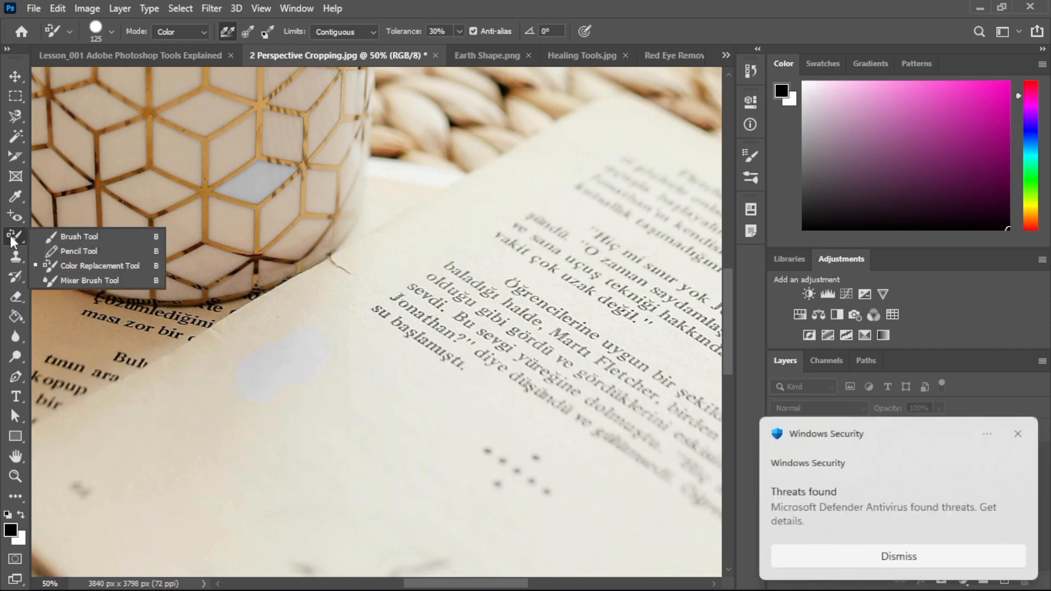
pyautogui.click(97, 279)
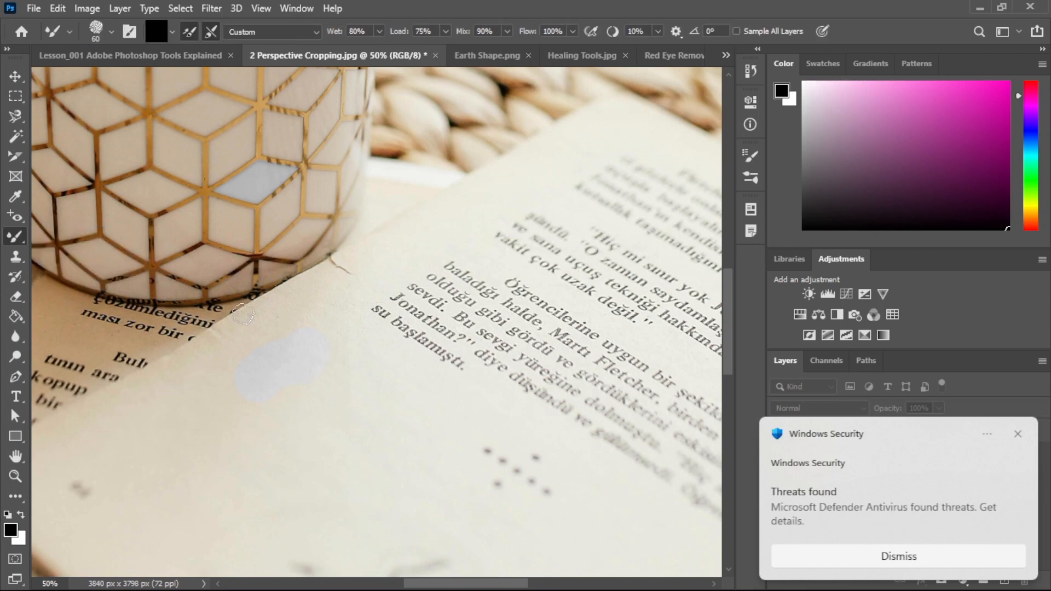
pyautogui.moveTo(238, 209); pyautogui.dragTo(246, 181)
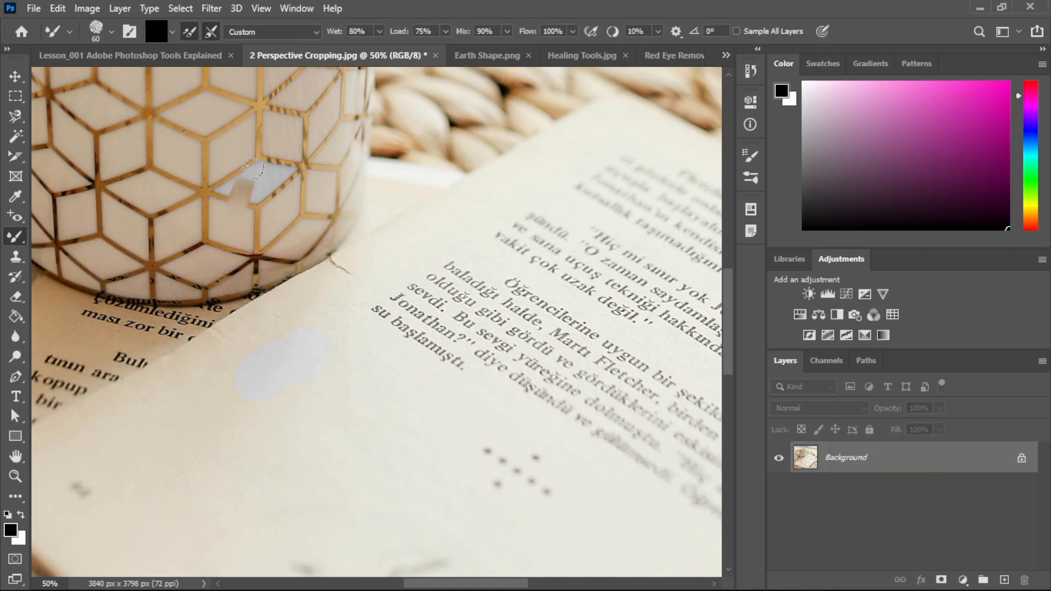
pyautogui.hotkey('ctrl', 'z')
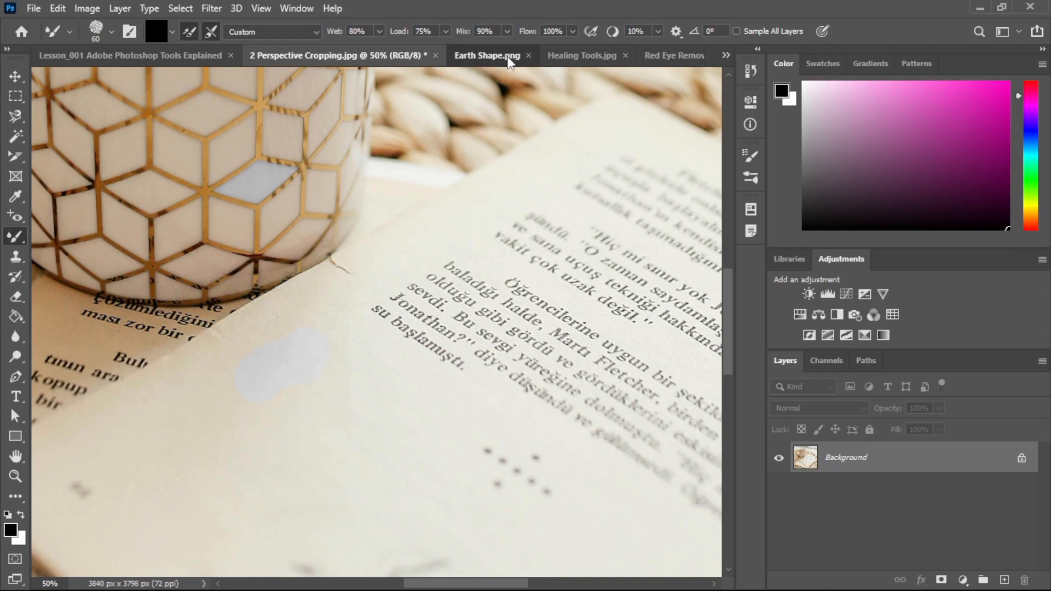
# - Look through the other open images and switch to close-3d-text-shopping-poster-illustration-design.jpg
pyautogui.click(509, 56)
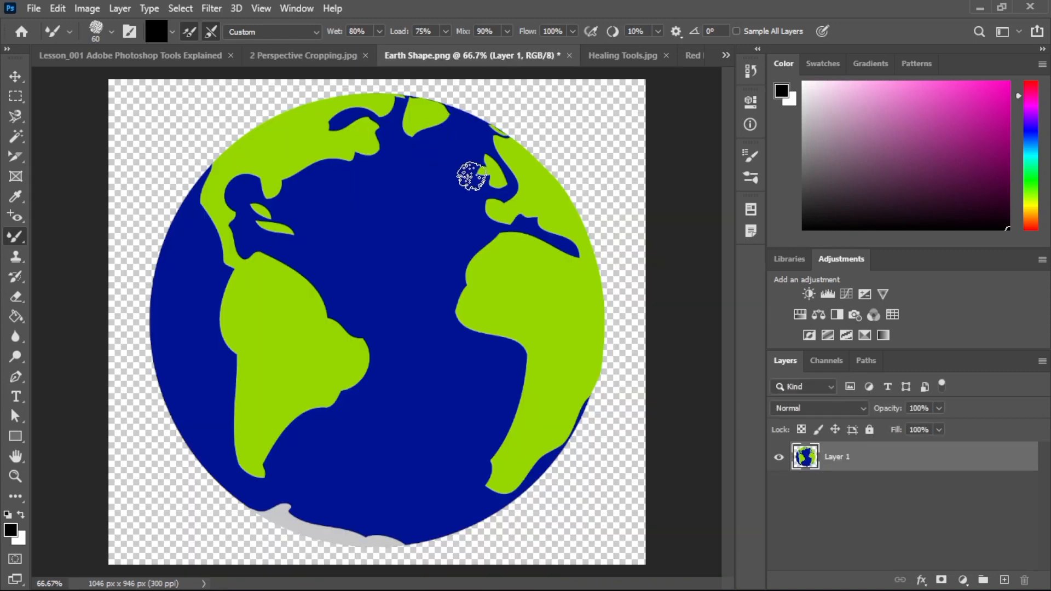
pyautogui.click(606, 56)
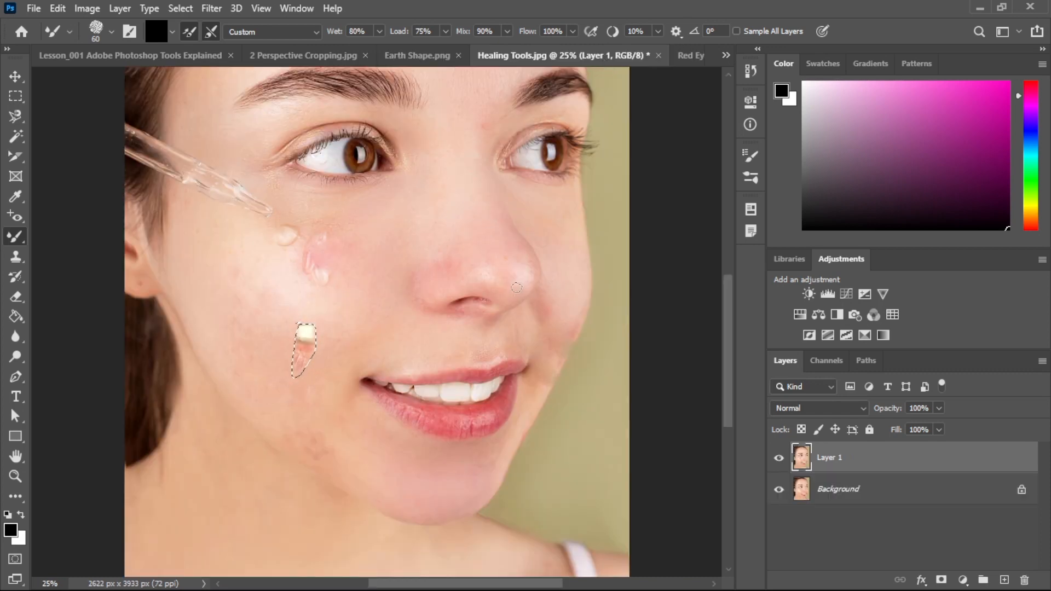
pyautogui.click(688, 59)
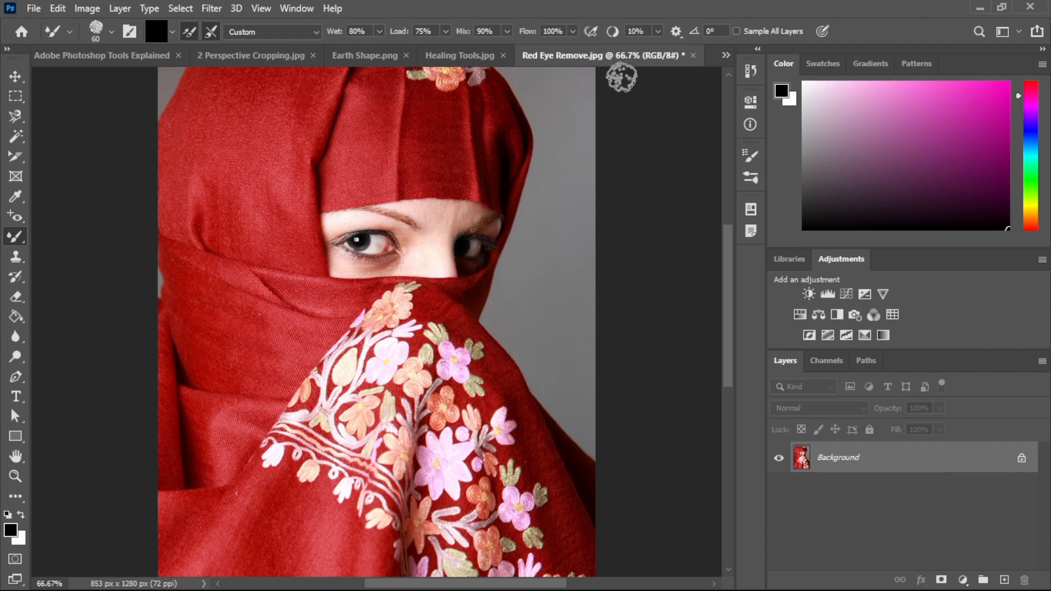
pyautogui.click(726, 56)
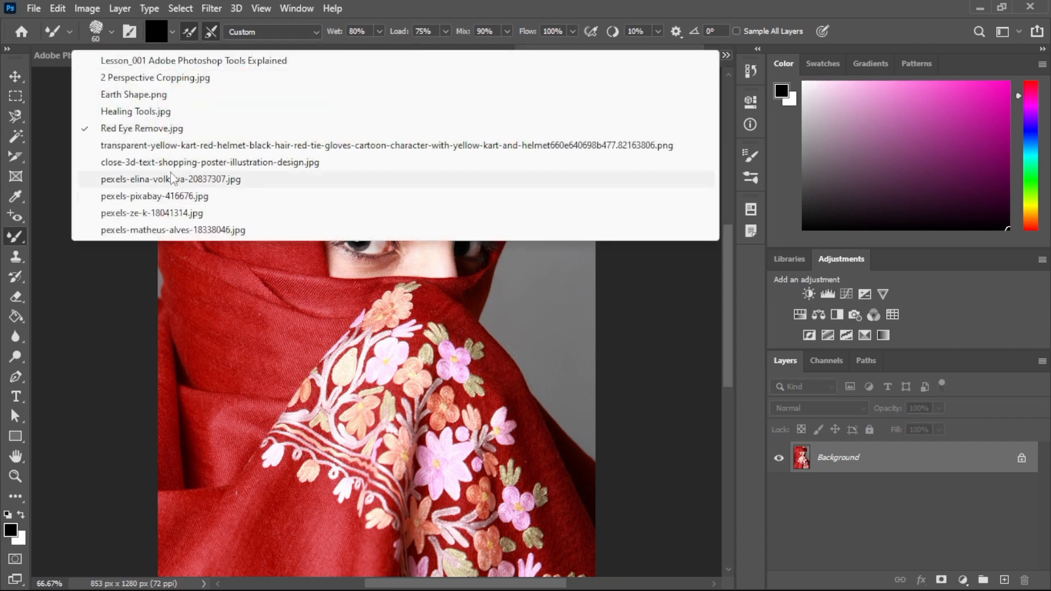
pyautogui.click(164, 162)
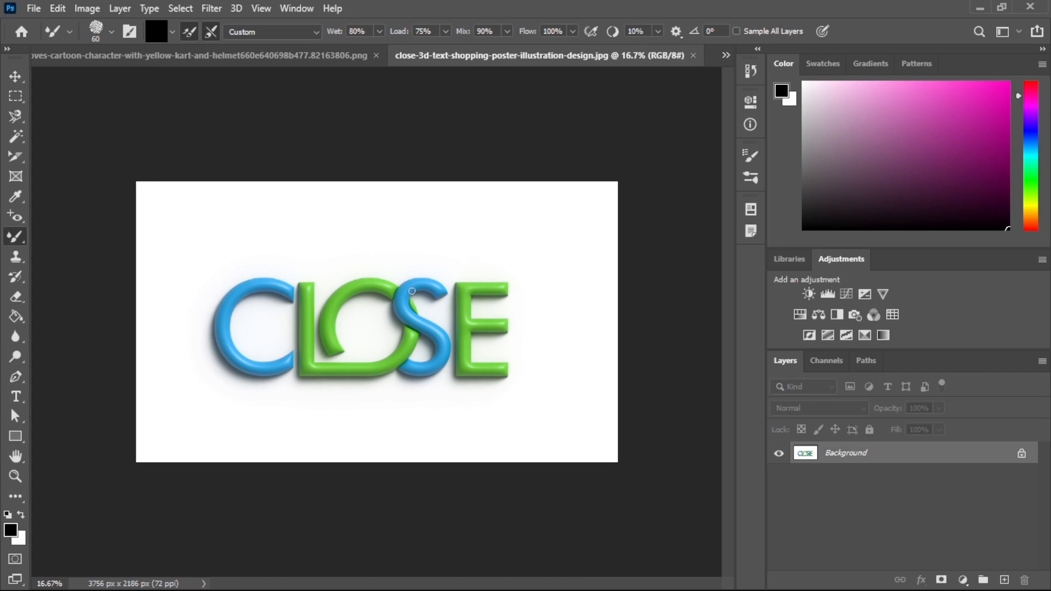
# - Look through the open surfer, kite beach and black-and-white fishing images for a suitable Mixer Brush sample
pyautogui.click(726, 56)
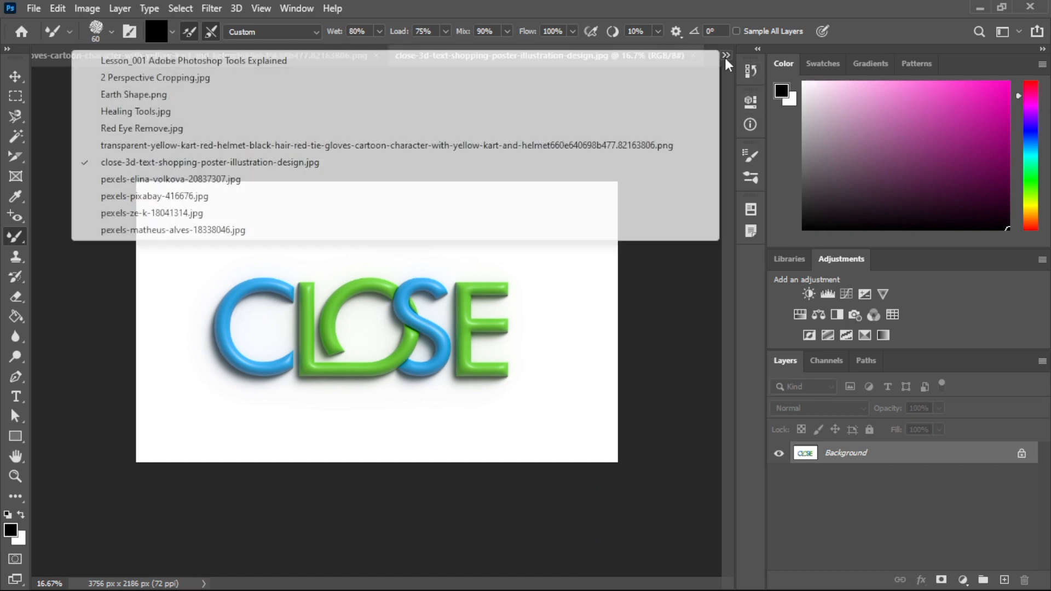
pyautogui.click(307, 198)
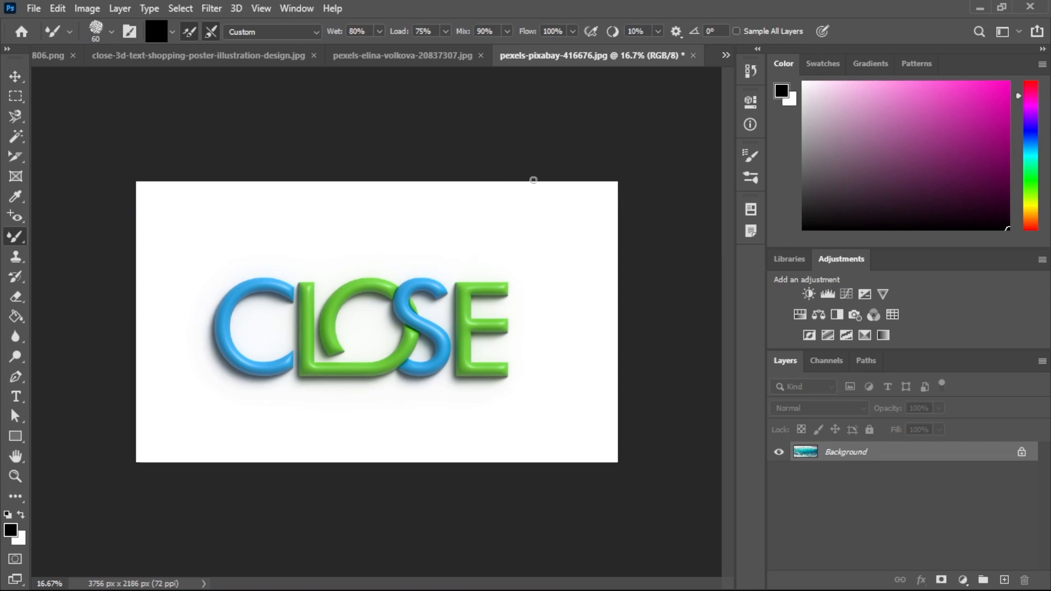
pyautogui.click(726, 55)
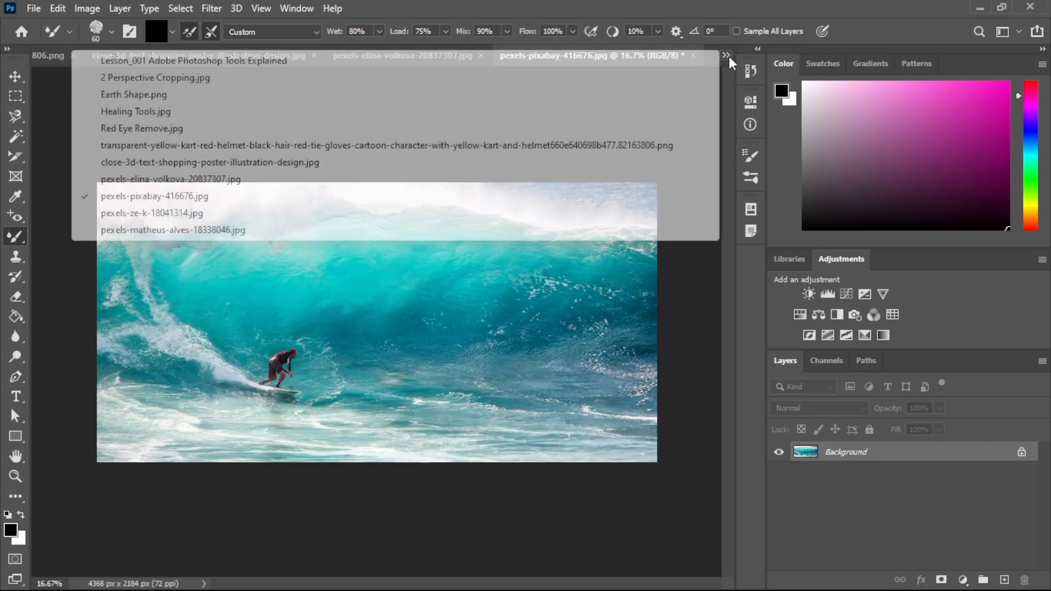
pyautogui.click(317, 212)
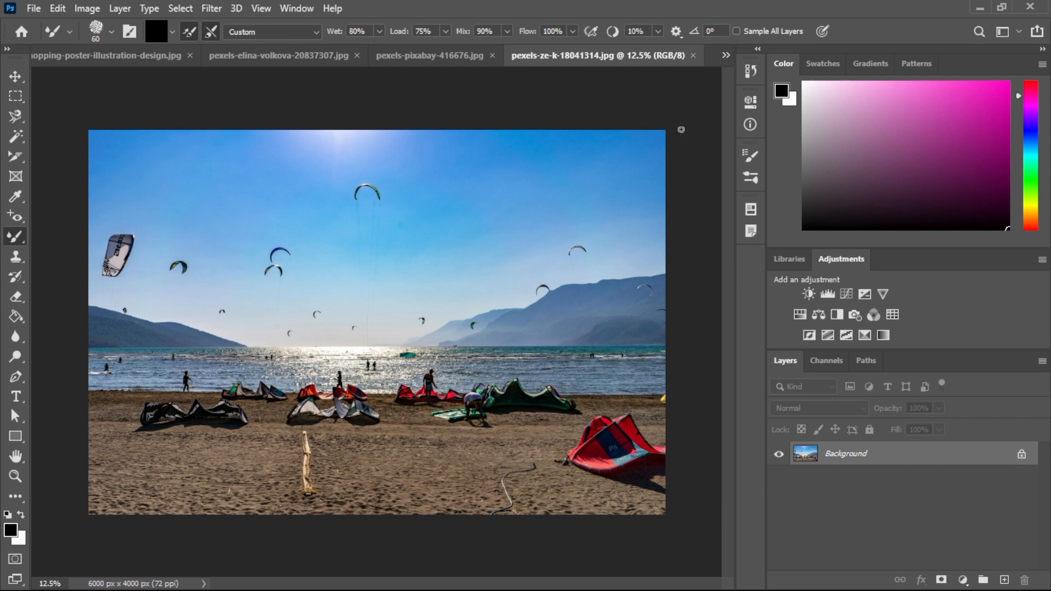
pyautogui.click(726, 56)
pyautogui.click(245, 230)
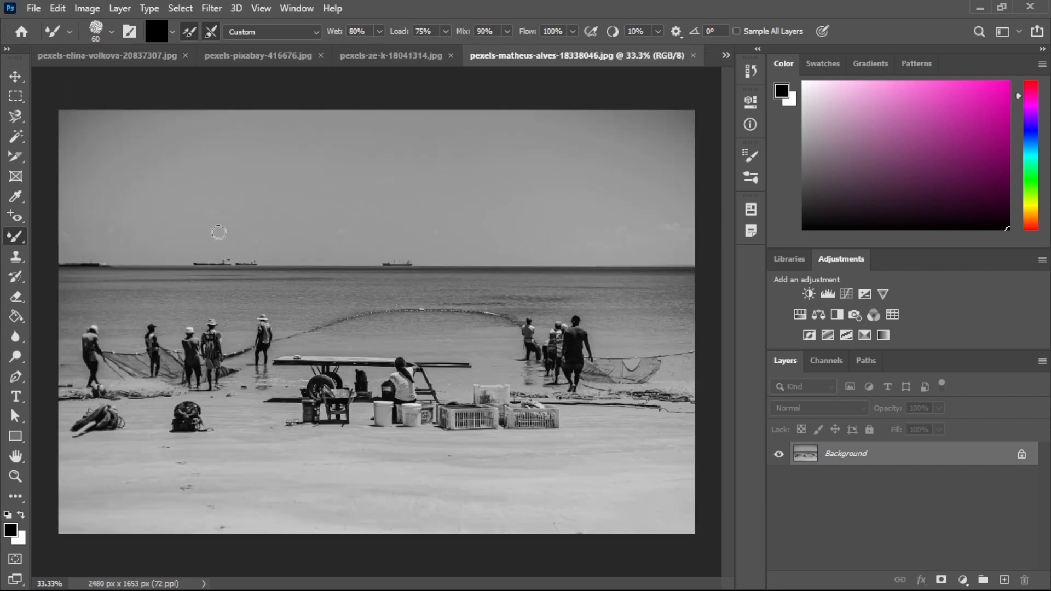
pyautogui.click(274, 60)
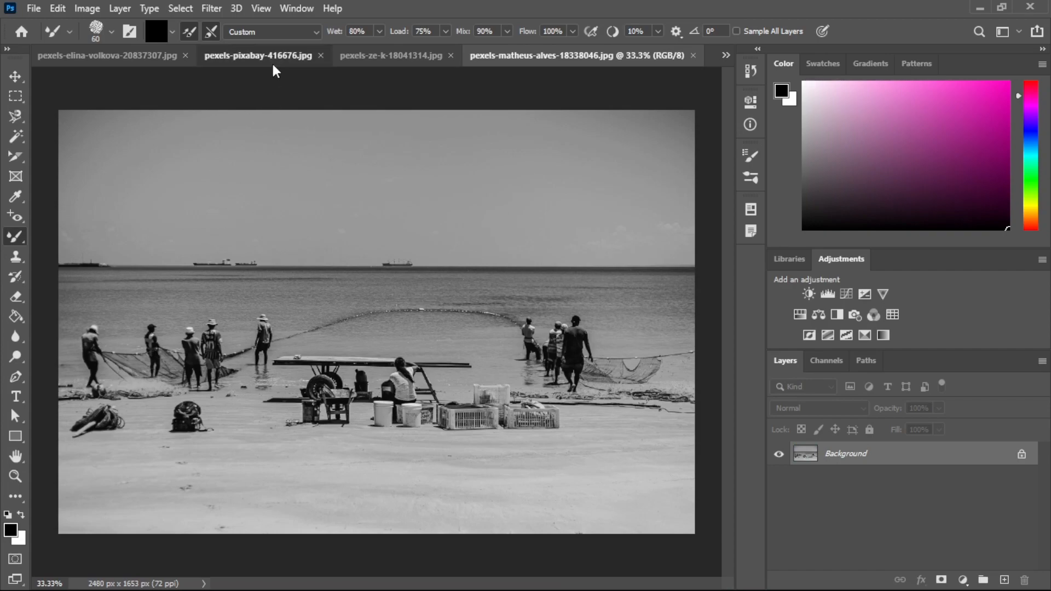
pyautogui.click(493, 61)
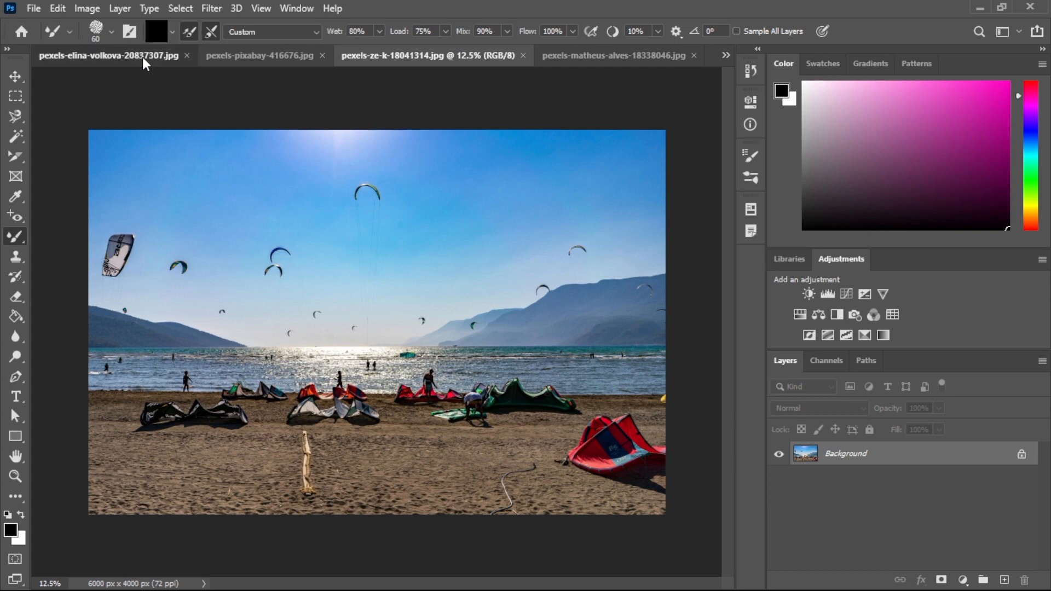
# - In the shopping street photo, smear the security camera, the end of the optician's sign lettering and the LED sign with the Mixer Brush
pyautogui.click(143, 57)
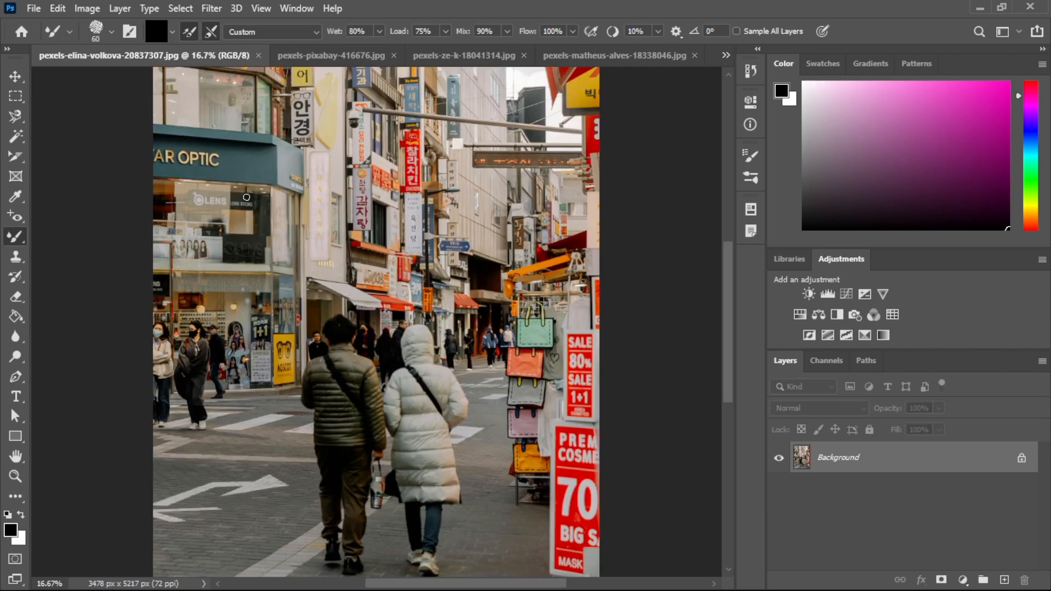
pyautogui.hotkey('ctrl', '+')
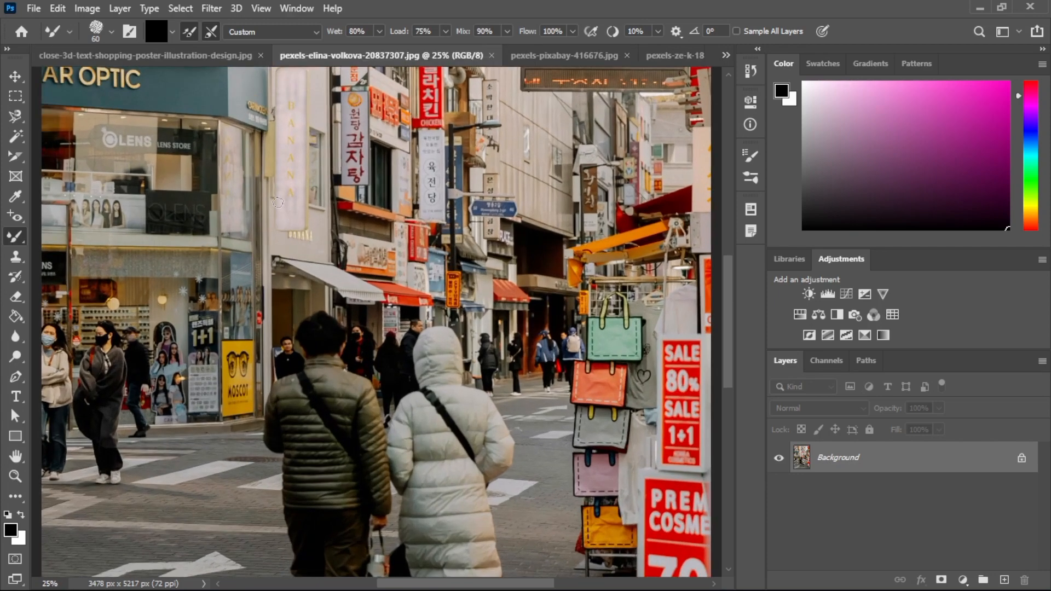
pyautogui.scroll(1, 306, 225)
pyautogui.scroll(3, 307, 225)
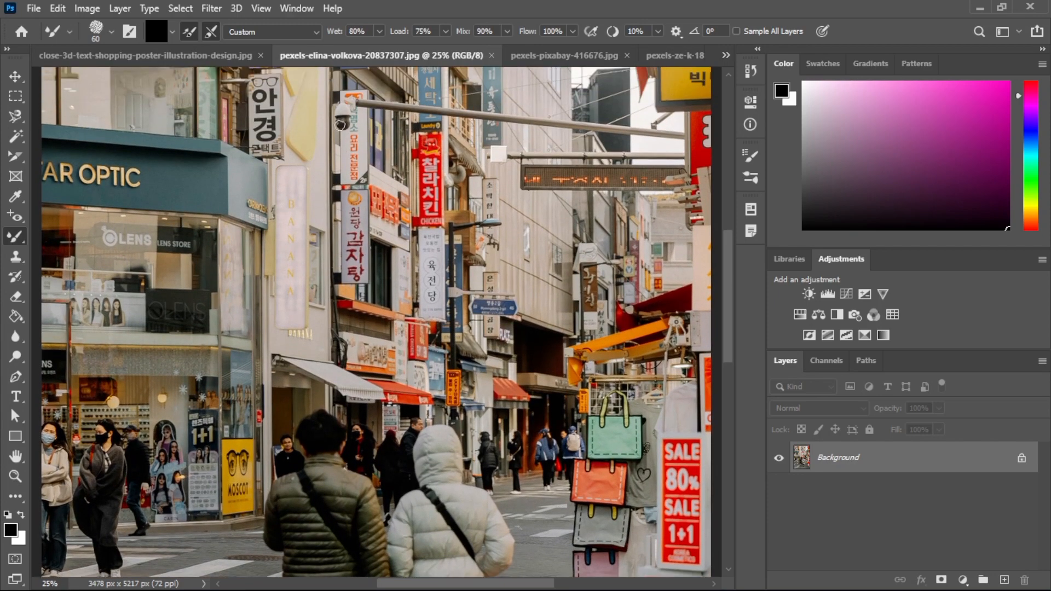
pyautogui.moveTo(344, 126)
pyautogui.mouseDown()
pyautogui.moveTo(321, 166)
pyautogui.moveTo(343, 125)
pyautogui.moveTo(364, 158)
pyautogui.mouseUp()
pyautogui.moveTo(339, 125); pyautogui.dragTo(341, 160)
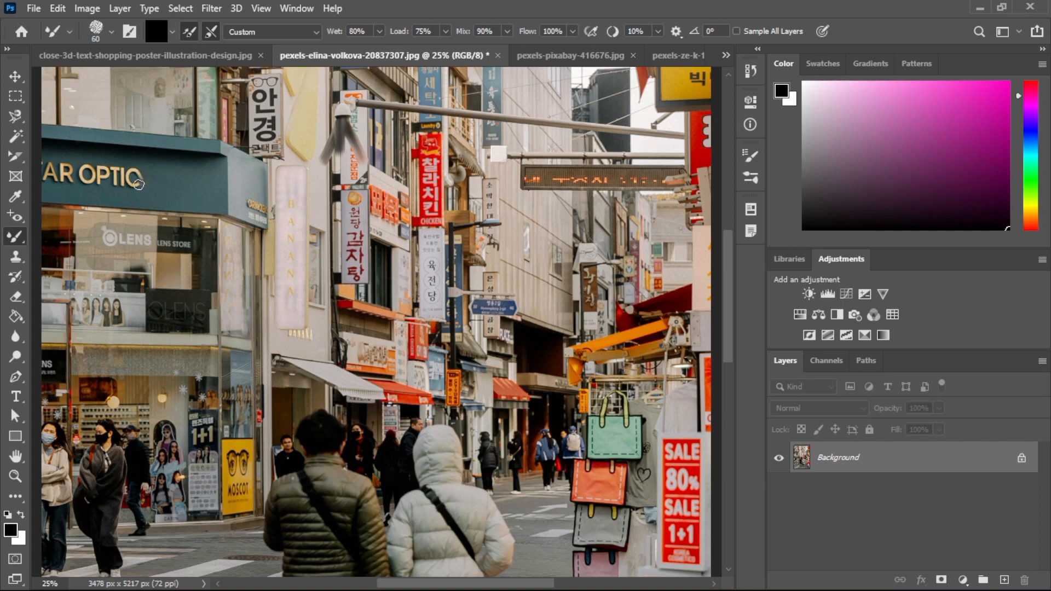
pyautogui.moveTo(138, 184); pyautogui.dragTo(156, 173)
pyautogui.moveTo(530, 179); pyautogui.dragTo(642, 181)
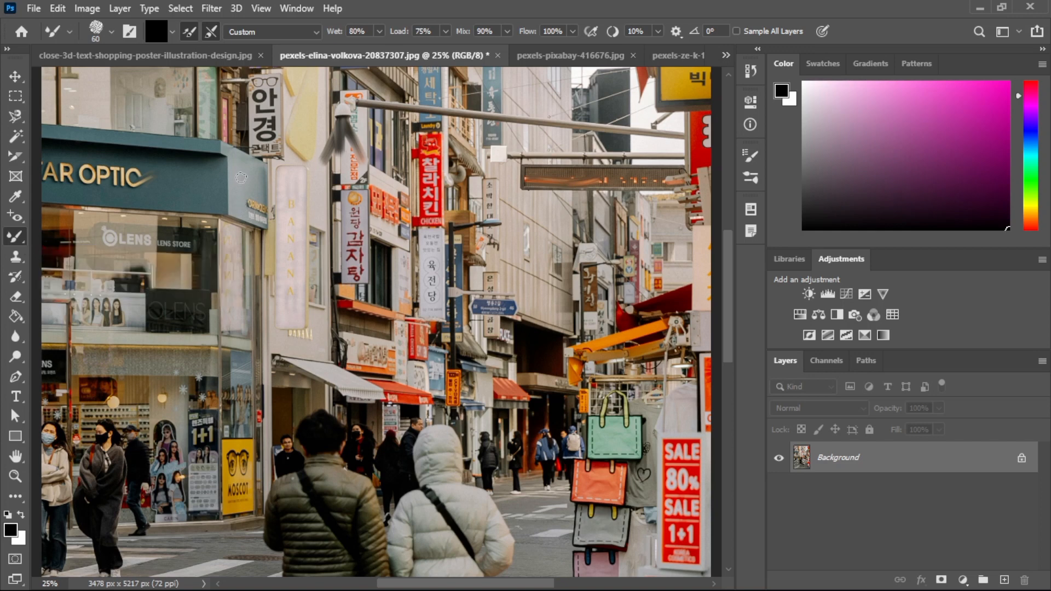
# - In close-3d-text-shopping-poster-illustration-design.jpg, blend both tips of the blue C into the green L with the Mixer Brush Tool
pyautogui.rightClick(16, 237)
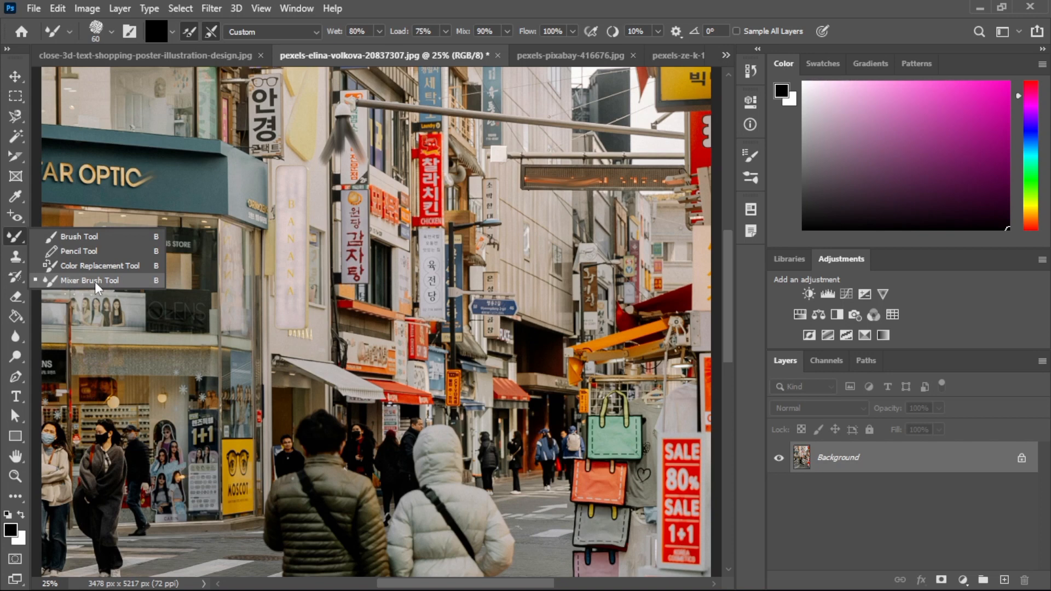
pyautogui.click(176, 56)
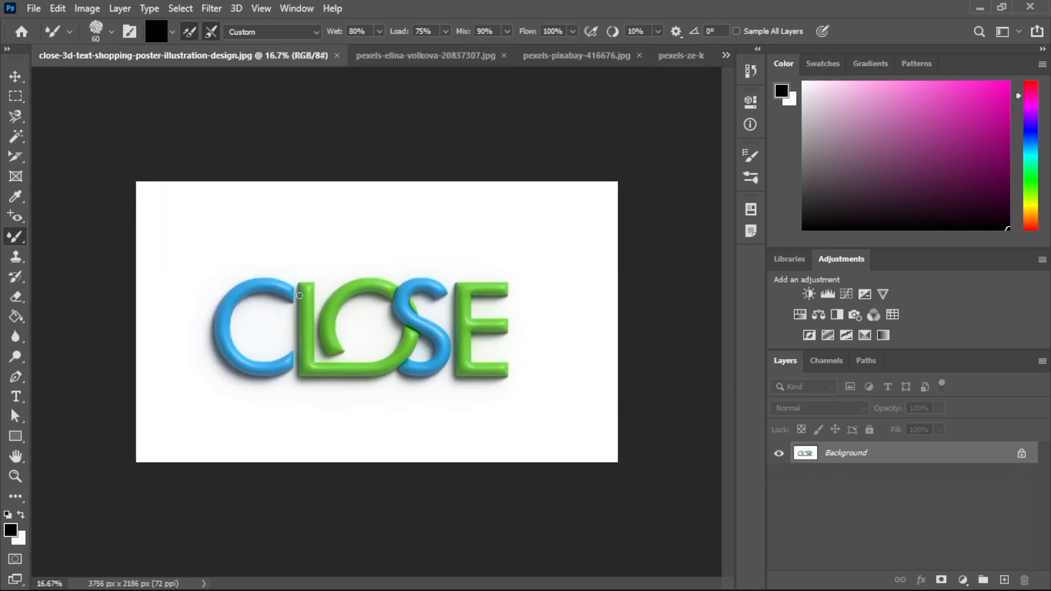
pyautogui.moveTo(285, 293); pyautogui.dragTo(298, 293)
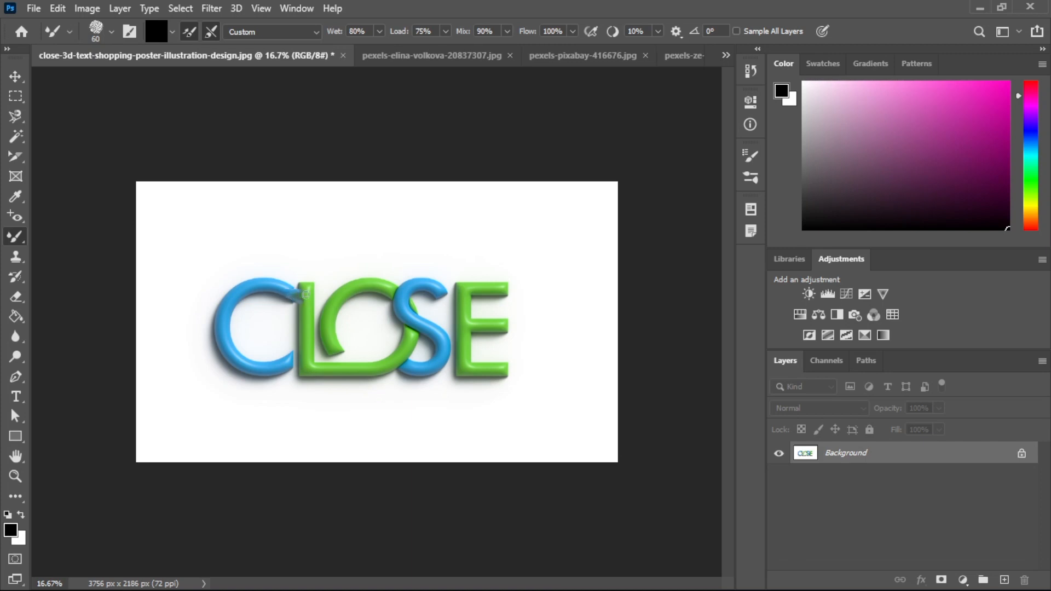
pyautogui.moveTo(297, 357)
pyautogui.mouseDown()
pyautogui.moveTo(286, 364)
pyautogui.moveTo(346, 358)
pyautogui.mouseUp()
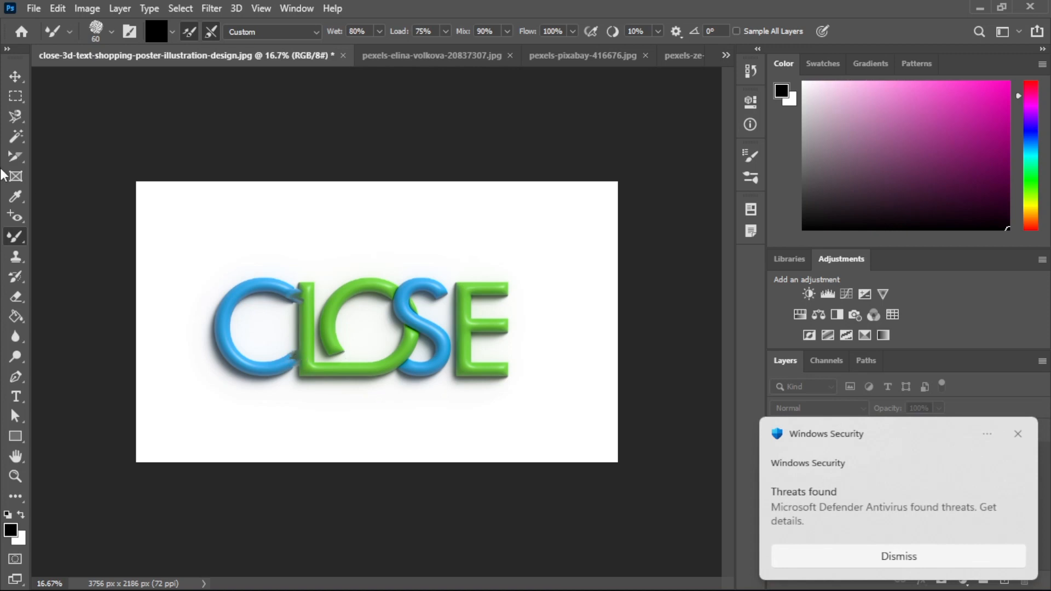
# - Select the Clone Stamp Tool and view the other tool in the stamp group
pyautogui.rightClick(17, 237)
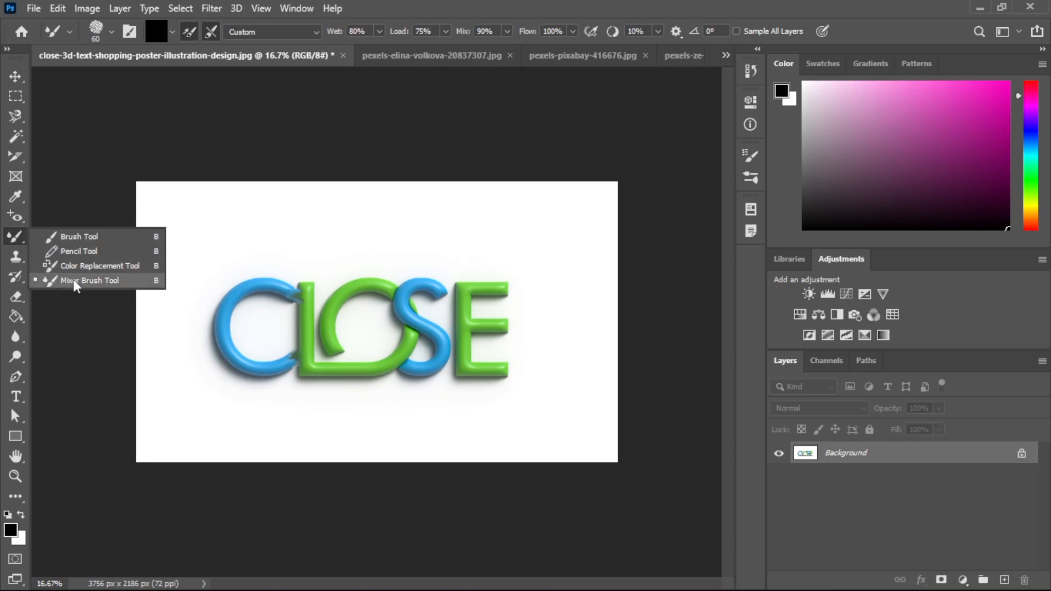
pyautogui.click(17, 260)
pyautogui.rightClick(16, 256)
pyautogui.click(71, 259)
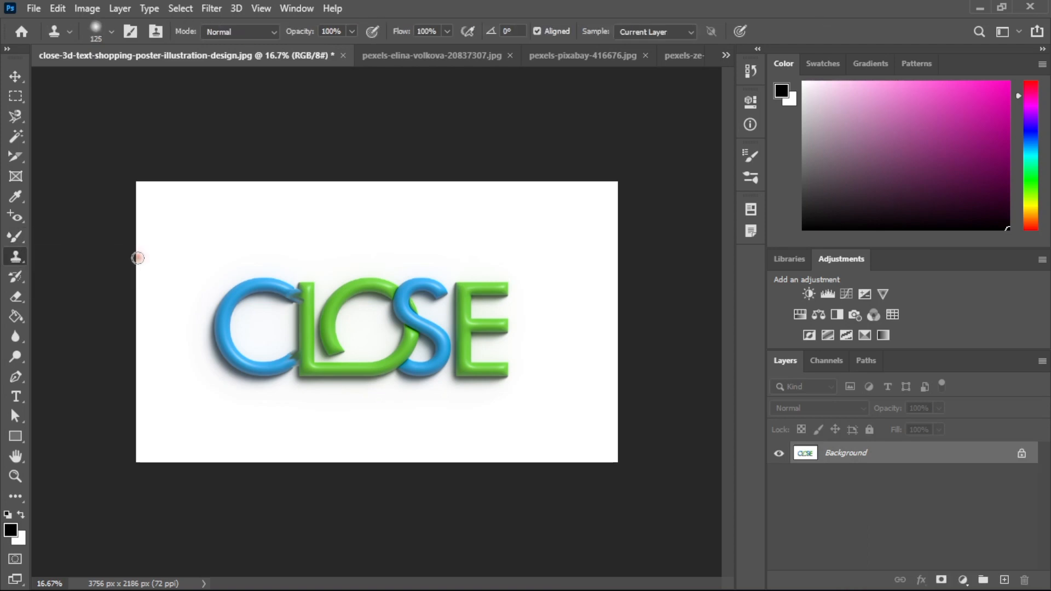
pyautogui.rightClick(20, 257)
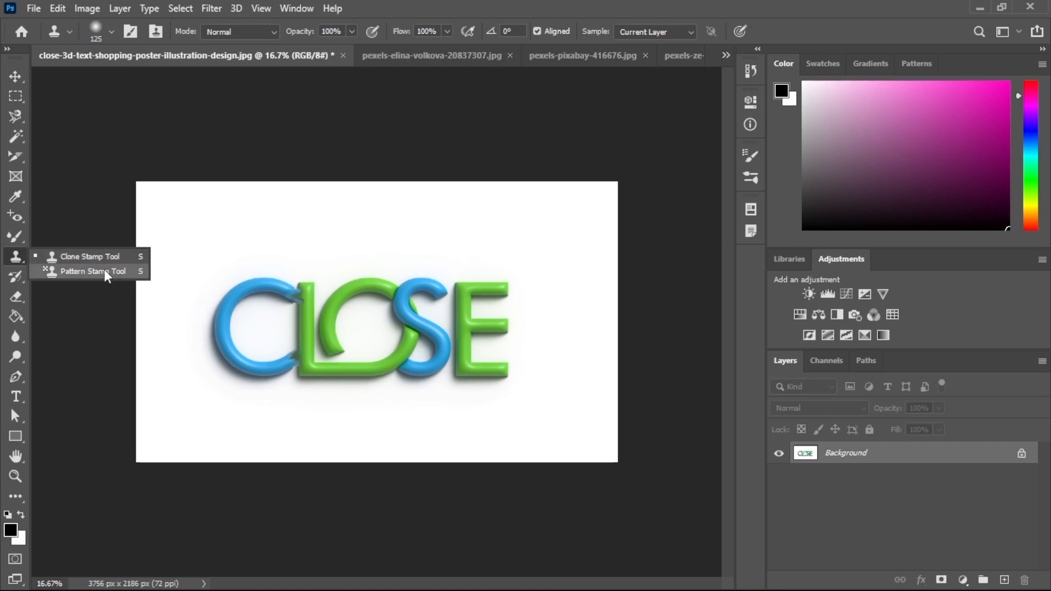
# - Select the History Brush Tool and switch to the surfer image pexels-pixabay-416676.jpg
pyautogui.click(17, 278)
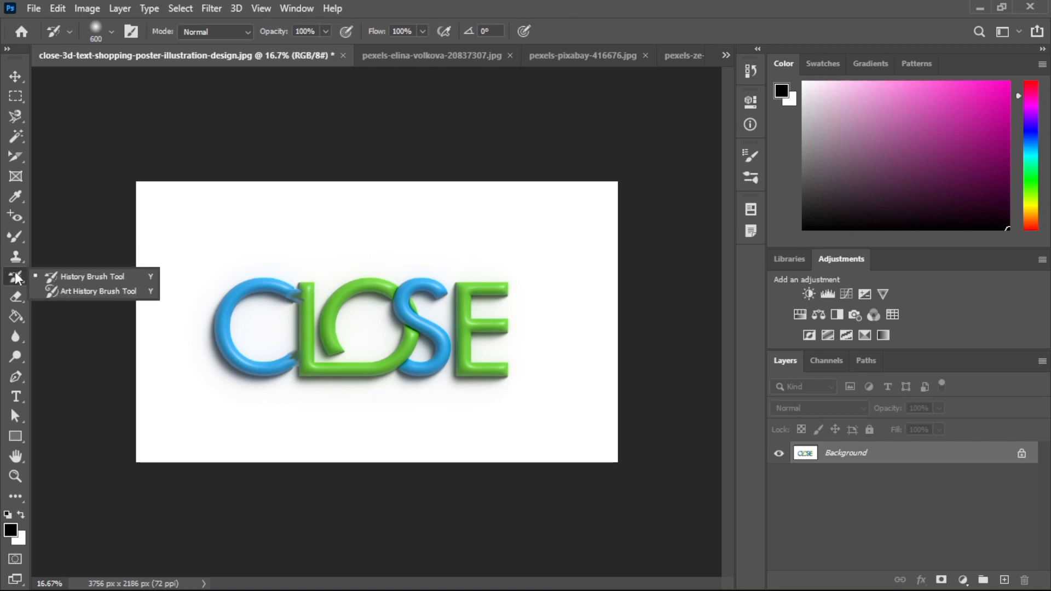
pyautogui.click(79, 277)
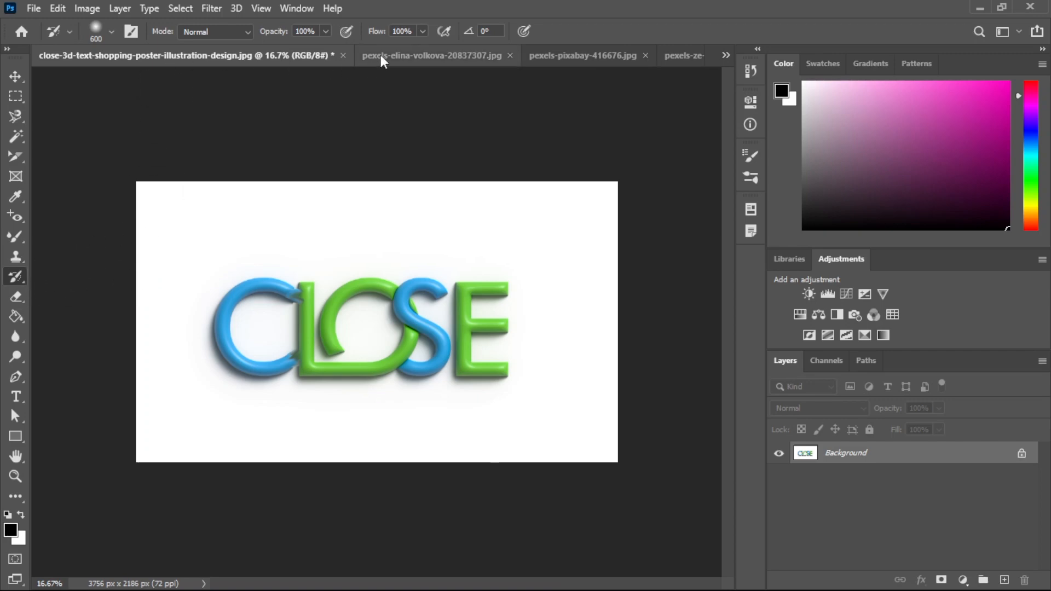
pyautogui.click(482, 55)
pyautogui.click(533, 57)
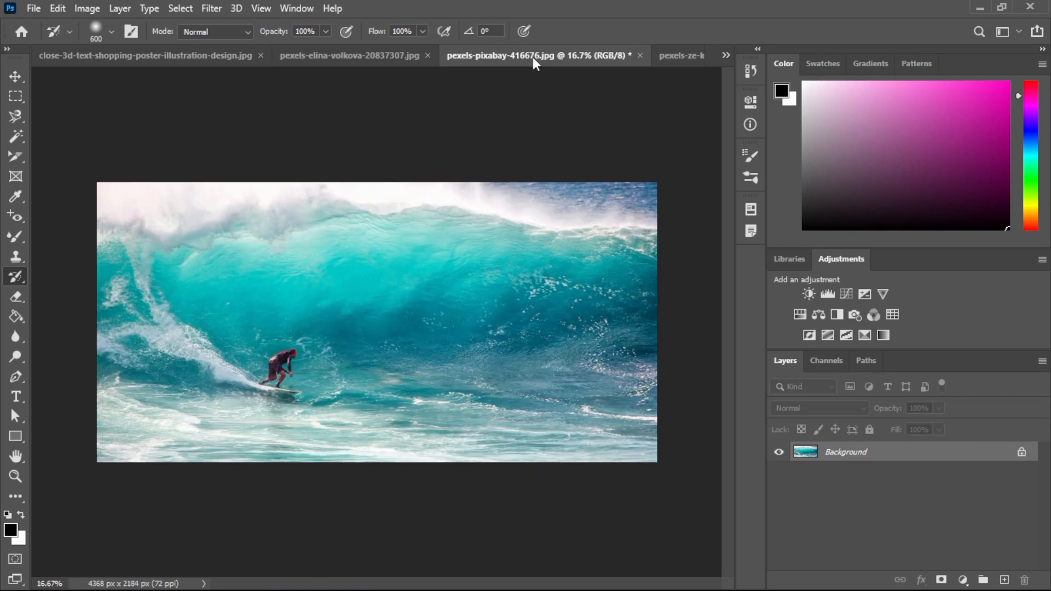
pyautogui.click(16, 262)
pyautogui.click(17, 275)
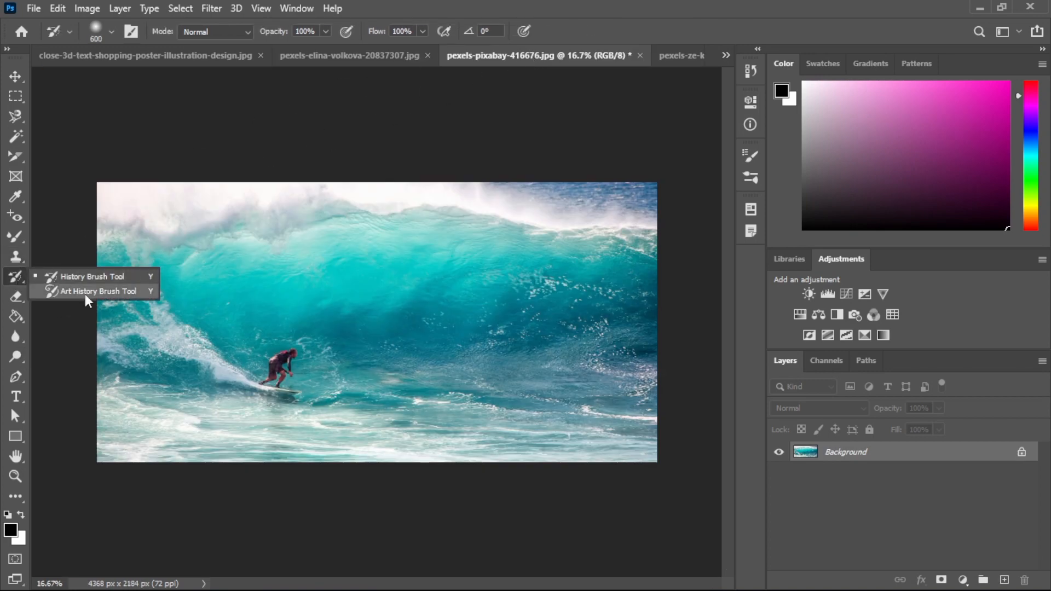
pyautogui.click(331, 59)
pyautogui.click(330, 57)
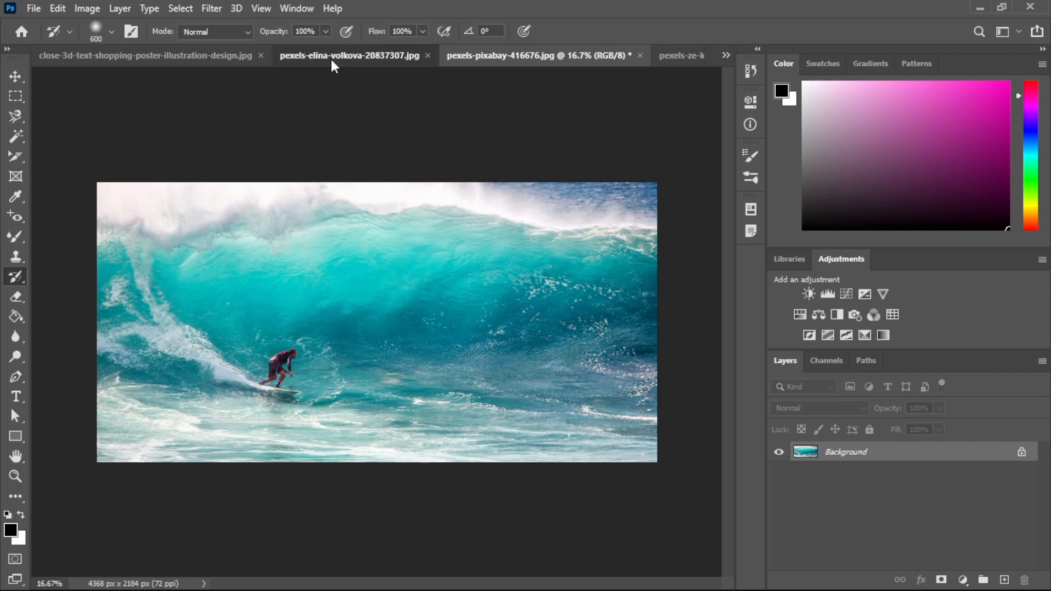
pyautogui.click(532, 58)
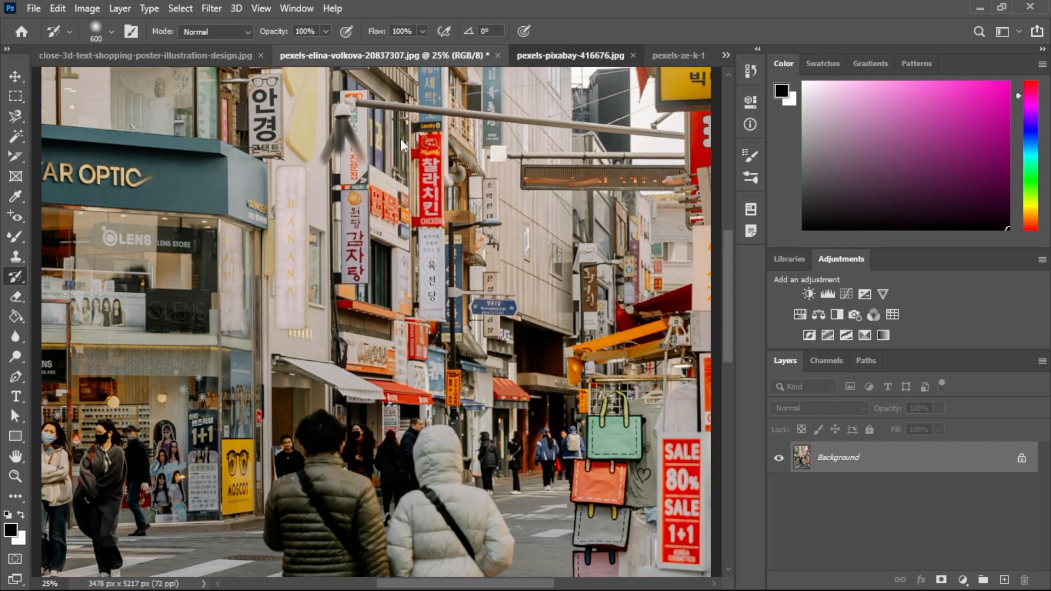
# - Remove the surfer by replacing the area with nearby water using the Patch Tool, and clear the selection
pyautogui.click(15, 198)
pyautogui.click(17, 218)
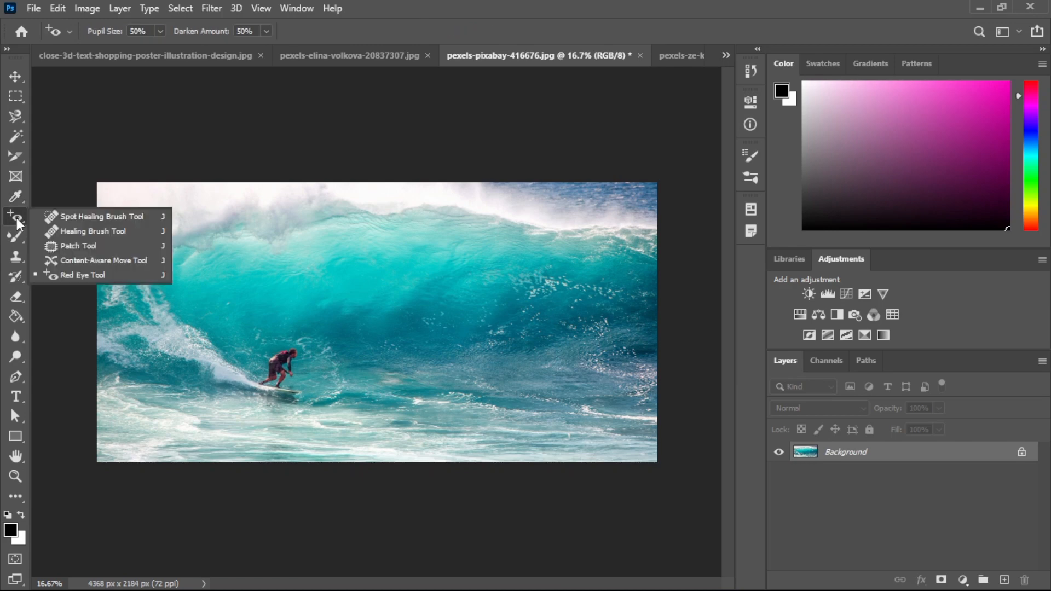
pyautogui.click(15, 236)
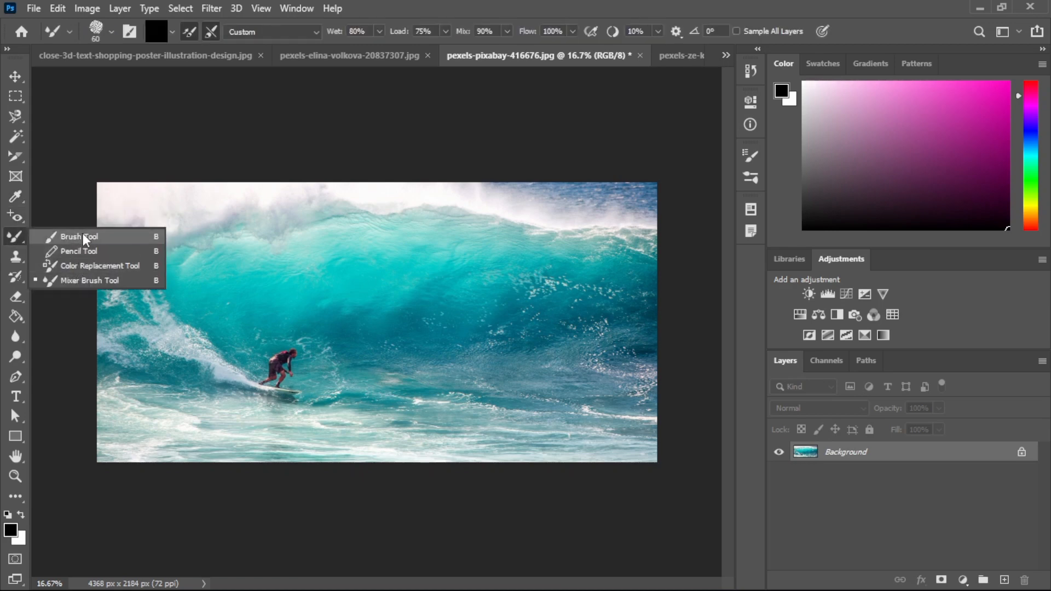
pyautogui.click(15, 256)
pyautogui.click(26, 216)
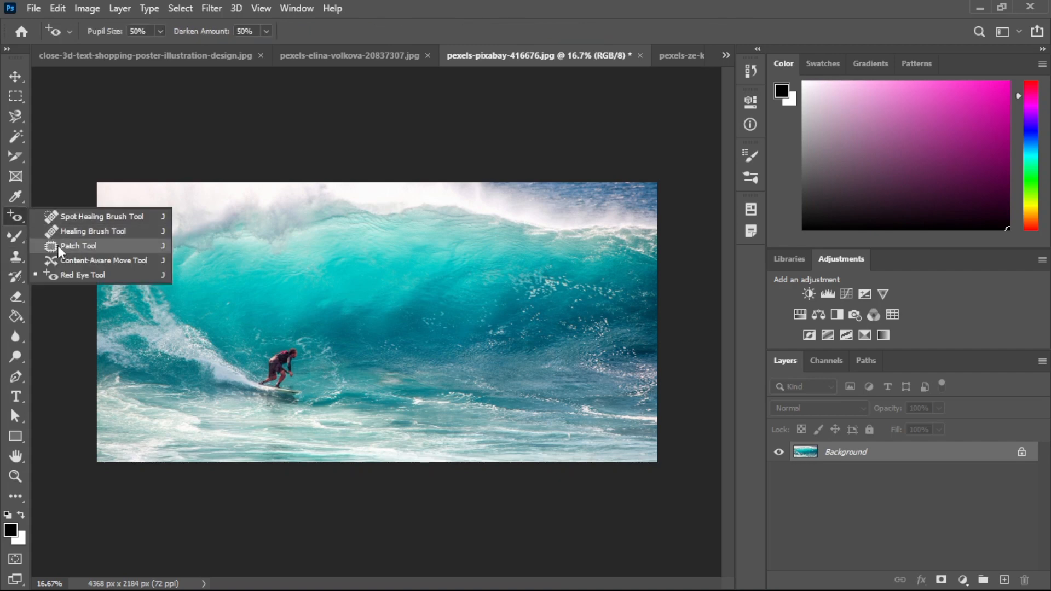
pyautogui.click(77, 246)
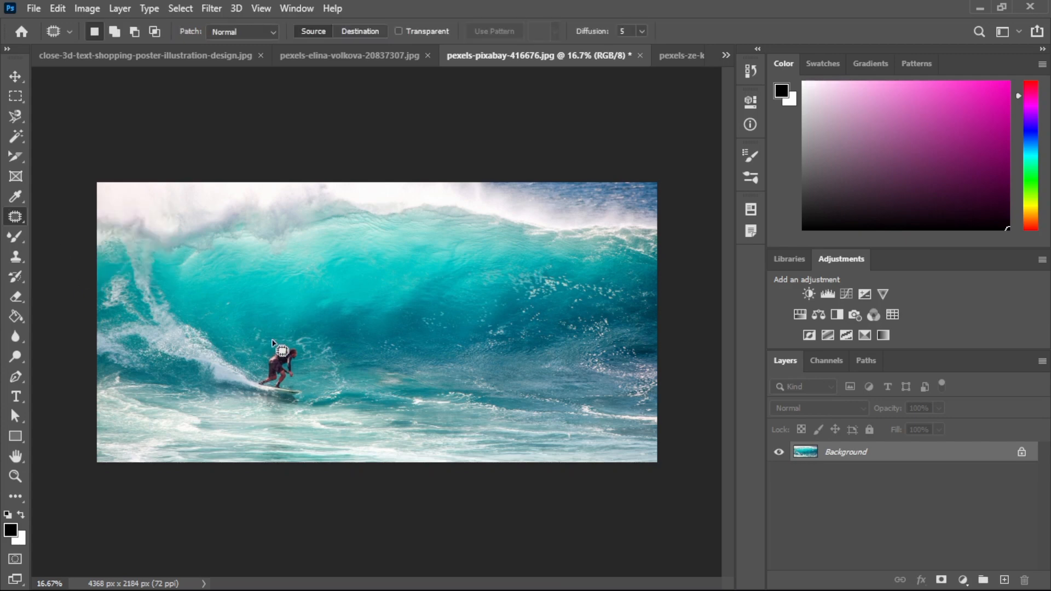
pyautogui.moveTo(273, 346)
pyautogui.mouseDown()
pyautogui.moveTo(248, 379)
pyautogui.moveTo(275, 392)
pyautogui.moveTo(302, 365)
pyautogui.moveTo(302, 343)
pyautogui.moveTo(267, 346)
pyautogui.moveTo(357, 337)
pyautogui.mouseUp()
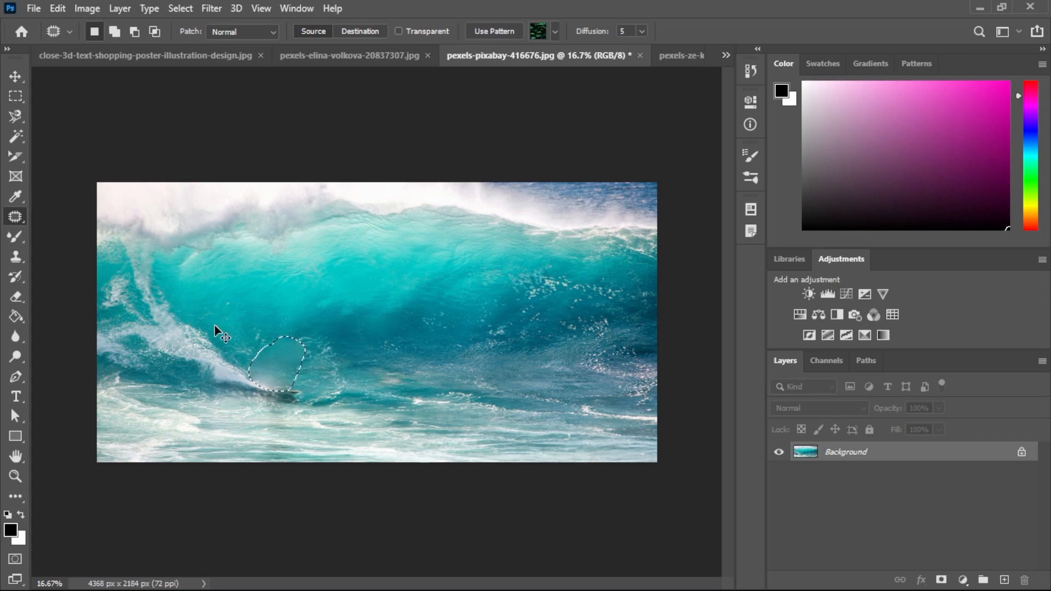
pyautogui.hotkey('ctrl', 'd')
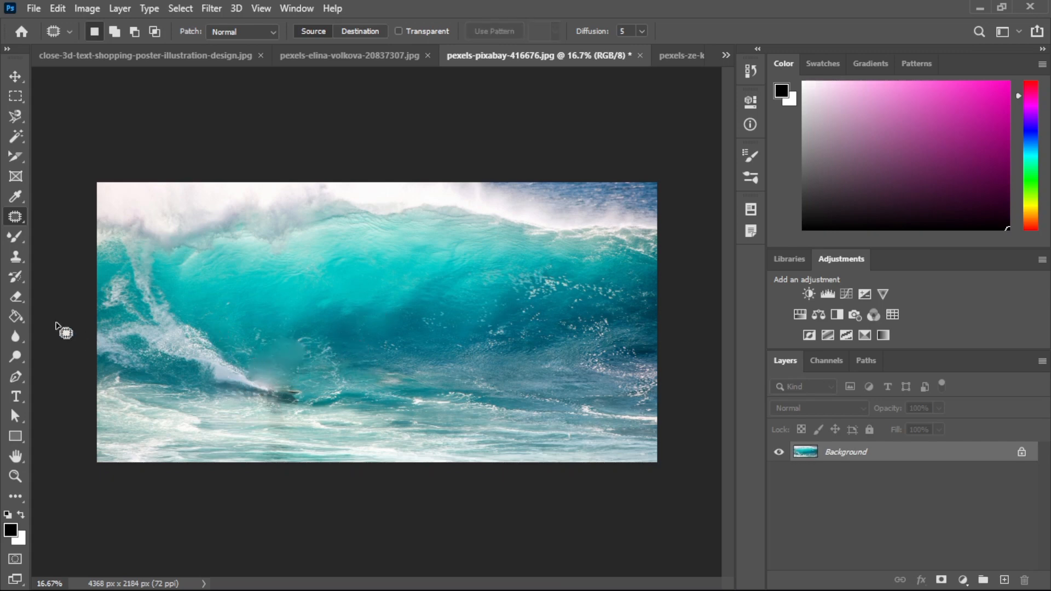
# - Restore the surfer by painting over the patched area with the History Brush Tool at size 1100
pyautogui.click(18, 279)
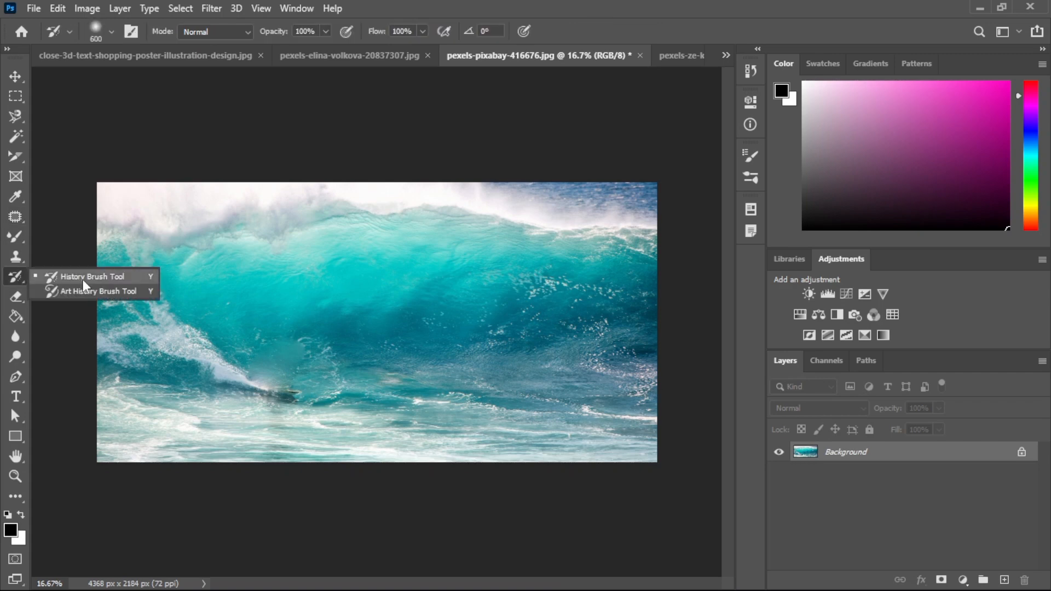
pyautogui.click(83, 277)
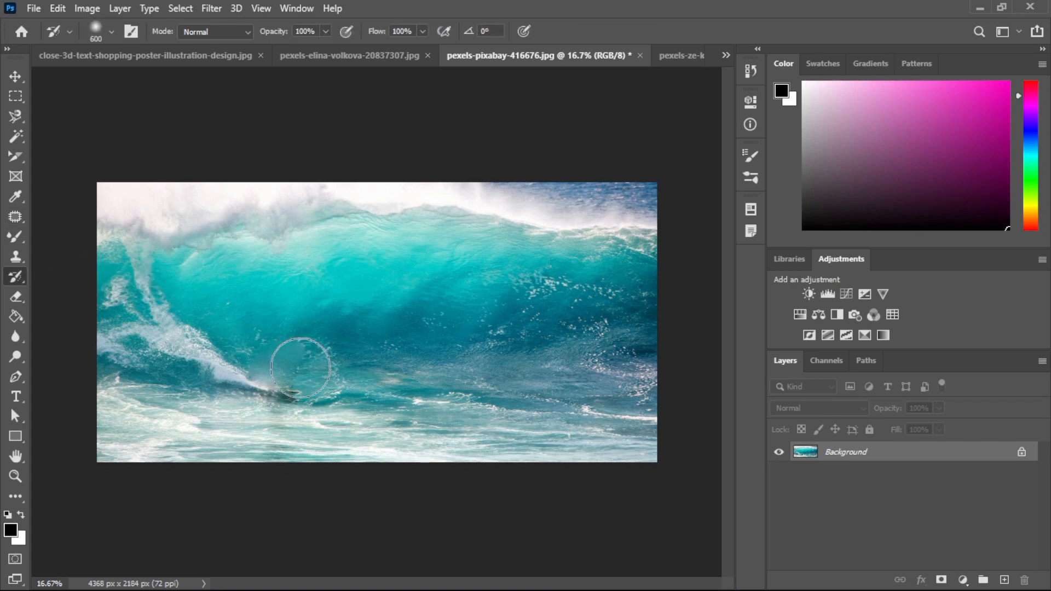
pyautogui.press(']')
pyautogui.press(']')
pyautogui.press(']')
pyautogui.press(']')
pyautogui.press(']')
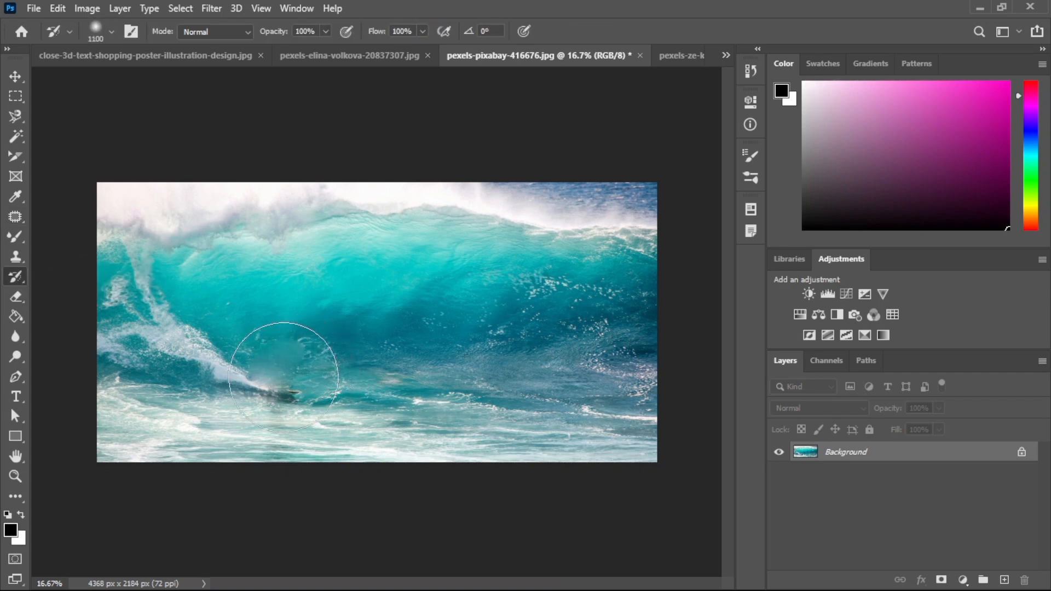
pyautogui.moveTo(286, 375)
pyautogui.mouseDown()
pyautogui.moveTo(262, 380)
pyautogui.moveTo(293, 375)
pyautogui.moveTo(277, 381)
pyautogui.mouseUp()
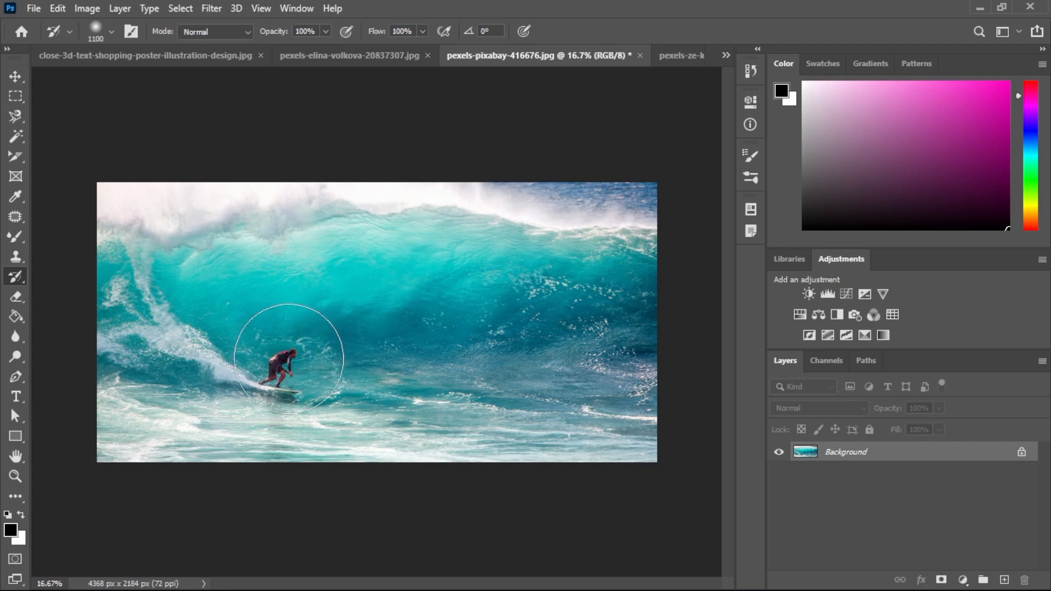
# - View the History Brush tool group and select the Art History Brush Tool
pyautogui.rightClick(16, 277)
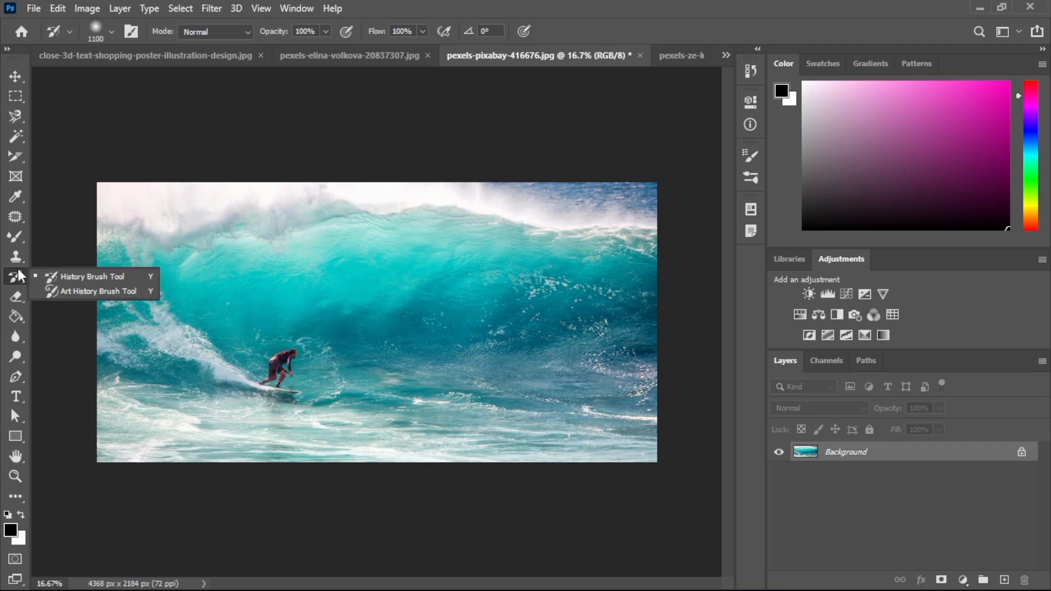
pyautogui.click(113, 277)
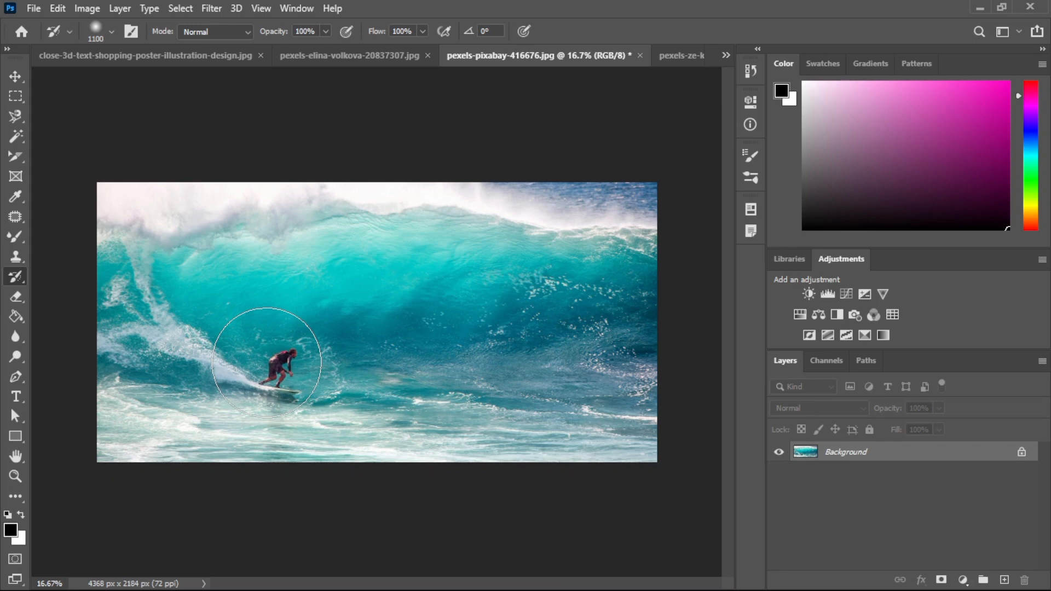
pyautogui.rightClick(18, 278)
pyautogui.click(120, 274)
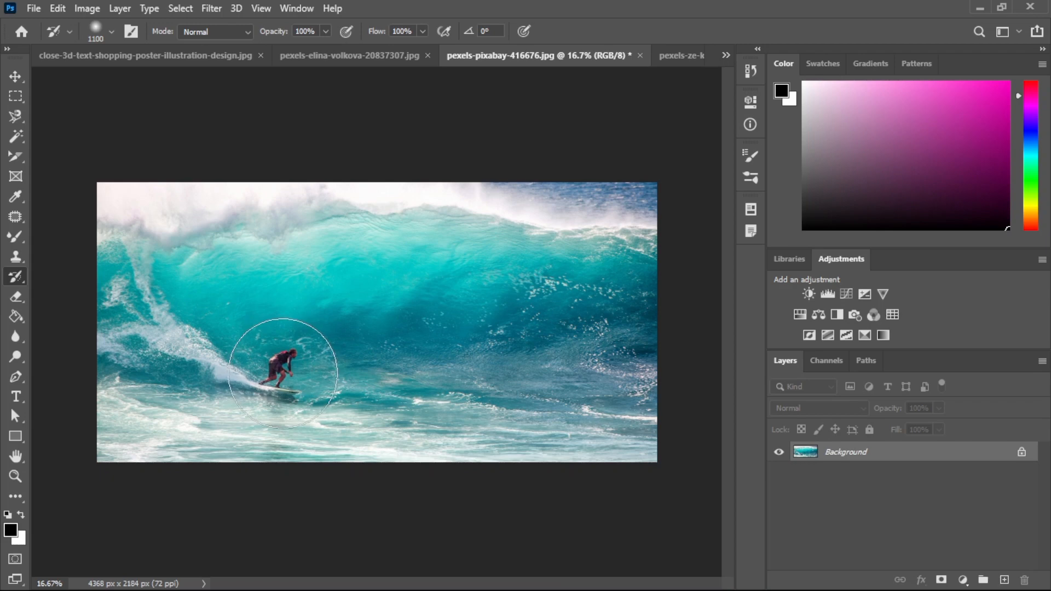
pyautogui.rightClick(15, 278)
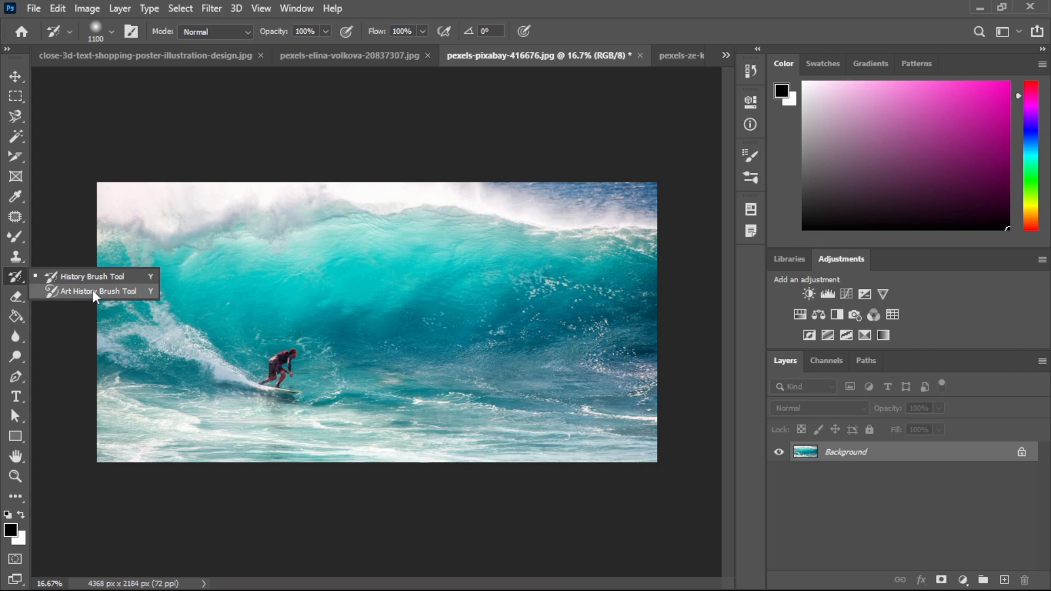
pyautogui.click(113, 290)
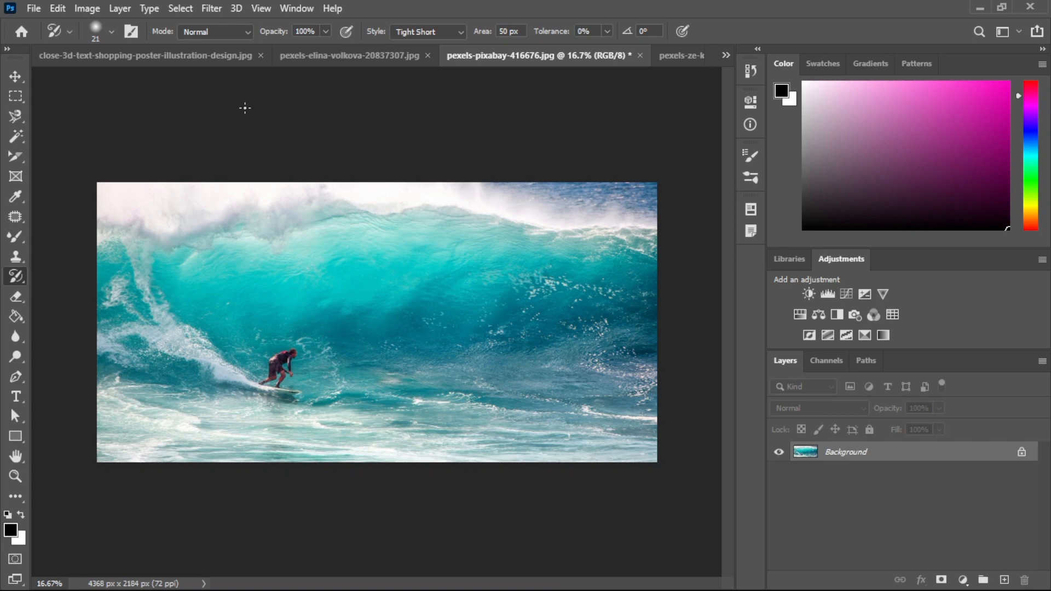
# - Switch to the blank Lesson_001 Adobe Photoshop Tools Explained document and enlarge the Art History Brush to size 600
pyautogui.click(130, 55)
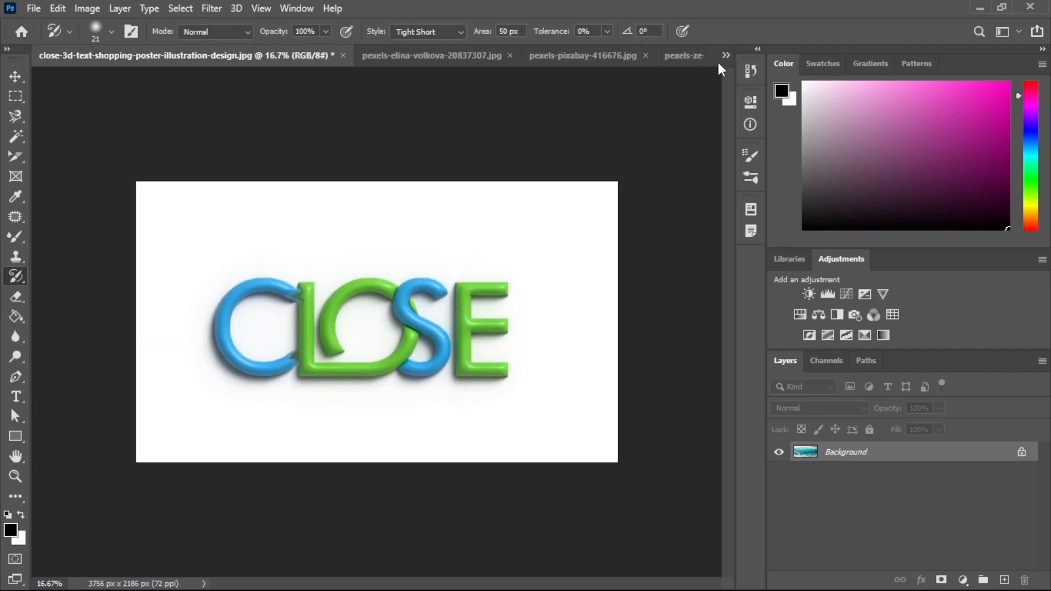
pyautogui.click(727, 55)
pyautogui.click(187, 61)
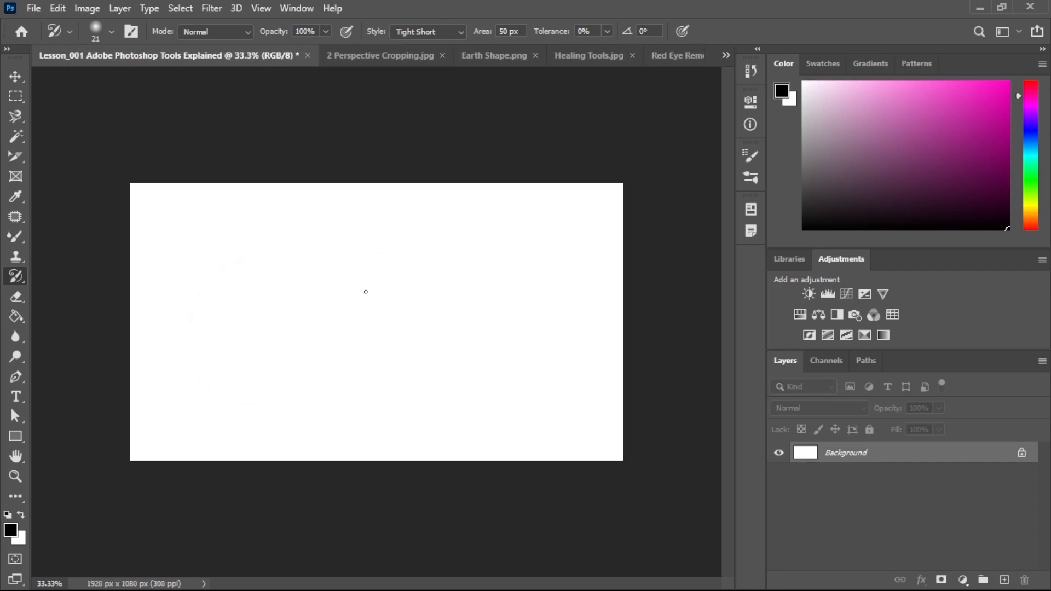
pyautogui.press(']')
pyautogui.press(']')
pyautogui.press(']')
pyautogui.press(']')
pyautogui.press(']')
pyautogui.press(']')
pyautogui.press(']')
pyautogui.press(']')
pyautogui.press(']')
pyautogui.press(']')
pyautogui.press(']')
pyautogui.press(']')
pyautogui.press(']')
pyautogui.press(']')
pyautogui.press(']')
pyautogui.press(']')
pyautogui.press(']')
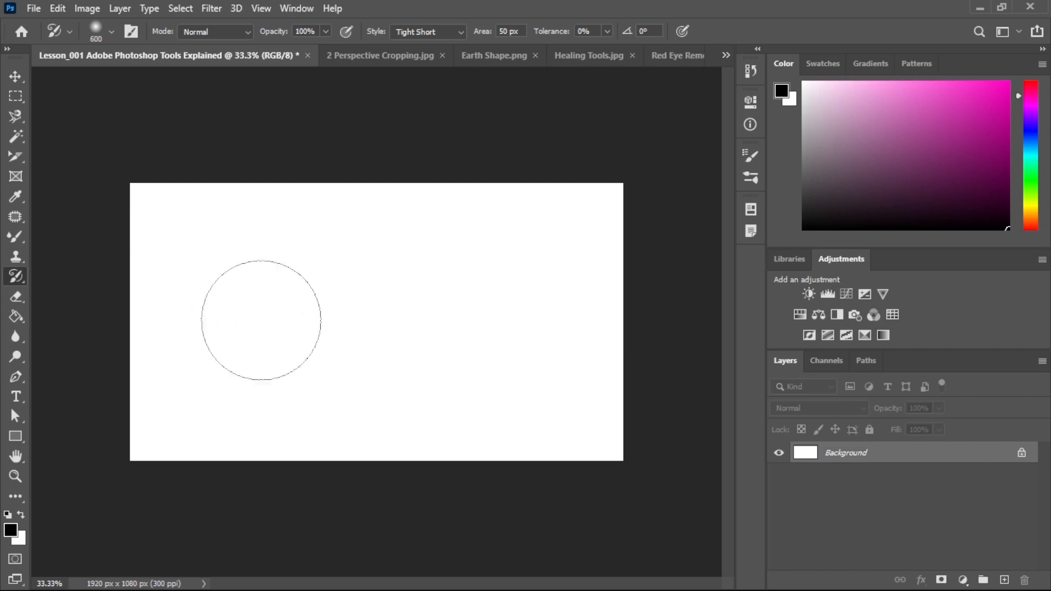
# - Look over the tools in the Brush group and the History Brush group, returning to the Move Tool
pyautogui.click(15, 237)
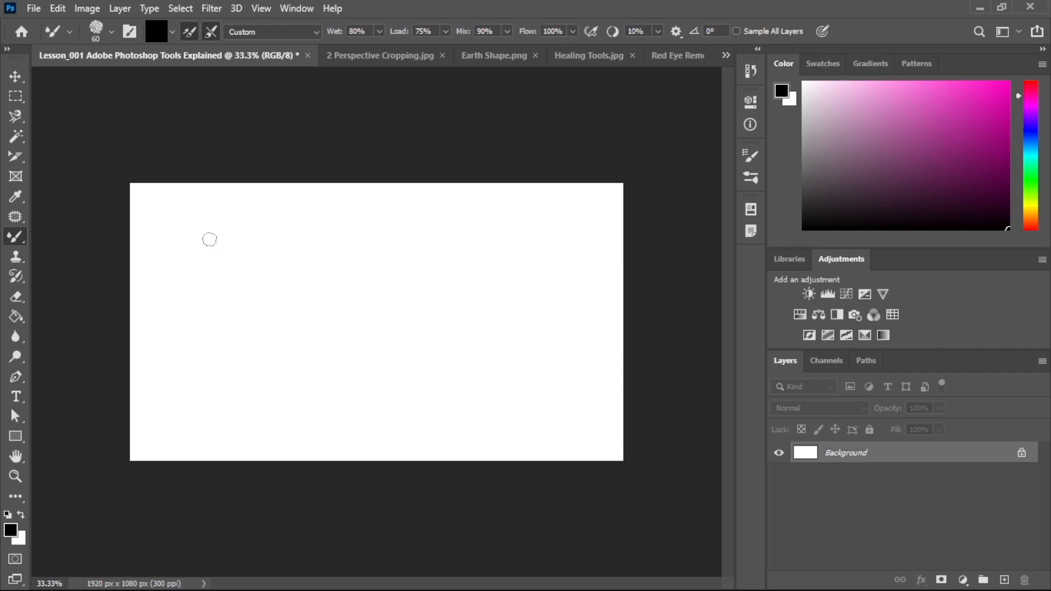
pyautogui.rightClick(24, 243)
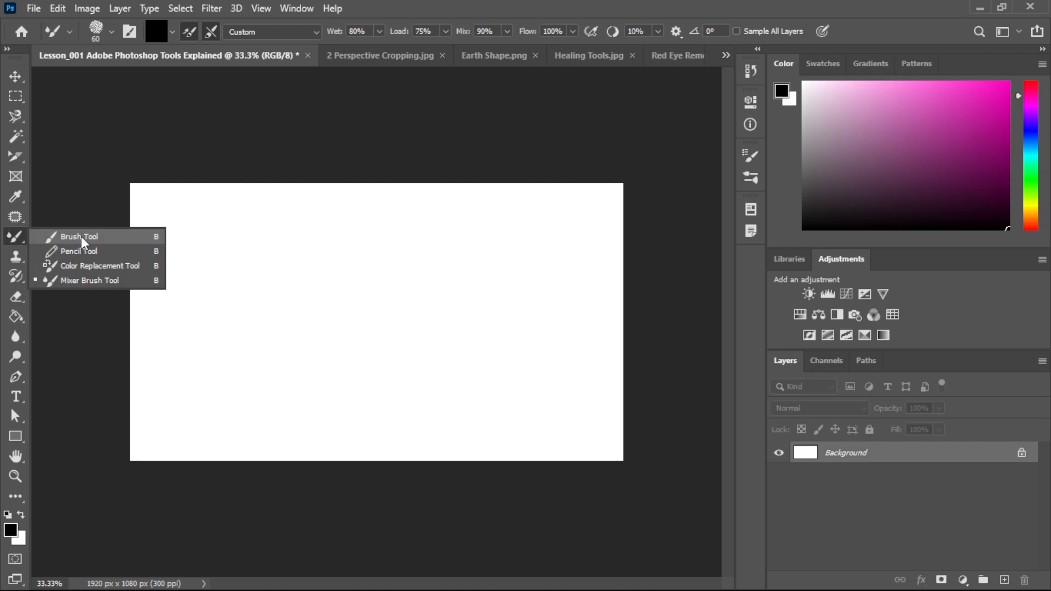
pyautogui.click(12, 77)
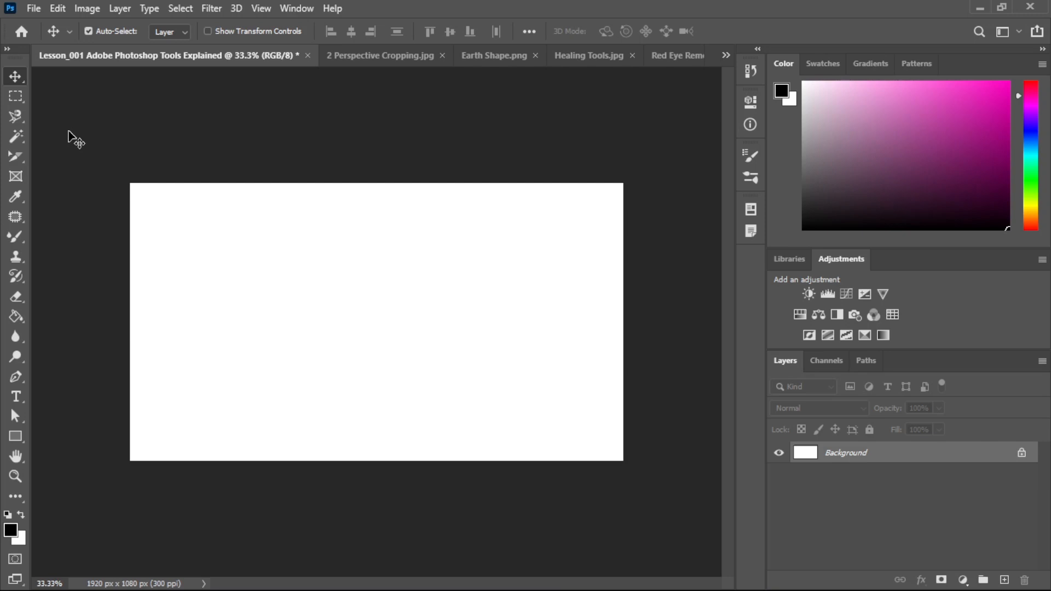
pyautogui.click(14, 278)
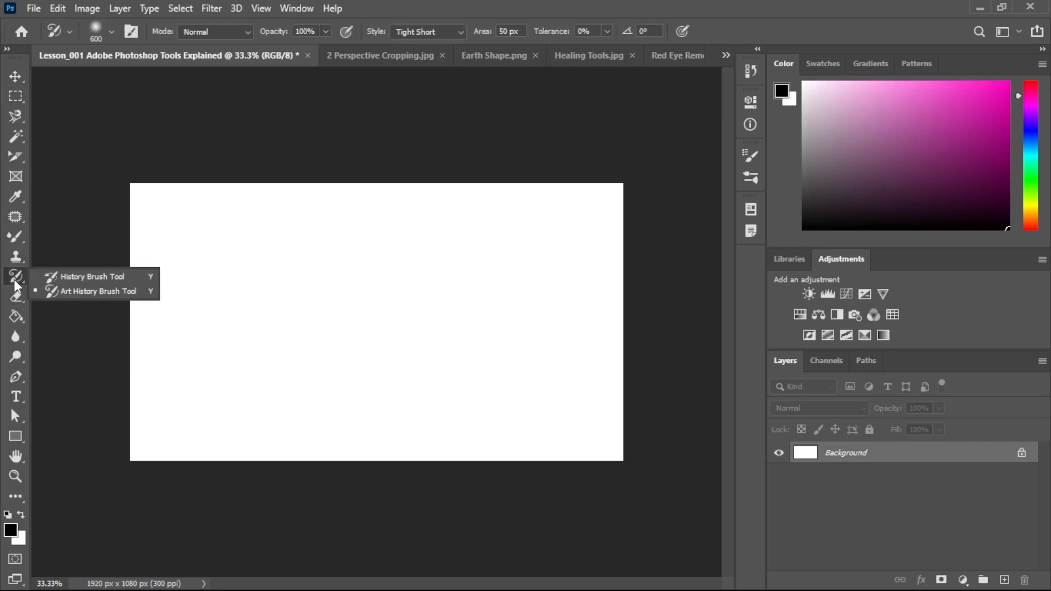
pyautogui.click(15, 75)
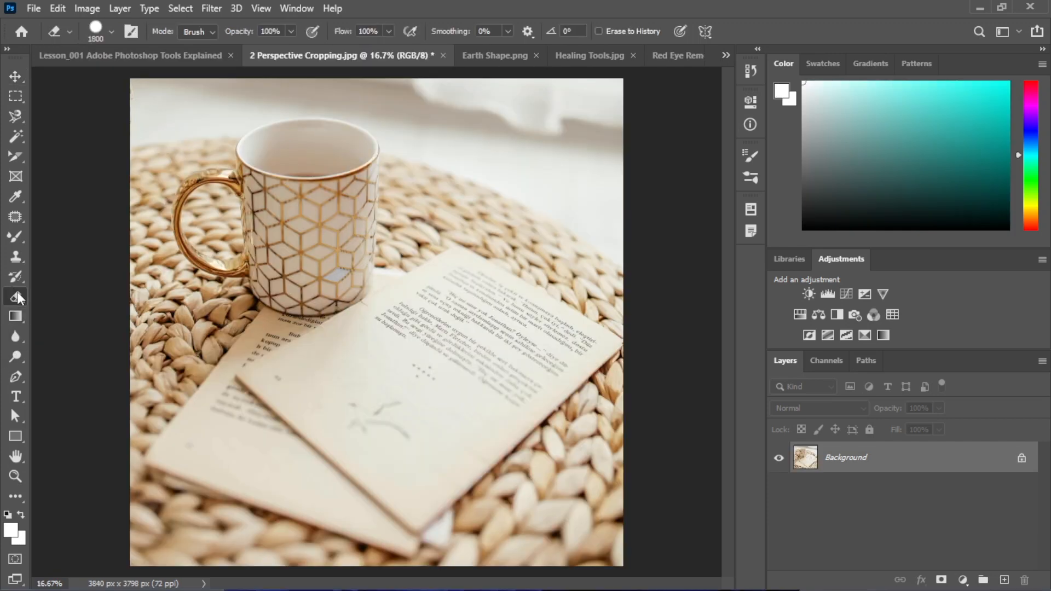
# - Erase a round spot over the mug and papers with the Eraser Tool at size 1800, and undo it
pyautogui.rightClick(18, 296)
pyautogui.click(66, 292)
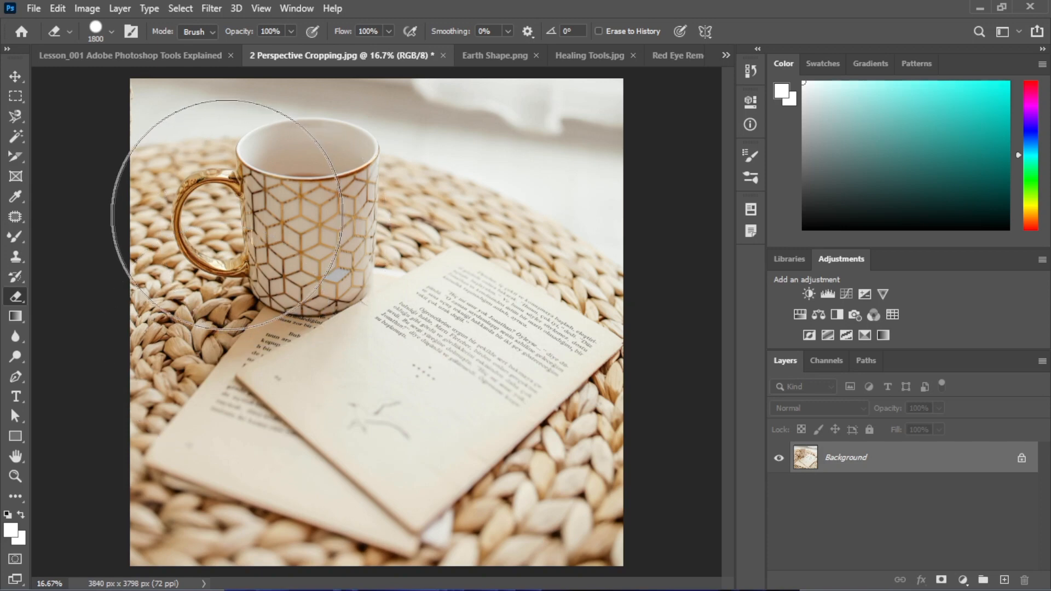
pyautogui.click(376, 264)
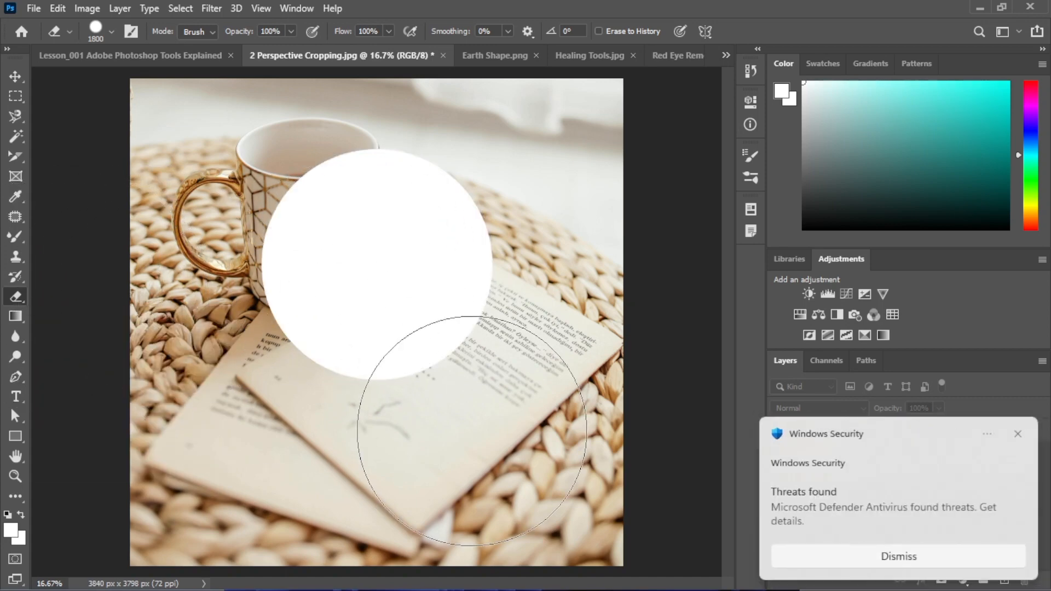
pyautogui.hotkey('ctrl', 'z')
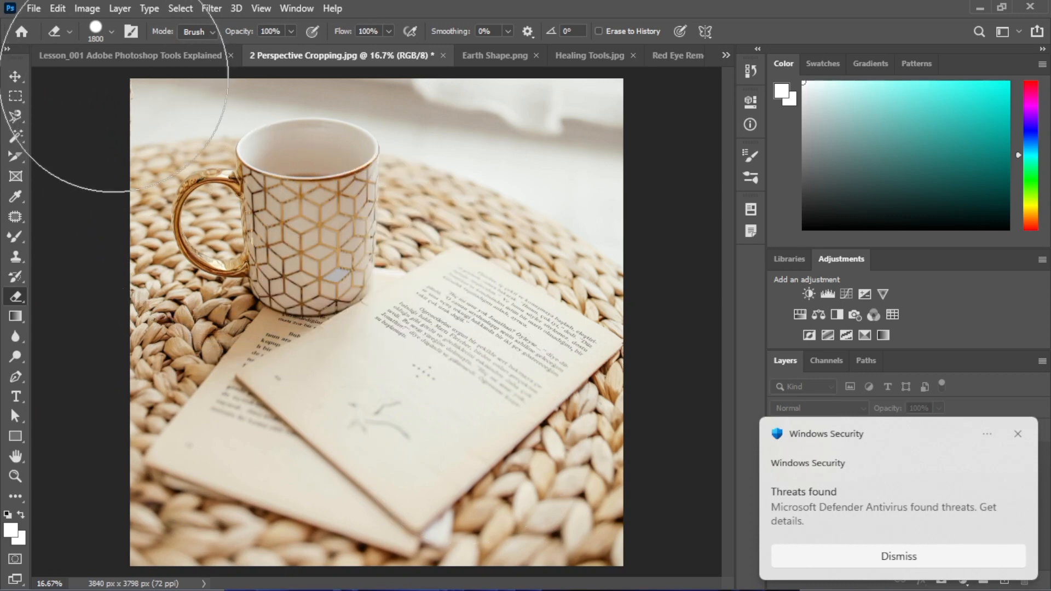
# - Set the eraser brush to a size of 2165 px and a hardness of 9%
pyautogui.click(62, 31)
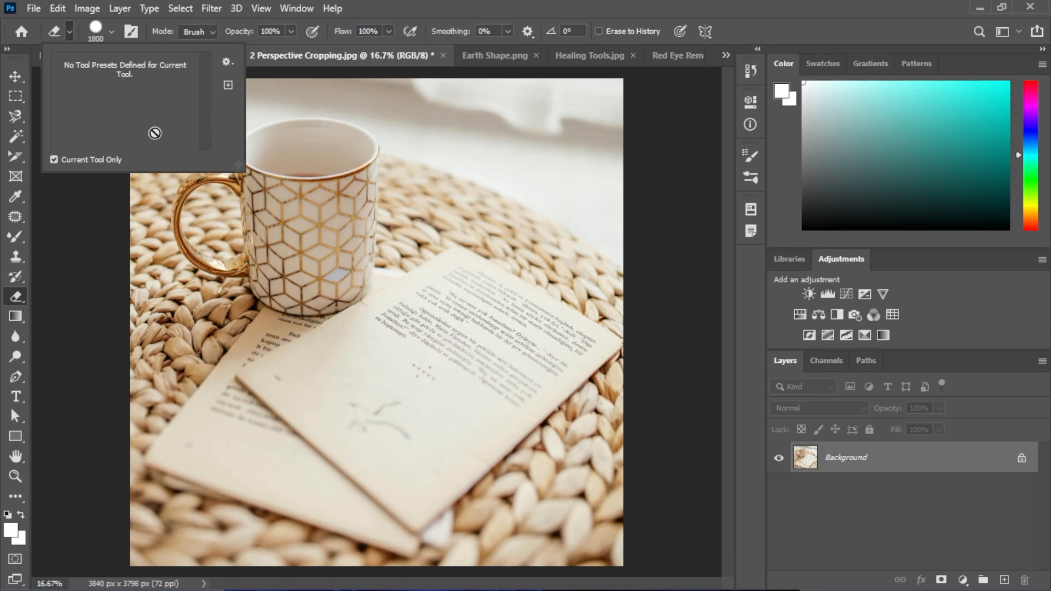
pyautogui.click(111, 31)
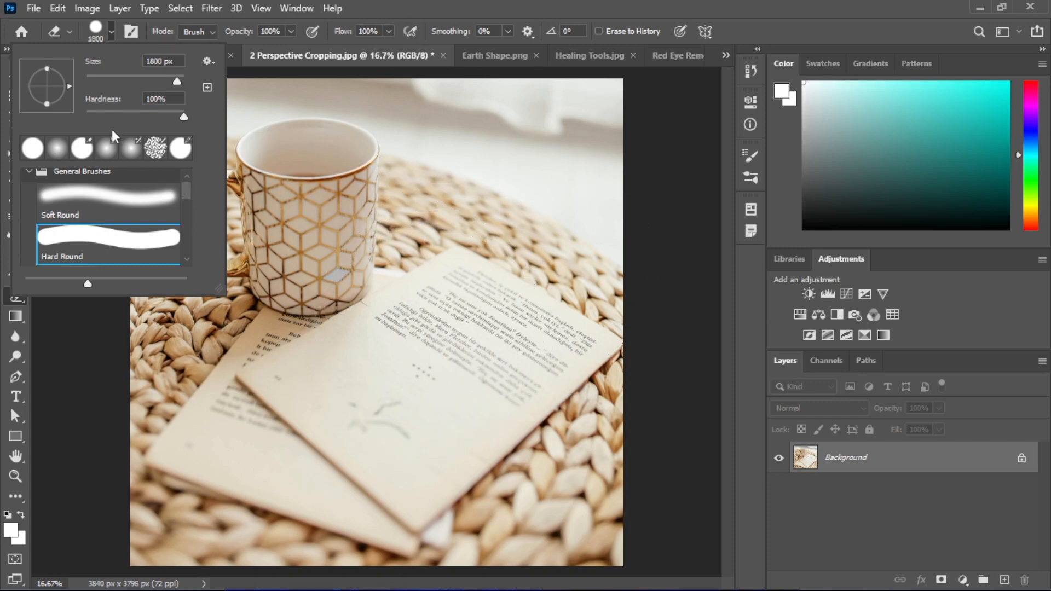
pyautogui.click(178, 86)
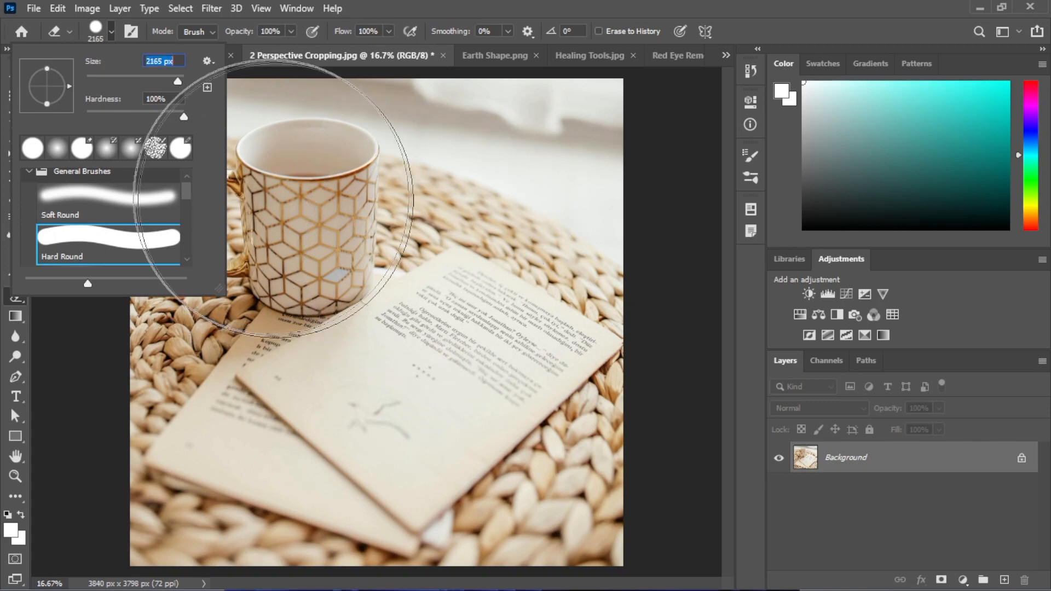
pyautogui.moveTo(183, 114); pyautogui.dragTo(96, 116)
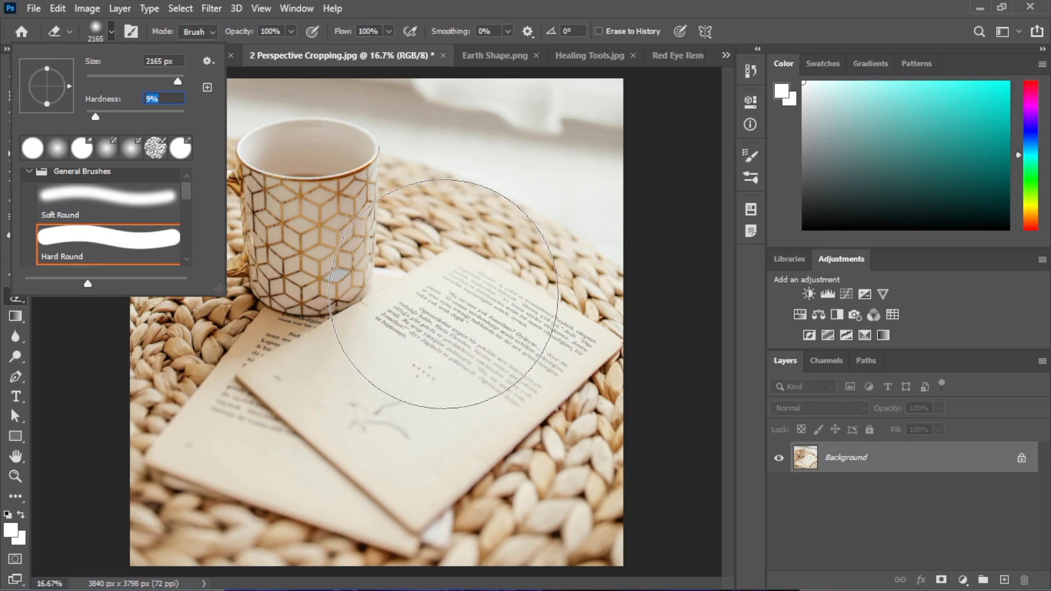
# - Erase the mug and most of the upper part of the photo with the soft eraser brush
pyautogui.click(443, 292)
pyautogui.moveTo(444, 292)
pyautogui.mouseDown()
pyautogui.moveTo(514, 257)
pyautogui.moveTo(559, 212)
pyautogui.moveTo(569, 182)
pyautogui.moveTo(185, 122)
pyautogui.moveTo(138, 132)
pyautogui.moveTo(108, 159)
pyautogui.moveTo(216, 129)
pyautogui.moveTo(155, 148)
pyautogui.moveTo(118, 241)
pyautogui.moveTo(172, 218)
pyautogui.moveTo(216, 223)
pyautogui.moveTo(163, 294)
pyautogui.moveTo(306, 242)
pyautogui.moveTo(600, 277)
pyautogui.moveTo(633, 295)
pyautogui.moveTo(572, 304)
pyautogui.moveTo(343, 261)
pyautogui.moveTo(262, 276)
pyautogui.moveTo(630, 296)
pyautogui.moveTo(637, 308)
pyautogui.moveTo(552, 309)
pyautogui.moveTo(251, 239)
pyautogui.moveTo(174, 129)
pyautogui.mouseUp()
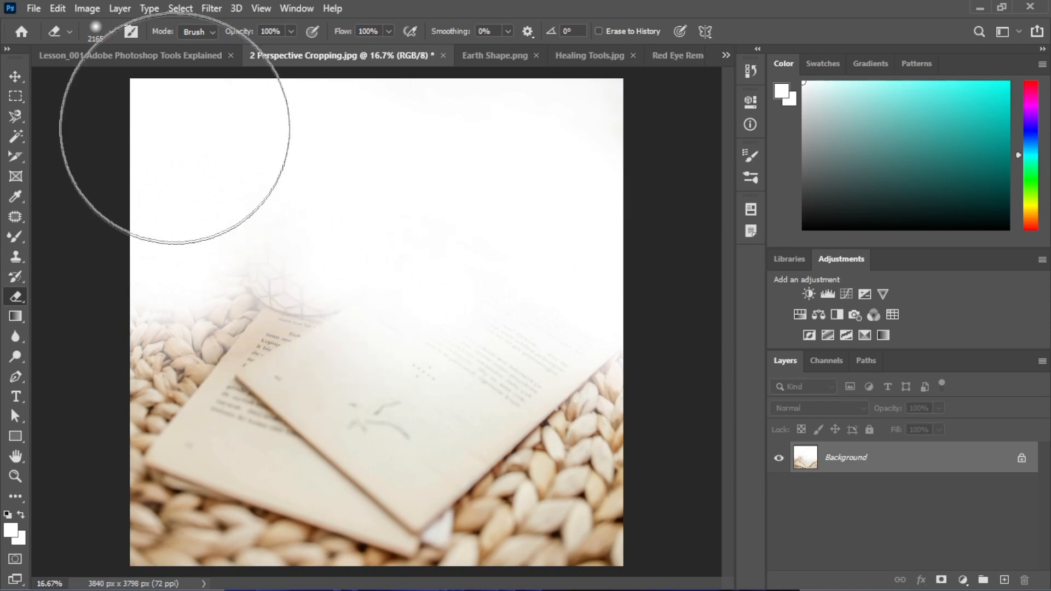
pyautogui.rightClick(11, 300)
pyautogui.click(60, 300)
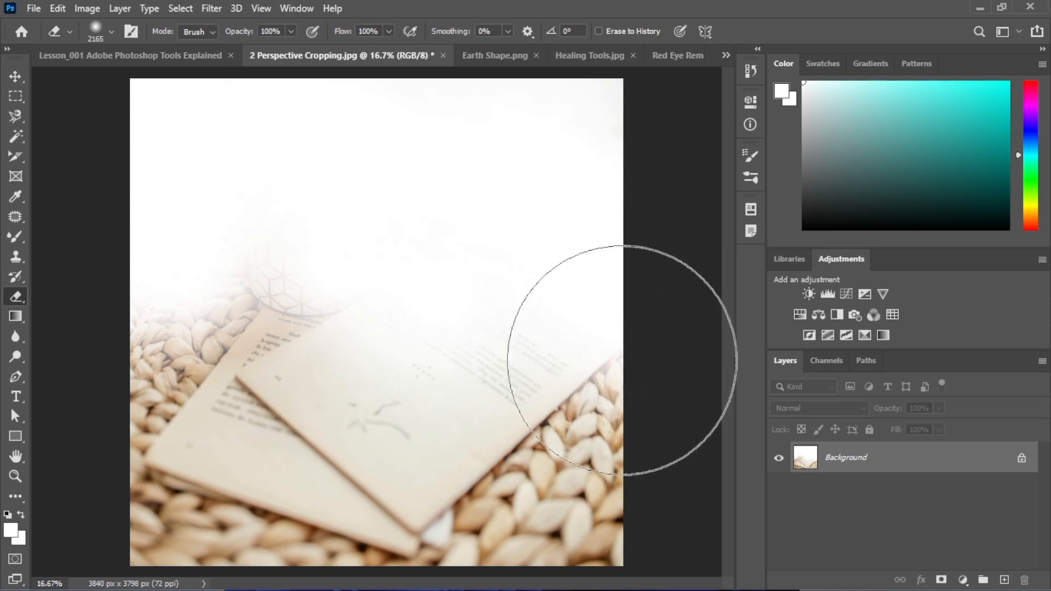
pyautogui.moveTo(622, 392); pyautogui.dragTo(622, 416)
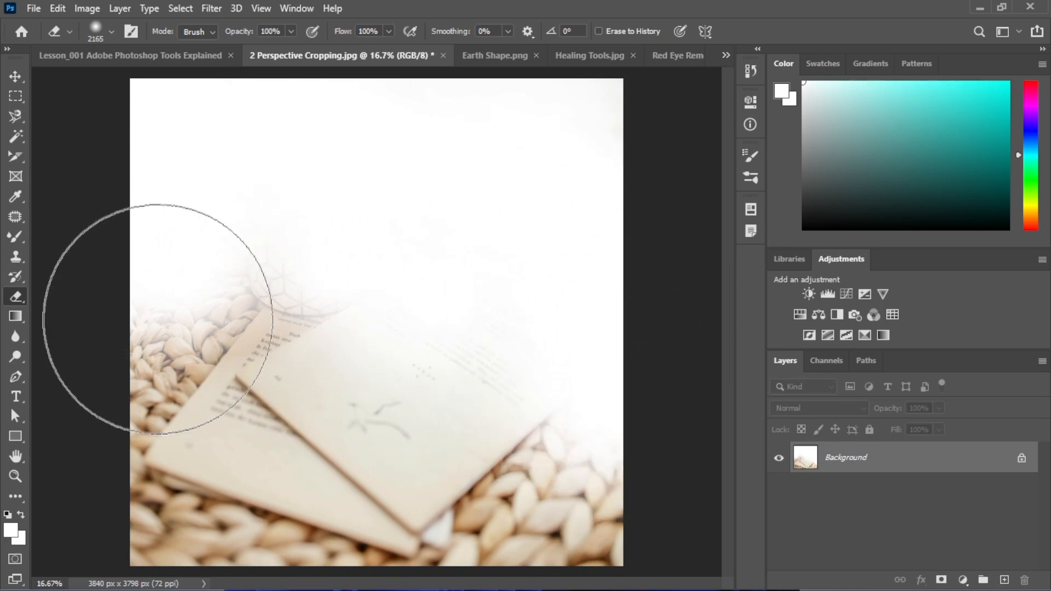
pyautogui.moveTo(211, 317)
pyautogui.mouseDown()
pyautogui.moveTo(326, 283)
pyautogui.moveTo(295, 280)
pyautogui.moveTo(403, 291)
pyautogui.moveTo(439, 265)
pyautogui.mouseUp()
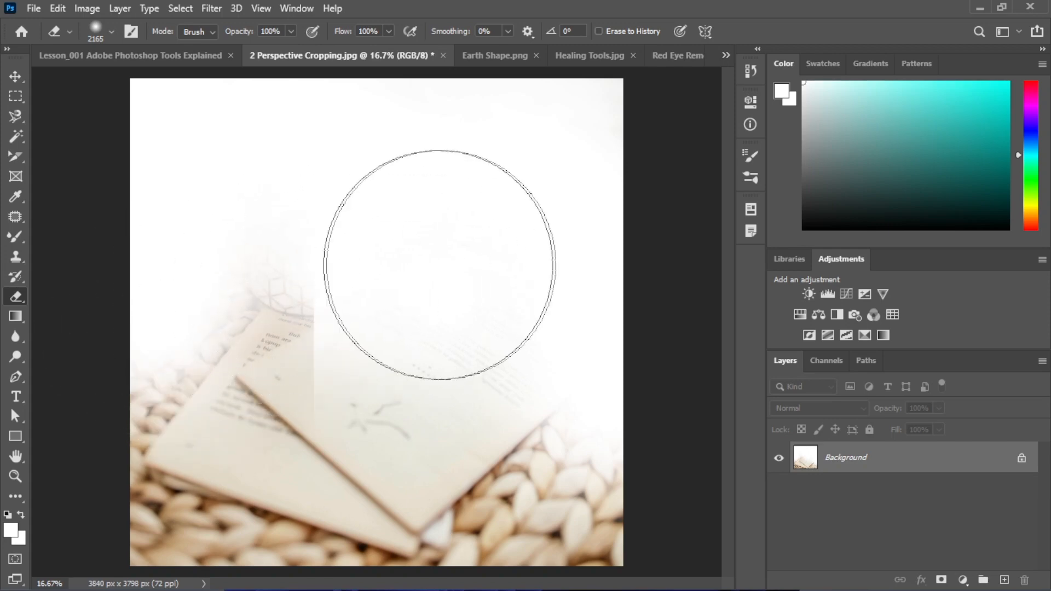
# - Select the Background Eraser Tool and switch to the Earth Shape.png image
pyautogui.rightClick(12, 296)
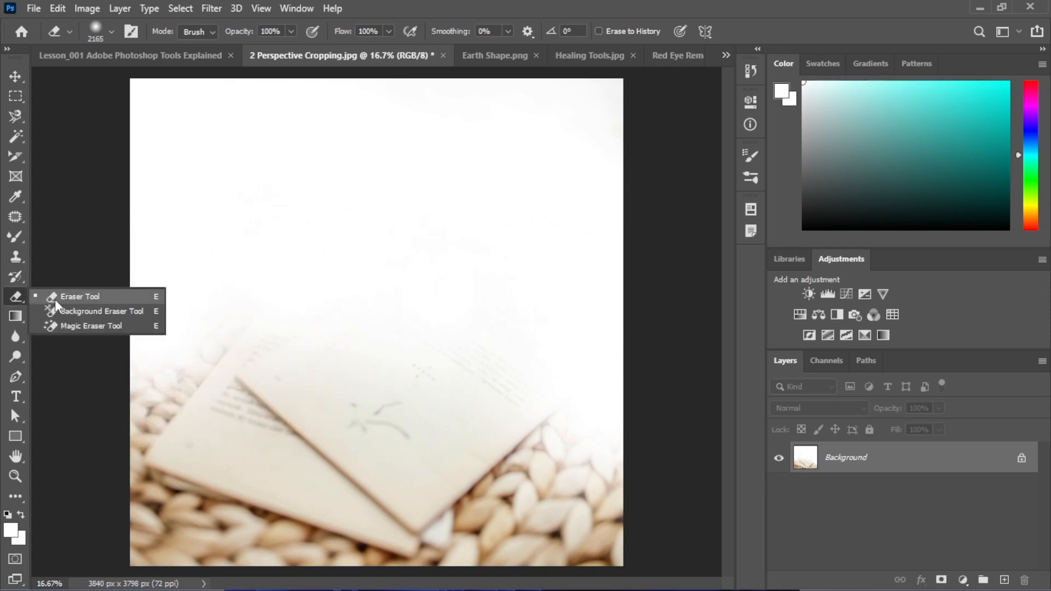
pyautogui.click(82, 311)
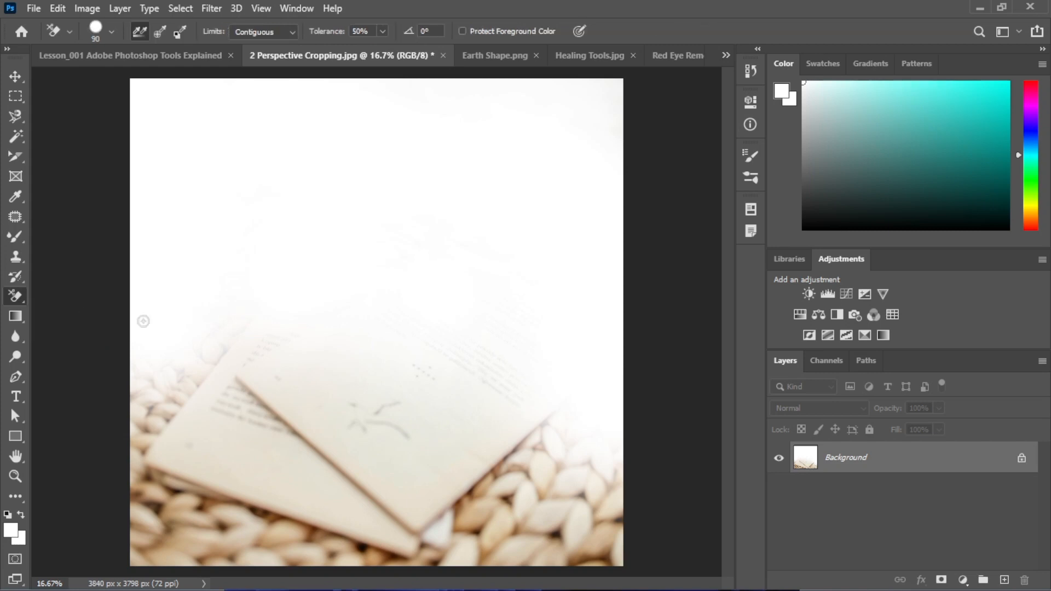
pyautogui.click(503, 65)
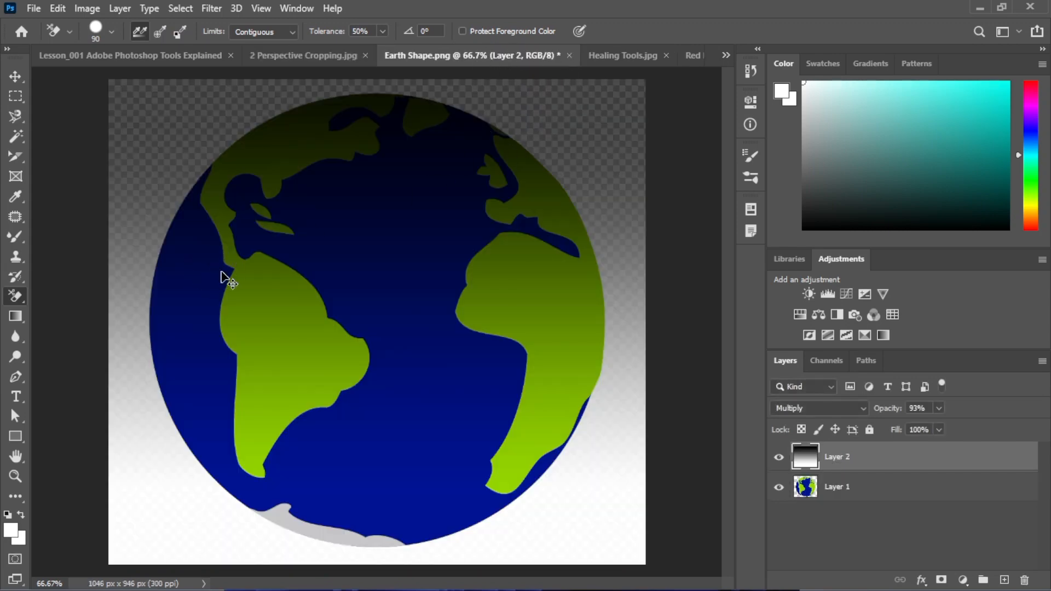
# - Try merging Layer 2 into Layer 1, undo back to before the gradient layer, and clear the selection
pyautogui.hotkey('ctrl', 'e')
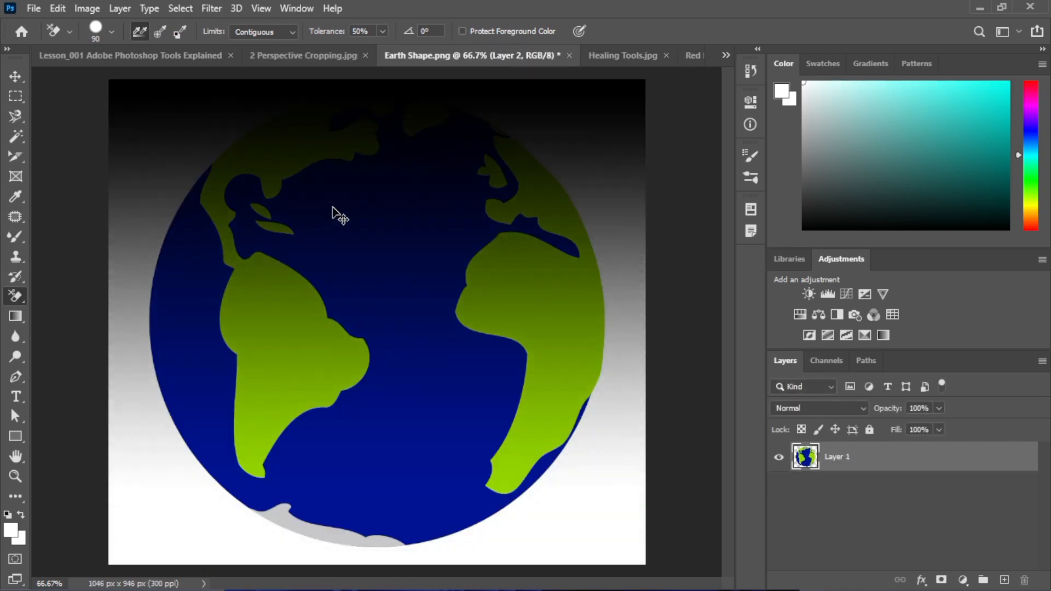
pyautogui.hotkey('ctrl', 'z')
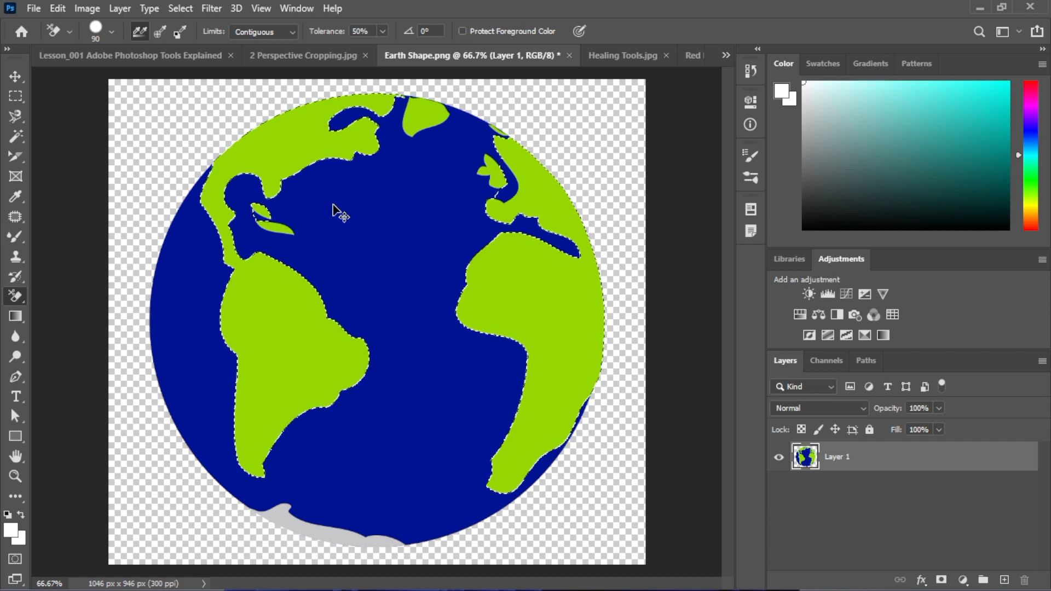
pyautogui.hotkey('ctrl', 'd')
# - Switch to close-3d-text-shopping-poster-illustration-design.jpg and undo the pink fill of its background
pyautogui.click(616, 54)
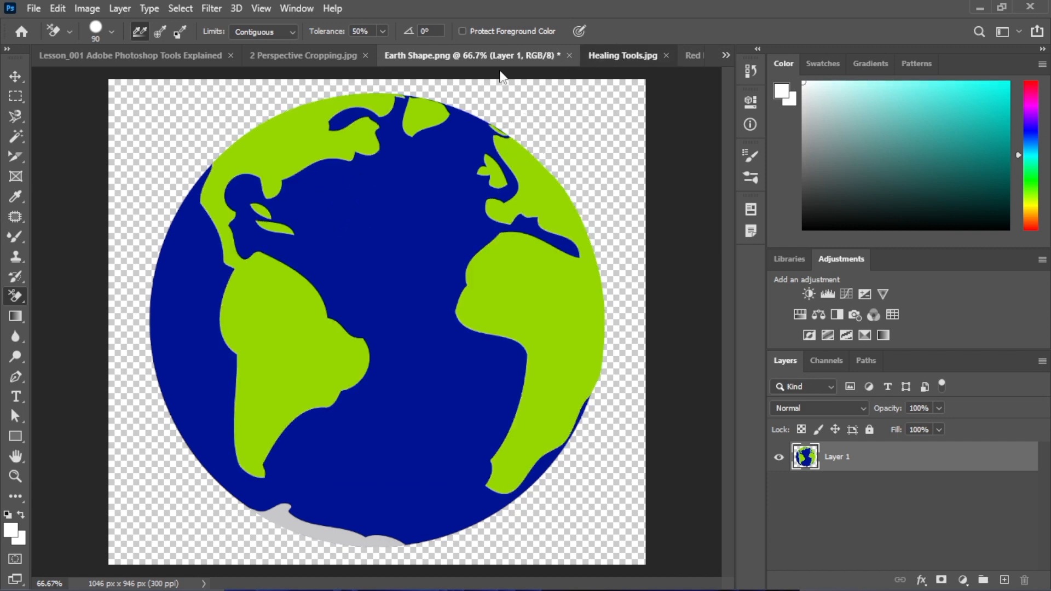
pyautogui.click(699, 57)
pyautogui.click(724, 55)
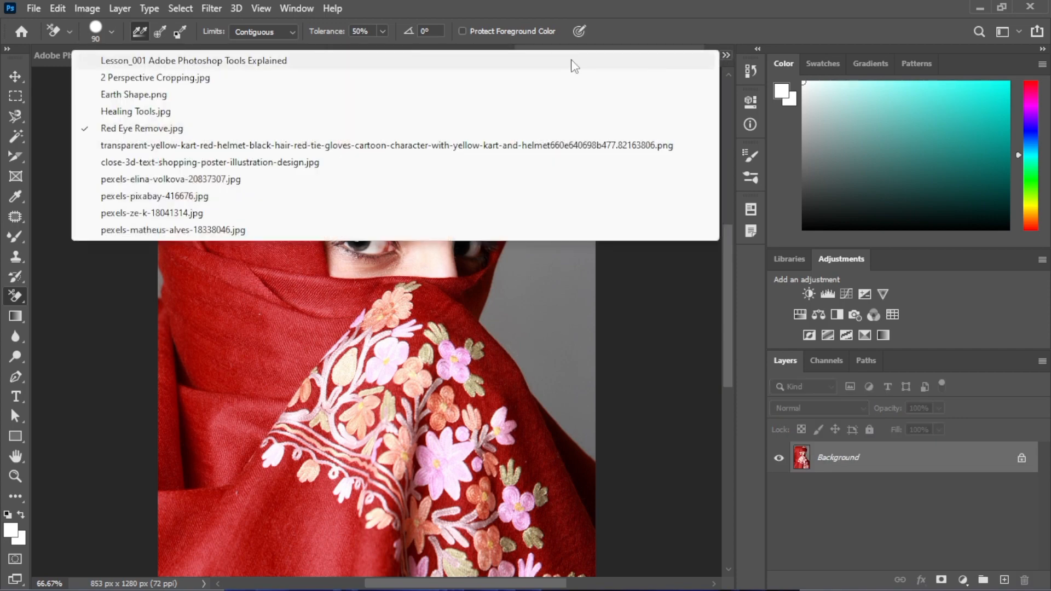
pyautogui.click(197, 174)
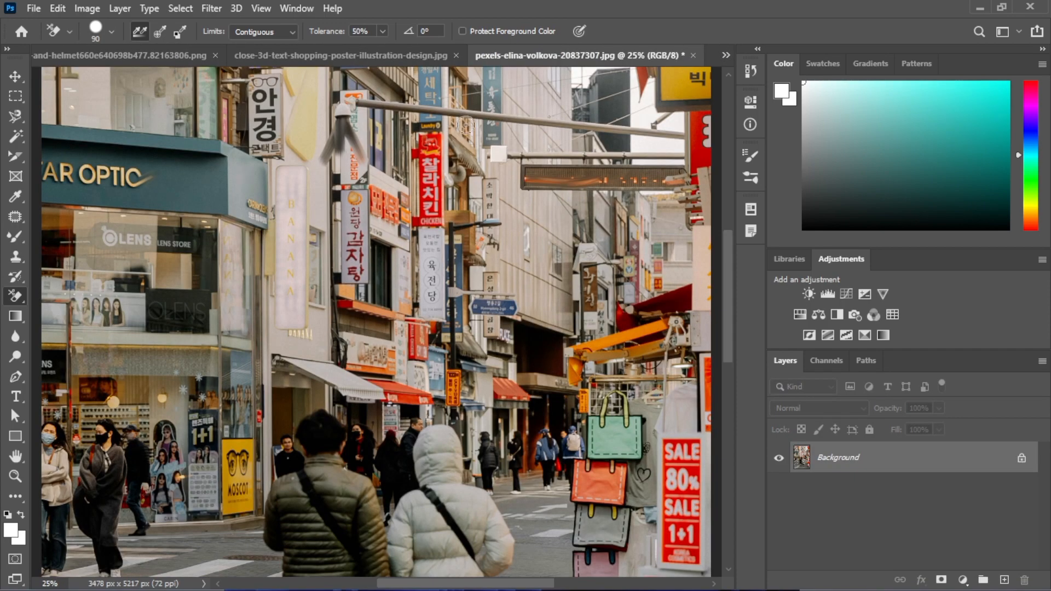
pyautogui.click(384, 57)
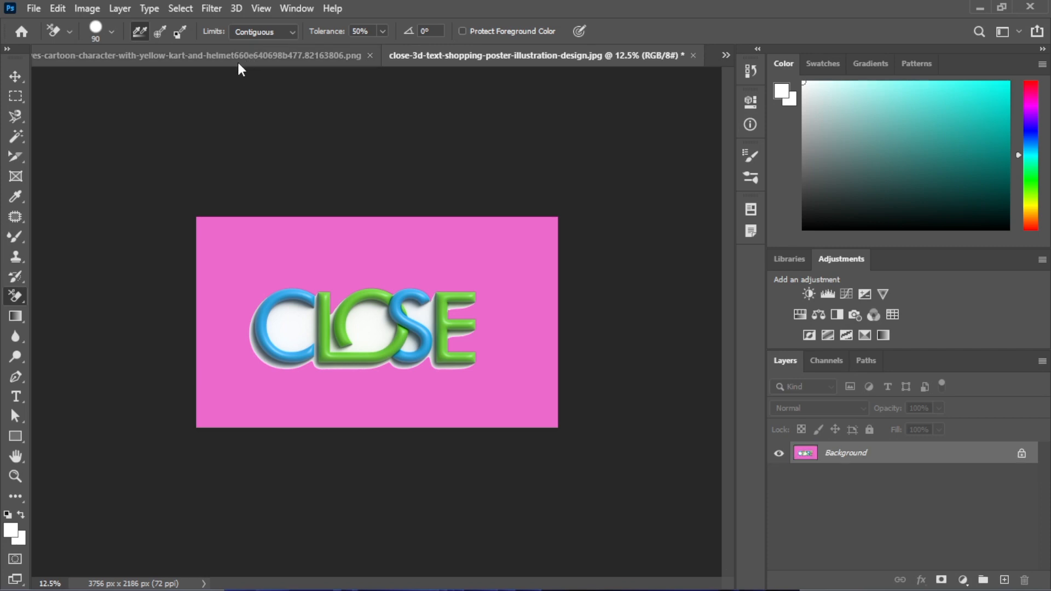
pyautogui.hotkey('ctrl', 'z')
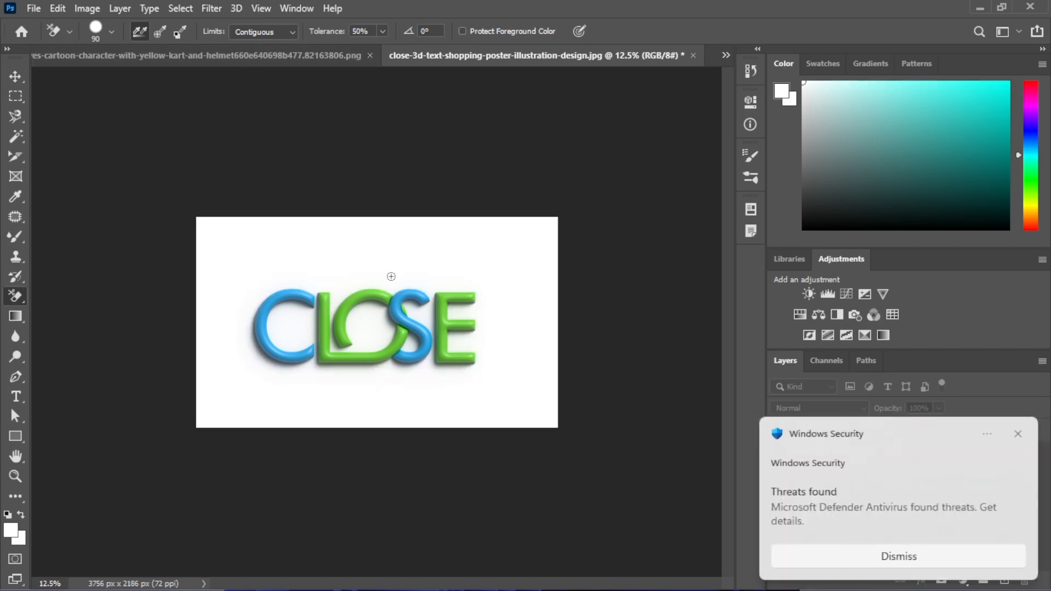
pyautogui.hotkey('ctrl', '+')
pyautogui.hotkey('ctrl', '+')
pyautogui.hotkey('ctrl', '-')
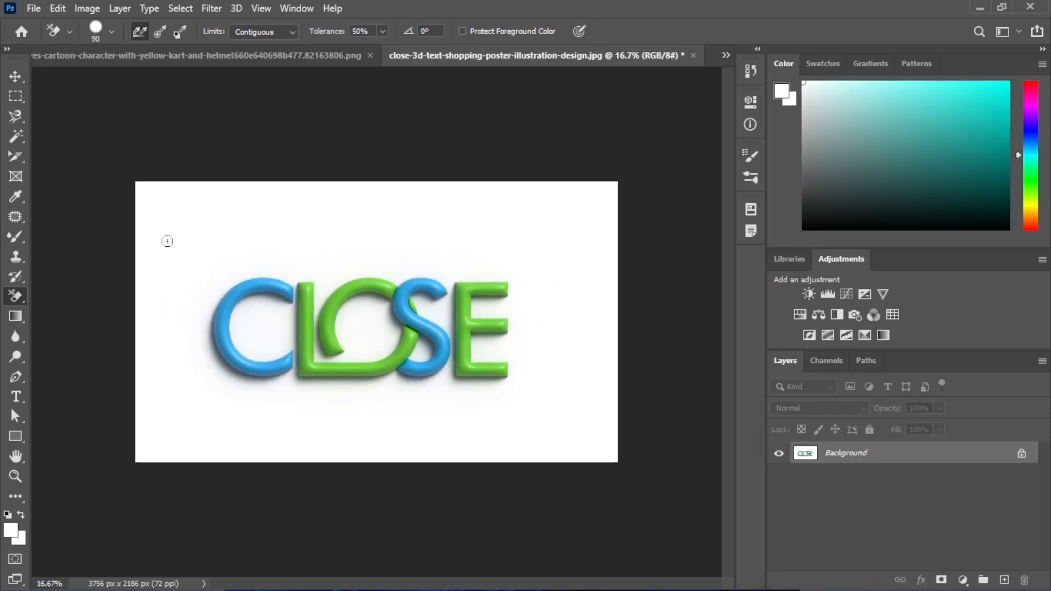
# - Select the Background Eraser Tool and erase a thin strip of the white background above the CLOSE lettering
pyautogui.rightClick(5, 297)
pyautogui.click(61, 295)
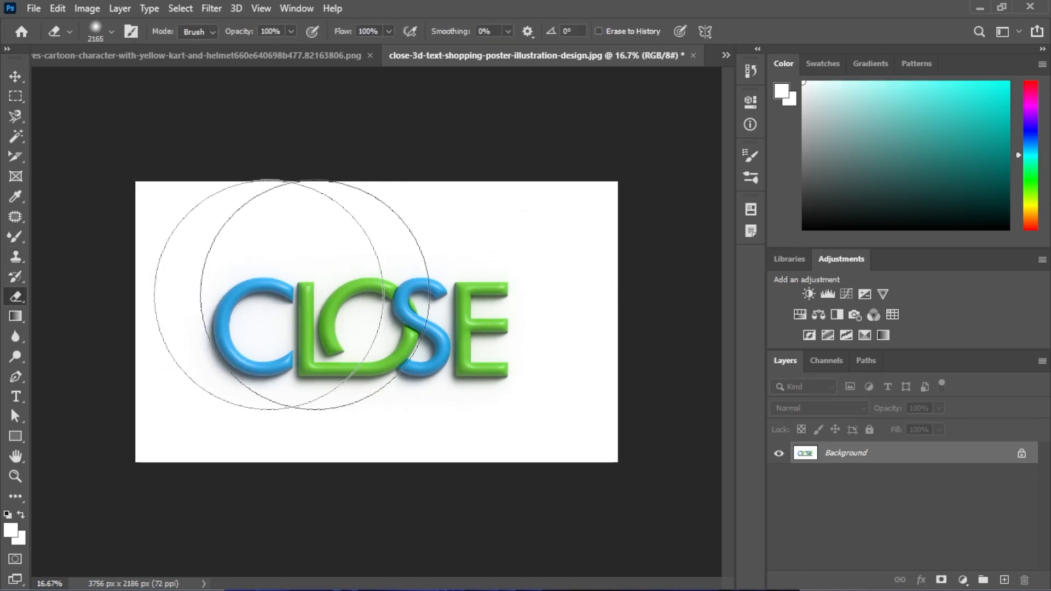
pyautogui.rightClick(15, 296)
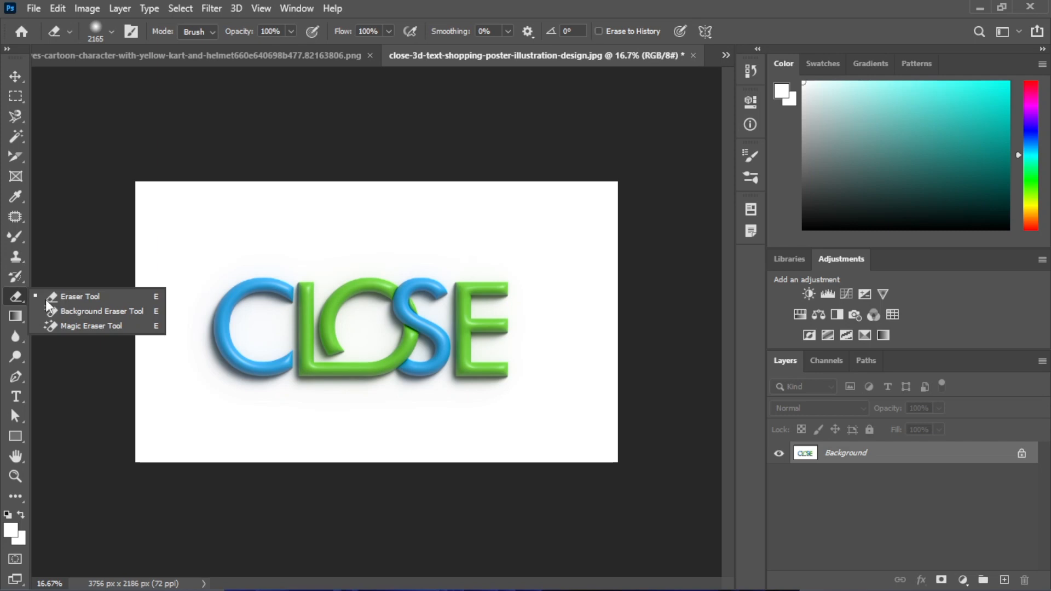
pyautogui.click(73, 316)
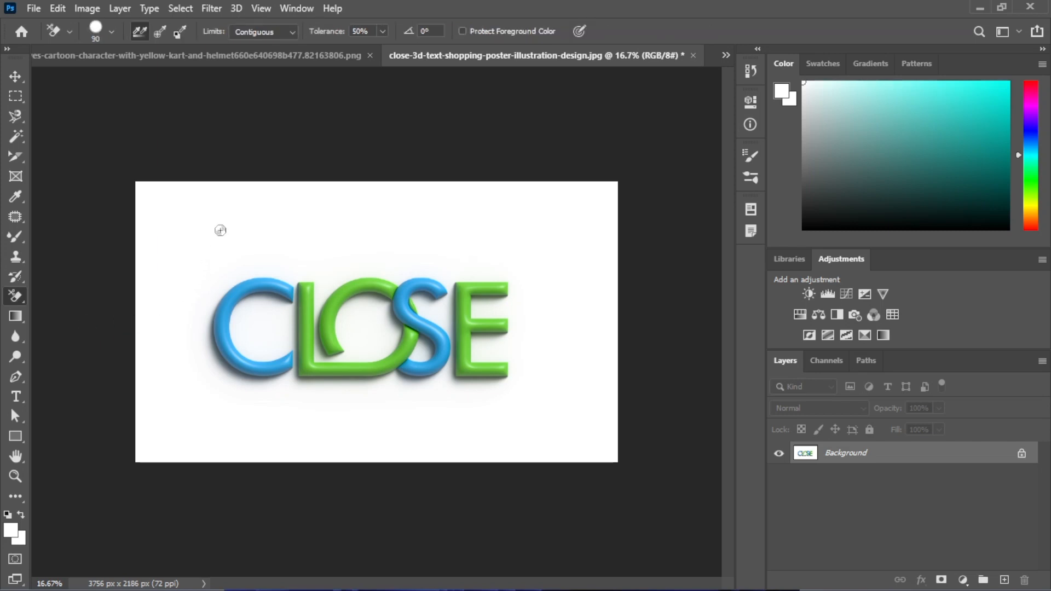
pyautogui.moveTo(220, 230)
pyautogui.mouseDown()
pyautogui.moveTo(183, 246)
pyautogui.moveTo(324, 224)
pyautogui.mouseUp()
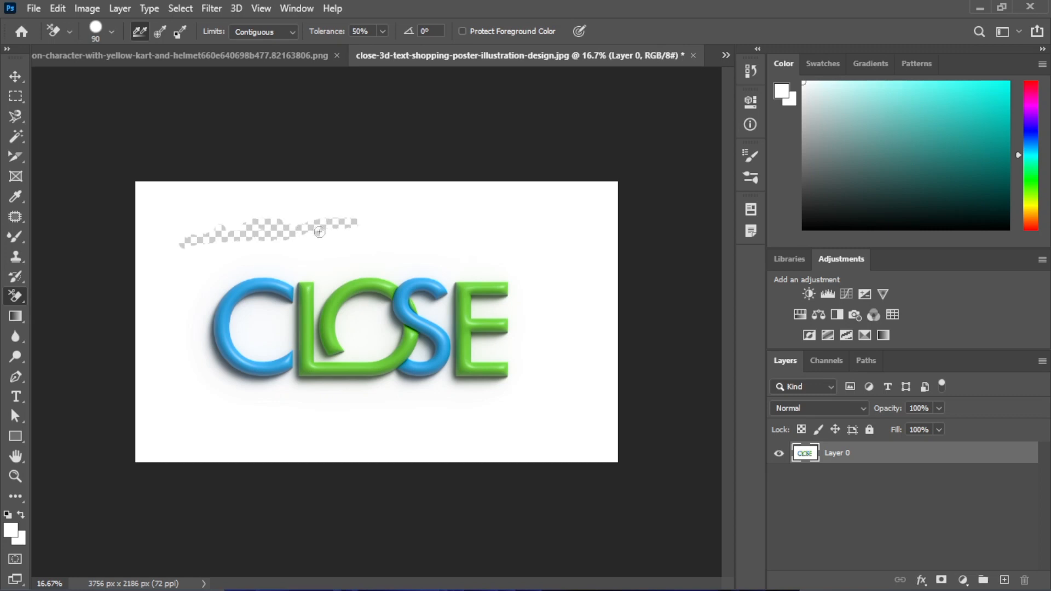
# - Enlarge the Background Eraser brush to 700 and erase the white background across the upper part and left edge of the image
pyautogui.press(']')
pyautogui.press(']')
pyautogui.press(']')
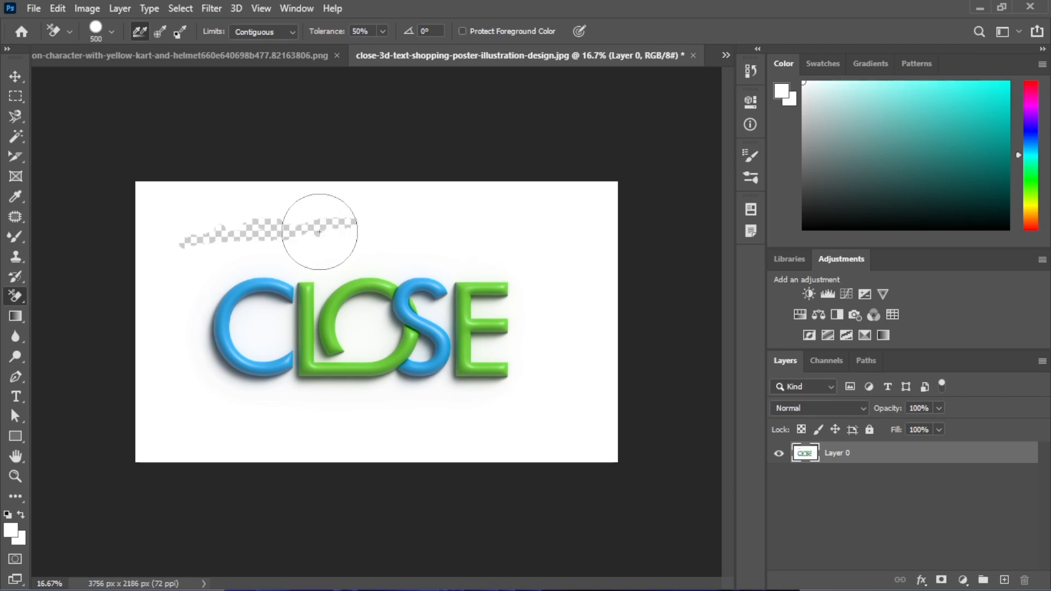
pyautogui.press(']')
pyautogui.press(']')
pyautogui.moveTo(354, 205)
pyautogui.mouseDown()
pyautogui.moveTo(606, 205)
pyautogui.moveTo(614, 220)
pyautogui.moveTo(298, 213)
pyautogui.moveTo(105, 240)
pyautogui.moveTo(227, 224)
pyautogui.moveTo(292, 201)
pyautogui.moveTo(186, 211)
pyautogui.moveTo(129, 288)
pyautogui.moveTo(158, 263)
pyautogui.moveTo(161, 237)
pyautogui.moveTo(188, 237)
pyautogui.moveTo(148, 273)
pyautogui.moveTo(186, 233)
pyautogui.moveTo(162, 287)
pyautogui.moveTo(183, 246)
pyautogui.moveTo(183, 276)
pyautogui.moveTo(265, 216)
pyautogui.mouseUp()
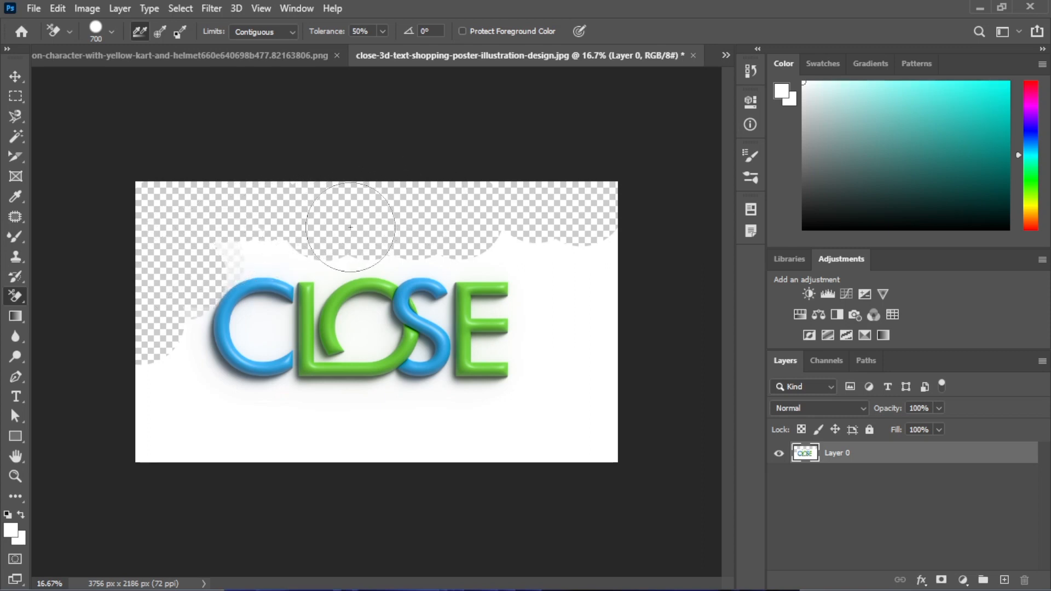
# - Reduce the Background Eraser brush to 400 and erase the white background close along the tops of the C, L and O
pyautogui.hotkey('ctrl', '+')
pyautogui.hotkey('ctrl', '+')
pyautogui.hotkey('ctrl', '-')
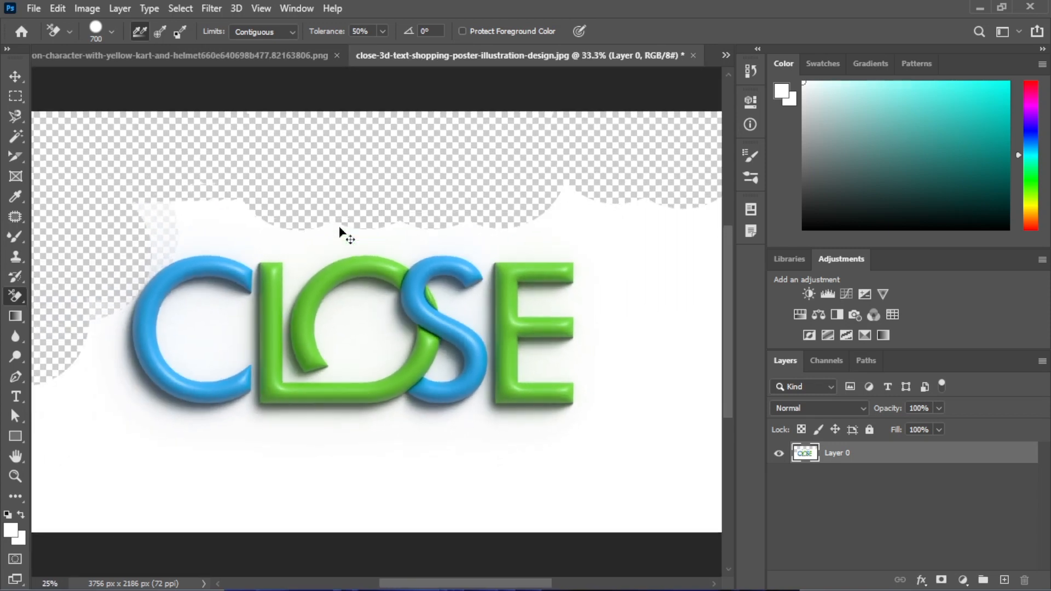
pyautogui.hotkey('ctrl', '+')
pyautogui.scroll(-3, 329, 219)
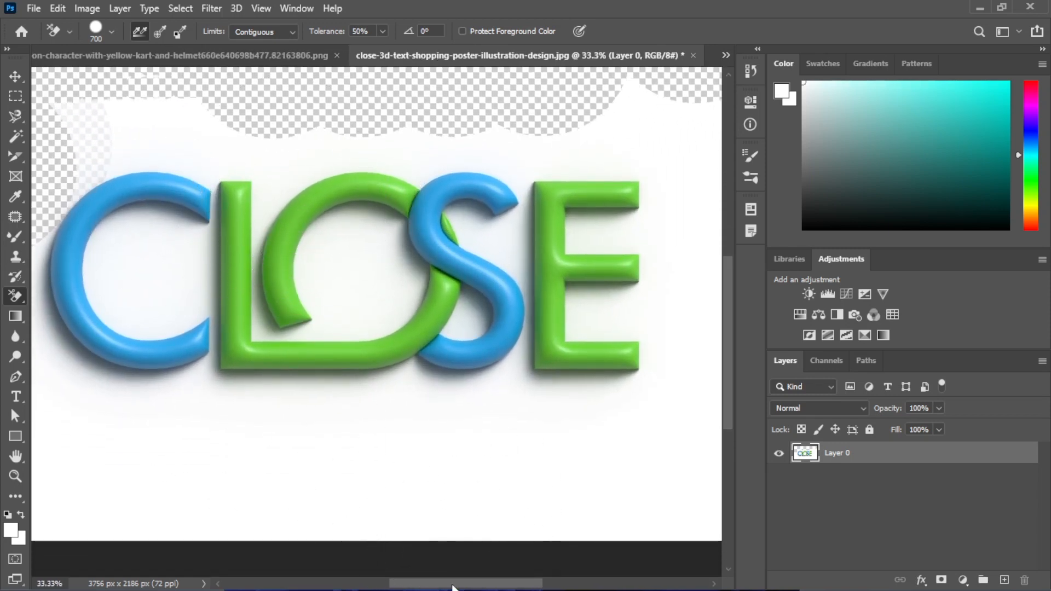
pyautogui.moveTo(452, 584); pyautogui.dragTo(422, 587)
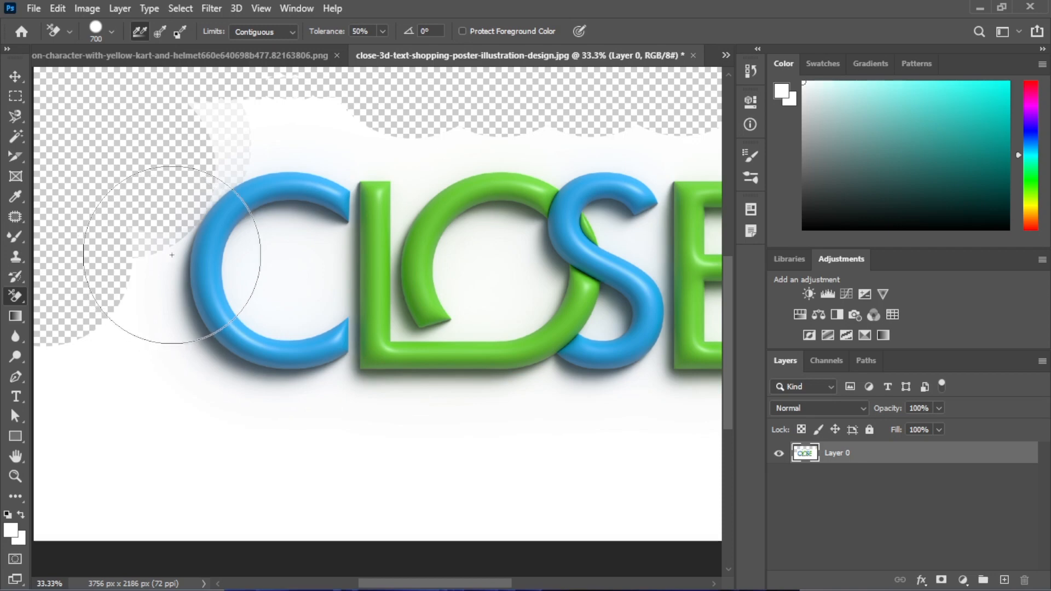
pyautogui.press('[')
pyautogui.press('[')
pyautogui.press('[')
pyautogui.press('[')
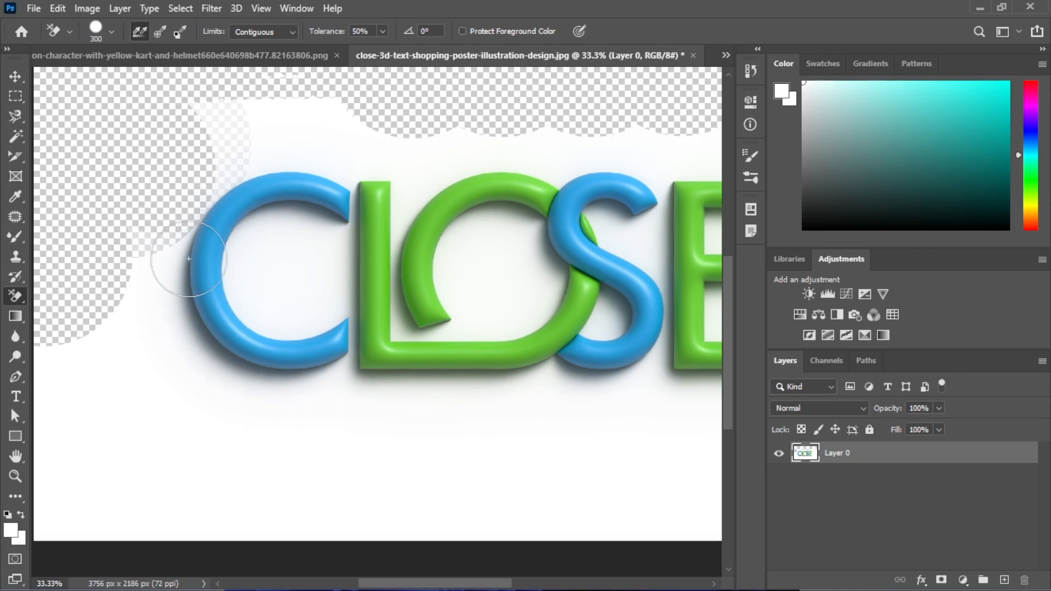
pyautogui.press(']')
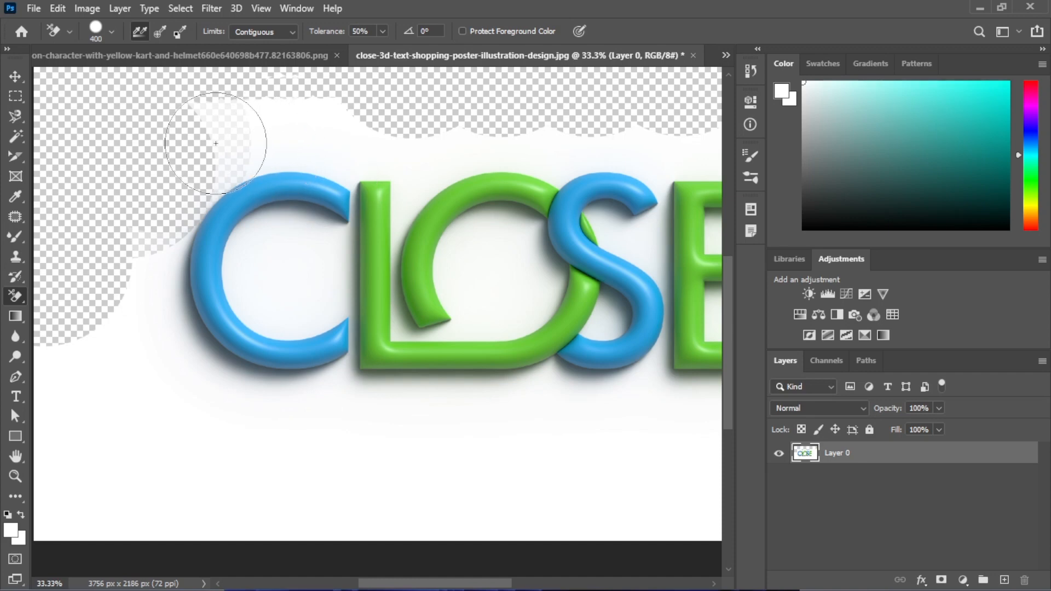
pyautogui.moveTo(216, 144)
pyautogui.mouseDown()
pyautogui.moveTo(272, 118)
pyautogui.moveTo(301, 119)
pyautogui.moveTo(195, 163)
pyautogui.moveTo(284, 121)
pyautogui.moveTo(263, 129)
pyautogui.moveTo(325, 130)
pyautogui.moveTo(269, 141)
pyautogui.moveTo(401, 126)
pyautogui.moveTo(395, 146)
pyautogui.moveTo(507, 123)
pyautogui.moveTo(488, 145)
pyautogui.moveTo(584, 140)
pyautogui.moveTo(501, 193)
pyautogui.mouseUp()
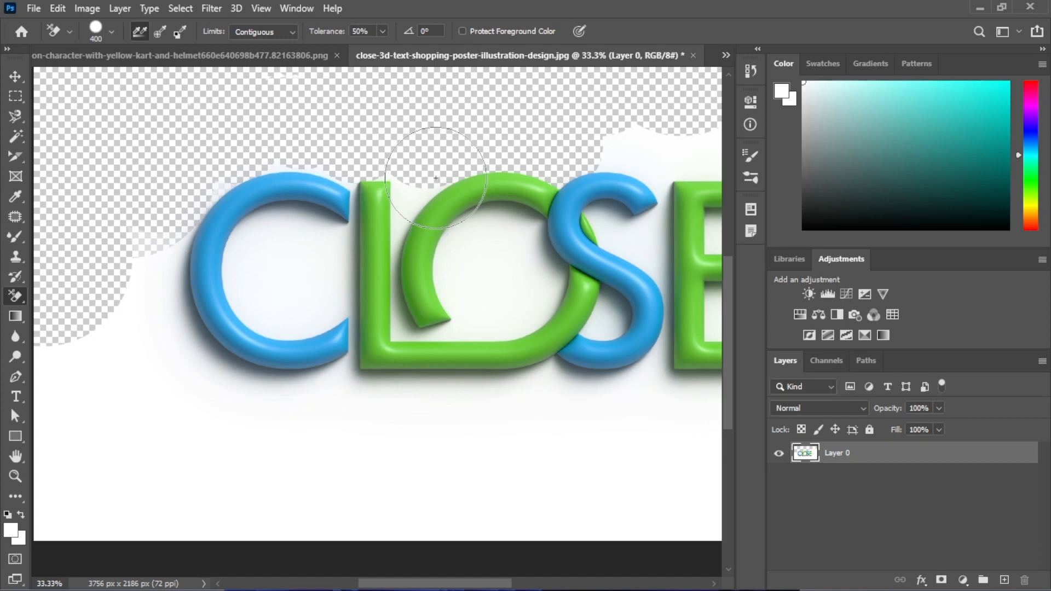
# - Reduce the brush to 150, try erasing between the L and O, undo the last stroke, and erase part of the O's interior
pyautogui.press('[')
pyautogui.press('[')
pyautogui.moveTo(405, 177)
pyautogui.mouseDown()
pyautogui.moveTo(417, 196)
pyautogui.moveTo(421, 186)
pyautogui.moveTo(407, 233)
pyautogui.moveTo(398, 228)
pyautogui.moveTo(402, 296)
pyautogui.moveTo(419, 318)
pyautogui.mouseUp()
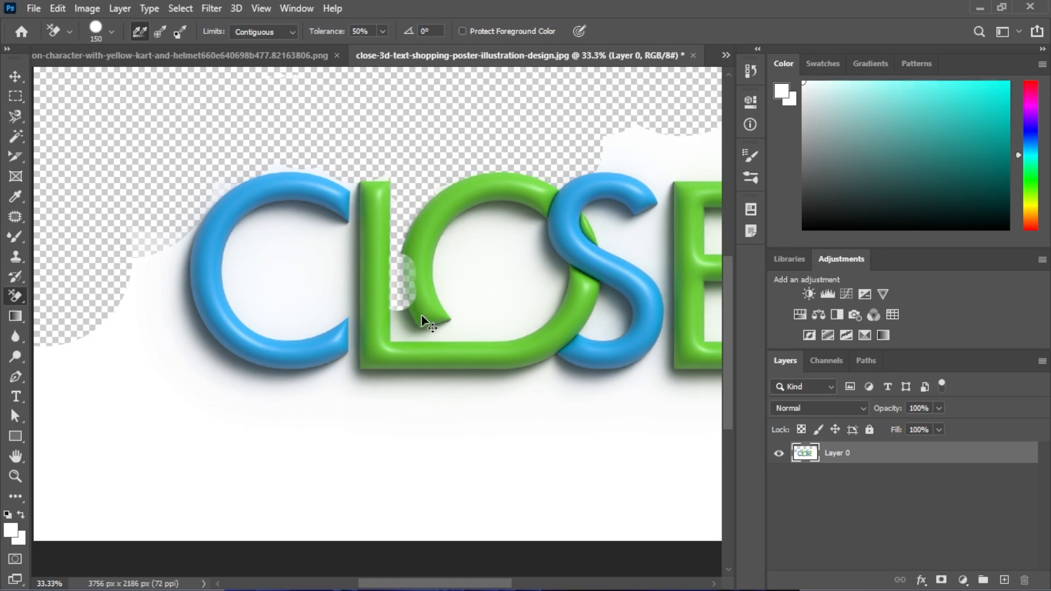
pyautogui.hotkey('ctrl', 'z')
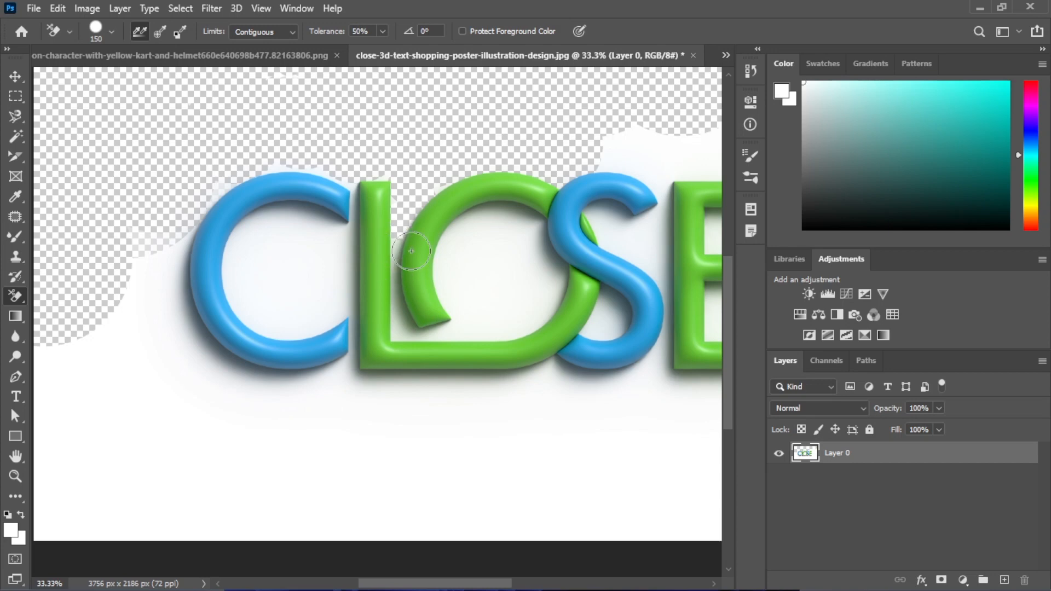
pyautogui.moveTo(438, 245)
pyautogui.mouseDown()
pyautogui.moveTo(467, 259)
pyautogui.moveTo(492, 226)
pyautogui.moveTo(478, 246)
pyautogui.moveTo(476, 231)
pyautogui.moveTo(452, 274)
pyautogui.moveTo(458, 289)
pyautogui.moveTo(456, 265)
pyautogui.moveTo(489, 262)
pyautogui.moveTo(497, 285)
pyautogui.mouseUp()
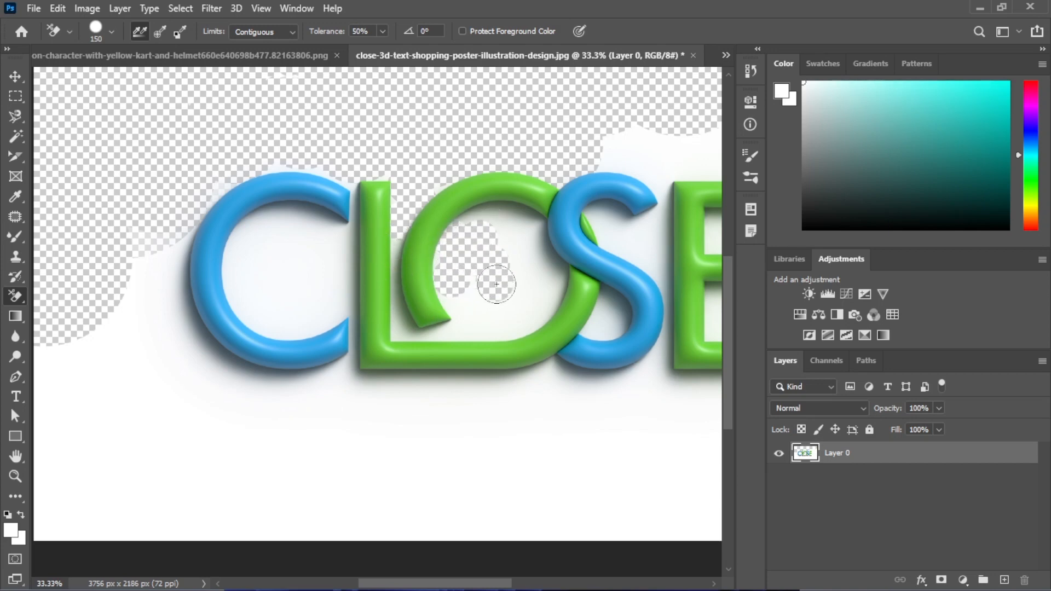
# - Undo the Background Eraser strokes made close around and inside the letters
pyautogui.scroll(-5, 497, 284)
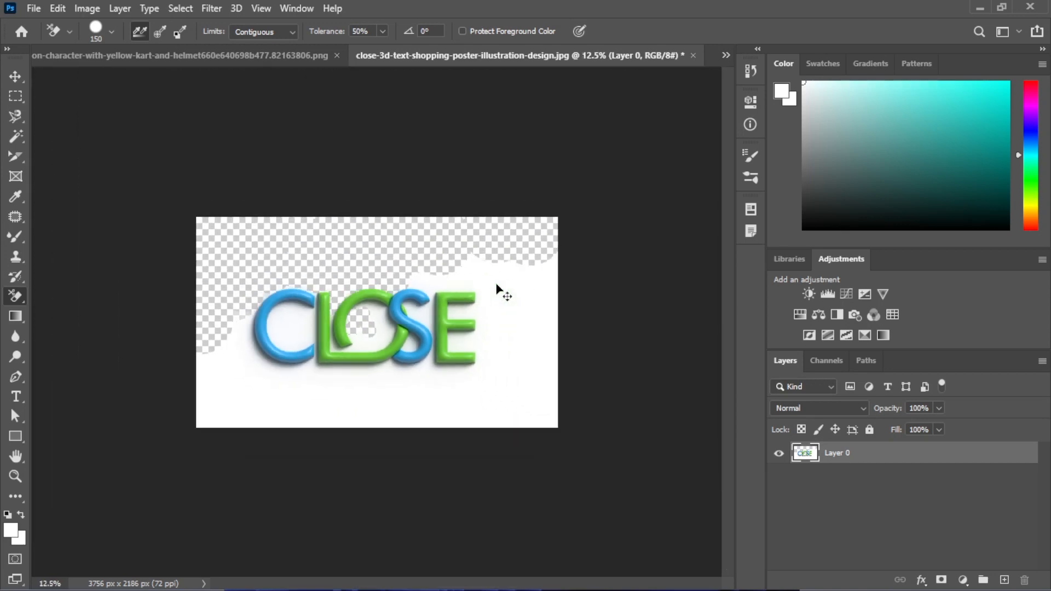
pyautogui.scroll(1, 496, 284)
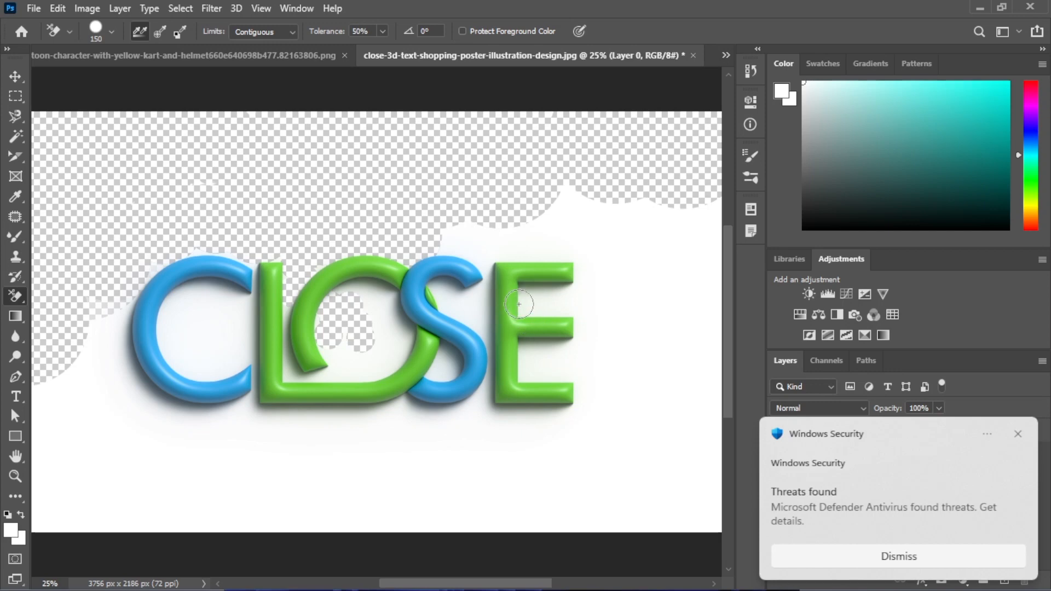
pyautogui.hotkey('ctrl', 'z')
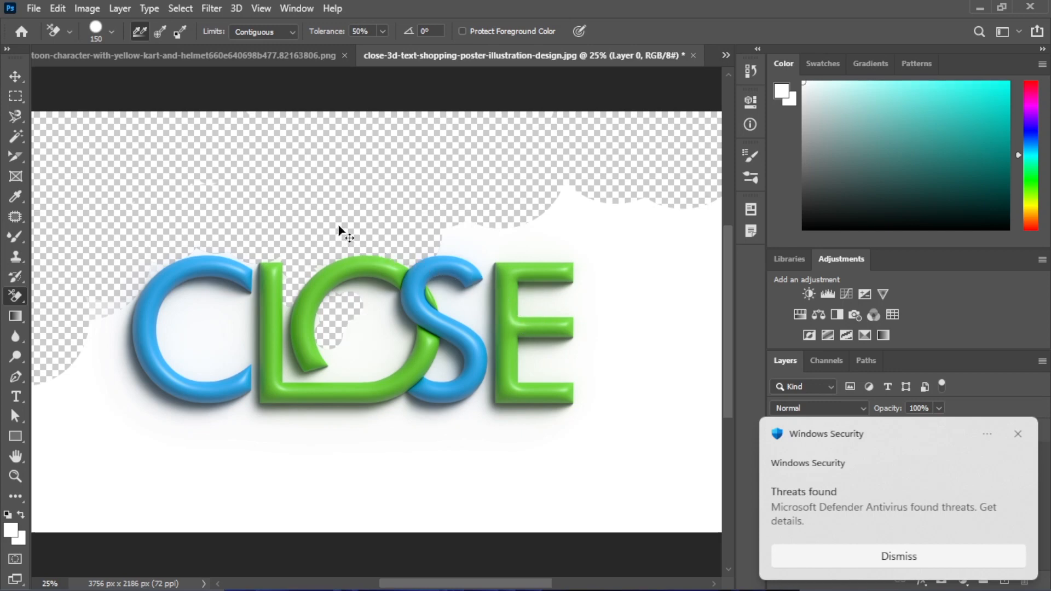
pyautogui.hotkey('ctrl', 'z')
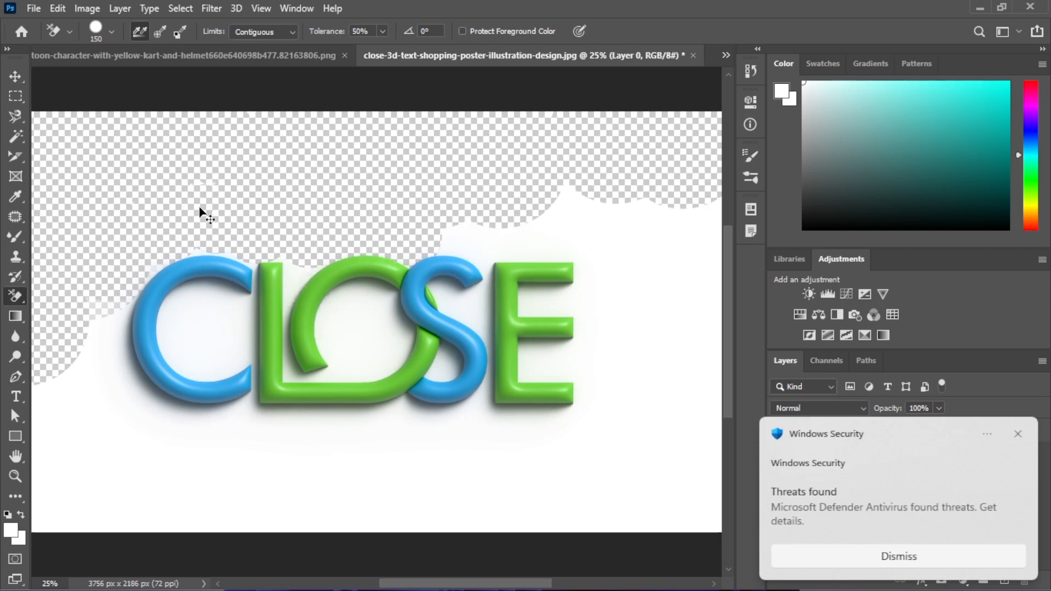
pyautogui.hotkey('ctrl', 'z')
pyautogui.hotkey('ctrl', 'z')
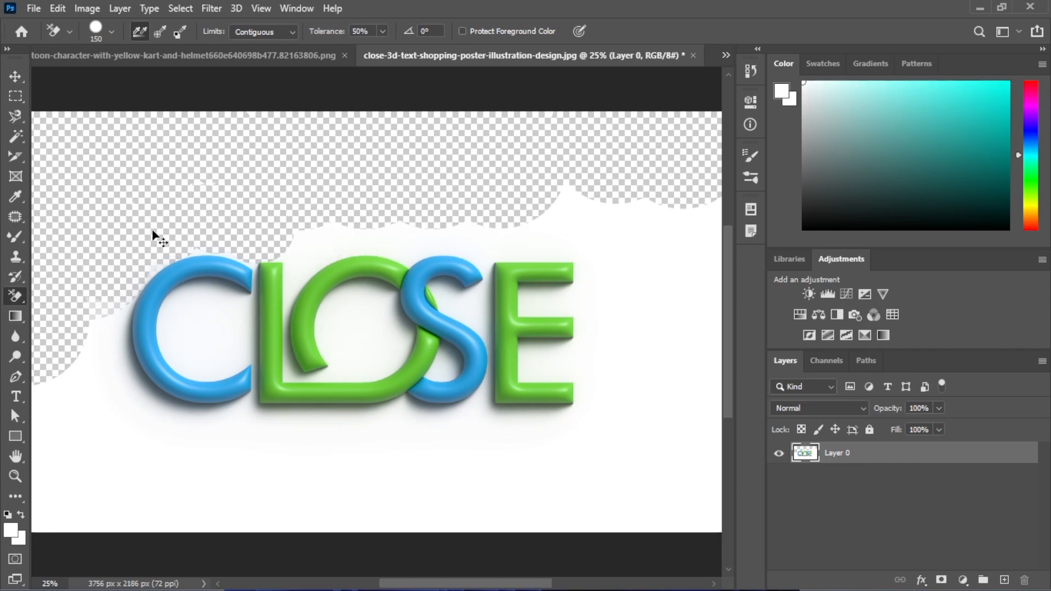
pyautogui.hotkey('ctrl', 'z')
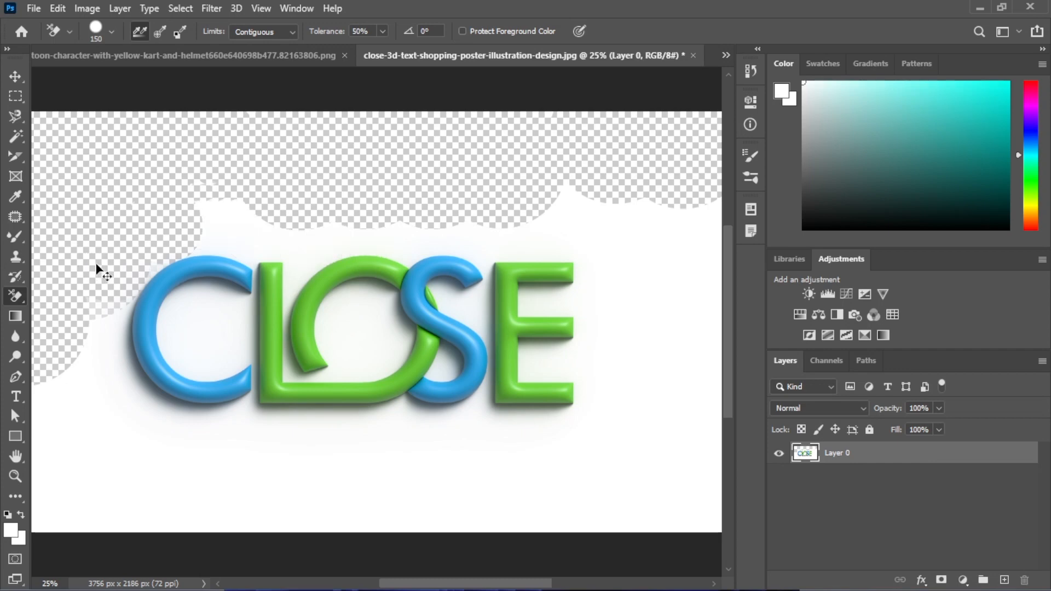
pyautogui.hotkey('ctrl', 'z')
# - Select the Magic Eraser Tool and undo the remaining erasing back to the original locked Background layer
pyautogui.rightClick(22, 296)
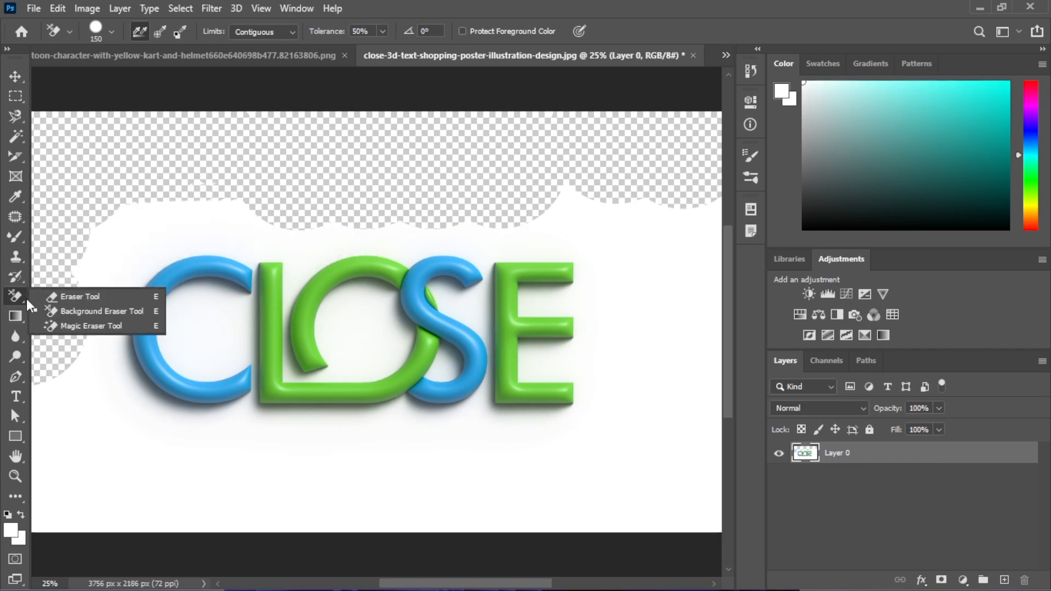
pyautogui.click(91, 327)
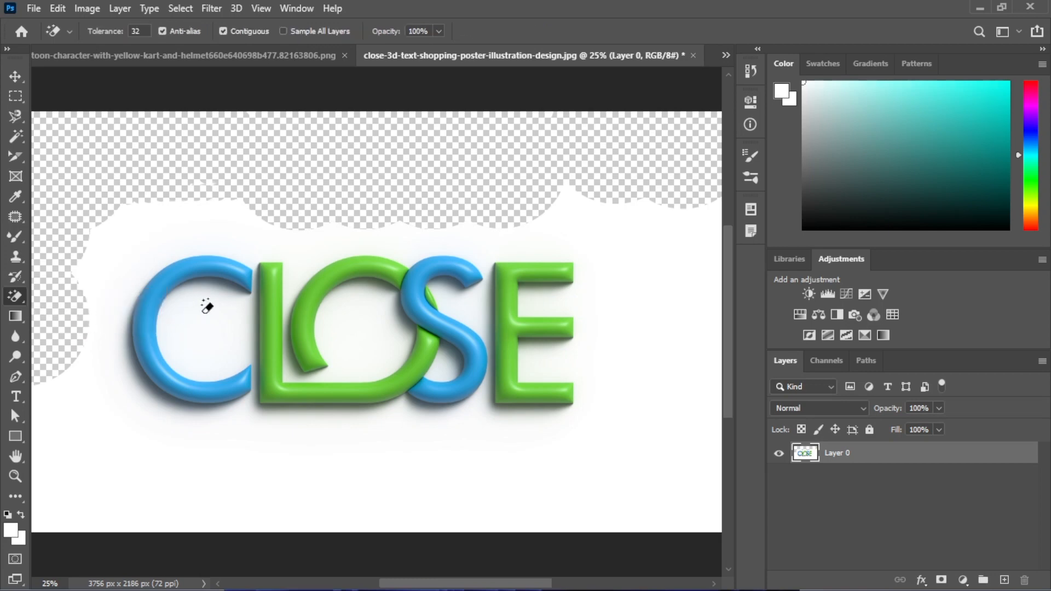
pyautogui.hotkey('ctrl', 'z')
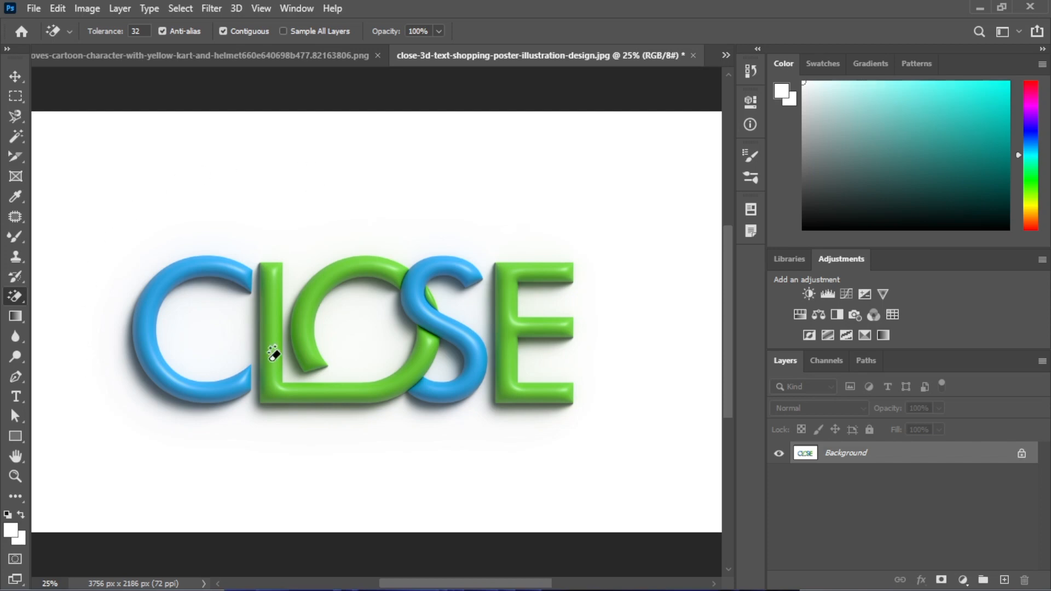
# - Erase the white background around the lettering and inside the C, O and S with the Magic Eraser at tolerance 32
pyautogui.click(377, 198)
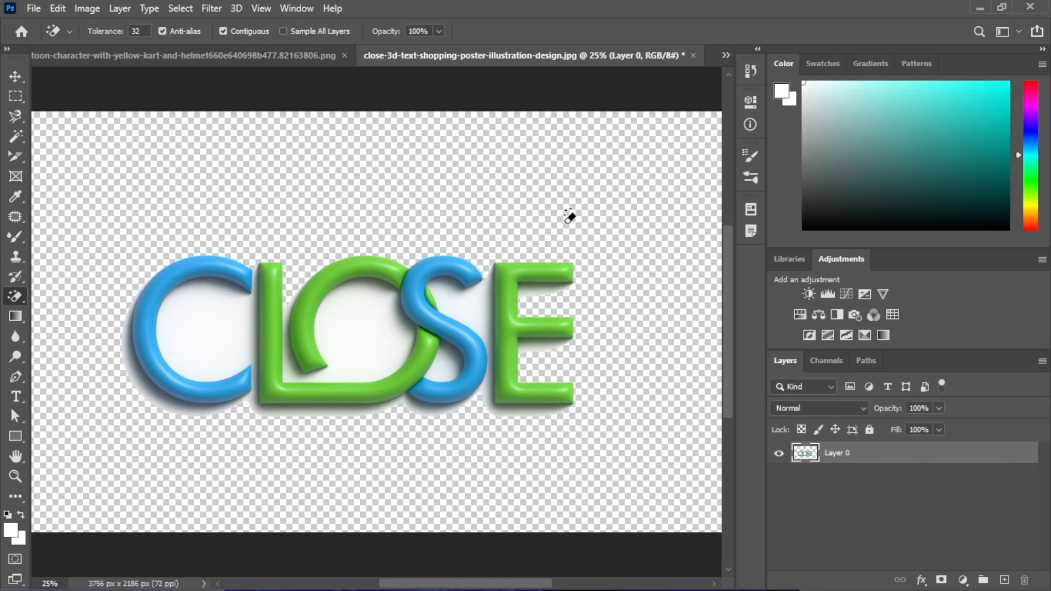
pyautogui.click(203, 338)
pyautogui.click(356, 327)
pyautogui.click(481, 309)
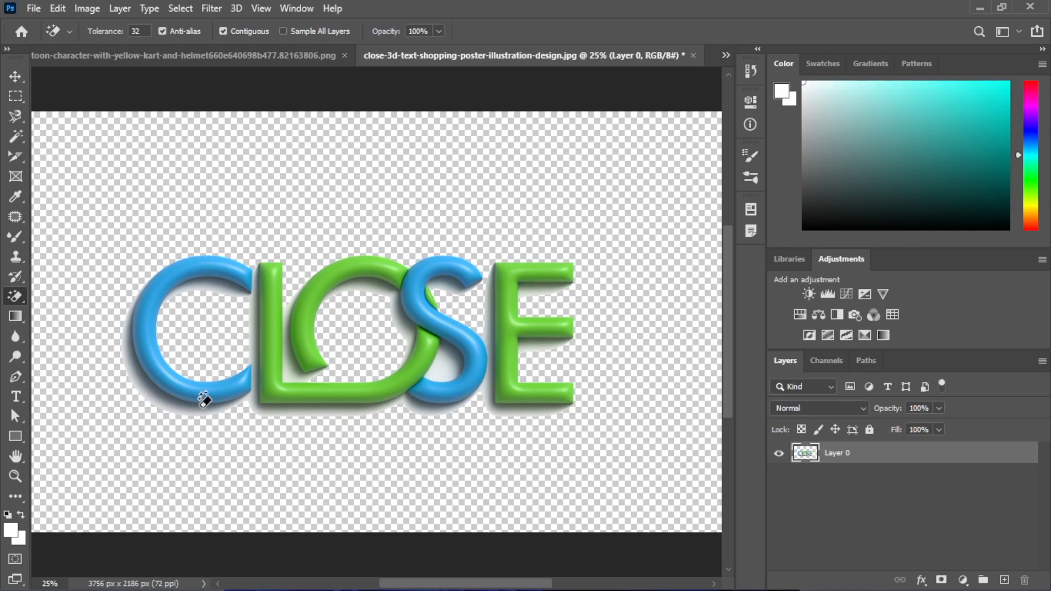
# - Review the eraser tool group and select the Gradient Tool
pyautogui.rightClick(18, 295)
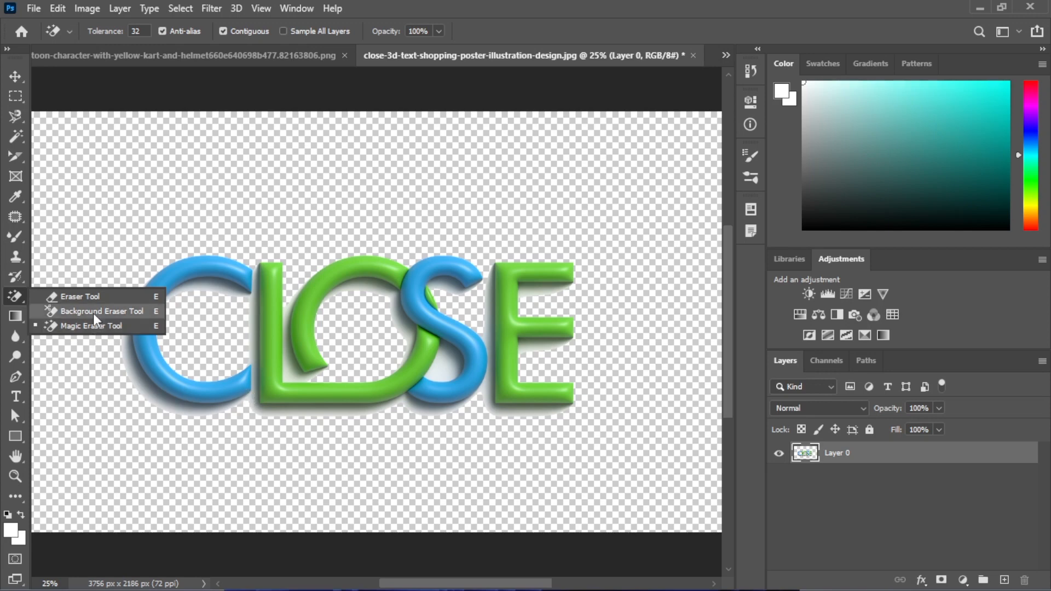
pyautogui.click(18, 297)
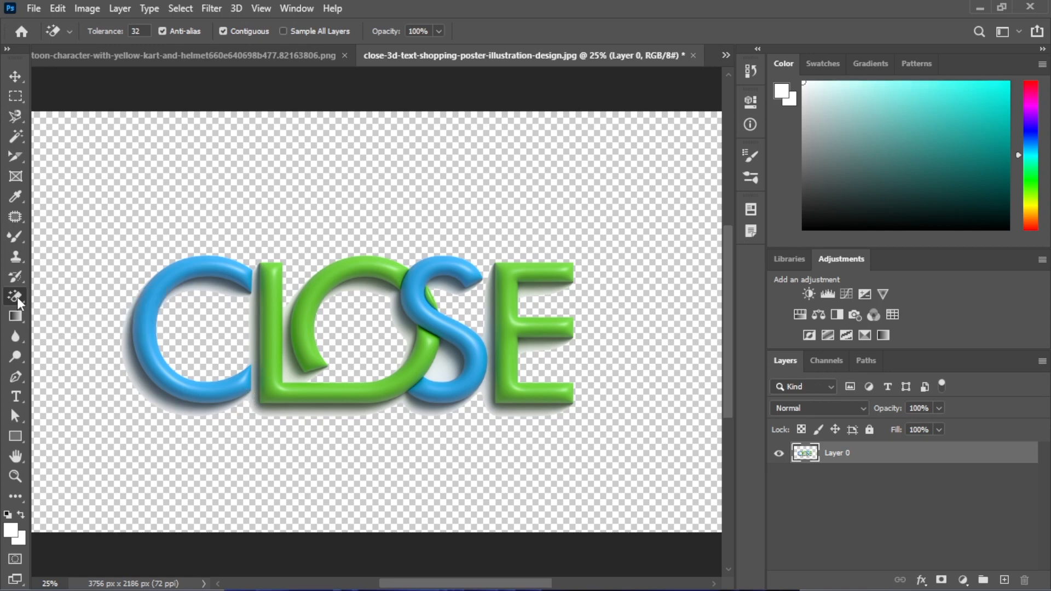
pyautogui.rightClick(18, 298)
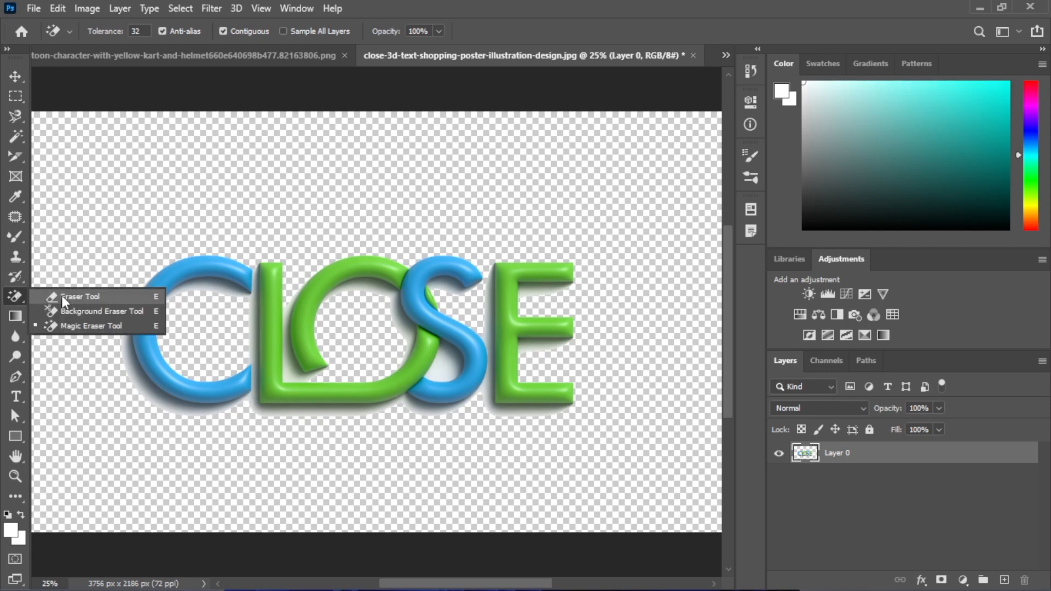
pyautogui.click(13, 316)
pyautogui.rightClick(12, 315)
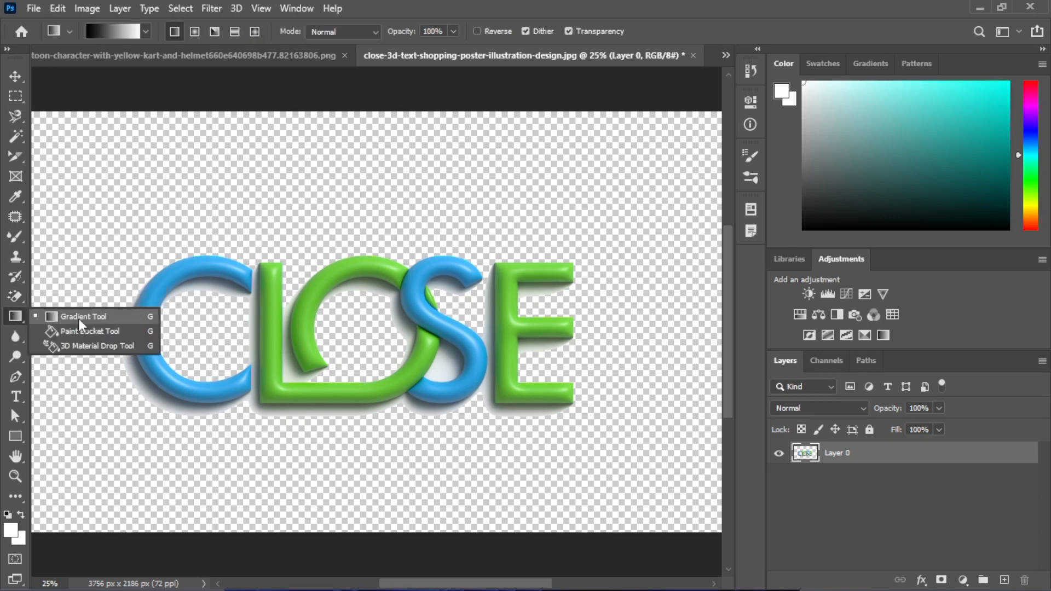
pyautogui.click(79, 319)
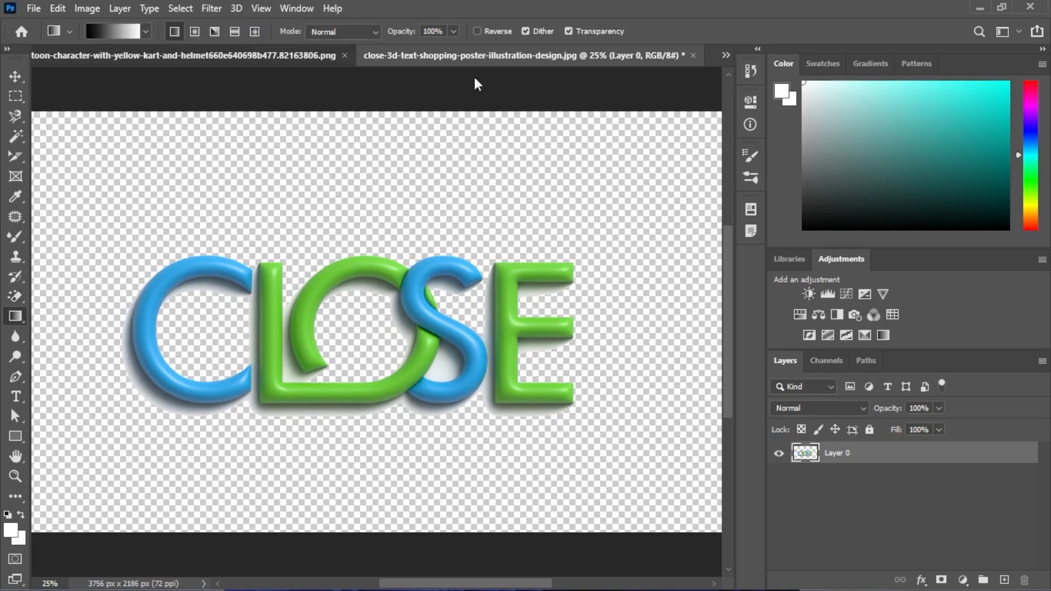
# - Switch to the Earth Shape.png image and add a new empty layer above Layer 1
pyautogui.click(184, 59)
pyautogui.click(725, 54)
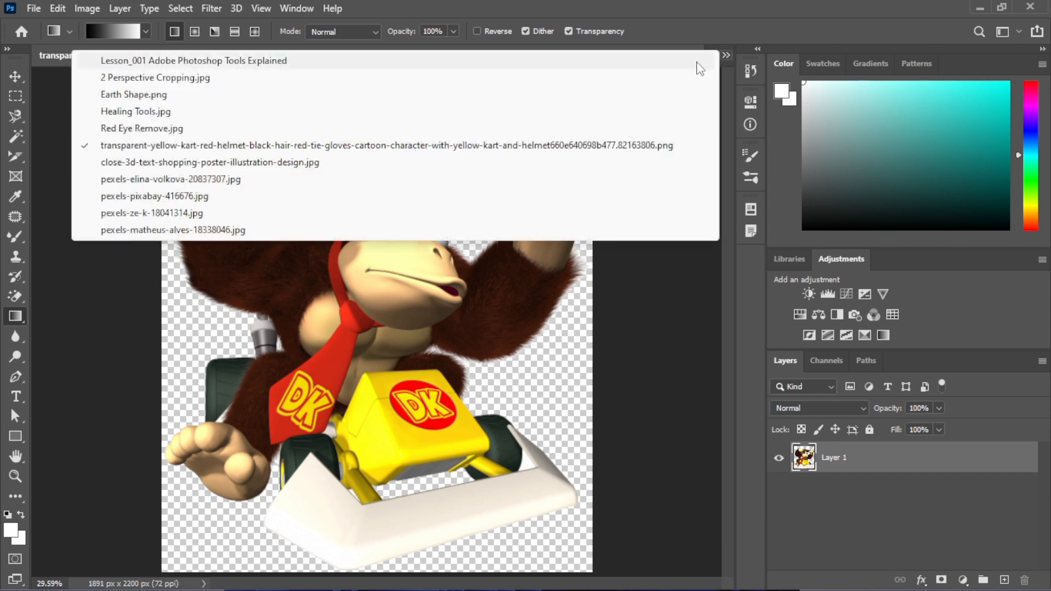
pyautogui.click(265, 80)
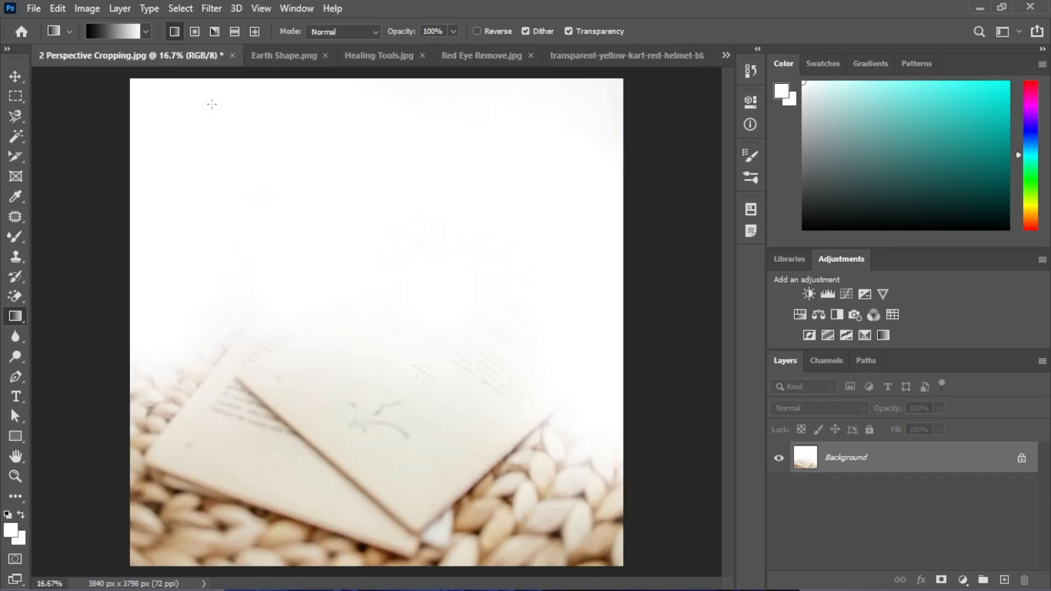
pyautogui.click(277, 61)
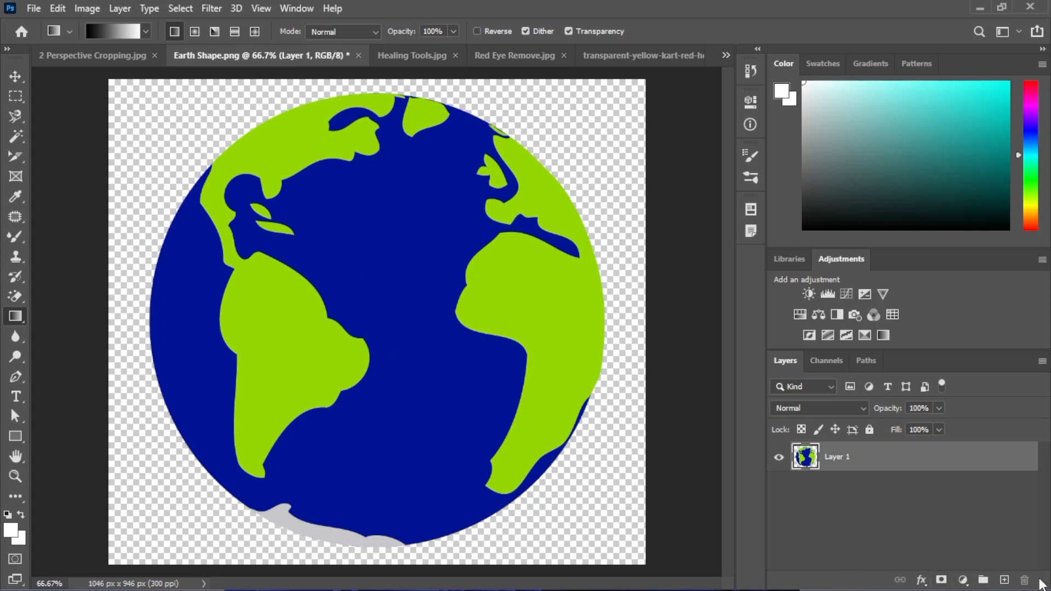
pyautogui.click(1004, 580)
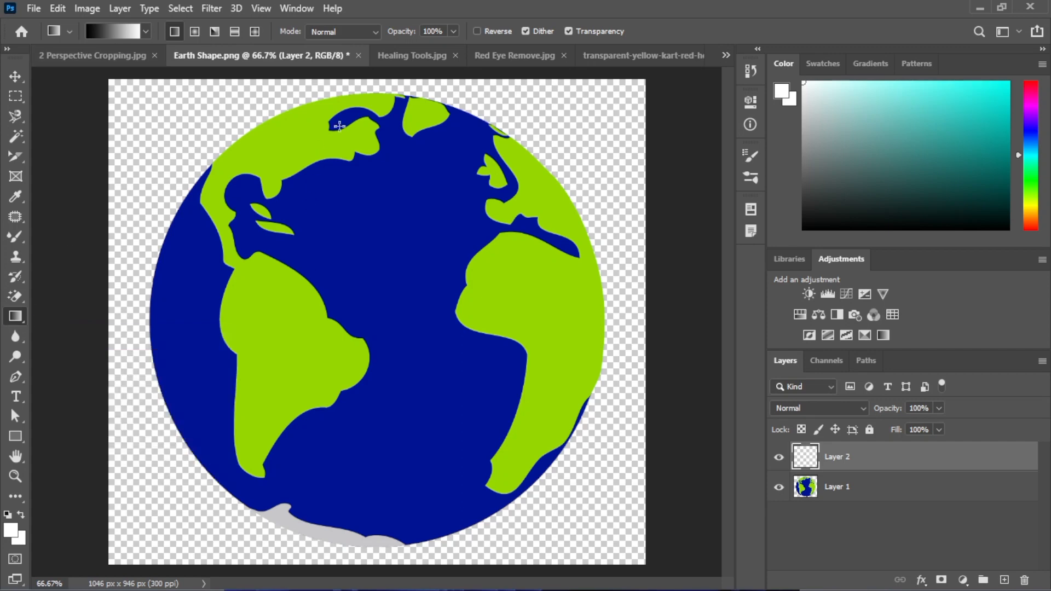
# - Fill Layer 2 with a downward black-to-white linear gradient, and cover it with one using the solid white Basics preset
pyautogui.moveTo(379, 108); pyautogui.dragTo(376, 501)
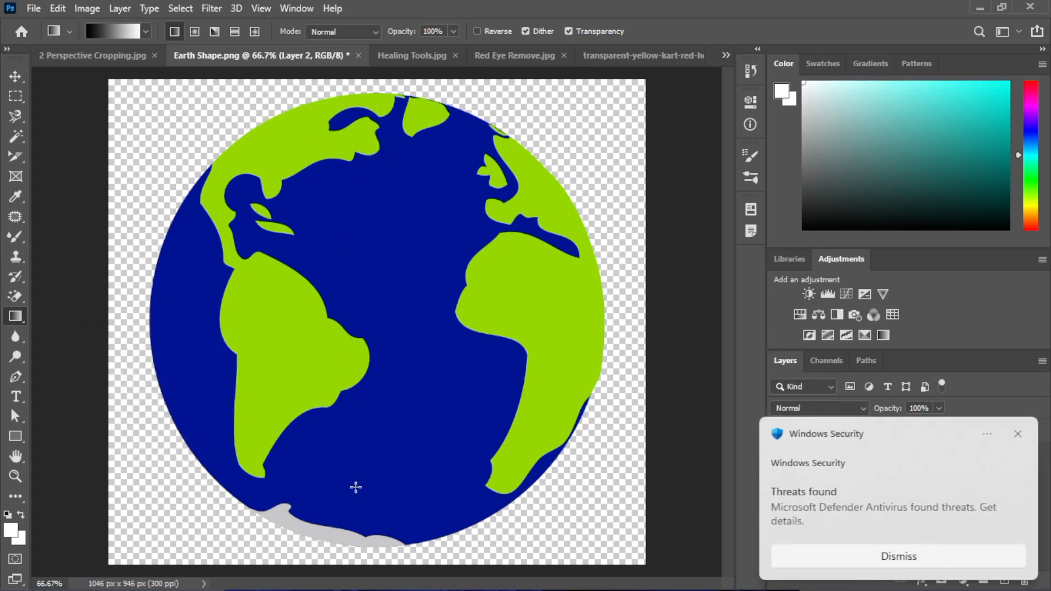
pyautogui.click(146, 31)
pyautogui.click(53, 84)
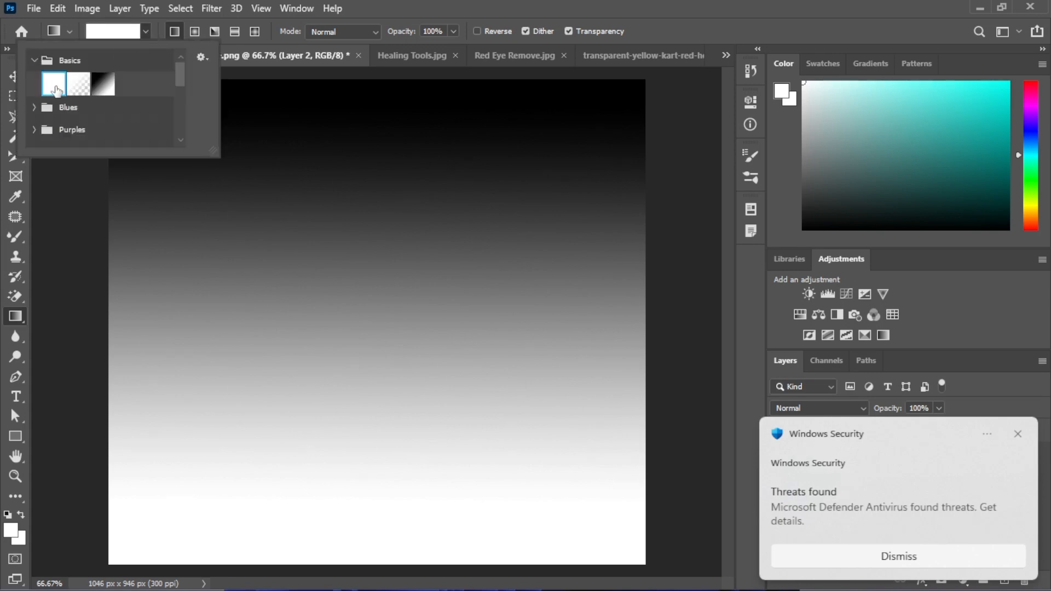
pyautogui.moveTo(372, 139); pyautogui.dragTo(373, 479)
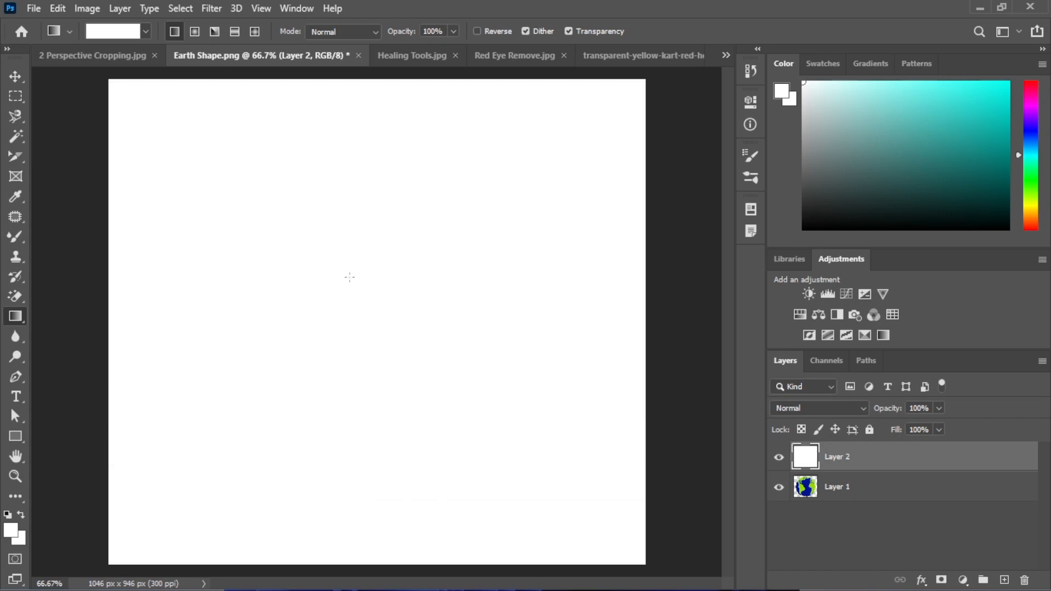
# - Choose the black-to-white Basics preset and draw a linear gradient down Layer 2, from near the canvas's upper edge
pyautogui.click(146, 31)
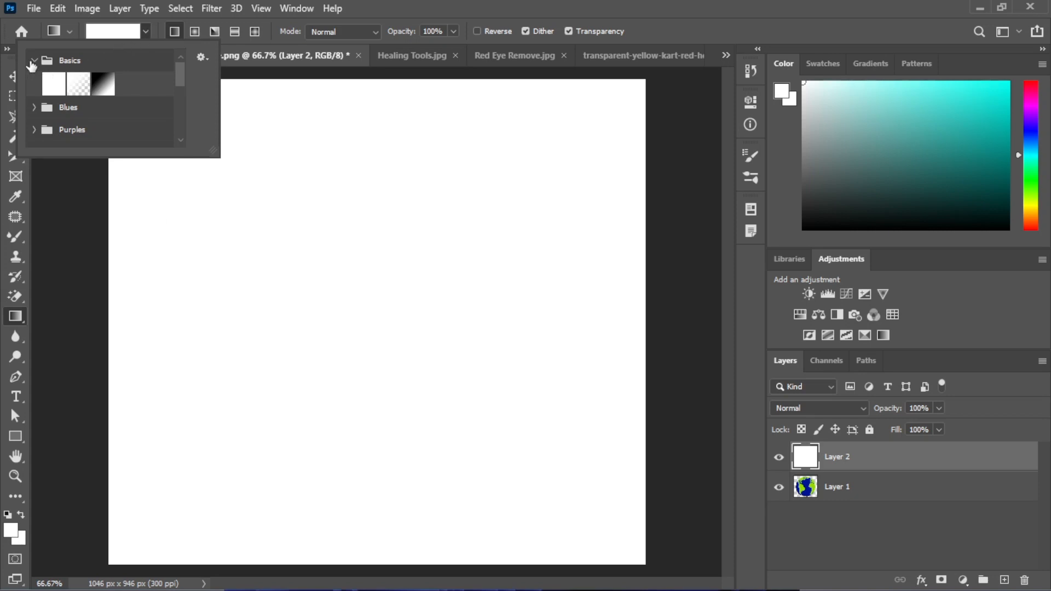
pyautogui.click(51, 66)
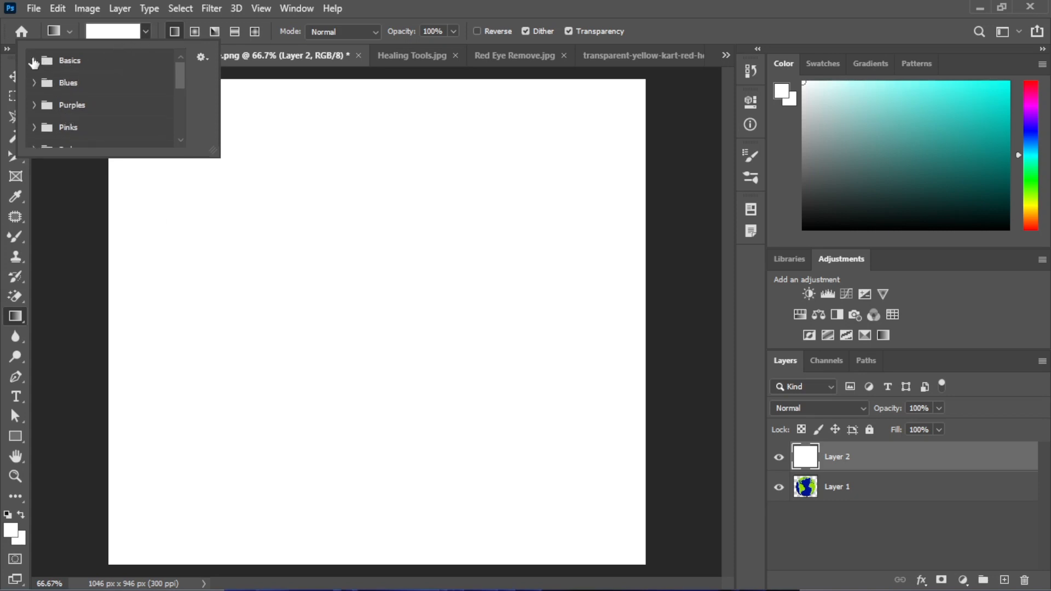
pyautogui.click(34, 62)
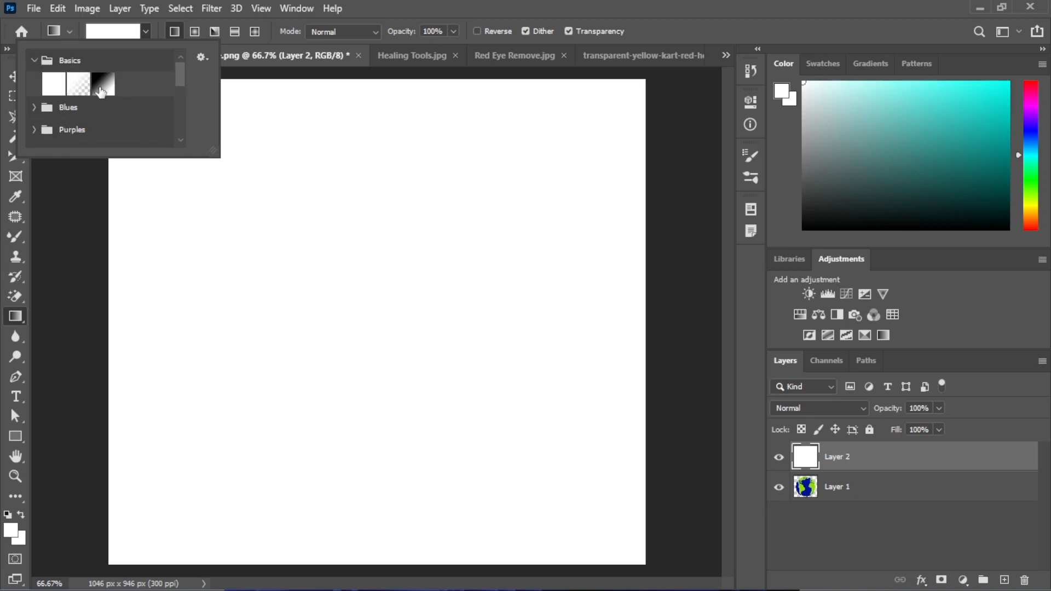
pyautogui.click(101, 94)
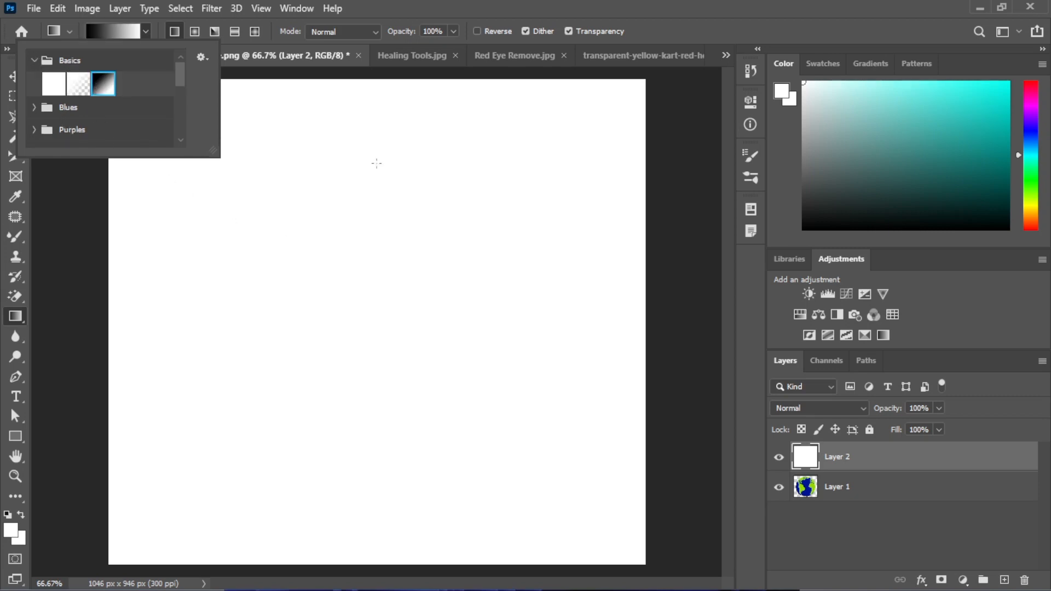
pyautogui.moveTo(385, 121); pyautogui.dragTo(379, 456)
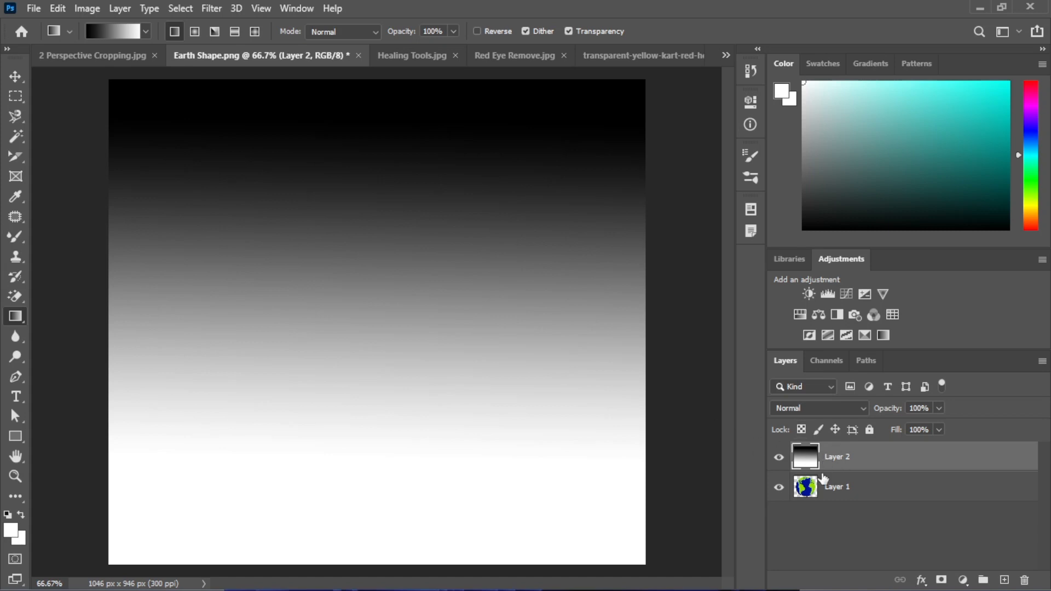
# - Hide and reshow Layer 2 to compare it with the globe, and set its blend mode to Multiply
pyautogui.click(779, 457)
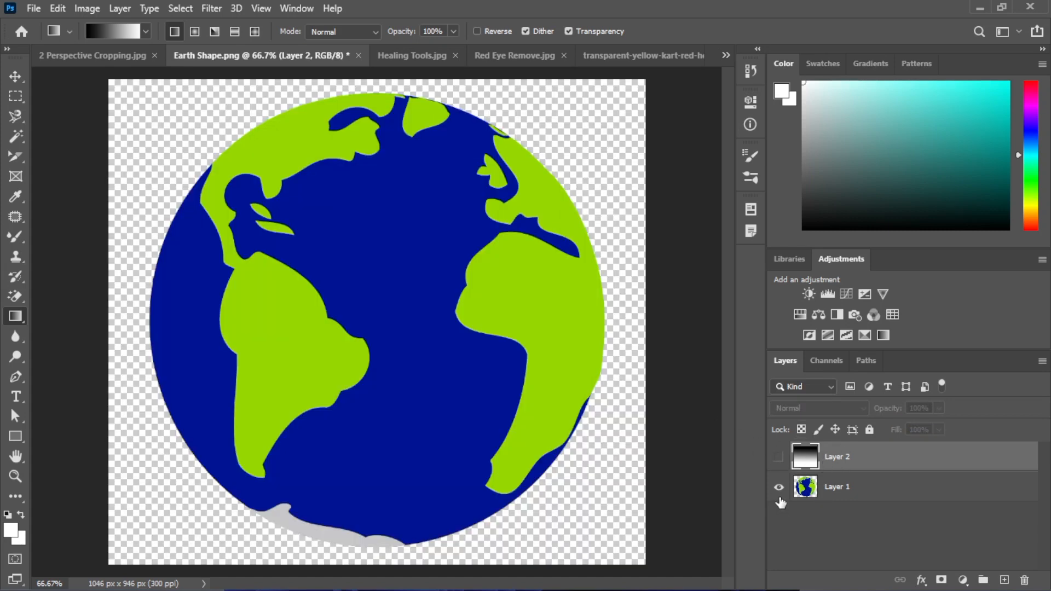
pyautogui.click(778, 457)
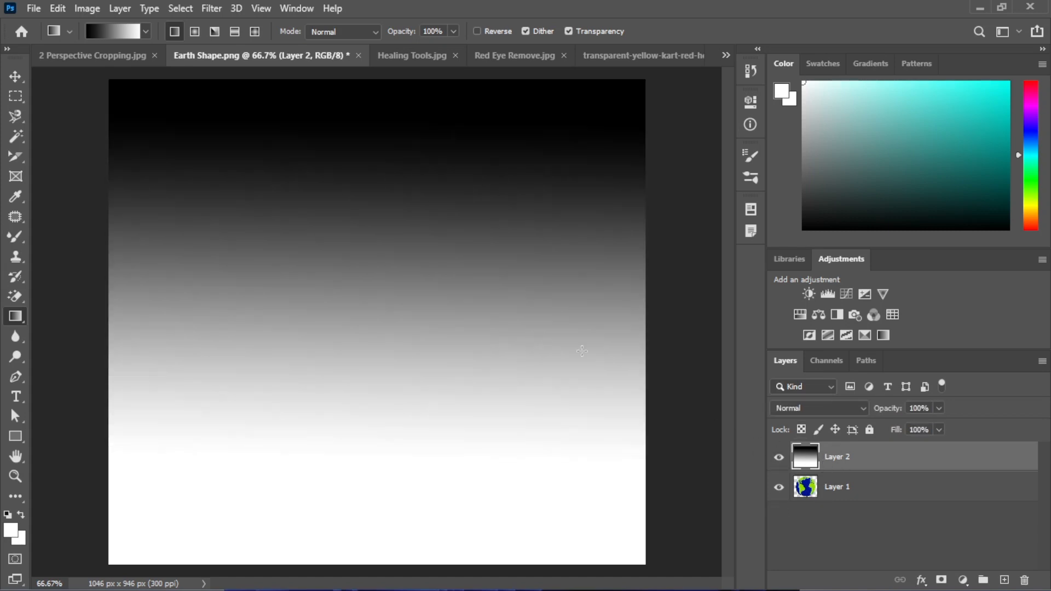
pyautogui.click(786, 409)
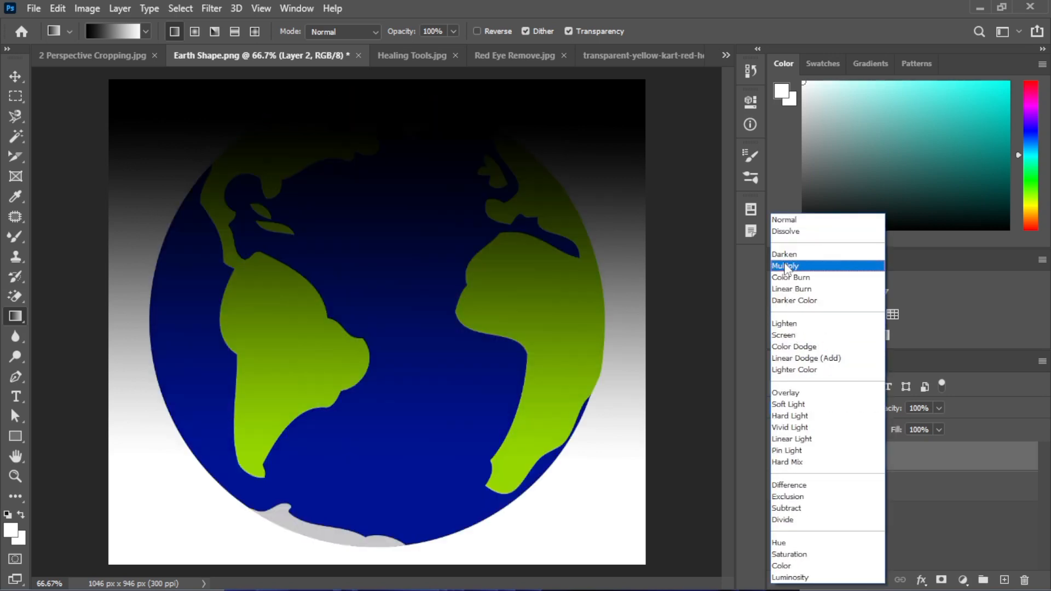
pyautogui.click(787, 267)
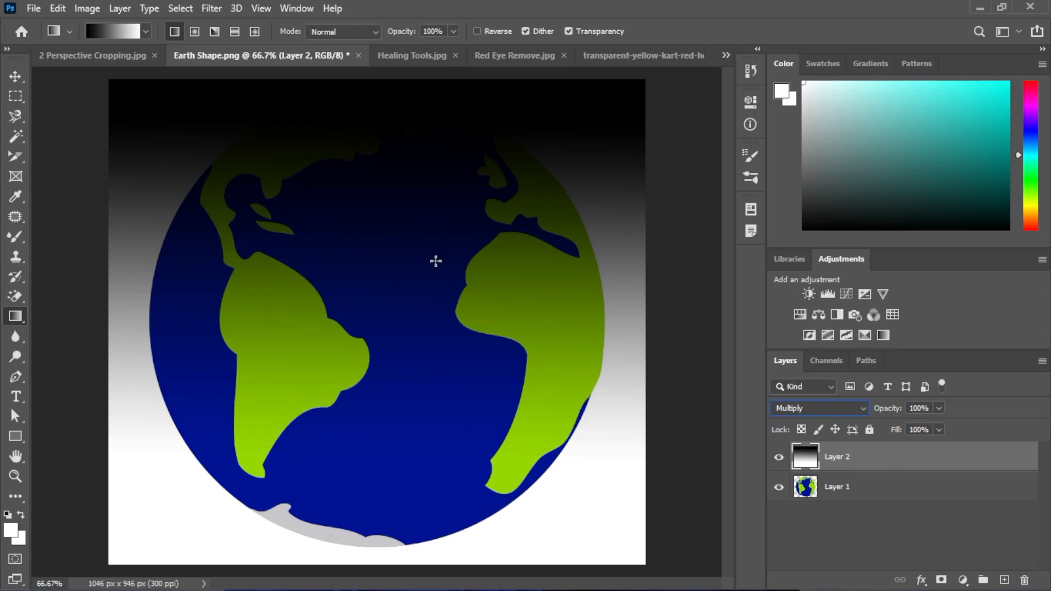
# - Try a slightly lower opacity on Layer 2, restore it to 100%, and set the blend mode to Normal
pyautogui.click(939, 409)
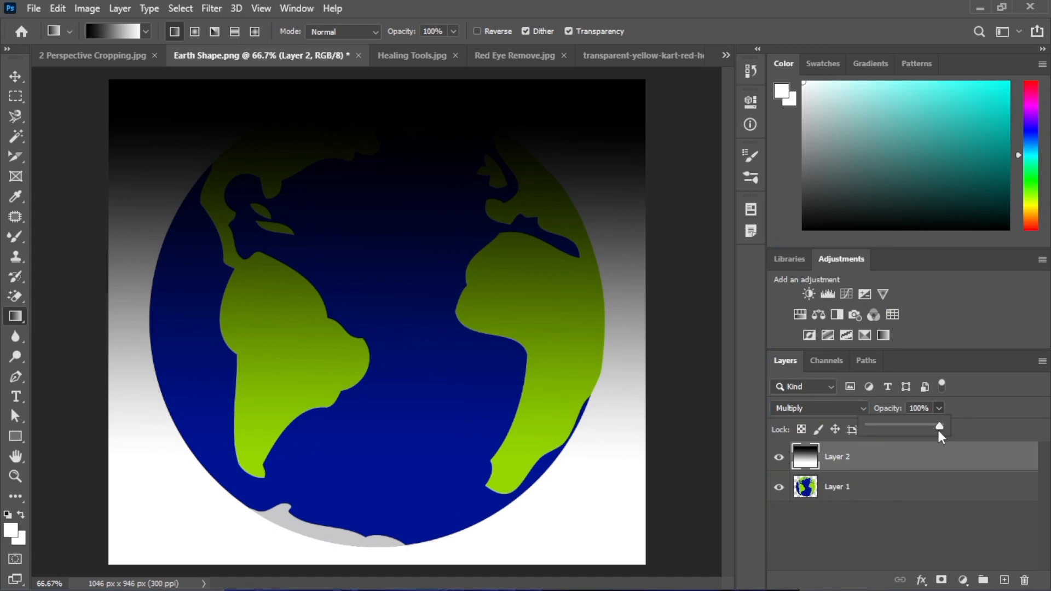
pyautogui.moveTo(932, 425)
pyautogui.mouseDown()
pyautogui.moveTo(899, 423)
pyautogui.moveTo(938, 425)
pyautogui.mouseUp()
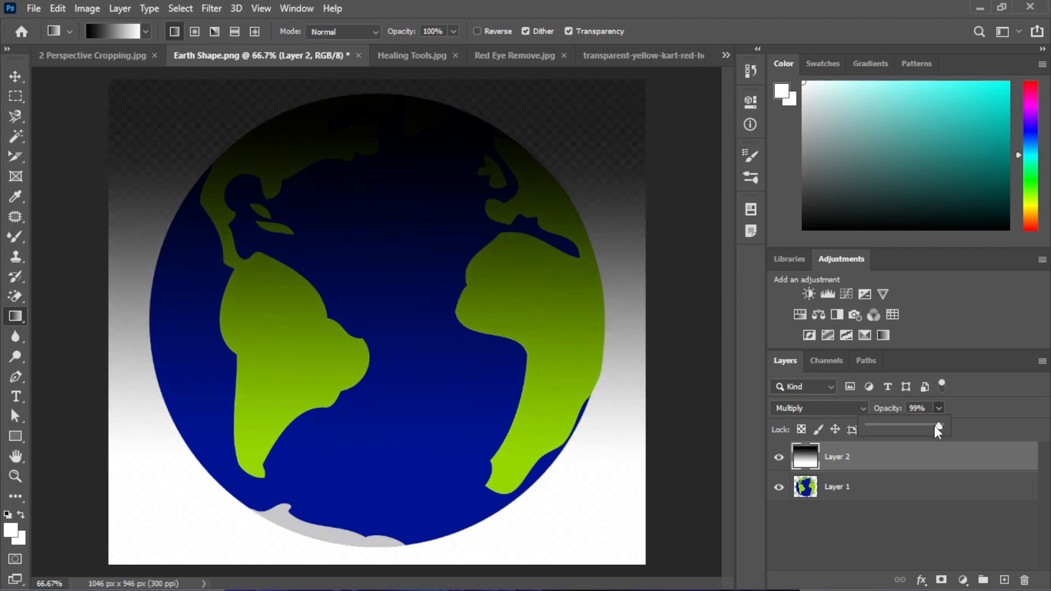
pyautogui.moveTo(934, 426); pyautogui.dragTo(938, 427)
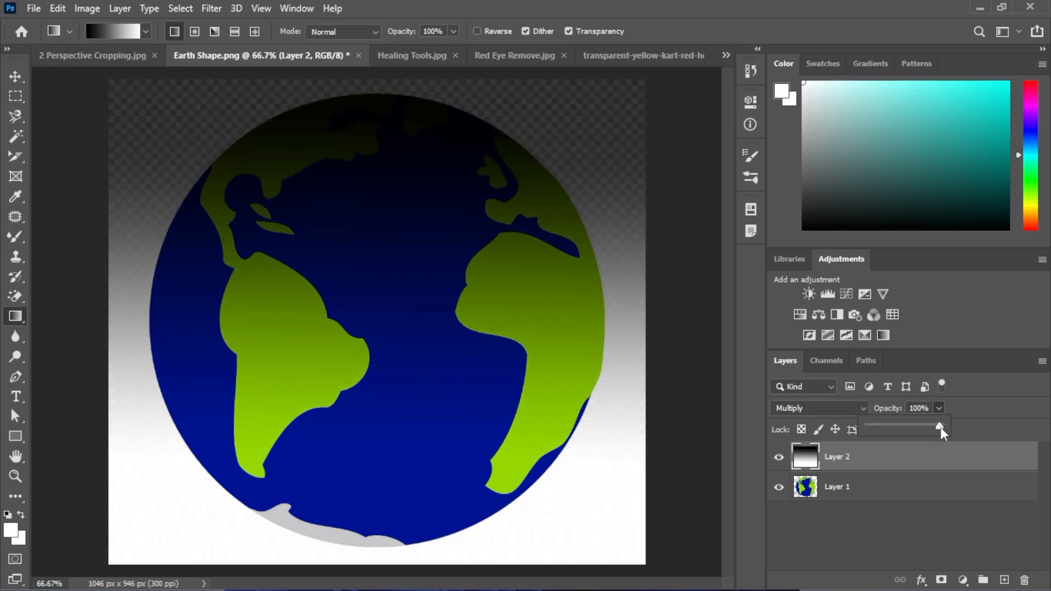
pyautogui.click(797, 408)
pyautogui.click(788, 219)
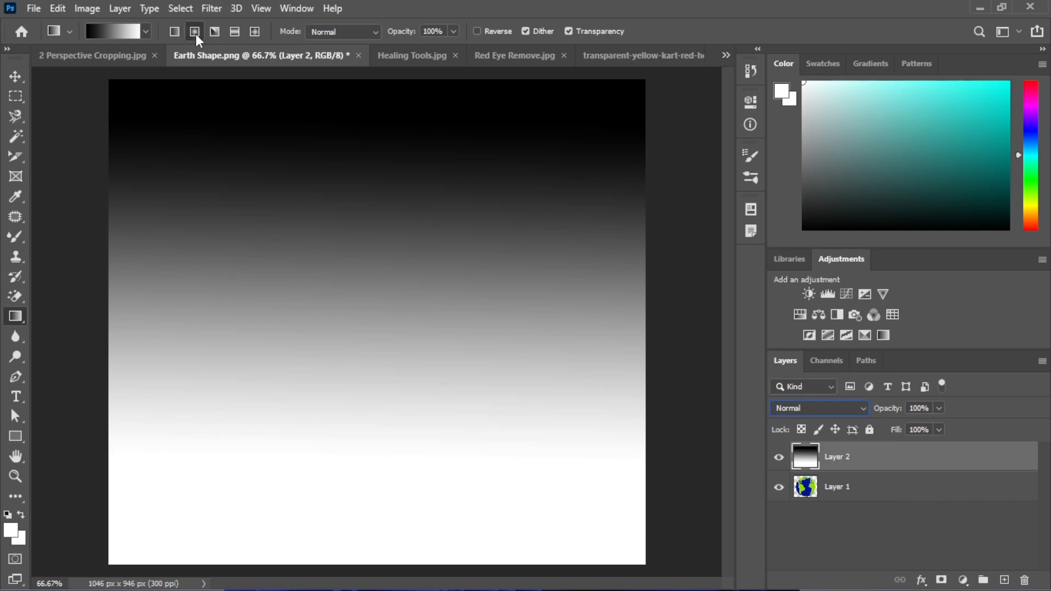
# - Draw a large and a small radial gradient, an angle gradient and a reflected gradient in turn on Layer 2
pyautogui.moveTo(371, 142); pyautogui.dragTo(375, 491)
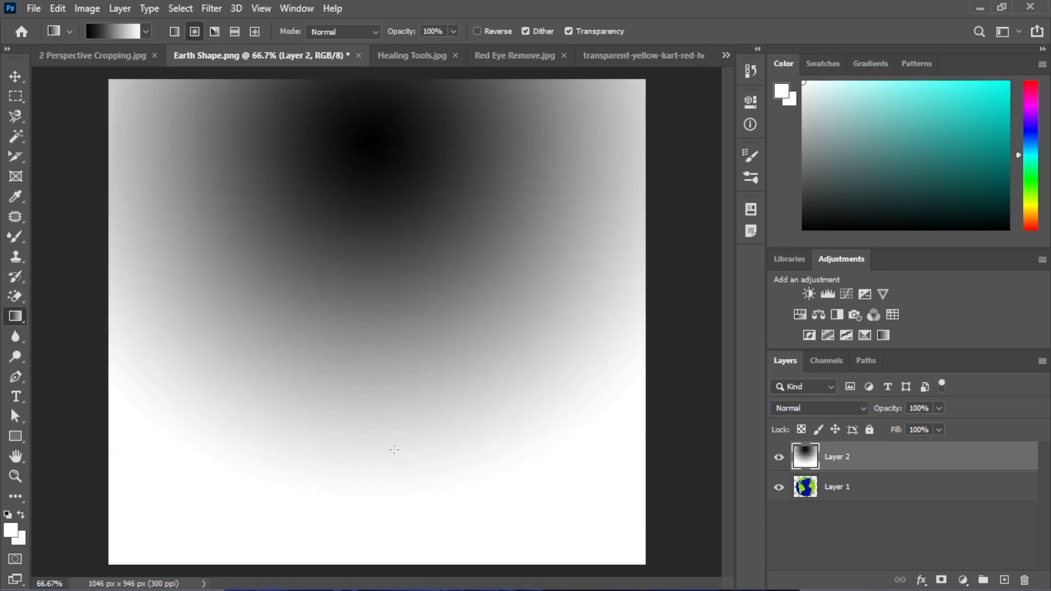
pyautogui.moveTo(382, 265); pyautogui.dragTo(382, 401)
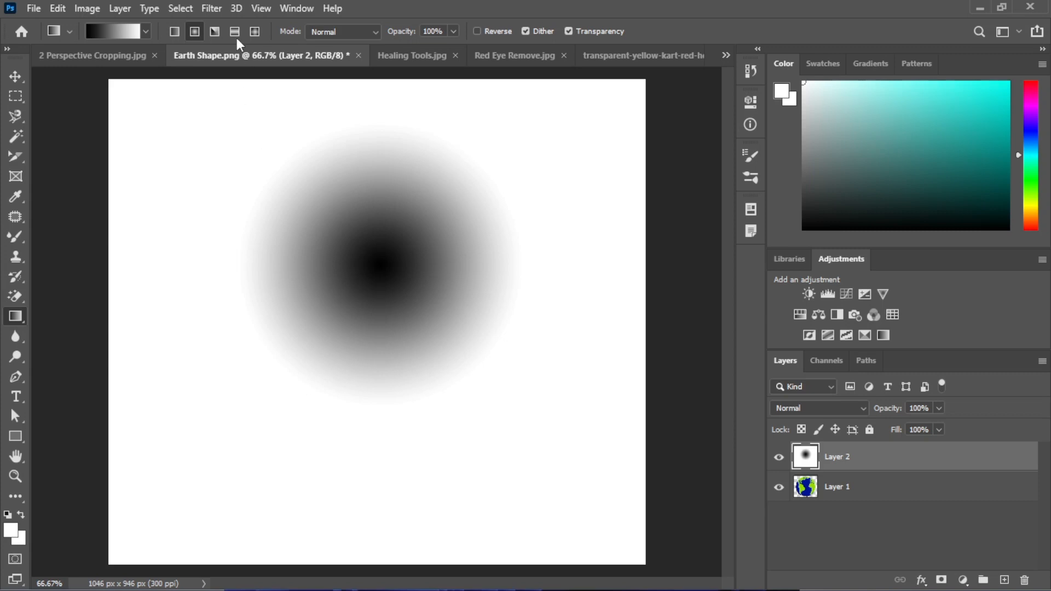
pyautogui.moveTo(336, 194); pyautogui.dragTo(327, 422)
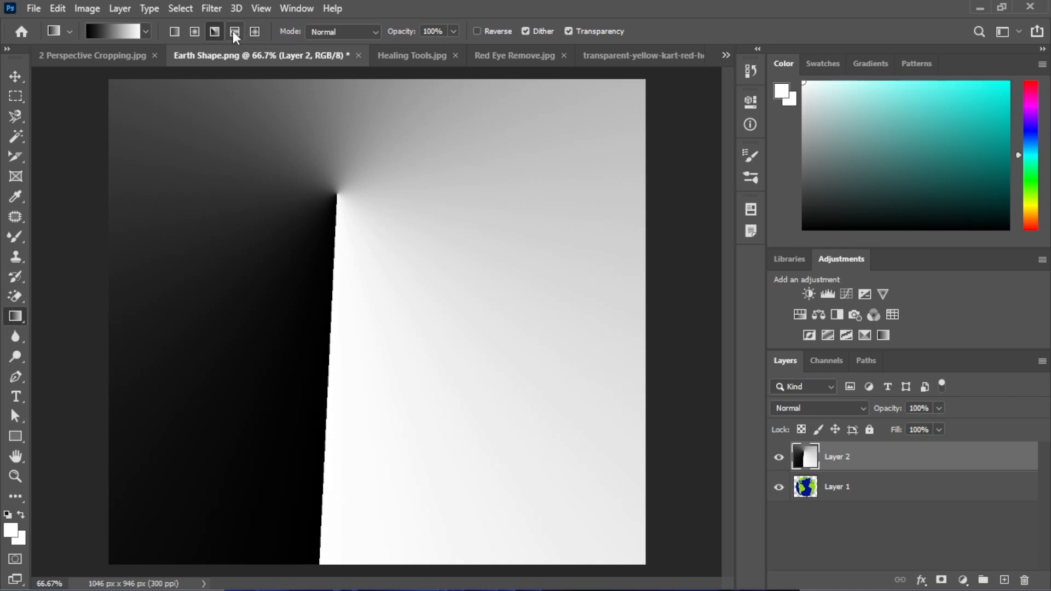
pyautogui.moveTo(354, 171); pyautogui.dragTo(363, 435)
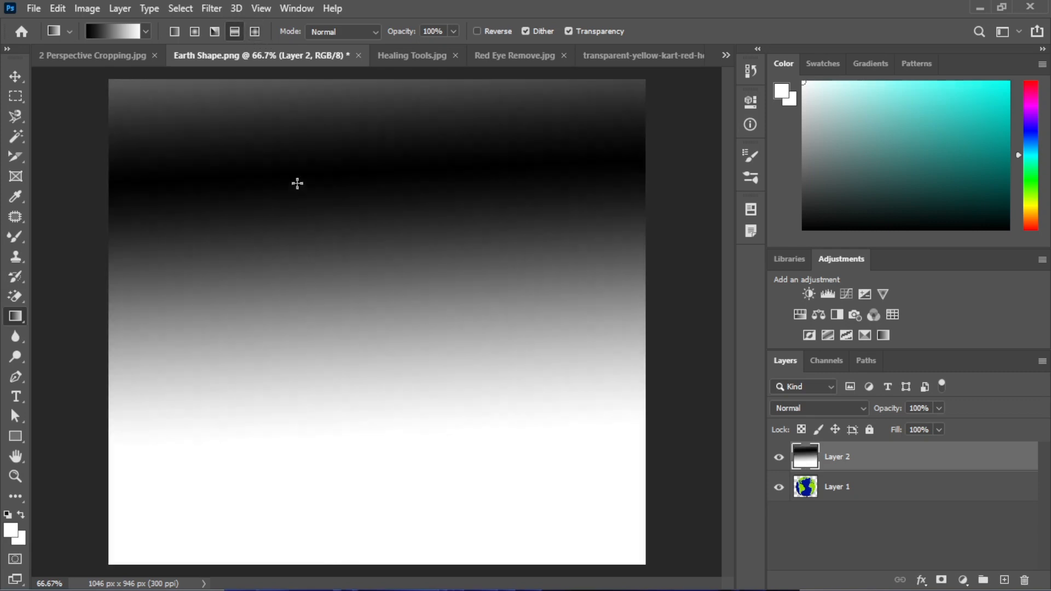
# - Switch to the Move Tool and delete the gradient-filled Layer 2
pyautogui.click(13, 77)
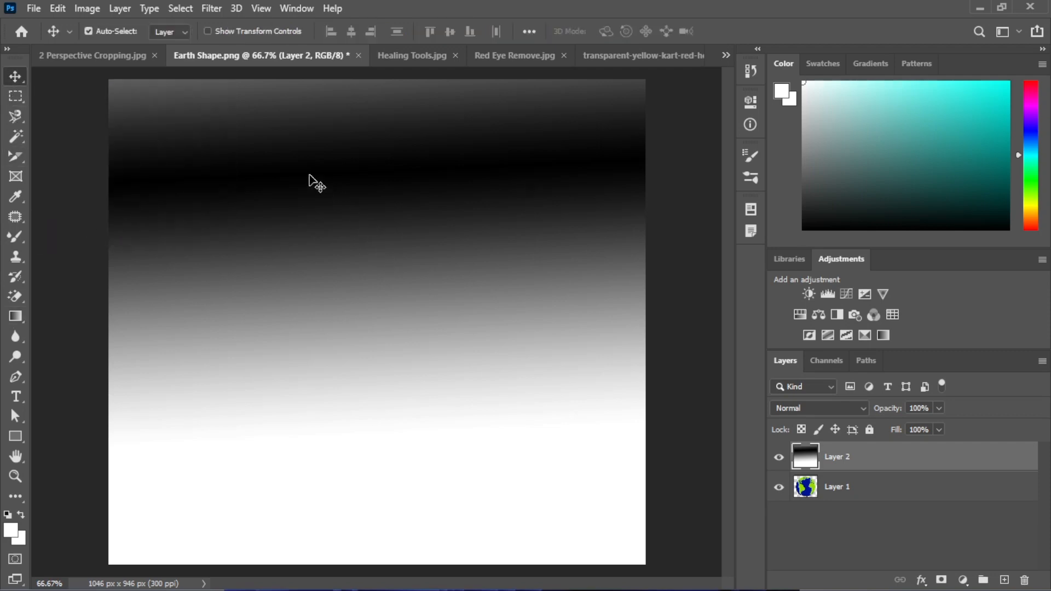
pyautogui.press('ctrl')
pyautogui.moveTo(832, 462); pyautogui.dragTo(1032, 585)
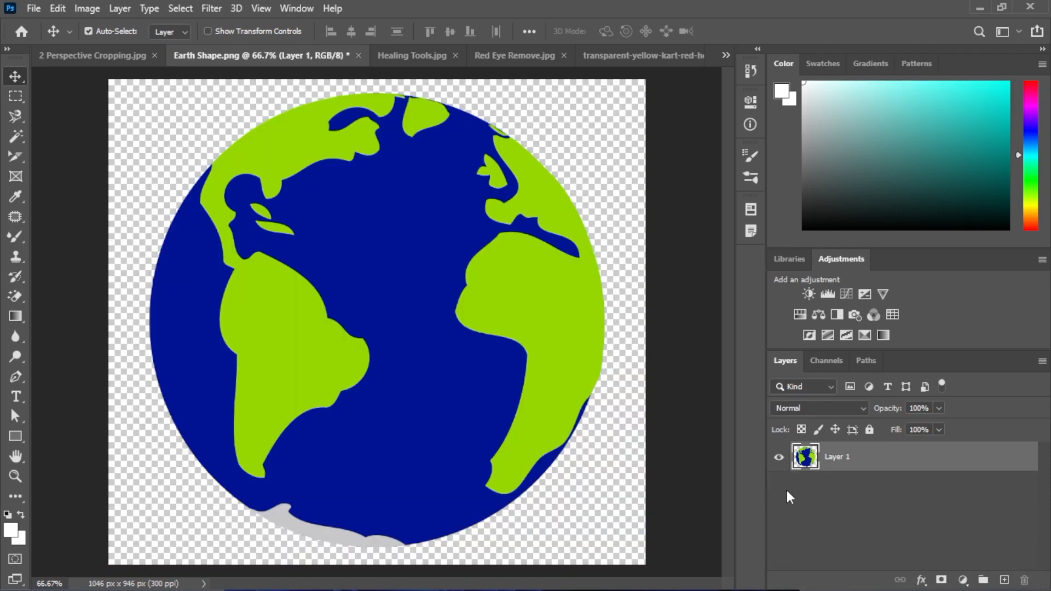
# - Select the Paint Bucket Tool and switch to the blank Lesson_001 Adobe Photoshop Tools Explained document
pyautogui.click(13, 318)
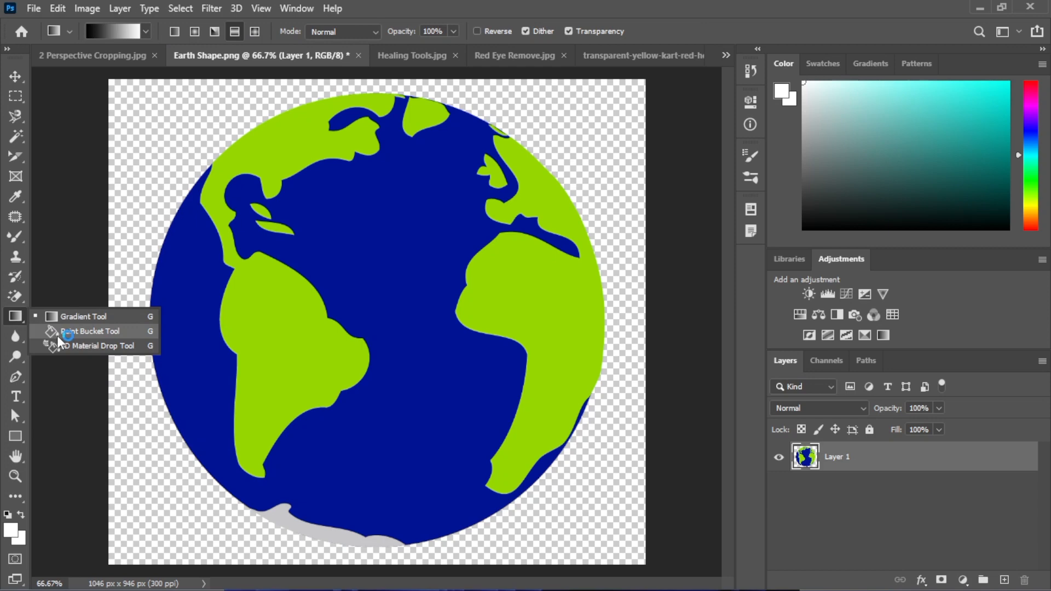
pyautogui.click(57, 336)
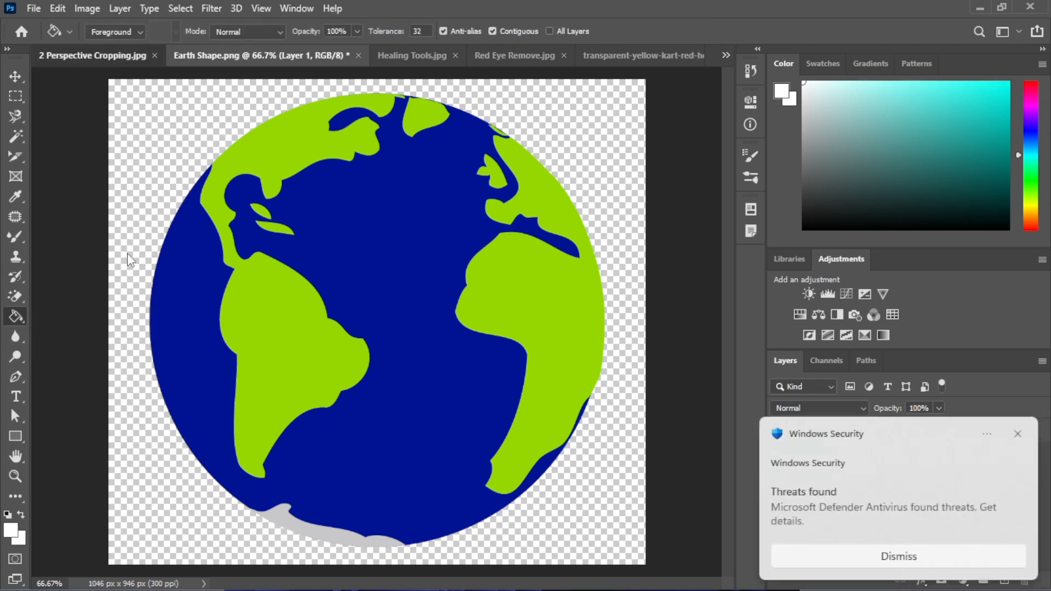
pyautogui.click(113, 58)
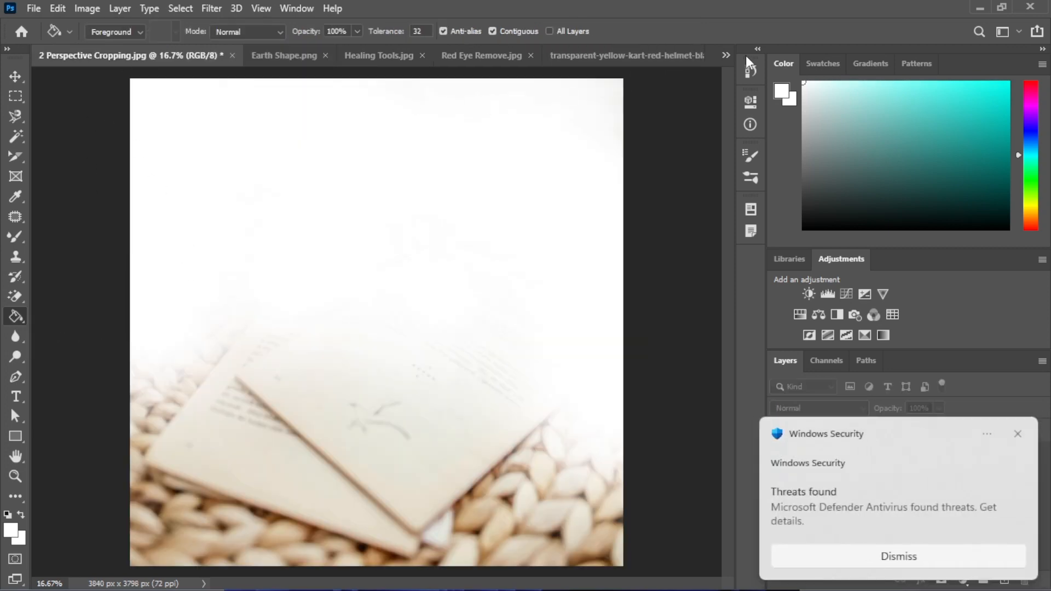
pyautogui.click(726, 55)
pyautogui.click(316, 61)
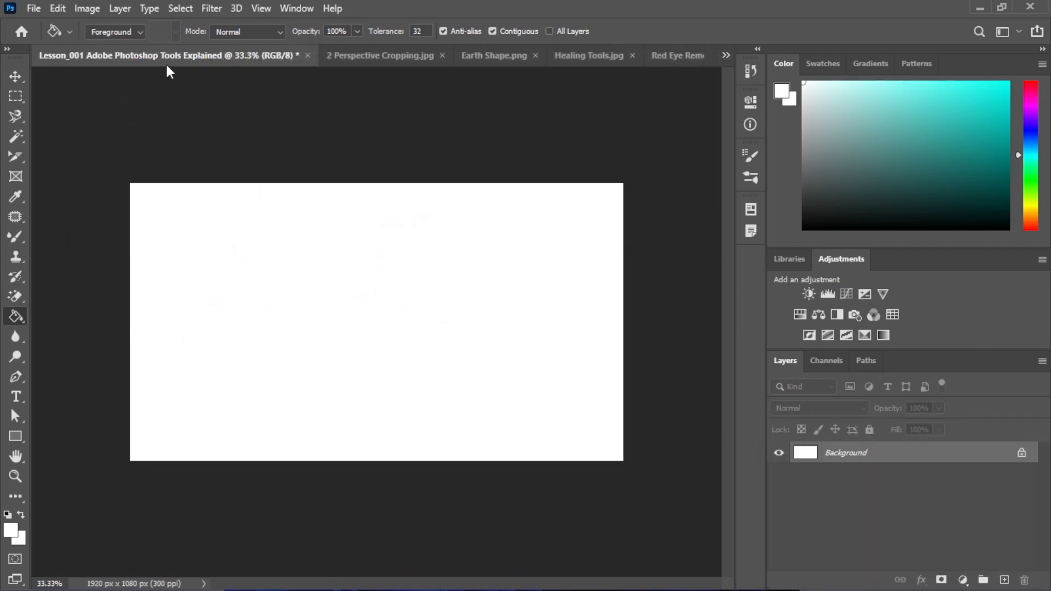
pyautogui.rightClick(15, 319)
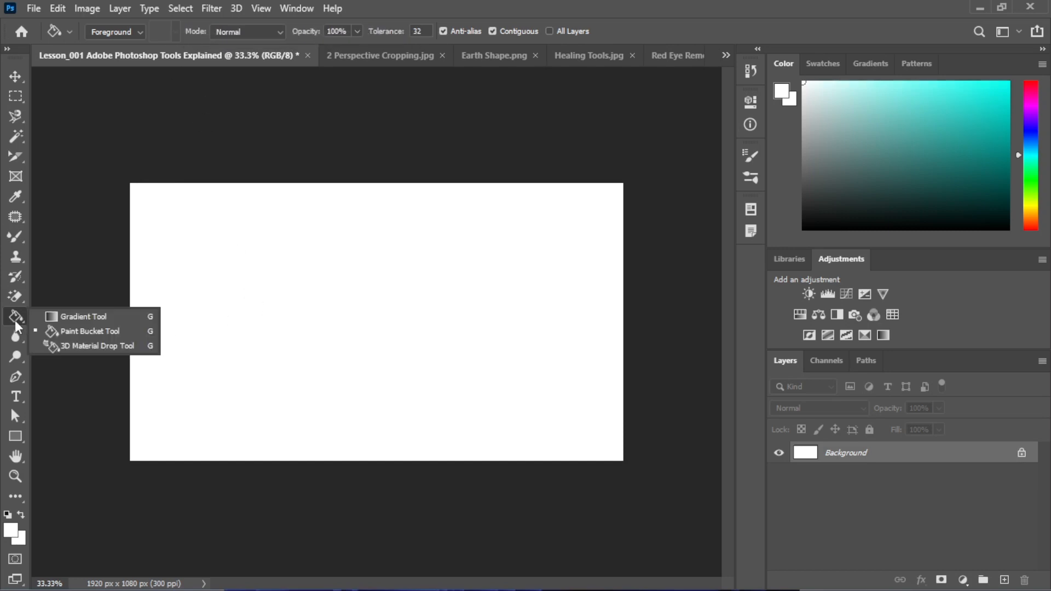
pyautogui.click(86, 332)
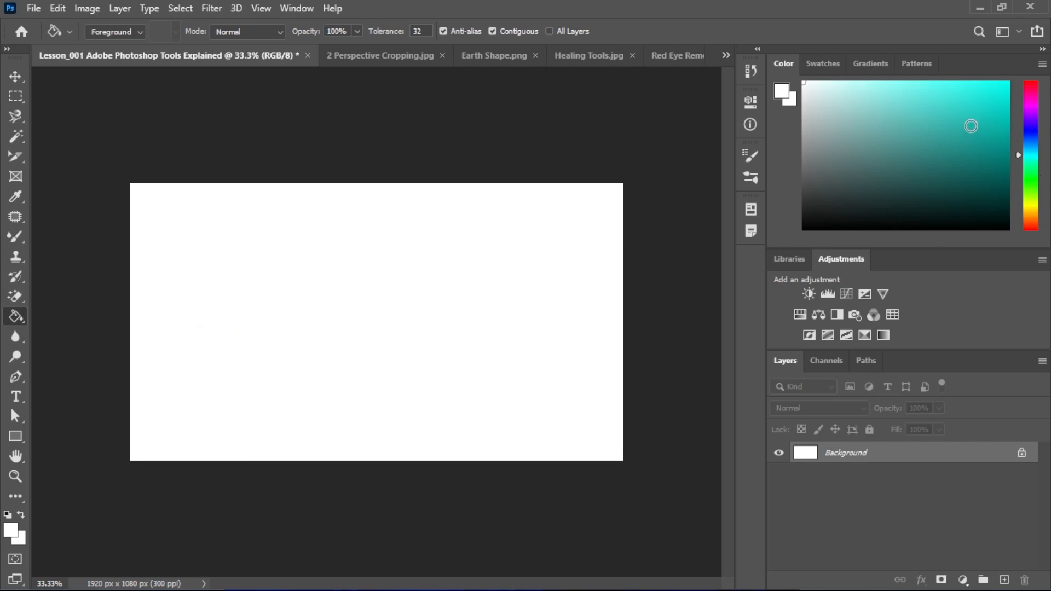
# - Pick a bright turquoise foreground color and fill the white Background with the Paint Bucket
pyautogui.moveTo(972, 126); pyautogui.dragTo(994, 151)
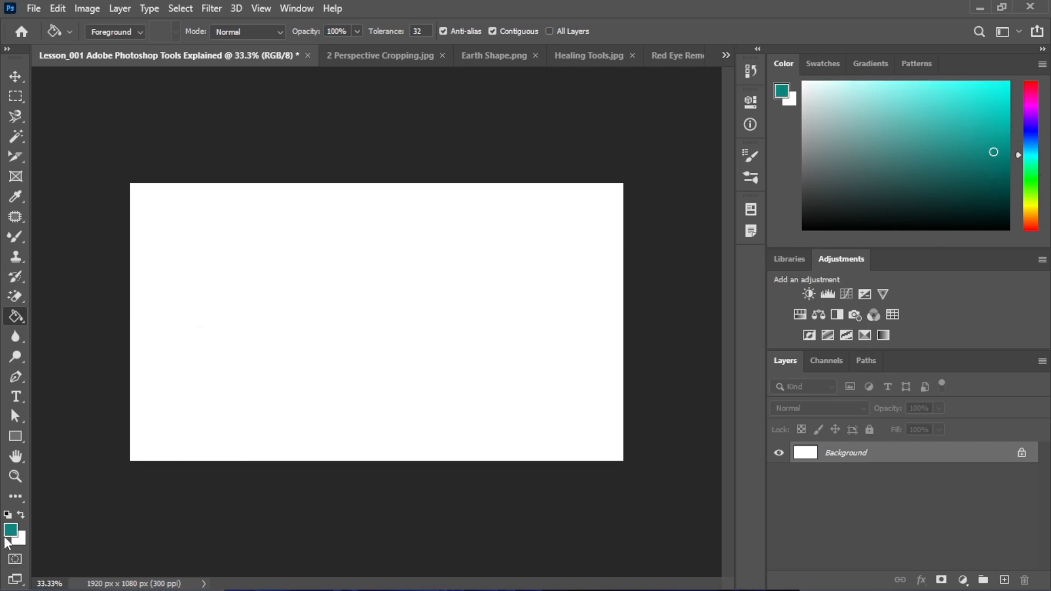
pyautogui.moveTo(950, 132)
pyautogui.mouseDown()
pyautogui.moveTo(1026, 110)
pyautogui.moveTo(987, 101)
pyautogui.mouseUp()
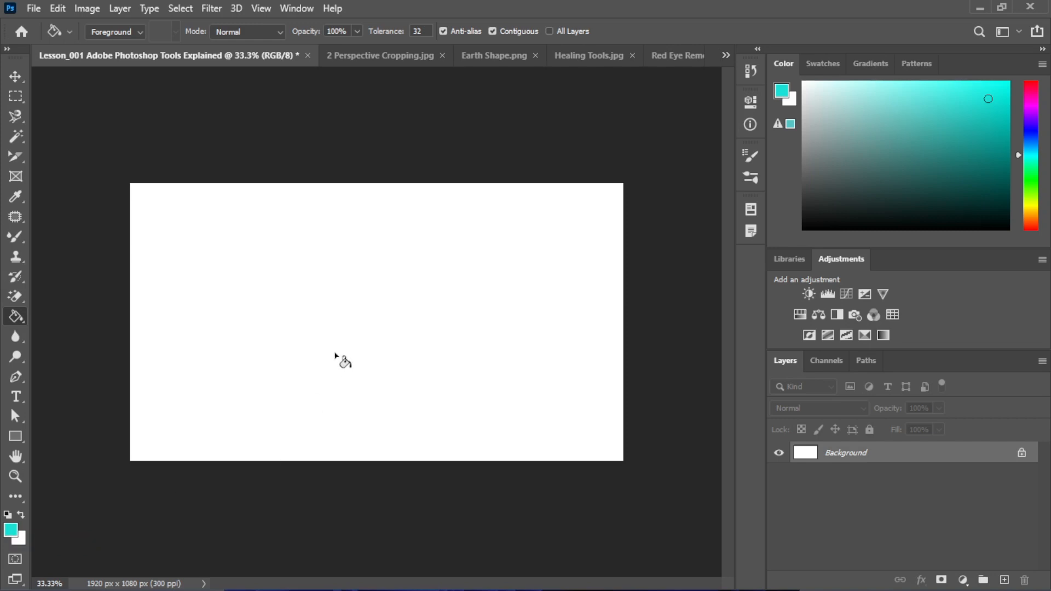
pyautogui.click(334, 295)
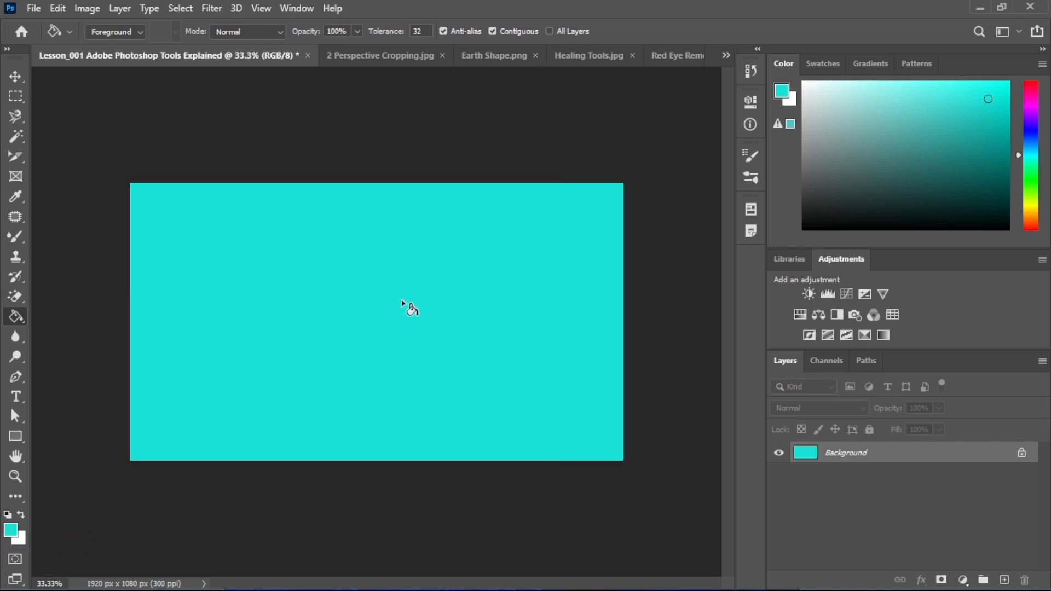
# - Set the foreground color to dark teal 062d2b and fill the turquoise canvas with it
pyautogui.click(12, 531)
pyautogui.moveTo(371, 284); pyautogui.dragTo(398, 335)
pyautogui.click(568, 176)
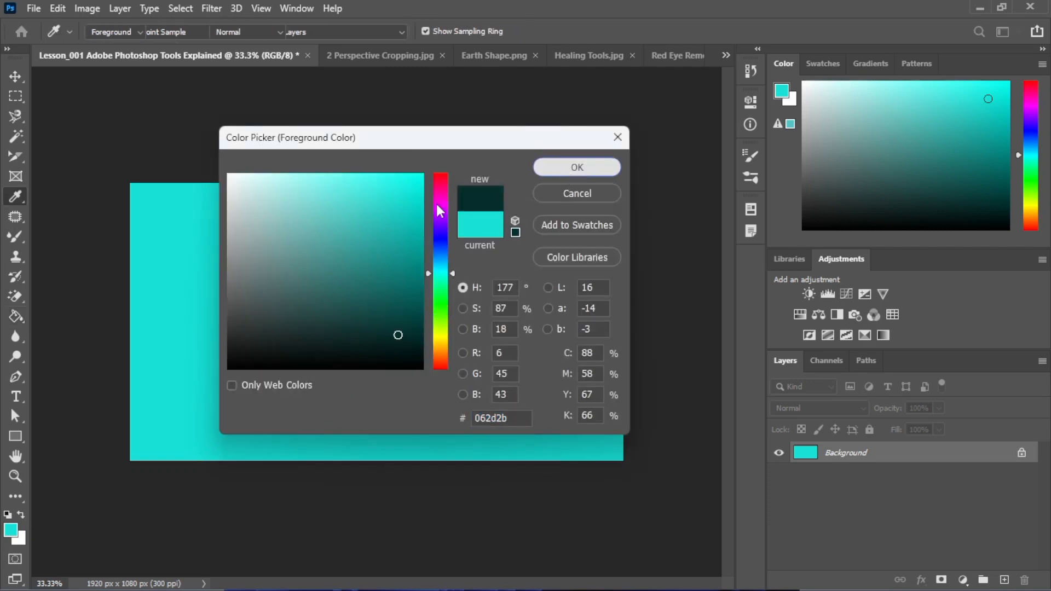
pyautogui.click(321, 348)
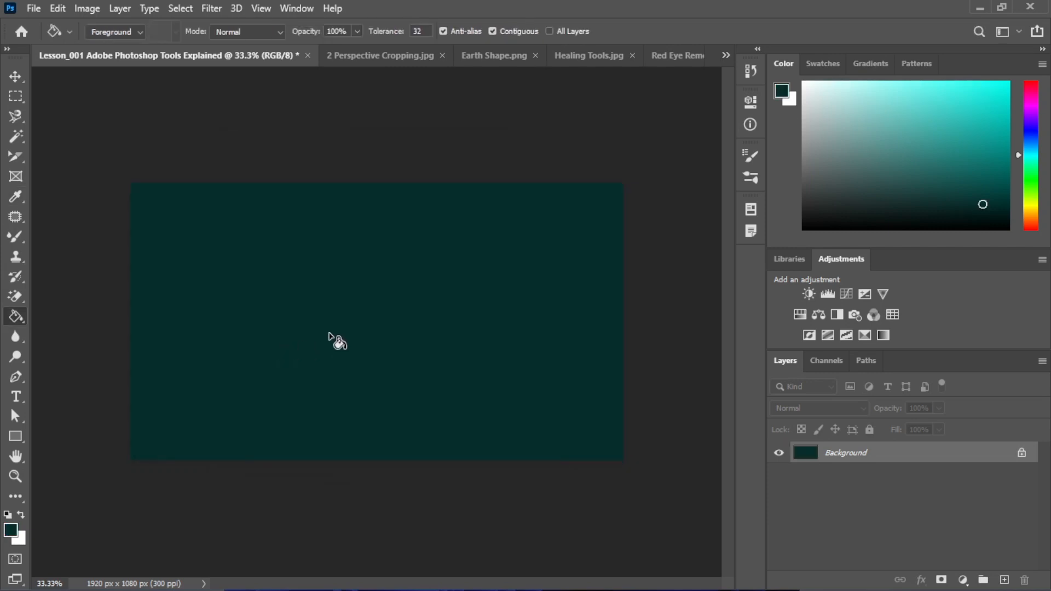
# - Undo both Paint Bucket fills and switch to the 2 Perspective Cropping.jpg image
pyautogui.hotkey('ctrl', 'z')
pyautogui.hotkey('ctrl', 'z')
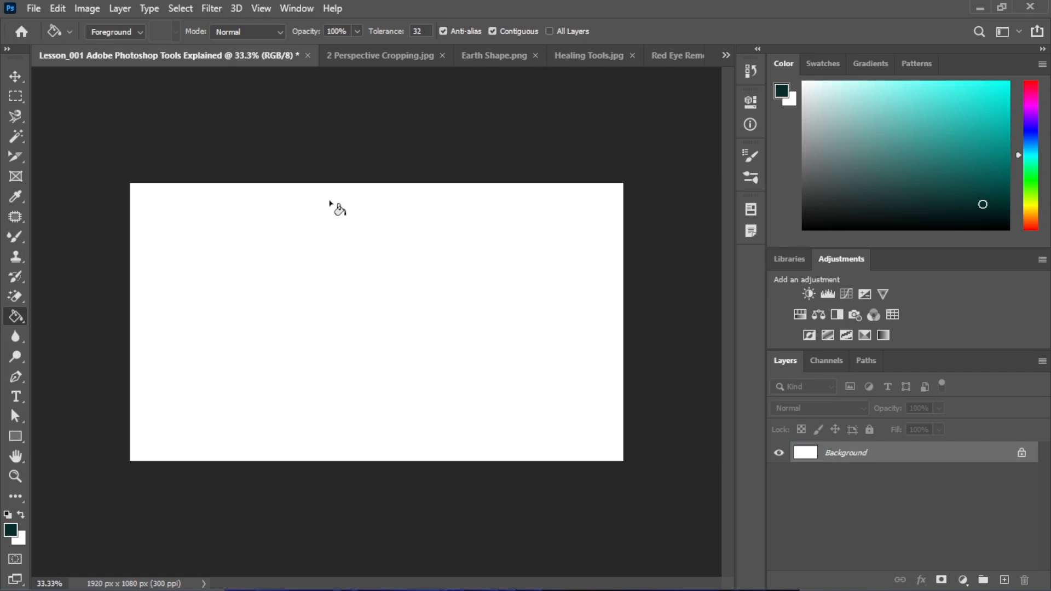
pyautogui.click(364, 56)
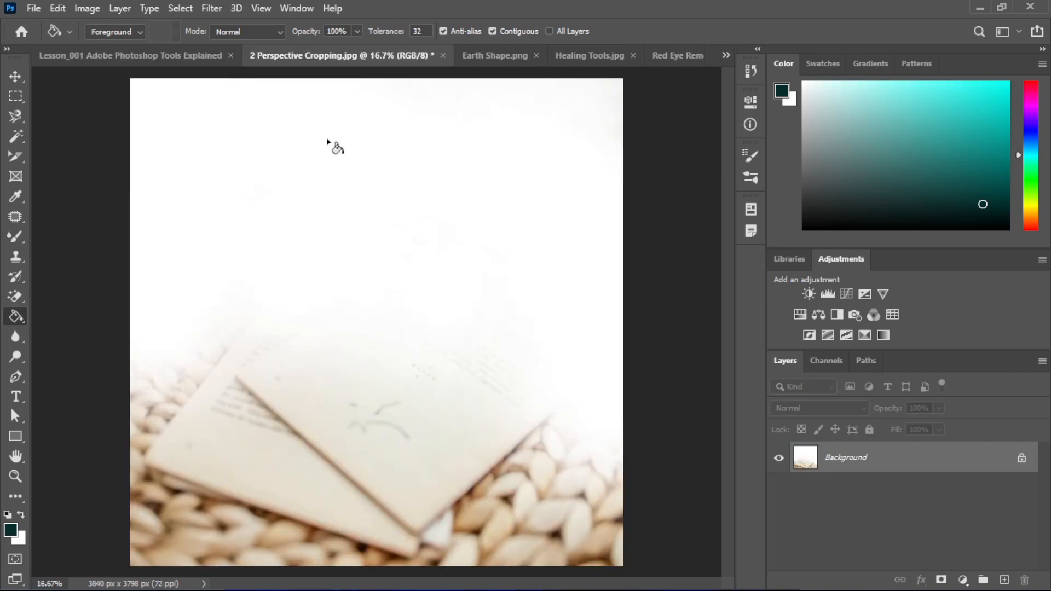
# - Switch to the Earth Shape.png image and fill the globe's blue ocean with dark teal 062d2b using the Paint Bucket
pyautogui.click(481, 54)
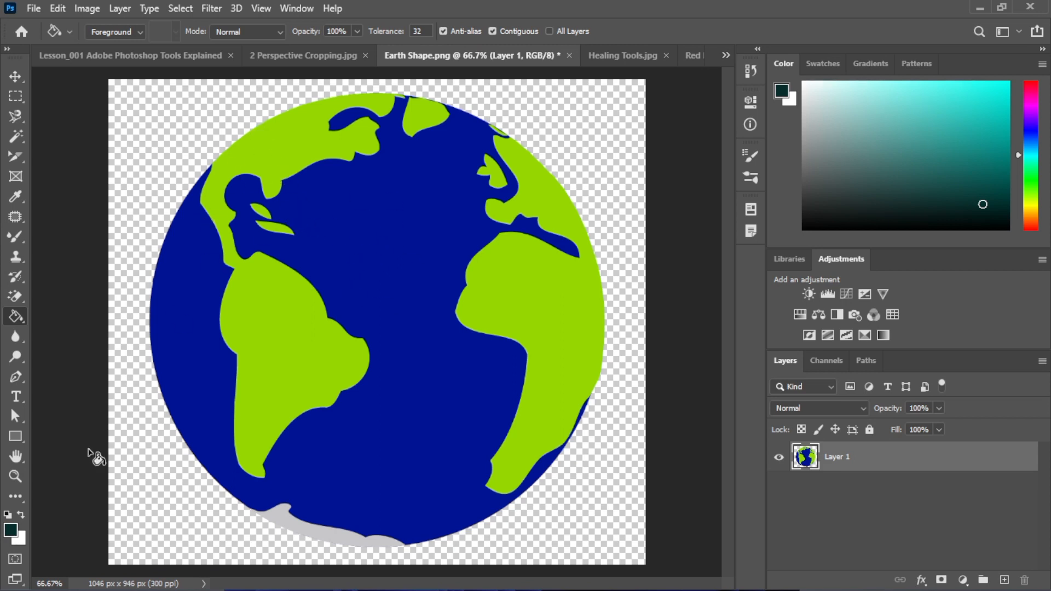
pyautogui.click(11, 533)
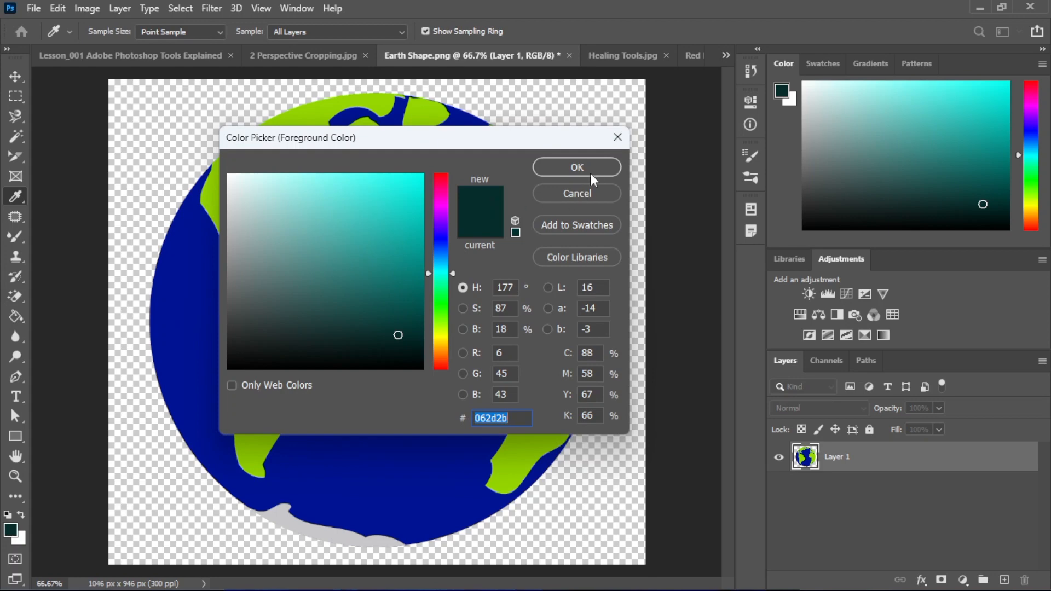
pyautogui.click(185, 329)
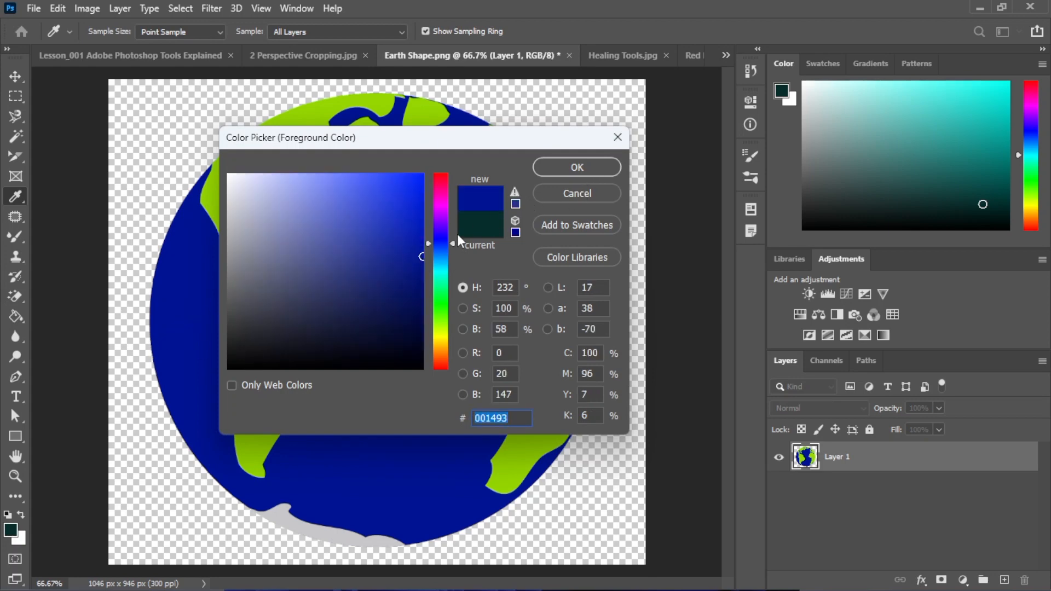
pyautogui.click(482, 226)
pyautogui.click(557, 168)
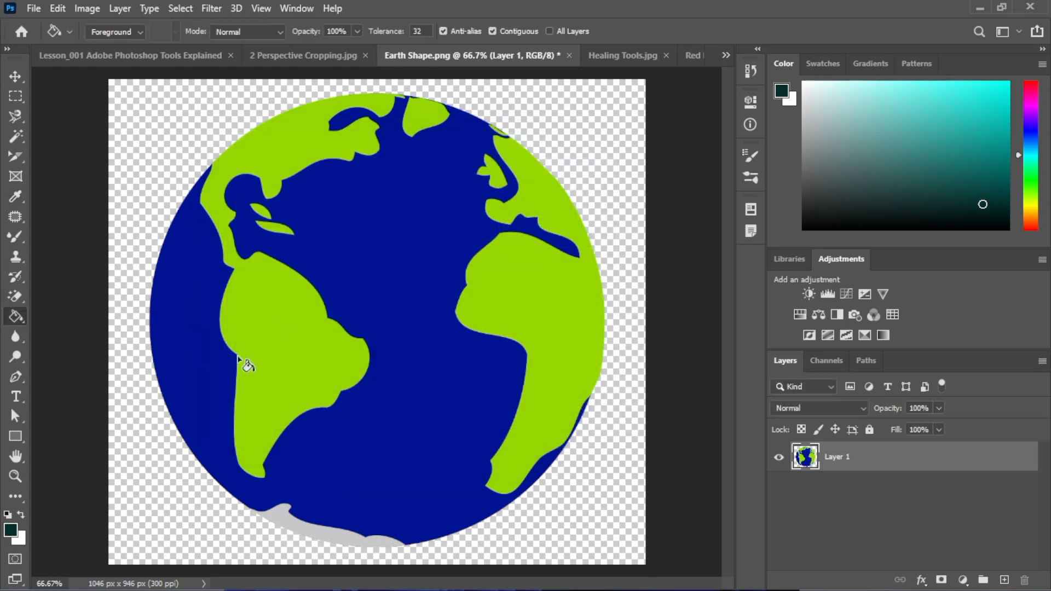
pyautogui.click(191, 357)
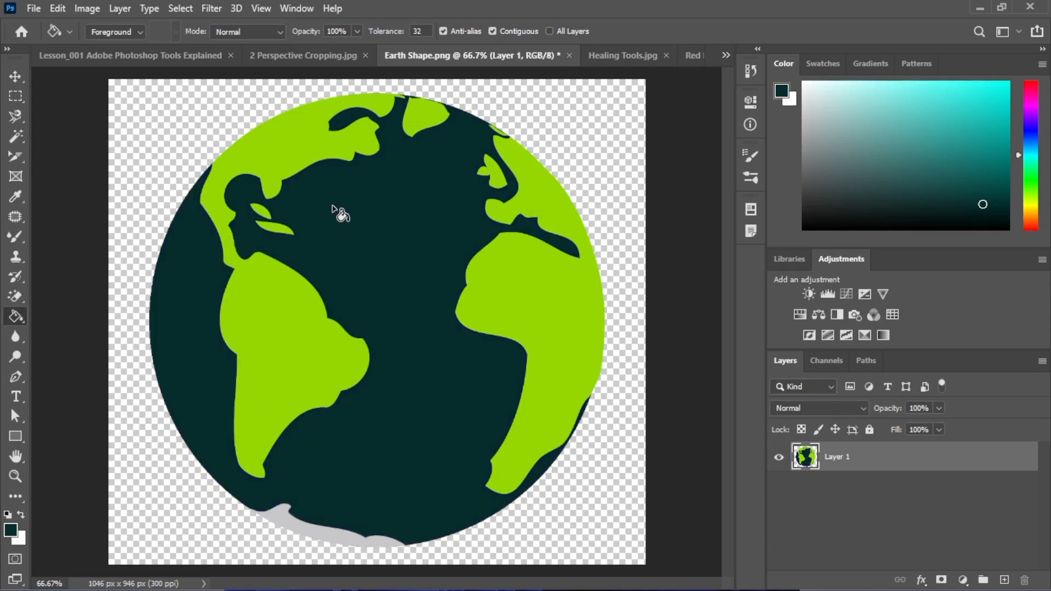
# - Keep the Paint Bucket Tool selected and set the foreground color to white ffffff
pyautogui.rightClick(7, 319)
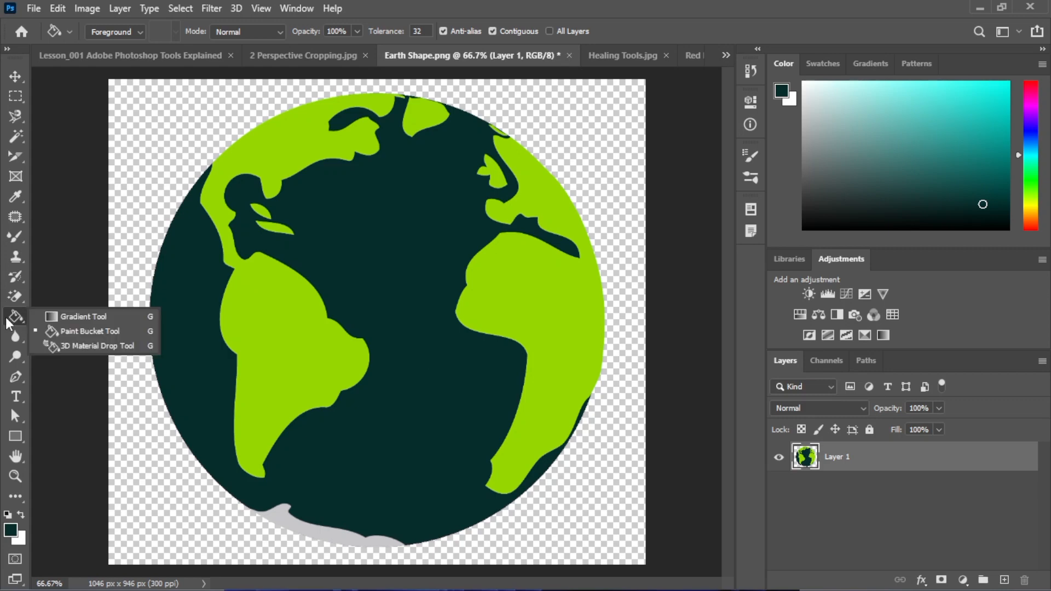
pyautogui.click(87, 330)
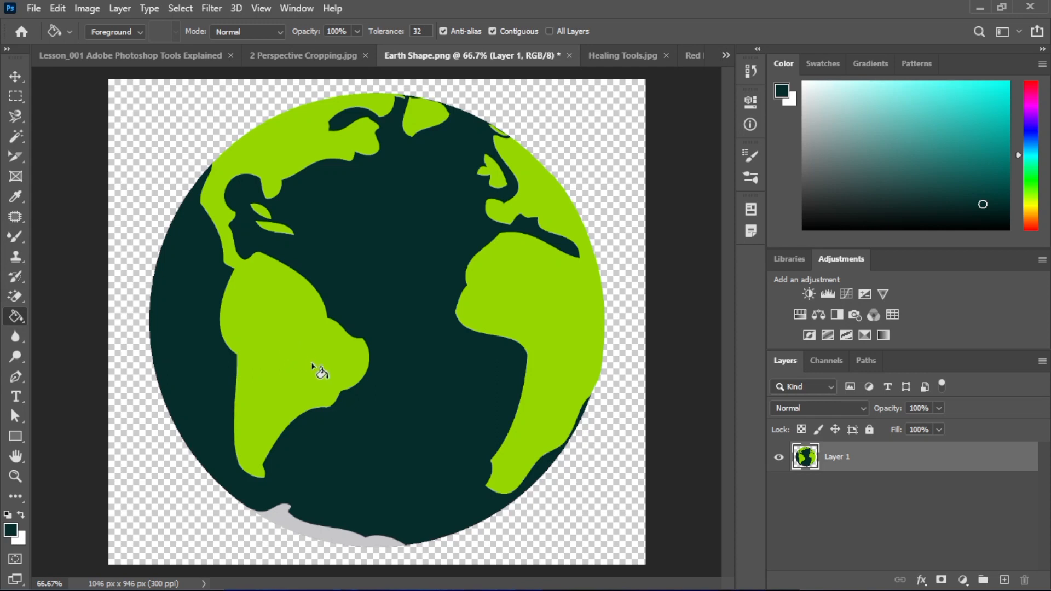
pyautogui.click(11, 535)
pyautogui.click(228, 174)
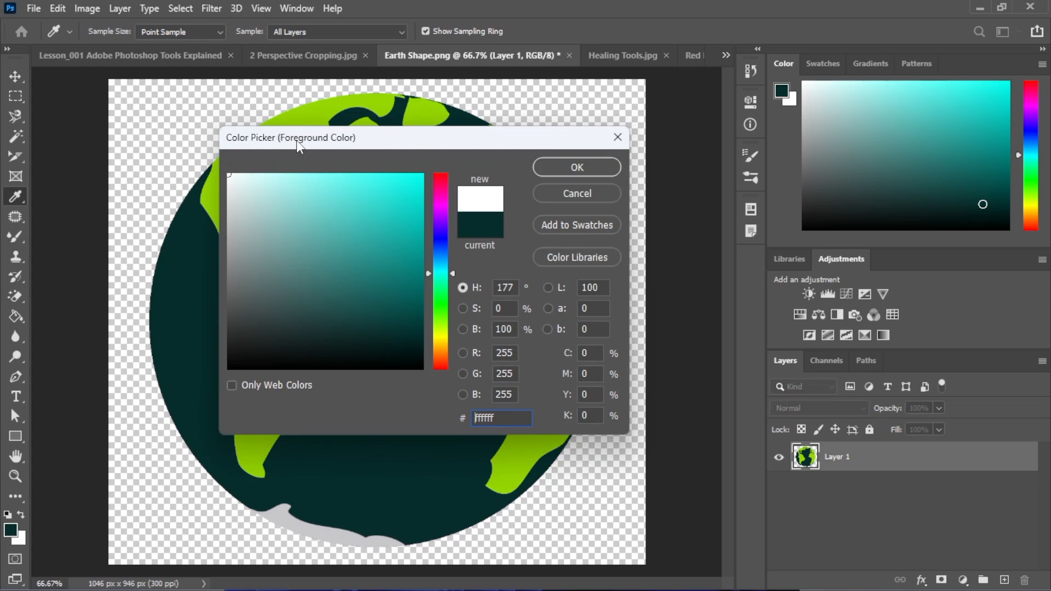
pyautogui.click(612, 167)
pyautogui.press('g')
# - Fill the globe's large green continents and the two green landmasses near its top with white
pyautogui.click(252, 327)
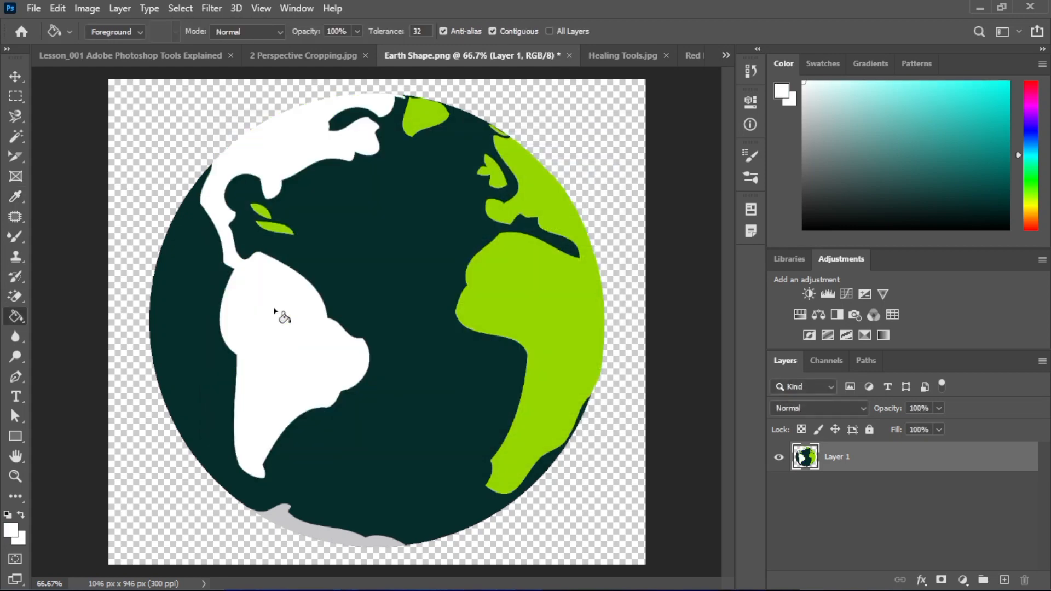
pyautogui.click(507, 293)
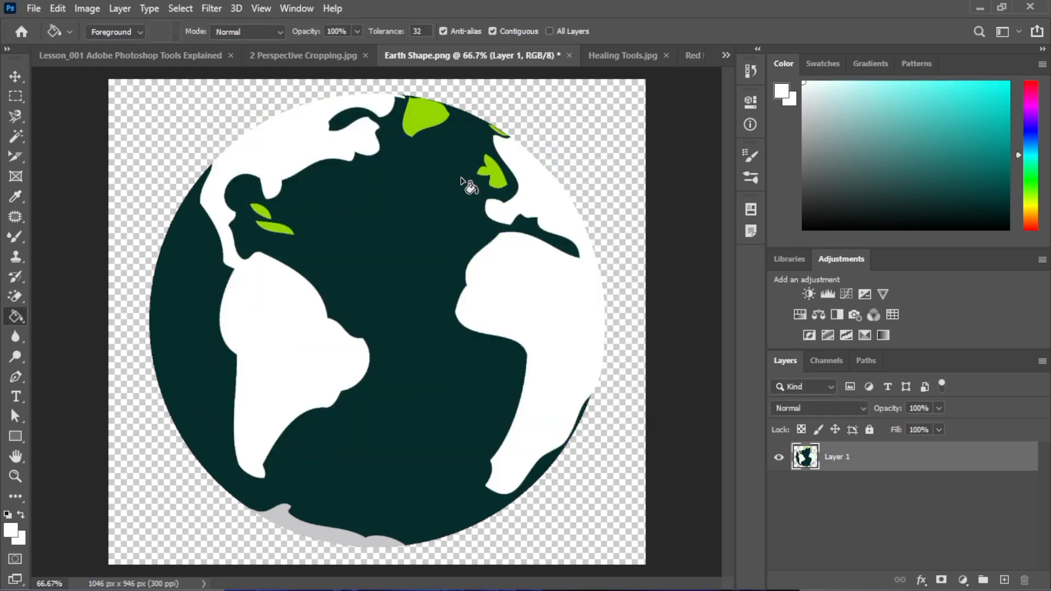
pyautogui.click(491, 172)
pyautogui.click(426, 114)
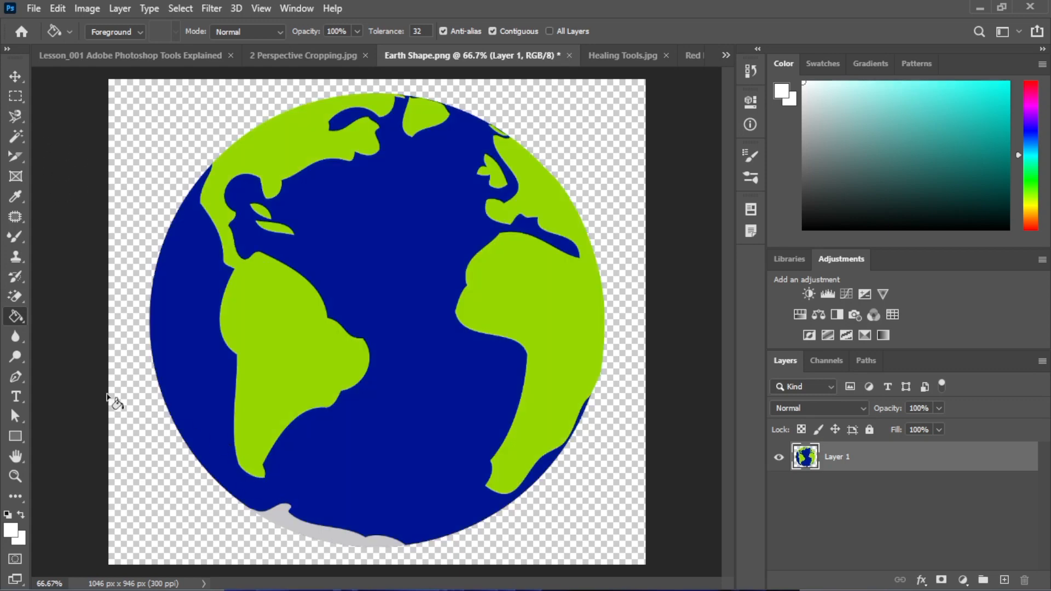
# - Select the Blur Tool and switch to the Healing Tools.jpg portrait, bringing the cheek and mouth into view
pyautogui.rightClick(17, 320)
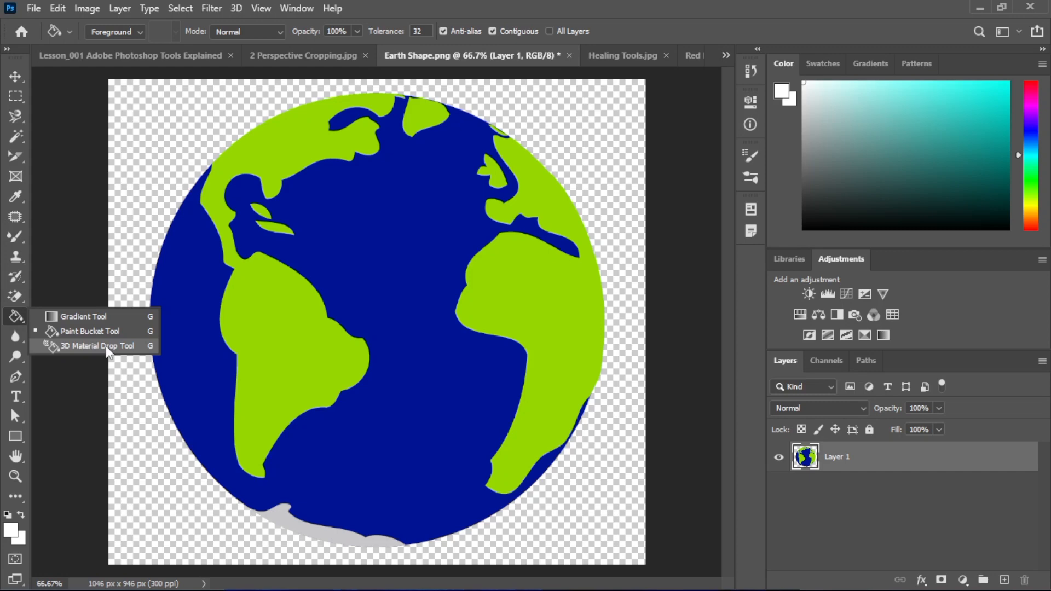
pyautogui.click(15, 336)
pyautogui.click(60, 337)
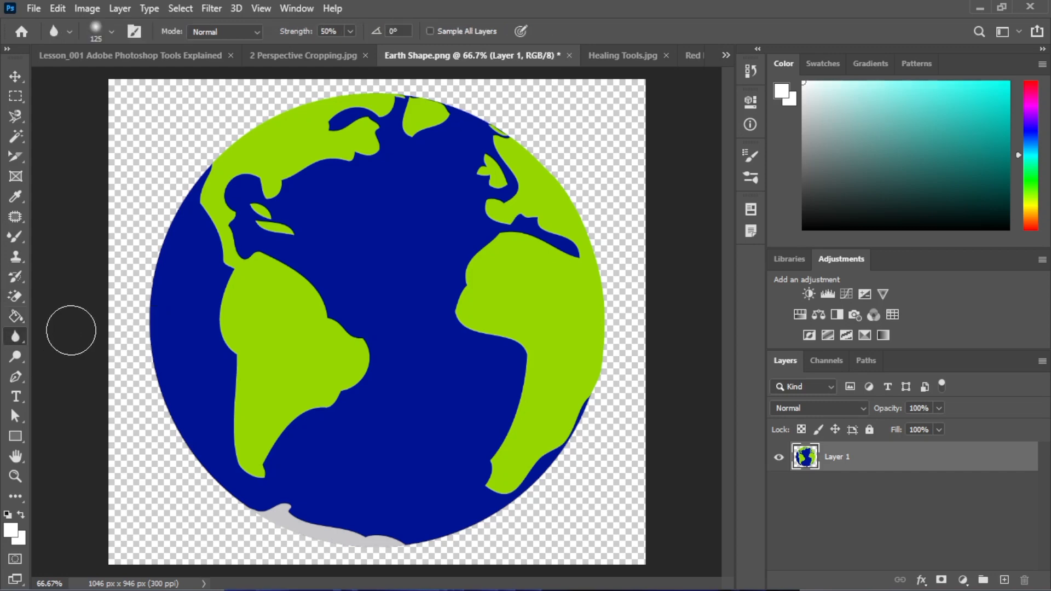
pyautogui.click(611, 51)
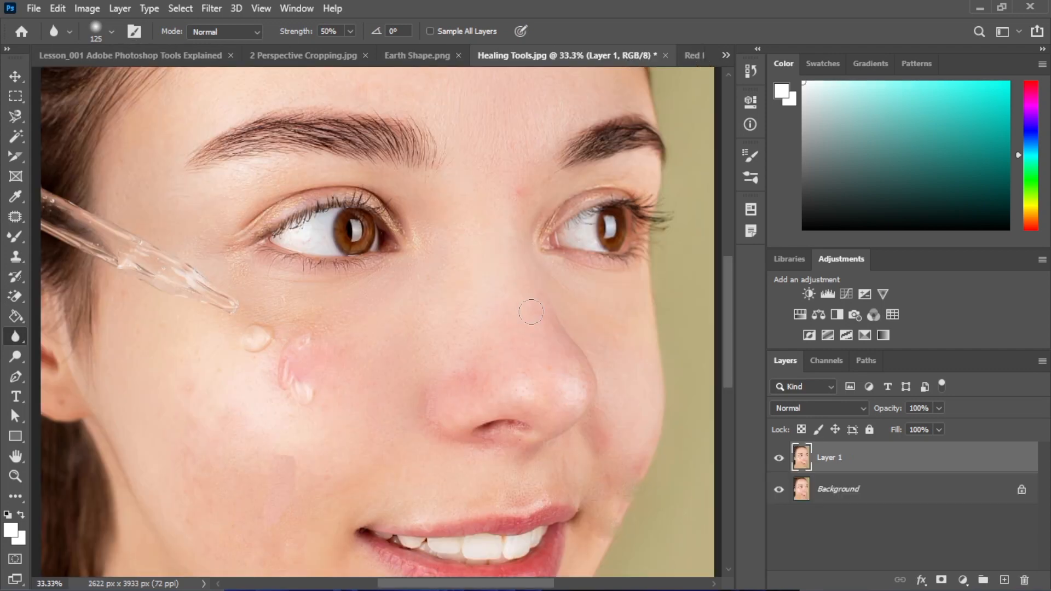
pyautogui.scroll(-5, 504, 490)
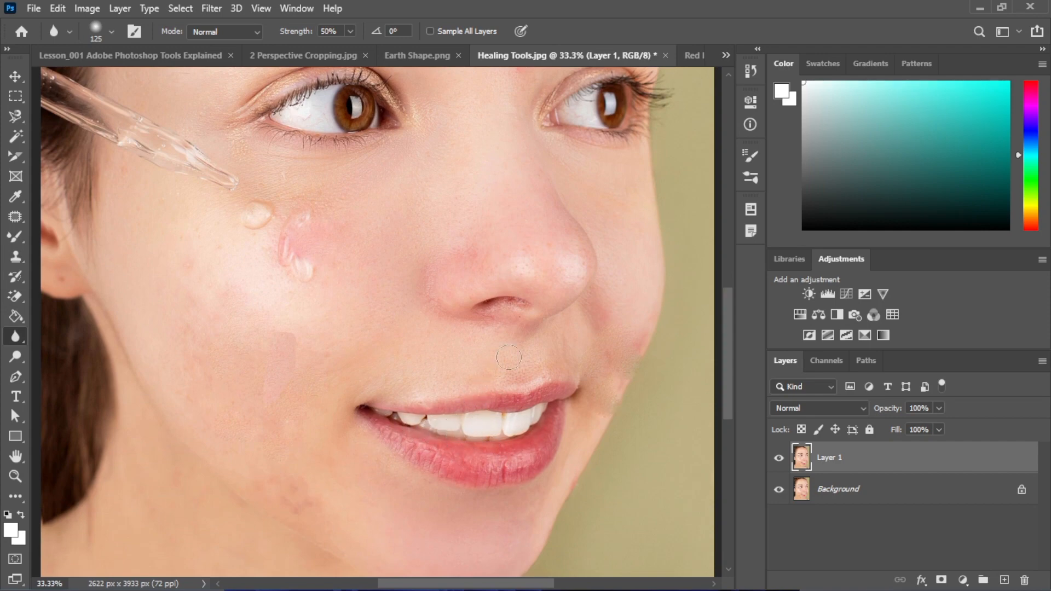
pyautogui.scroll(2, 630, 101)
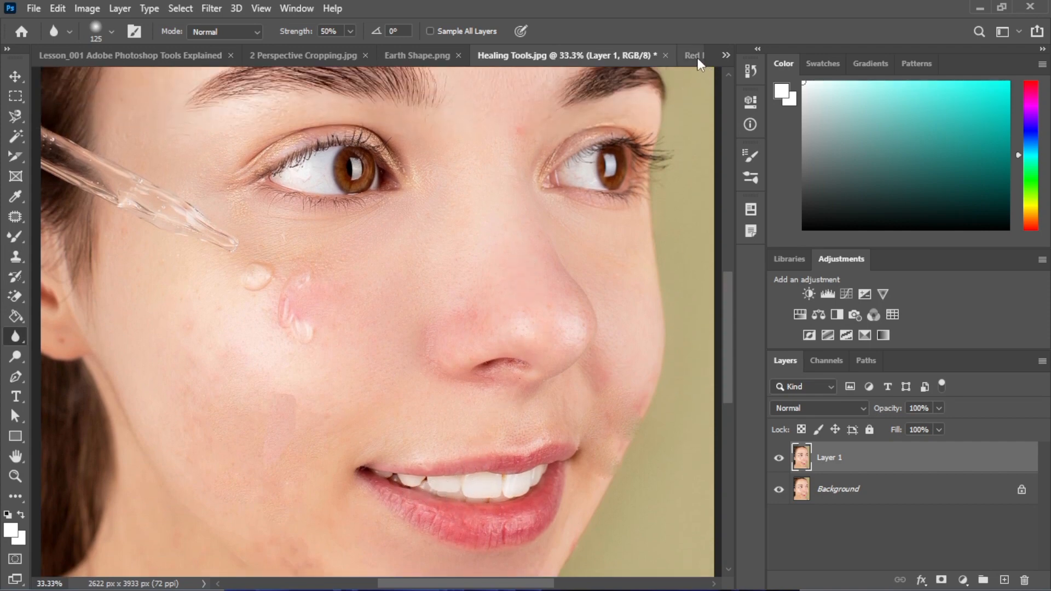
pyautogui.scroll(-3, 418, 412)
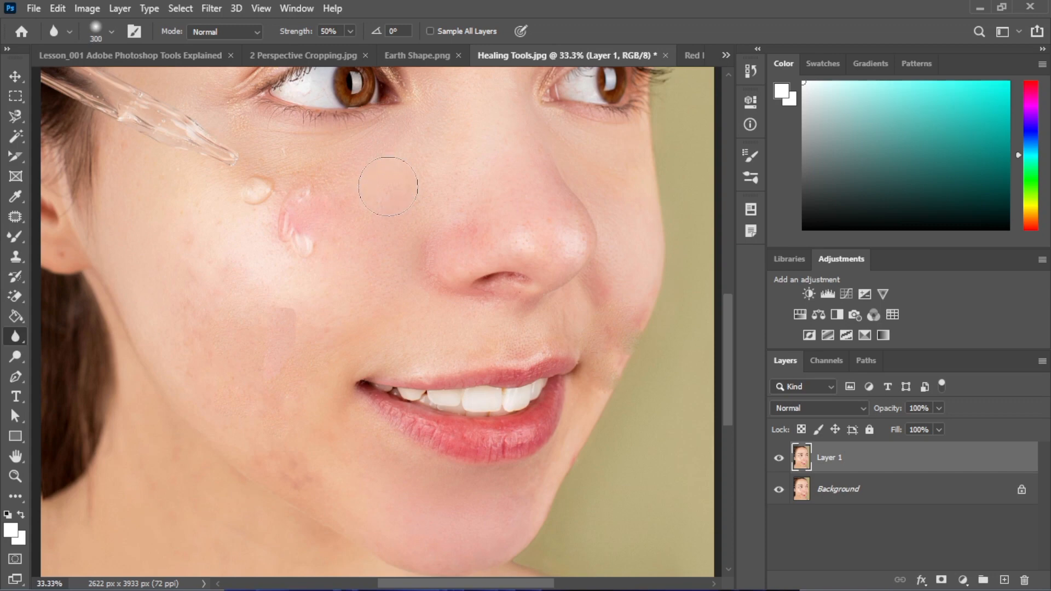
# - Enlarge the blur brush to 900 px and try it on the cheek below the dropper
pyautogui.press(']')
pyautogui.press(']')
pyautogui.moveTo(207, 190)
pyautogui.mouseDown()
pyautogui.moveTo(233, 228)
pyautogui.moveTo(258, 216)
pyautogui.moveTo(218, 203)
pyautogui.mouseUp()
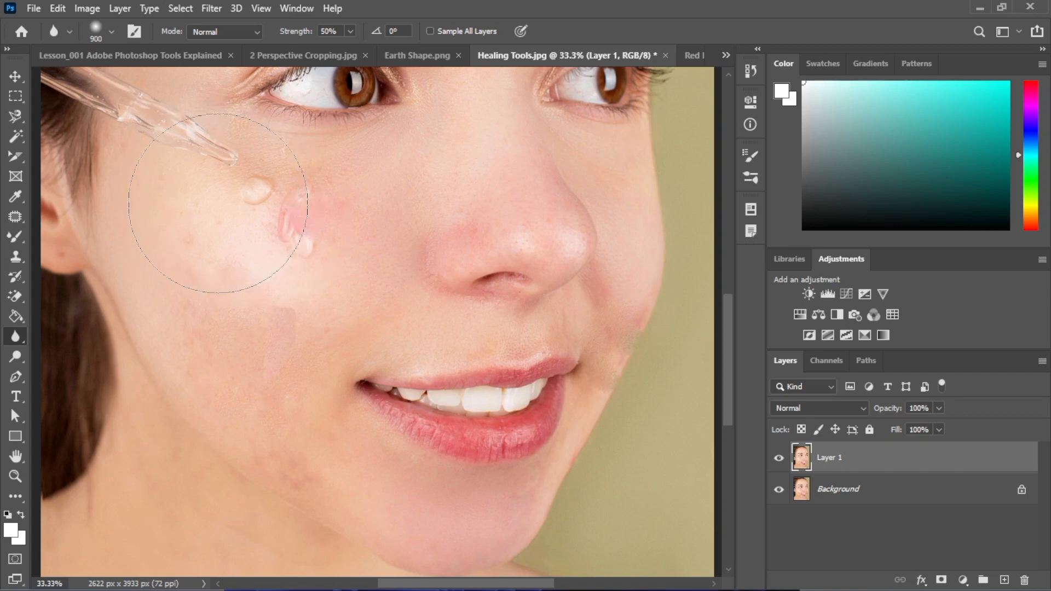
# - Switch to the Lesson_001 Adobe Photoshop Tools Explained document, review the Blur Tool's blend modes and keep Normal
pyautogui.click(413, 54)
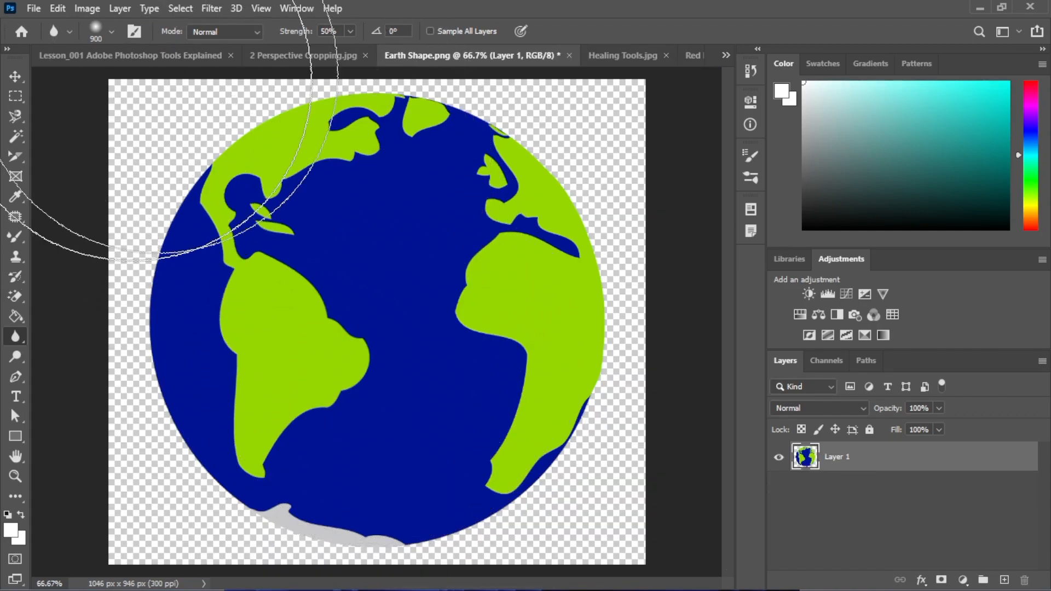
pyautogui.click(265, 57)
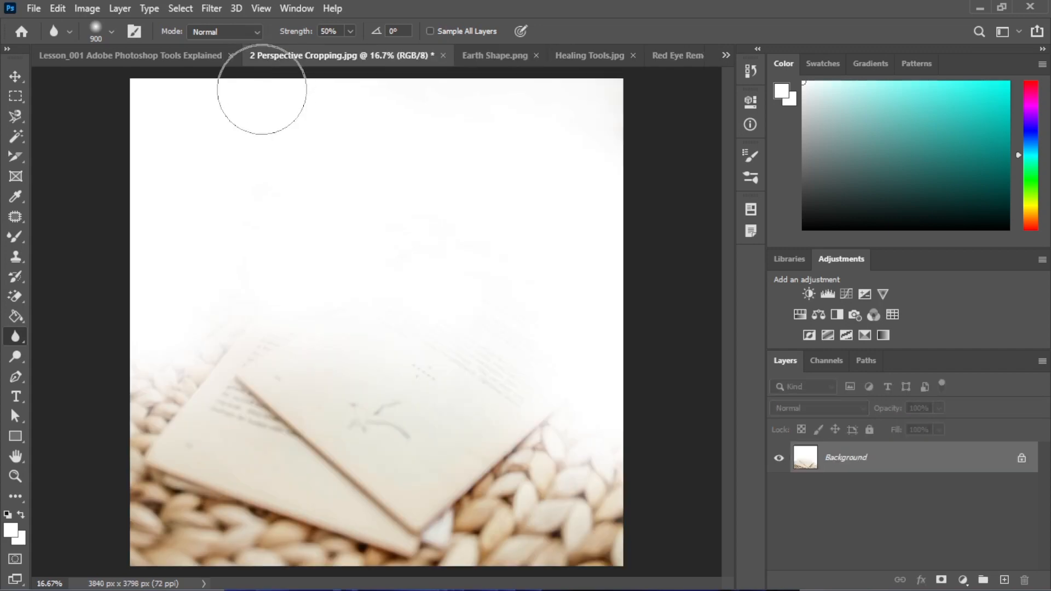
pyautogui.click(188, 59)
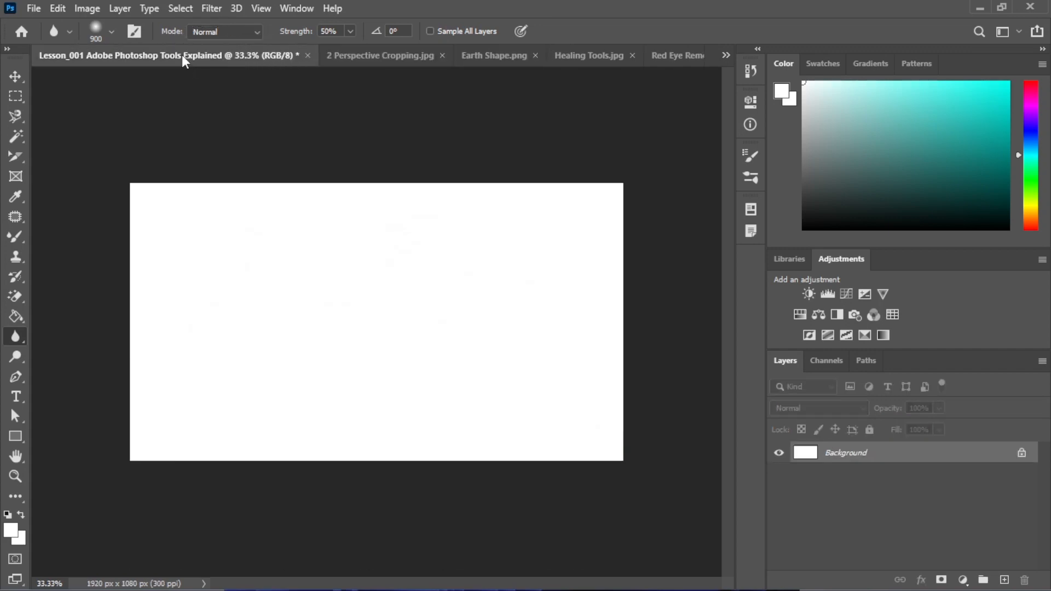
pyautogui.click(232, 31)
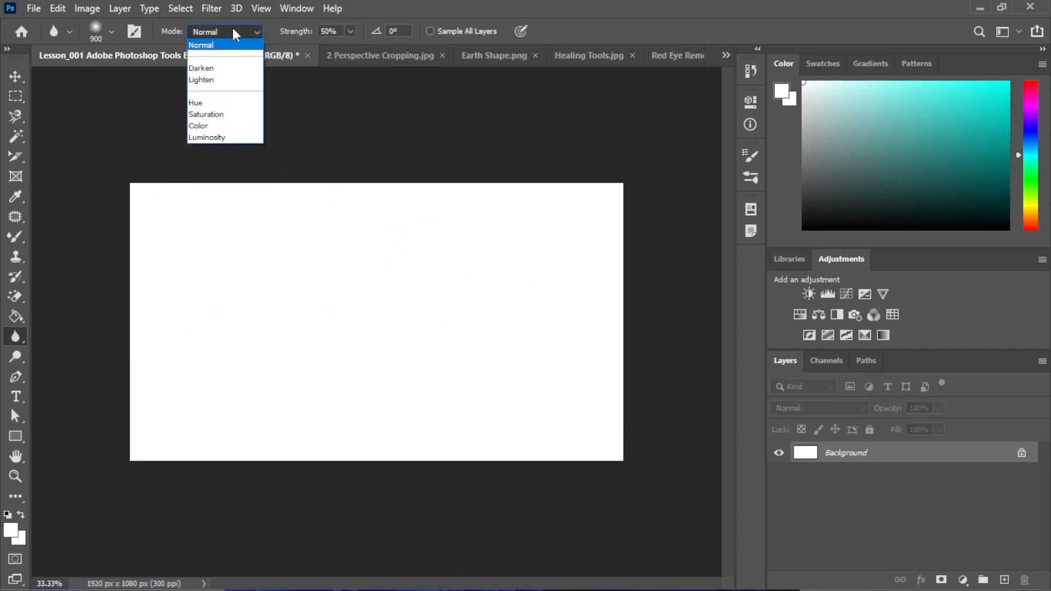
pyautogui.click(194, 47)
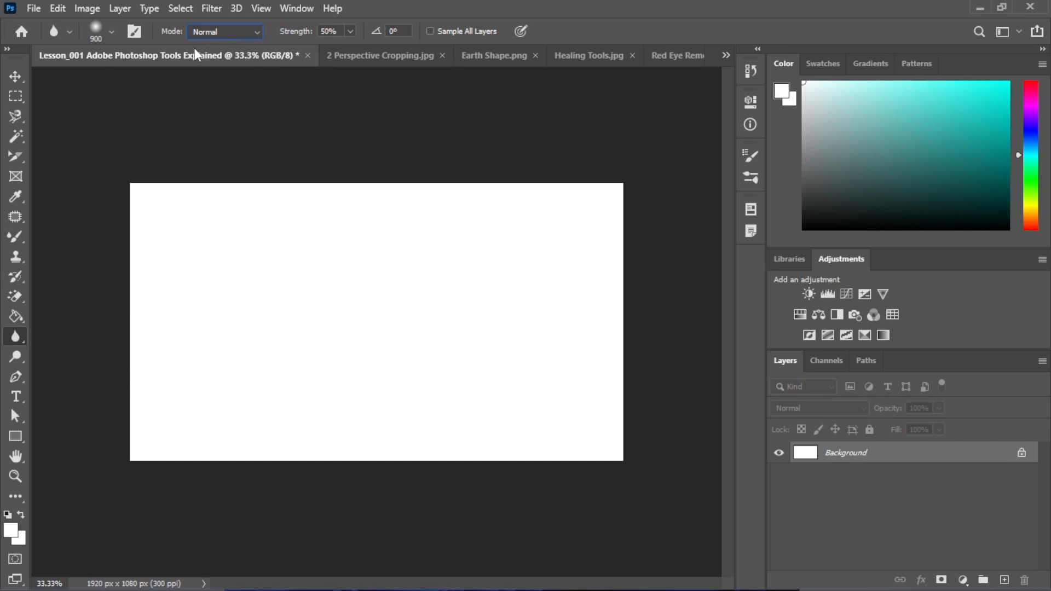
# - Switch to the Red Eye Remove.jpg image and set the blur brush size to 150 px, trying sizes up to 250 px
pyautogui.click(567, 57)
pyautogui.click(692, 55)
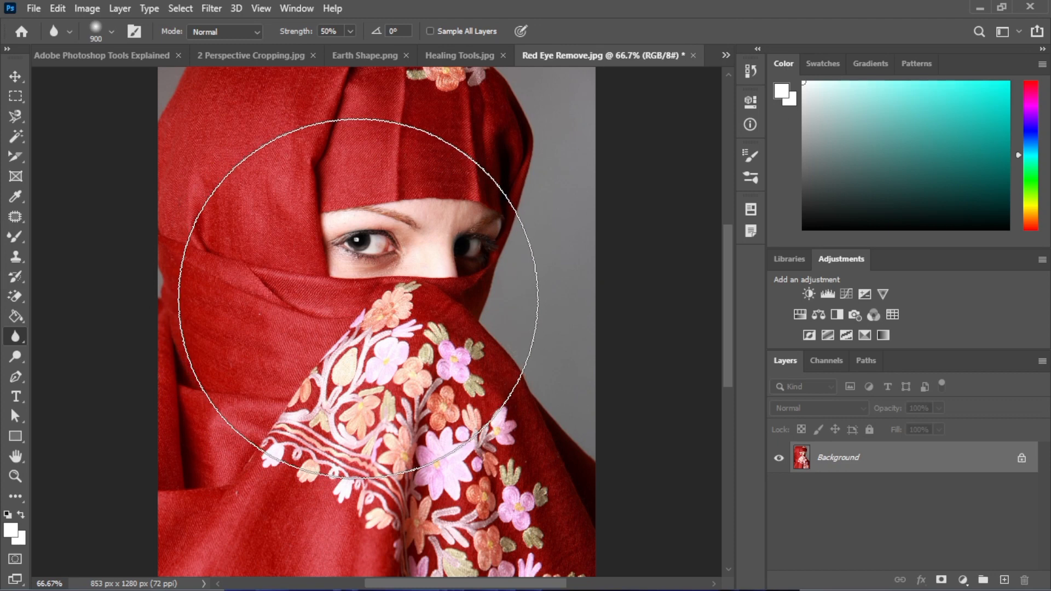
pyautogui.press('[')
pyautogui.press('[')
pyautogui.press('[')
pyautogui.press('[')
pyautogui.press('[')
pyautogui.press('[')
pyautogui.press('[')
pyautogui.press('[')
pyautogui.press('[')
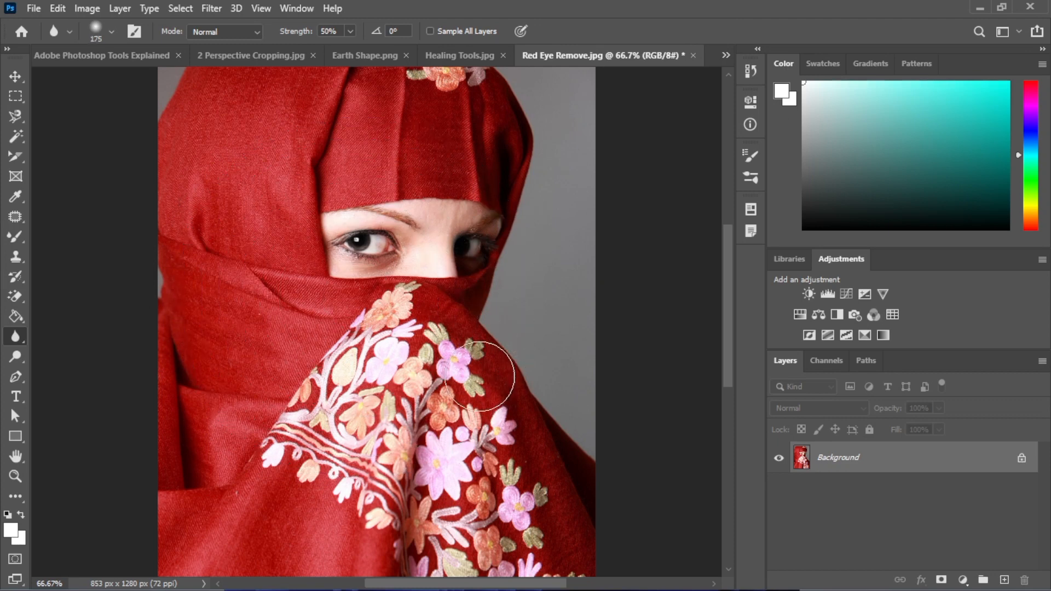
pyautogui.press(']')
pyautogui.press(']')
pyautogui.press(']')
pyautogui.press(']')
pyautogui.press(']')
pyautogui.press(']')
pyautogui.press(']')
pyautogui.press(']')
pyautogui.press(']')
pyautogui.press(']')
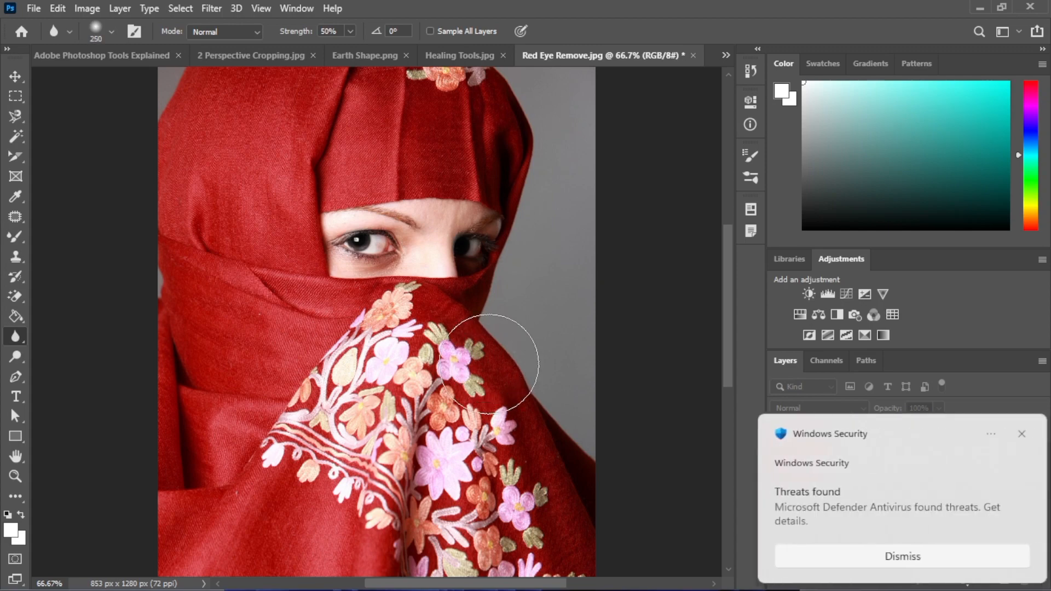
pyautogui.press('[')
pyautogui.press('[')
pyautogui.press('[')
pyautogui.press('[')
pyautogui.press('[')
pyautogui.press('[')
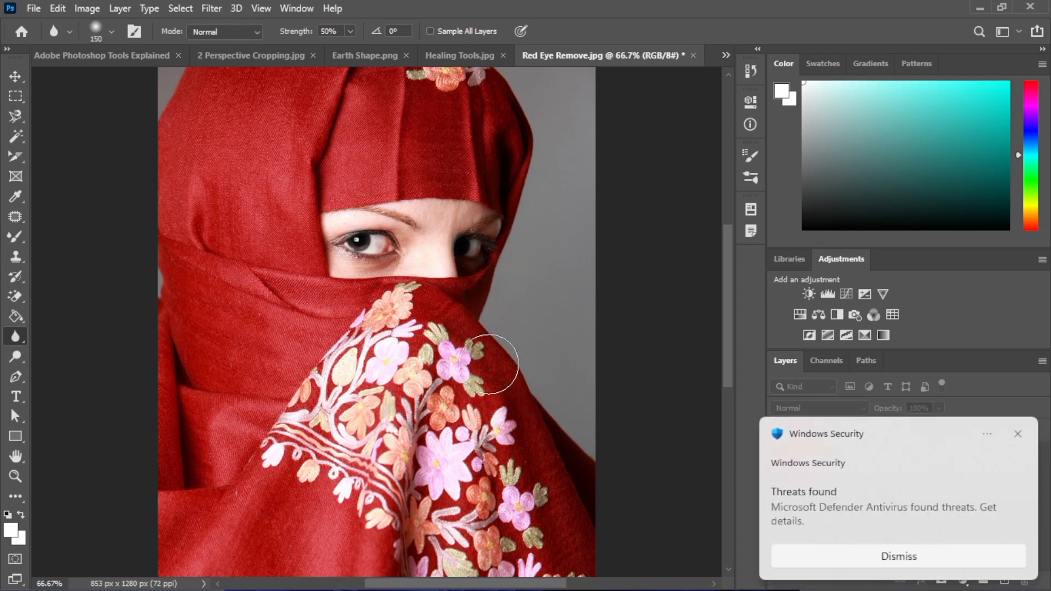
# - Reduce the blur brush to 40 px for working on the scarf's embroidery at 200% view
pyautogui.hotkey('ctrl', '+')
pyautogui.hotkey('ctrl', '+')
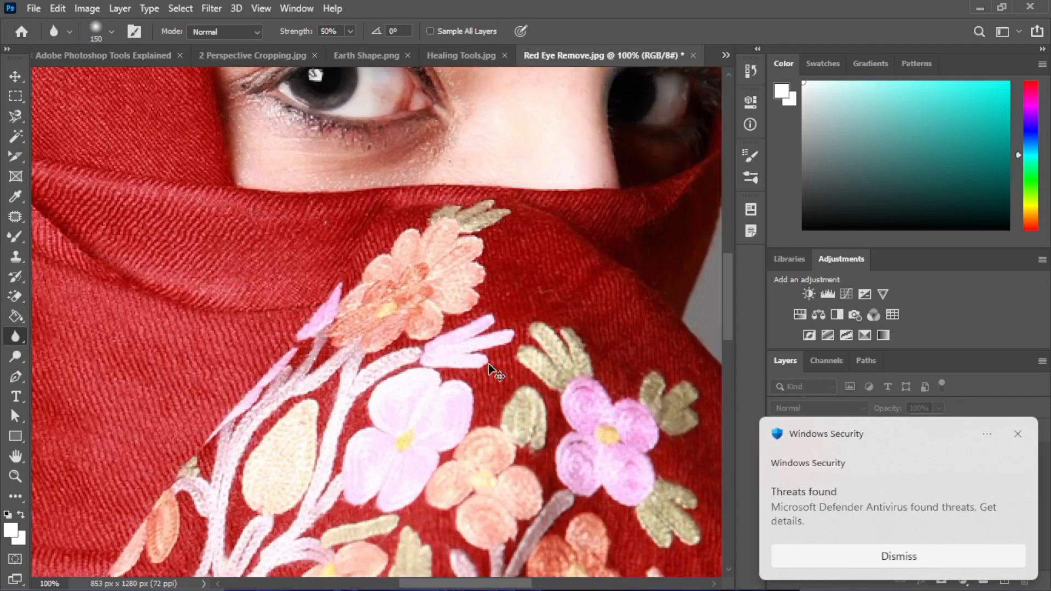
pyautogui.press('[')
pyautogui.press('[')
pyautogui.press('[')
pyautogui.press('[')
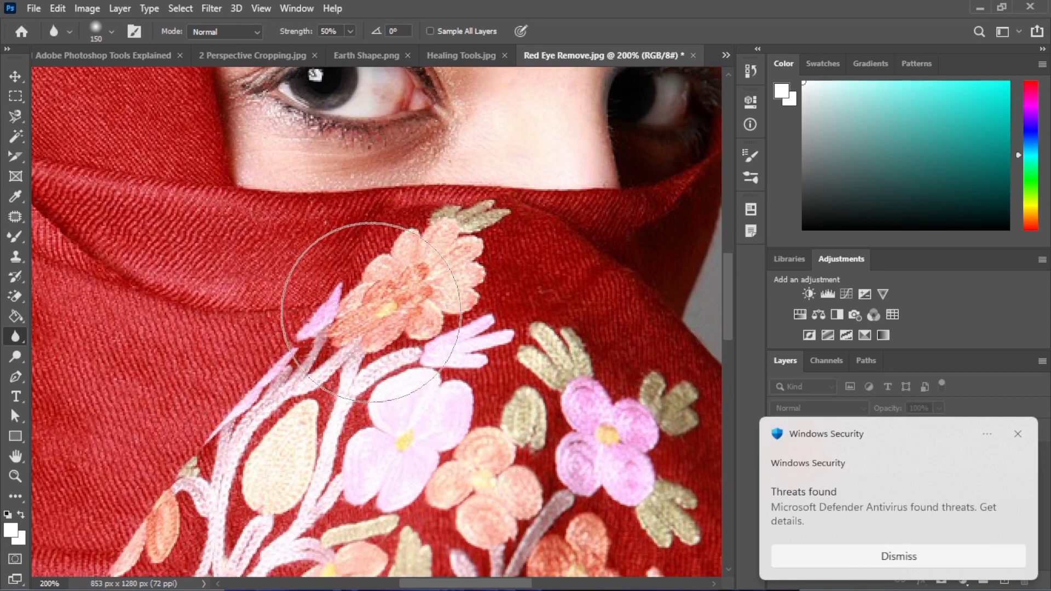
pyautogui.press('[')
pyautogui.press('[')
pyautogui.press('[')
pyautogui.press('[')
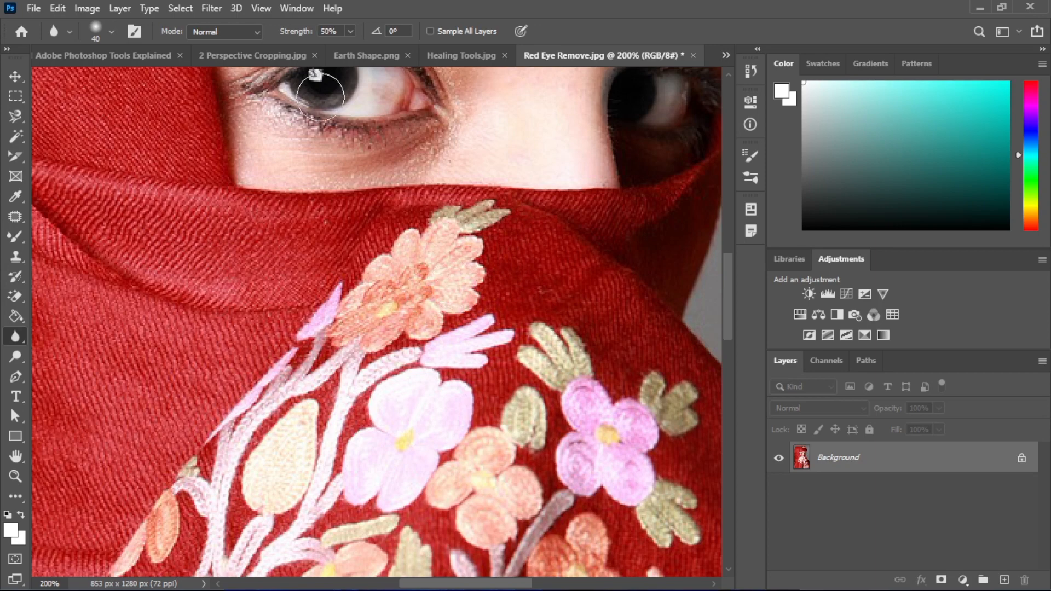
# - Set the blur strength to 100% and blur the uppermost orange embroidered flower and the fabric around it
pyautogui.click(349, 31)
pyautogui.moveTo(350, 47); pyautogui.dragTo(393, 54)
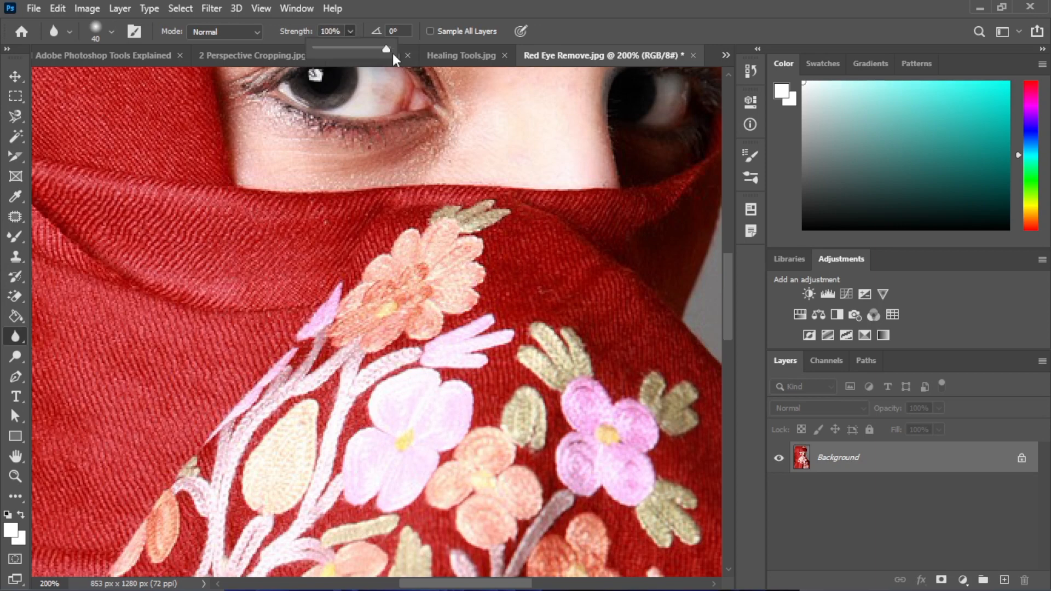
pyautogui.click(491, 282)
pyautogui.moveTo(476, 298)
pyautogui.mouseDown()
pyautogui.moveTo(453, 276)
pyautogui.moveTo(490, 243)
pyautogui.moveTo(466, 254)
pyautogui.moveTo(458, 216)
pyautogui.moveTo(457, 232)
pyautogui.moveTo(500, 214)
pyautogui.moveTo(365, 269)
pyautogui.moveTo(318, 339)
pyautogui.moveTo(266, 328)
pyautogui.moveTo(360, 346)
pyautogui.moveTo(432, 326)
pyautogui.moveTo(299, 335)
pyautogui.moveTo(419, 283)
pyautogui.moveTo(431, 384)
pyautogui.mouseUp()
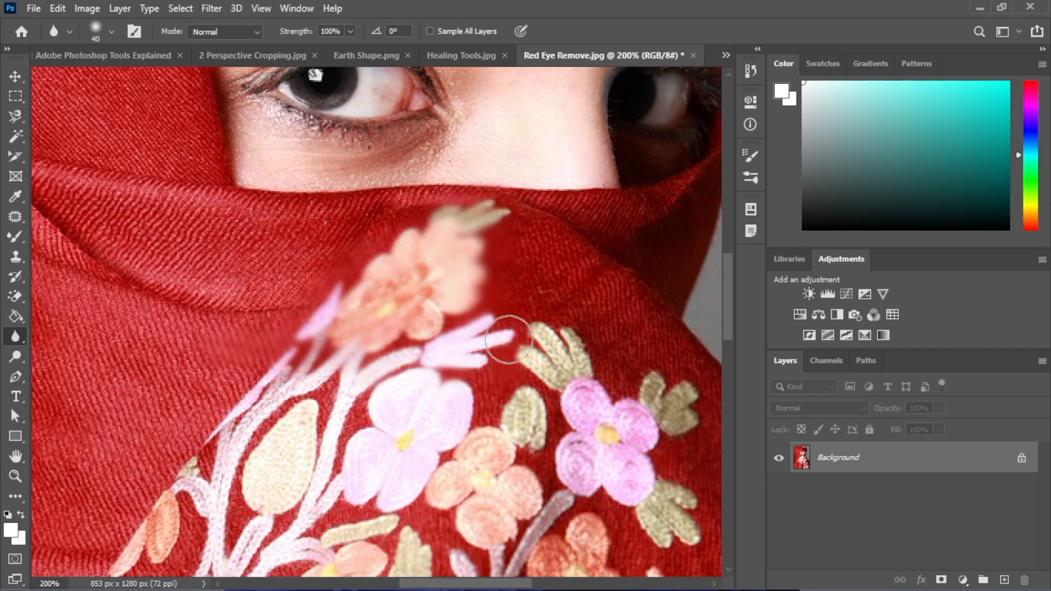
# - Enlarge the blur brush to 125 px and blur more of the embroidered flowers and the red scarf fabric beside them
pyautogui.press(']')
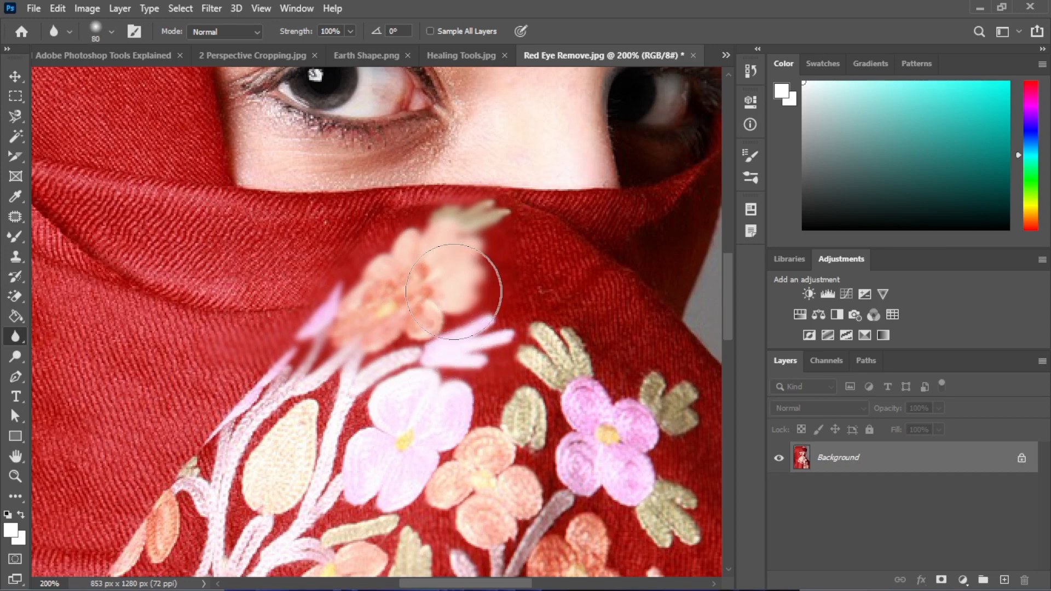
pyautogui.press(']')
pyautogui.press(']')
pyautogui.press(']')
pyautogui.press(']')
pyautogui.press(']')
pyautogui.press(']')
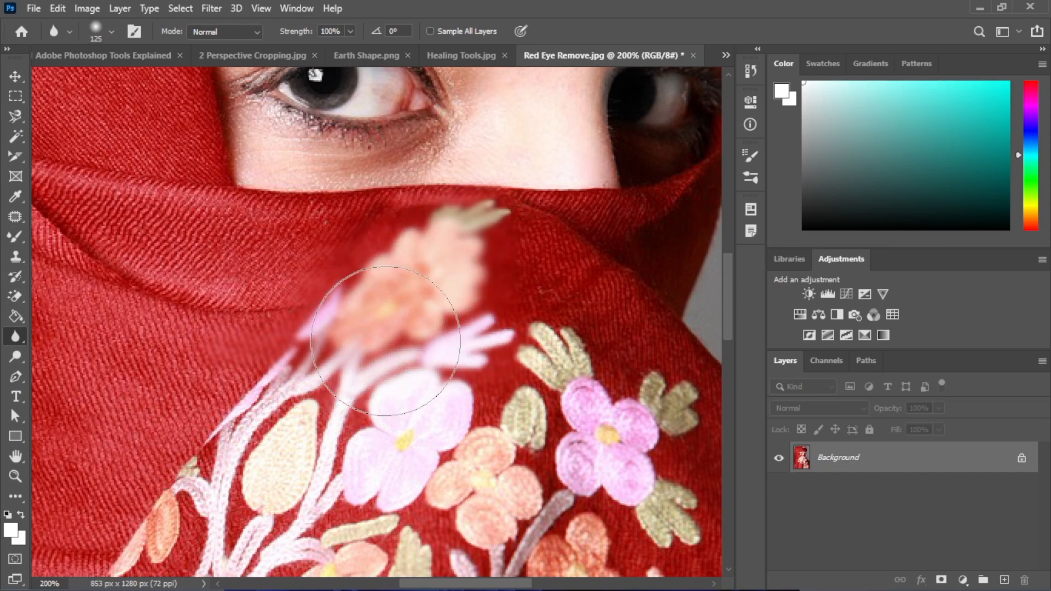
pyautogui.moveTo(164, 233); pyautogui.dragTo(263, 230)
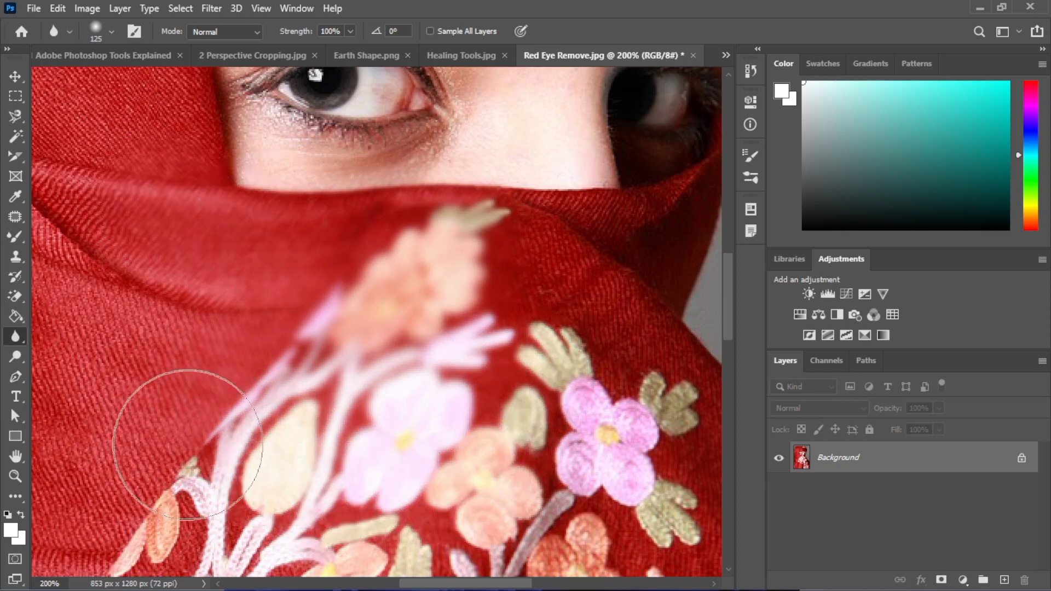
# - Switch to the Sharpen Tool and sharpen the lower lashes of the brighter eye
pyautogui.rightClick(22, 341)
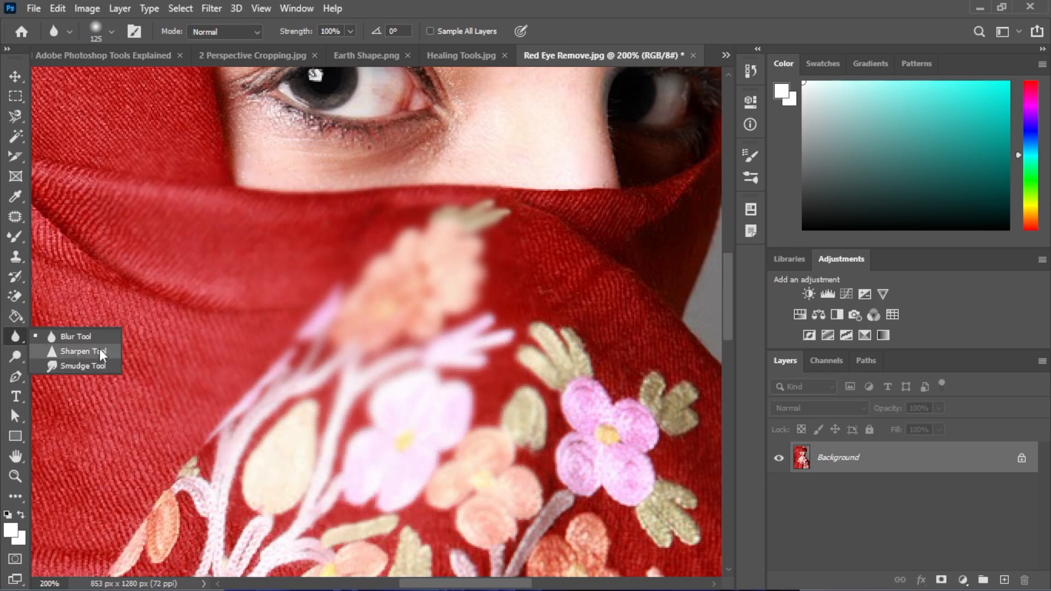
pyautogui.click(98, 349)
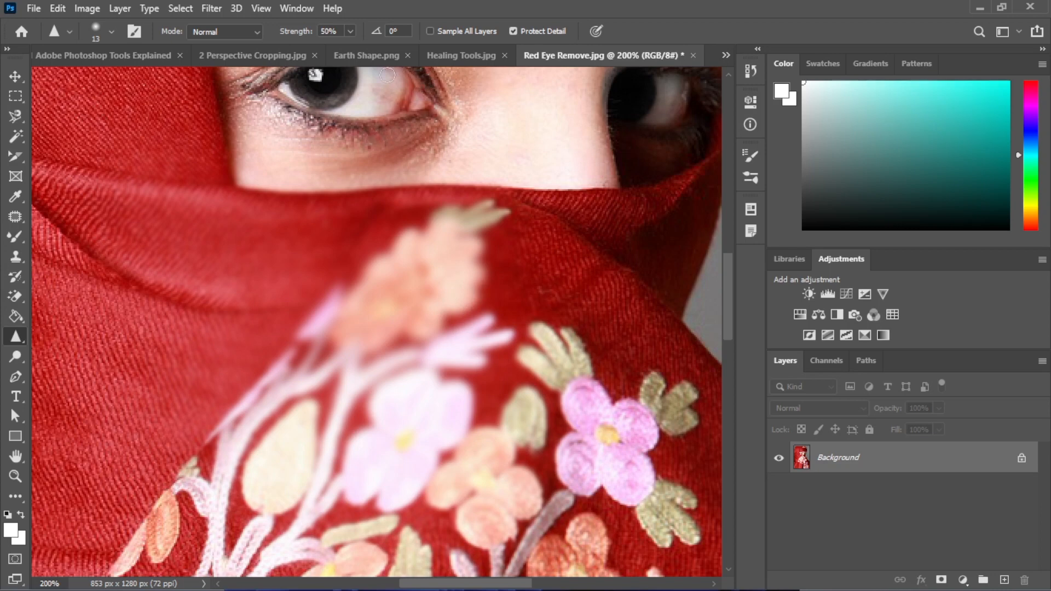
pyautogui.scroll(5, 290, 243)
pyautogui.scroll(2, 297, 239)
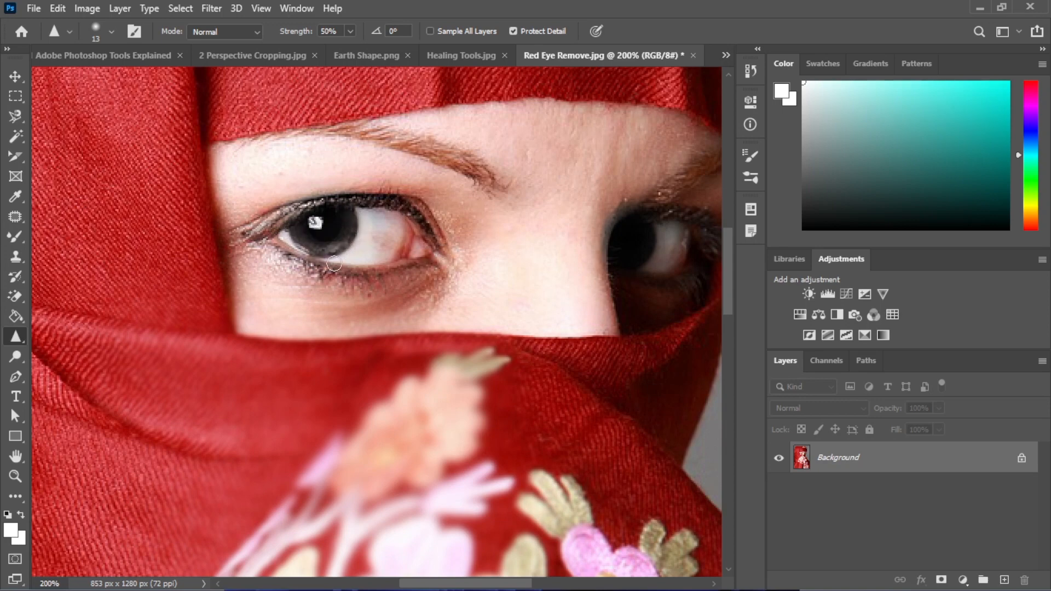
pyautogui.moveTo(355, 289); pyautogui.dragTo(422, 263)
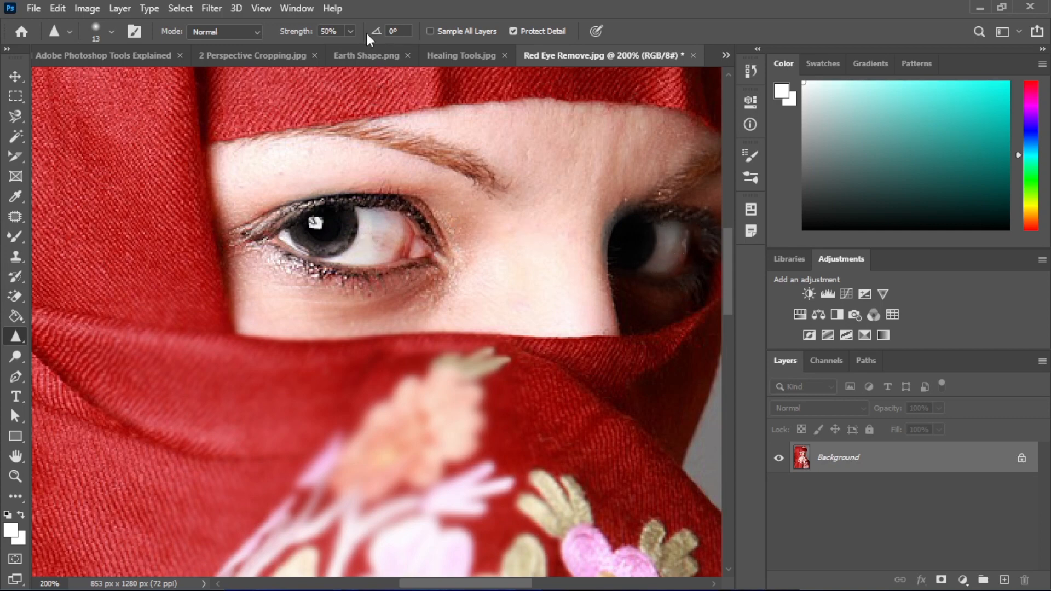
# - Set the sharpen strength to 100% and sharpen the iris and lashes of the brighter eye
pyautogui.click(351, 31)
pyautogui.moveTo(345, 50); pyautogui.dragTo(386, 50)
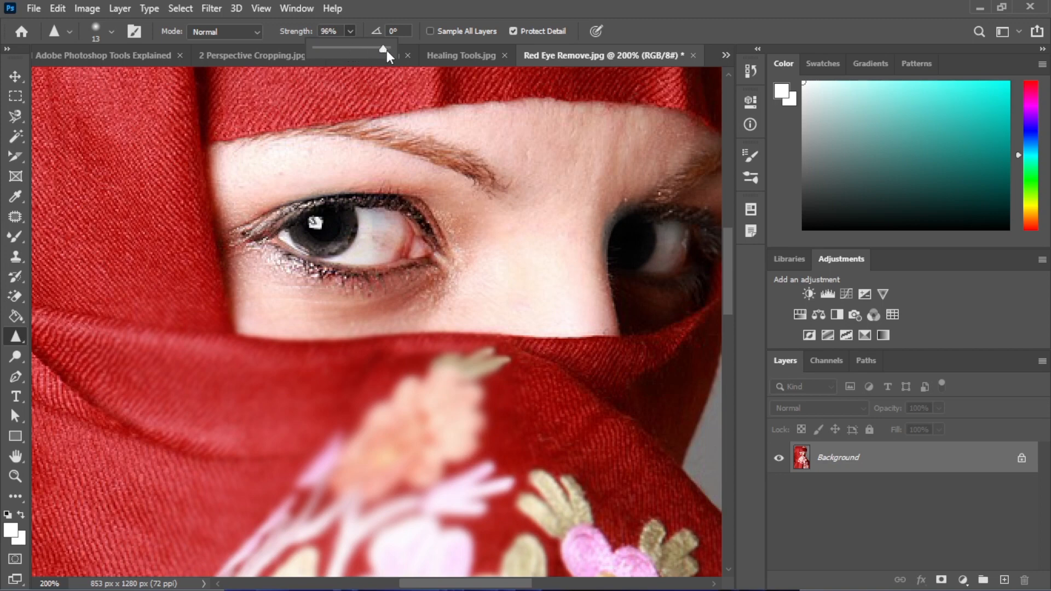
pyautogui.moveTo(345, 209)
pyautogui.mouseDown()
pyautogui.moveTo(335, 245)
pyautogui.moveTo(312, 252)
pyautogui.moveTo(357, 248)
pyautogui.moveTo(291, 233)
pyautogui.moveTo(342, 236)
pyautogui.moveTo(318, 249)
pyautogui.moveTo(356, 254)
pyautogui.mouseUp()
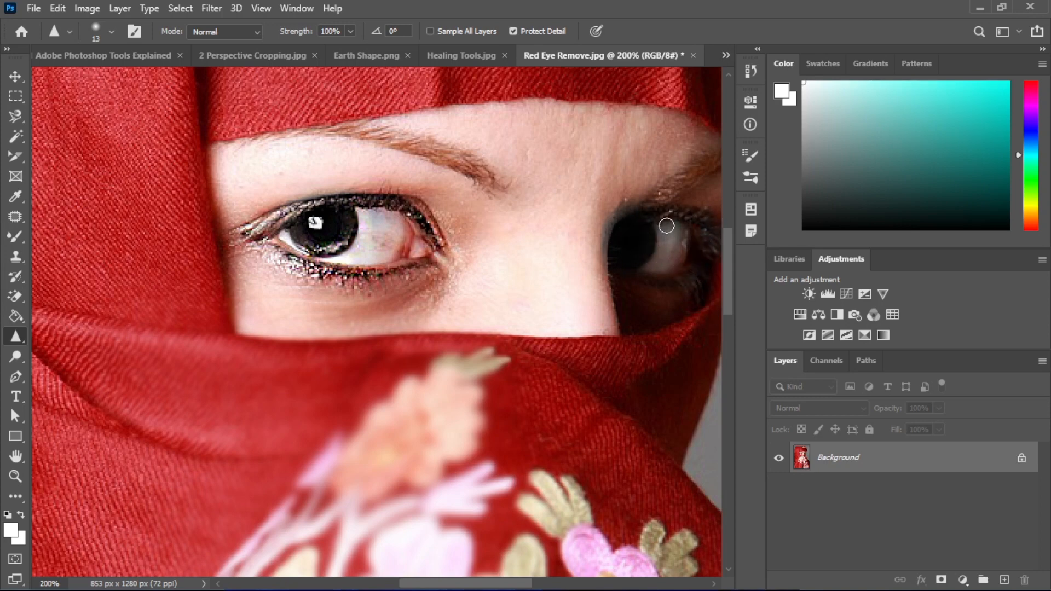
# - Sharpen the shadowed eye and enlarge the sharpen brush to 40 px
pyautogui.press(']')
pyautogui.press(']')
pyautogui.press(']')
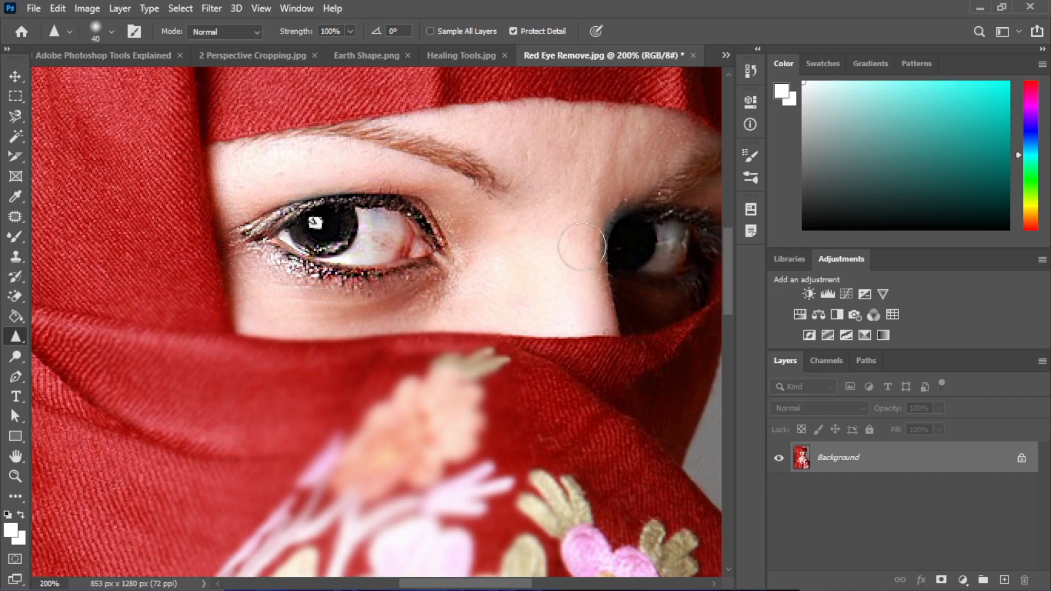
# - Compare the sharpened eyes with the blurred embroidery at several zoom levels between 66.67% and 200%
pyautogui.hotkey('ctrl', '-')
pyautogui.hotkey('ctrl', '-')
pyautogui.hotkey('ctrl', '-')
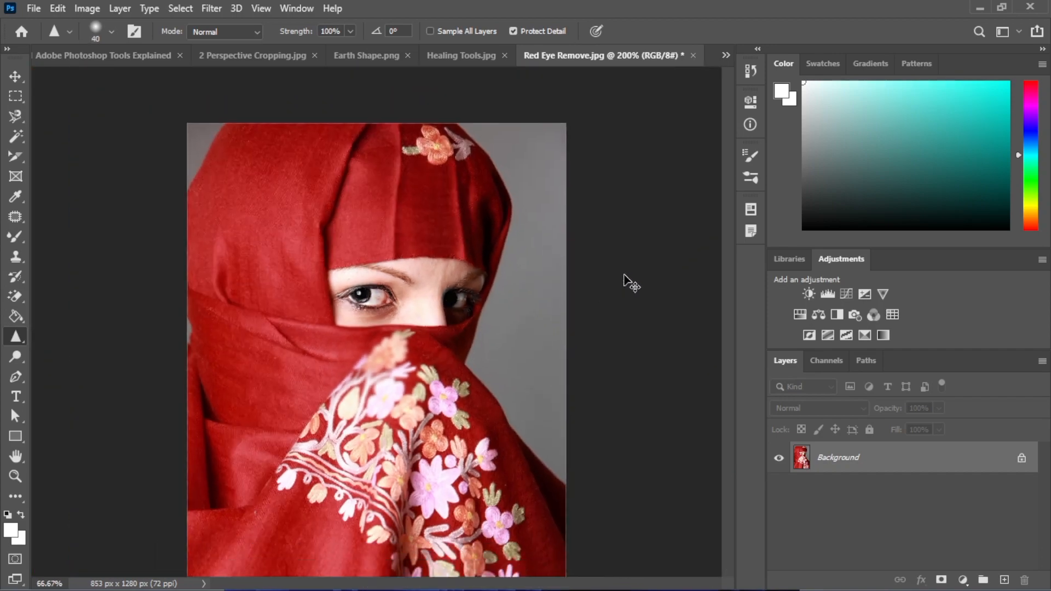
pyautogui.hotkey('ctrl', '+')
pyautogui.hotkey('ctrl', '+')
pyautogui.scroll(5, 470, 239)
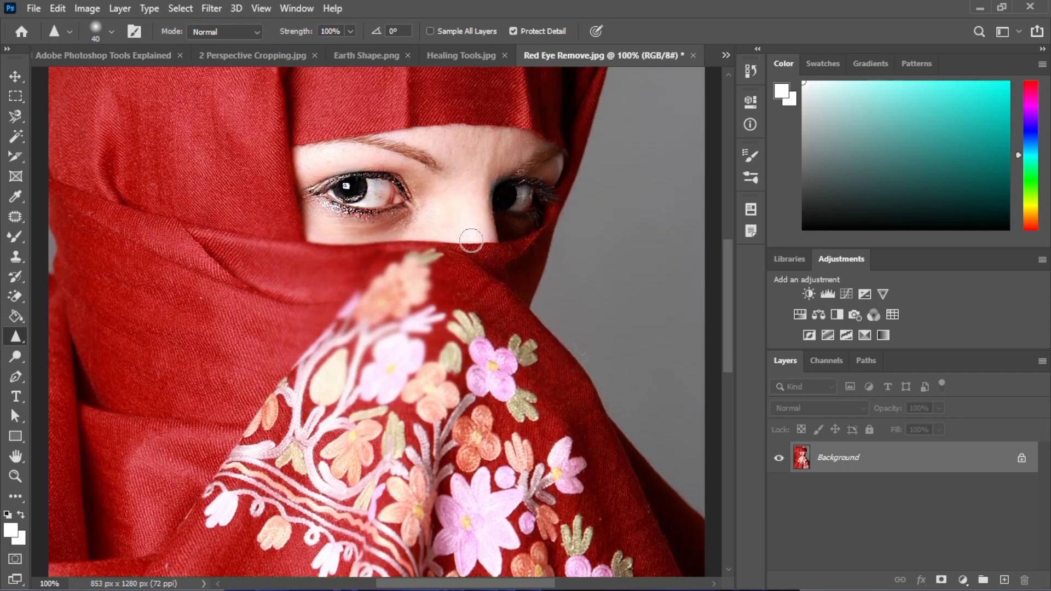
pyautogui.hotkey('ctrl', '+')
pyautogui.scroll(-3, 465, 230)
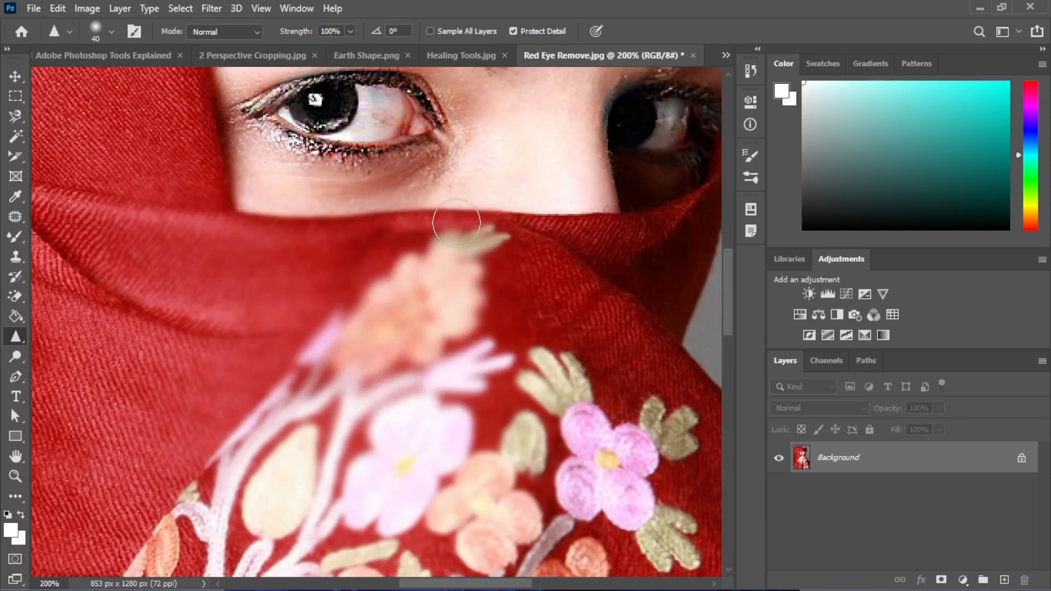
pyautogui.hotkey('ctrl', '-')
pyautogui.hotkey('ctrl', '-')
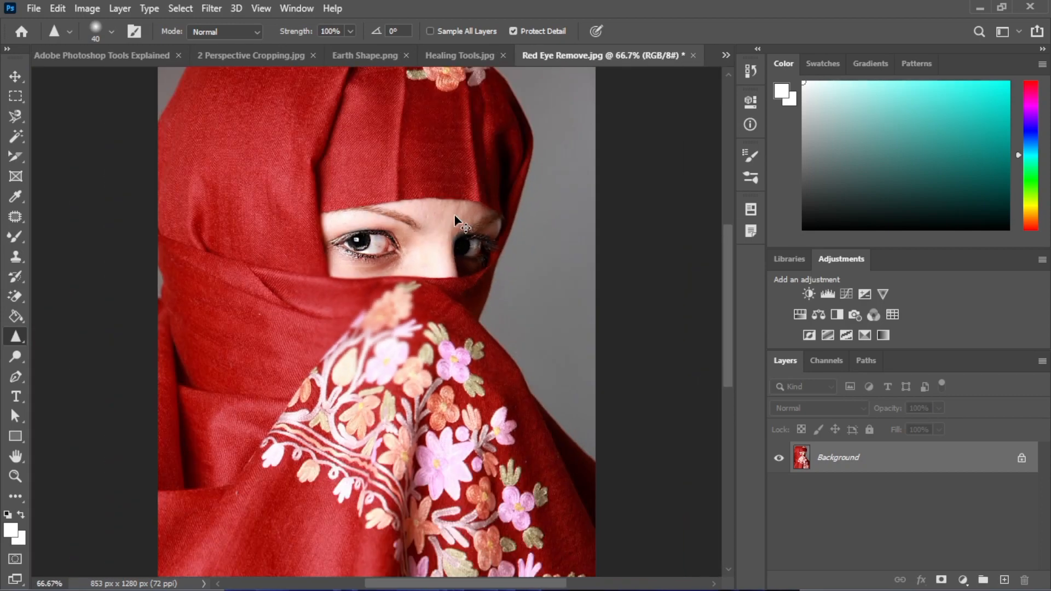
pyautogui.moveTo(394, 253)
pyautogui.mouseDown()
pyautogui.moveTo(350, 255)
pyautogui.moveTo(345, 253)
pyautogui.mouseUp()
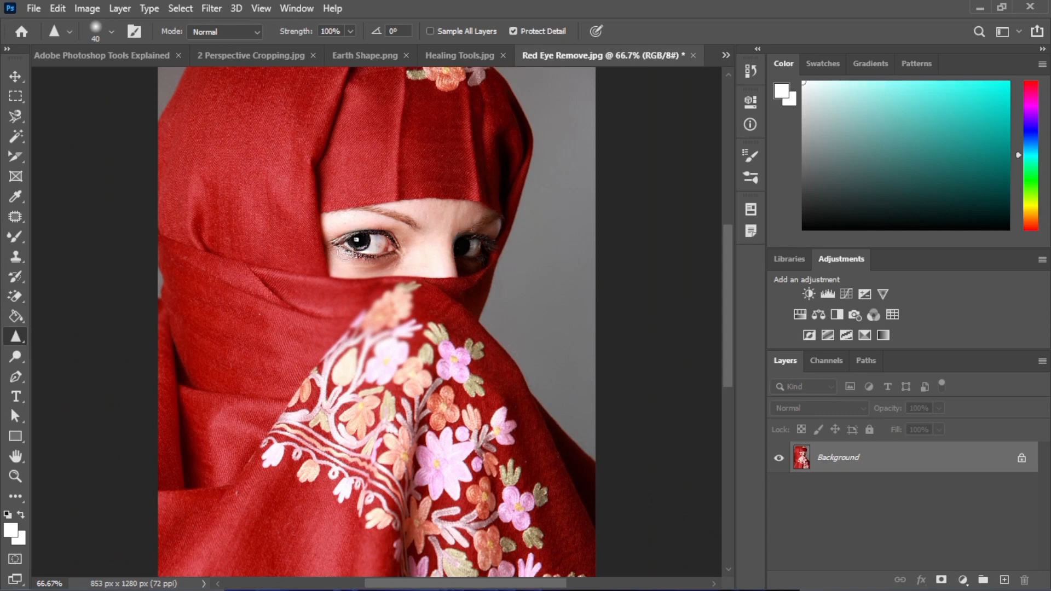
# - Switch to the Smudge Tool and smudge the eyebrow and the iris of the brighter eye
pyautogui.rightClick(16, 341)
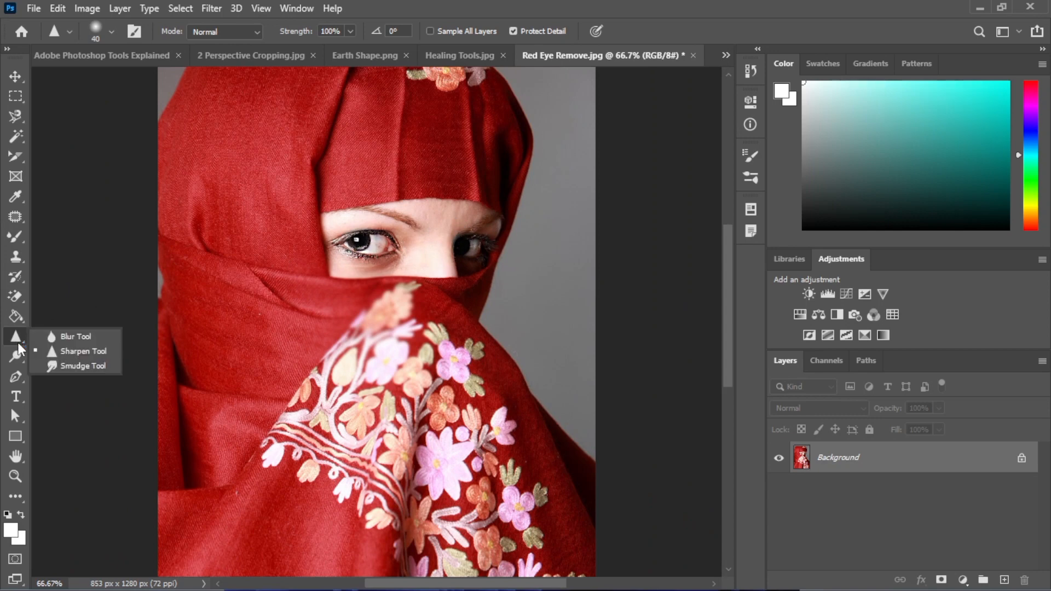
pyautogui.click(74, 365)
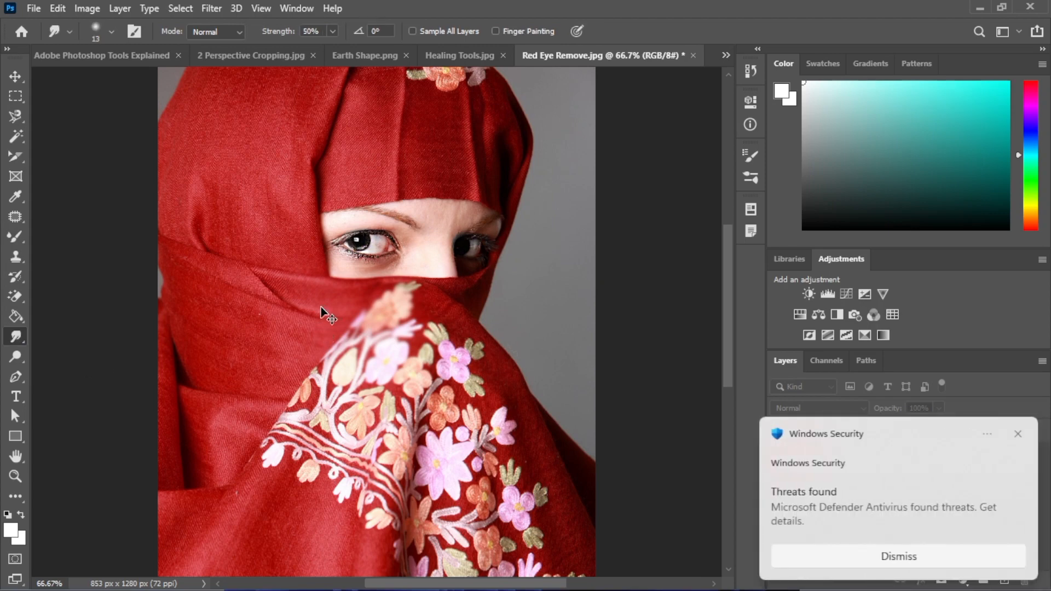
pyautogui.scroll(3, 323, 313)
pyautogui.scroll(-2, 322, 291)
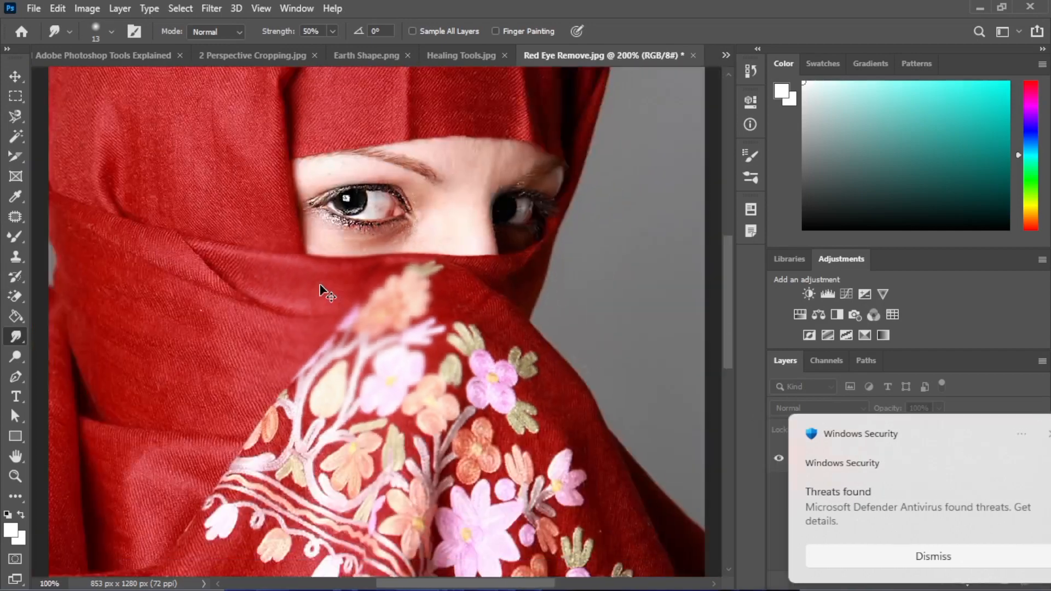
pyautogui.scroll(-1, 323, 293)
pyautogui.scroll(1, 323, 291)
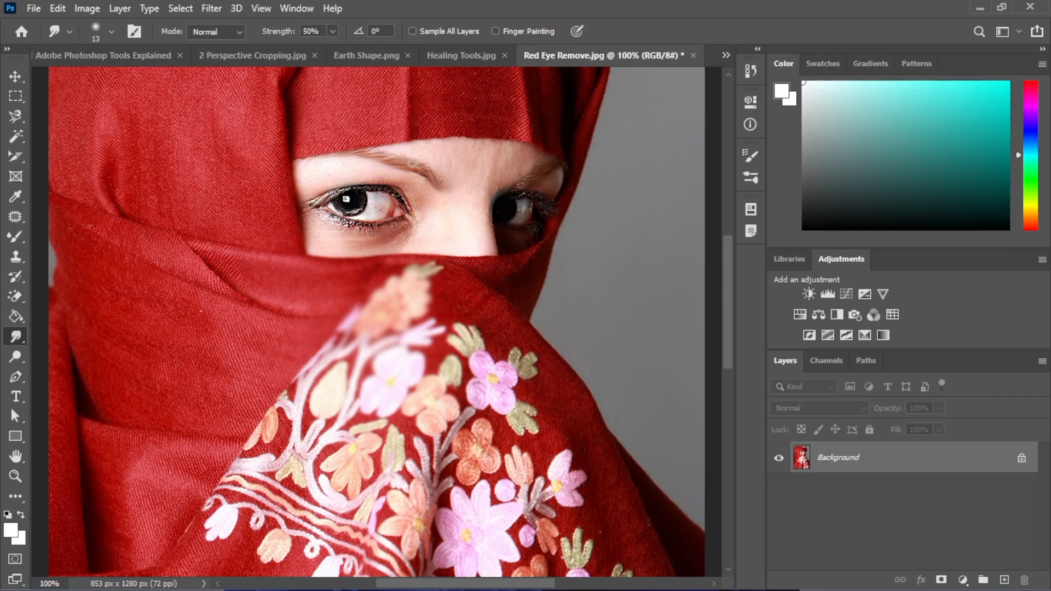
pyautogui.moveTo(419, 167); pyautogui.dragTo(448, 181)
pyautogui.moveTo(347, 198)
pyautogui.mouseDown()
pyautogui.moveTo(348, 241)
pyautogui.moveTo(340, 233)
pyautogui.moveTo(367, 210)
pyautogui.moveTo(410, 207)
pyautogui.moveTo(386, 215)
pyautogui.mouseUp()
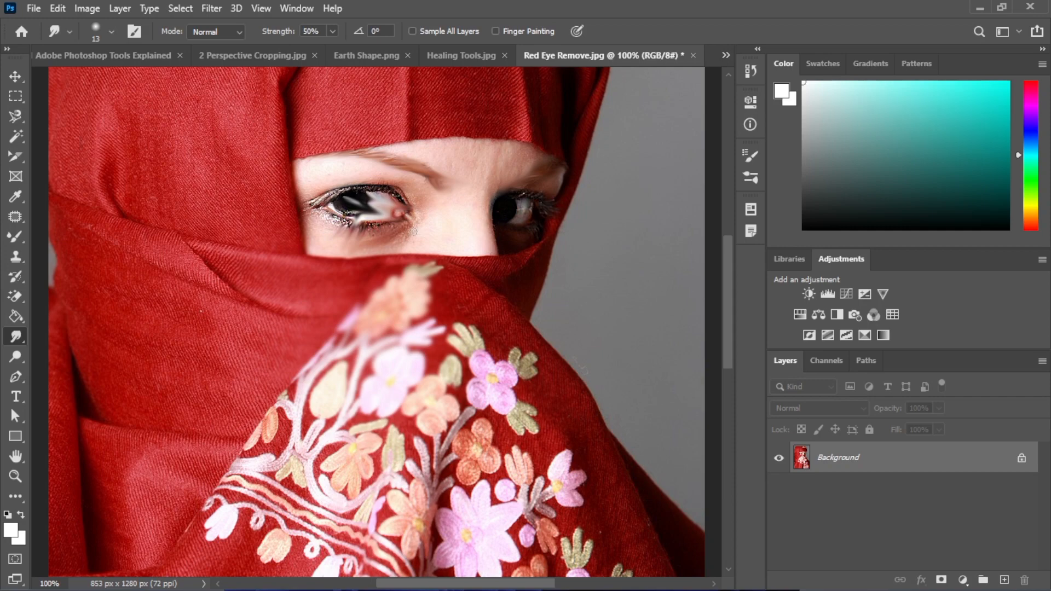
# - Smudge the lashes and outlines of both eyes outward over the surrounding skin at 200% view
pyautogui.moveTo(542, 572)
pyautogui.scroll(4, 417, 246)
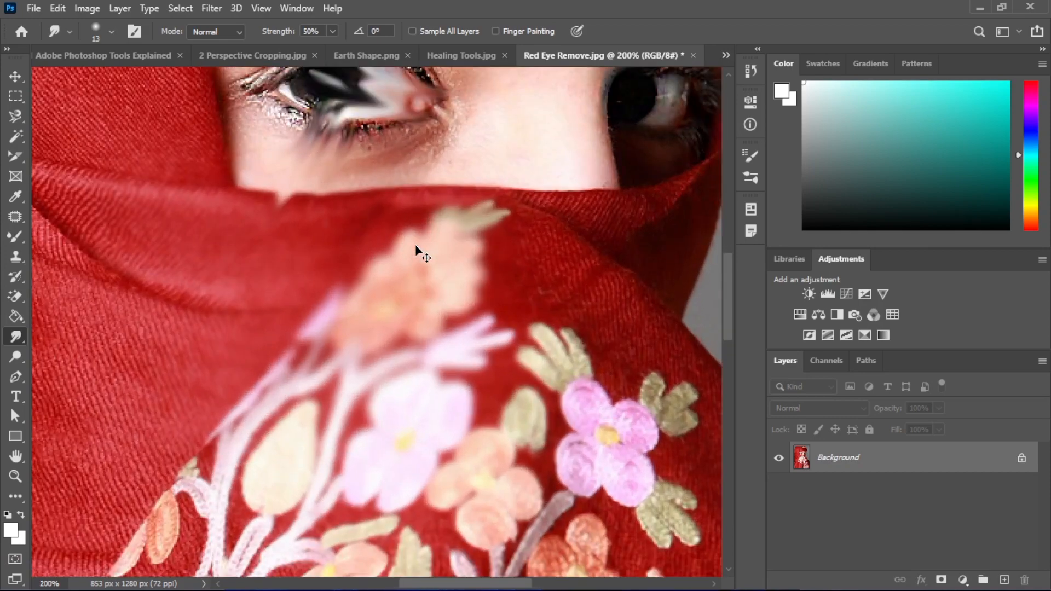
pyautogui.scroll(-2, 417, 249)
pyautogui.scroll(-1, 417, 249)
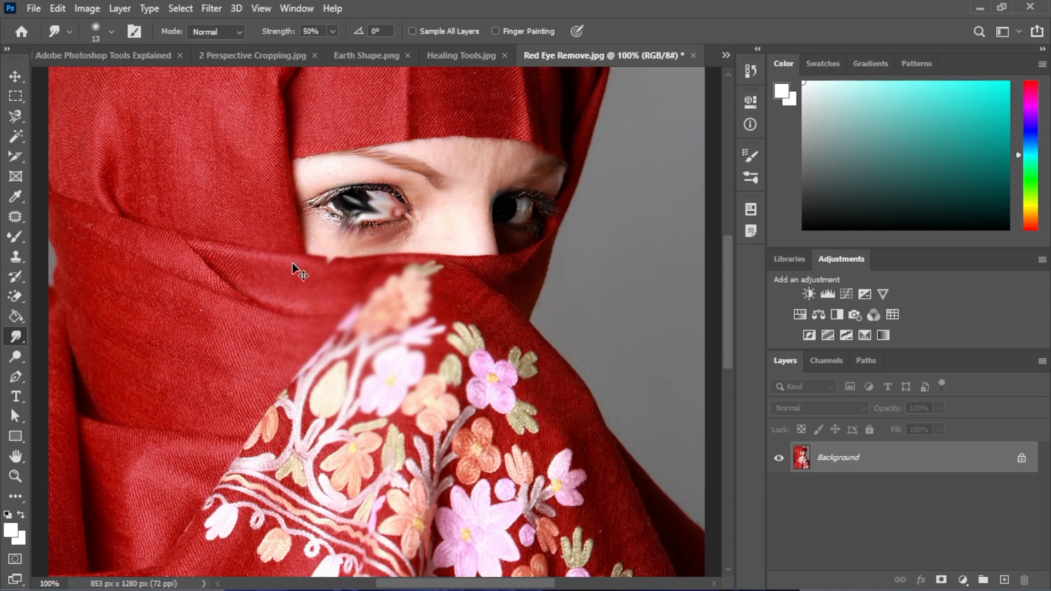
pyautogui.hotkey('ctrl', '+')
pyautogui.scroll(2, 405, 247)
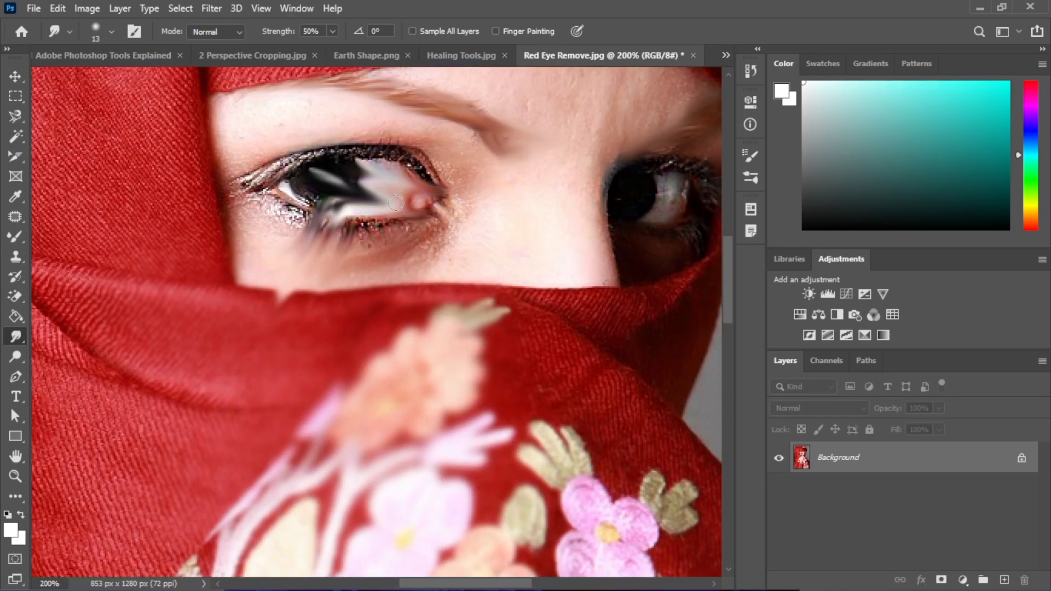
pyautogui.moveTo(449, 256)
pyautogui.mouseDown()
pyautogui.moveTo(382, 309)
pyautogui.moveTo(391, 237)
pyautogui.moveTo(438, 172)
pyautogui.moveTo(320, 189)
pyautogui.moveTo(282, 211)
pyautogui.moveTo(306, 199)
pyautogui.moveTo(288, 205)
pyautogui.moveTo(255, 182)
pyautogui.moveTo(277, 149)
pyautogui.moveTo(296, 155)
pyautogui.moveTo(355, 137)
pyautogui.moveTo(367, 150)
pyautogui.moveTo(397, 147)
pyautogui.mouseUp()
pyautogui.moveTo(601, 197)
pyautogui.mouseDown()
pyautogui.moveTo(595, 256)
pyautogui.moveTo(618, 200)
pyautogui.moveTo(618, 242)
pyautogui.moveTo(639, 220)
pyautogui.moveTo(664, 254)
pyautogui.moveTo(635, 159)
pyautogui.mouseUp()
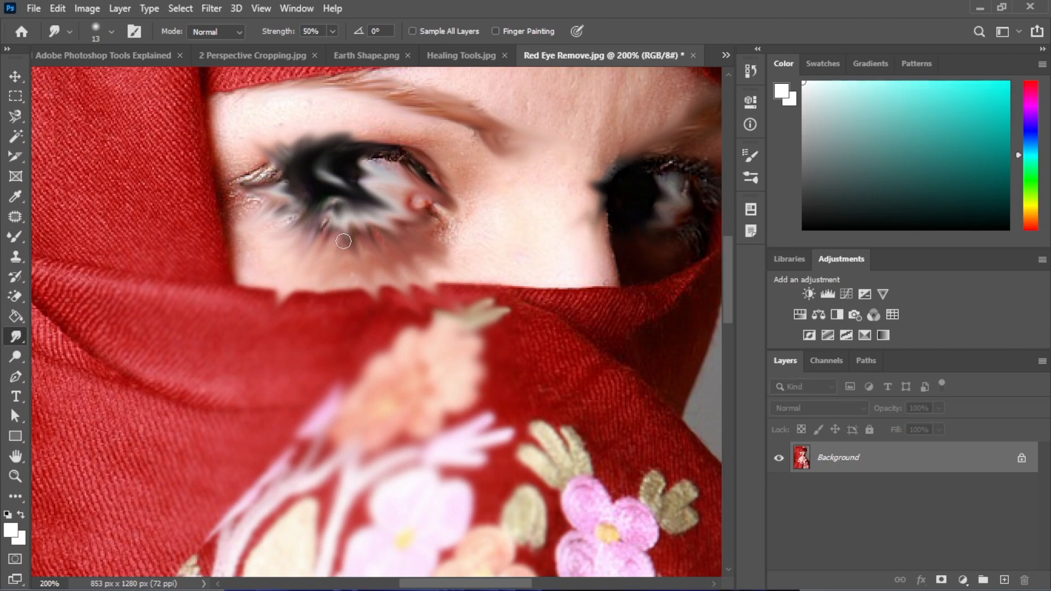
# - Undo the outward smudge strokes around both eyes and check the whole portrait at 50% view
pyautogui.hotkey('ctrl', '-')
pyautogui.hotkey('ctrl', '-')
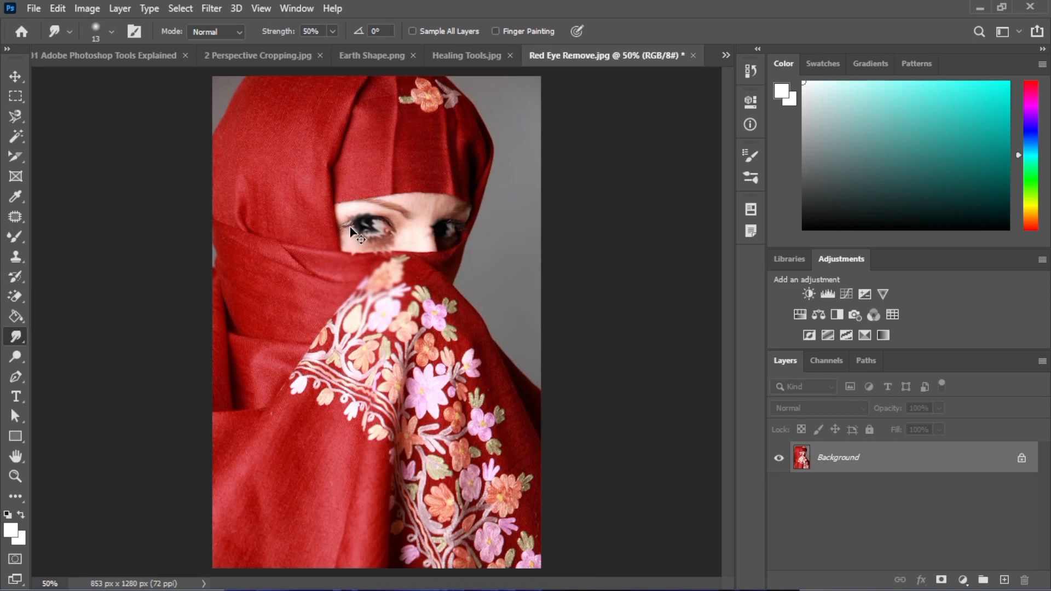
pyautogui.hotkey('ctrl', 'z')
pyautogui.moveTo(351, 229); pyautogui.dragTo(368, 231)
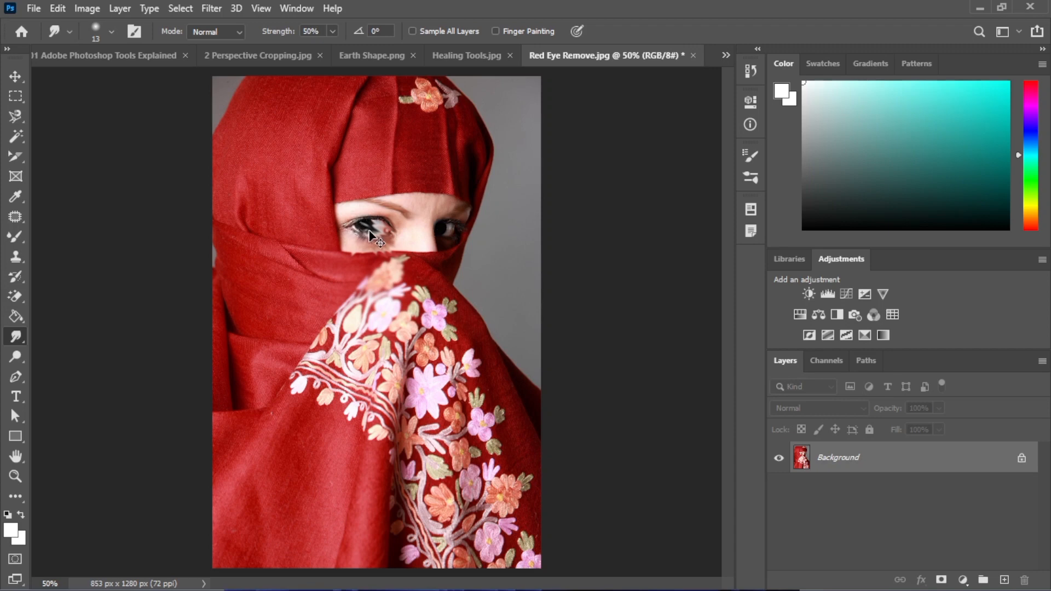